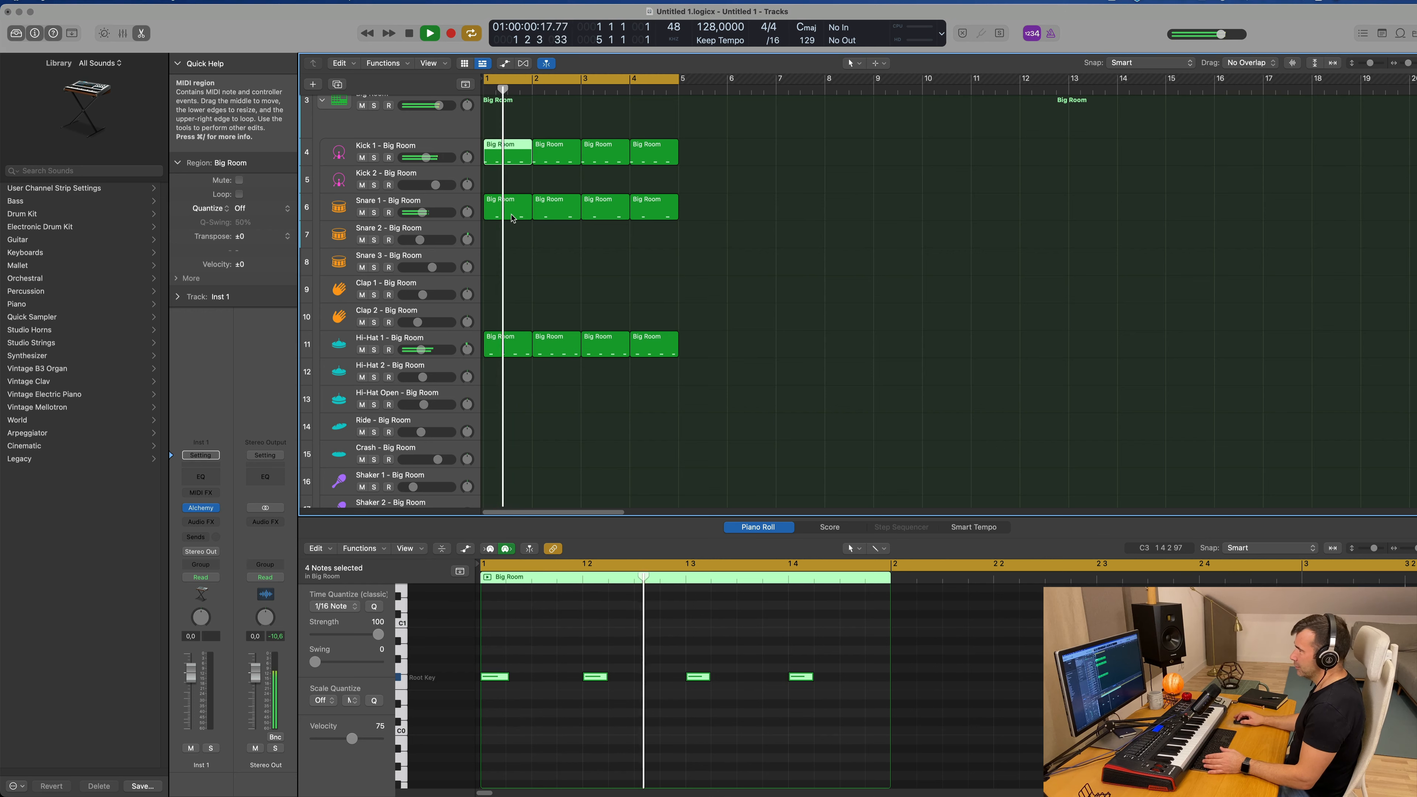
Step: Examine the notes of the first Snare 1 and Hi-Hat 1 regions while the drum loop plays
{"action": "left_click", "coordinate": [506, 208]}
{"action": "left_click", "coordinate": [511, 344]}
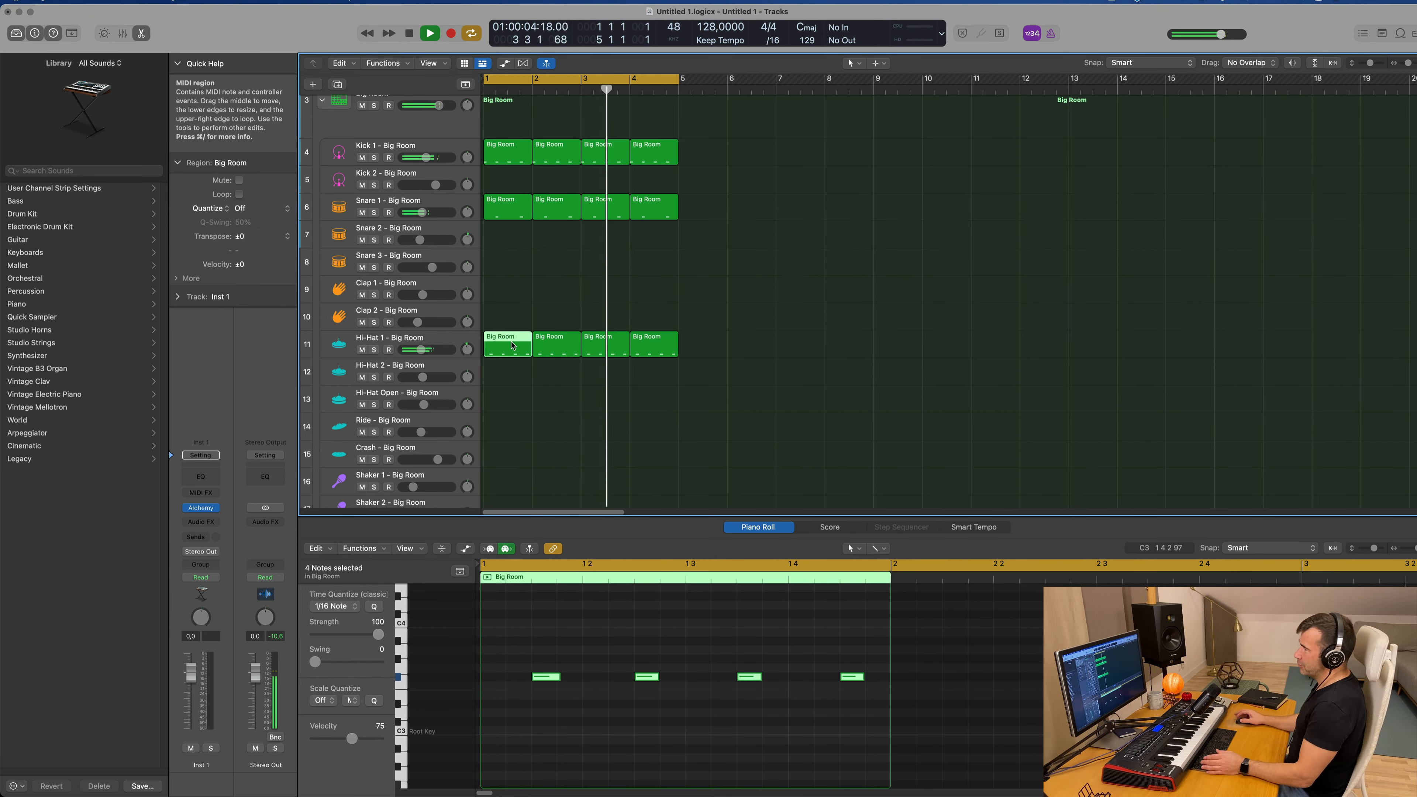
{"action": "left_click", "coordinate": [523, 402]}
{"action": "scroll", "coordinate": [598, 301], "scroll_direction": "up", "scroll_amount": 5}
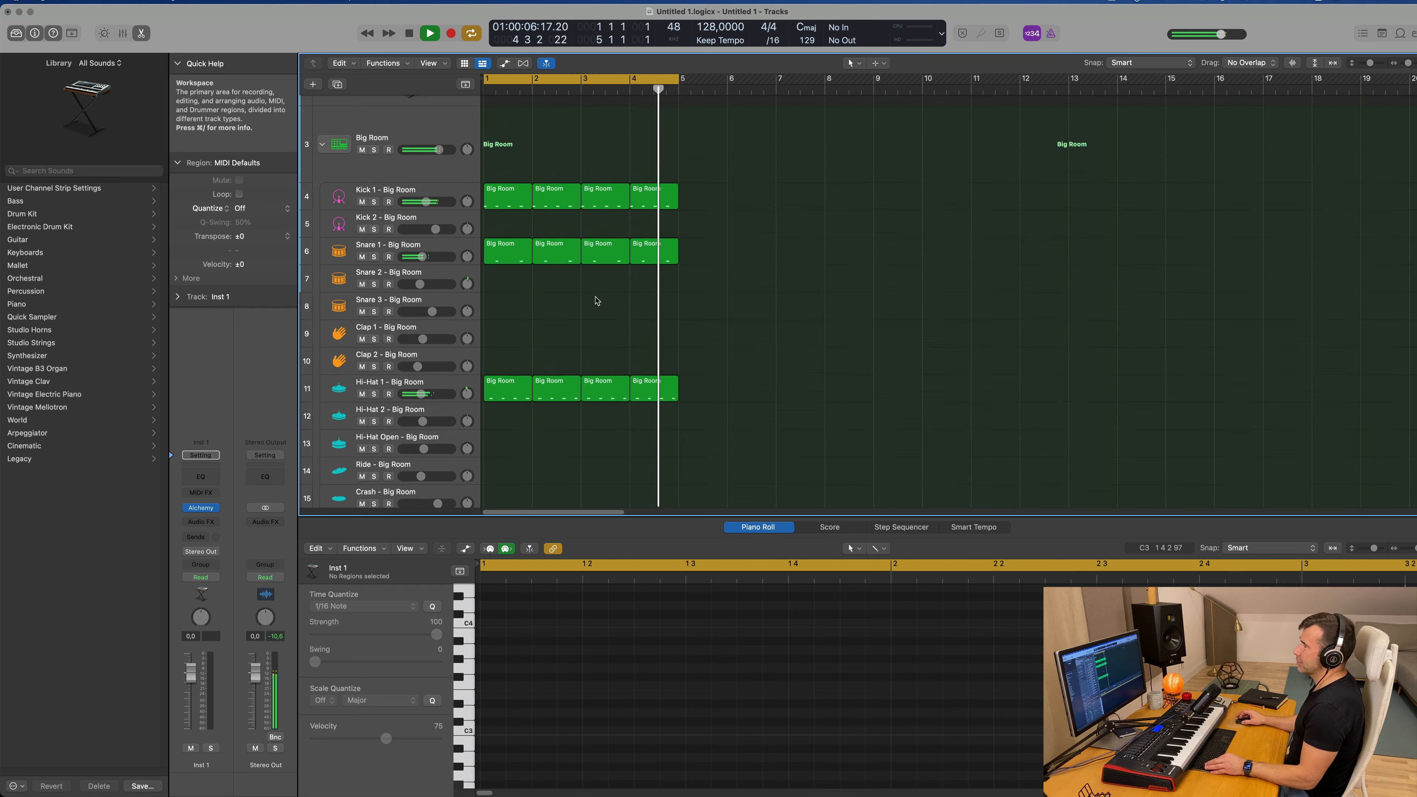
{"action": "scroll", "coordinate": [657, 236], "scroll_direction": "up", "scroll_amount": 3}
{"action": "scroll", "coordinate": [656, 236], "scroll_direction": "down", "scroll_amount": 1}
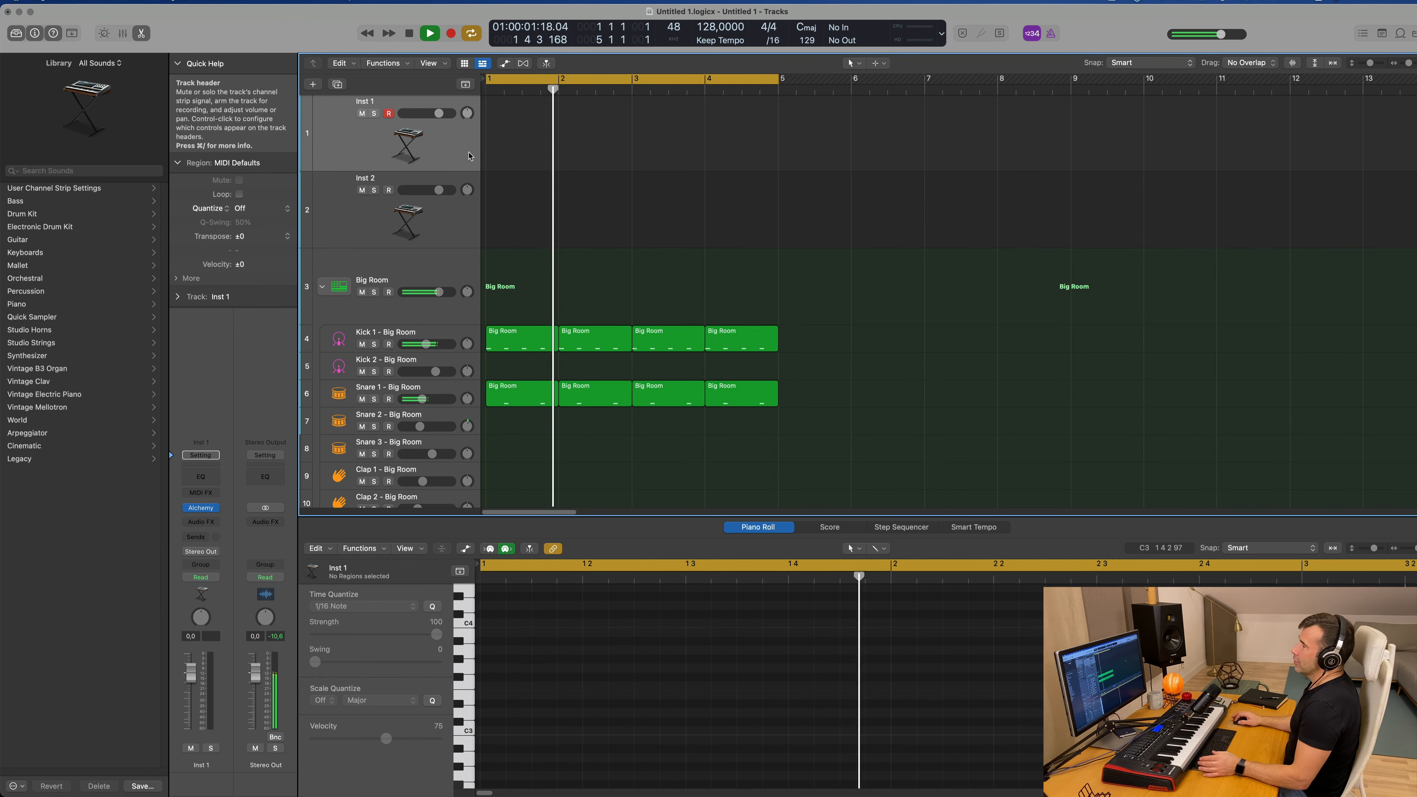
Step: Open Alchemy on the Inst 1 track and load the 70s Classic Synth Bass preset from the Bass category
{"action": "left_click", "coordinate": [202, 508]}
{"action": "left_click_drag", "start_coordinate": [855, 149], "coordinate": [825, 149]}
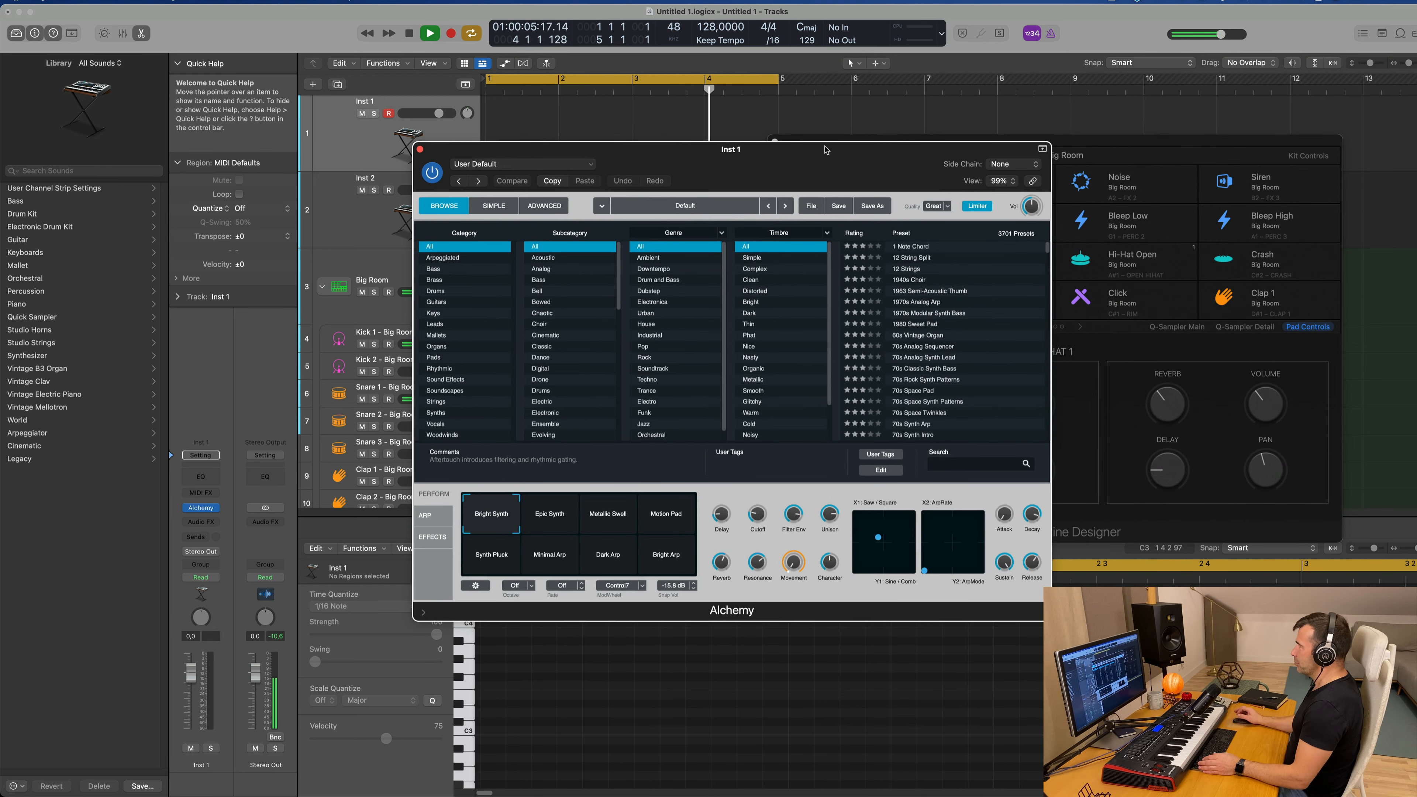
{"action": "left_click", "coordinate": [433, 269]}
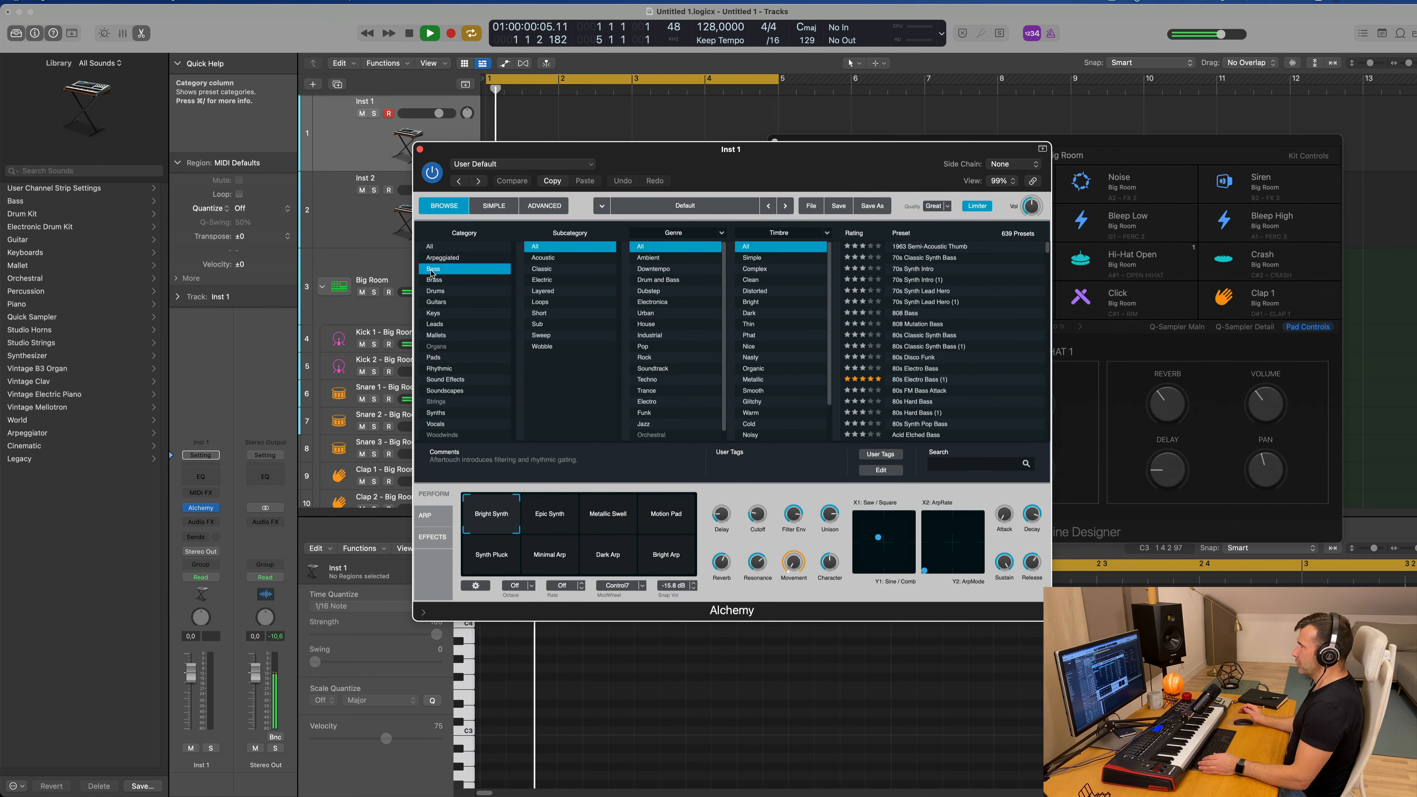
{"action": "left_click_drag", "start_coordinate": [797, 166], "coordinate": [866, 156]}
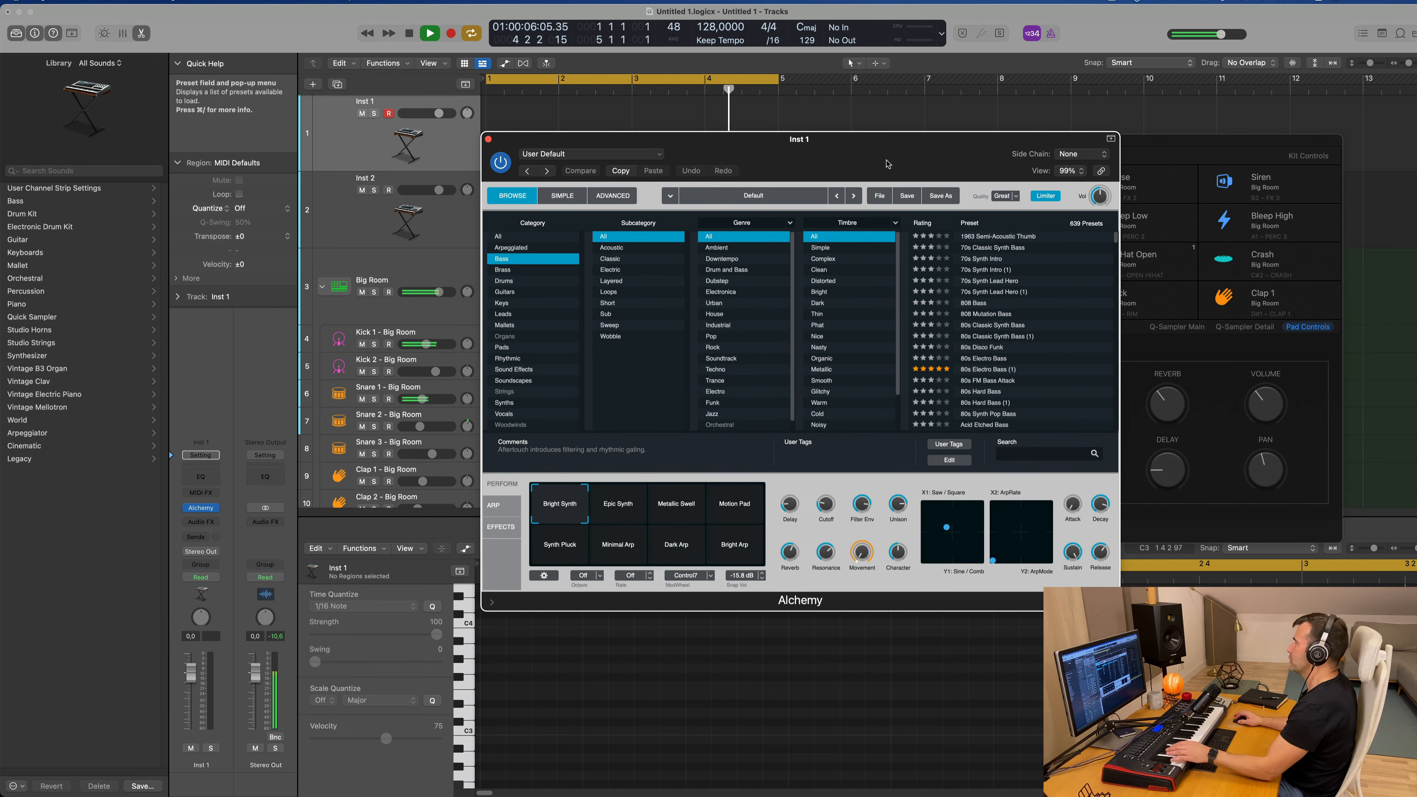
{"action": "left_click", "coordinate": [990, 236]}
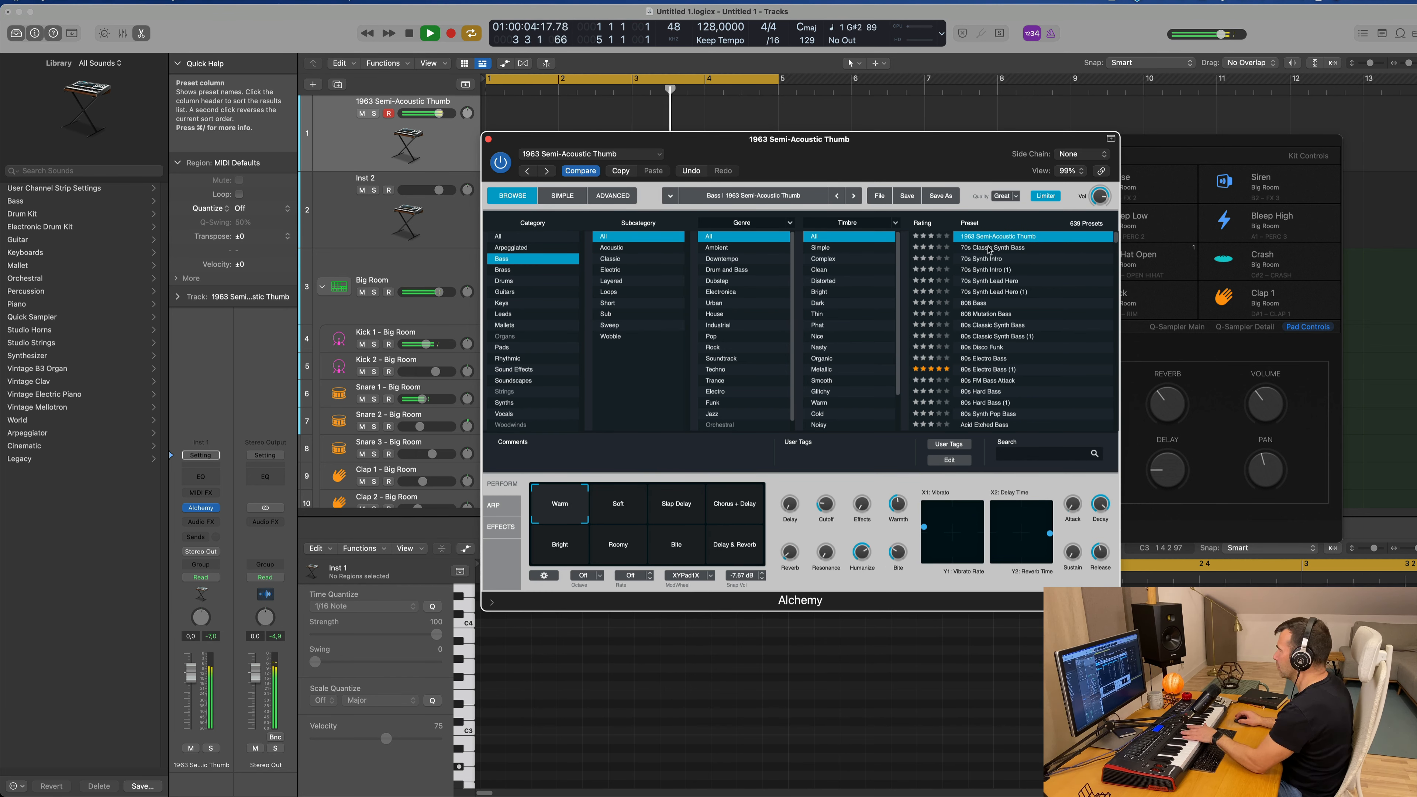
{"action": "left_click", "coordinate": [989, 249]}
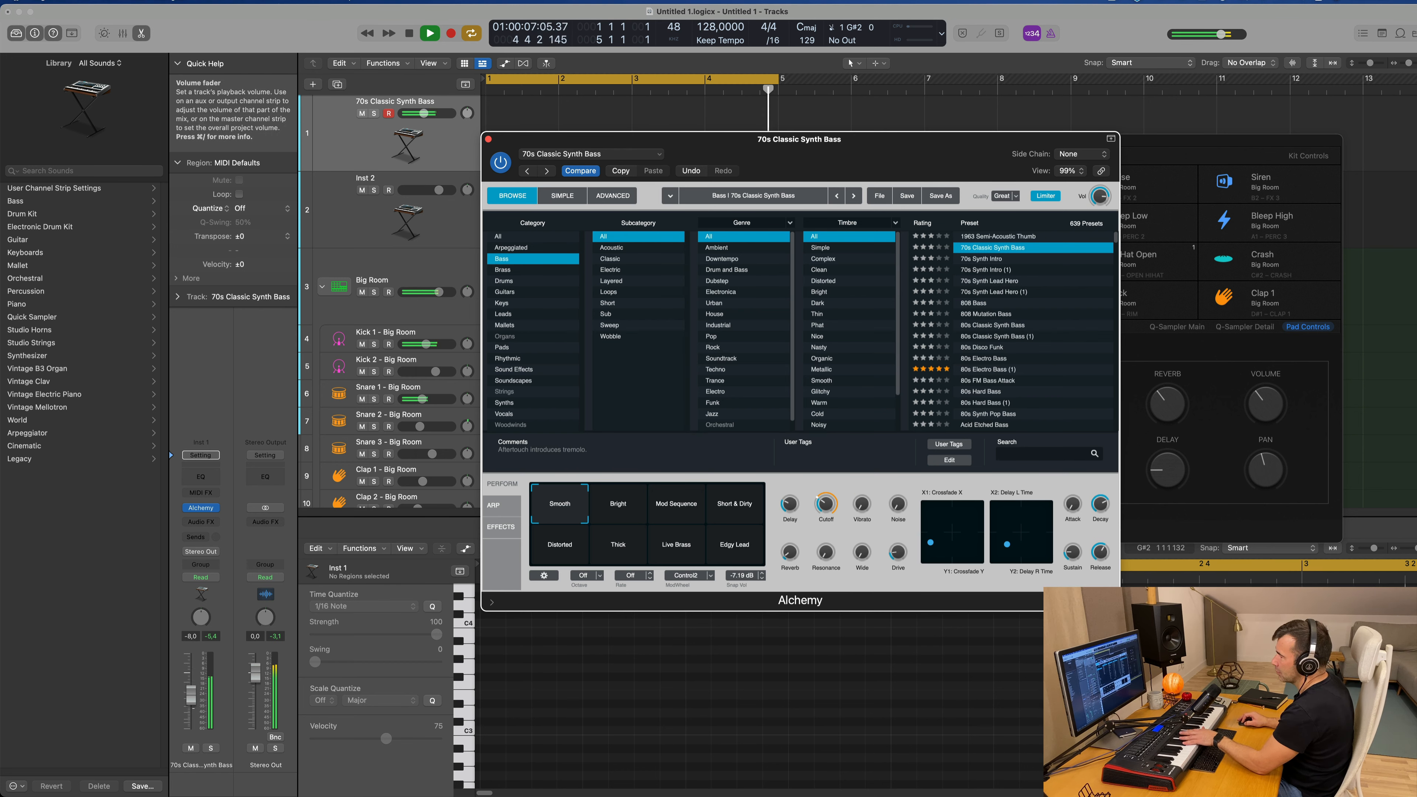
Step: Lower the bass track's volume to -8.0 dB and adjust the synth's Cutoff
{"action": "left_click_drag", "start_coordinate": [191, 698], "coordinate": [193, 709]}
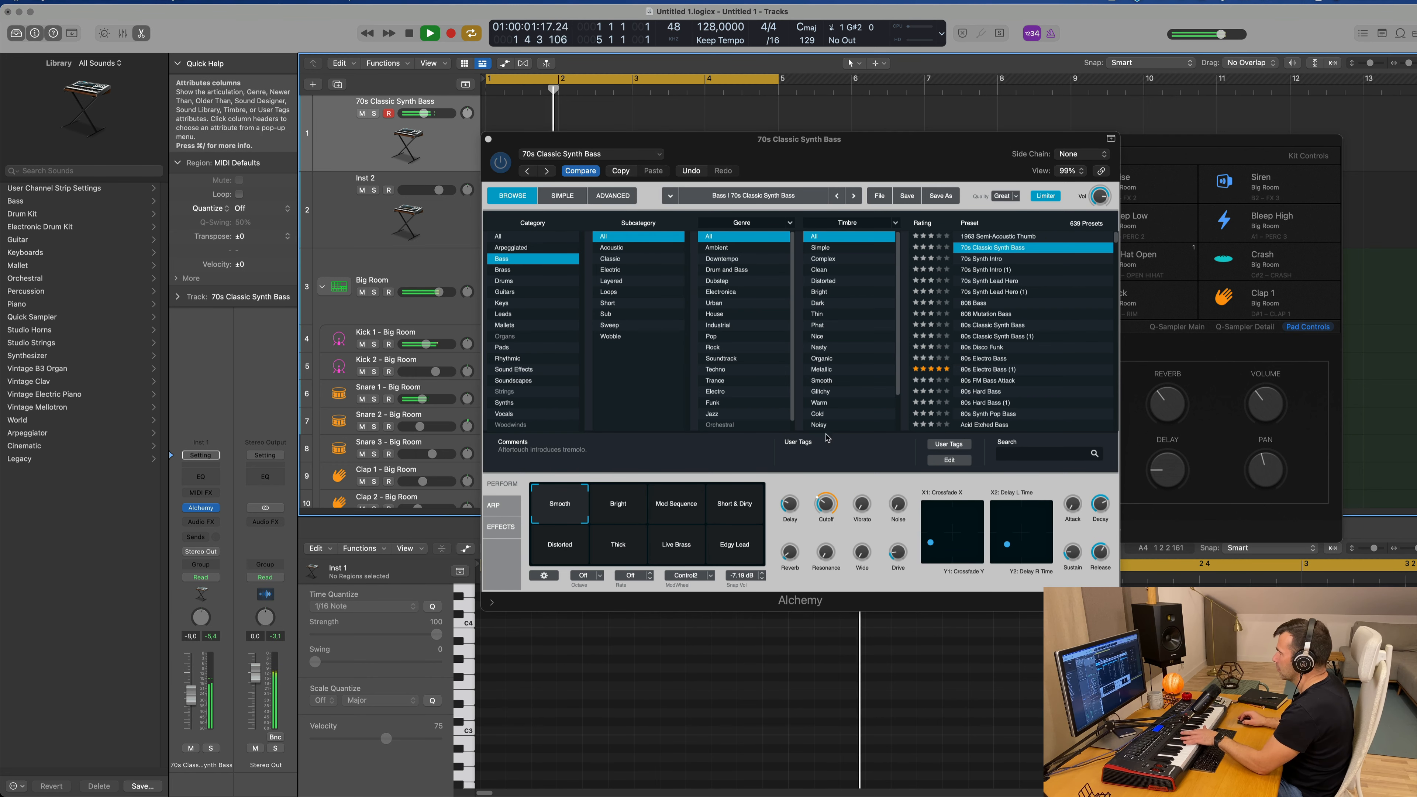
{"action": "left_click_drag", "start_coordinate": [826, 509], "coordinate": [826, 522]}
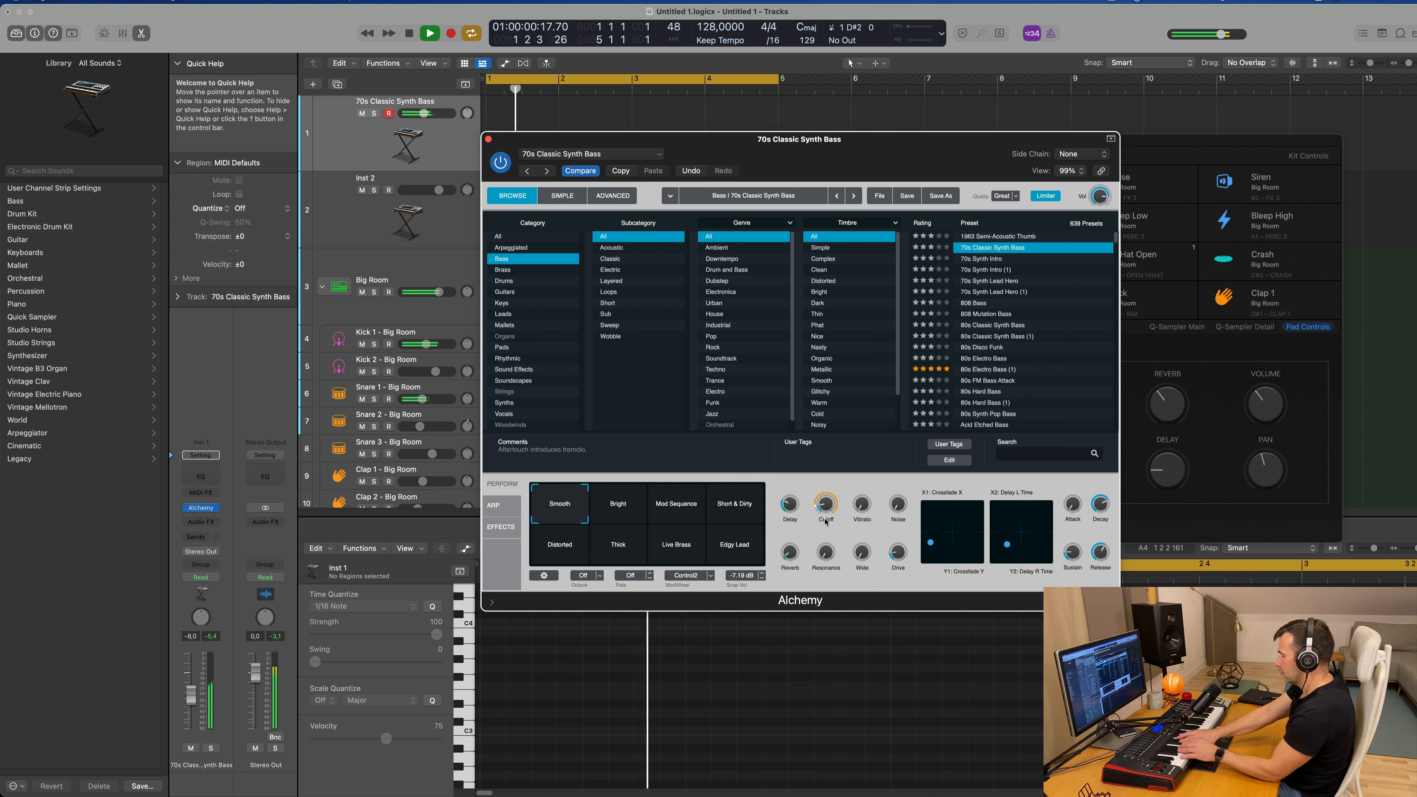
Step: Record a bass part on the 70s Classic Synth Bass track and move the Alchemy window out of the way
{"action": "key", "text": "r"}
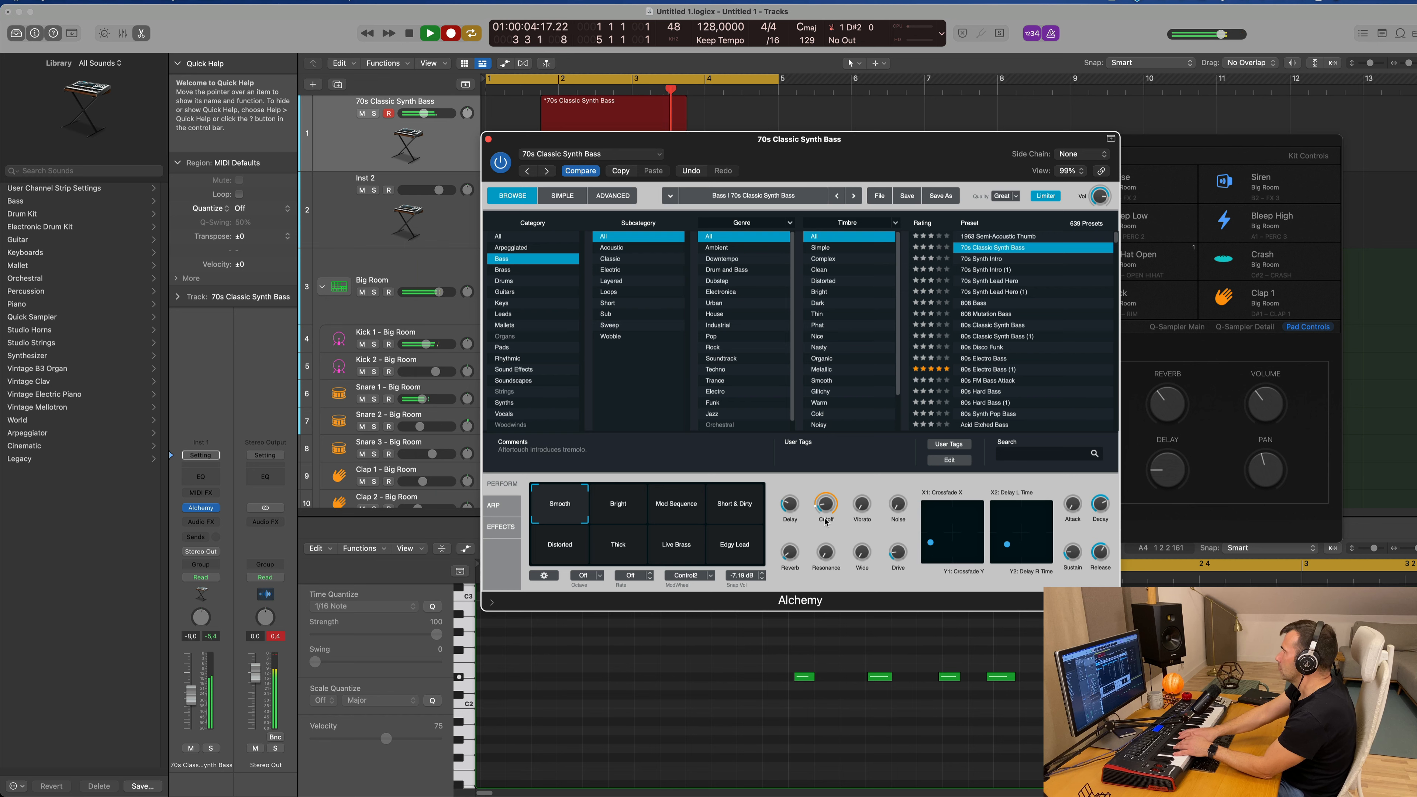
{"action": "key", "text": "r"}
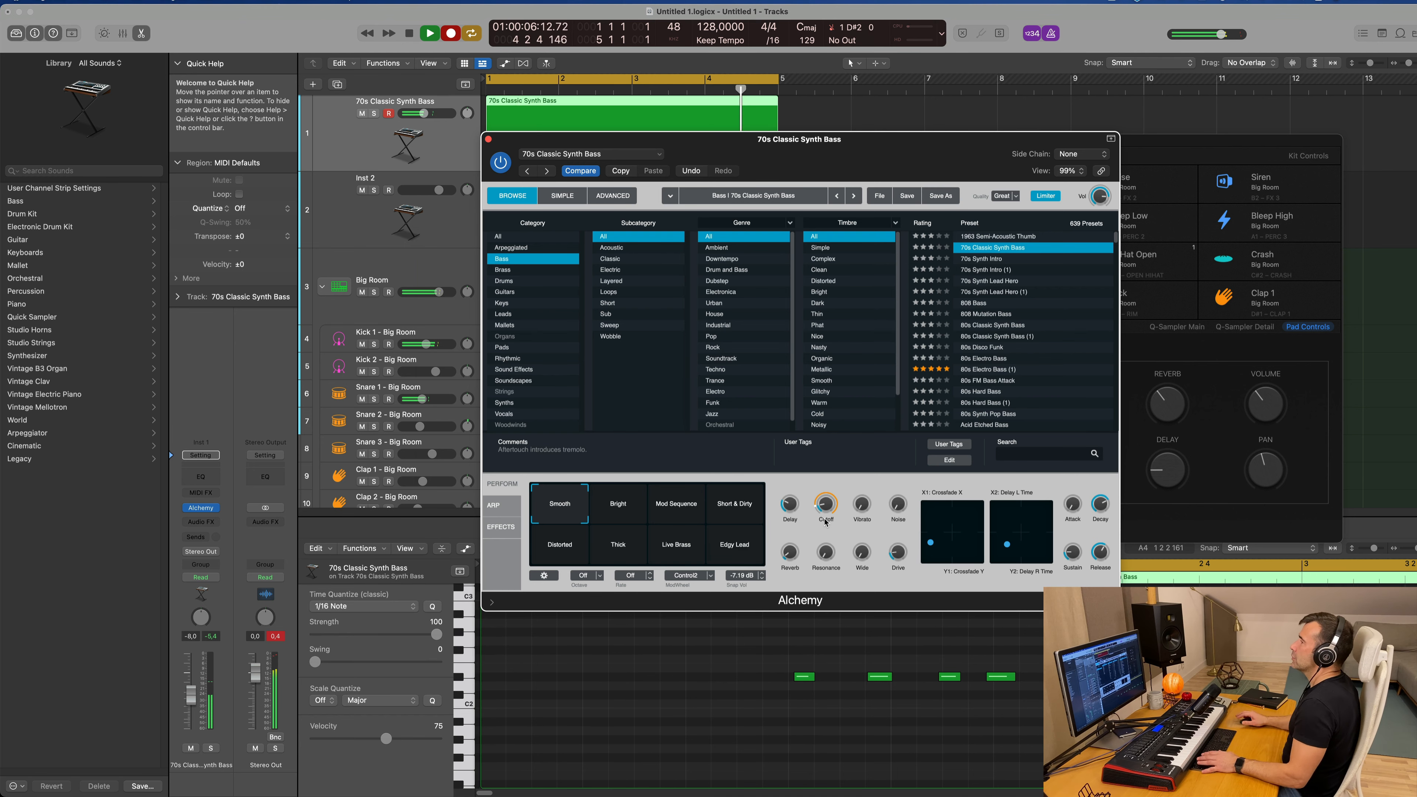
{"action": "left_click_drag", "start_coordinate": [862, 140], "coordinate": [1381, 195]}
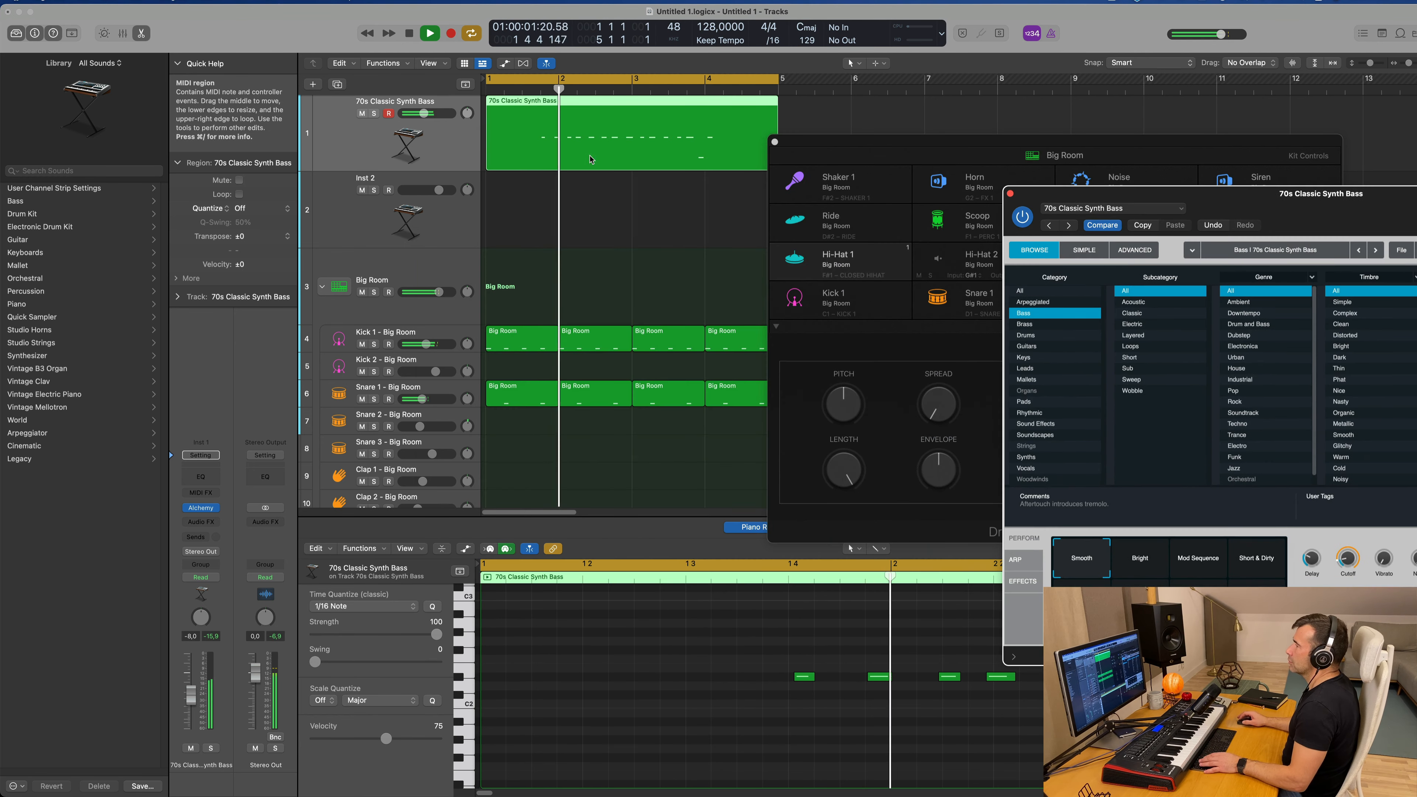
Step: Stop playback and quantize all notes in the recorded bass region to 1/16 notes
{"action": "left_click", "coordinate": [789, 645]}
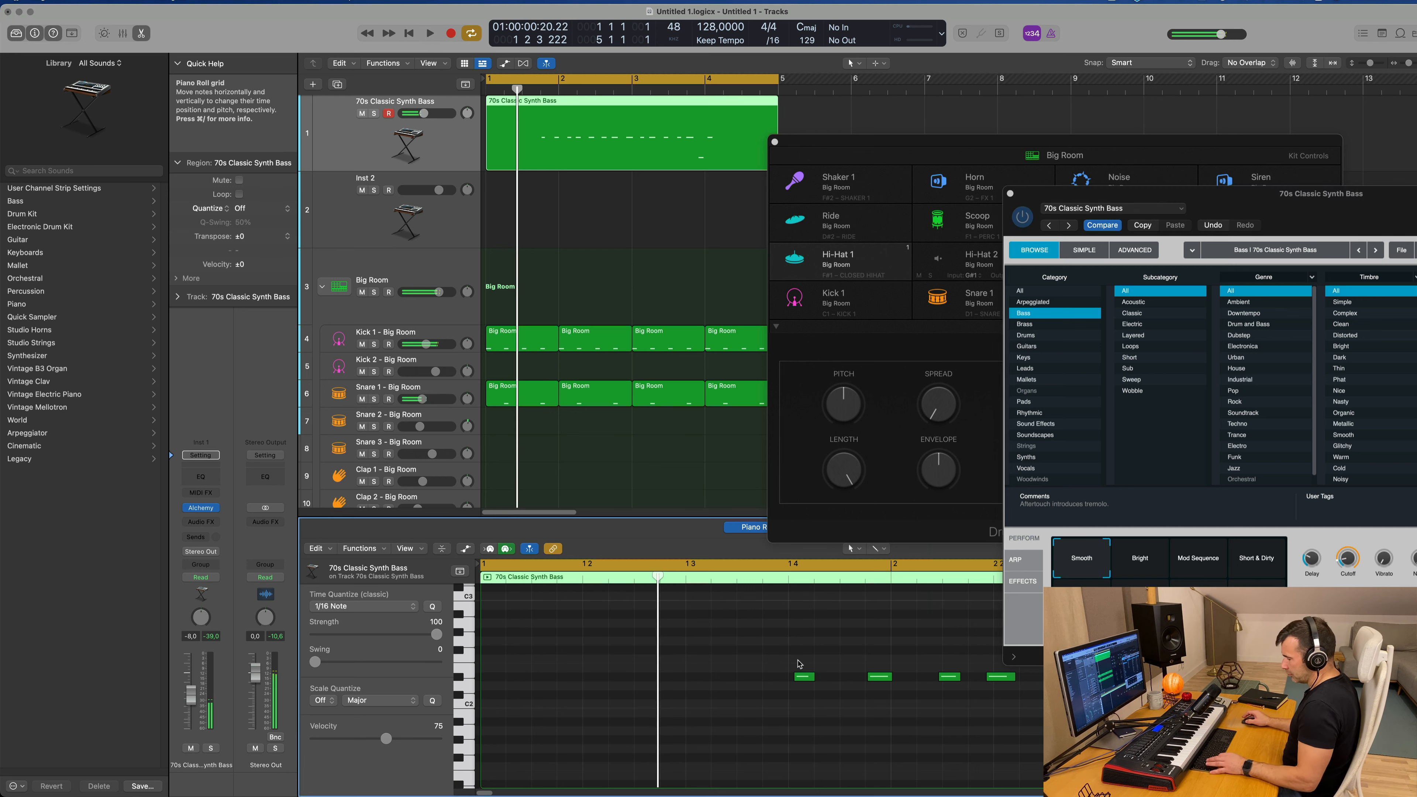
{"action": "key", "text": "space"}
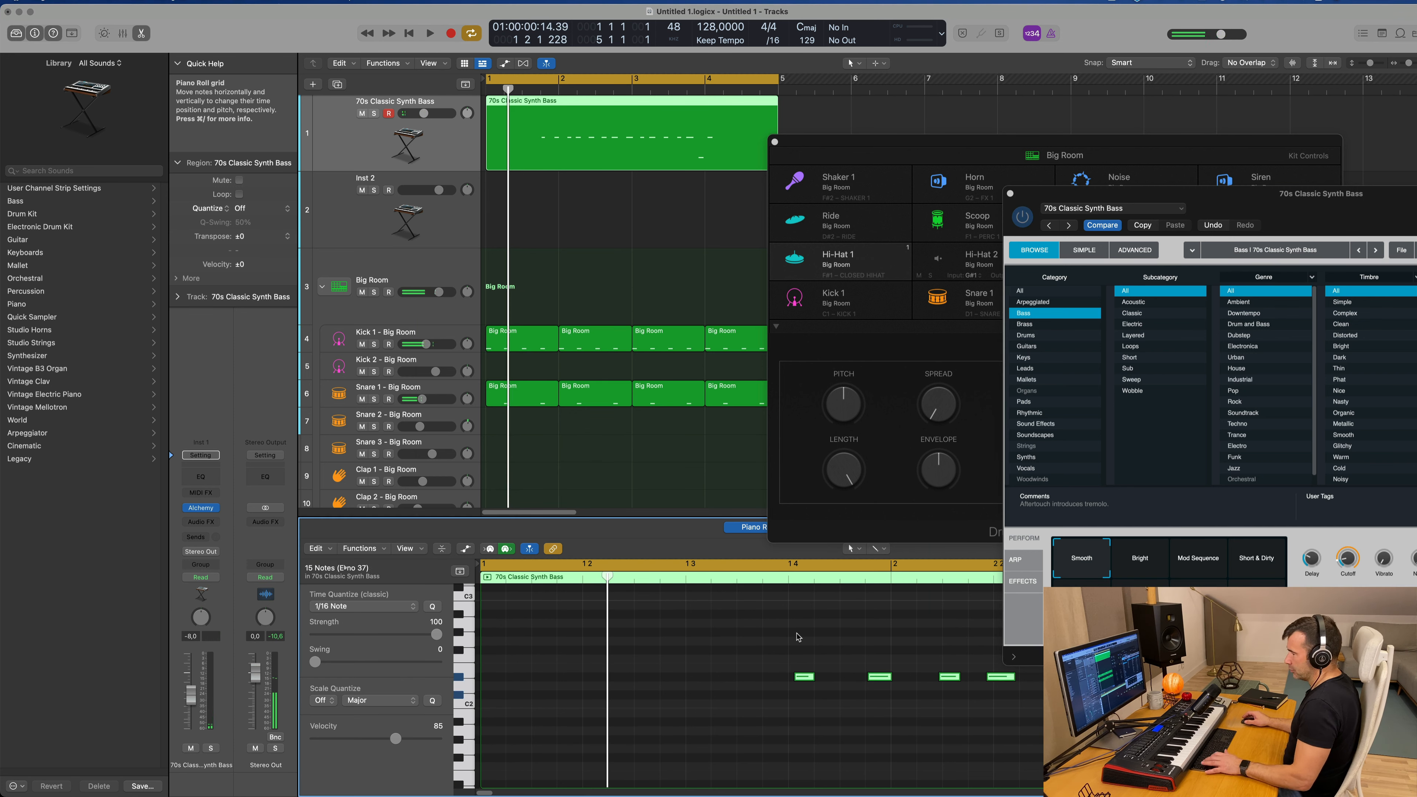
{"action": "left_click", "coordinate": [702, 663]}
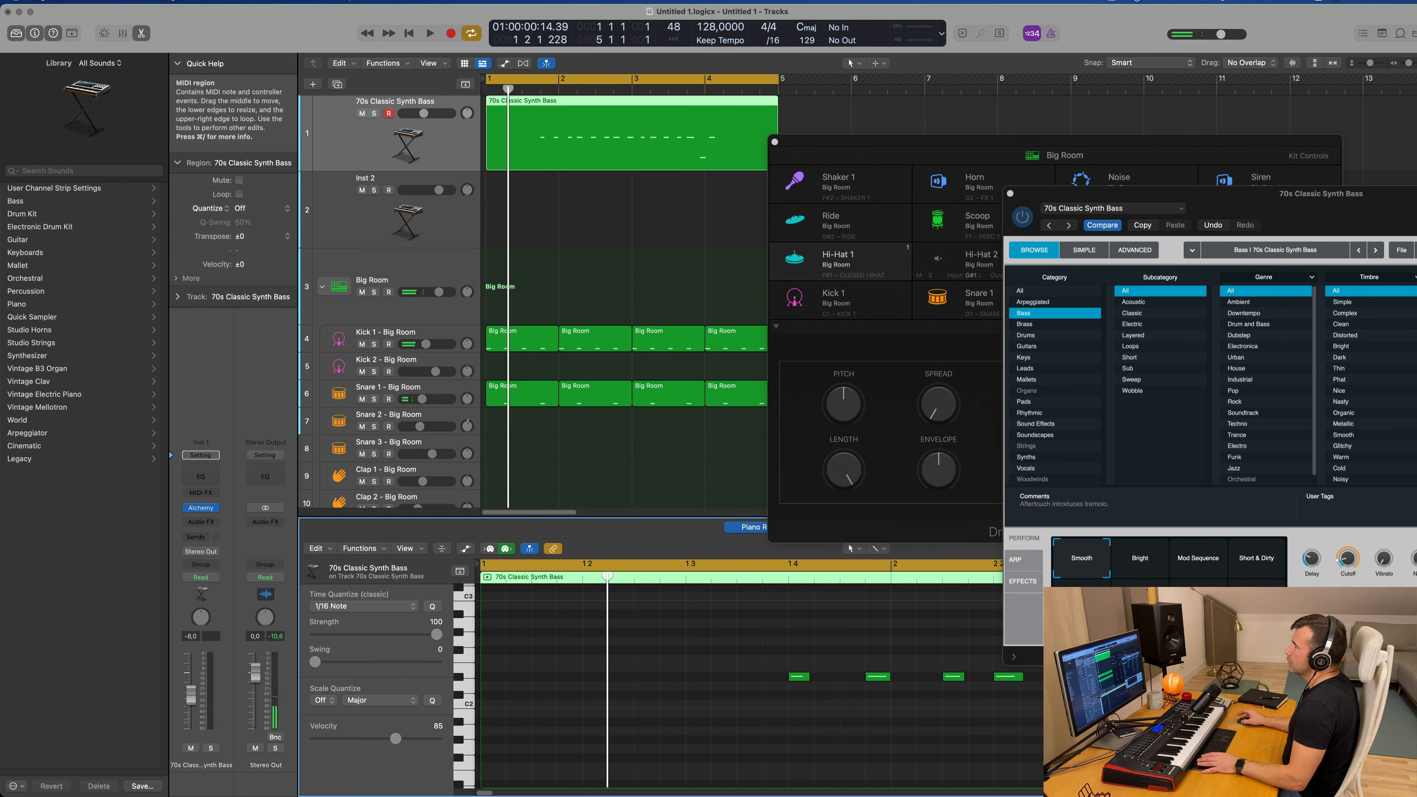
Step: Cut off and delete the first bar of the bass region, then move the remaining region to start at bar 1
{"action": "left_click", "coordinate": [557, 102]}
{"action": "key", "text": "Delete"}
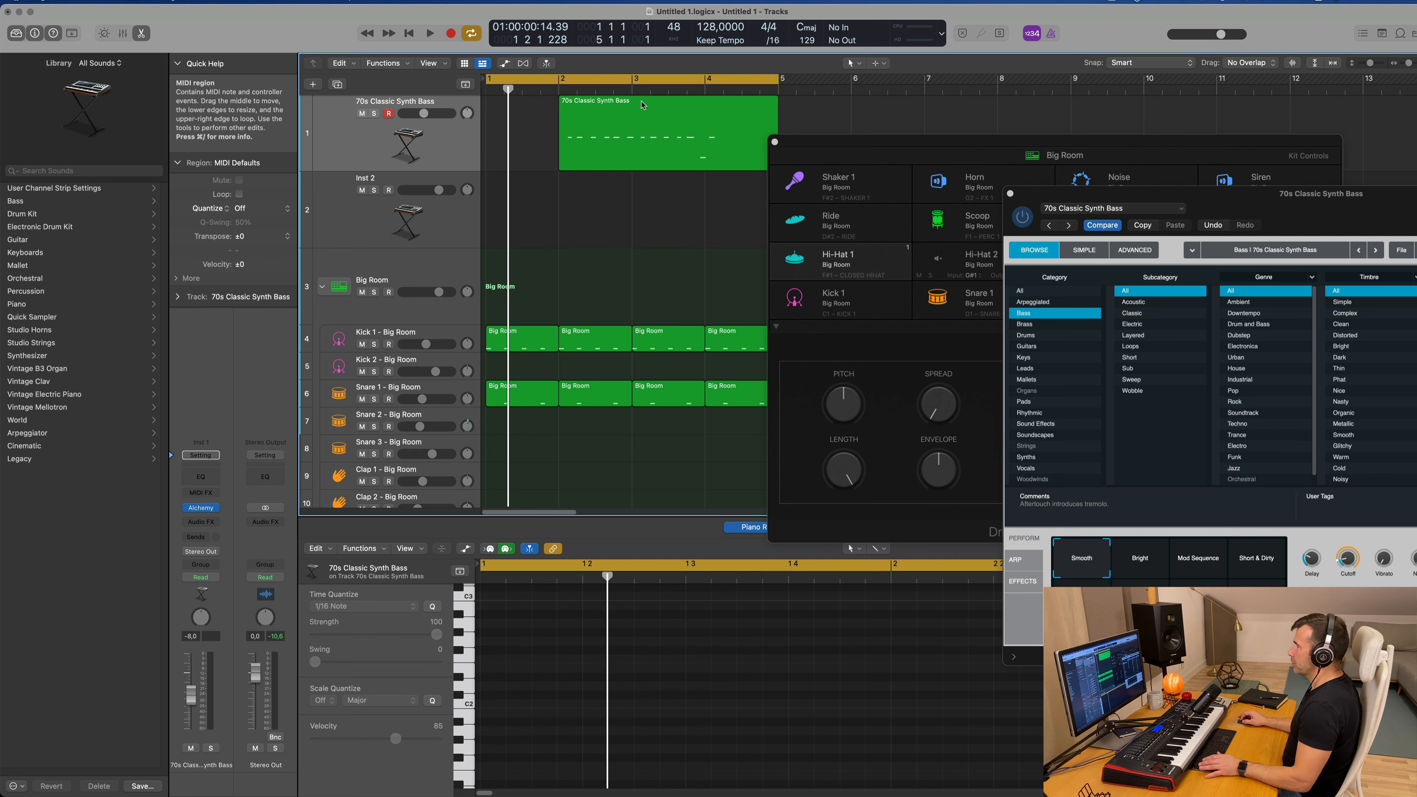
{"action": "left_click_drag", "start_coordinate": [636, 104], "coordinate": [561, 104]}
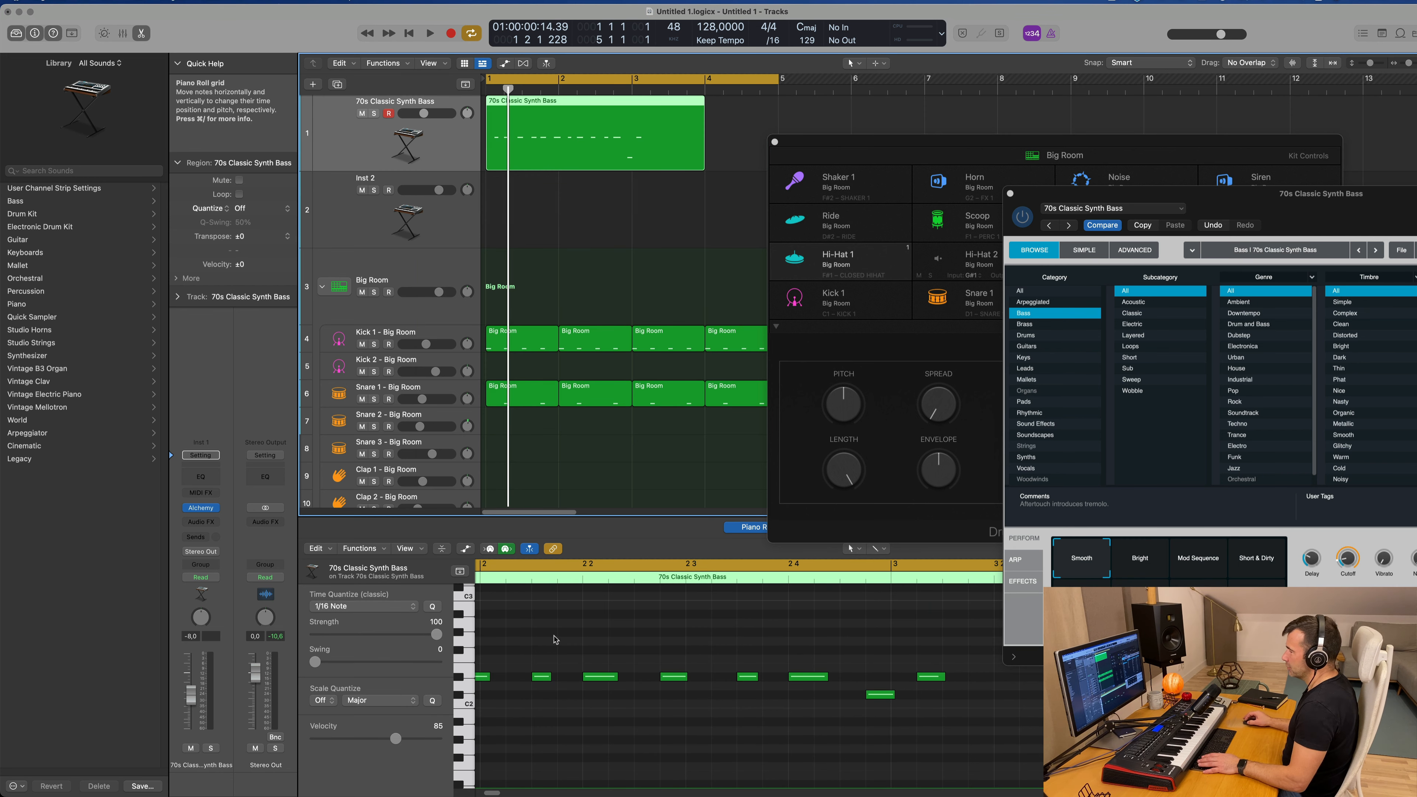
Step: Add a D#2 bass note at the very start of bar 1 and play back the part with the drums
{"action": "scroll", "coordinate": [557, 670], "scroll_direction": "left", "scroll_amount": 15}
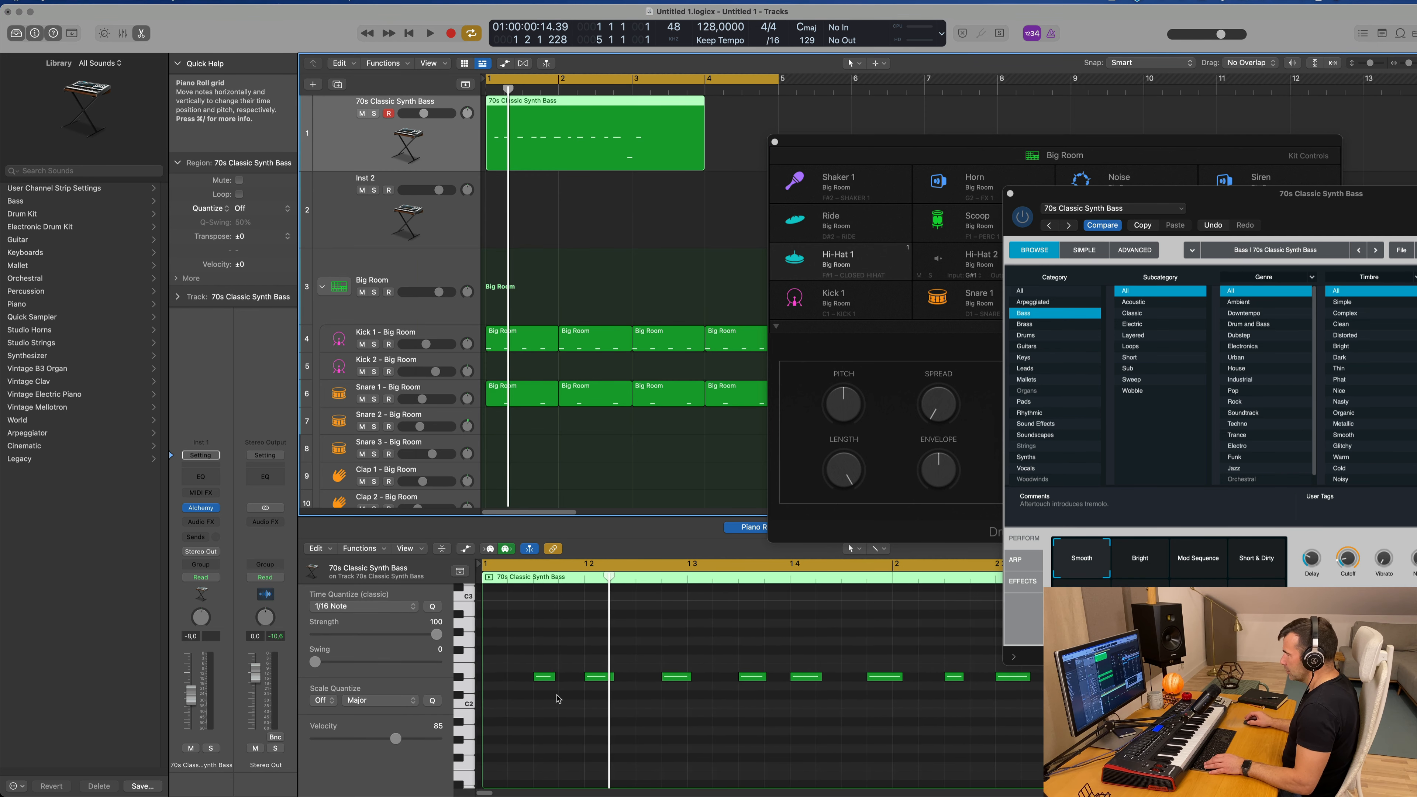
{"action": "mouse_move", "coordinate": [533, 677]}
{"action": "left_mouse_down"}
{"action": "mouse_move", "coordinate": [485, 678]}
{"action": "mouse_move", "coordinate": [541, 681]}
{"action": "left_mouse_up"}
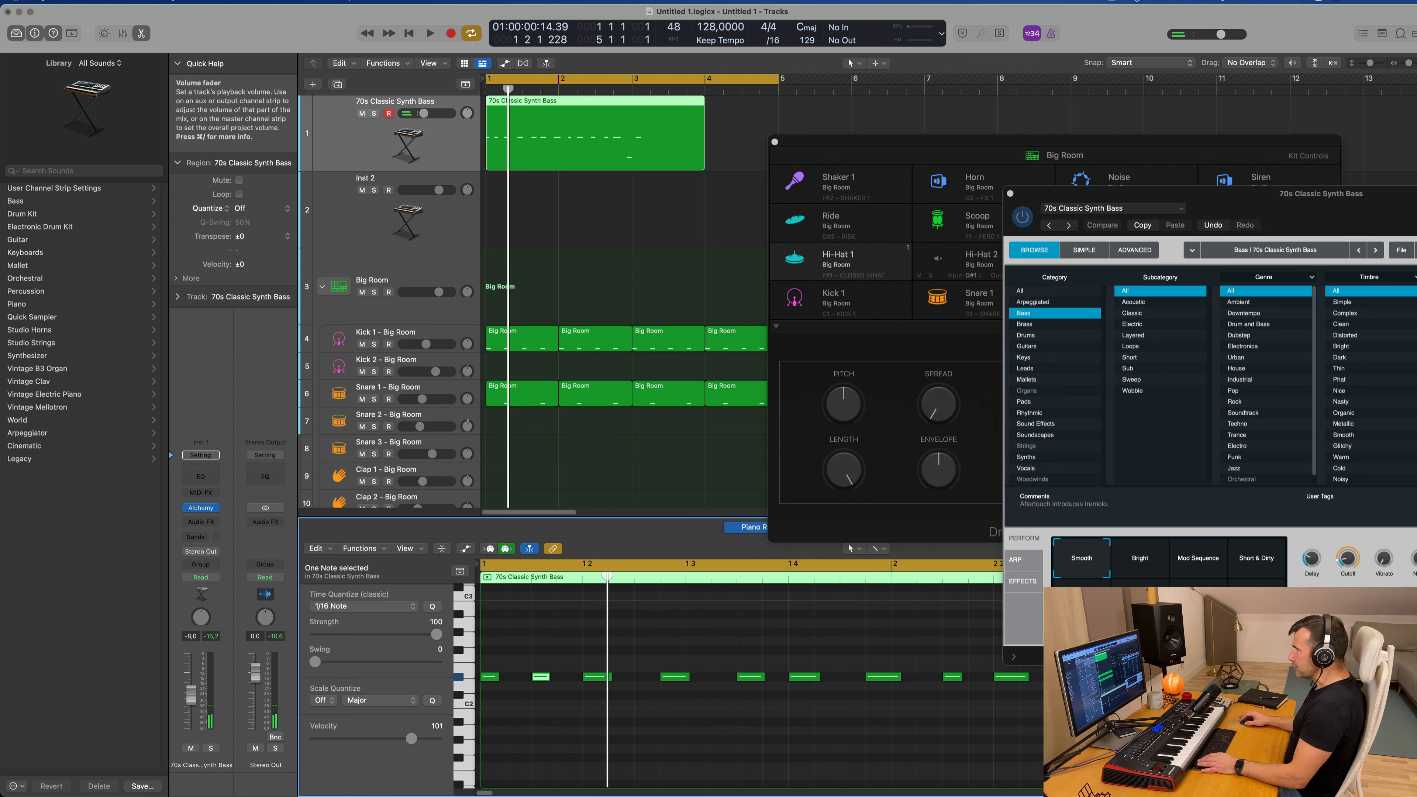
{"action": "left_click", "coordinate": [552, 212]}
{"action": "key", "text": "space"}
{"action": "scroll", "coordinate": [563, 221], "scroll_direction": "up", "scroll_amount": 1}
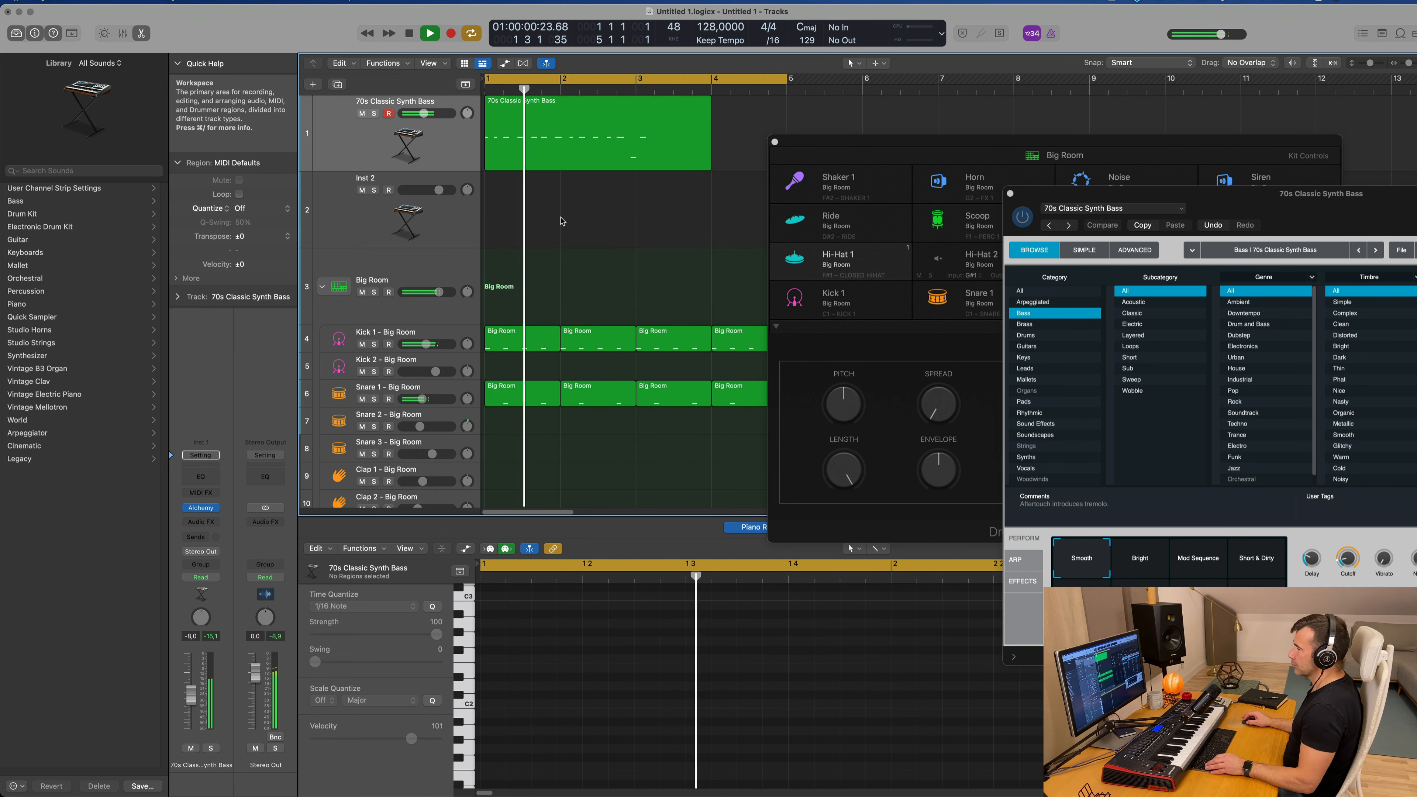
{"action": "scroll", "coordinate": [565, 218], "scroll_direction": "down", "scroll_amount": 2}
{"action": "scroll", "coordinate": [565, 218], "scroll_direction": "up", "scroll_amount": 2}
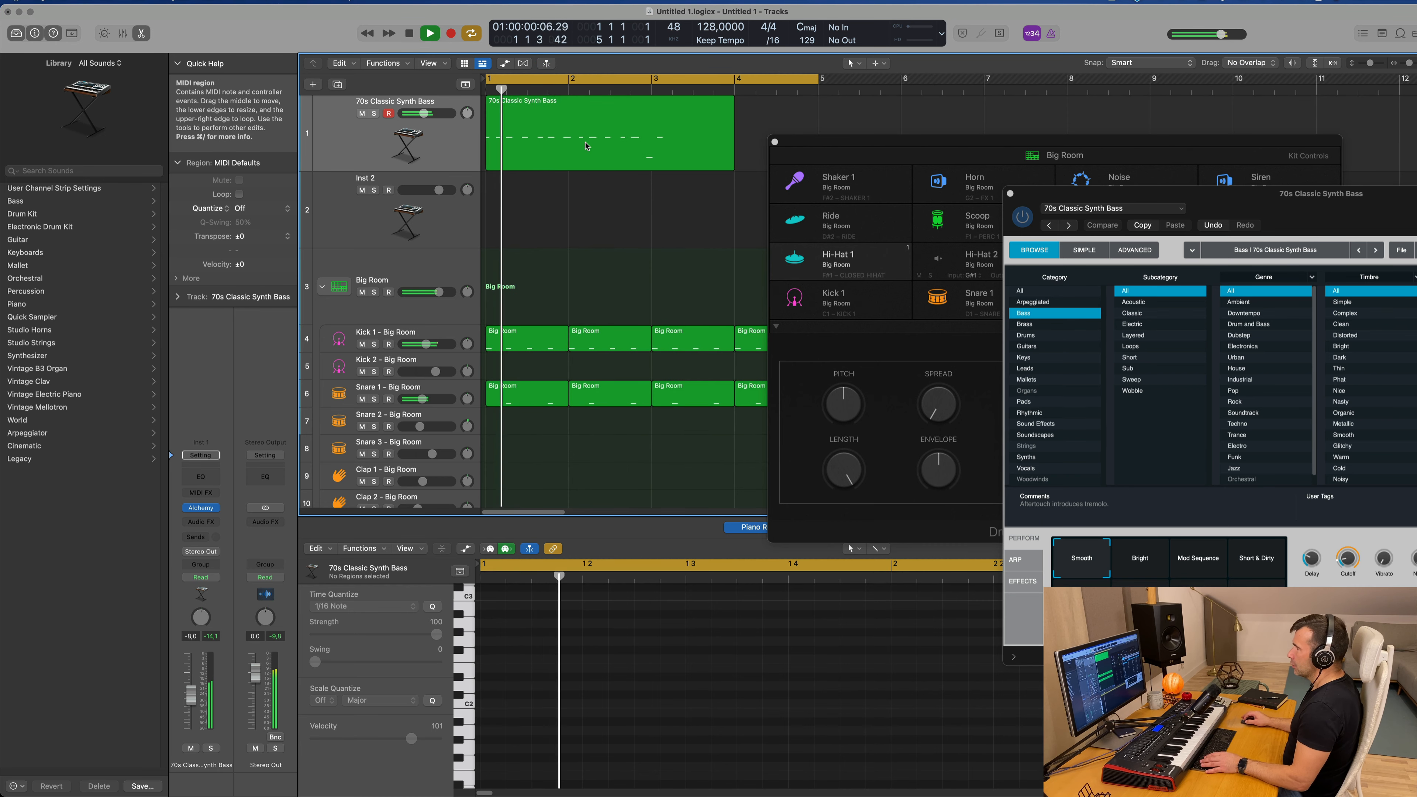
Step: Shorten the D#2 bass note at position 1 4 4 1 to a length of 0 0 1 0 and play the result
{"action": "left_click", "coordinate": [573, 145]}
{"action": "key", "text": "space"}
{"action": "scroll", "coordinate": [692, 681], "scroll_direction": "down", "scroll_amount": 2}
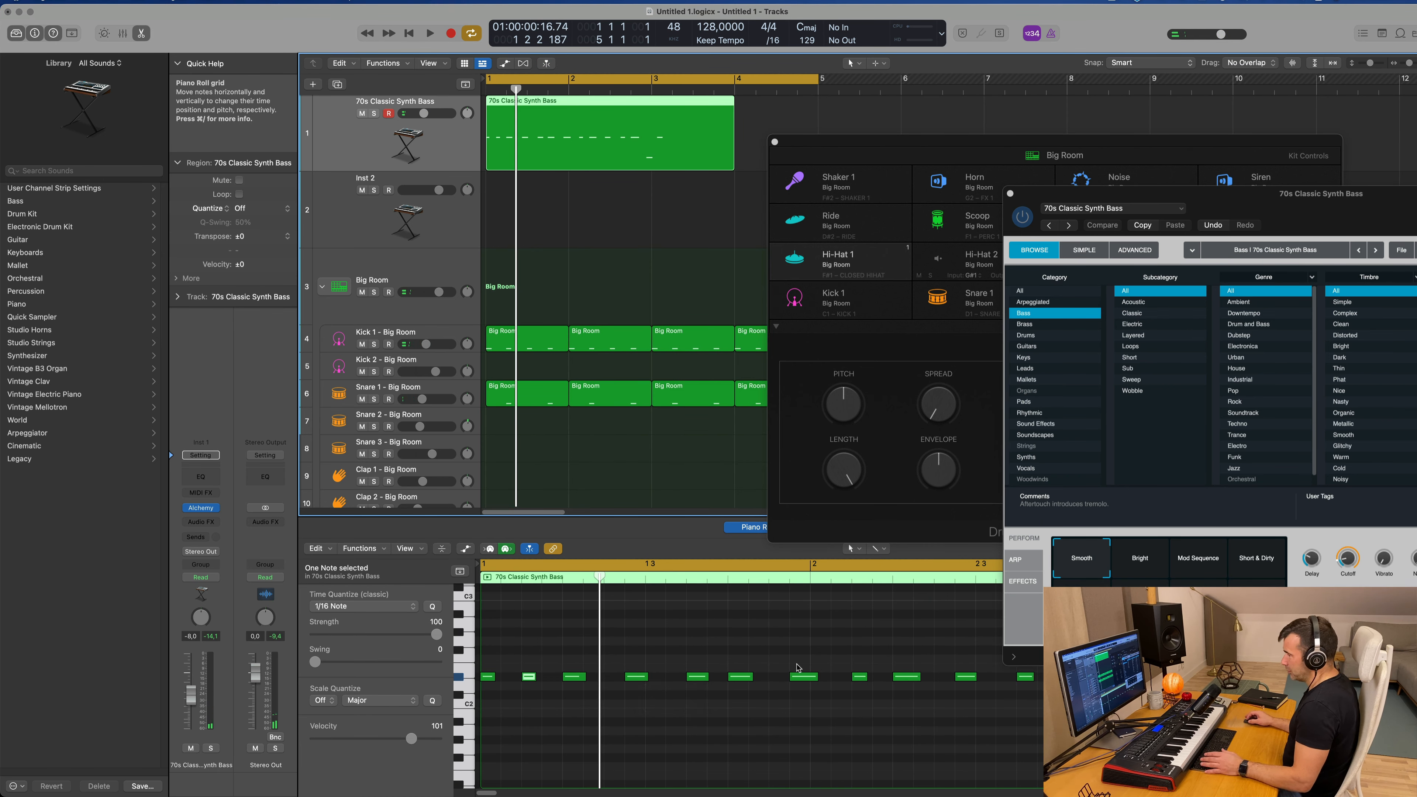
{"action": "left_click_drag", "start_coordinate": [812, 680], "coordinate": [809, 680]}
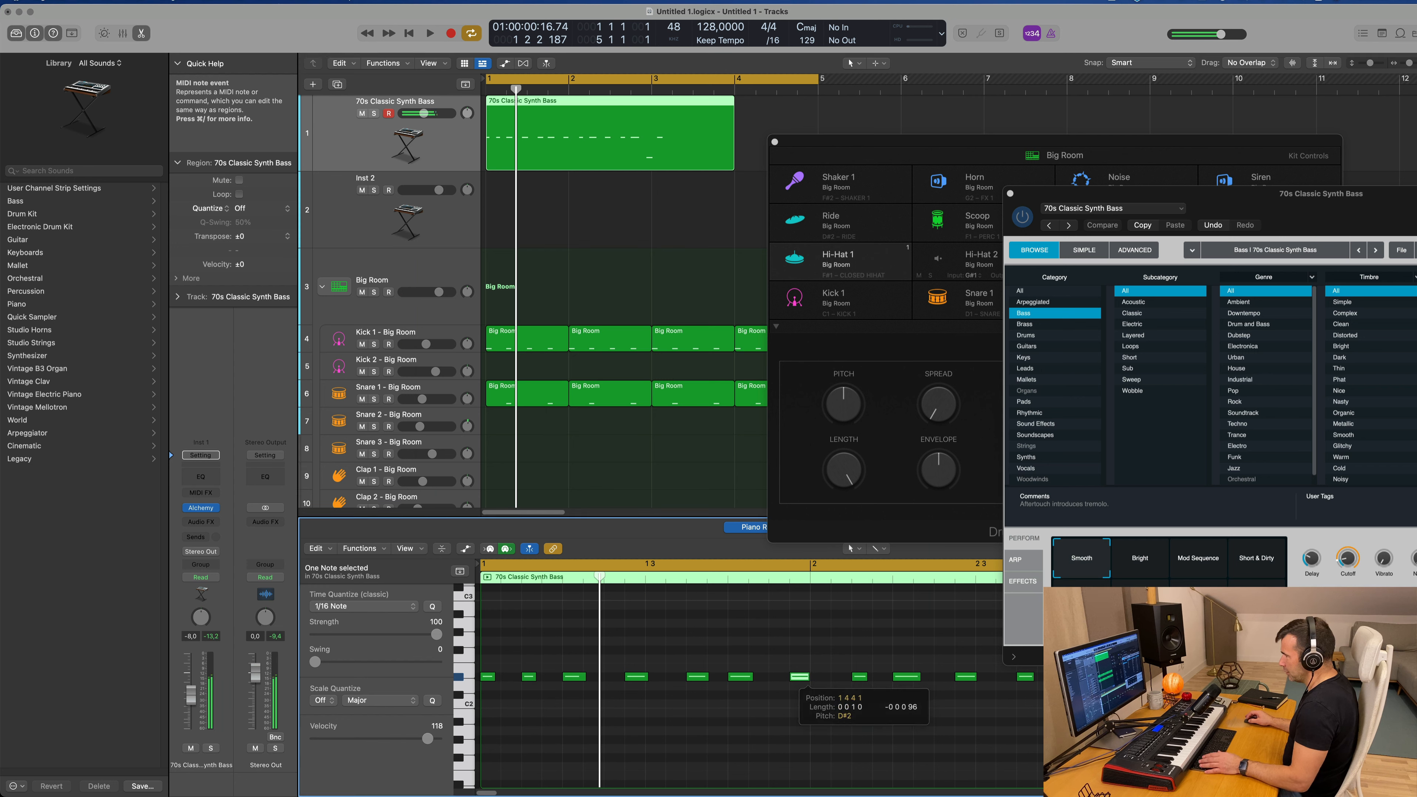
{"action": "key", "text": "space"}
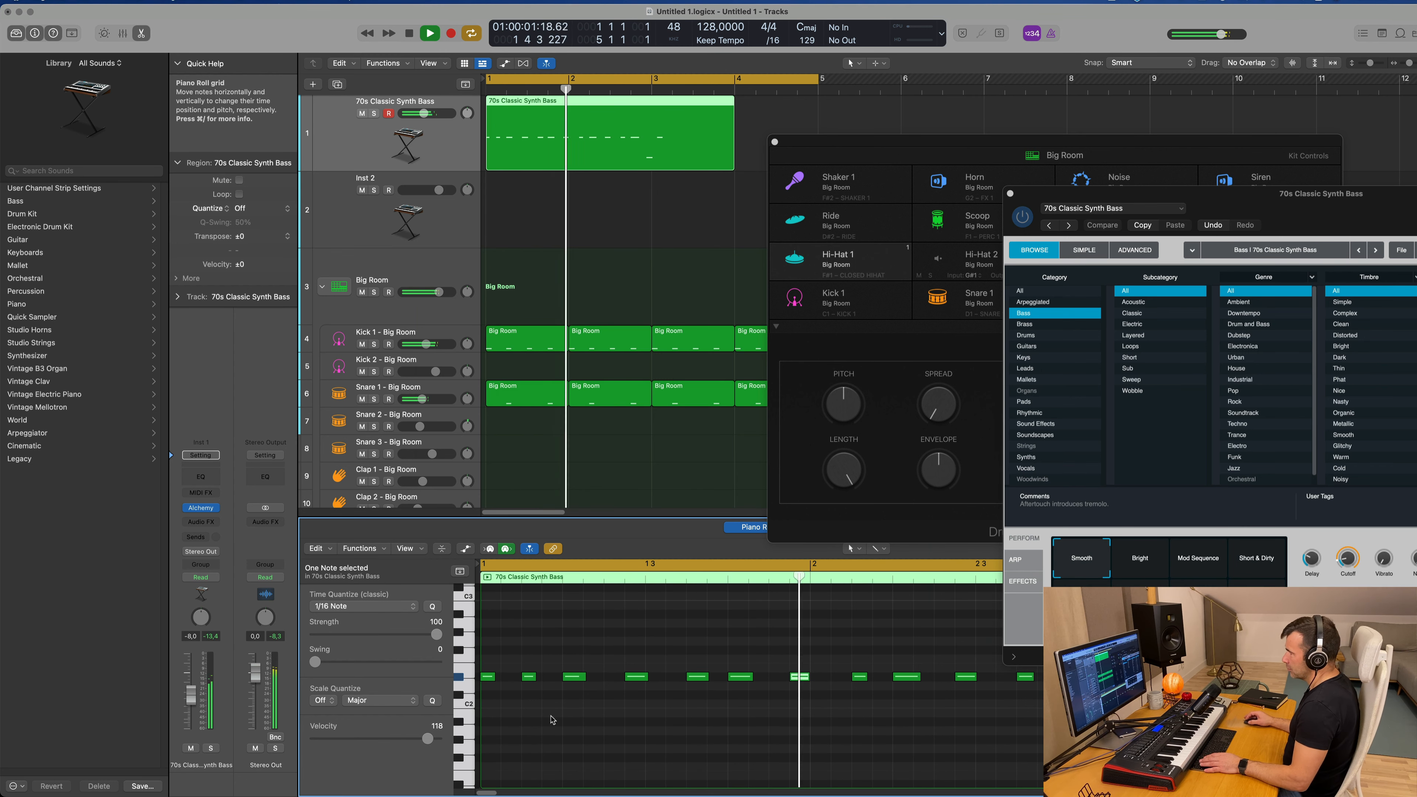
Step: Stop playback and delete all bass notes from the end of bar 1 onward, keeping the first six
{"action": "key", "text": "space"}
{"action": "key", "text": "super+Left"}
{"action": "key", "text": "super+Left"}
{"action": "key", "text": "super+Left"}
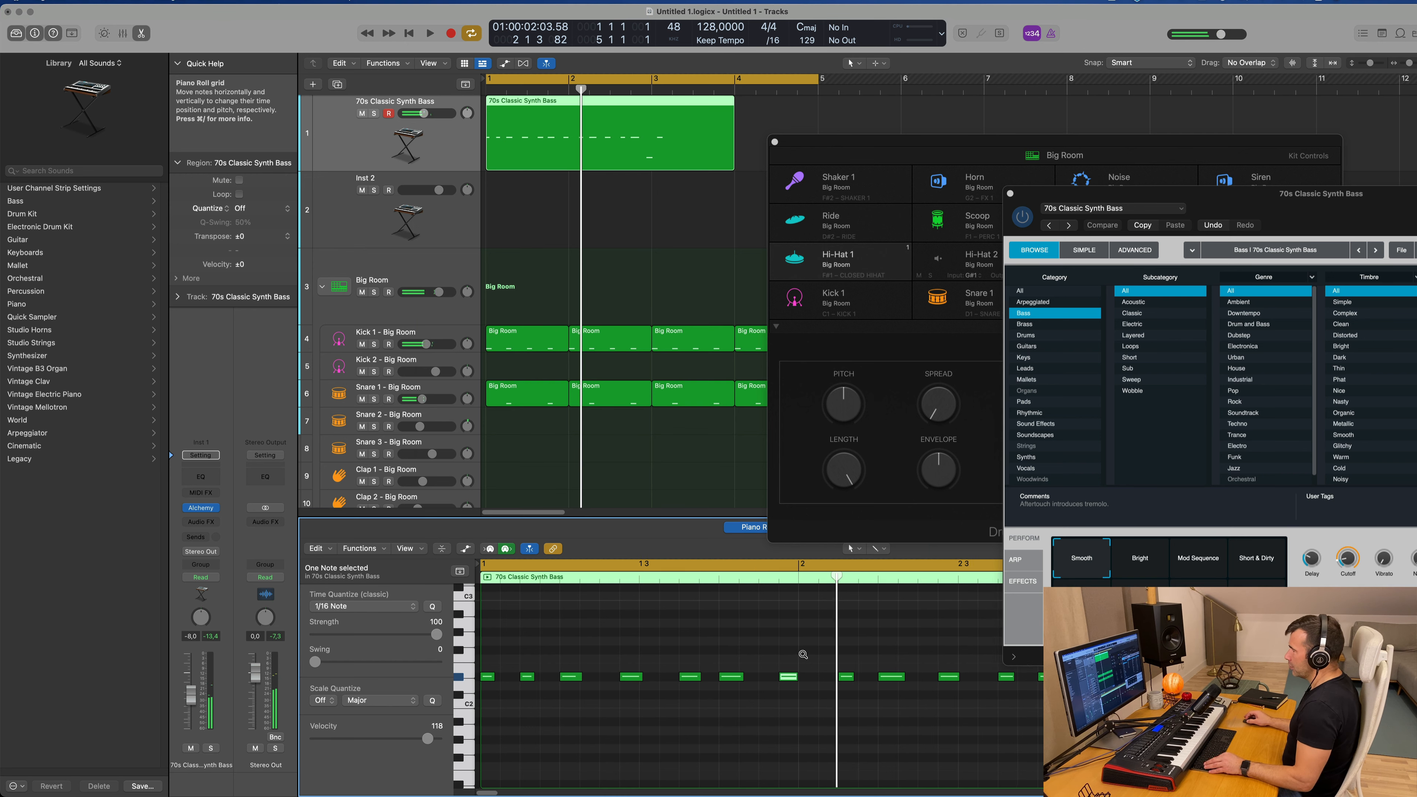
{"action": "key", "text": "super+Left"}
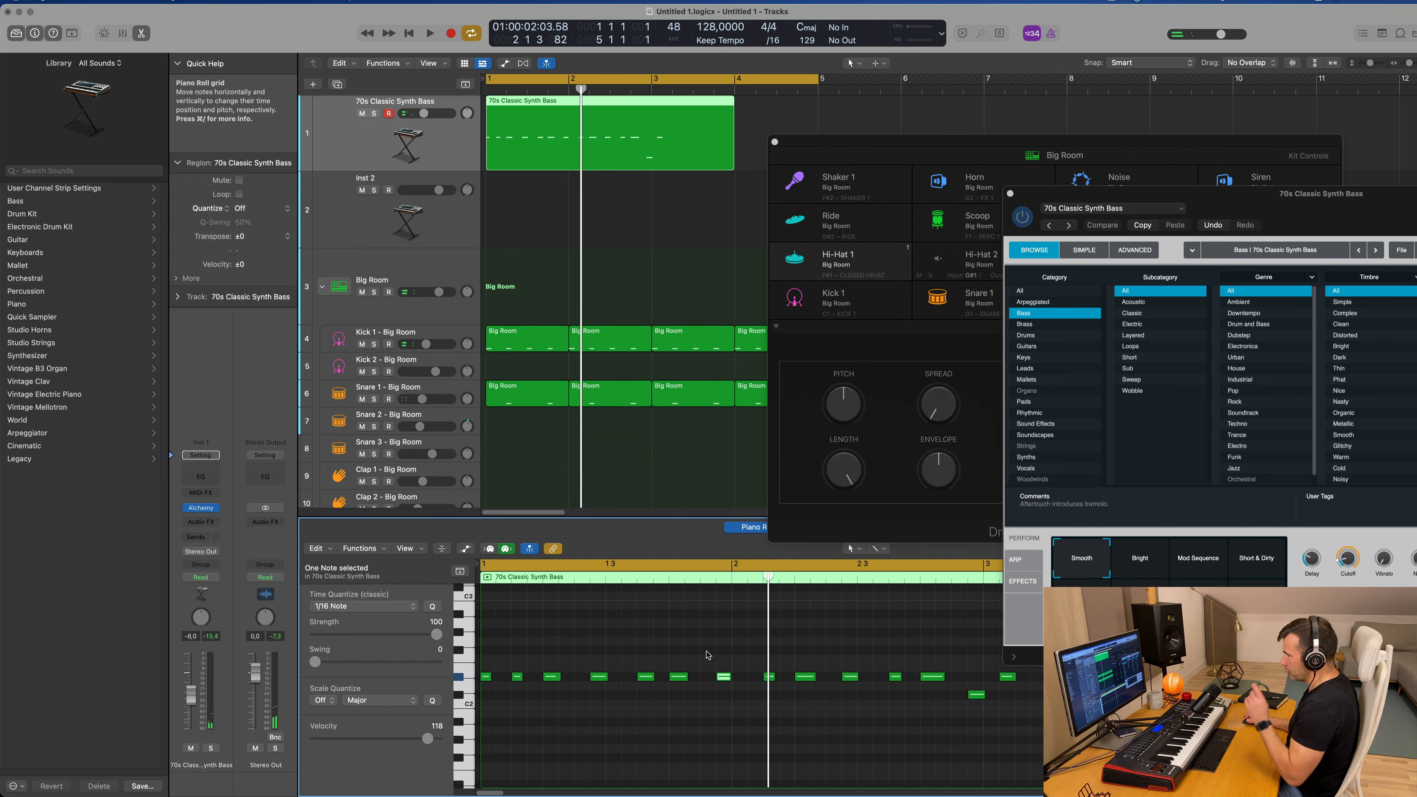
{"action": "left_click_drag", "start_coordinate": [700, 663], "coordinate": [1010, 712]}
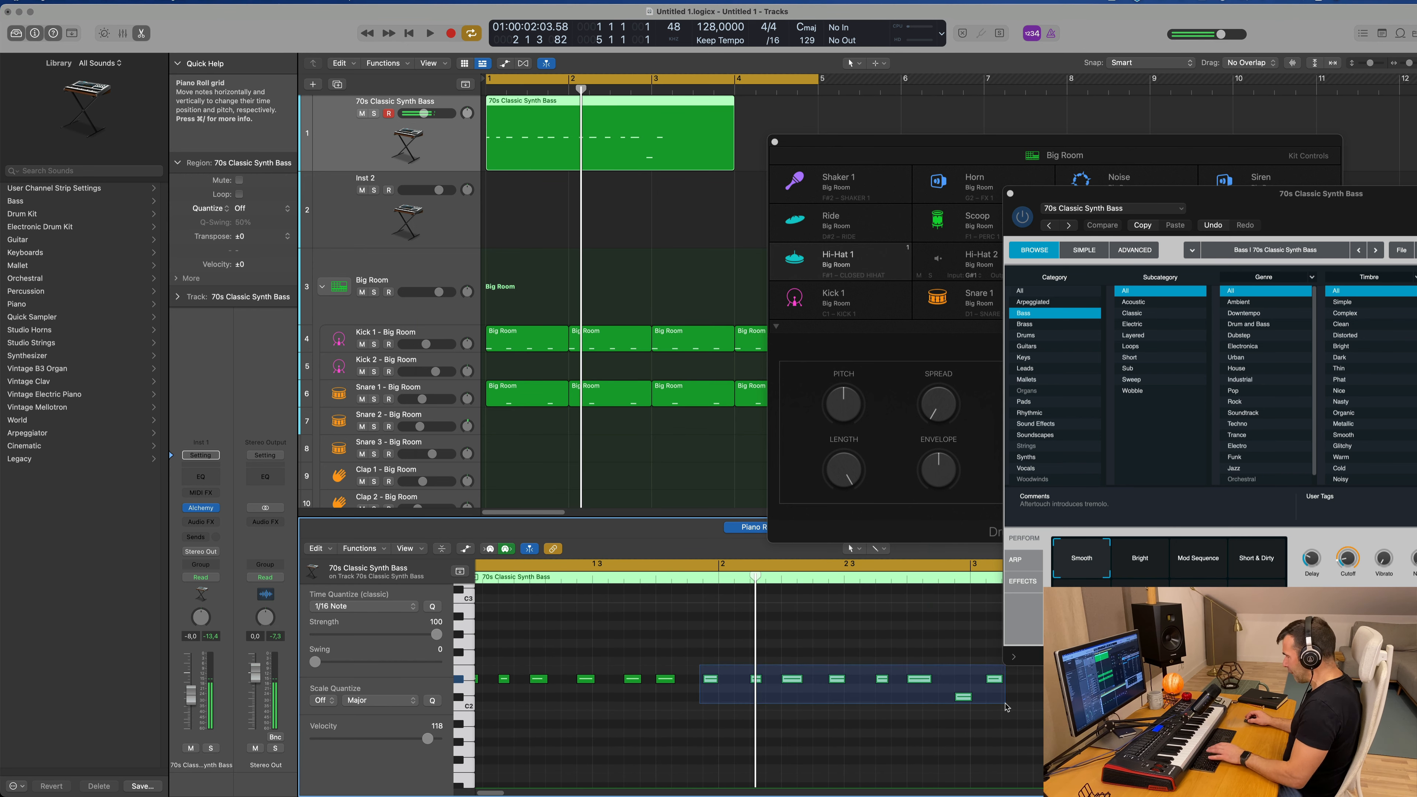
{"action": "key", "text": "Delete"}
Step: Copy the last three-note bass group twice, each copy two beats further along, and play back the pattern
{"action": "mouse_move", "coordinate": [705, 674]}
{"action": "left_mouse_down"}
{"action": "mouse_move", "coordinate": [580, 687]}
{"action": "mouse_move", "coordinate": [712, 681]}
{"action": "left_mouse_up"}
{"action": "key", "text": "space"}
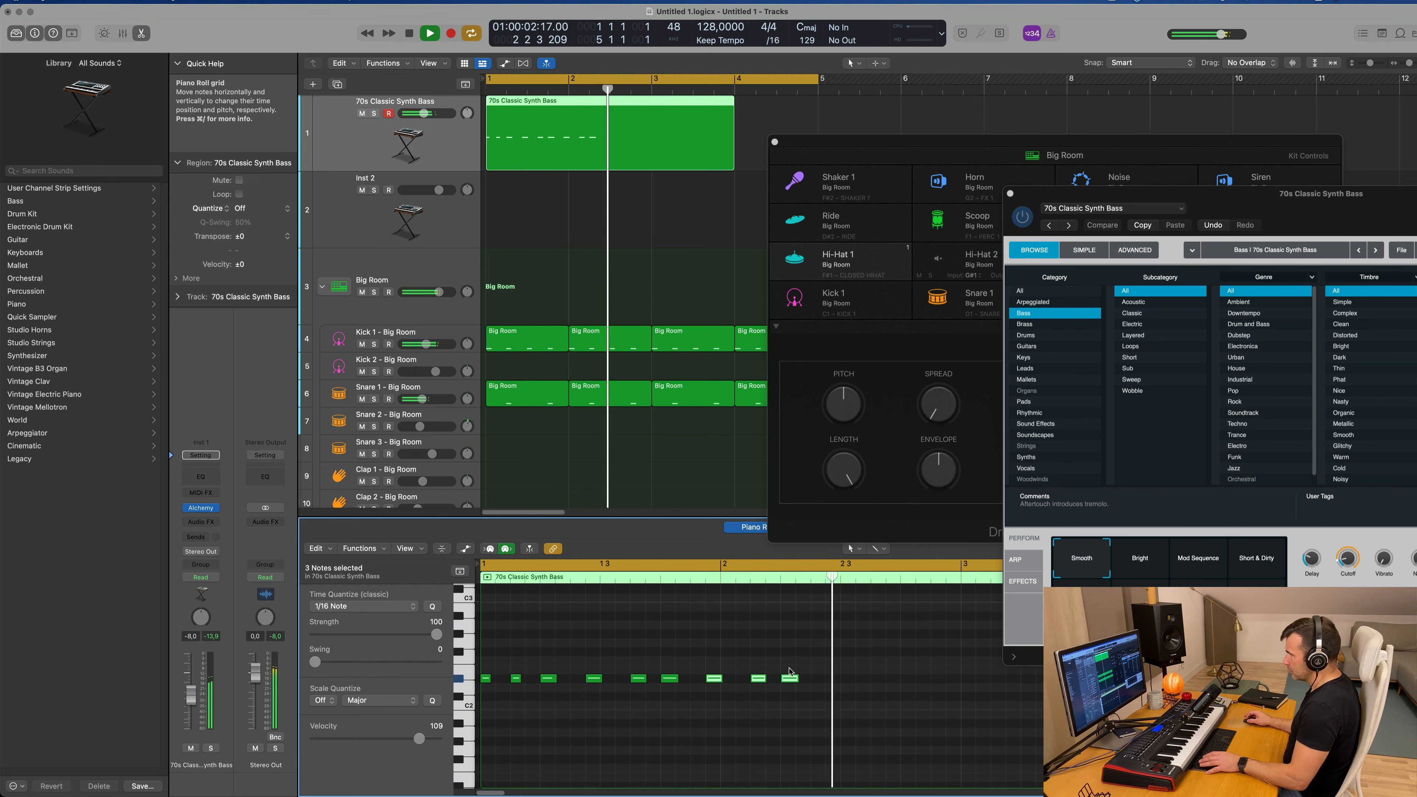
{"action": "key", "text": "space"}
{"action": "mouse_move", "coordinate": [851, 670]}
{"action": "left_mouse_down"}
{"action": "mouse_move", "coordinate": [709, 698]}
{"action": "mouse_move", "coordinate": [732, 681]}
{"action": "mouse_move", "coordinate": [831, 684]}
{"action": "left_mouse_up"}
{"action": "key", "text": "space"}
{"action": "scroll", "coordinate": [721, 658], "scroll_direction": "down", "scroll_amount": 1}
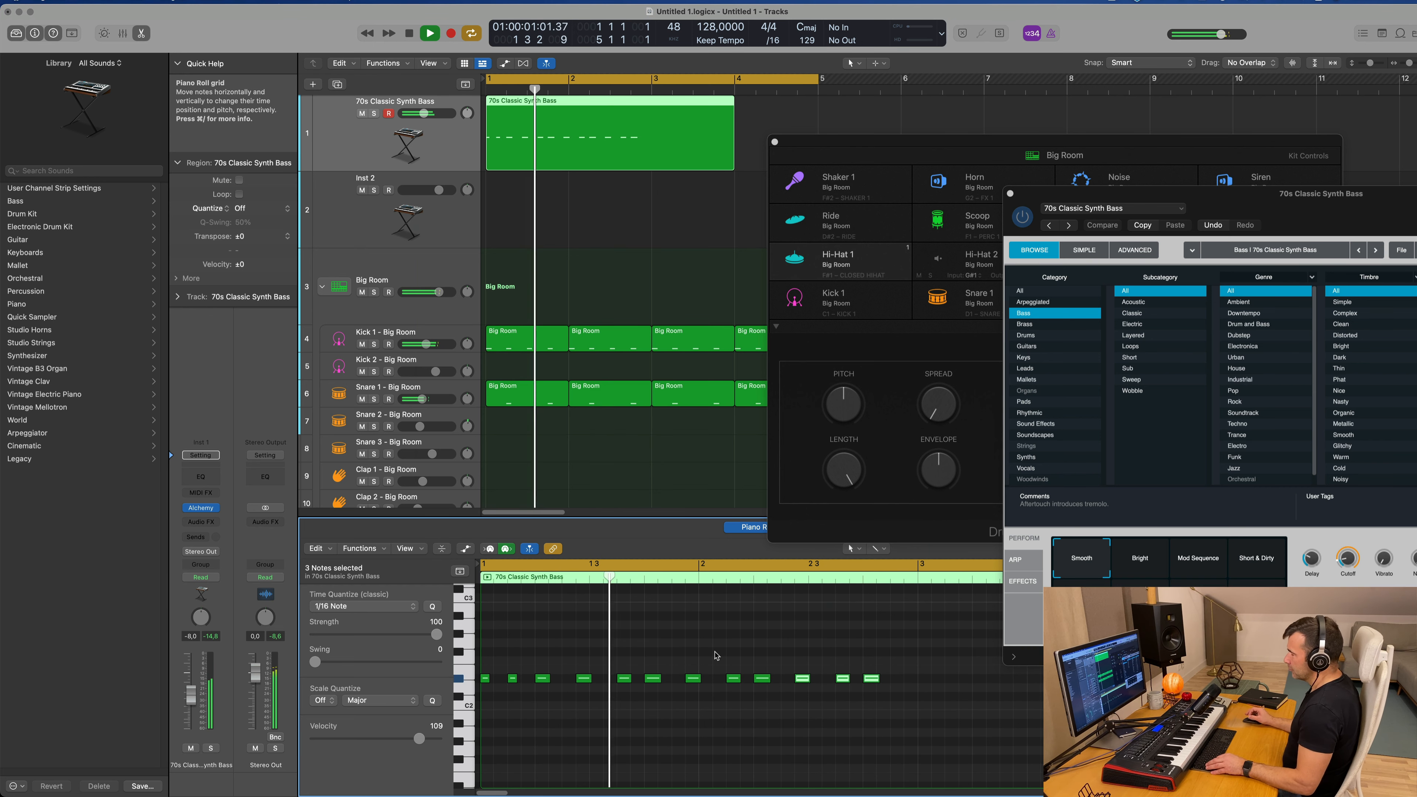
{"action": "scroll", "coordinate": [715, 652], "scroll_direction": "down", "scroll_amount": 1}
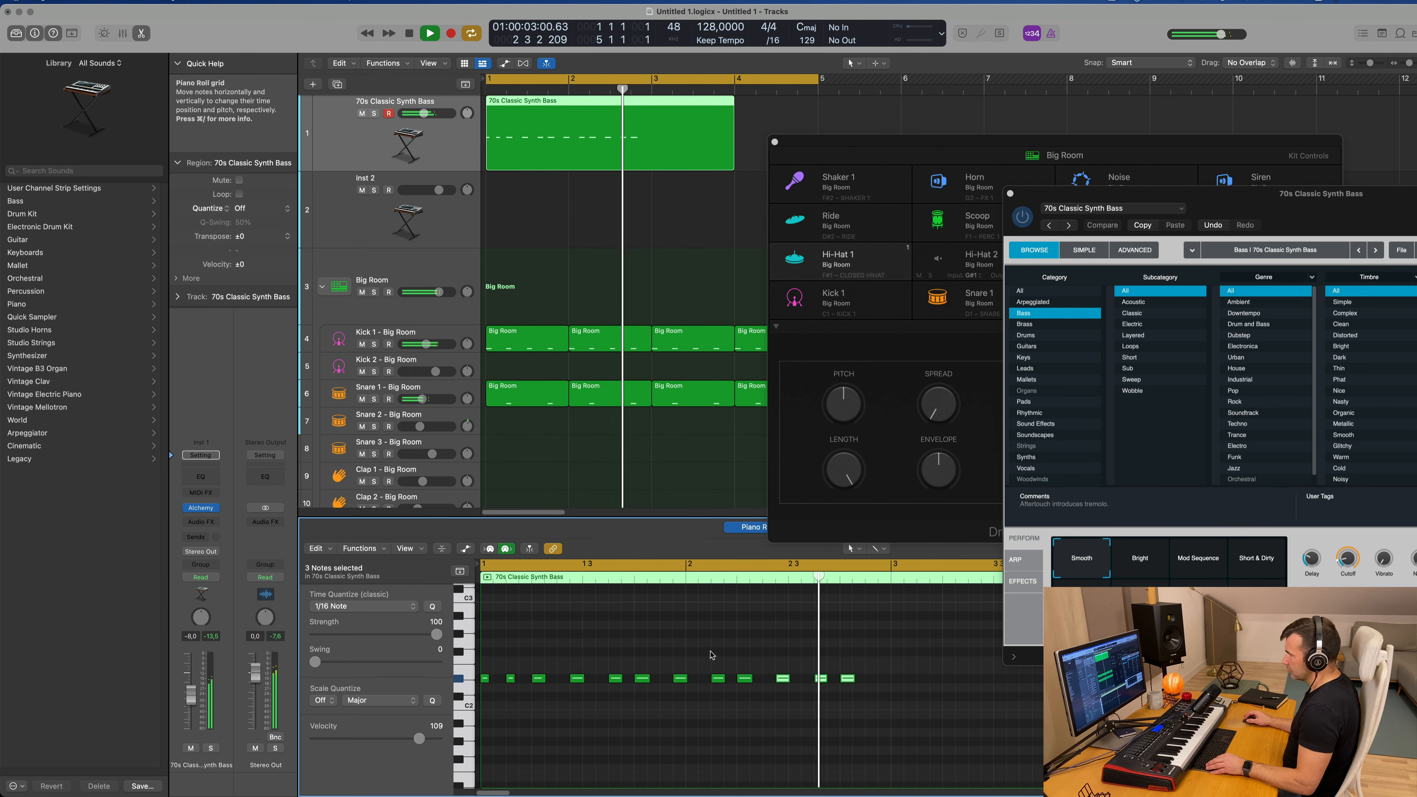
{"action": "key", "text": "space"}
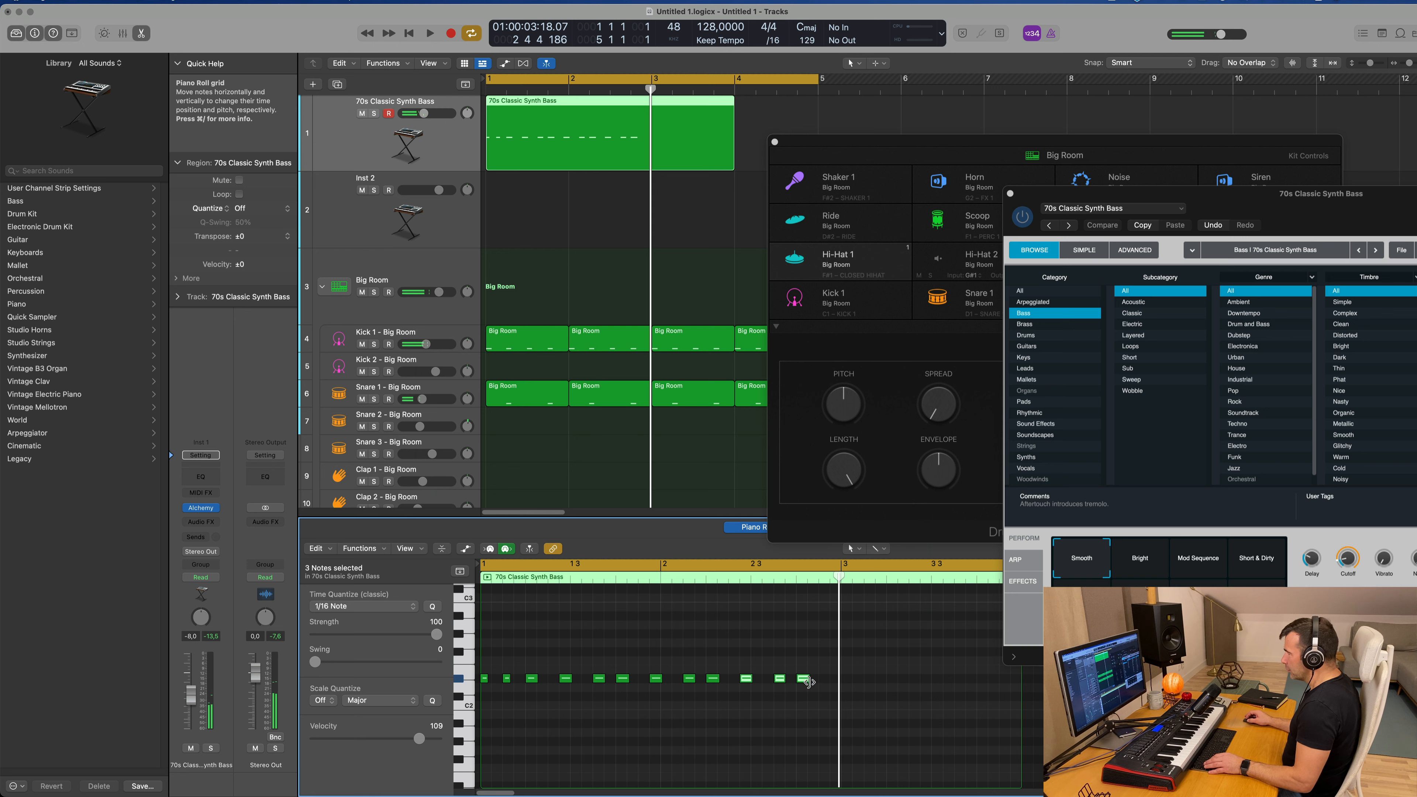
Step: Copy the last D#2 bass note to the end of bar 2, just before bar 3, and play back the pattern
{"action": "left_click_drag", "start_coordinate": [807, 680], "coordinate": [805, 682]}
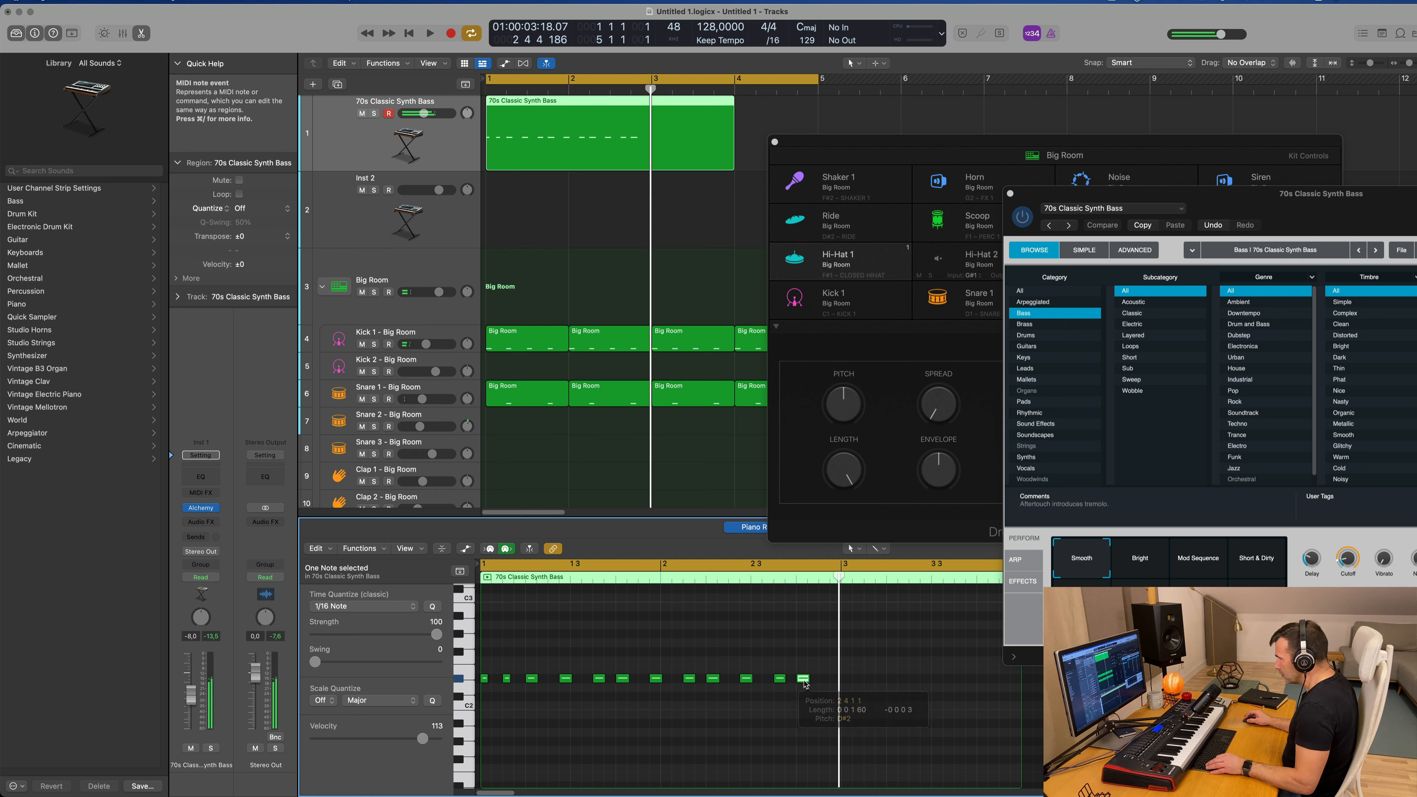
{"action": "scroll", "coordinate": [819, 684], "scroll_direction": "up", "scroll_amount": 1}
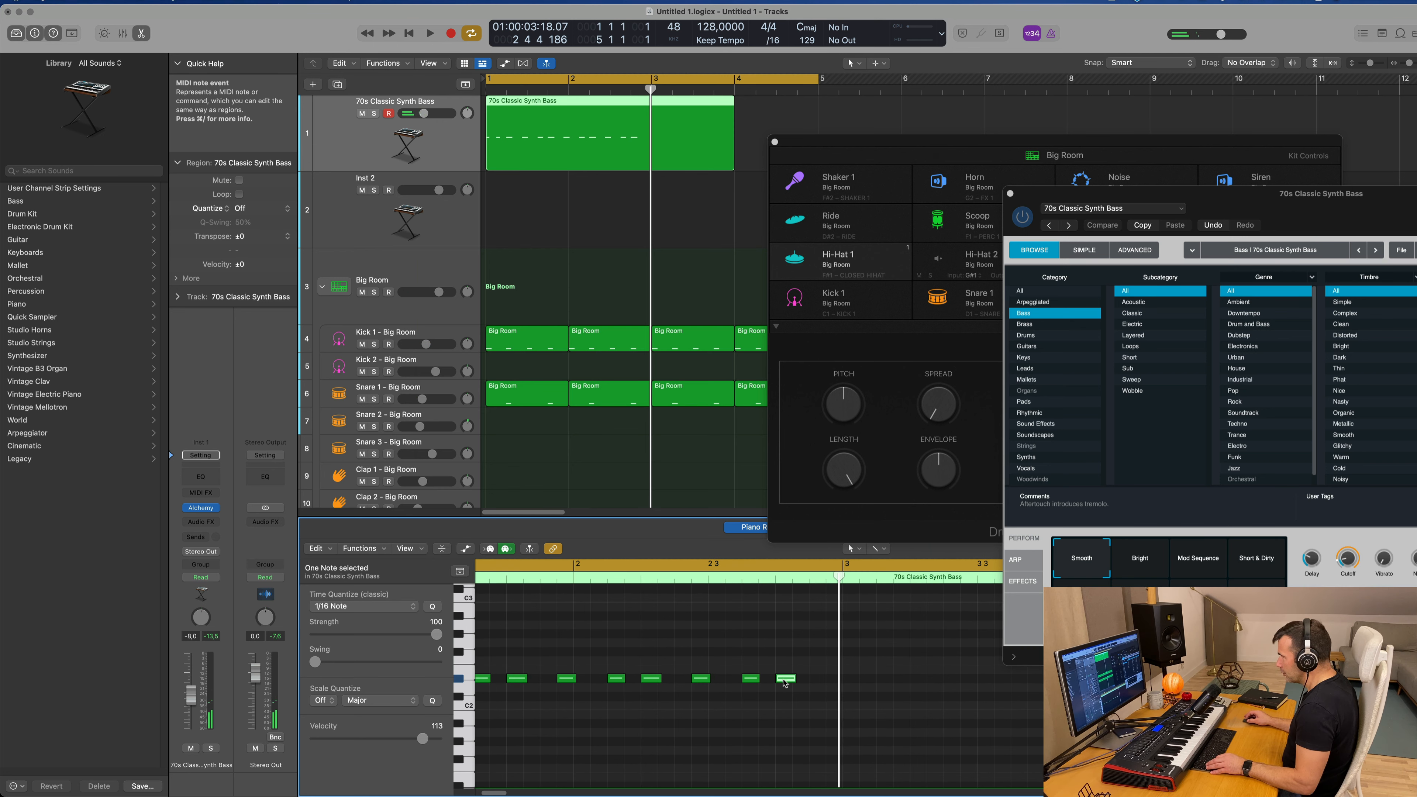
{"action": "left_click_drag", "start_coordinate": [789, 679], "coordinate": [822, 682]}
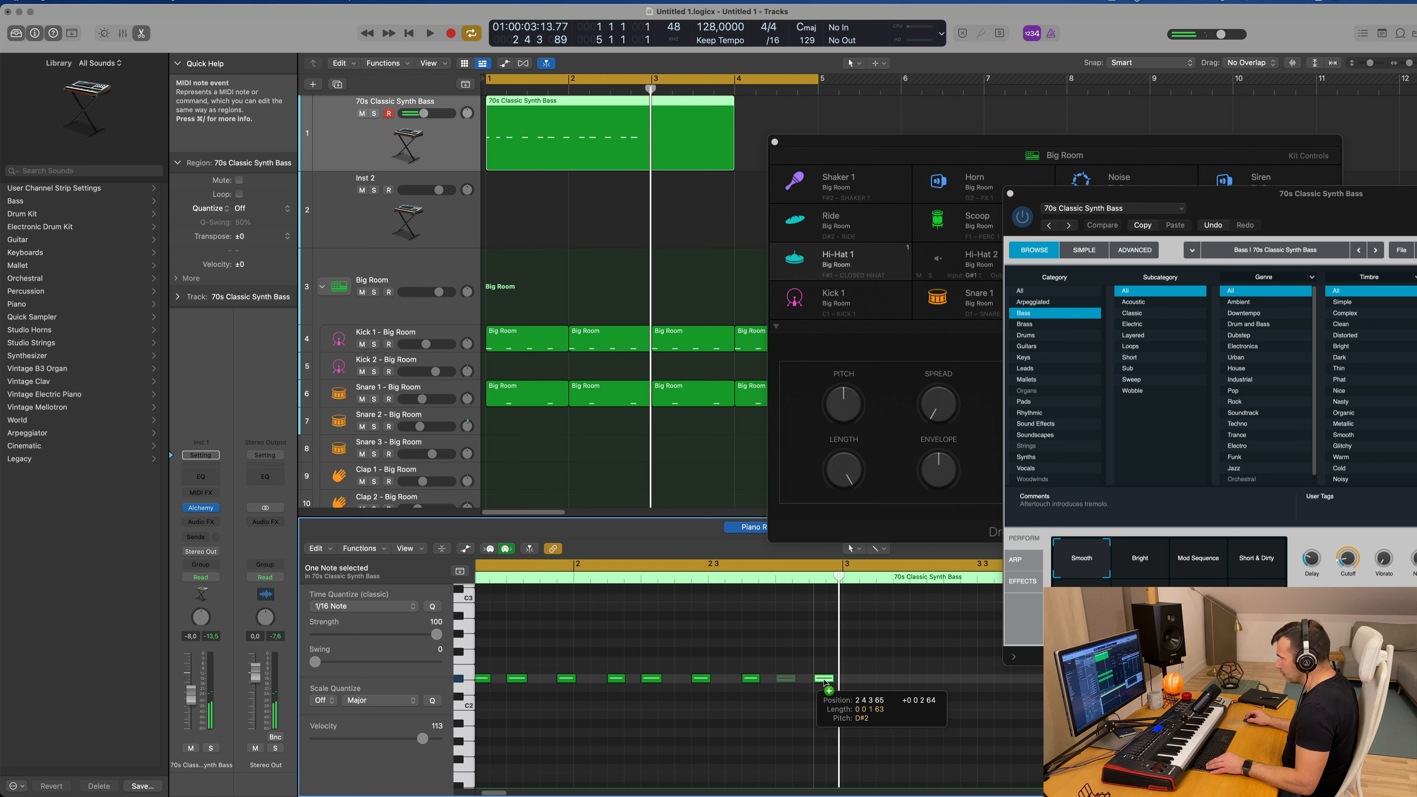
{"action": "left_click_drag", "start_coordinate": [834, 682], "coordinate": [834, 682]}
{"action": "key", "text": "space"}
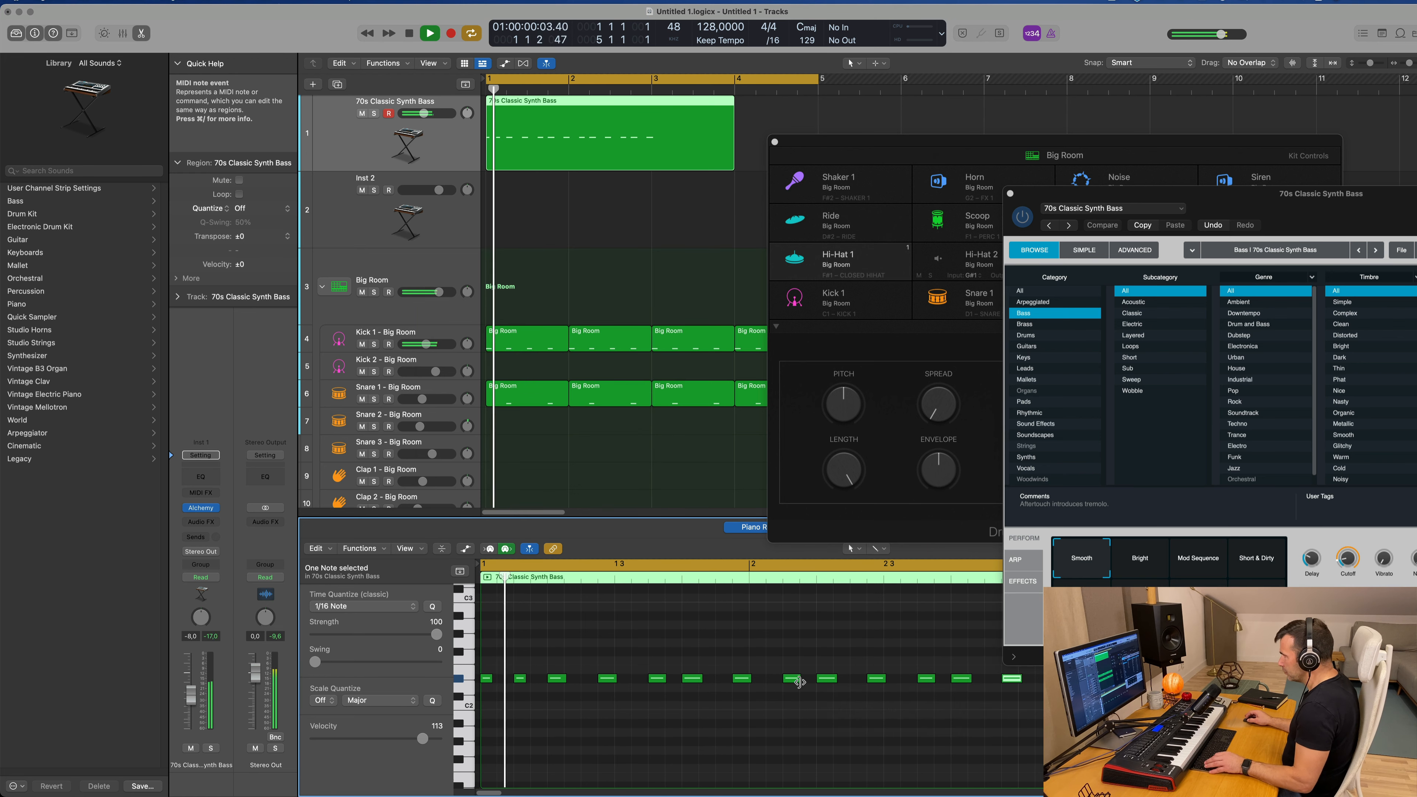
{"action": "scroll", "coordinate": [786, 681], "scroll_direction": "down", "scroll_amount": 2}
{"action": "scroll", "coordinate": [700, 707], "scroll_direction": "down", "scroll_amount": 1}
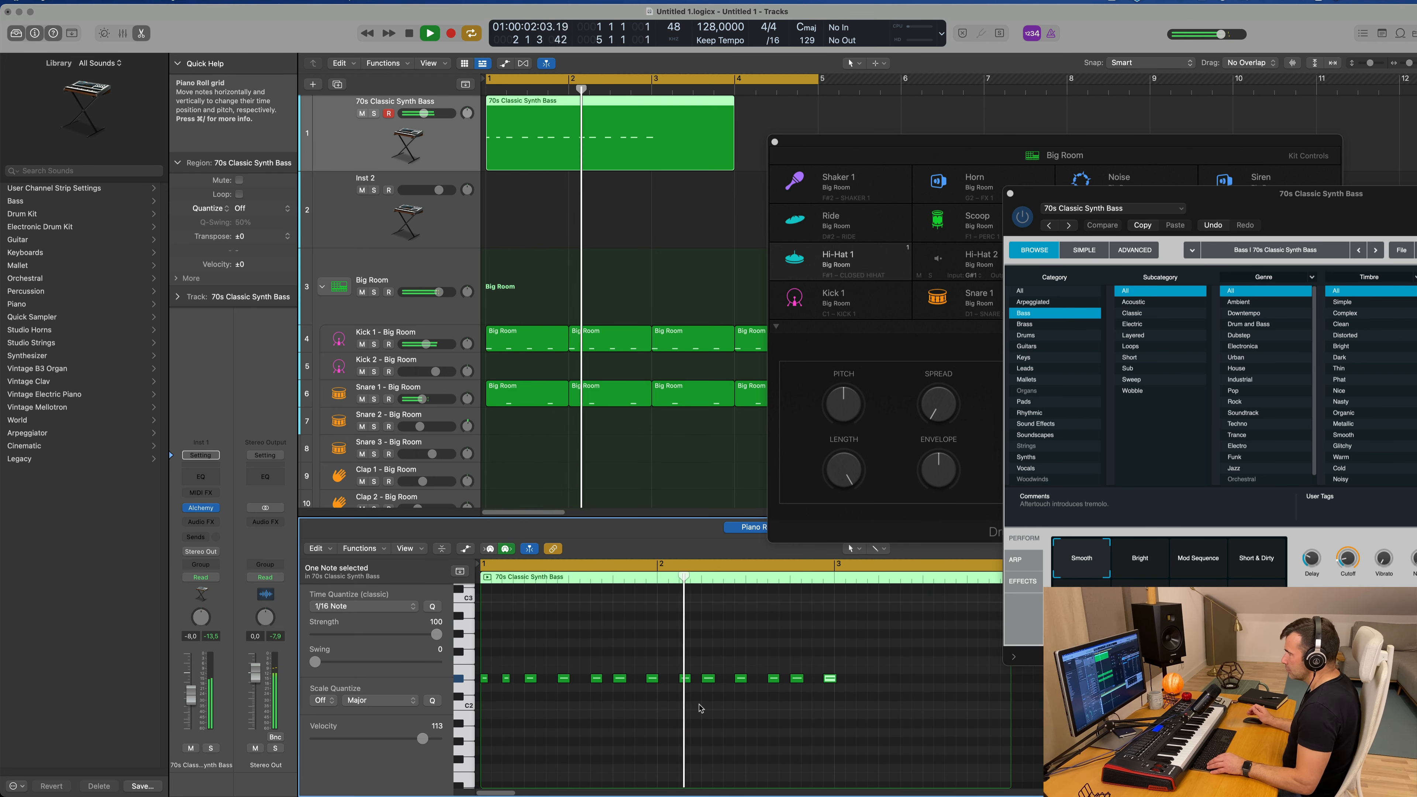
{"action": "key", "text": "space"}
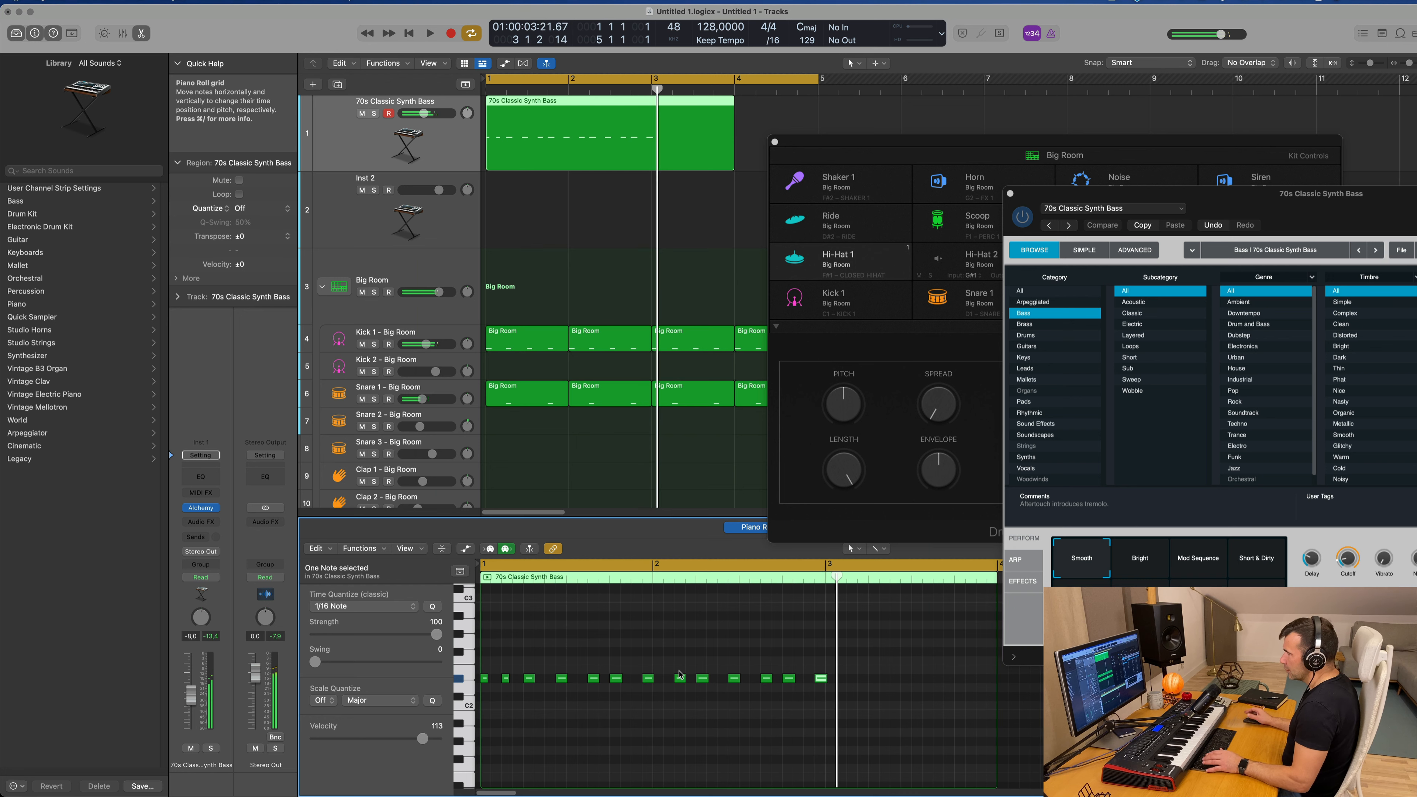
Step: Split the bass region at position 3 1 1 1, delete the part after the split, and play back the remaining two bars
{"action": "left_click_drag", "start_coordinate": [676, 671], "coordinate": [876, 689]}
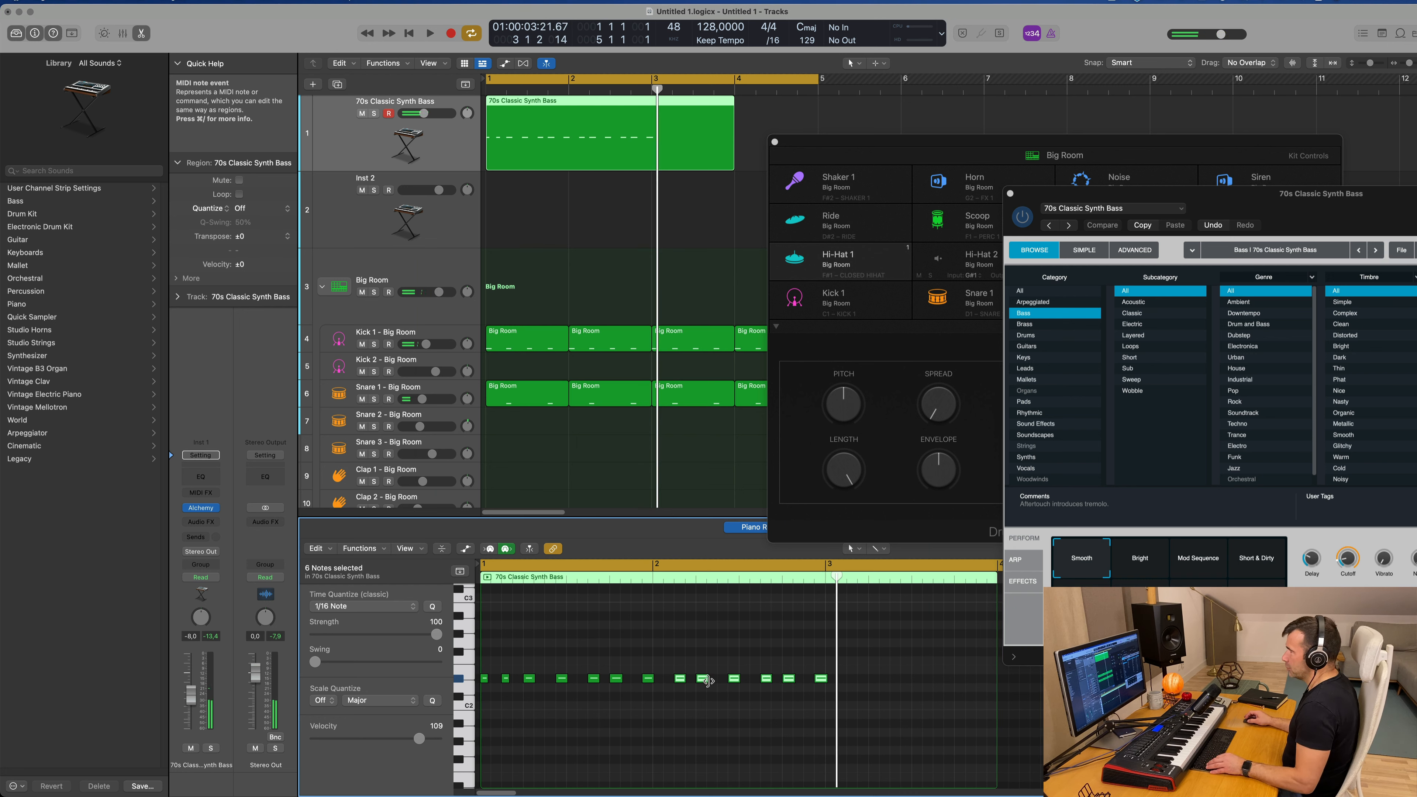
{"action": "left_click", "coordinate": [650, 102]}
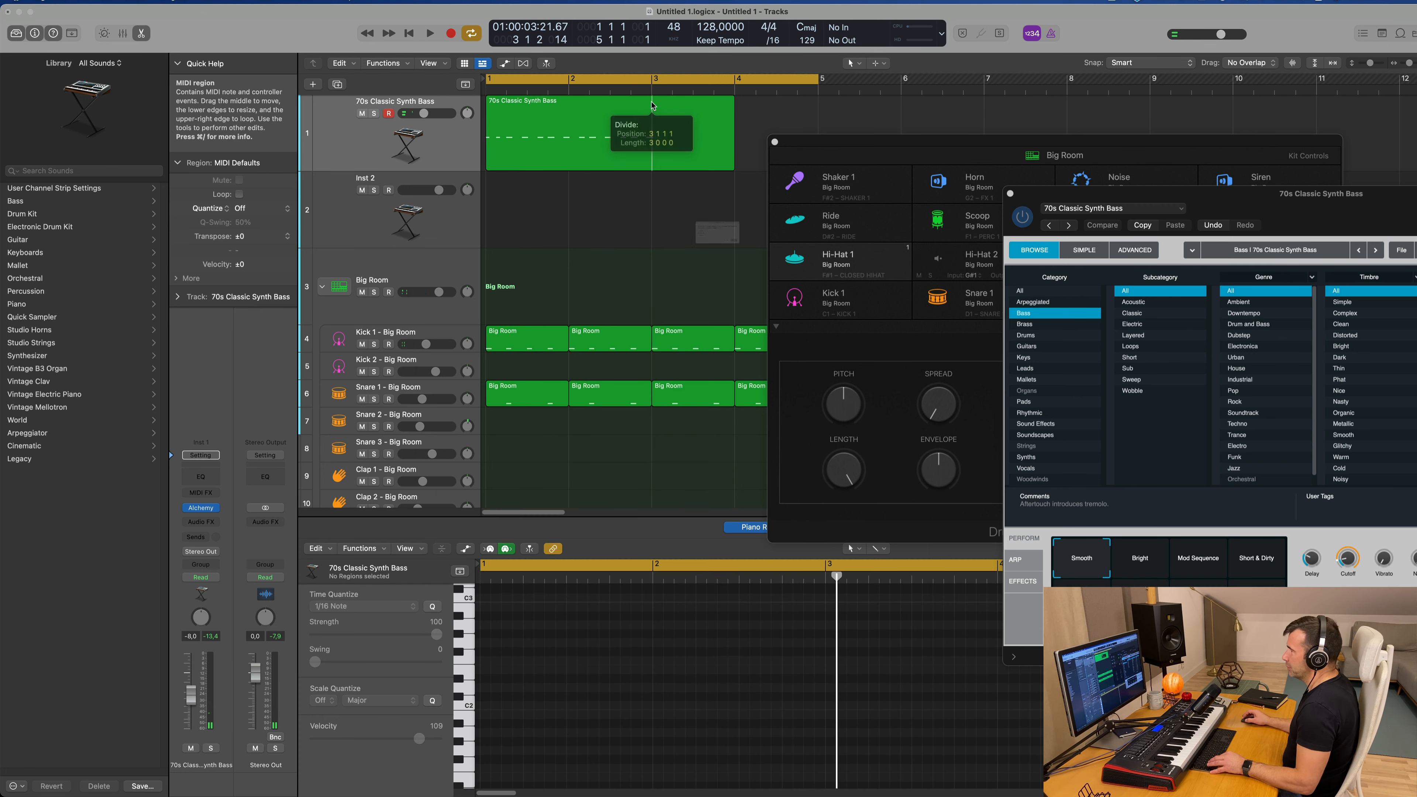
{"action": "left_click", "coordinate": [806, 274]}
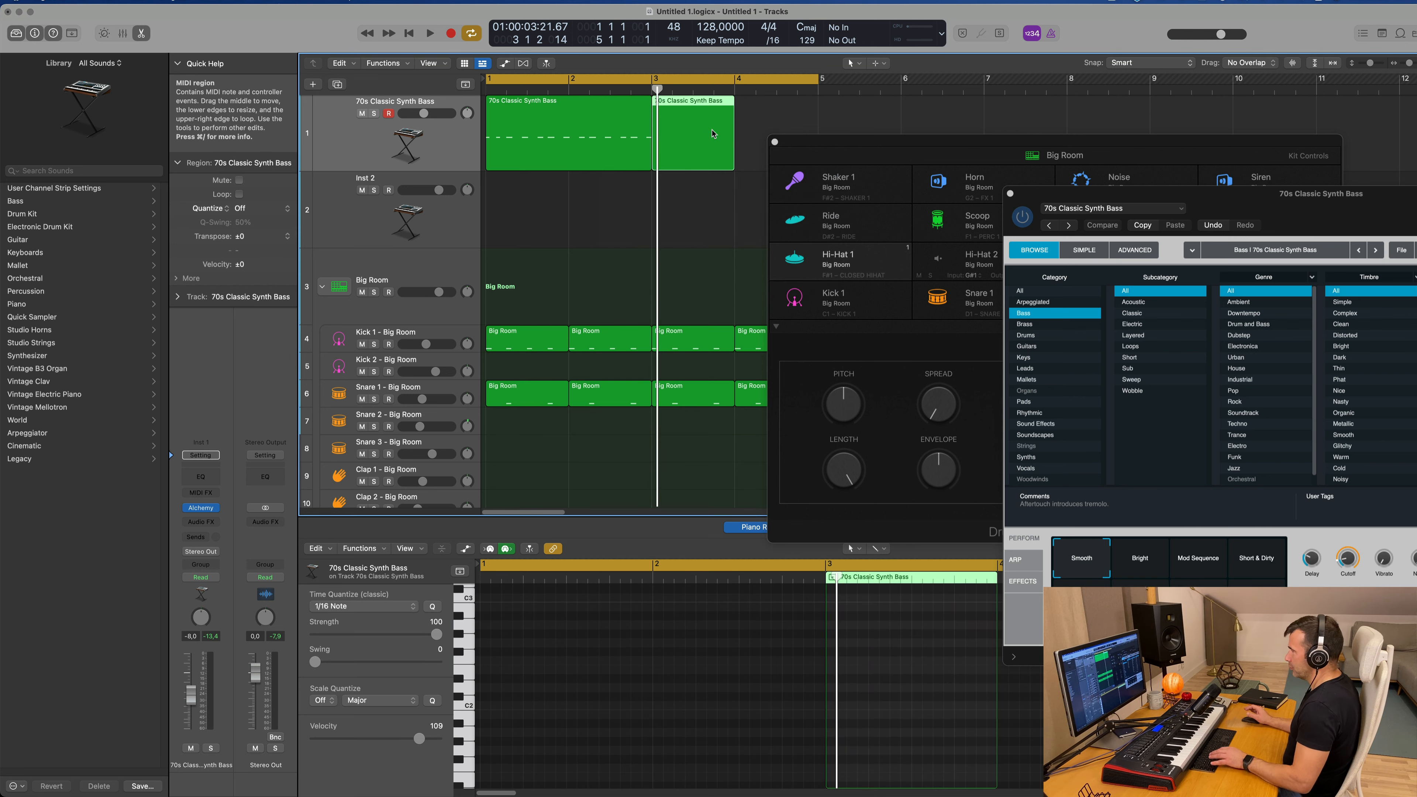
{"action": "key", "text": "Delete"}
{"action": "key", "text": "Return"}
{"action": "key", "text": "space"}
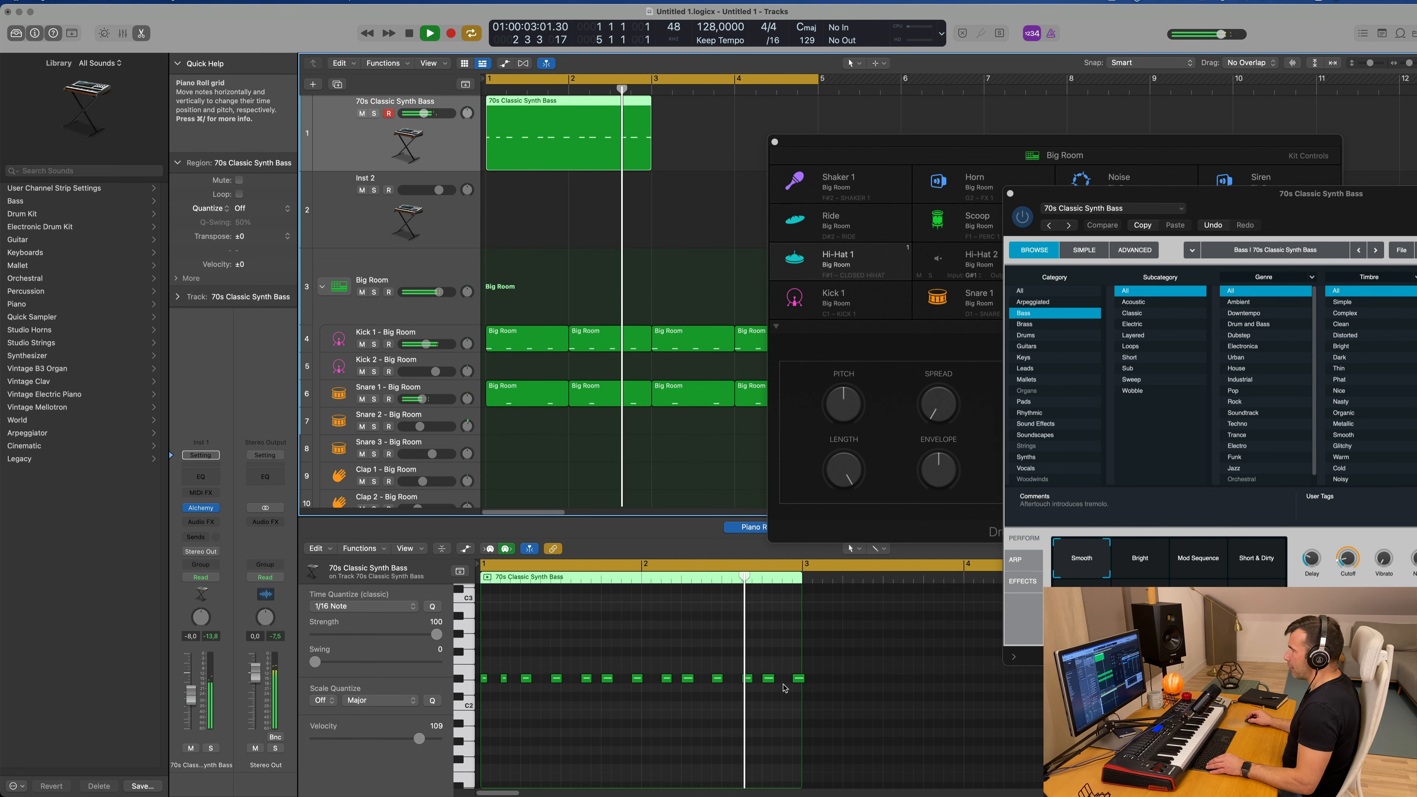
{"action": "scroll", "coordinate": [799, 687], "scroll_direction": "up", "scroll_amount": 2}
{"action": "key", "text": "space"}
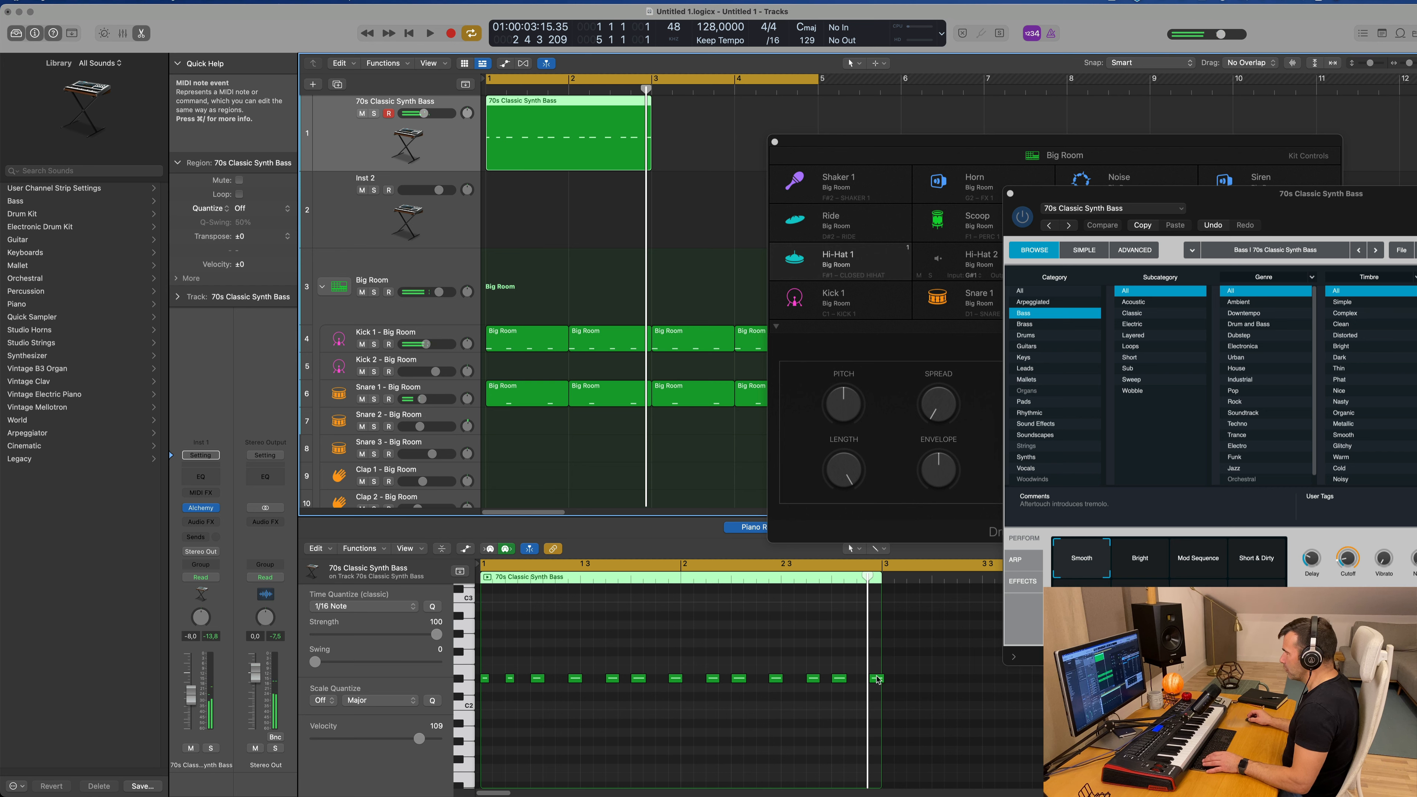
Step: Repeat the two-bar bass region once to fill bars 3 and 4 and play both regions with the drums
{"action": "left_click_drag", "start_coordinate": [881, 679], "coordinate": [875, 678]}
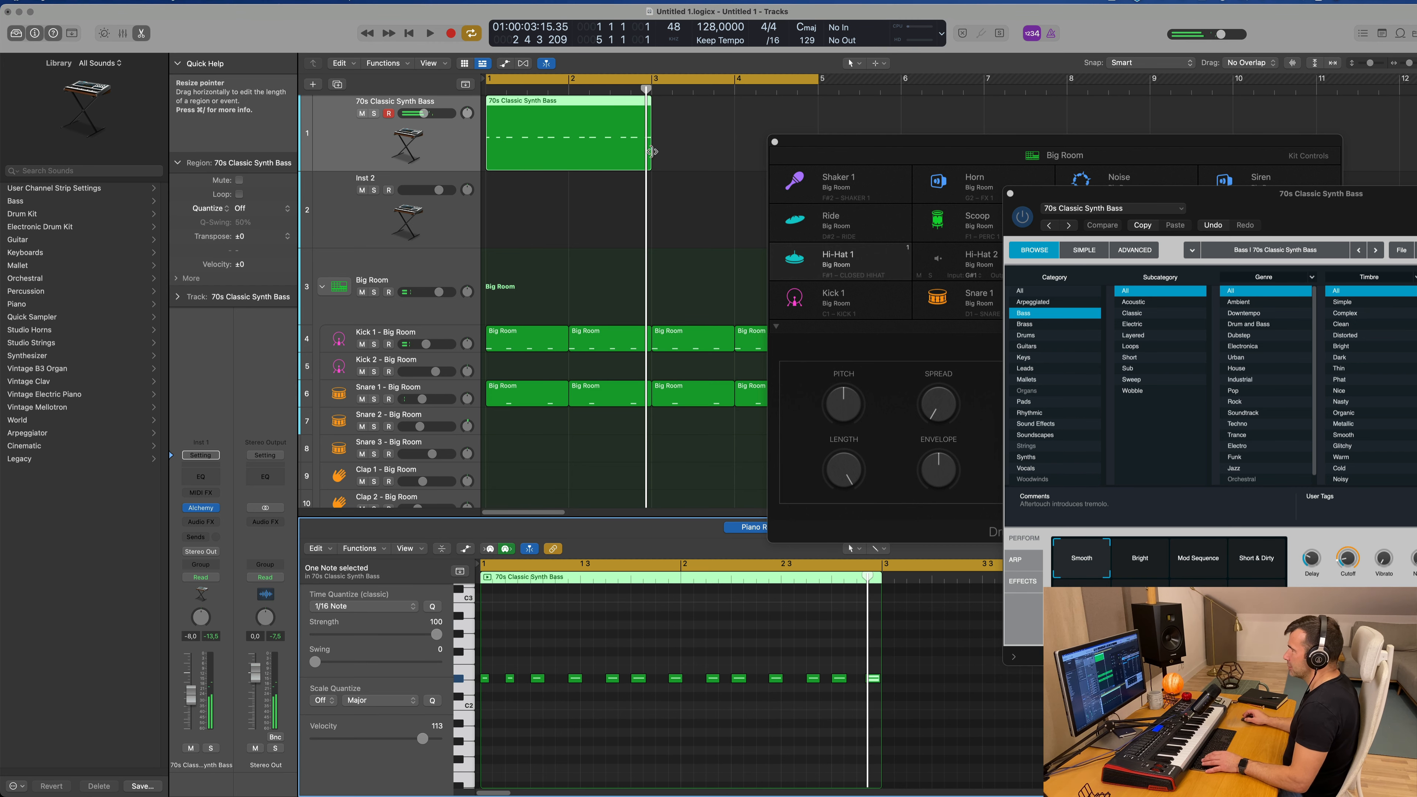
{"action": "left_click_drag", "start_coordinate": [676, 115], "coordinate": [492, 137]}
{"action": "key", "text": "super+r"}
{"action": "key", "text": "space"}
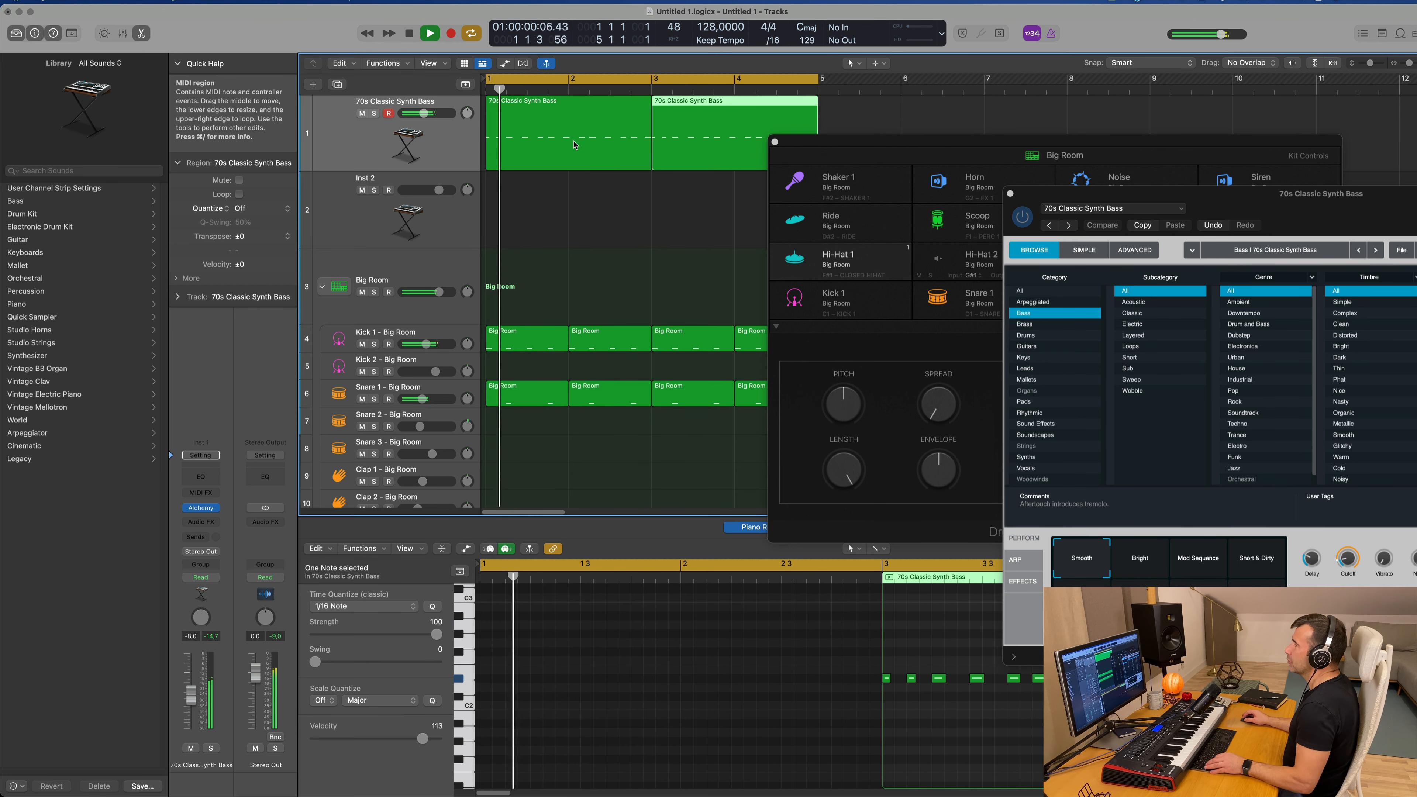
{"action": "scroll", "coordinate": [492, 137], "scroll_direction": "down", "scroll_amount": 3}
{"action": "left_click", "coordinate": [492, 137], "text": "shift"}
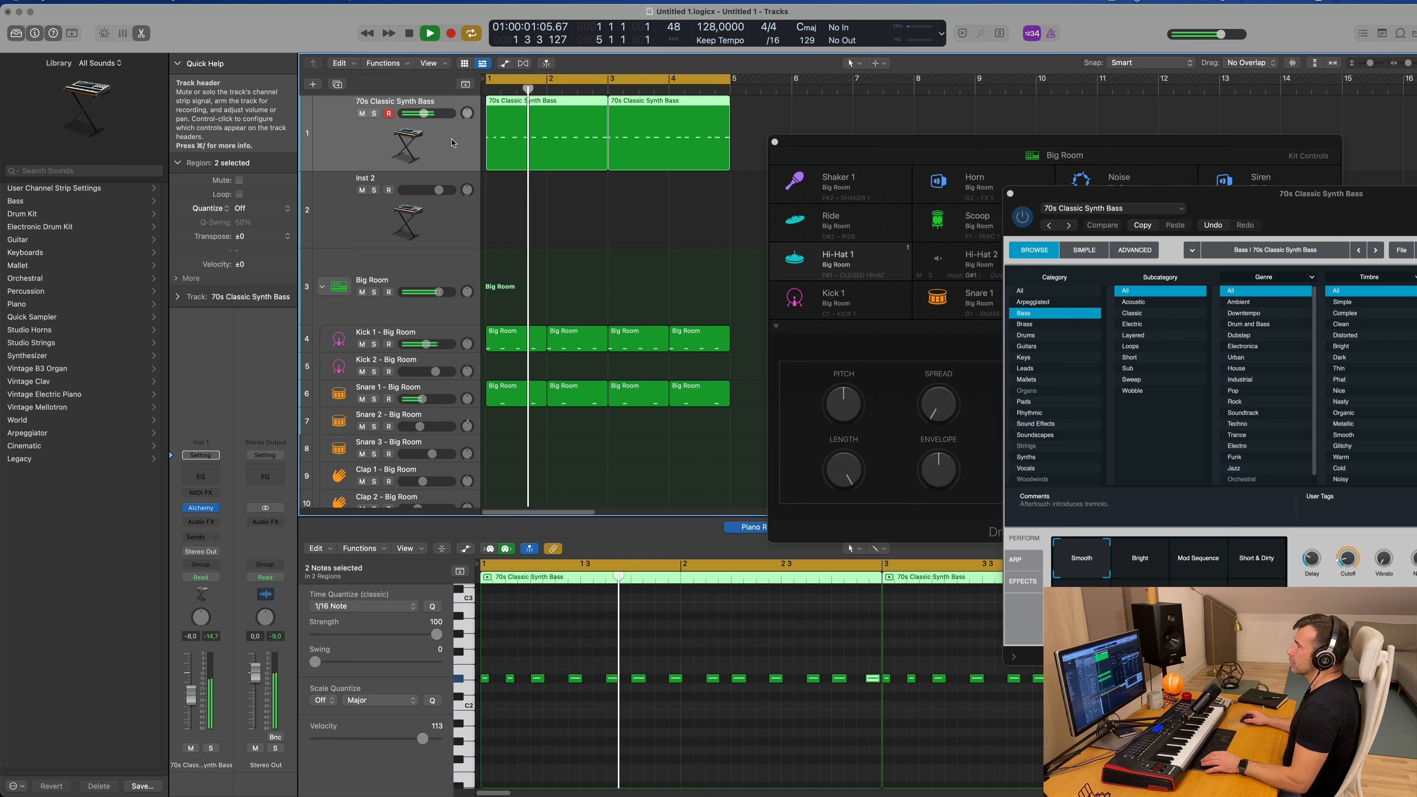
Step: Insert a Compressor on the bass track and set its side chain source to Inst 3
{"action": "left_click", "coordinate": [214, 506]}
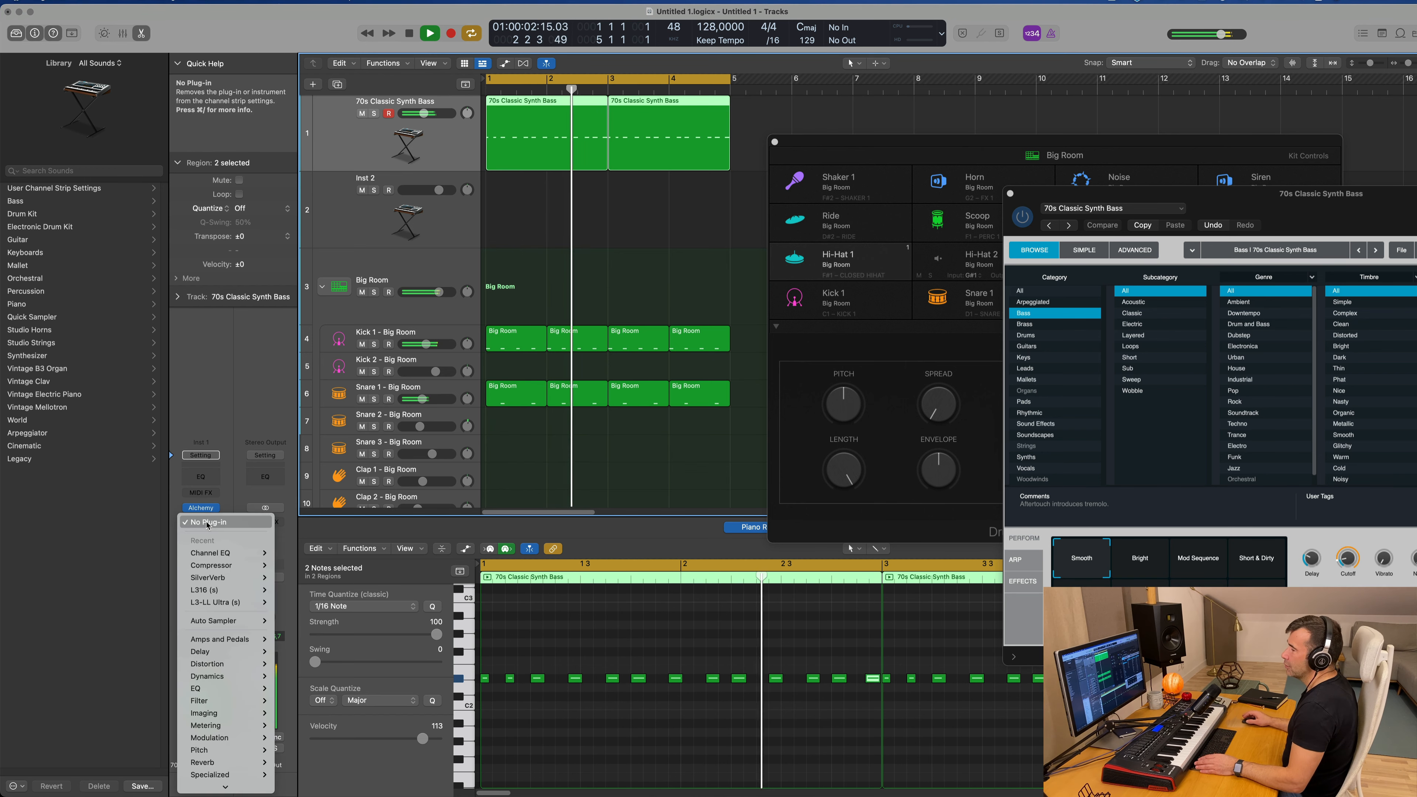
{"action": "mouse_move", "coordinate": [222, 568]}
{"action": "left_click", "coordinate": [300, 566]}
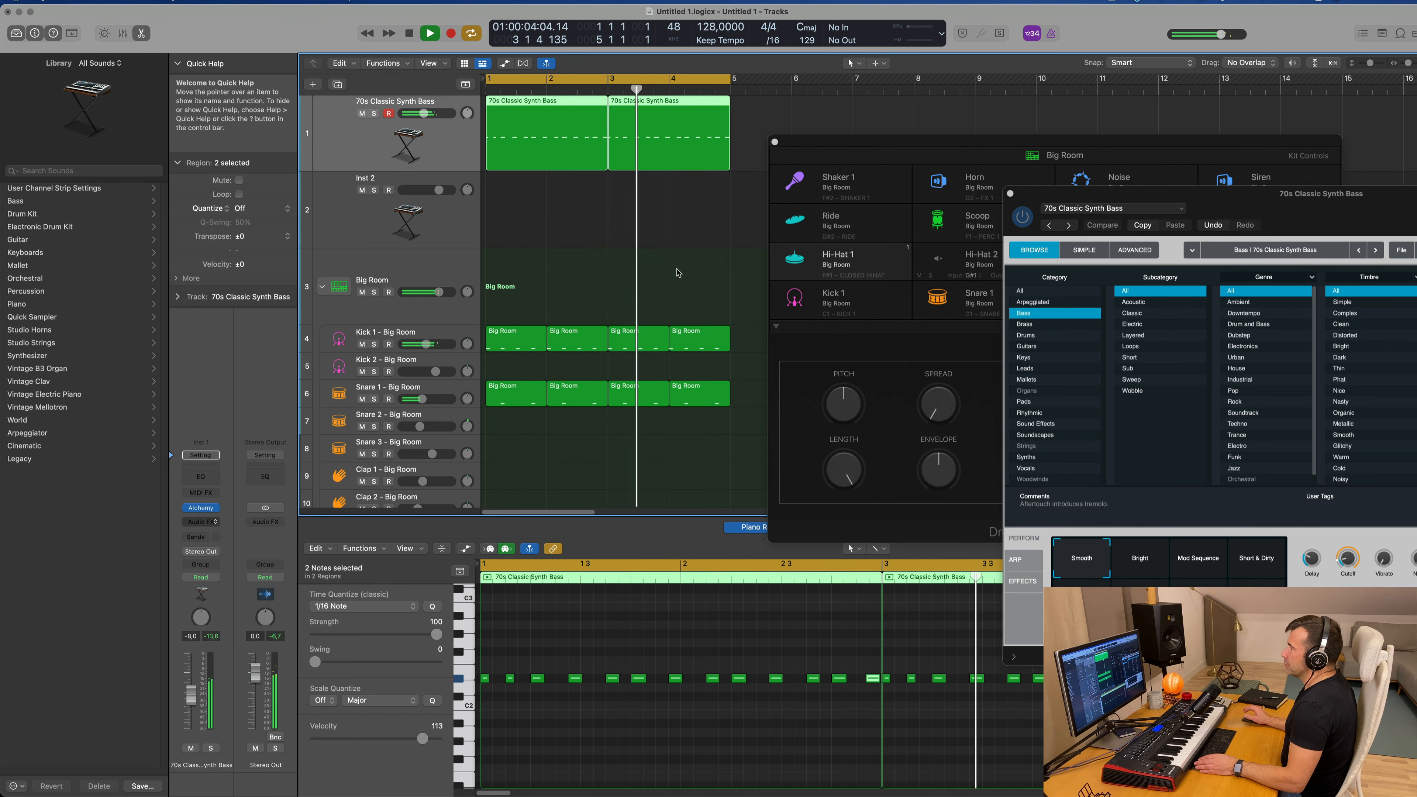
{"action": "left_click", "coordinate": [953, 165]}
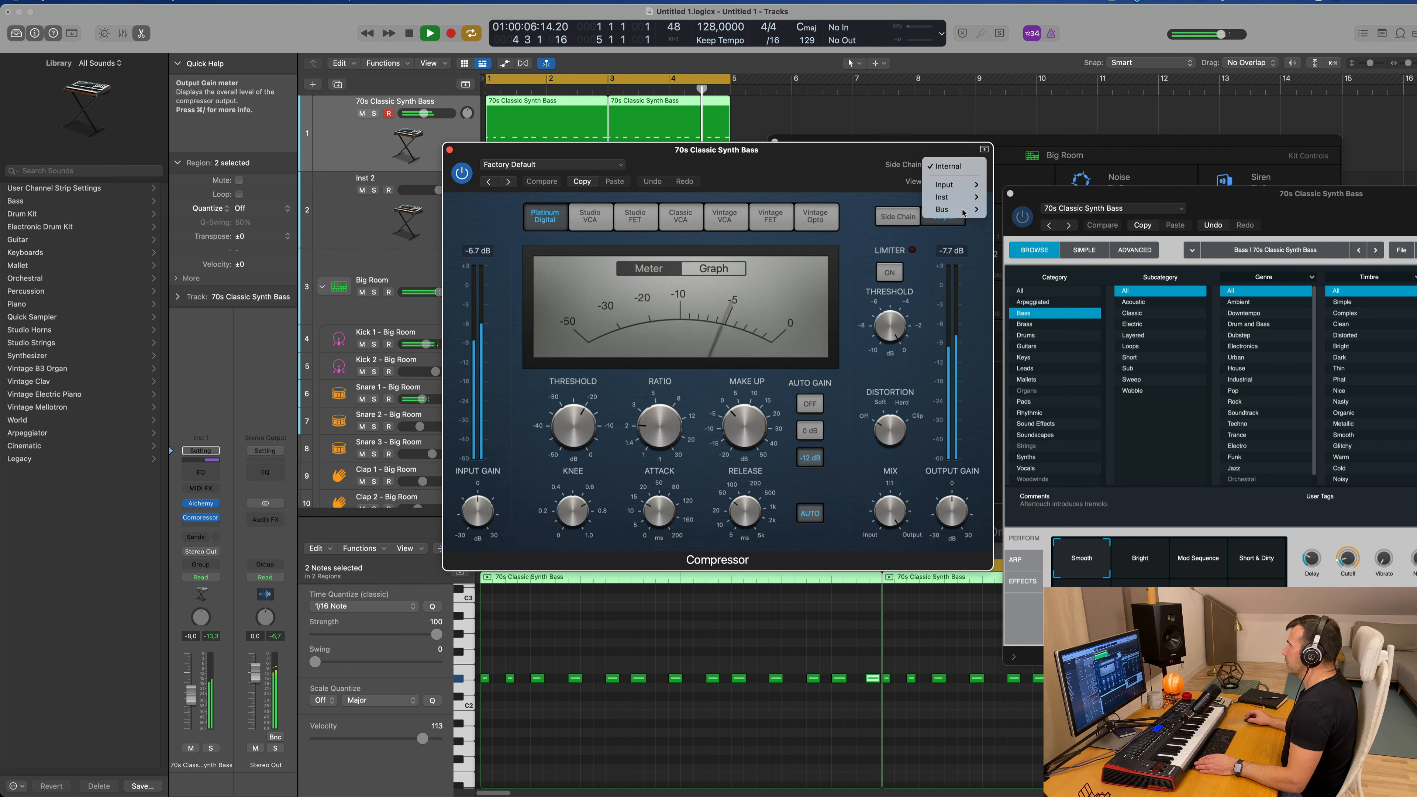
{"action": "left_click", "coordinate": [1004, 212]}
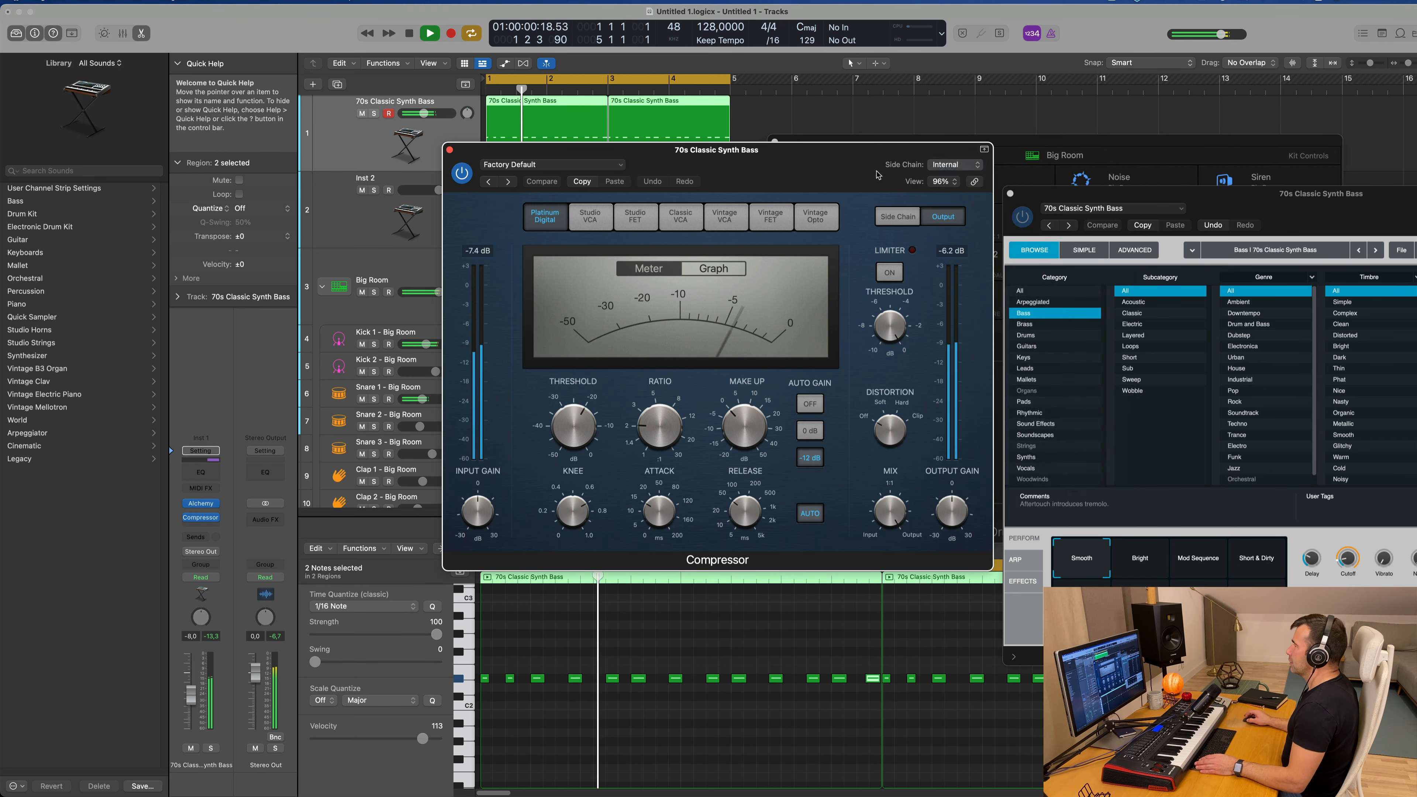
Step: Adjust the bass Compressor's ratio and compare the sound with the effect bypassed and active
{"action": "left_click_drag", "start_coordinate": [728, 427], "coordinate": [732, 413]}
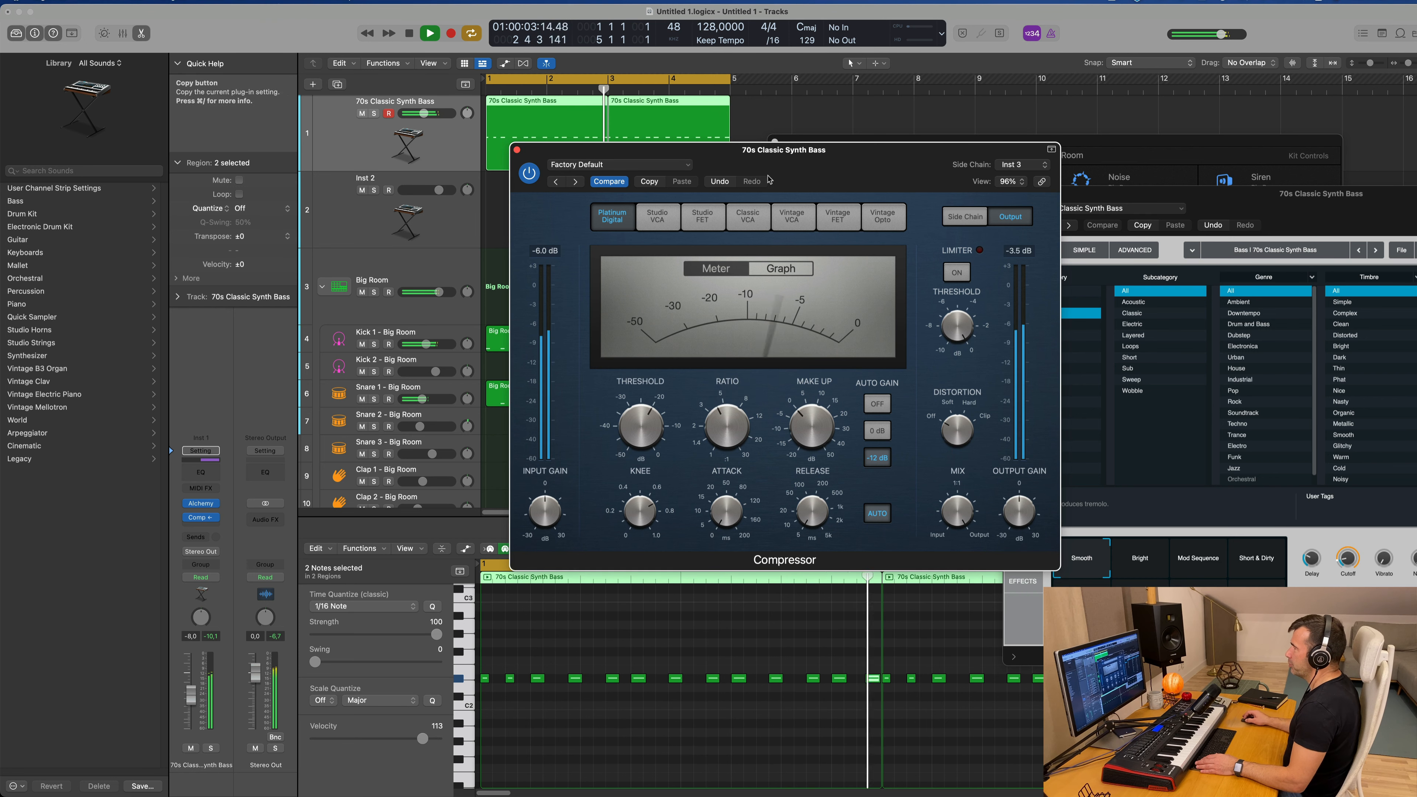
{"action": "left_click_drag", "start_coordinate": [799, 166], "coordinate": [842, 172]}
{"action": "left_click", "coordinate": [573, 179]}
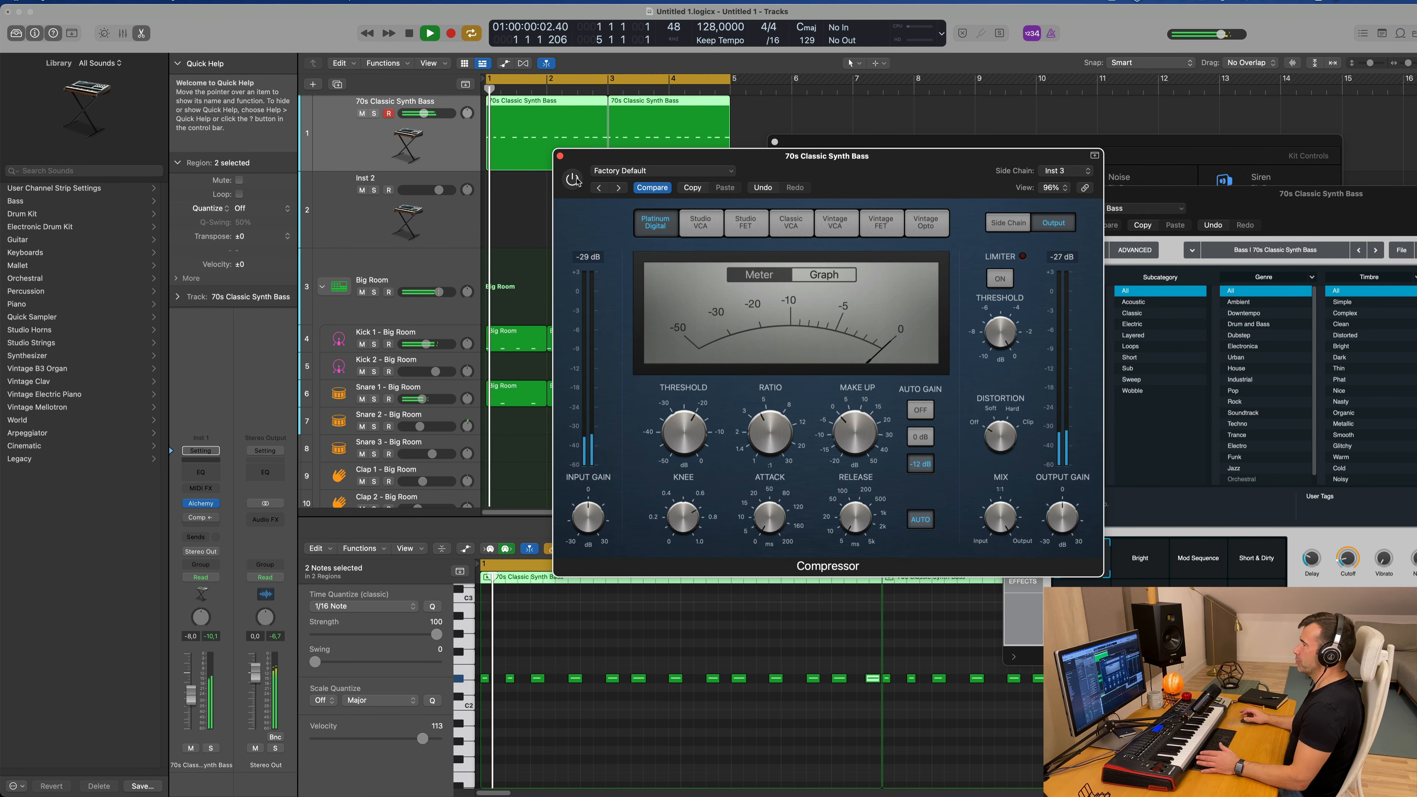
{"action": "left_click", "coordinate": [573, 180]}
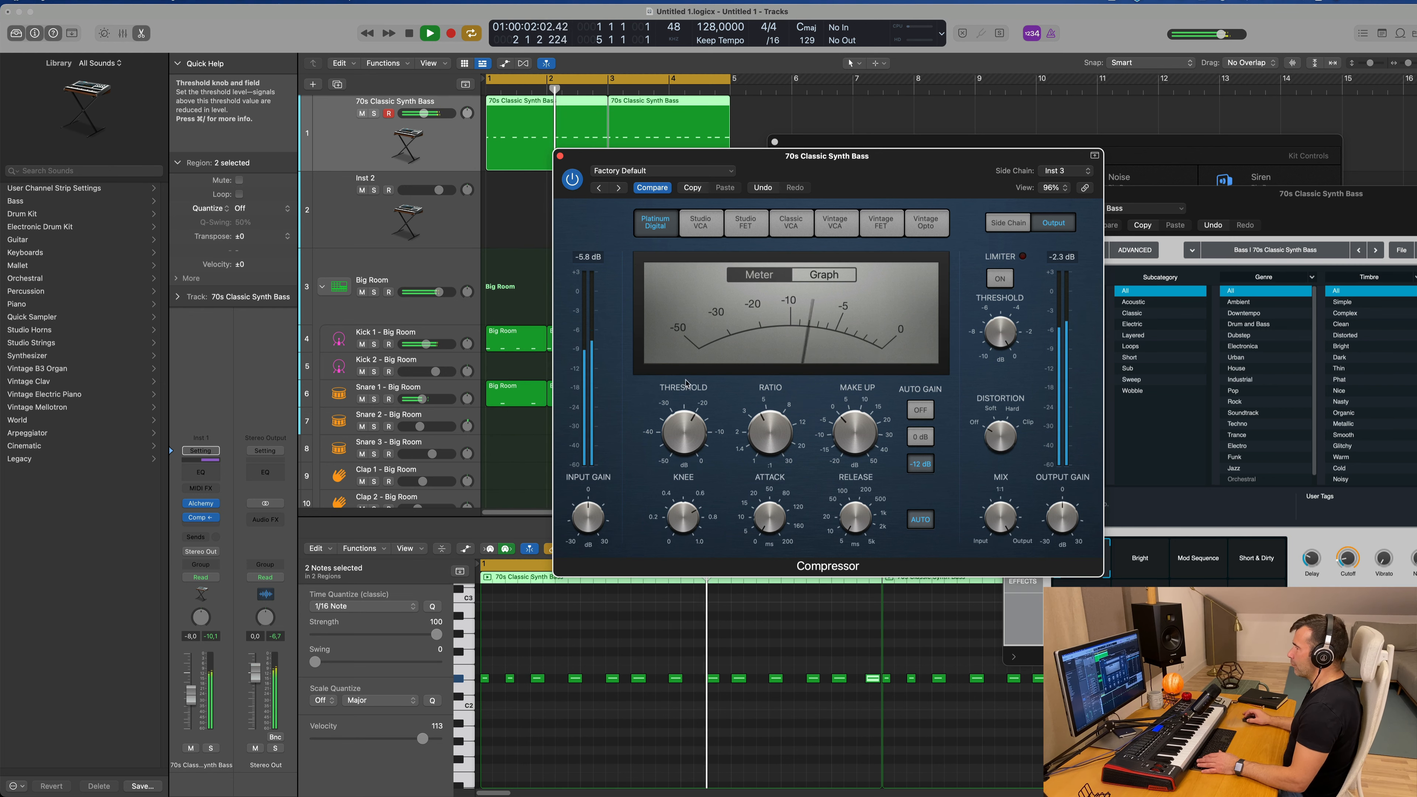
Step: Adjust the Compressor's threshold and lower the bass track volume to about -10.4 dB
{"action": "mouse_move", "coordinate": [686, 428]}
{"action": "left_click_drag", "start_coordinate": [686, 433], "coordinate": [672, 389]}
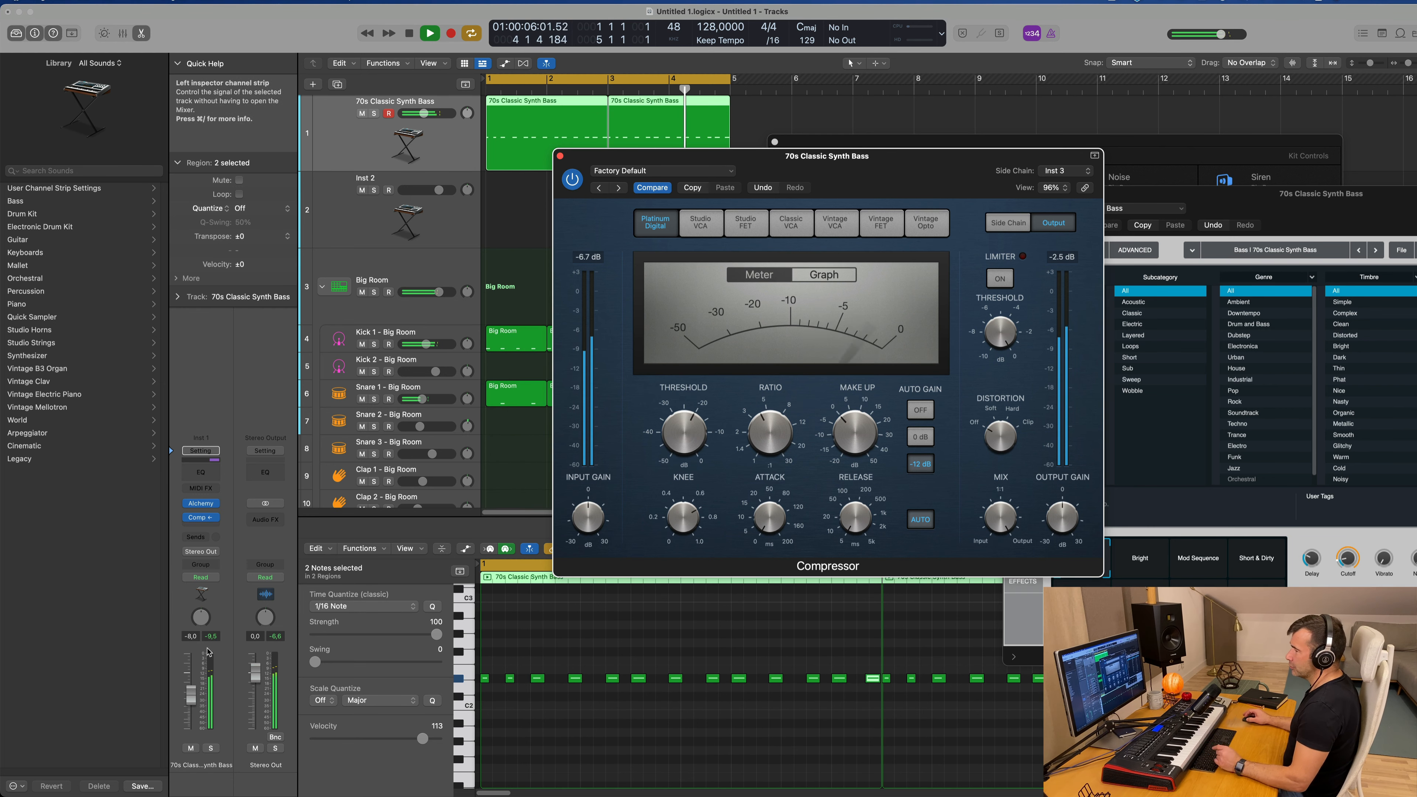
{"action": "left_click_drag", "start_coordinate": [191, 695], "coordinate": [192, 699]}
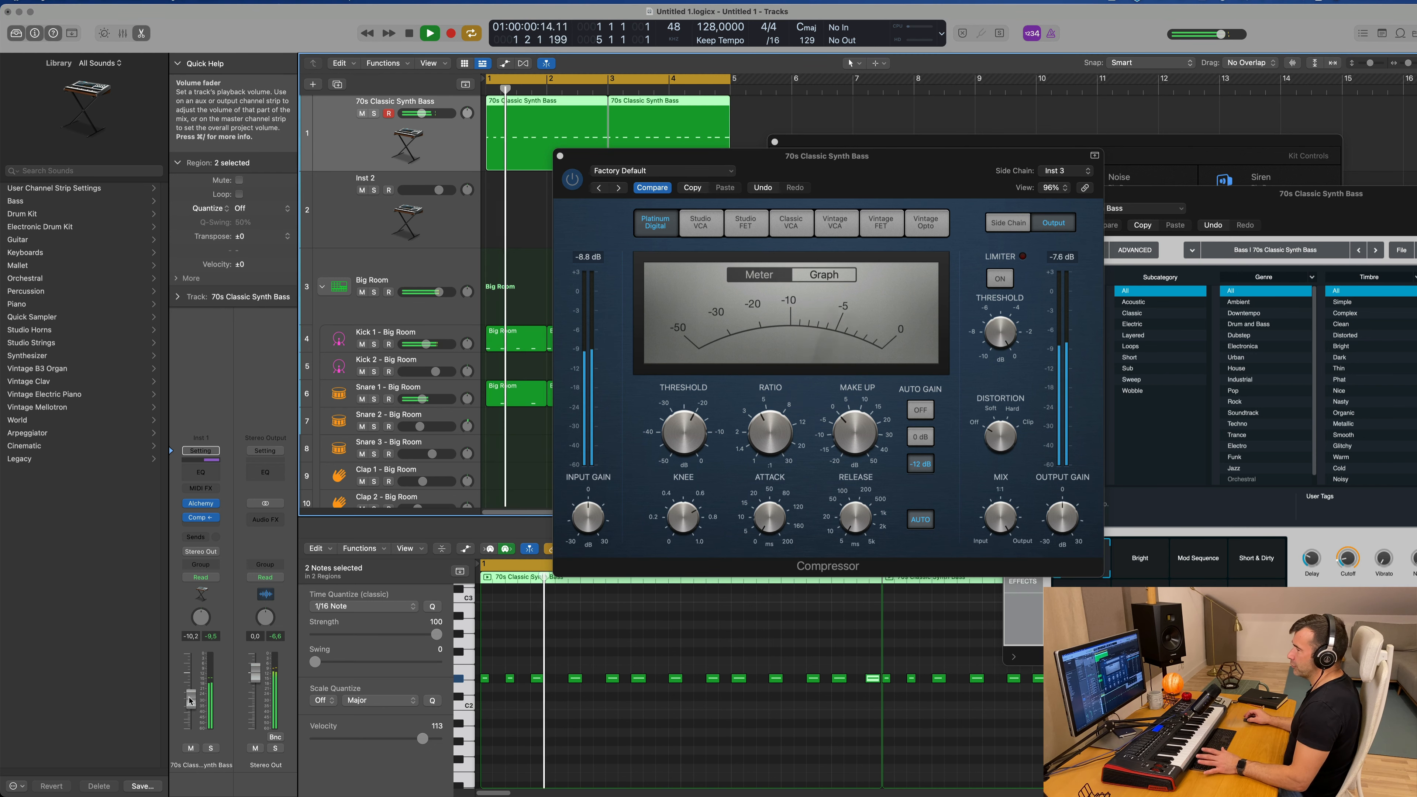
{"action": "left_click_drag", "start_coordinate": [706, 157], "coordinate": [657, 269]}
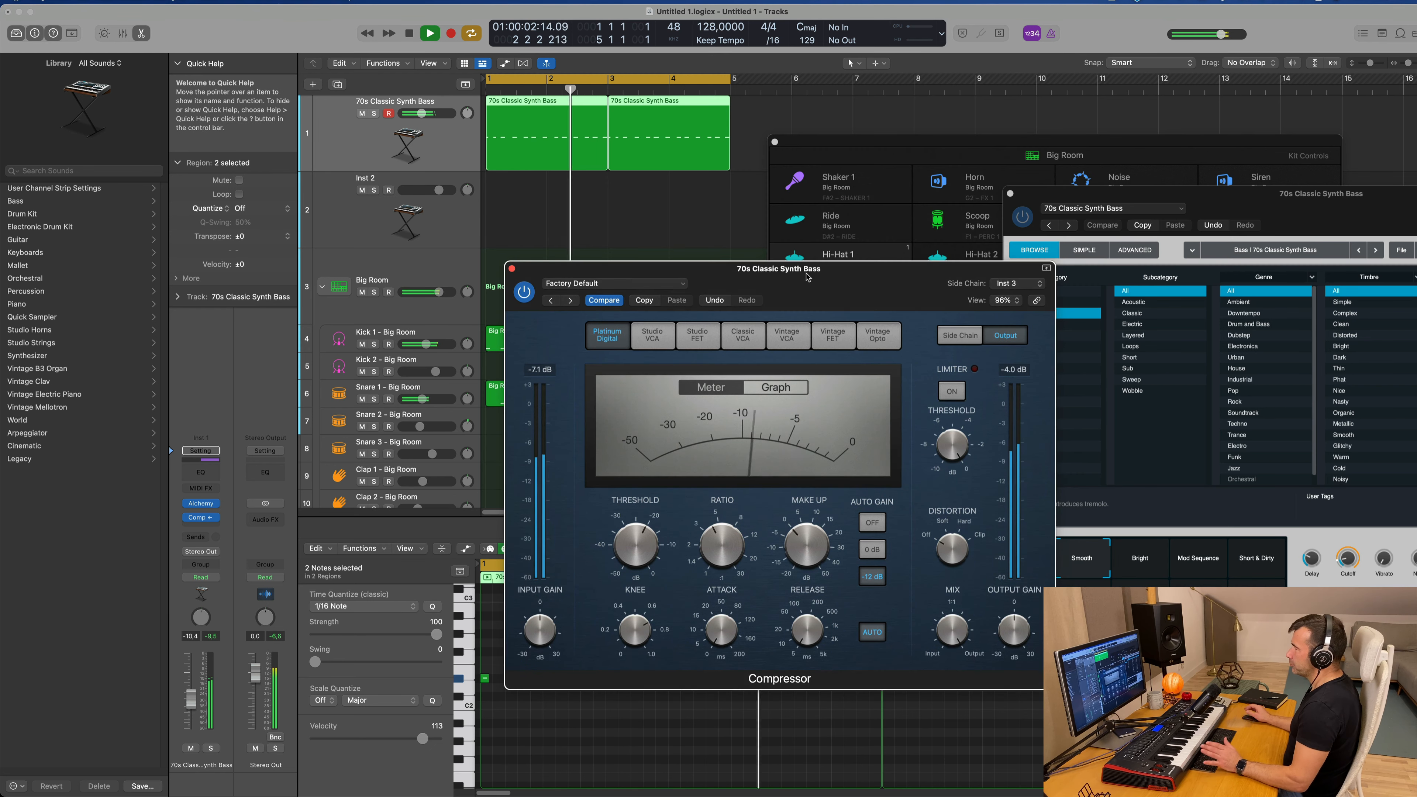
Step: Compare the bass with the Compressor off and on, and lower the track volume to -11.3 dB
{"action": "left_click", "coordinate": [202, 505]}
{"action": "left_click", "coordinate": [202, 505]}
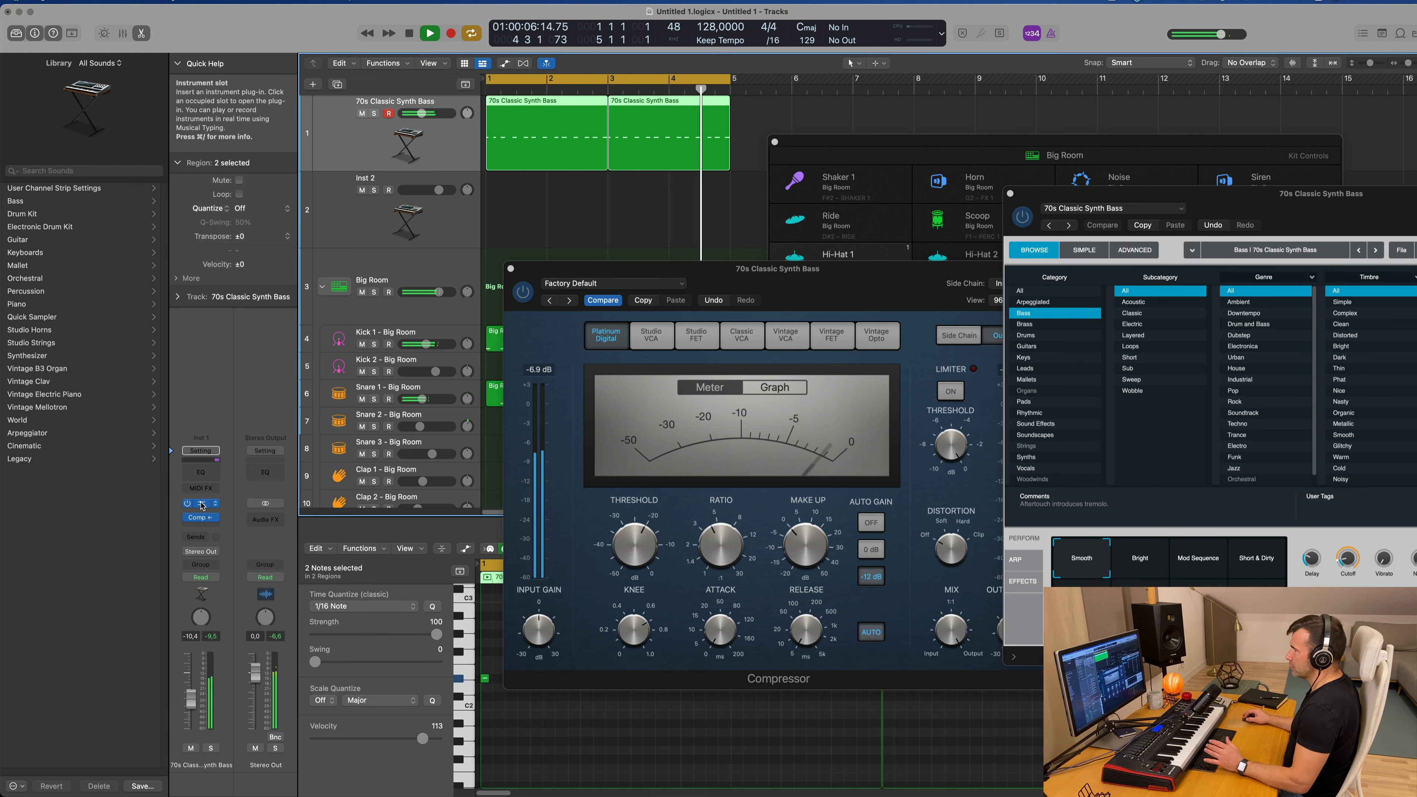
{"action": "left_click", "coordinate": [522, 292]}
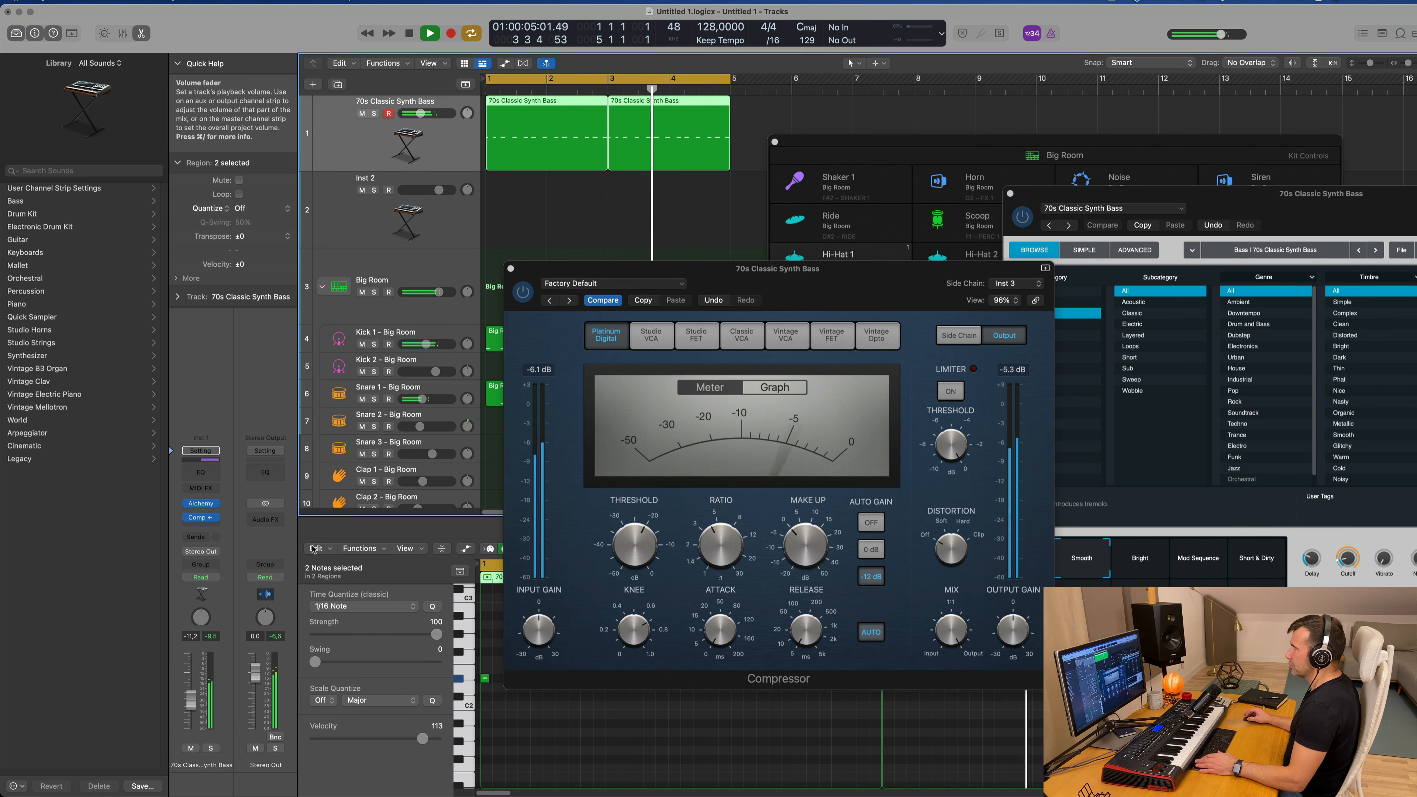
Step: Join the two bass regions into one four-bar region and show its notes in the Piano Roll
{"action": "left_click_drag", "start_coordinate": [809, 141], "coordinate": [504, 137]}
{"action": "key", "text": "super+j"}
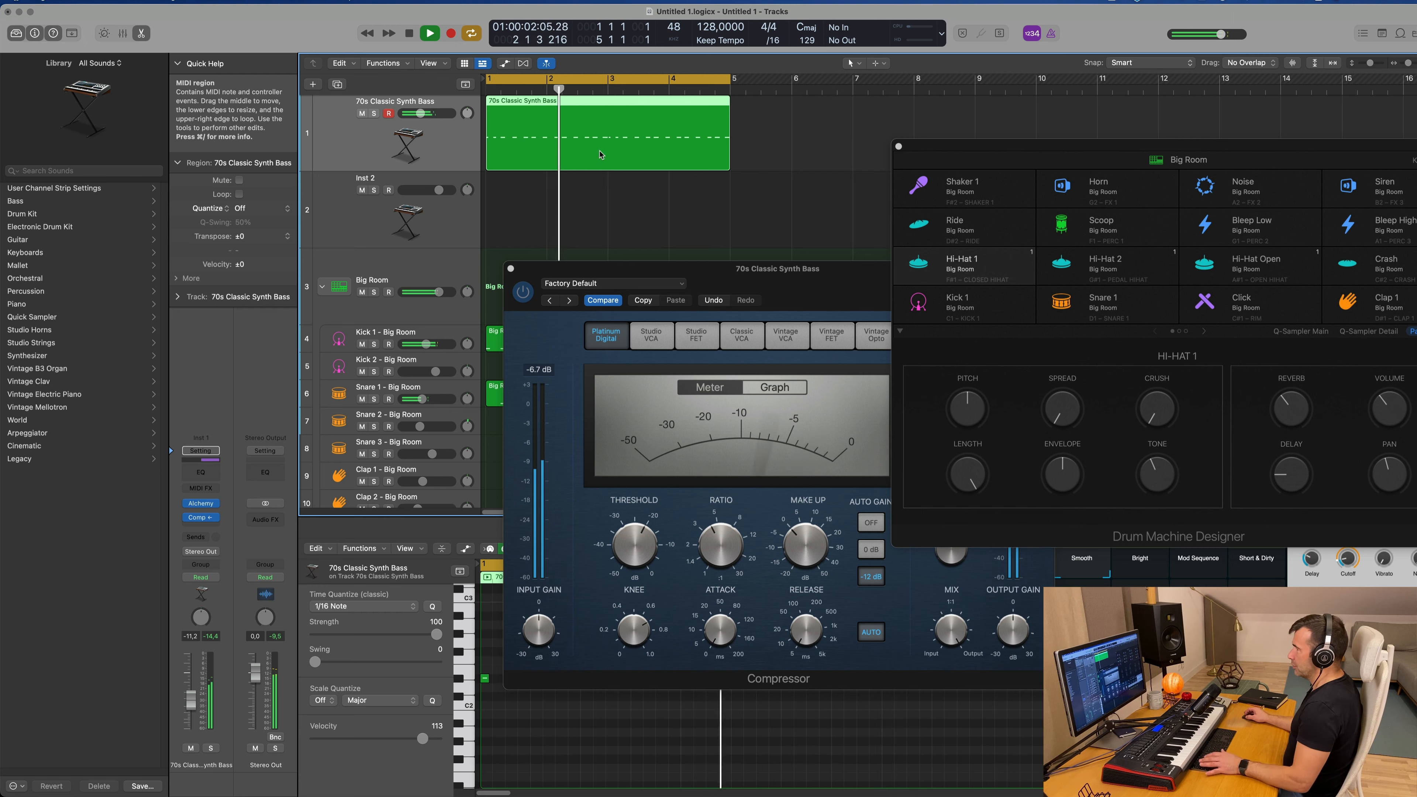
{"action": "key", "text": "e"}
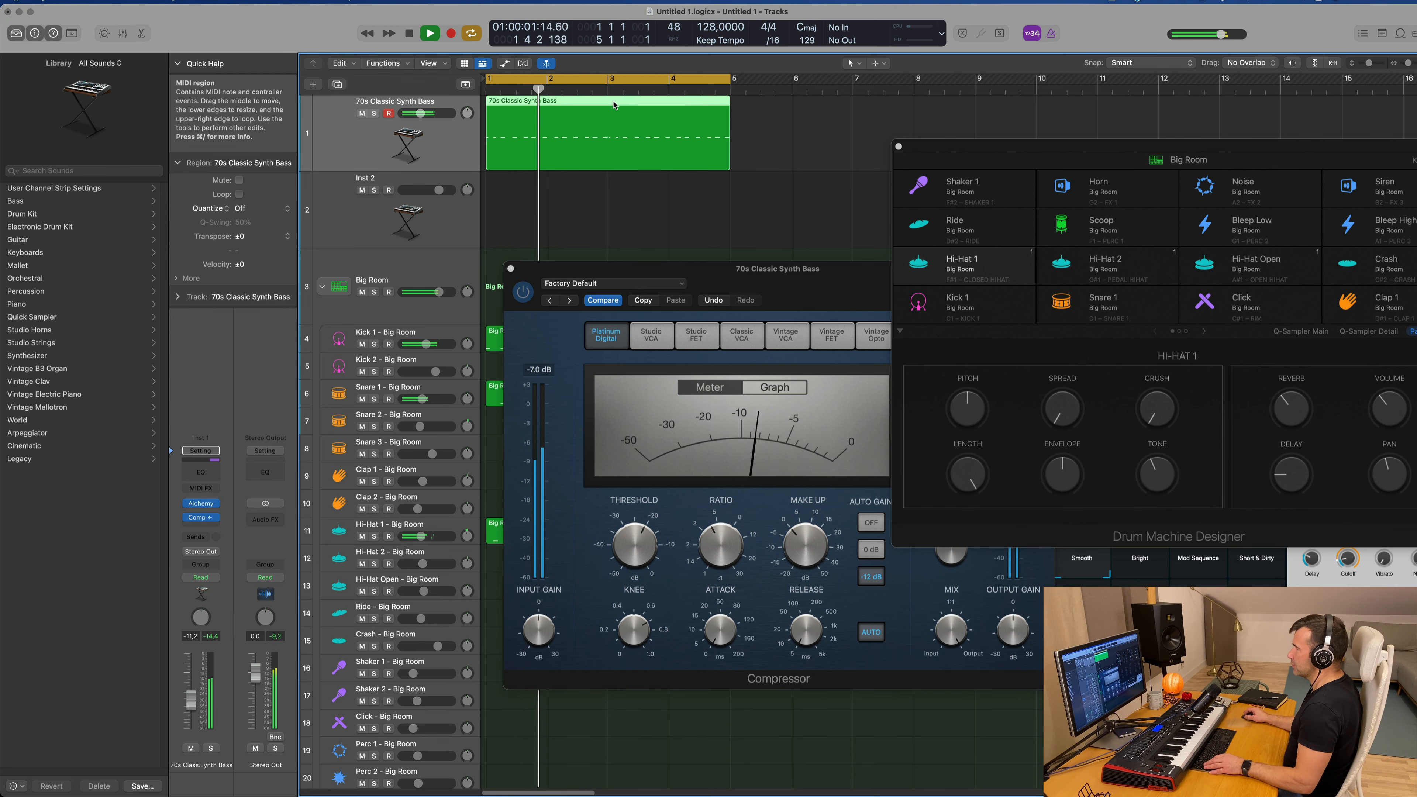
{"action": "key", "text": "e"}
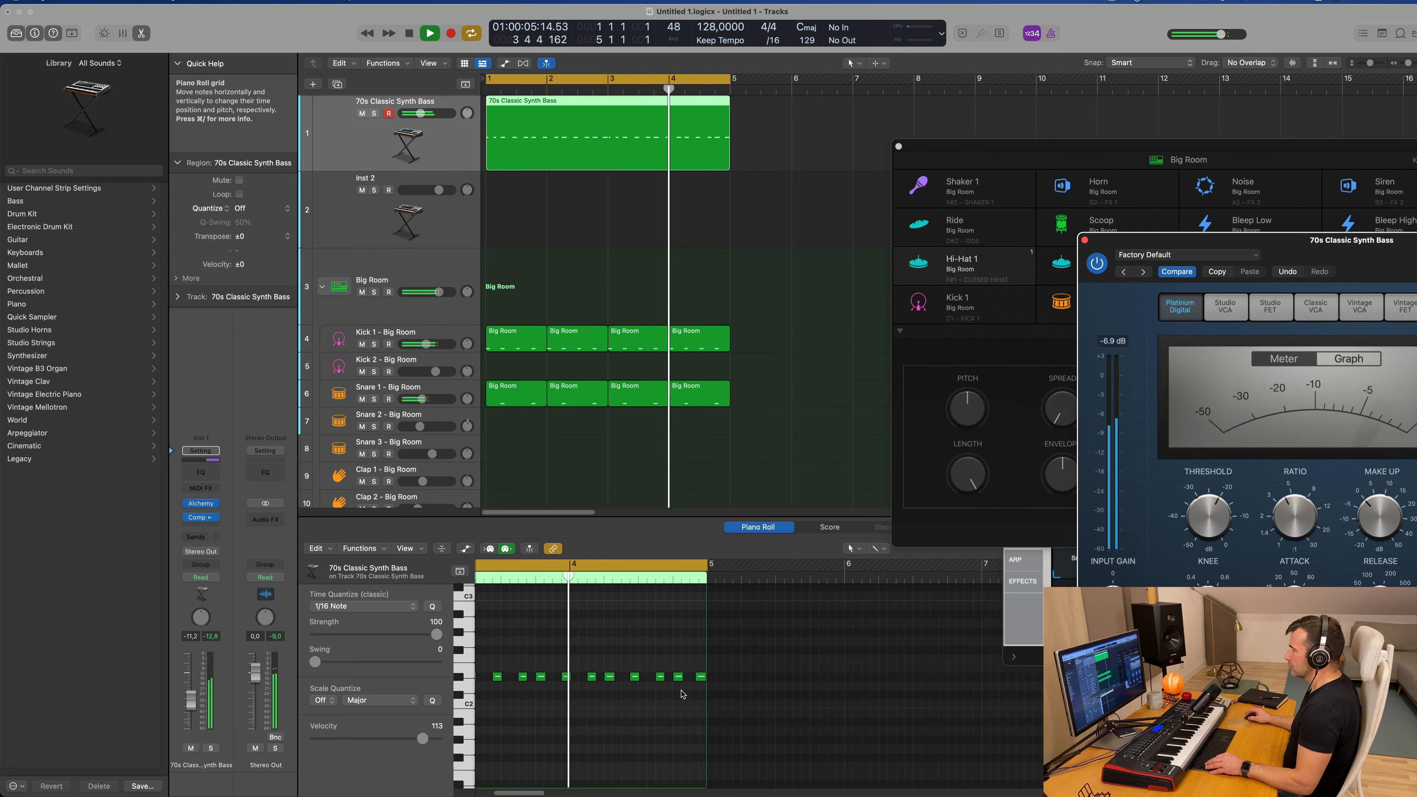
{"action": "scroll", "coordinate": [683, 695], "scroll_direction": "down", "scroll_amount": 2}
{"action": "left_click", "coordinate": [408, 146]}
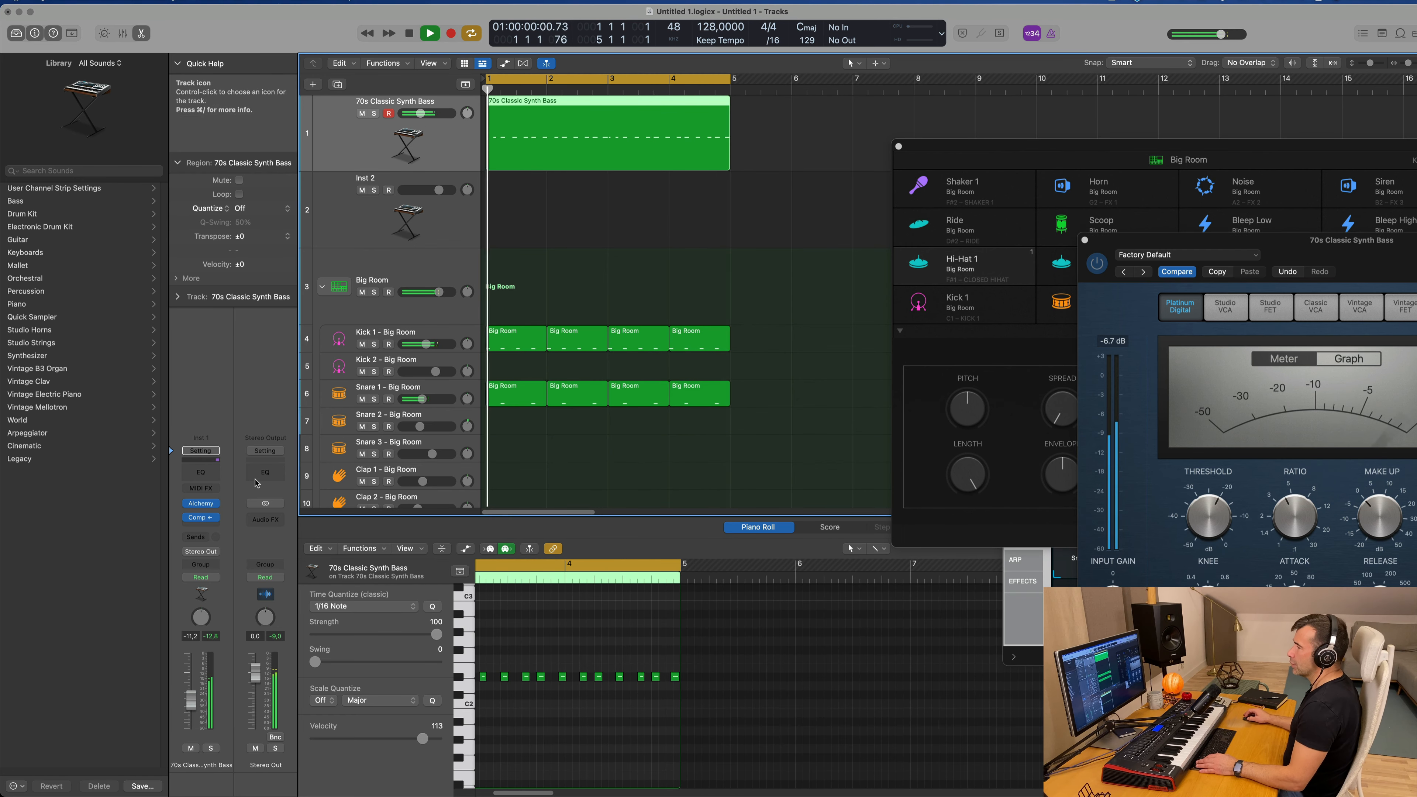
Step: Stop playback, move the last D#2 bass note before bar 3 about a sixteenth earlier, and play the region again
{"action": "key", "text": "space"}
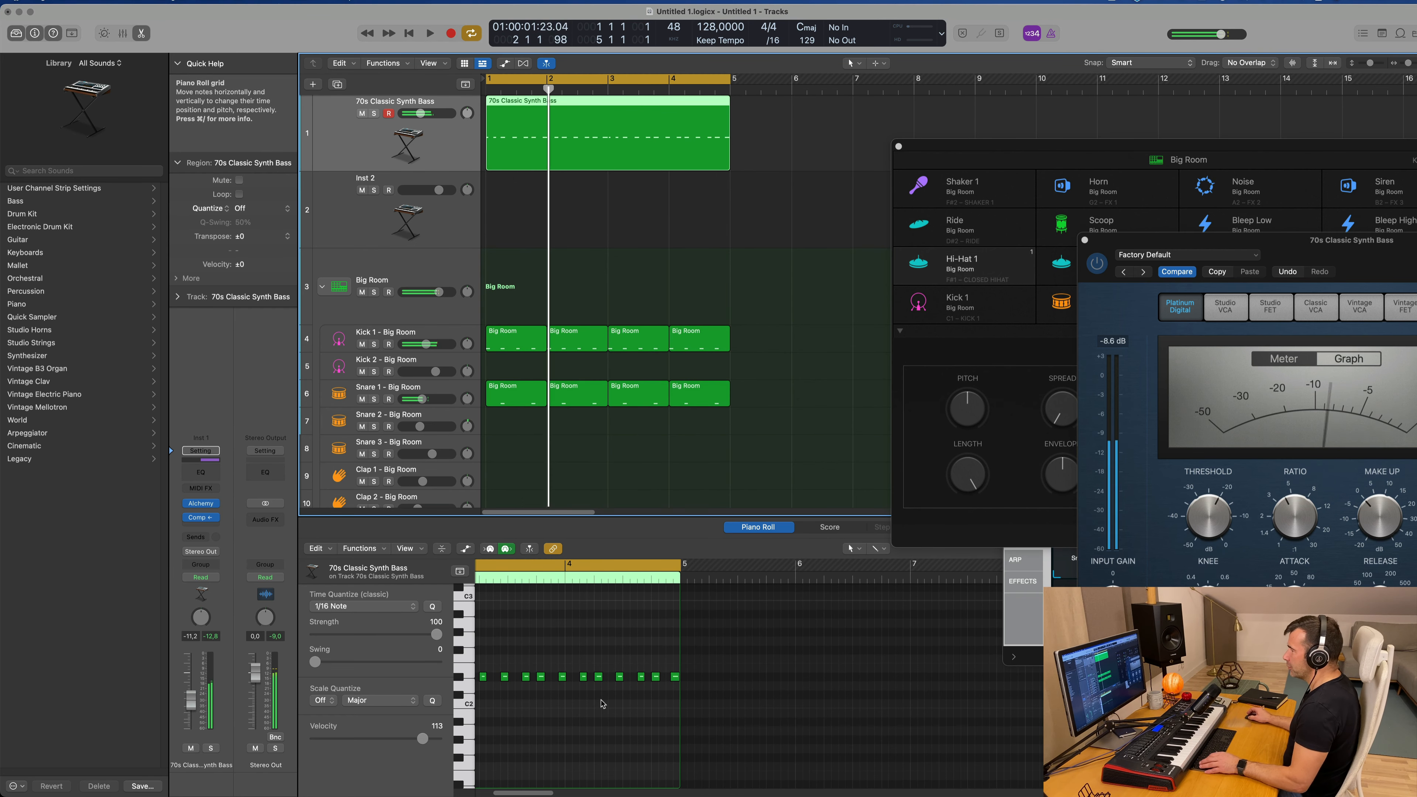
{"action": "scroll", "coordinate": [602, 704], "scroll_direction": "up", "scroll_amount": 5}
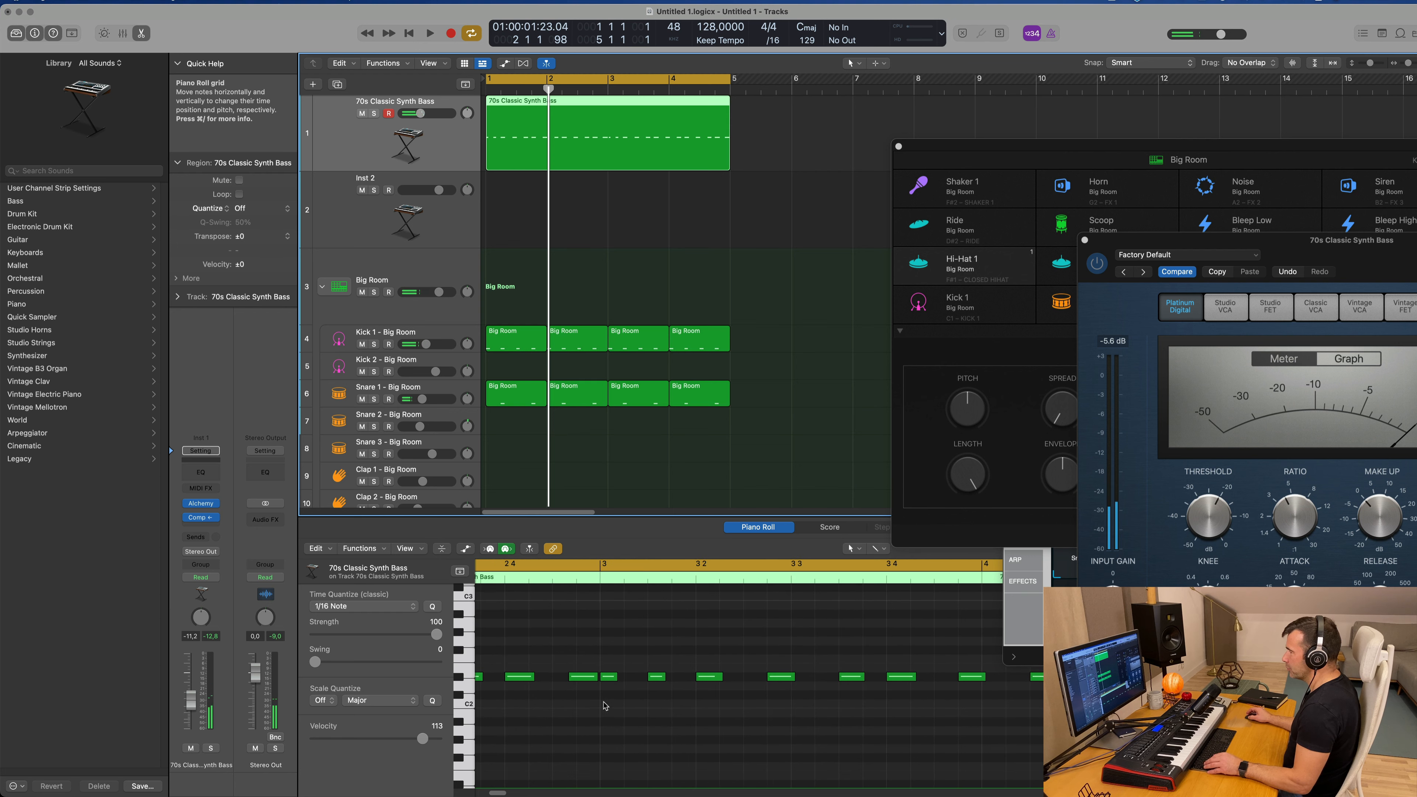
{"action": "scroll", "coordinate": [608, 692], "scroll_direction": "left", "scroll_amount": 2}
{"action": "left_click", "coordinate": [696, 678]}
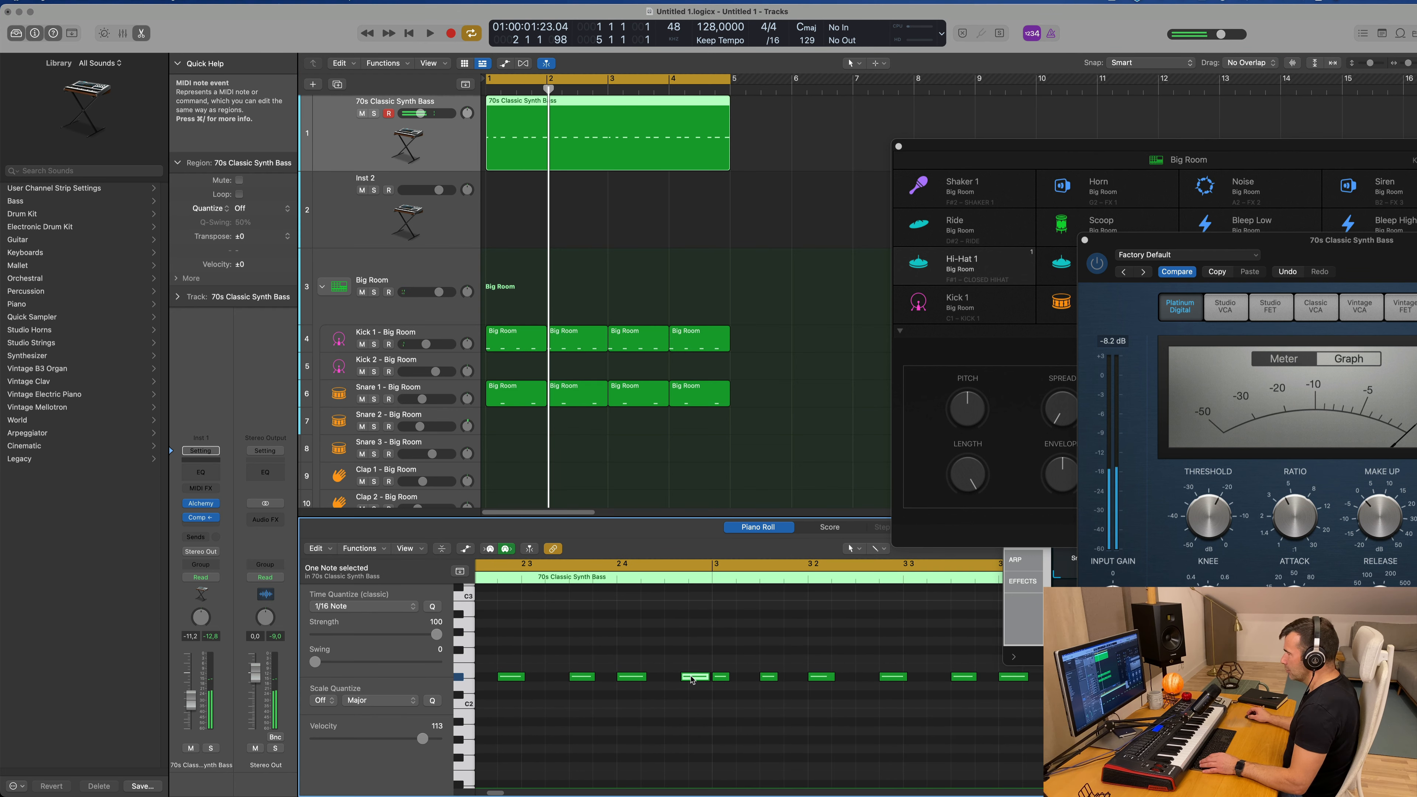
{"action": "left_click_drag", "start_coordinate": [688, 678], "coordinate": [673, 688]}
{"action": "key", "text": "space"}
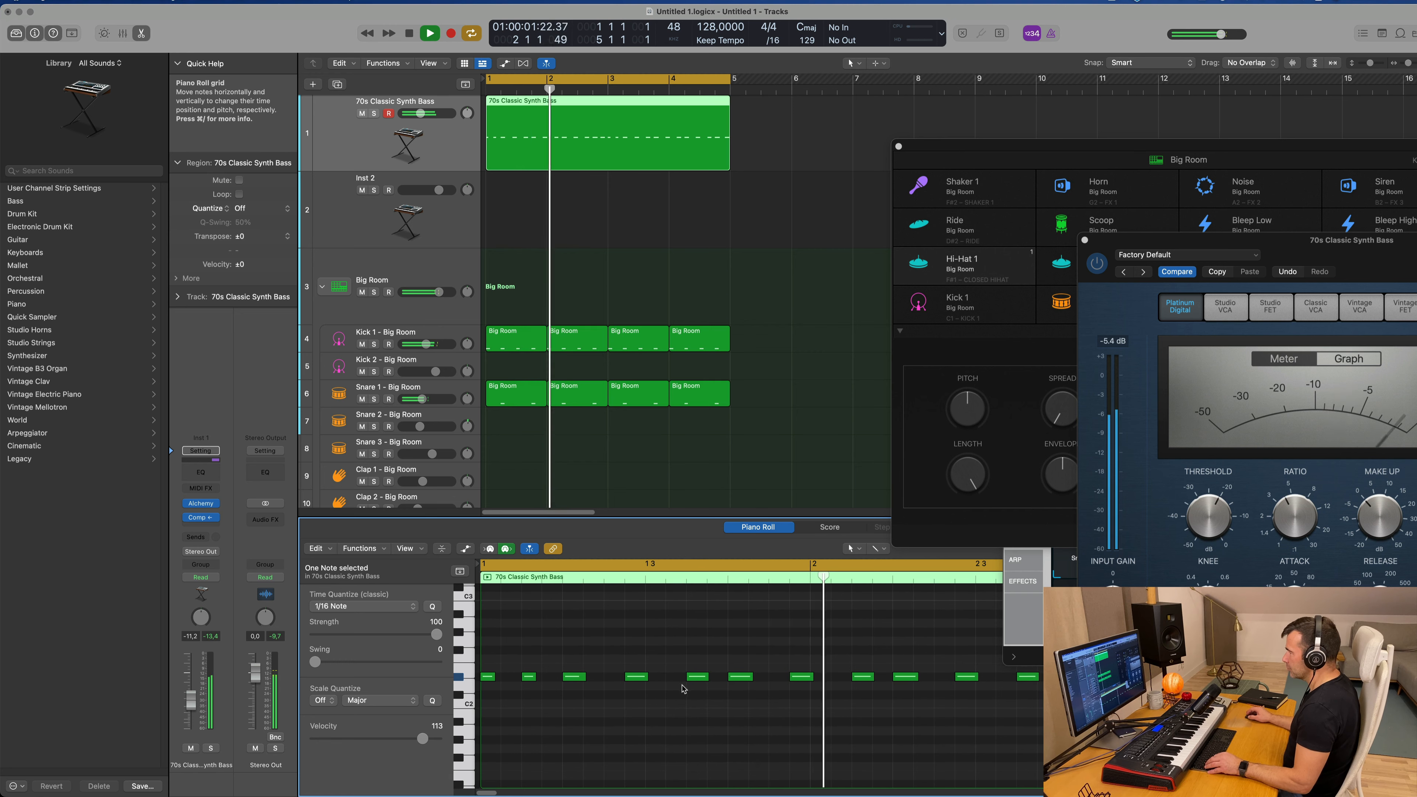
{"action": "scroll", "coordinate": [692, 689], "scroll_direction": "down", "scroll_amount": 3}
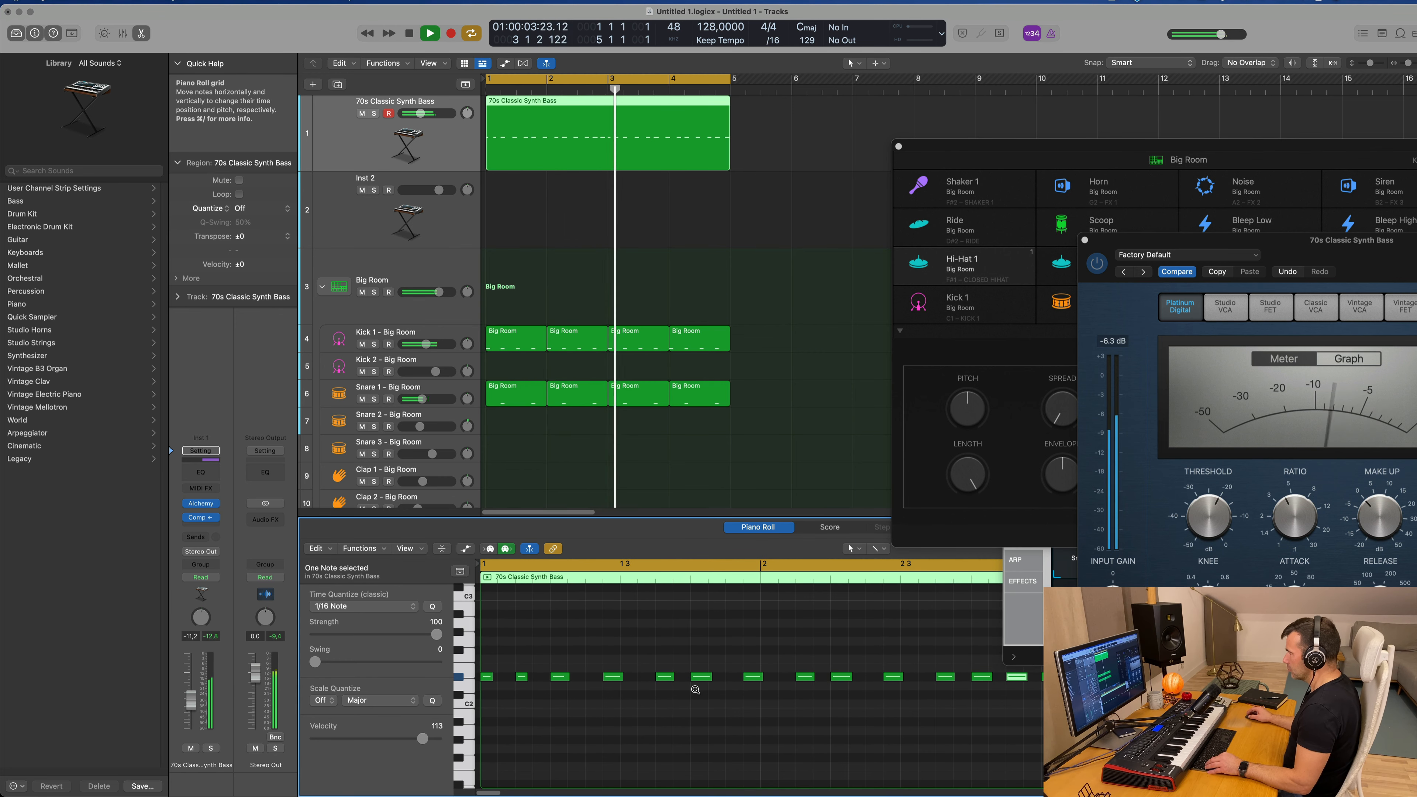
Step: Play the bassline against the drums and review its notes across the four bars, restarting playback from the beginning
{"action": "scroll", "coordinate": [698, 690], "scroll_direction": "down", "scroll_amount": 4}
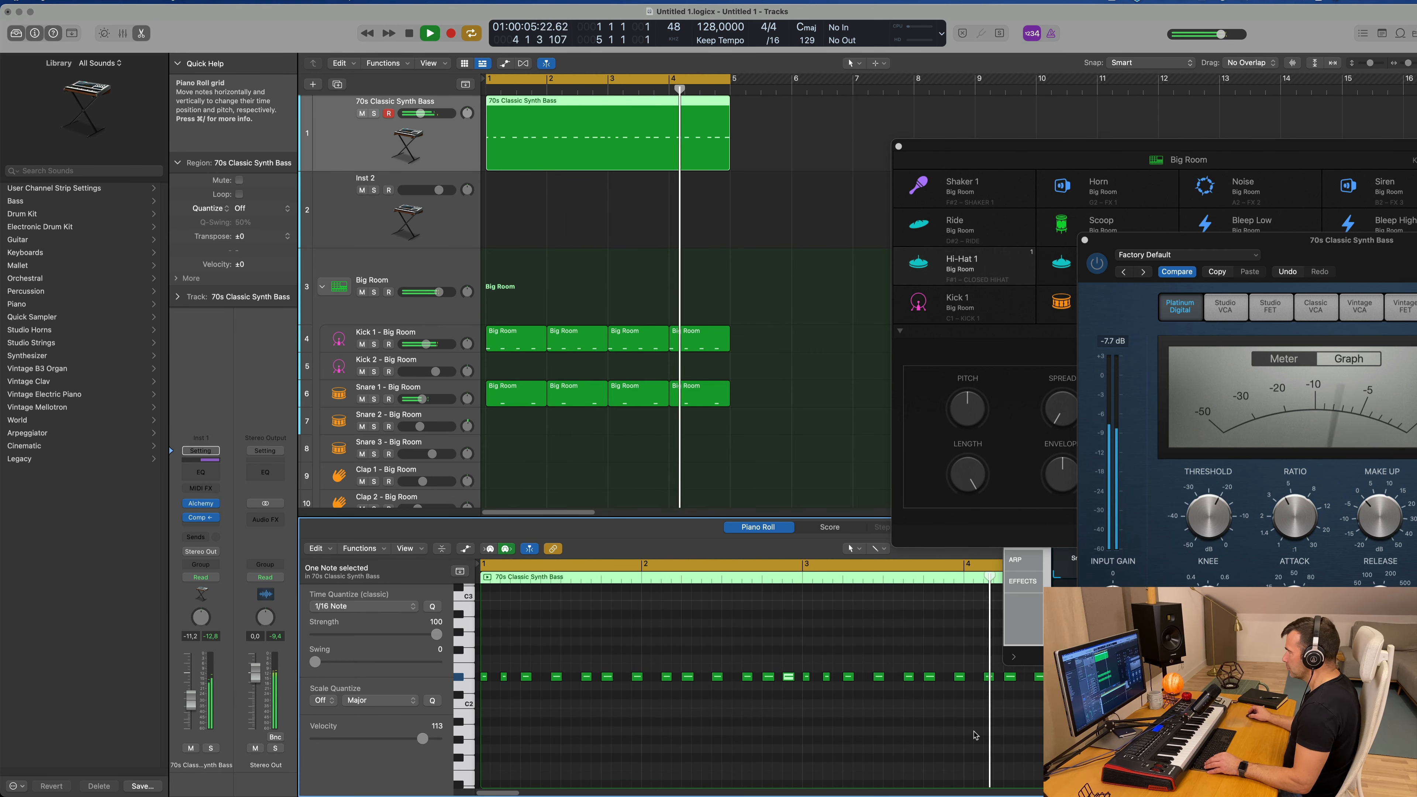
{"action": "scroll", "coordinate": [975, 736], "scroll_direction": "up", "scroll_amount": 4}
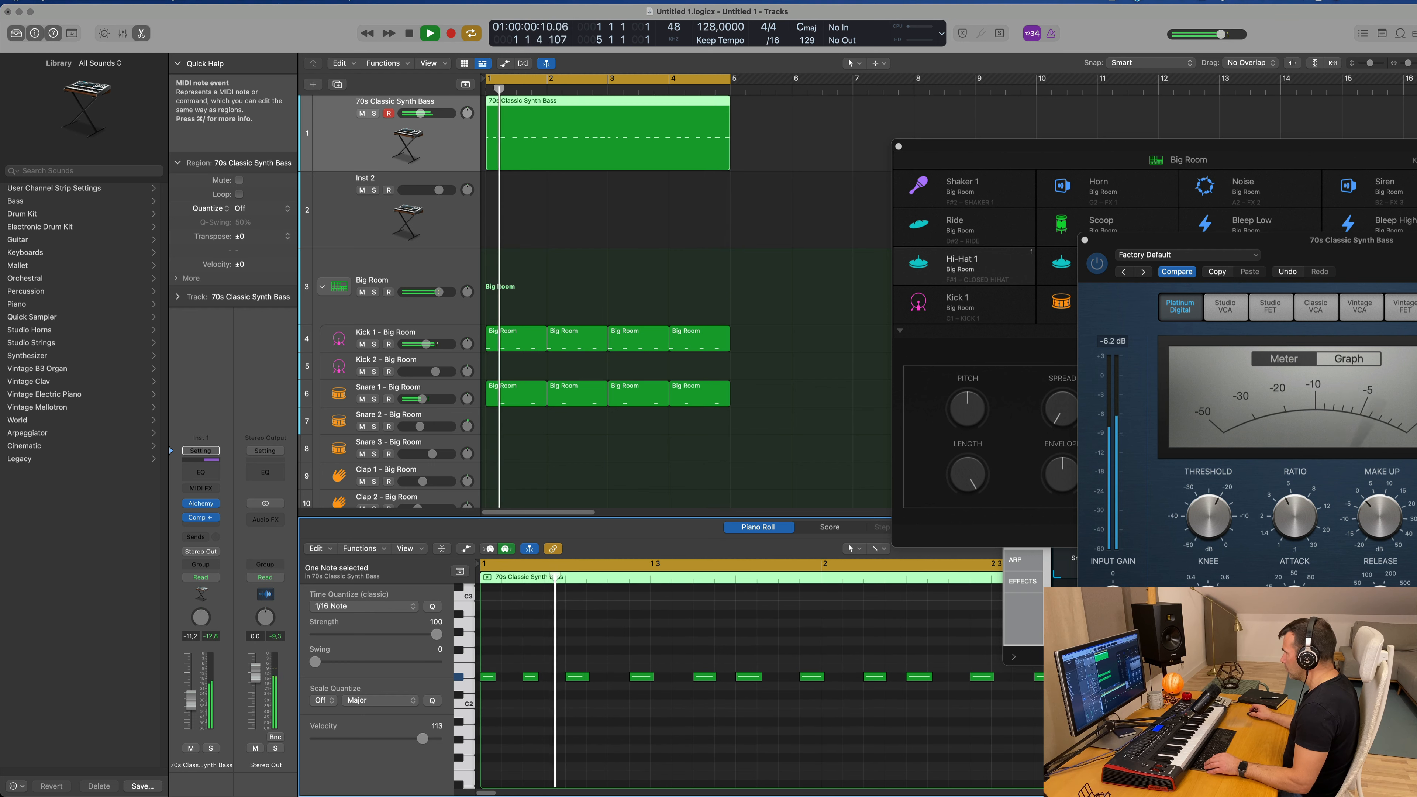
{"action": "key", "text": "space"}
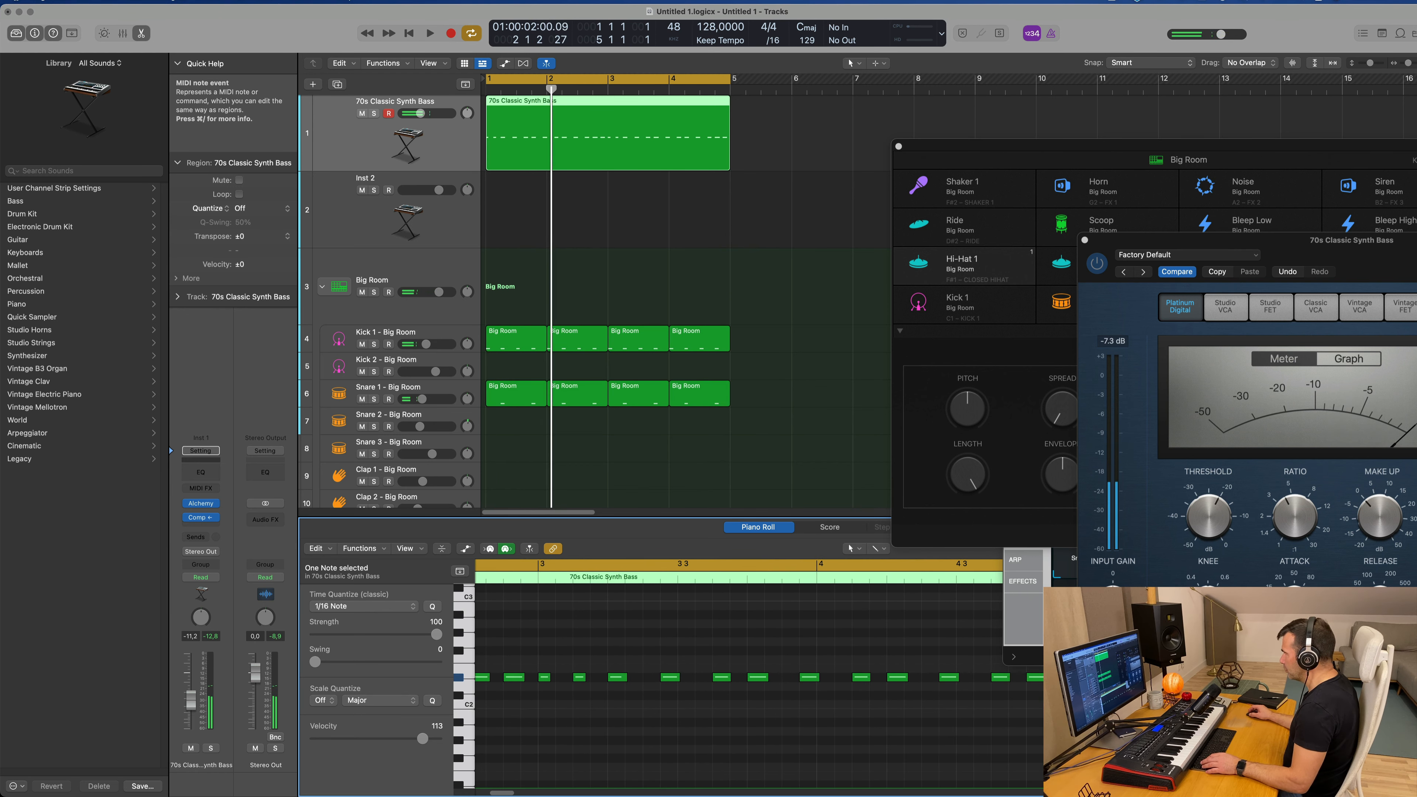
{"action": "key", "text": "space"}
{"action": "scroll", "coordinate": [598, 216], "scroll_direction": "down", "scroll_amount": 2}
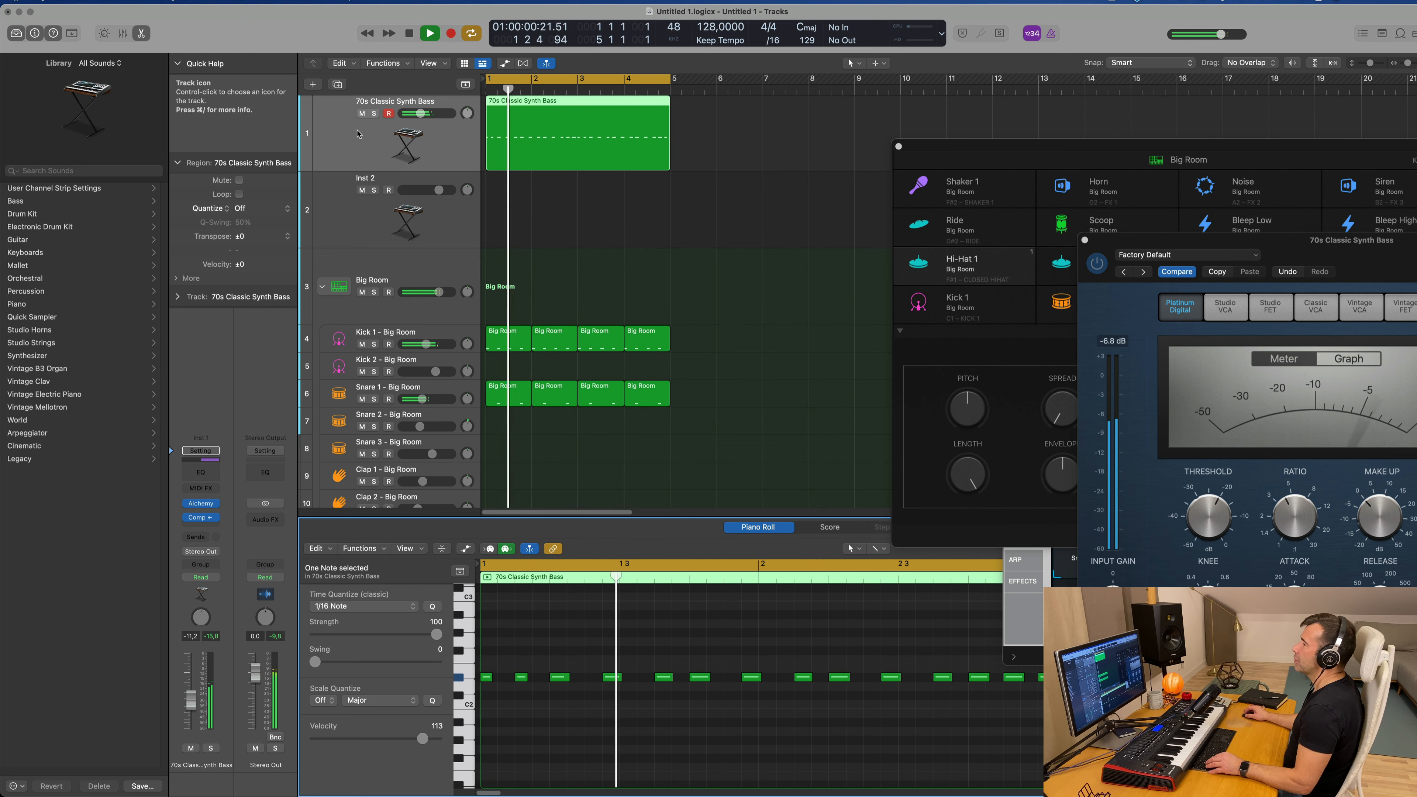
{"action": "key", "text": "Return"}
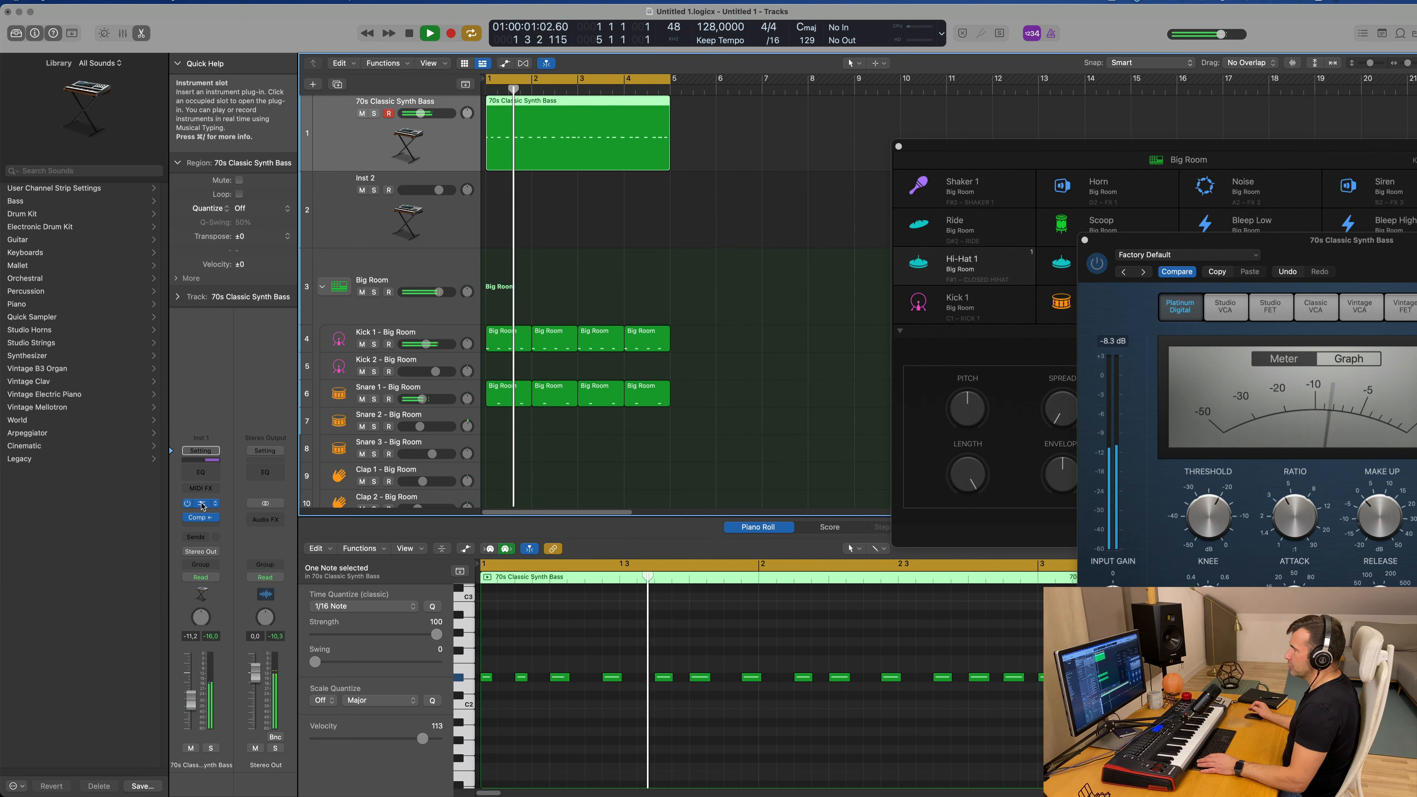
Step: Open the bass track's Alchemy instrument, adjust its Drive and set Noise to 24%, and close the instrument window
{"action": "left_click", "coordinate": [197, 505]}
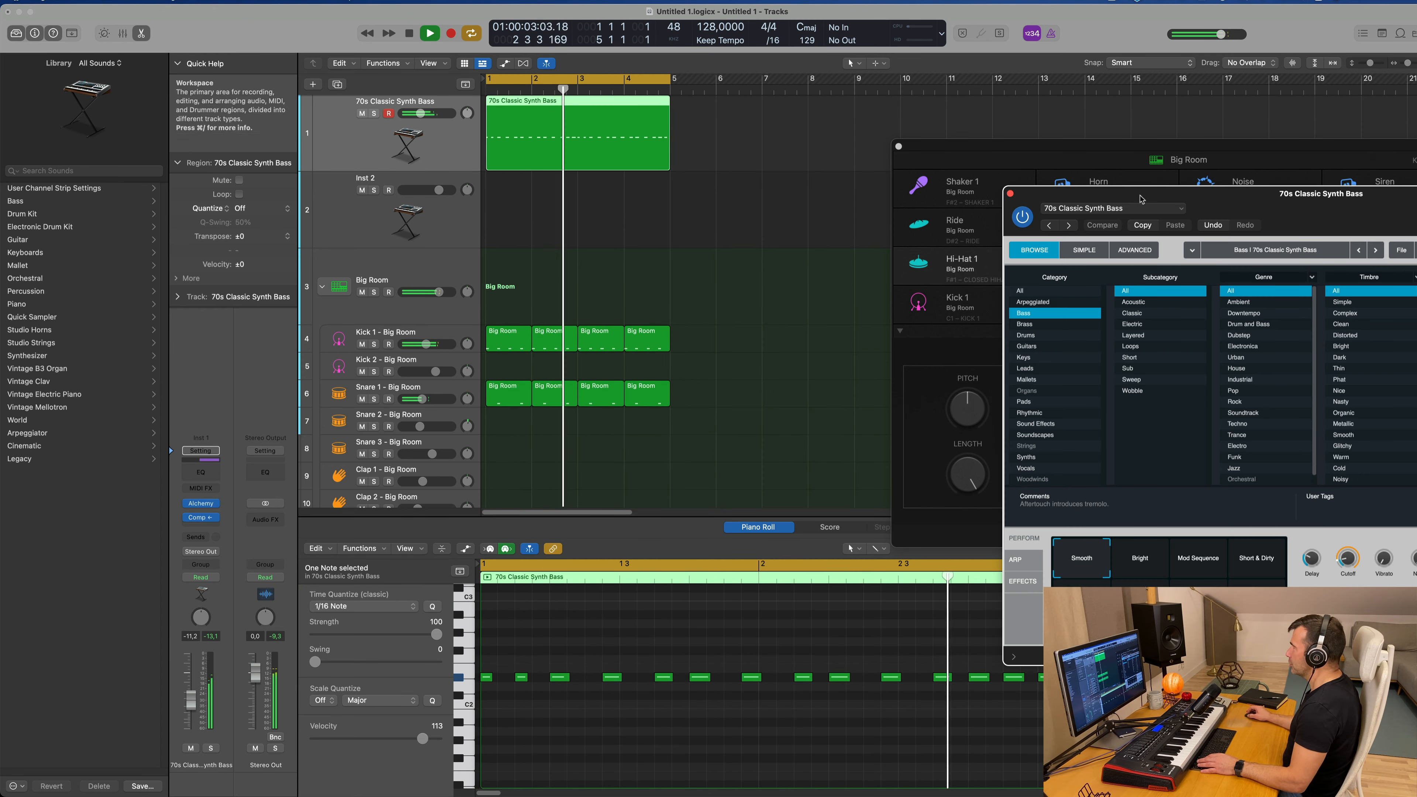
{"action": "left_click_drag", "start_coordinate": [1304, 184], "coordinate": [675, 162]}
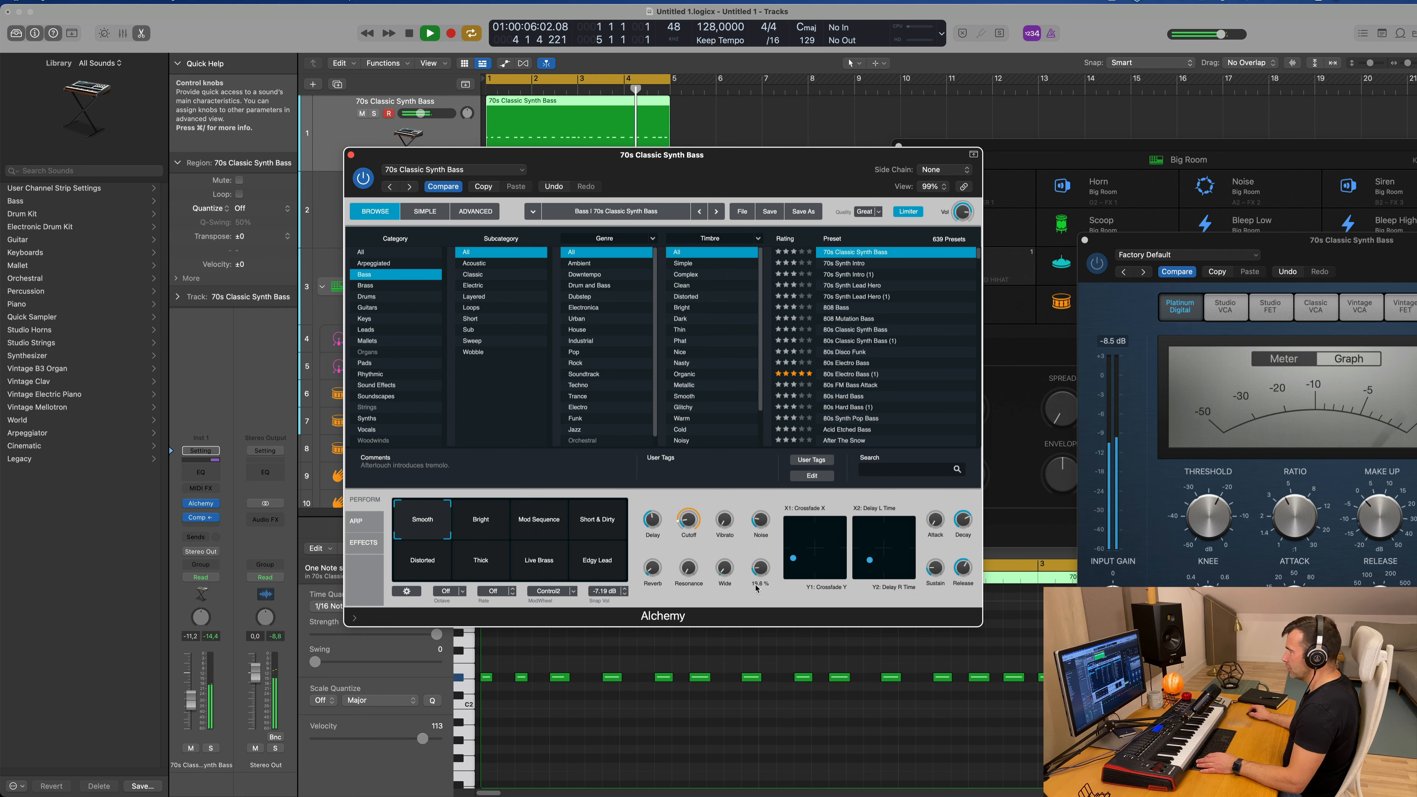
{"action": "mouse_move", "coordinate": [757, 587]}
{"action": "left_mouse_down"}
{"action": "mouse_move", "coordinate": [765, 551]}
{"action": "mouse_move", "coordinate": [763, 570]}
{"action": "left_mouse_up"}
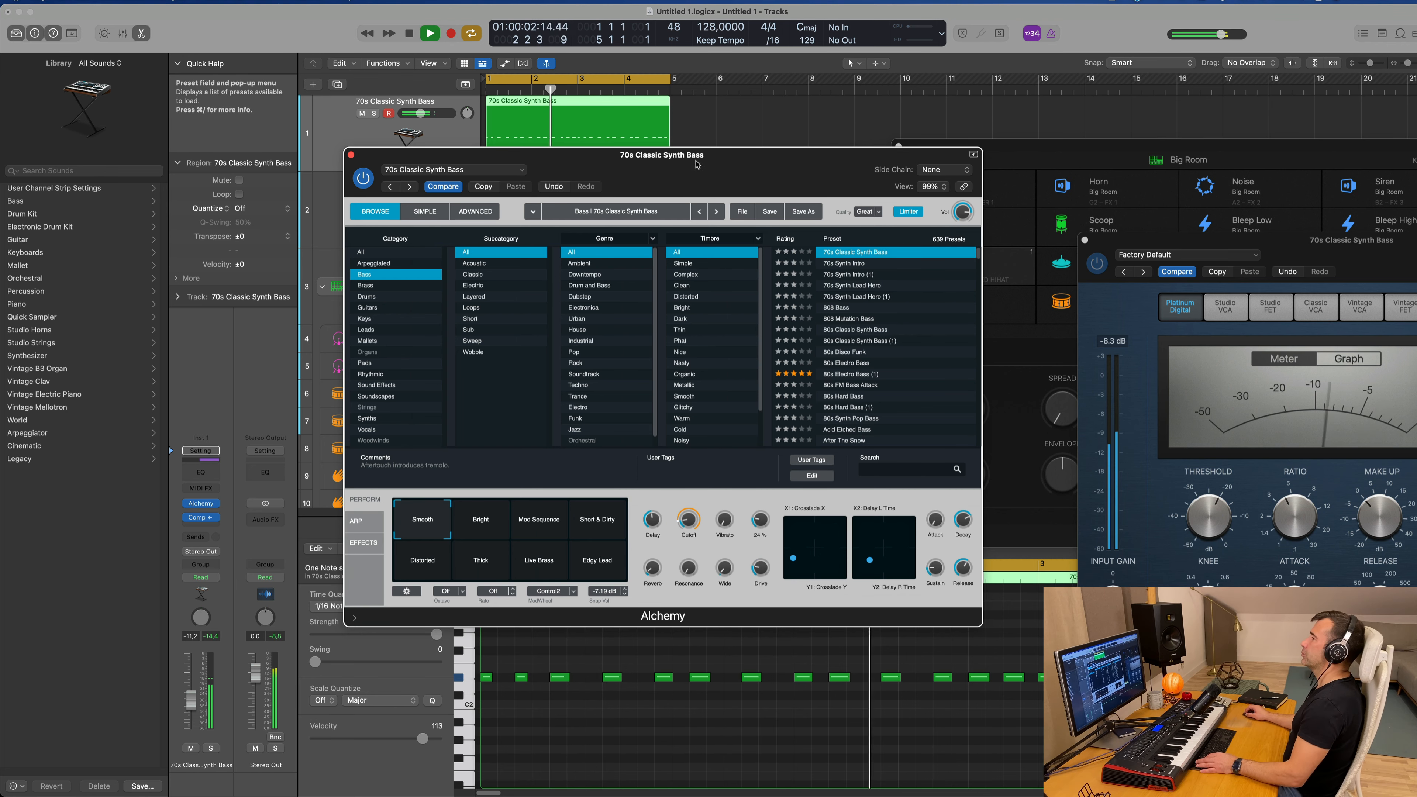
{"action": "left_click_drag", "start_coordinate": [352, 158], "coordinate": [609, 215]}
{"action": "left_click", "coordinate": [607, 213]}
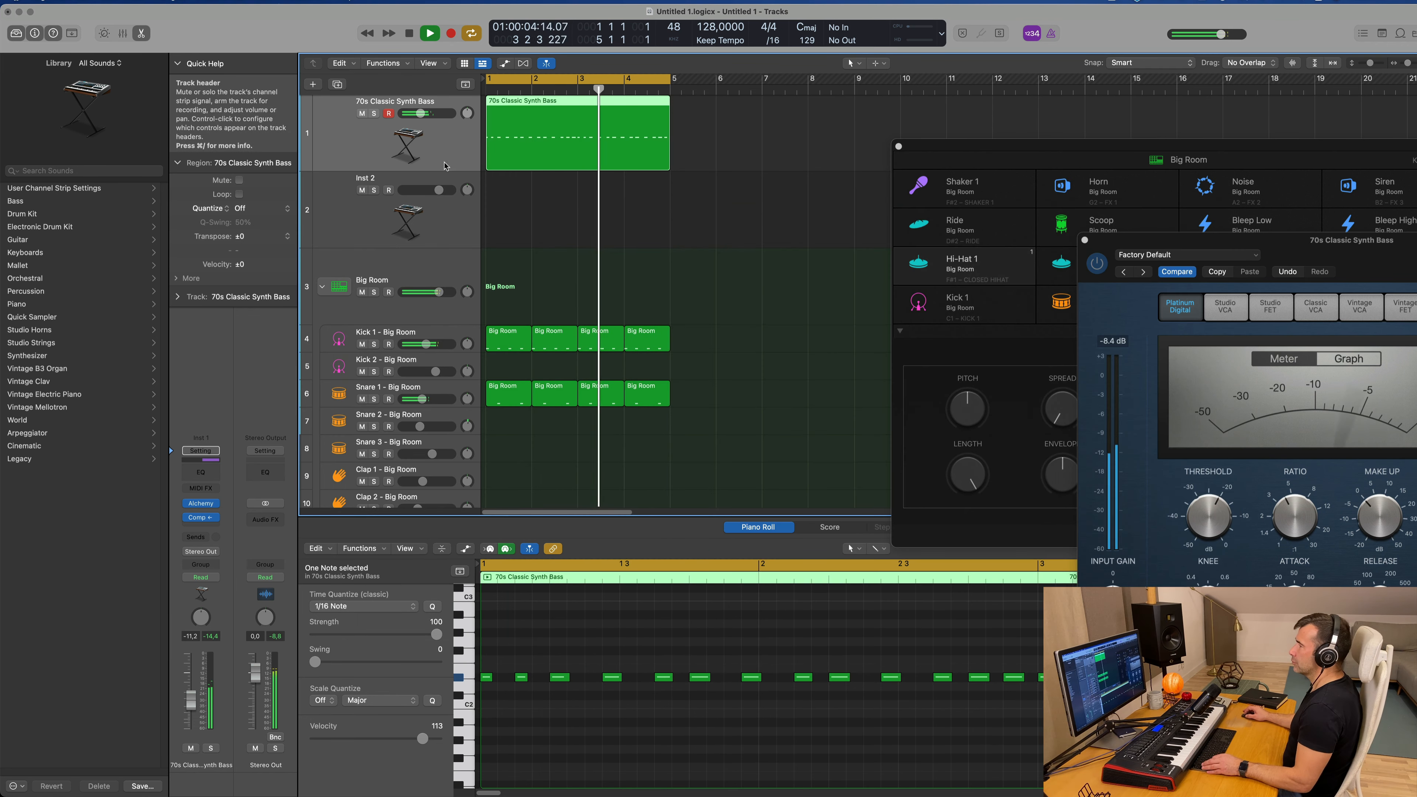
Step: Lower the Hi-Hat 1 track volume to -12.2 dB and select the Snare 1 track
{"action": "scroll", "coordinate": [473, 278], "scroll_direction": "down", "scroll_amount": 5}
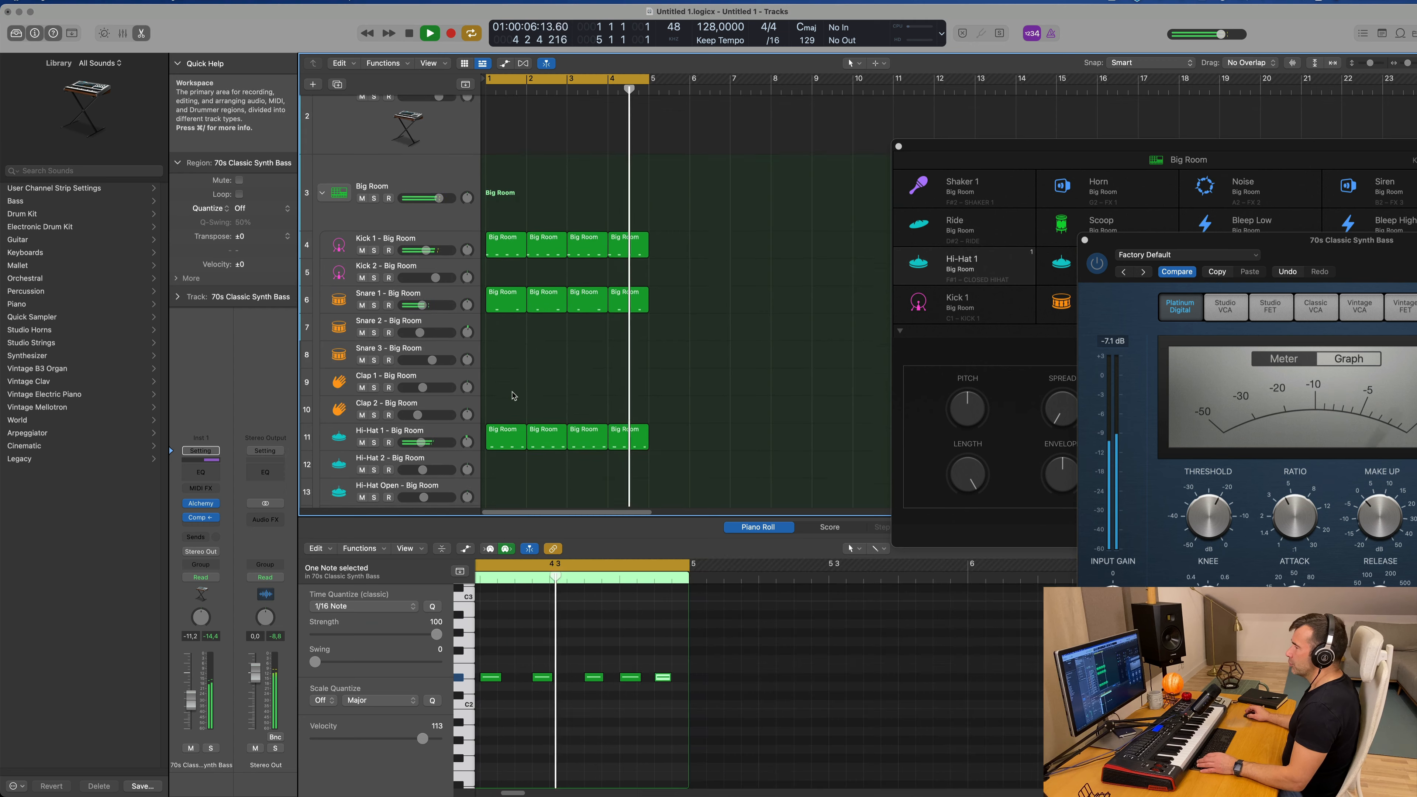
{"action": "left_click", "coordinate": [451, 413]}
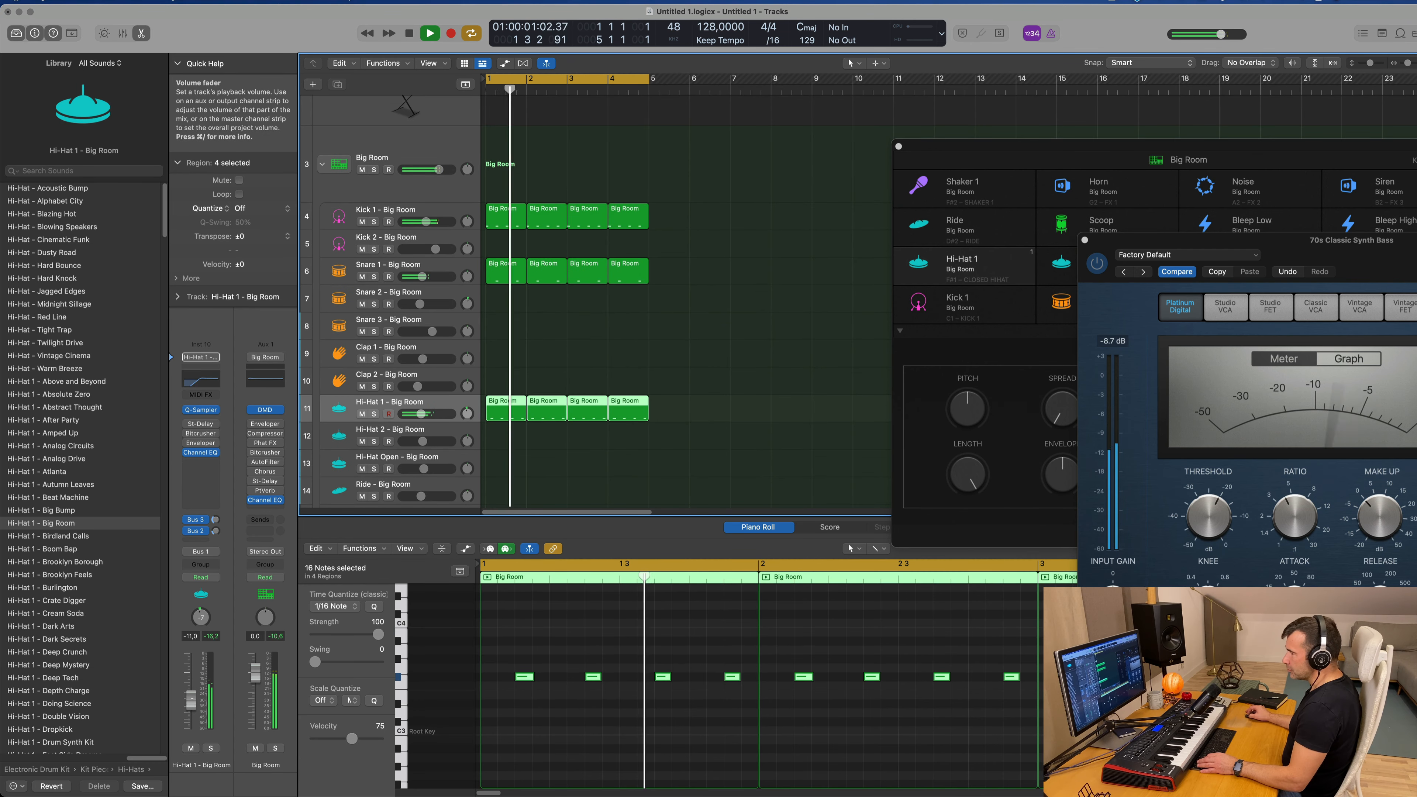
{"action": "left_click_drag", "start_coordinate": [420, 414], "coordinate": [419, 414]}
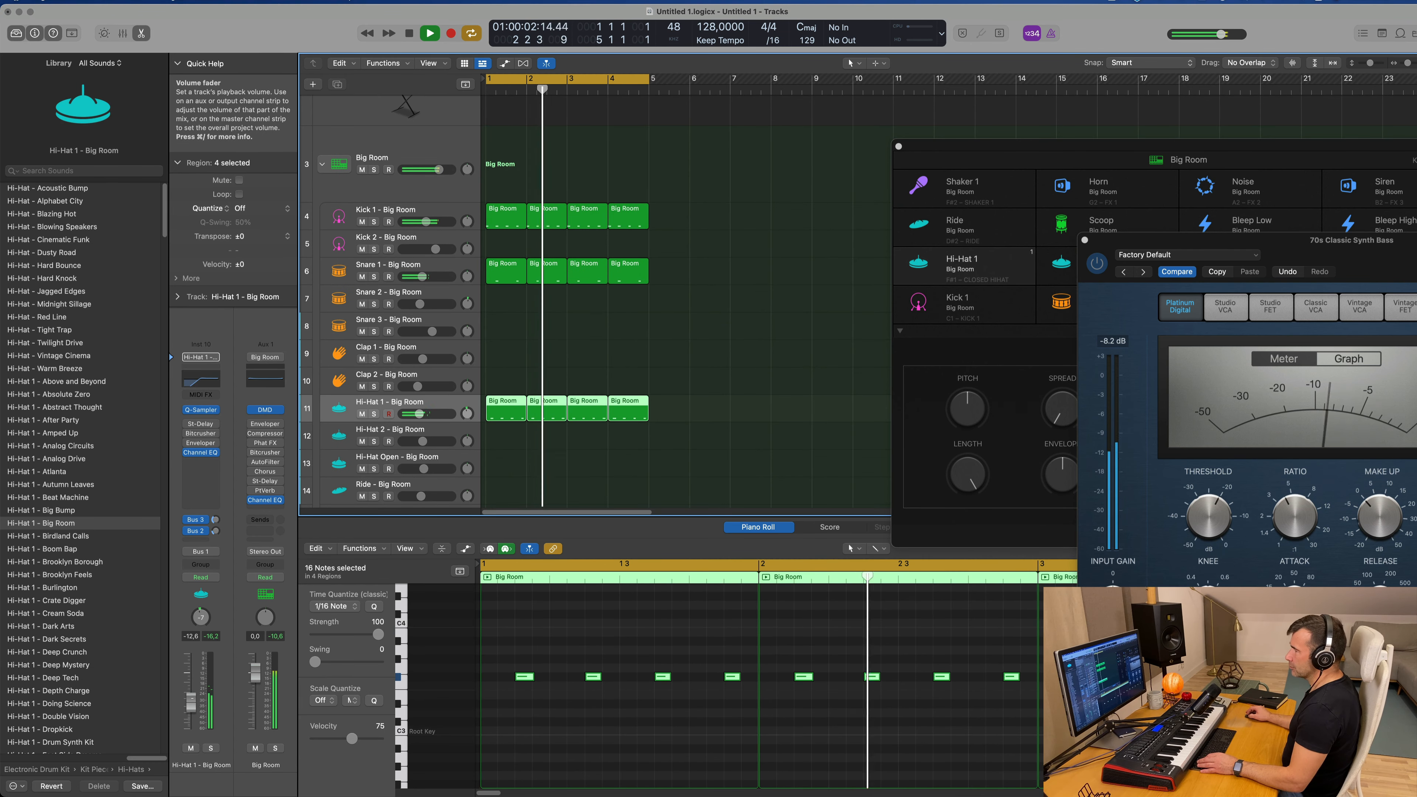
{"action": "left_click", "coordinate": [422, 276]}
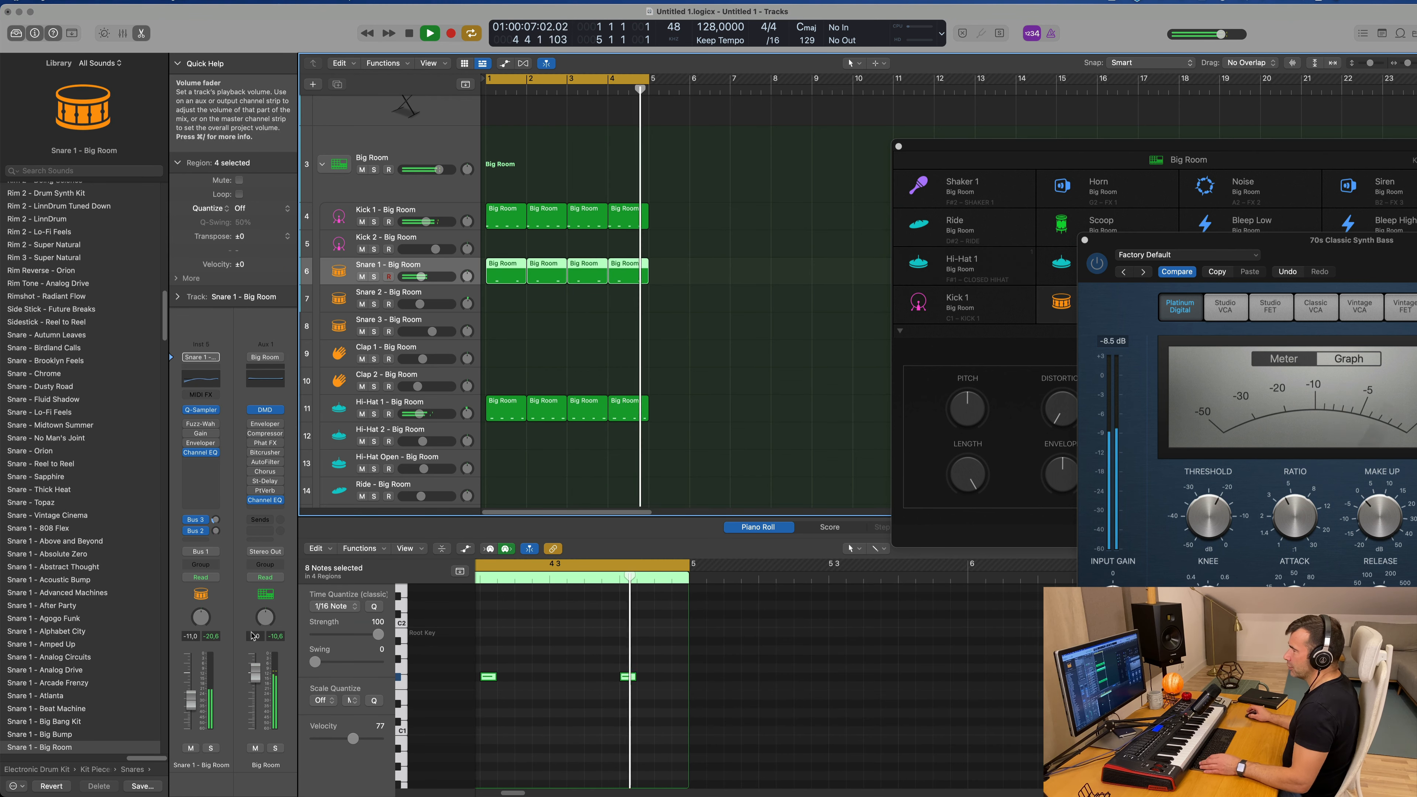
Step: Copy the first Hi-Hat 1 region onto the Shaker 2 track at bar 1
{"action": "scroll", "coordinate": [549, 242], "scroll_direction": "down", "scroll_amount": 4}
{"action": "scroll", "coordinate": [535, 240], "scroll_direction": "down", "scroll_amount": 3}
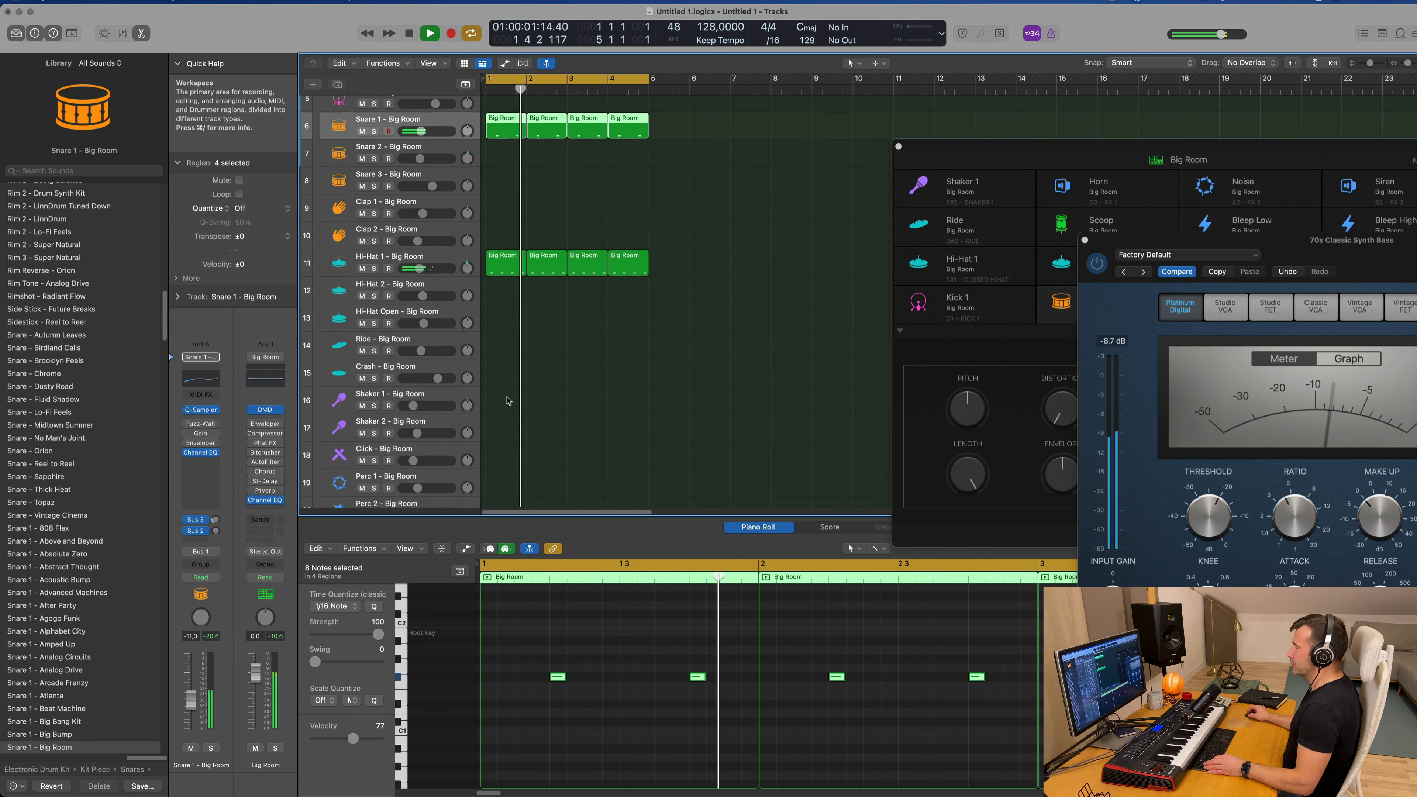
{"action": "left_click", "coordinate": [508, 230]}
{"action": "left_click_drag", "start_coordinate": [508, 230], "coordinate": [502, 559]}
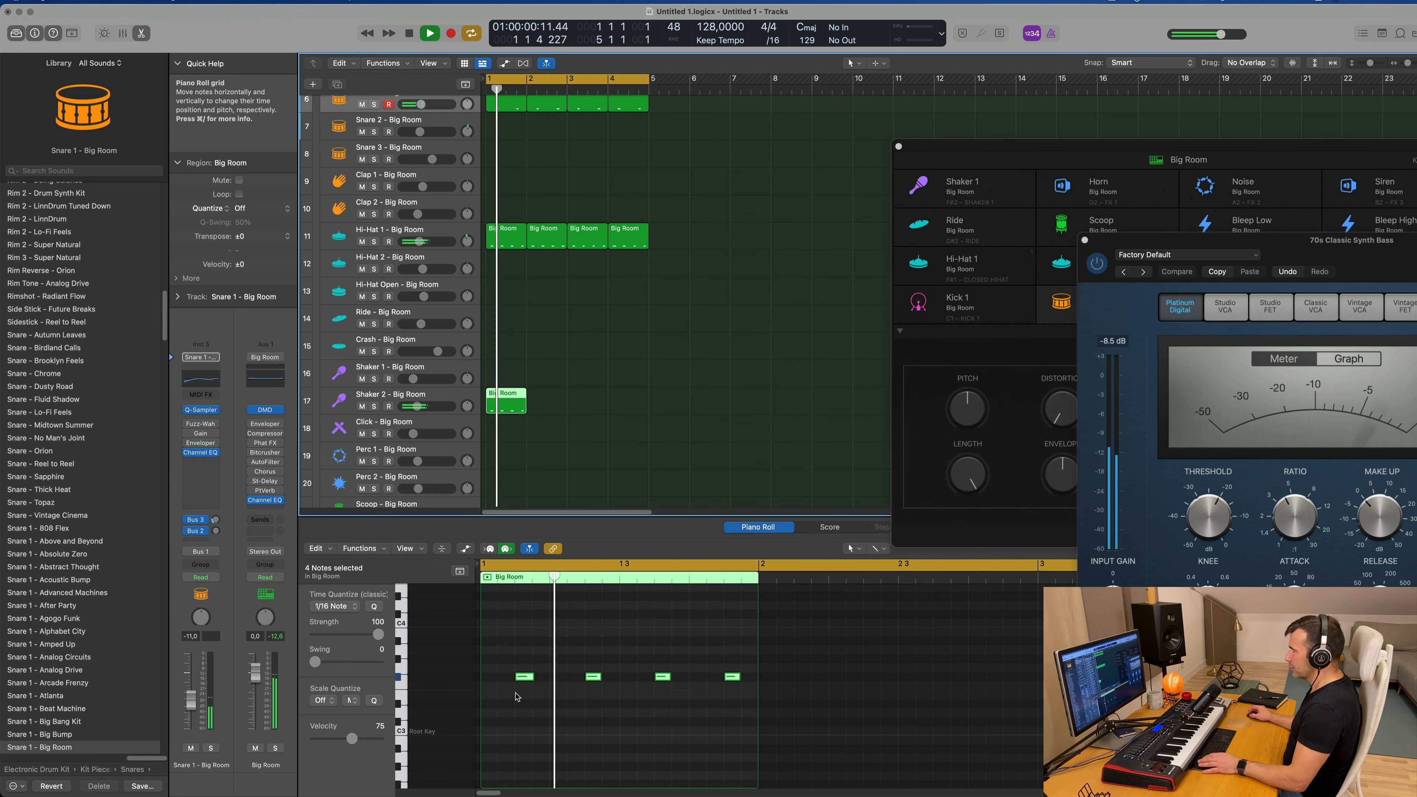
Step: Stop playback, copy the four shaker notes an eighth note earlier to make a steady eighth-note pattern, and resume playback
{"action": "key", "text": "space"}
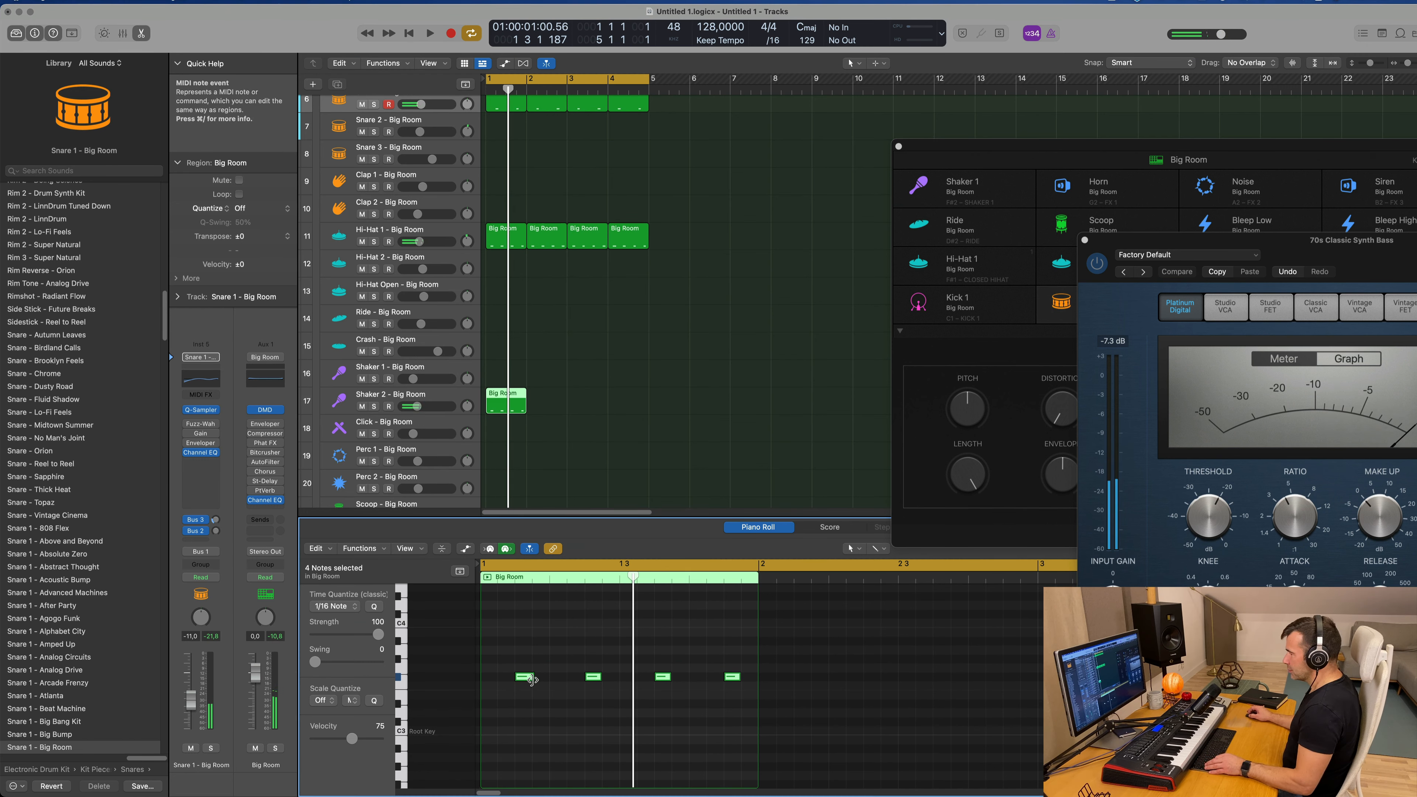
{"action": "left_click_drag", "start_coordinate": [526, 677], "coordinate": [491, 685]}
{"action": "key", "text": "space"}
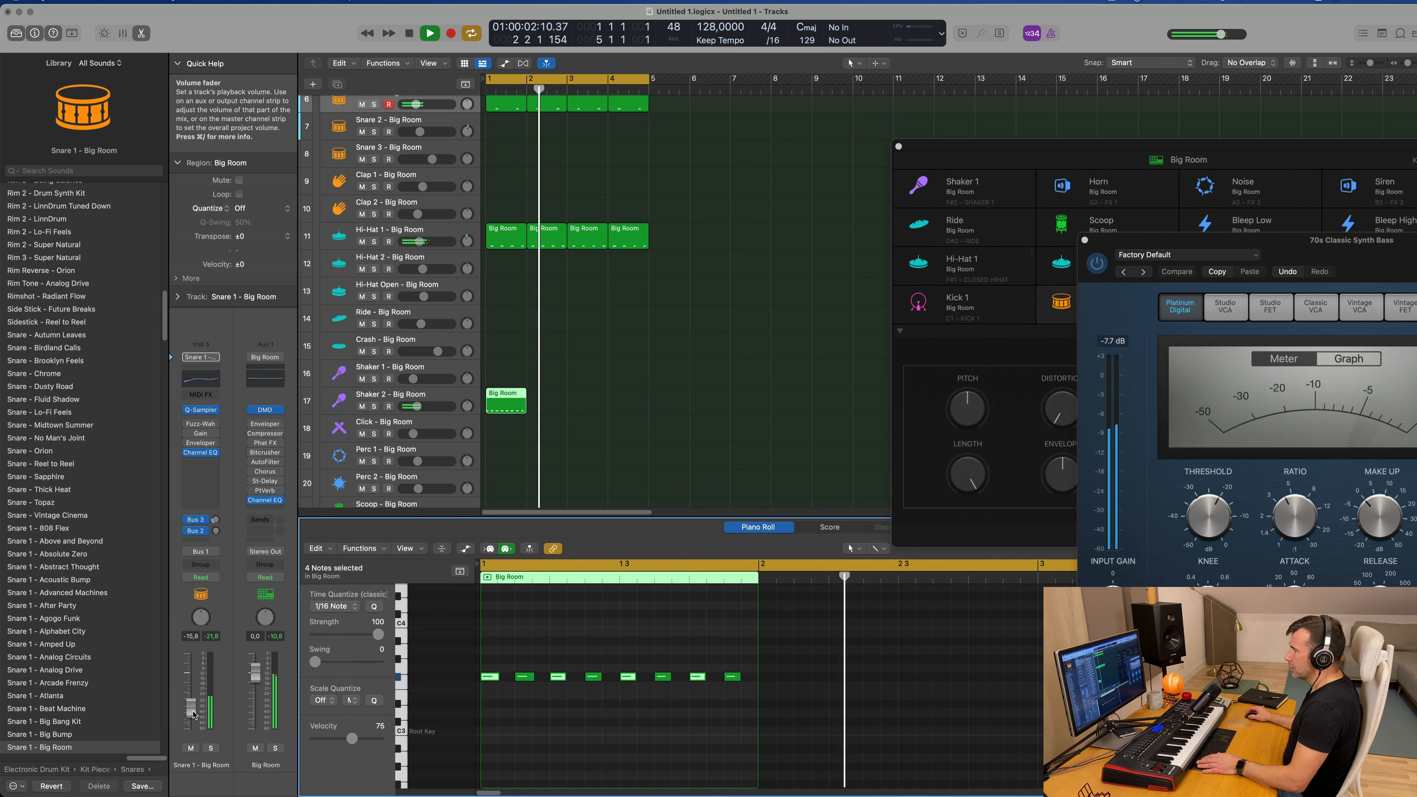
Step: Repeat the one-bar Shaker 2 region three times to fill four bars, and select the Shaker 2 track
{"action": "key", "text": "super+r"}
{"action": "key", "text": "super+r"}
{"action": "key", "text": "super+r"}
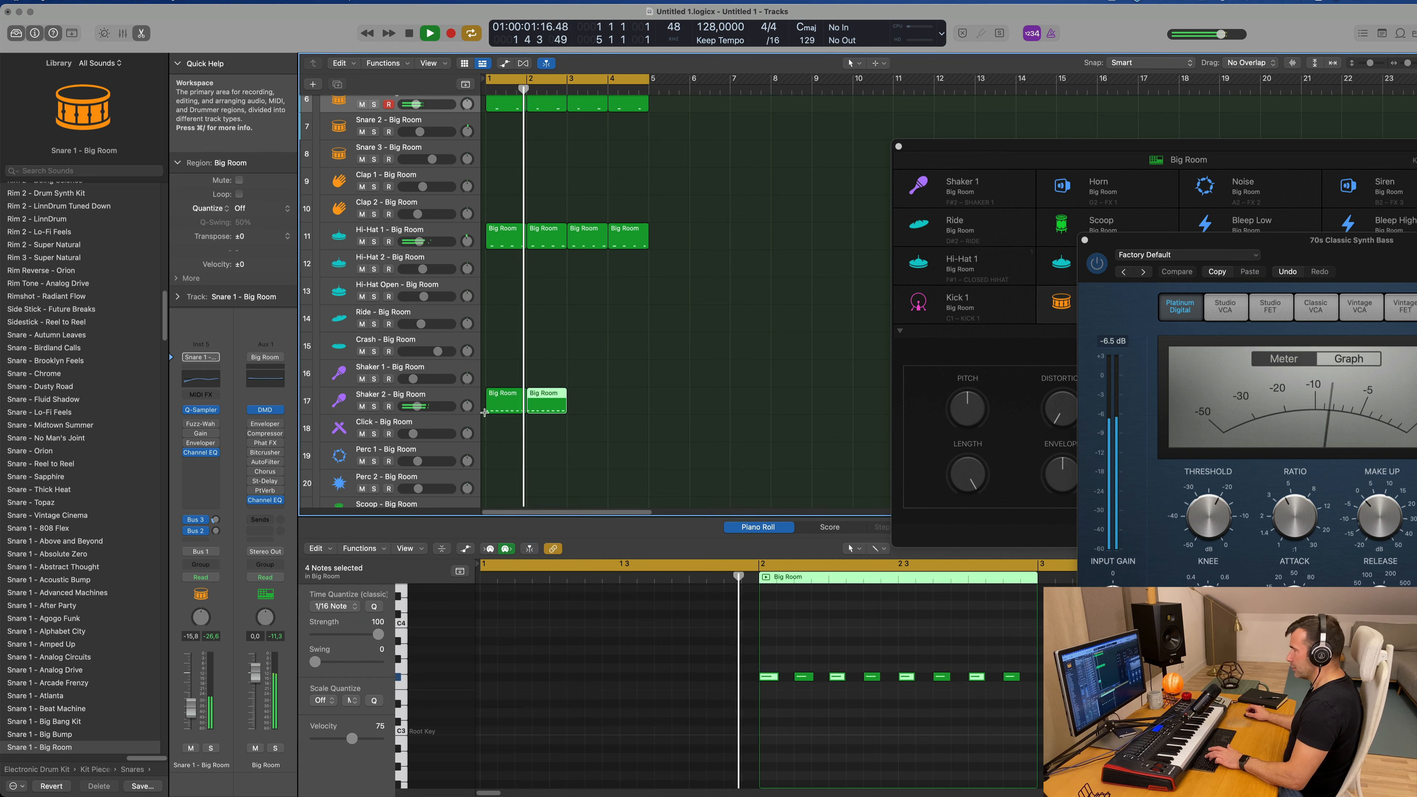
{"action": "left_click", "coordinate": [475, 413]}
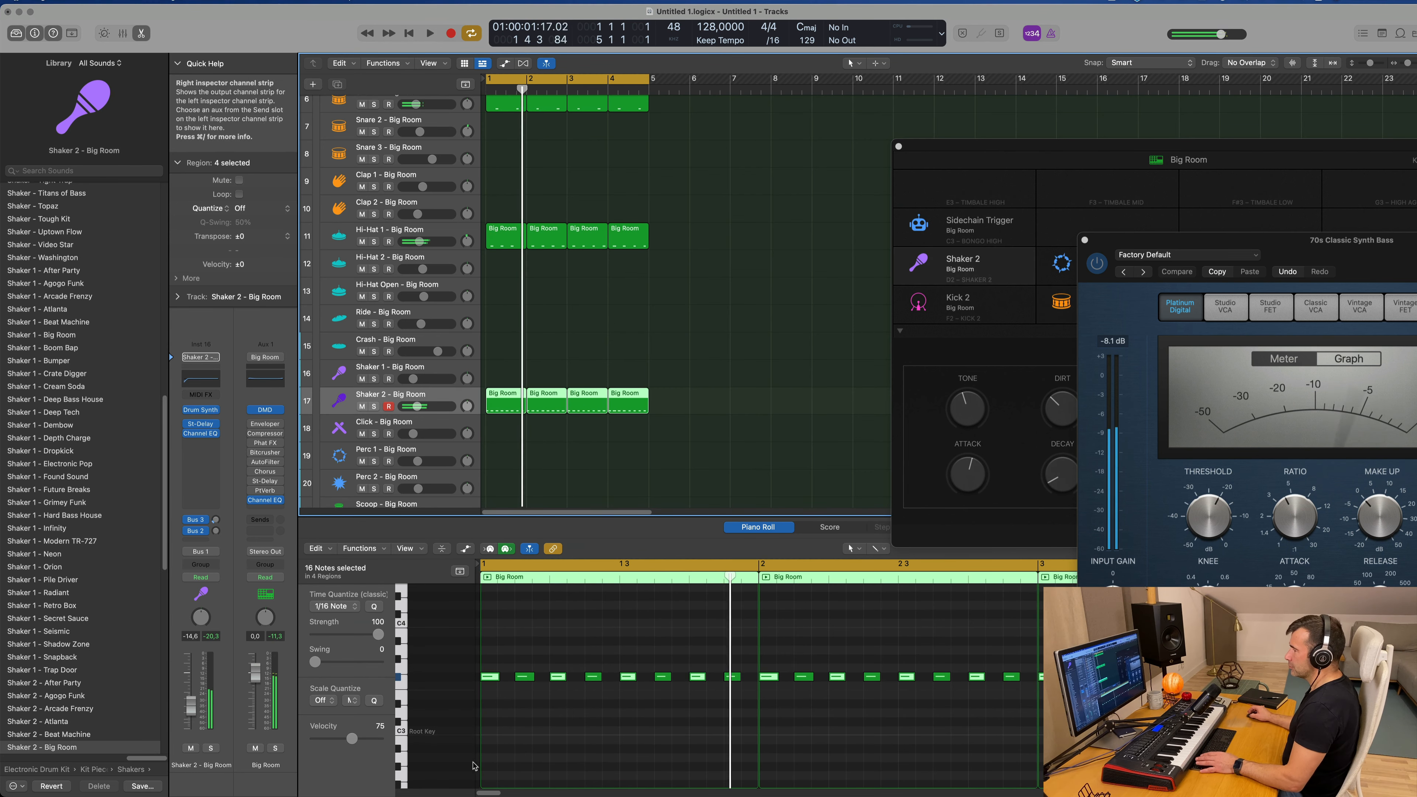
Step: Lower the Shaker 2 track volume to -17.6 dB while playing the loop from the start
{"action": "key", "text": "Return"}
{"action": "left_click_drag", "start_coordinate": [191, 706], "coordinate": [191, 713]}
{"action": "key", "text": "Return"}
{"action": "key", "text": "Return"}
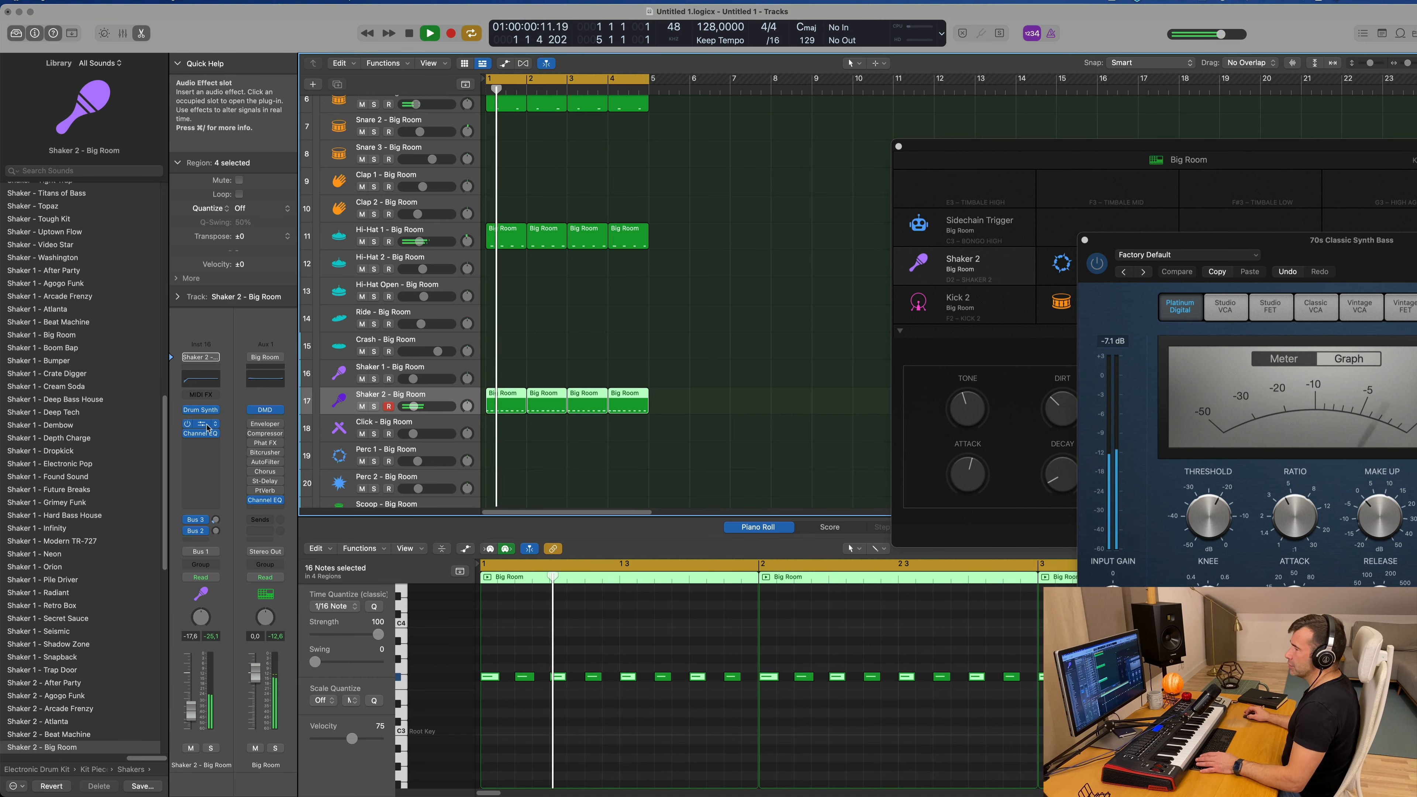
Step: Insert a stereo Sample Delay in the free effect slot of the Shaker 2 track
{"action": "left_click", "coordinate": [208, 443]}
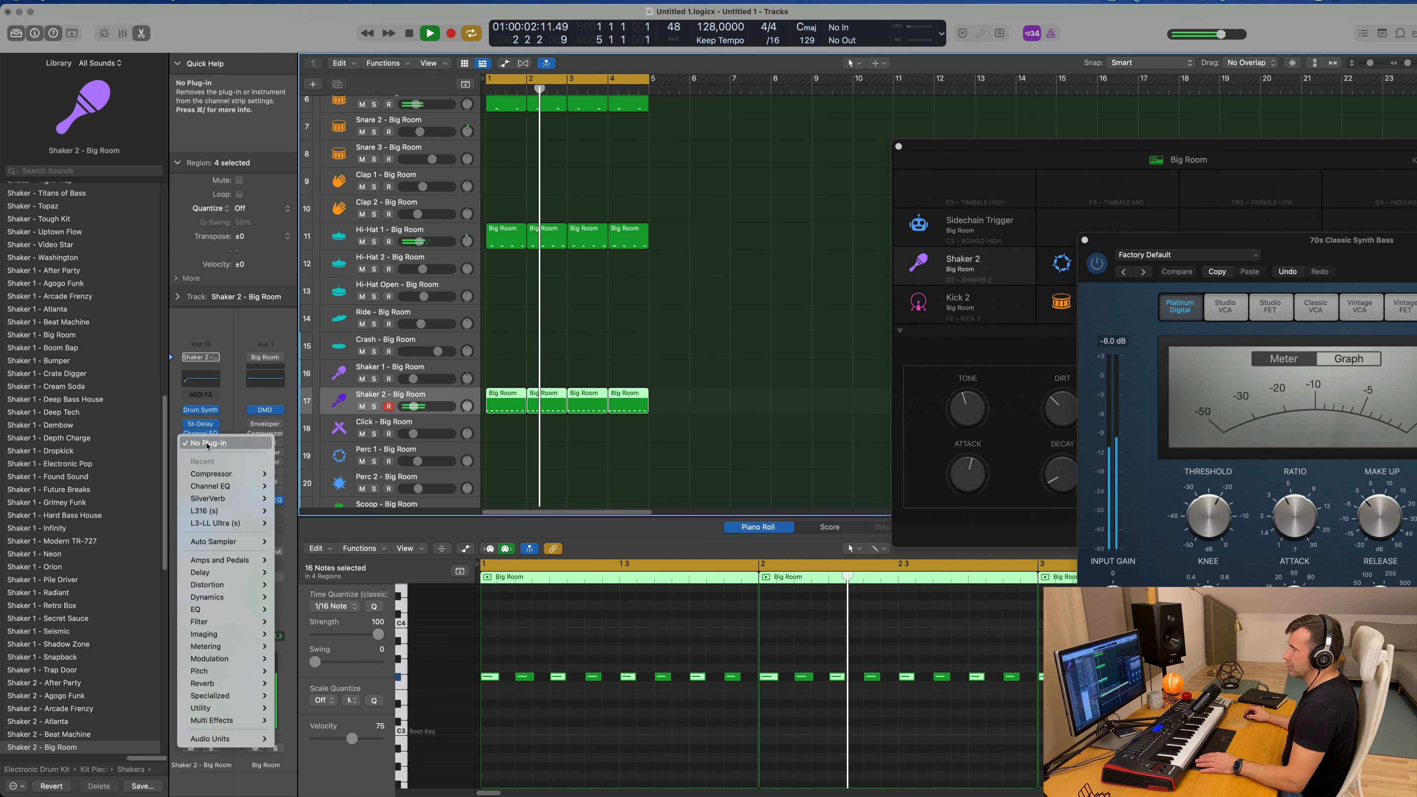
{"action": "mouse_move", "coordinate": [224, 572]}
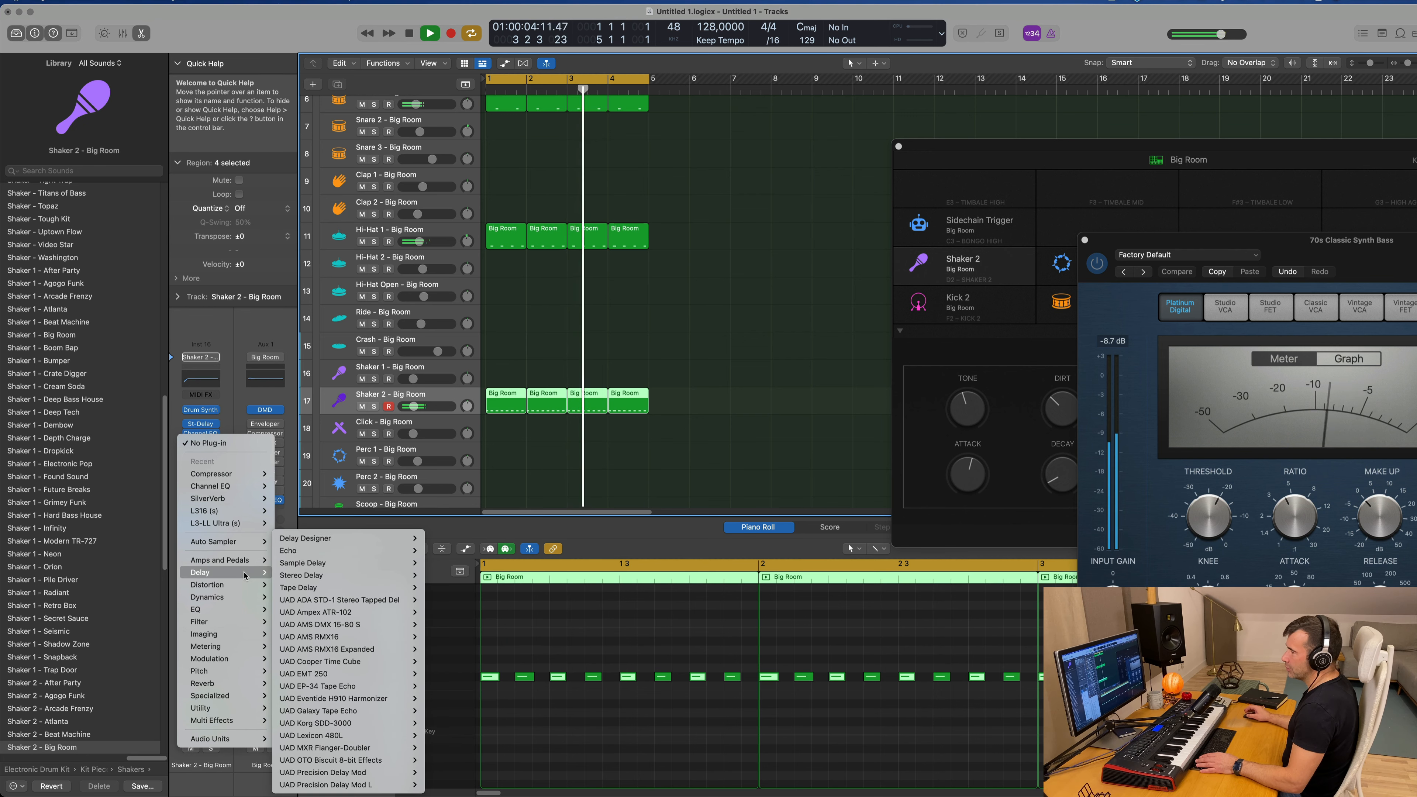
{"action": "mouse_move", "coordinate": [313, 563]}
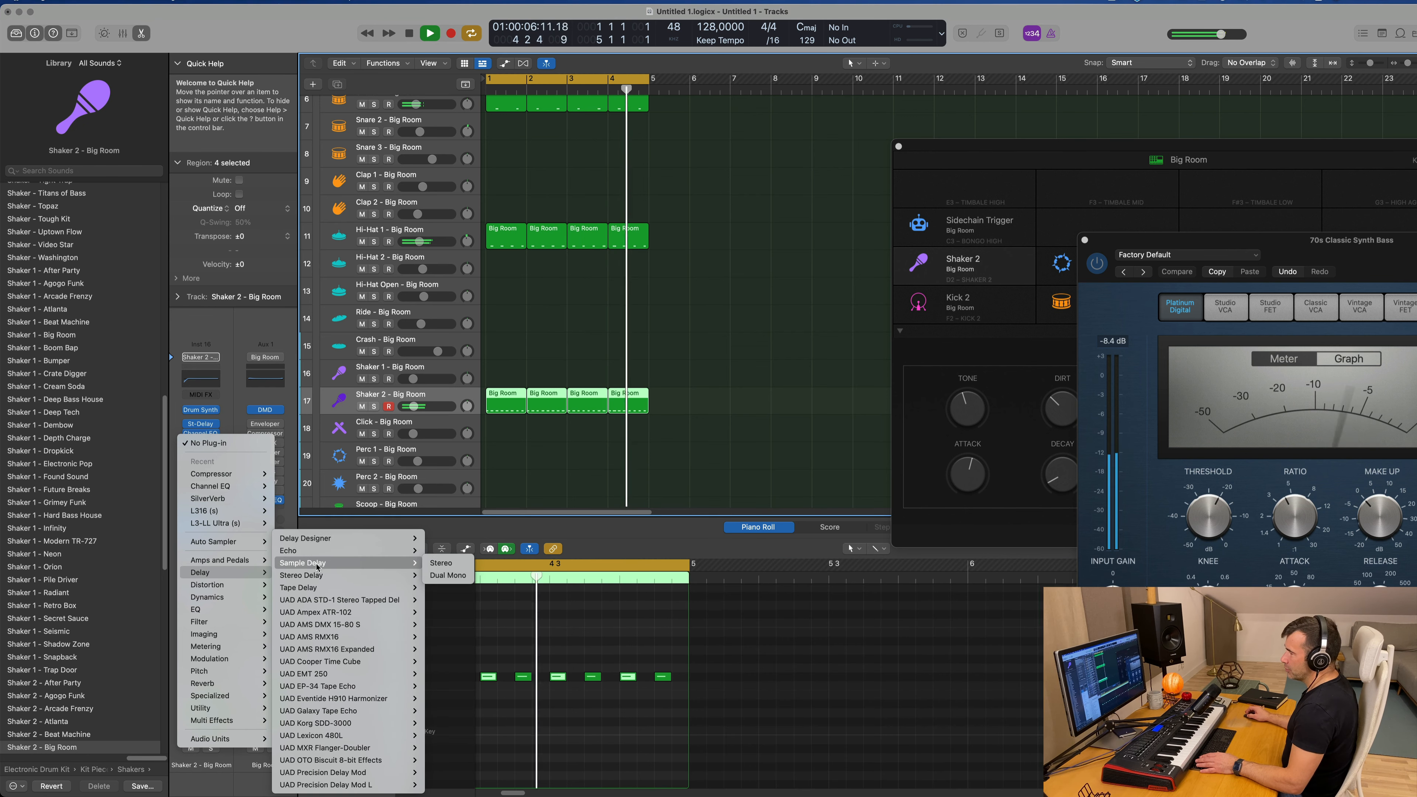
{"action": "left_click", "coordinate": [443, 563]}
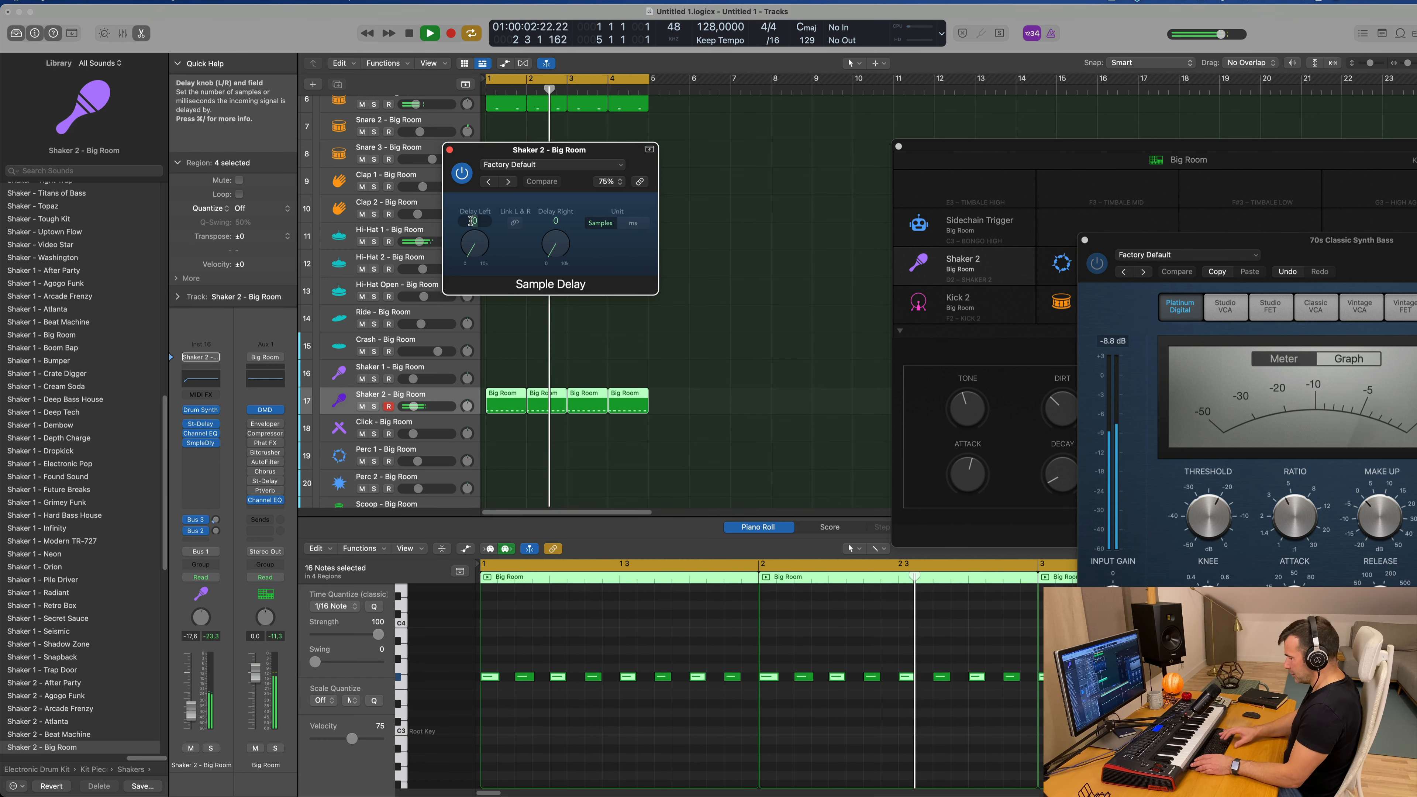
Step: Set the Sample Delay to 20 samples left and 10 samples right, trying a longer left delay before restoring 20
{"action": "type", "text": "10"}
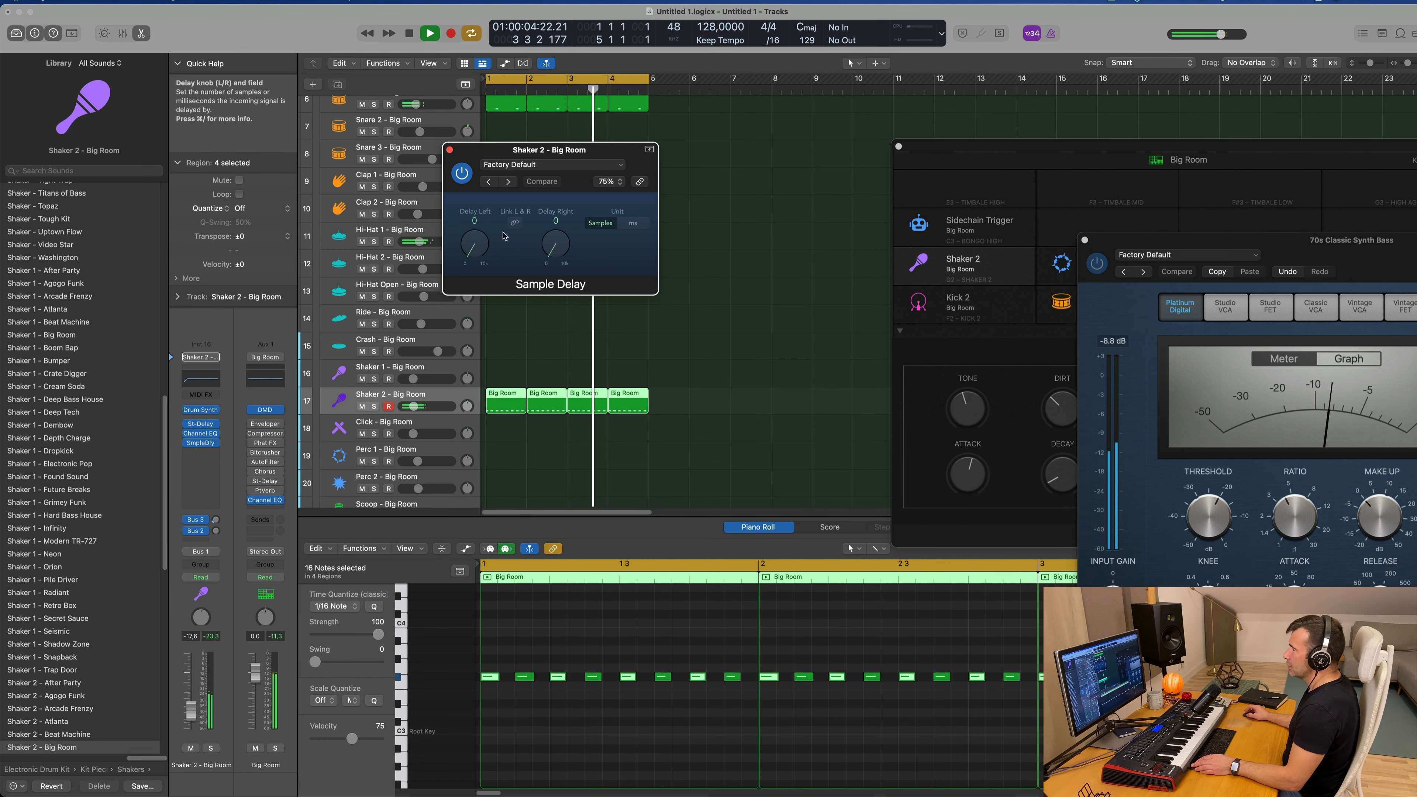
{"action": "double_click", "coordinate": [558, 222]}
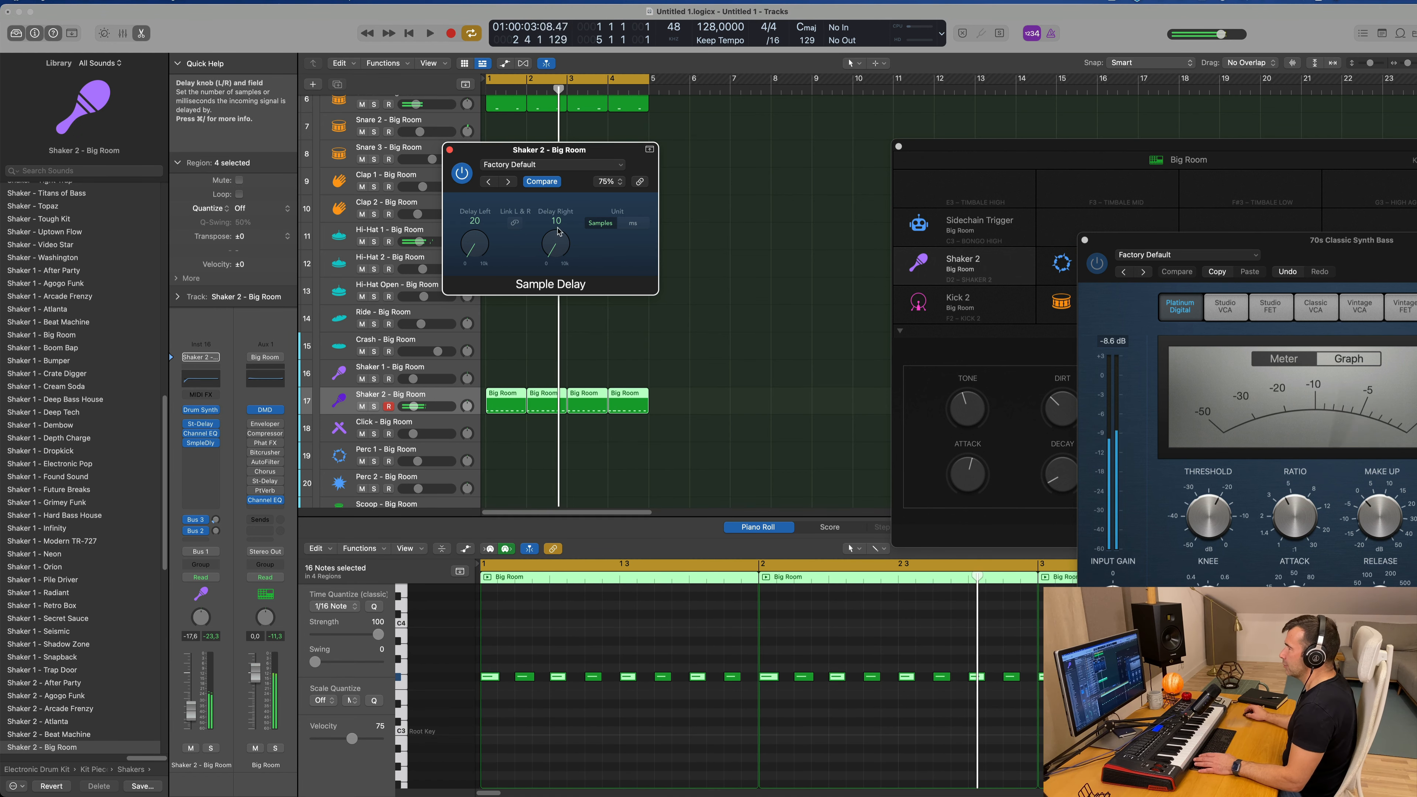
{"action": "key", "text": "Return"}
{"action": "left_click_drag", "start_coordinate": [579, 152], "coordinate": [606, 152]}
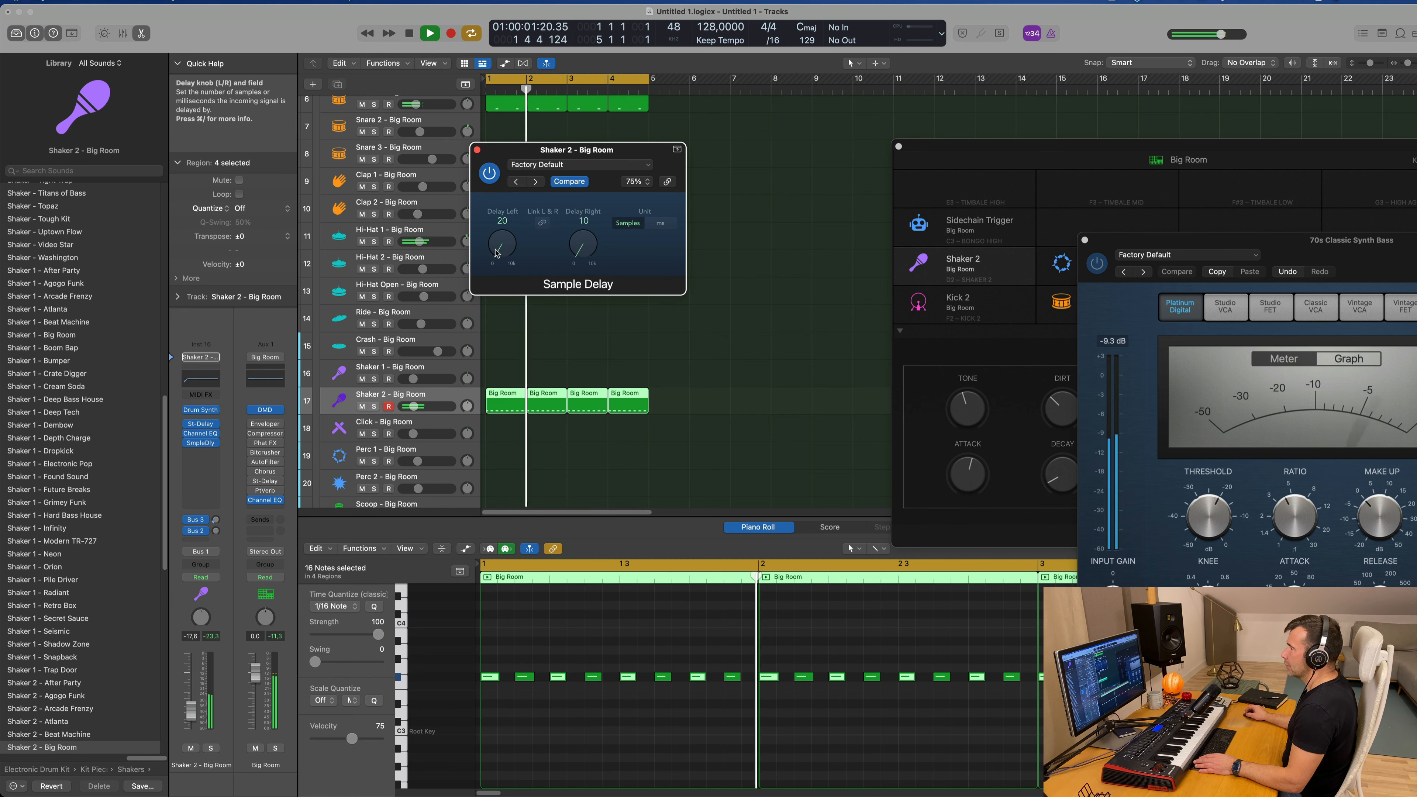
{"action": "left_click_drag", "start_coordinate": [498, 245], "coordinate": [502, 224]}
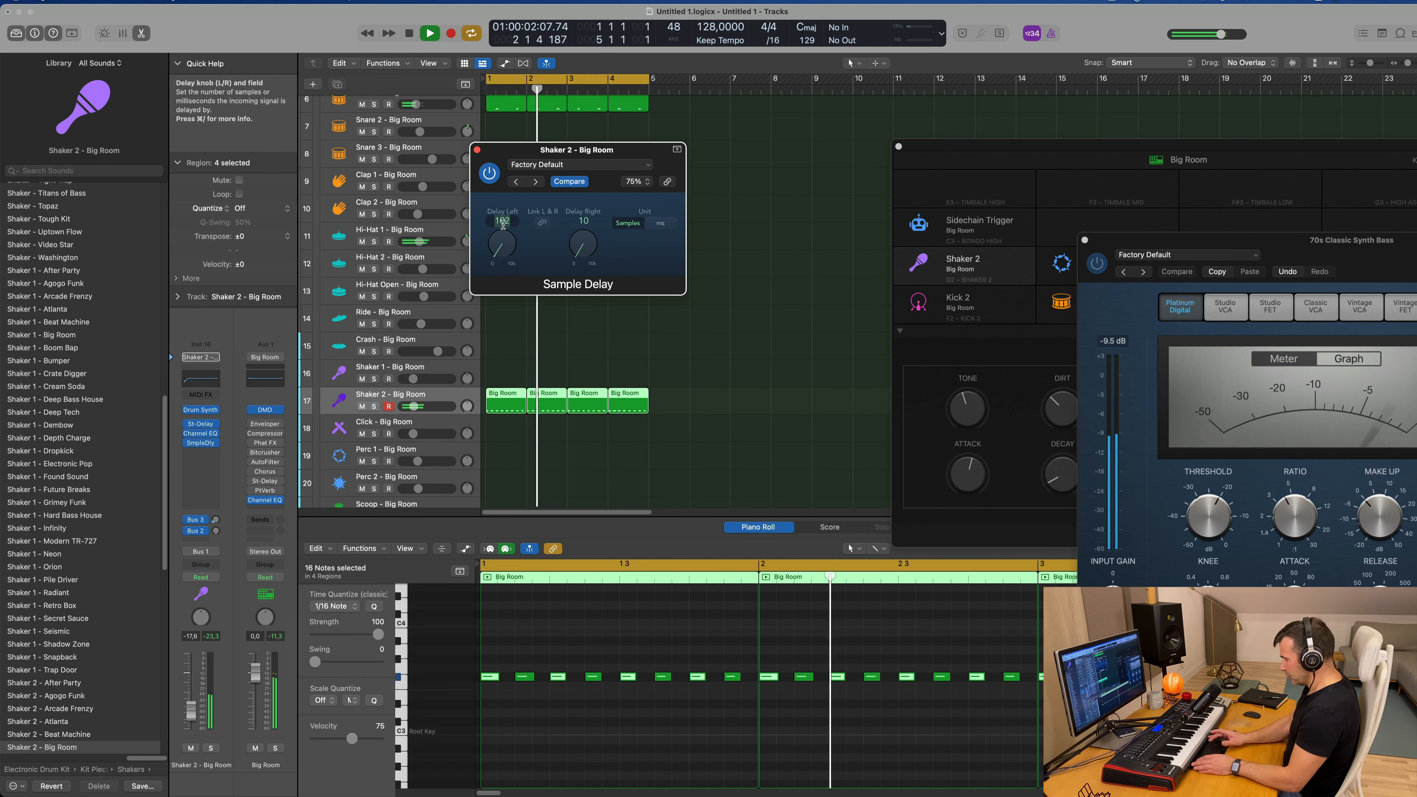
{"action": "key", "text": "BackSpace"}
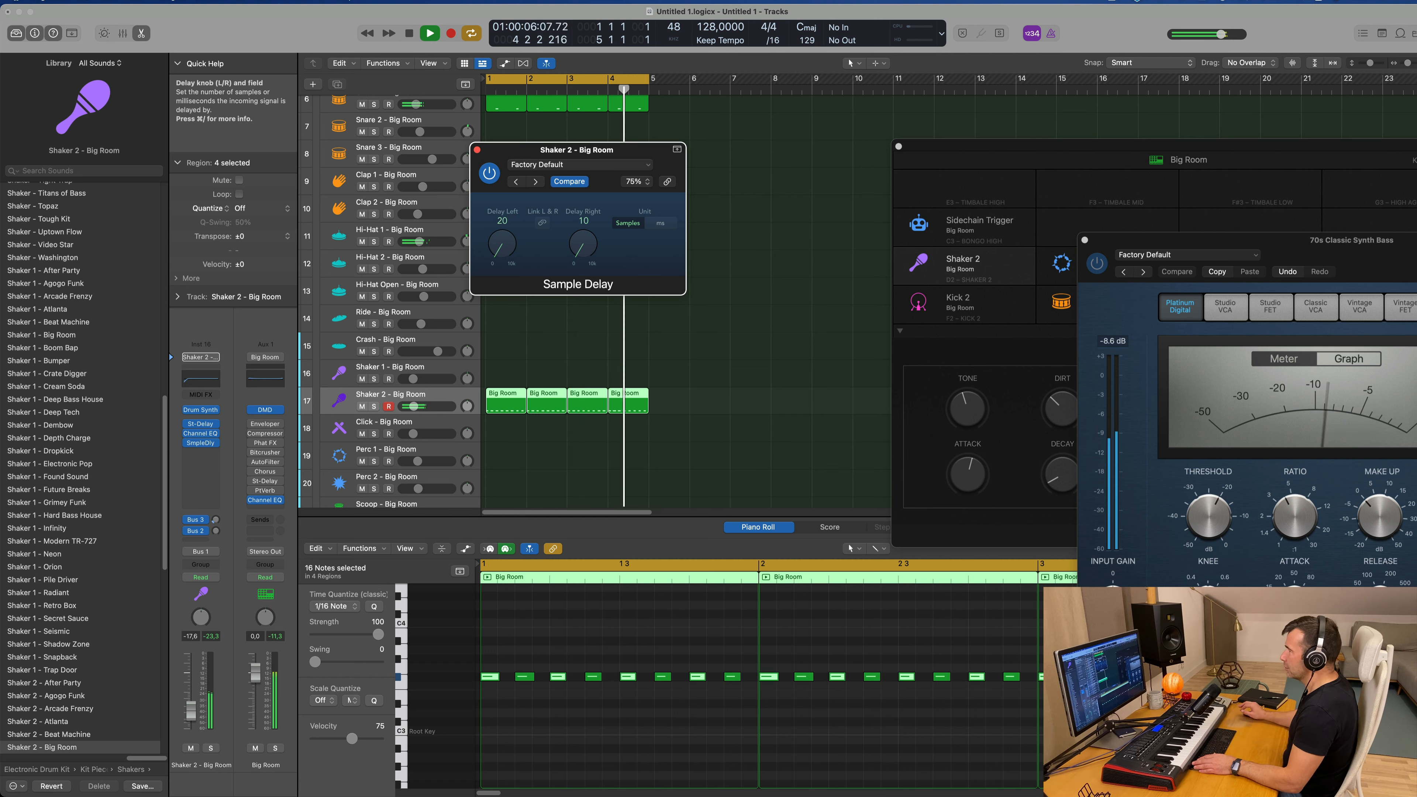
Step: Switch the Sample Delay unit to milliseconds, link both channels and set the delay to 2.5 ms
{"action": "left_click", "coordinate": [663, 224]}
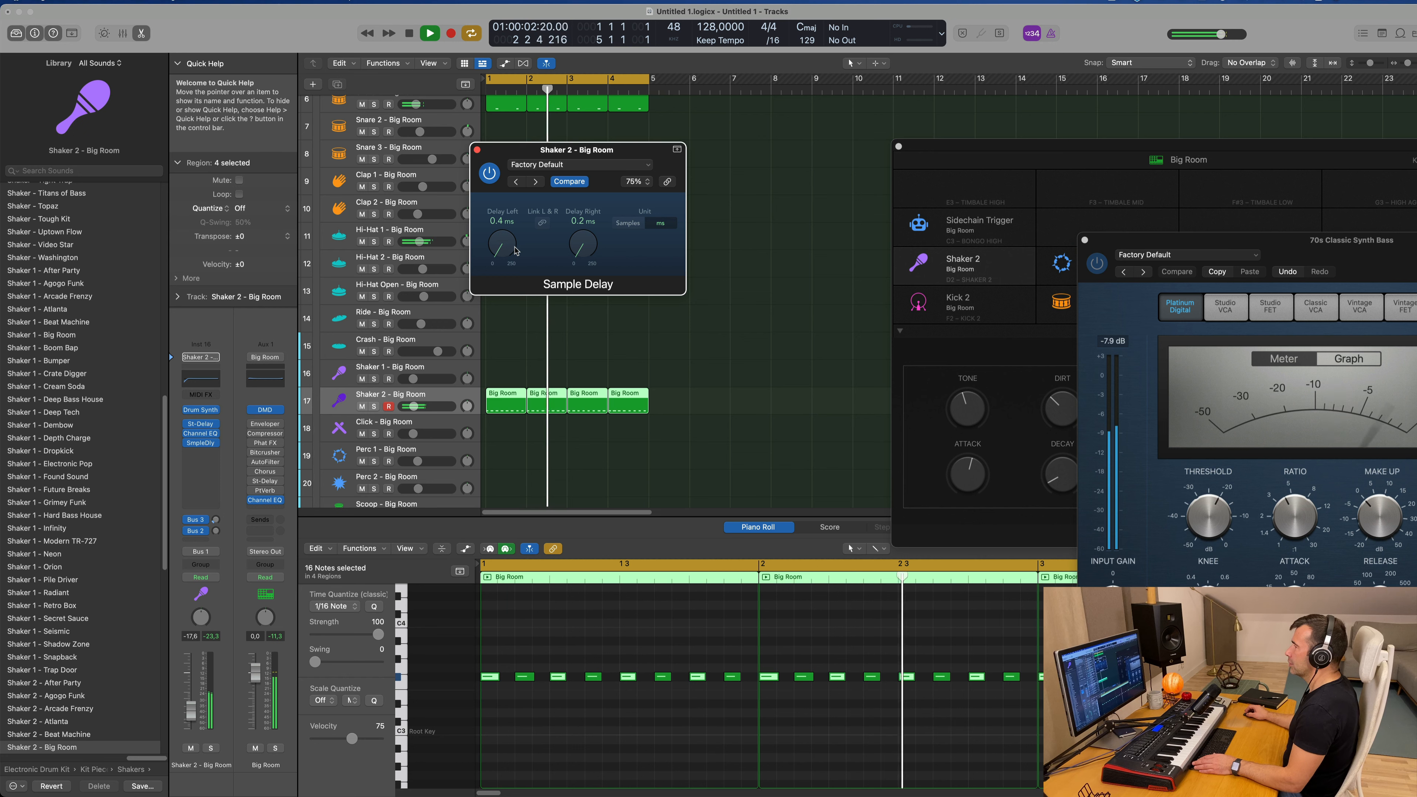
{"action": "left_click", "coordinate": [543, 224]}
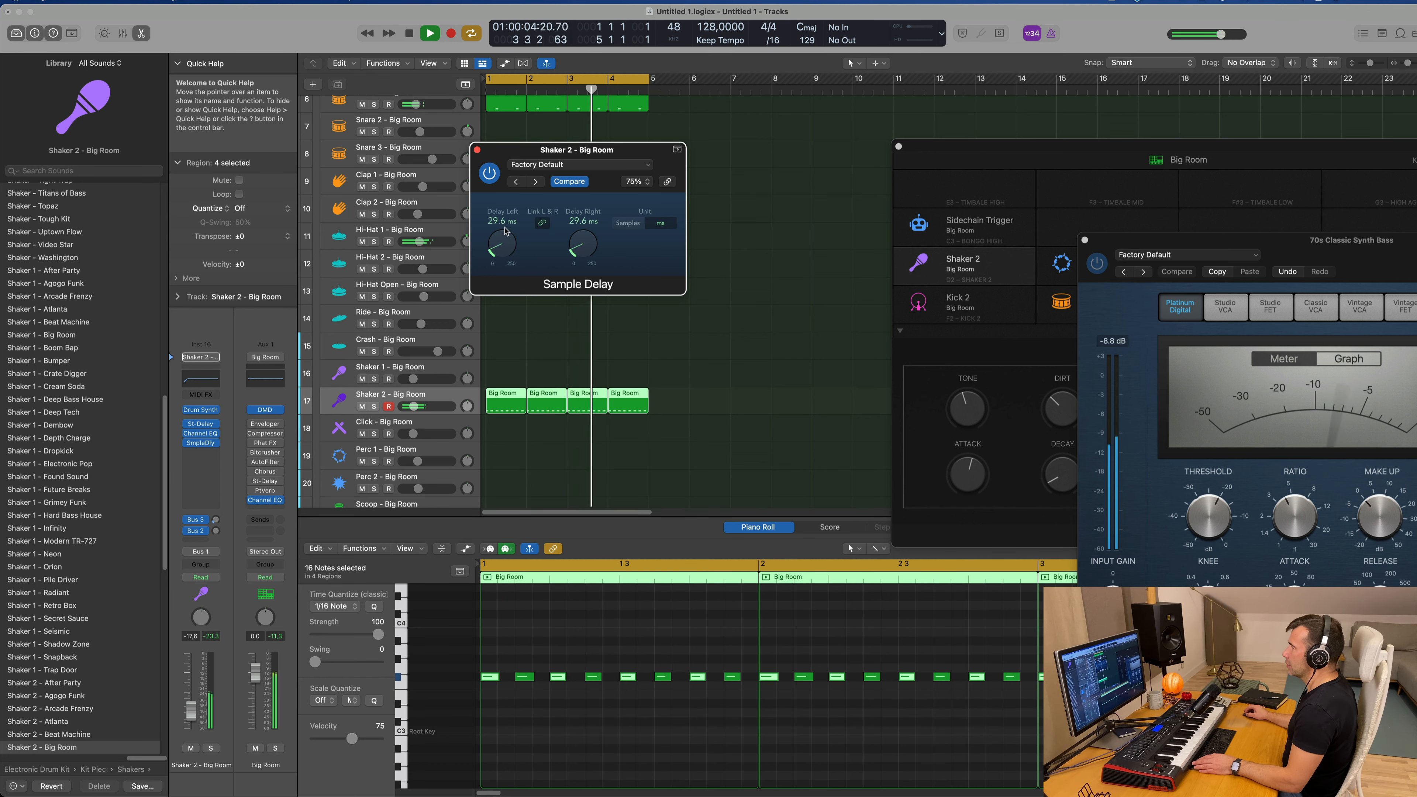
{"action": "scroll", "coordinate": [502, 244], "scroll_direction": "down", "scroll_amount": 3}
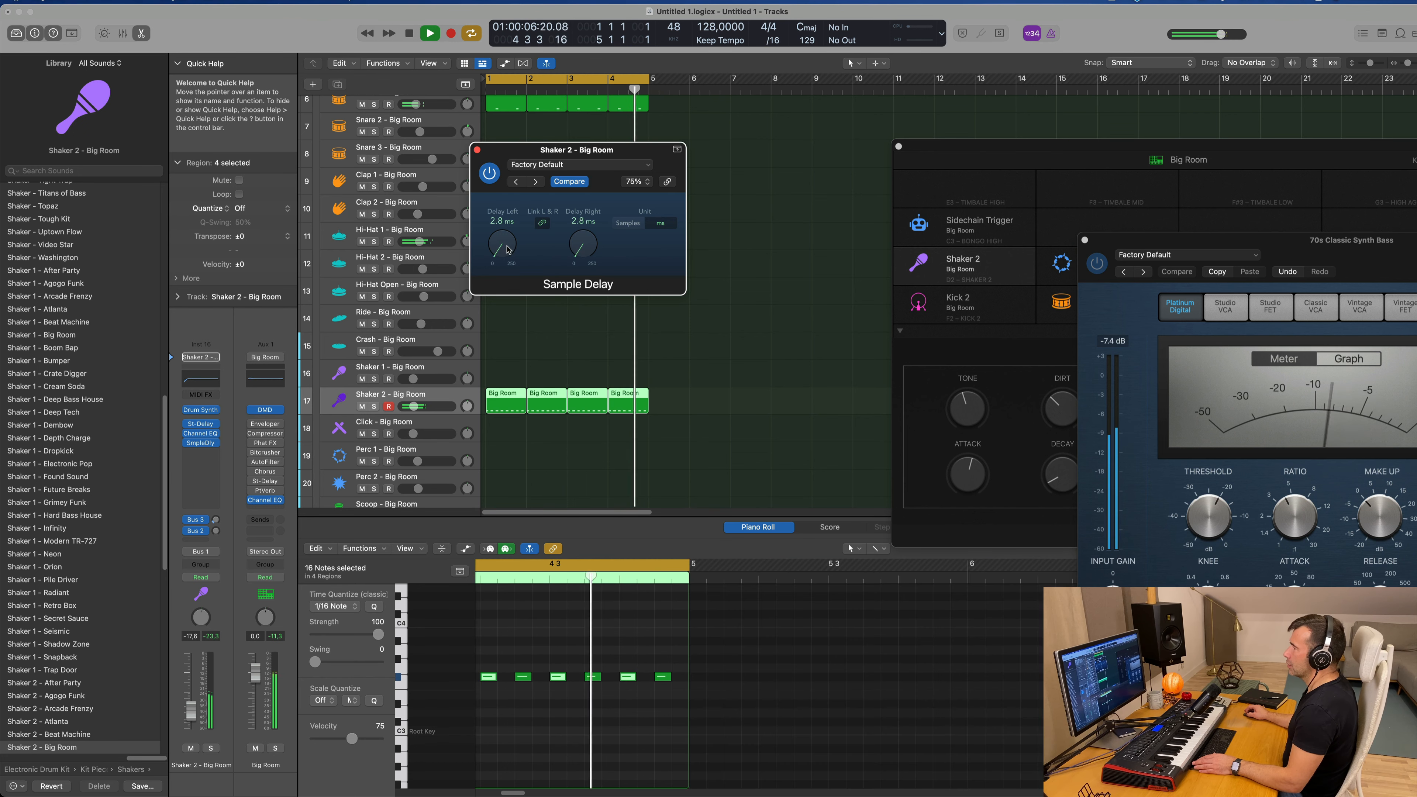
{"action": "scroll", "coordinate": [508, 249], "scroll_direction": "down", "scroll_amount": 4}
{"action": "scroll", "coordinate": [509, 250], "scroll_direction": "up", "scroll_amount": 2}
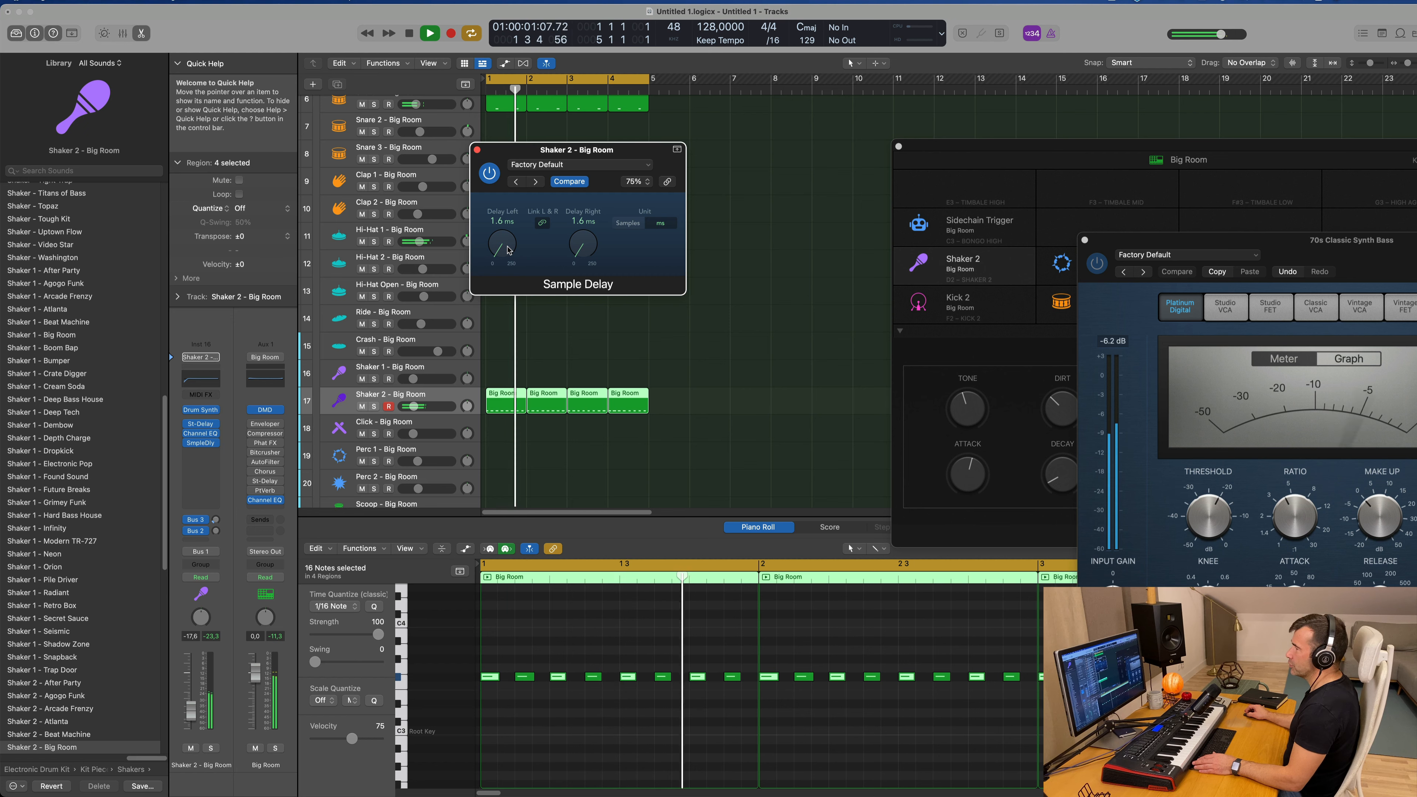
Step: On the Shaker 2 track's Stereo Delay, set the output mix to 39% left and 54% right, and feedback to 20% left and 15% right
{"action": "left_click", "coordinate": [203, 426]}
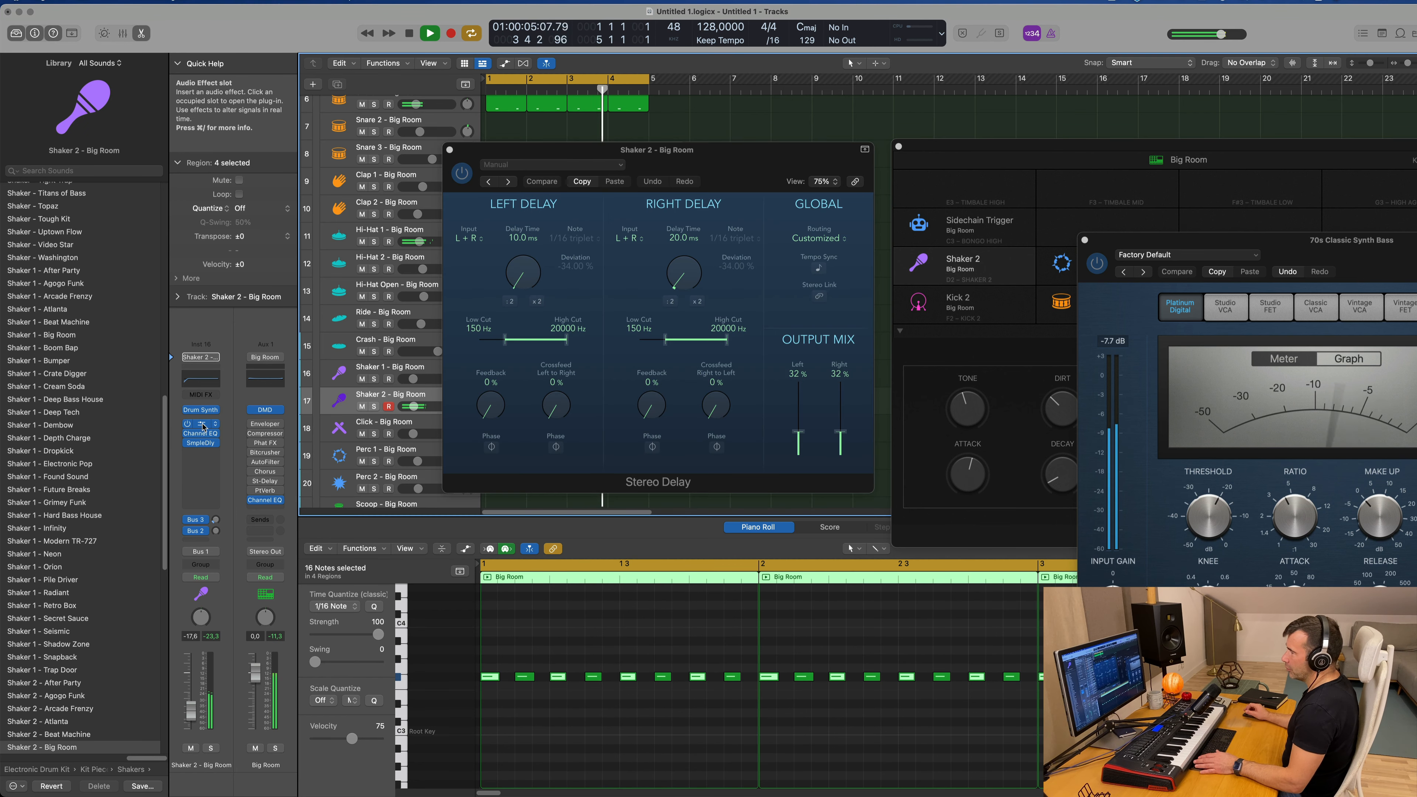
{"action": "left_click_drag", "start_coordinate": [707, 154], "coordinate": [706, 153]}
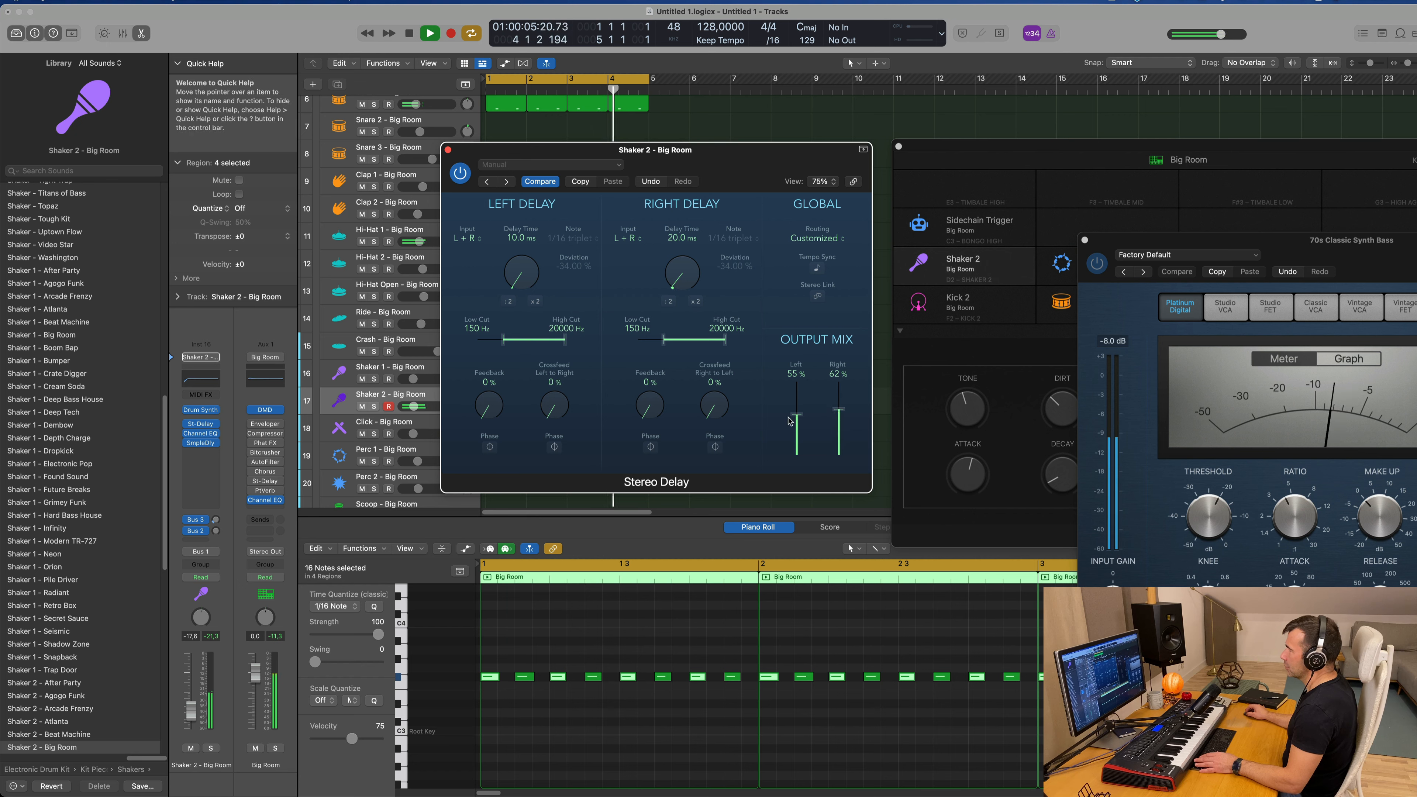
{"action": "left_click_drag", "start_coordinate": [797, 420], "coordinate": [796, 426]}
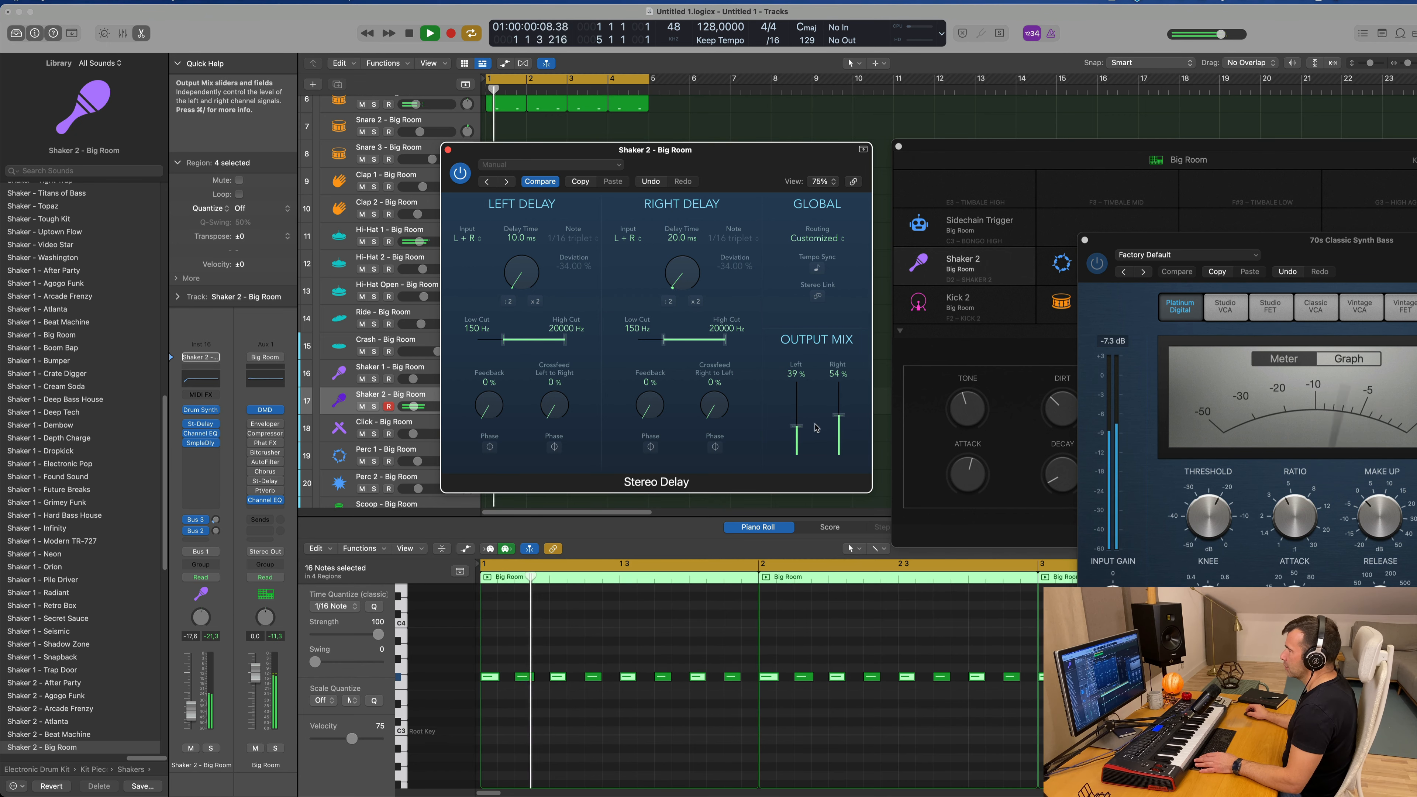
{"action": "left_click_drag", "start_coordinate": [643, 415], "coordinate": [636, 406]}
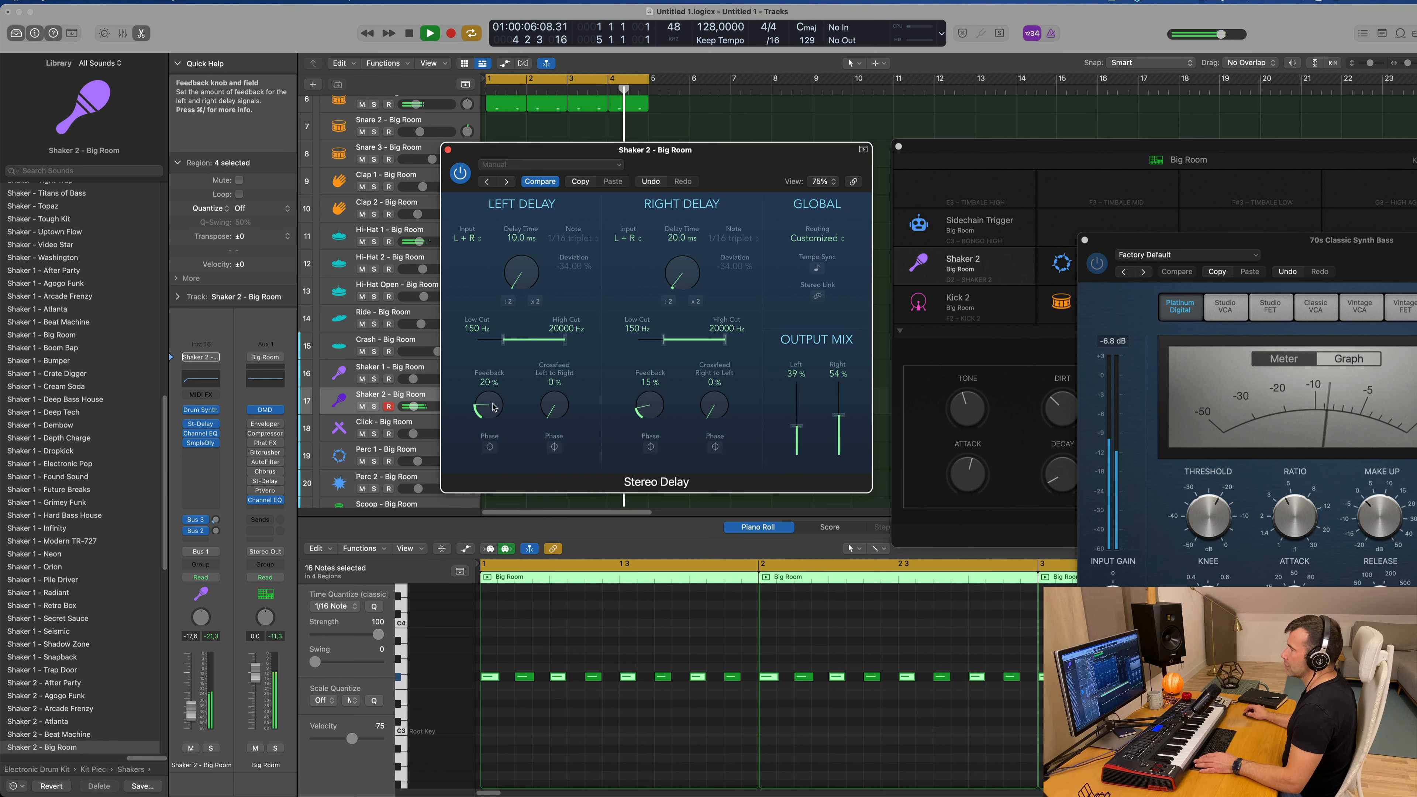
{"action": "left_click", "coordinate": [448, 150]}
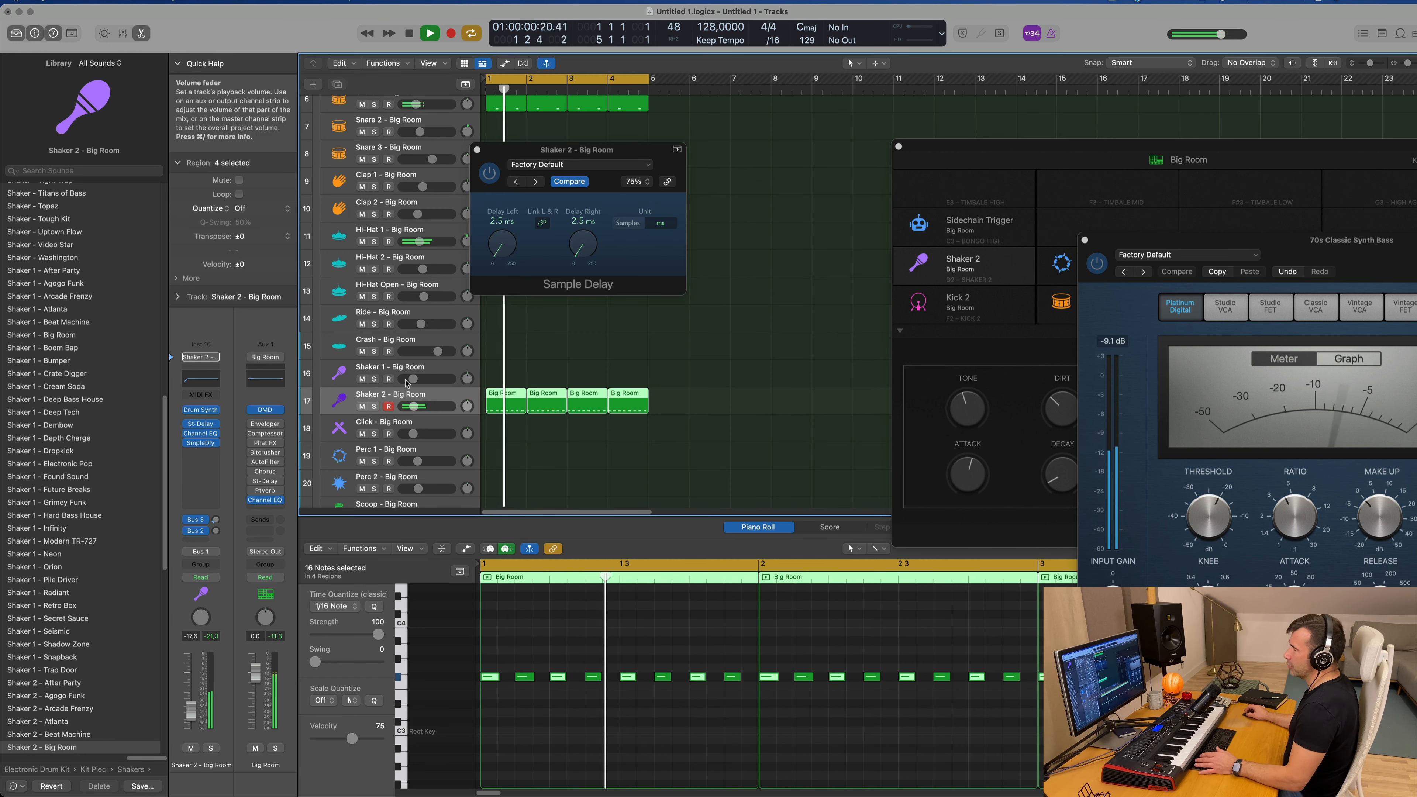
Step: Lower the Shaker 2 track volume to -21.0 dB and close the Sample Delay window
{"action": "left_click_drag", "start_coordinate": [190, 709], "coordinate": [190, 714]}
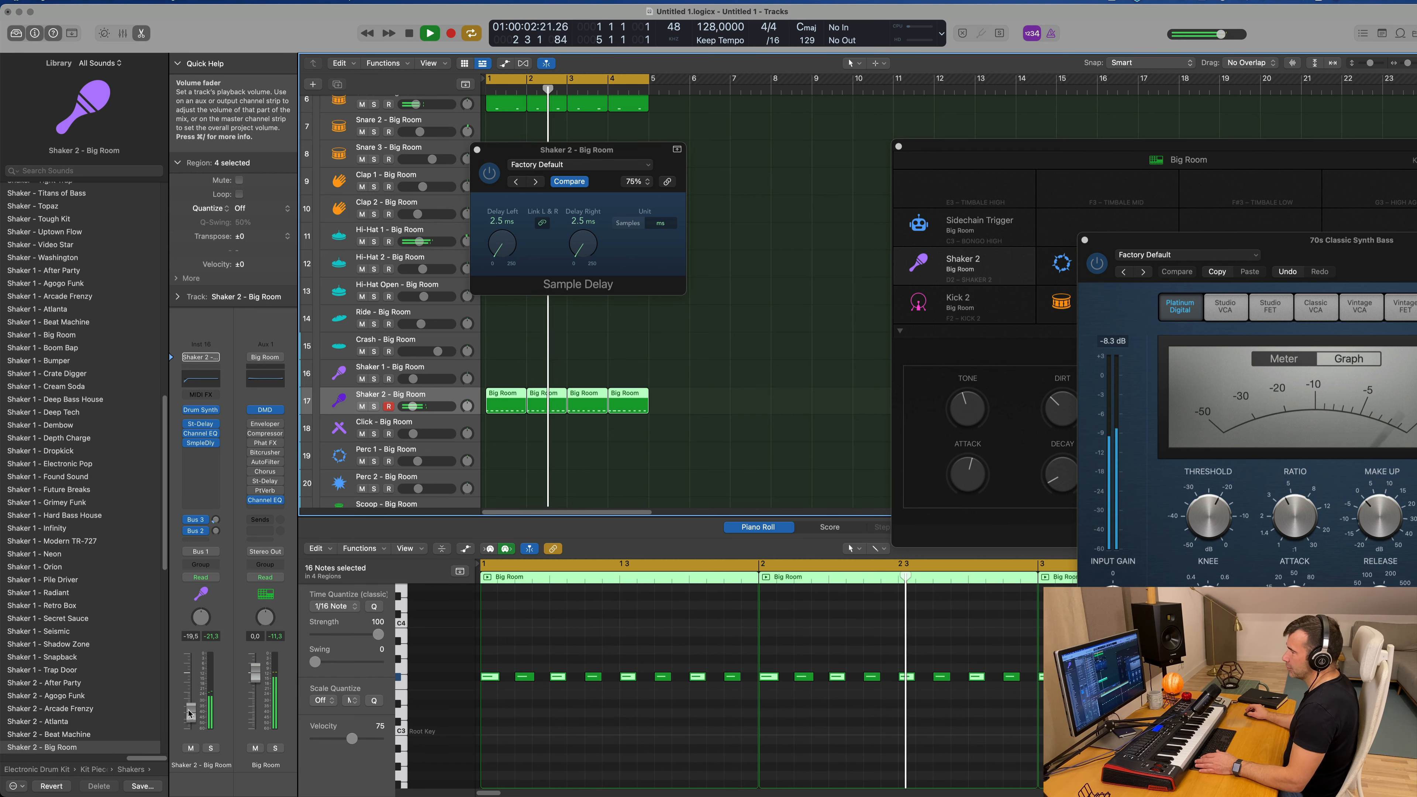
{"action": "left_click_drag", "start_coordinate": [481, 151], "coordinate": [551, 146]}
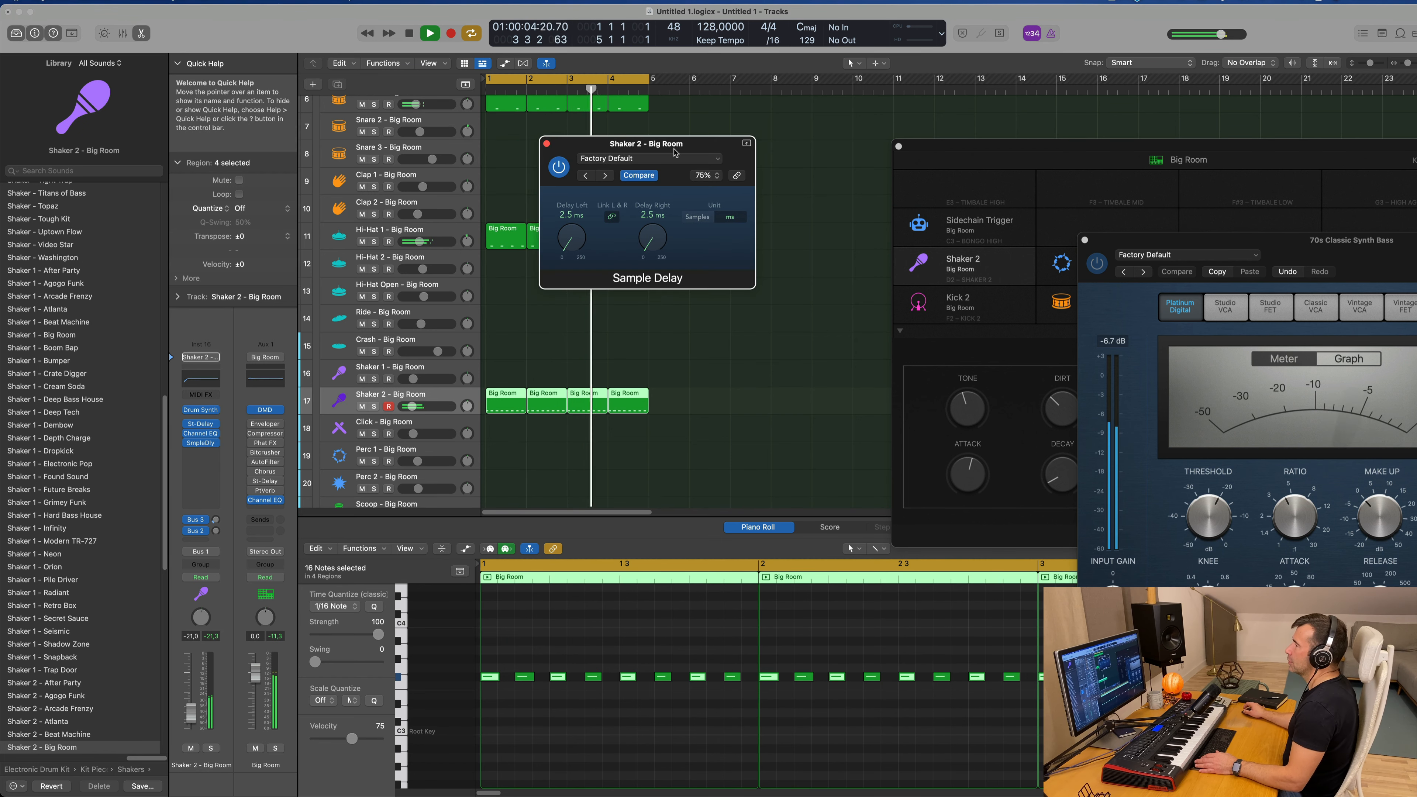
{"action": "left_click", "coordinate": [546, 143]}
Step: Open the Alchemy instrument of the 70s Classic Synth Bass track and adjust its Cutoff
{"action": "scroll", "coordinate": [546, 166], "scroll_direction": "up", "scroll_amount": 10}
{"action": "left_click", "coordinate": [541, 159]}
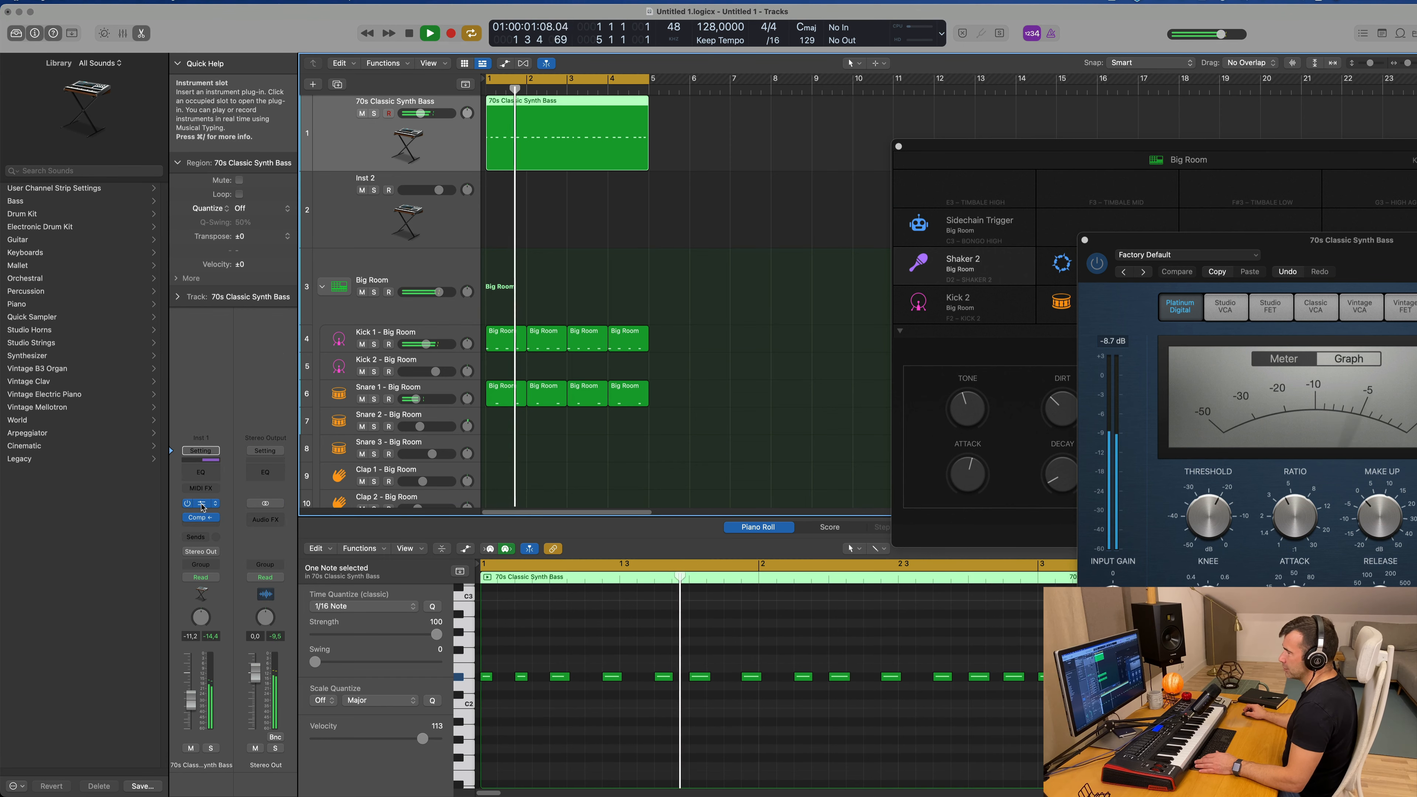
{"action": "left_click", "coordinate": [201, 503]}
{"action": "left_click_drag", "start_coordinate": [872, 212], "coordinate": [612, 170]}
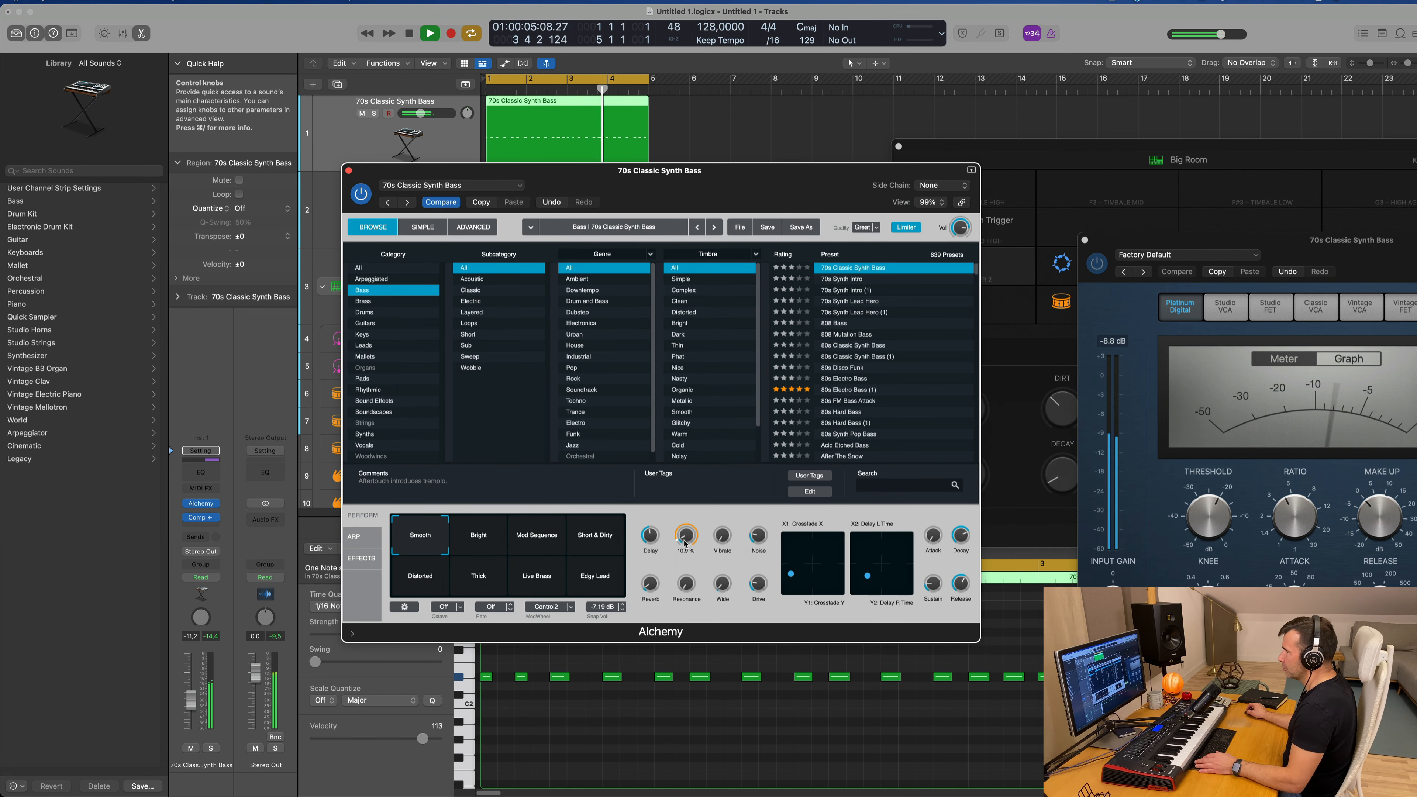
{"action": "left_click_drag", "start_coordinate": [685, 541], "coordinate": [685, 541]}
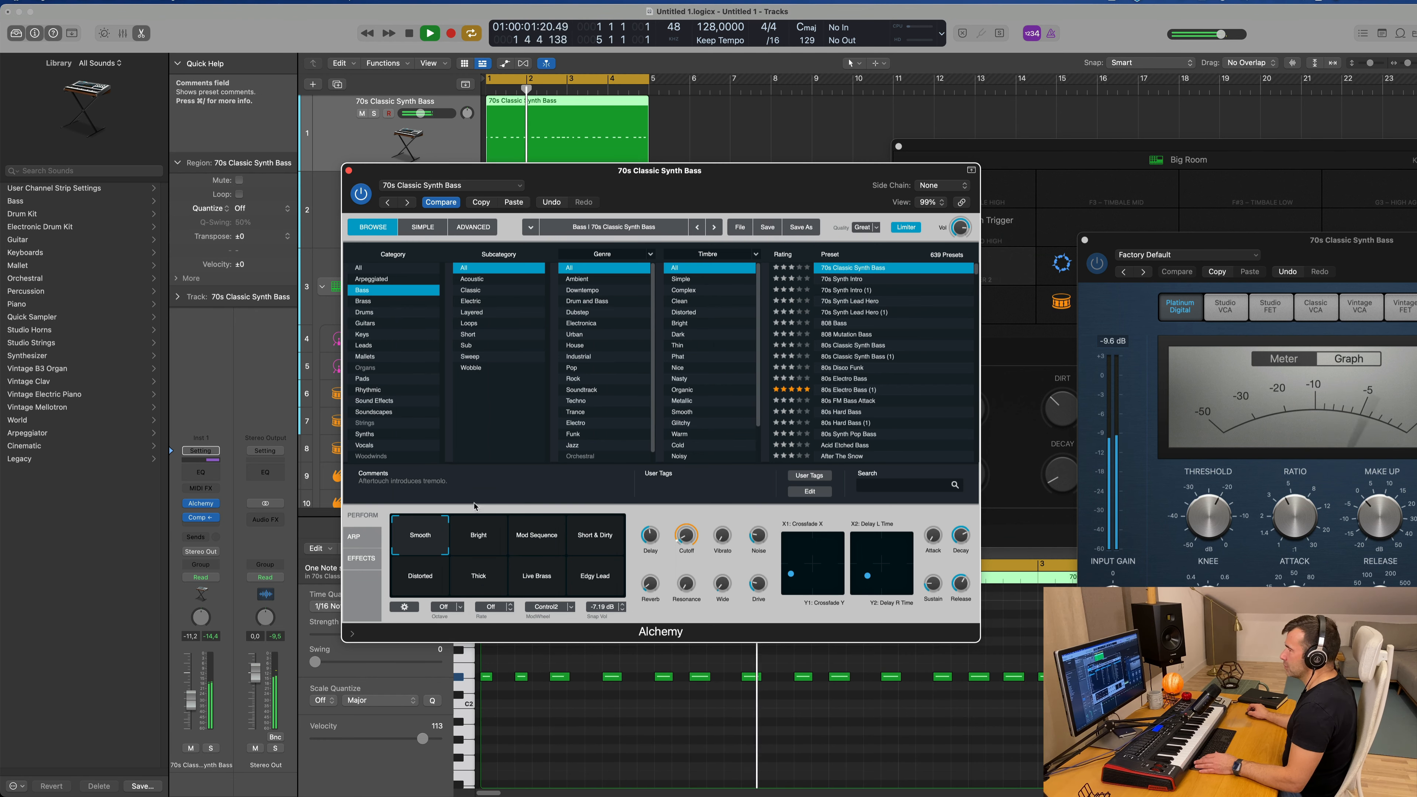
Step: Audition Alchemy's Bright, Mod Sequence, Short & Dirty, Distorted, Thick and Edgy Lead performance snapshots on the bassline
{"action": "left_click", "coordinate": [461, 537]}
{"action": "left_click", "coordinate": [537, 544]}
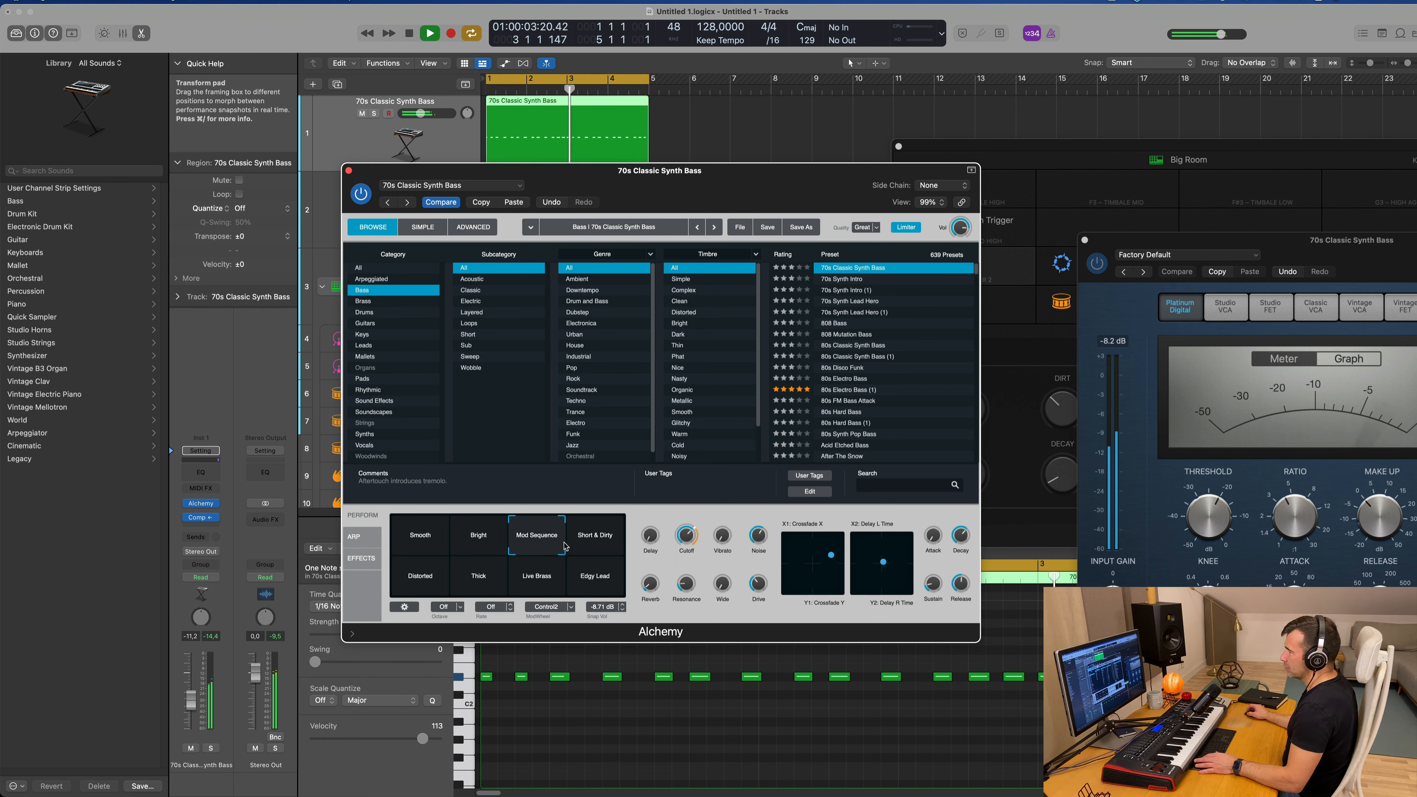
{"action": "left_click", "coordinate": [597, 545]}
{"action": "left_click", "coordinate": [449, 580]}
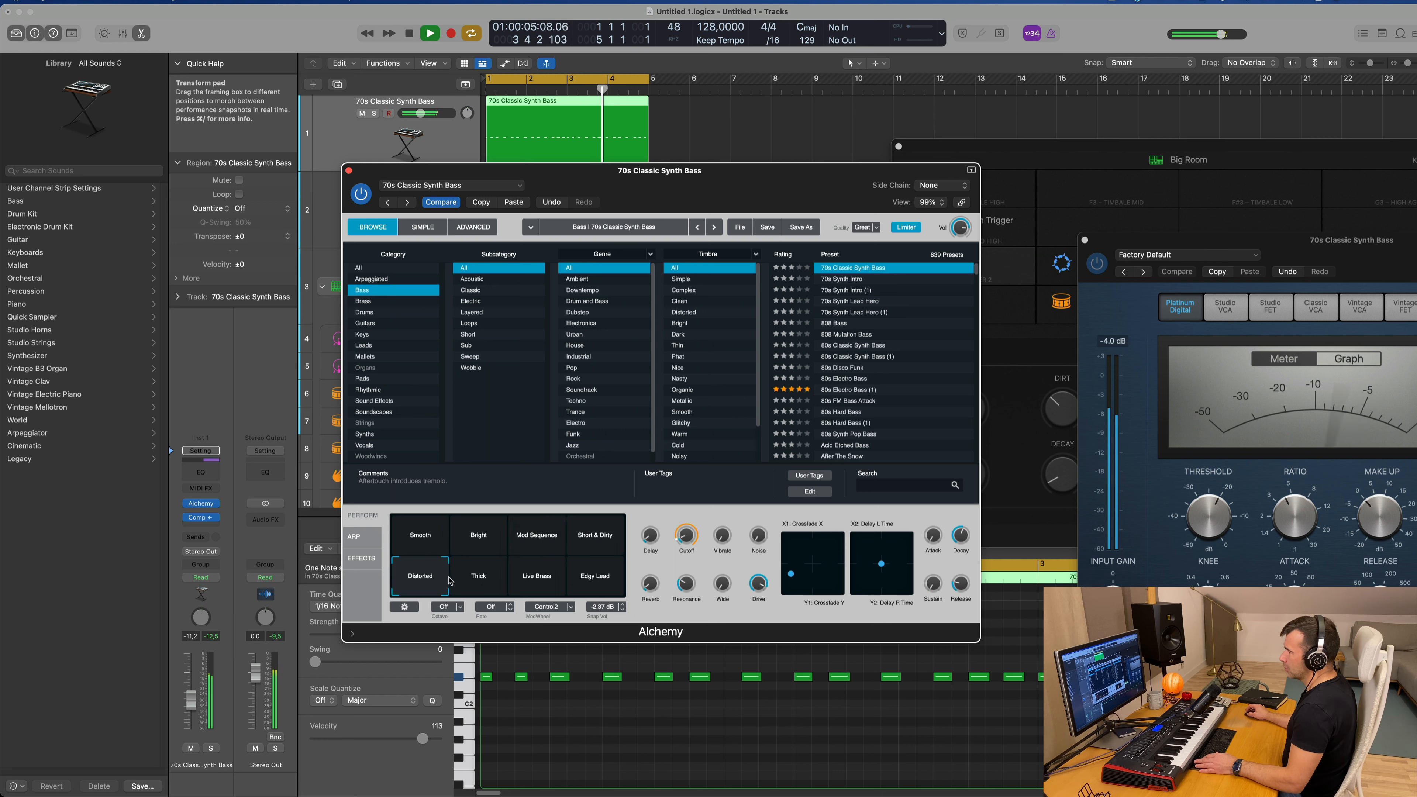
{"action": "left_click", "coordinate": [471, 580]}
{"action": "left_click", "coordinate": [594, 578]}
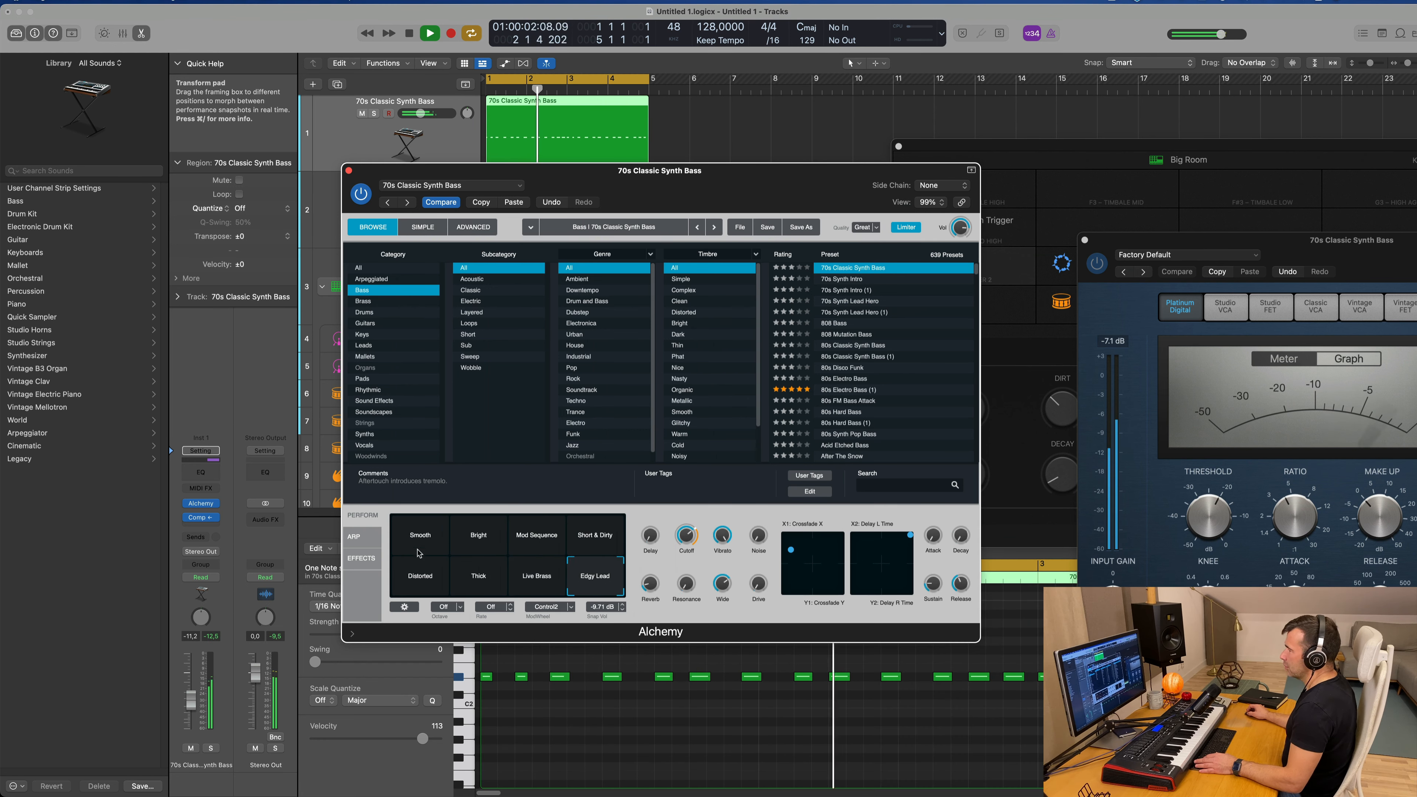
{"action": "left_click", "coordinate": [508, 203]}
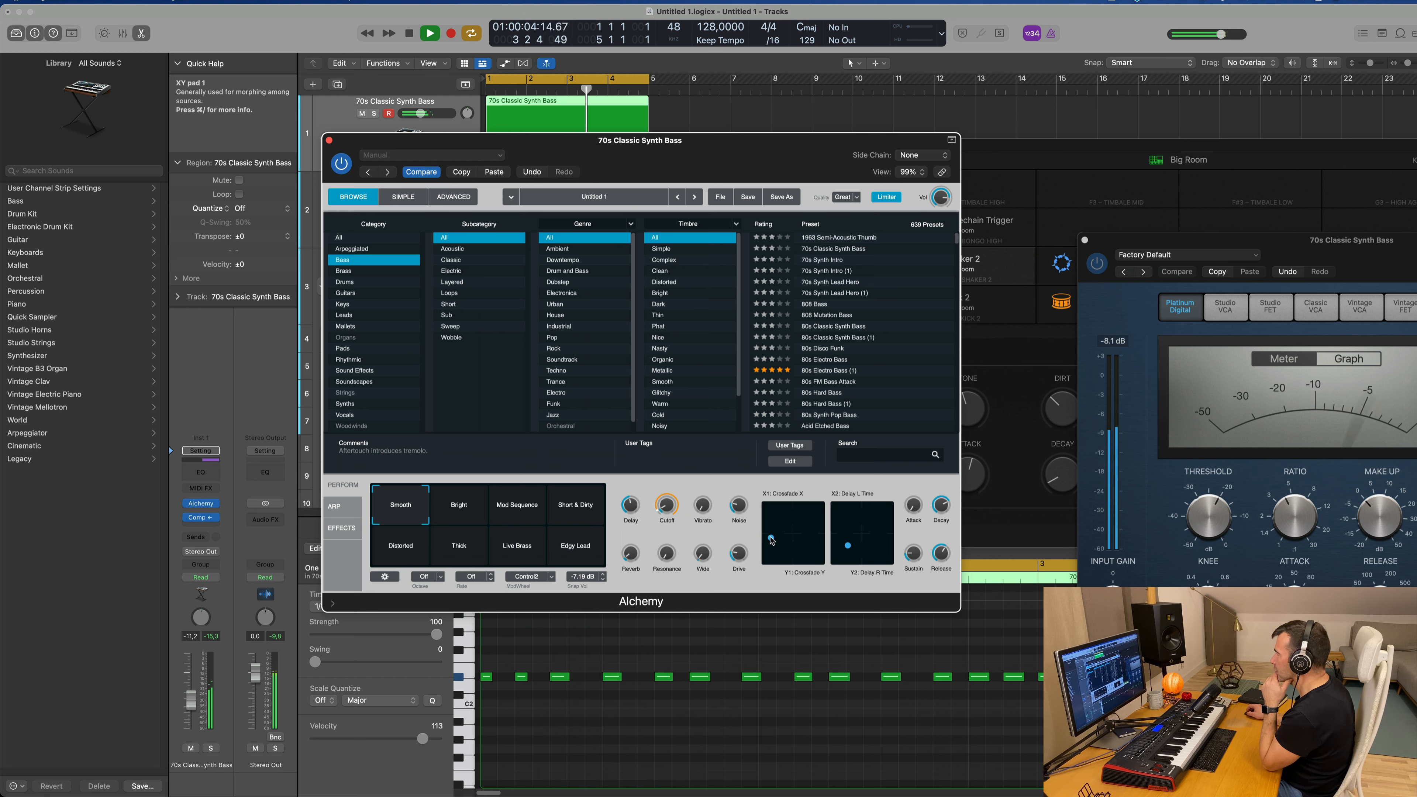
Step: Adjust the delay time point on Alchemy's second XY pad for the bass and close the instrument
{"action": "left_click_drag", "start_coordinate": [845, 543], "coordinate": [856, 541]}
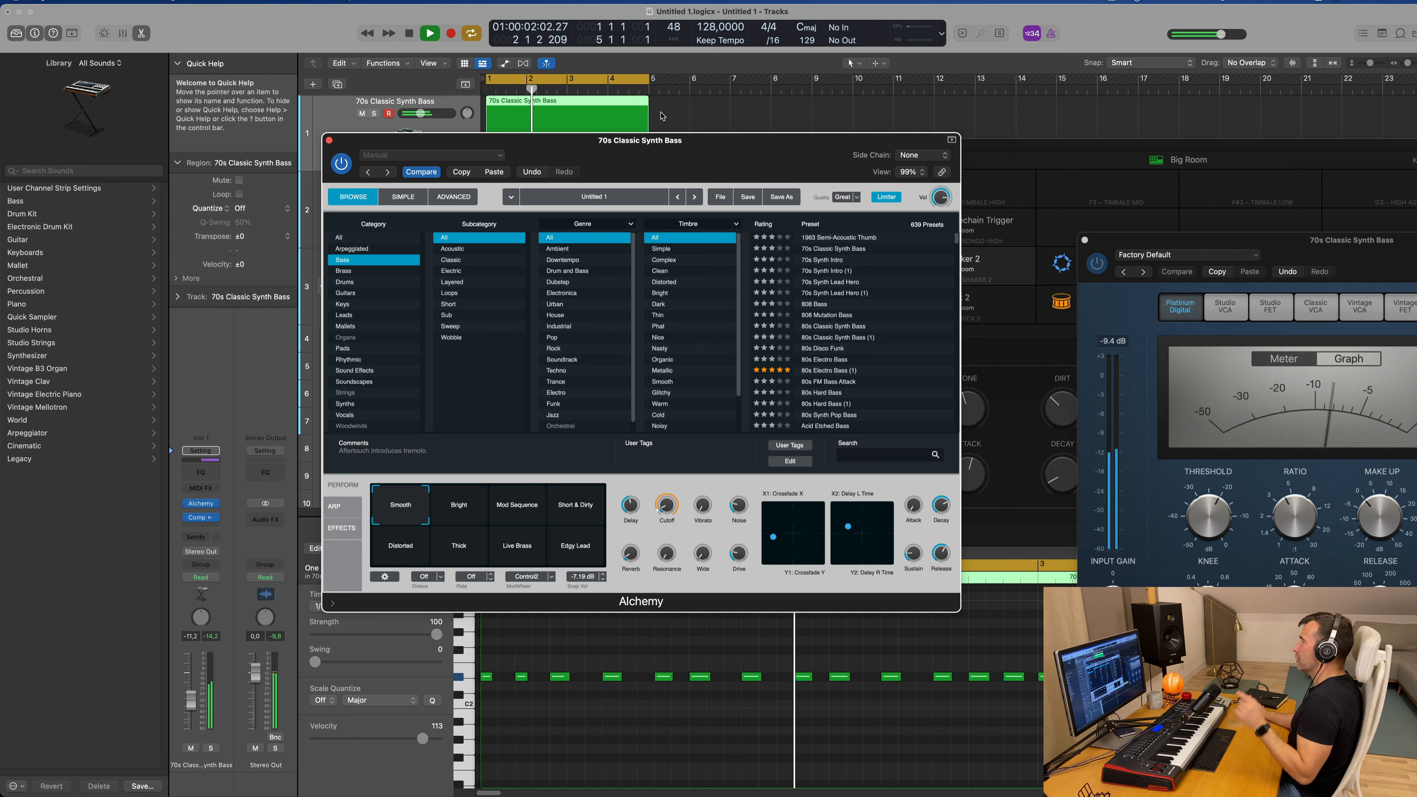
{"action": "left_click_drag", "start_coordinate": [735, 156], "coordinate": [758, 150]}
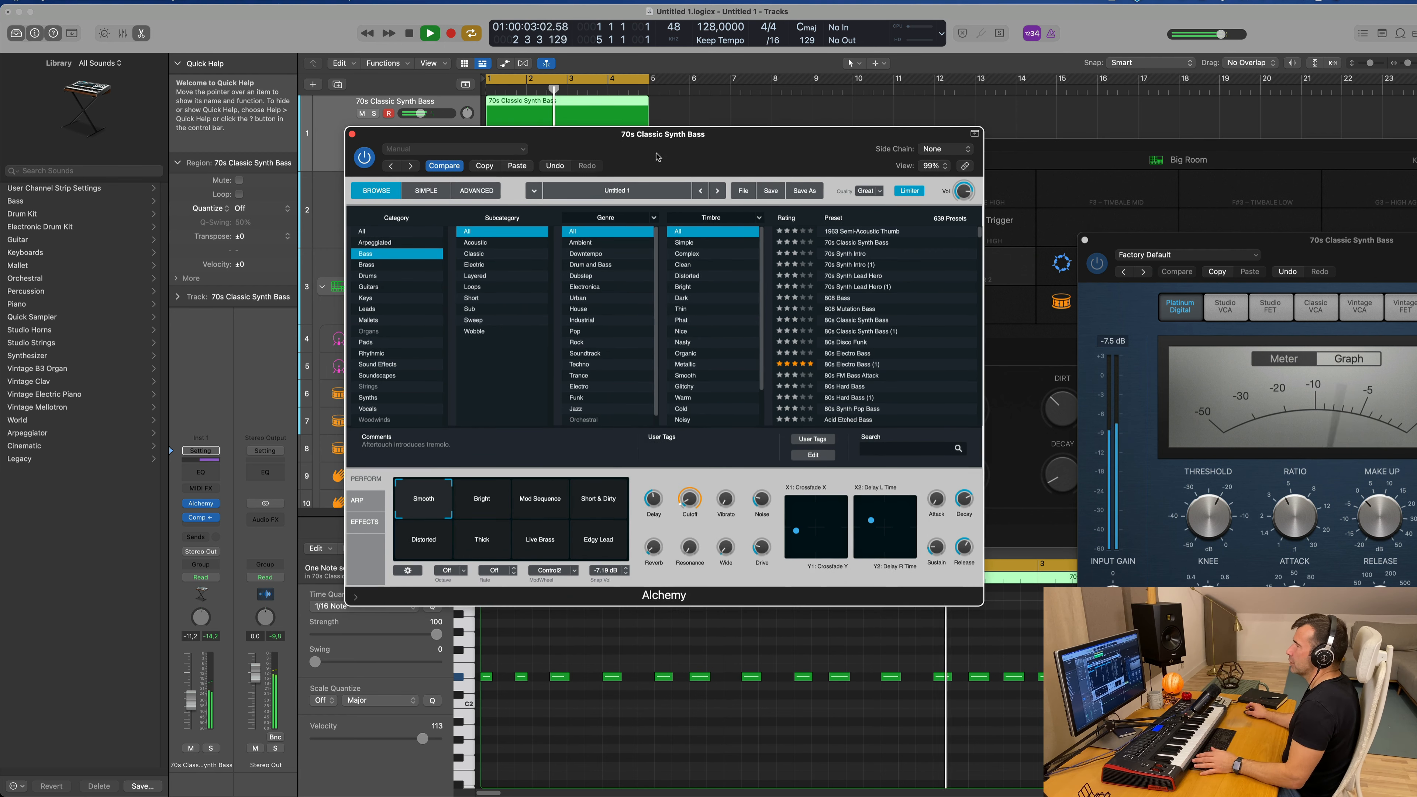
{"action": "left_click", "coordinate": [352, 134]}
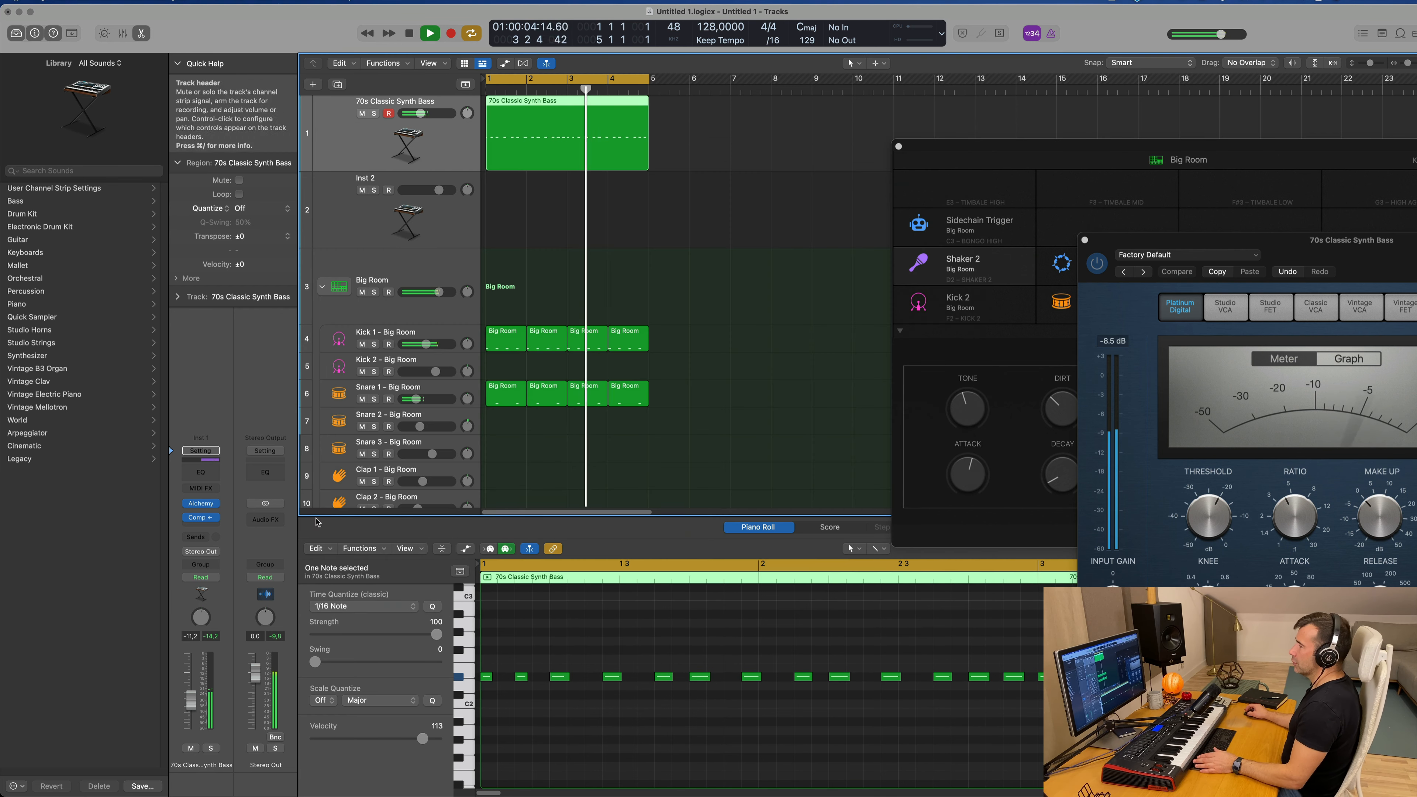
Step: Insert a Vintage Tube EQ after the Compressor on the 70s Classic Synth Bass track
{"action": "left_click", "coordinate": [209, 527]}
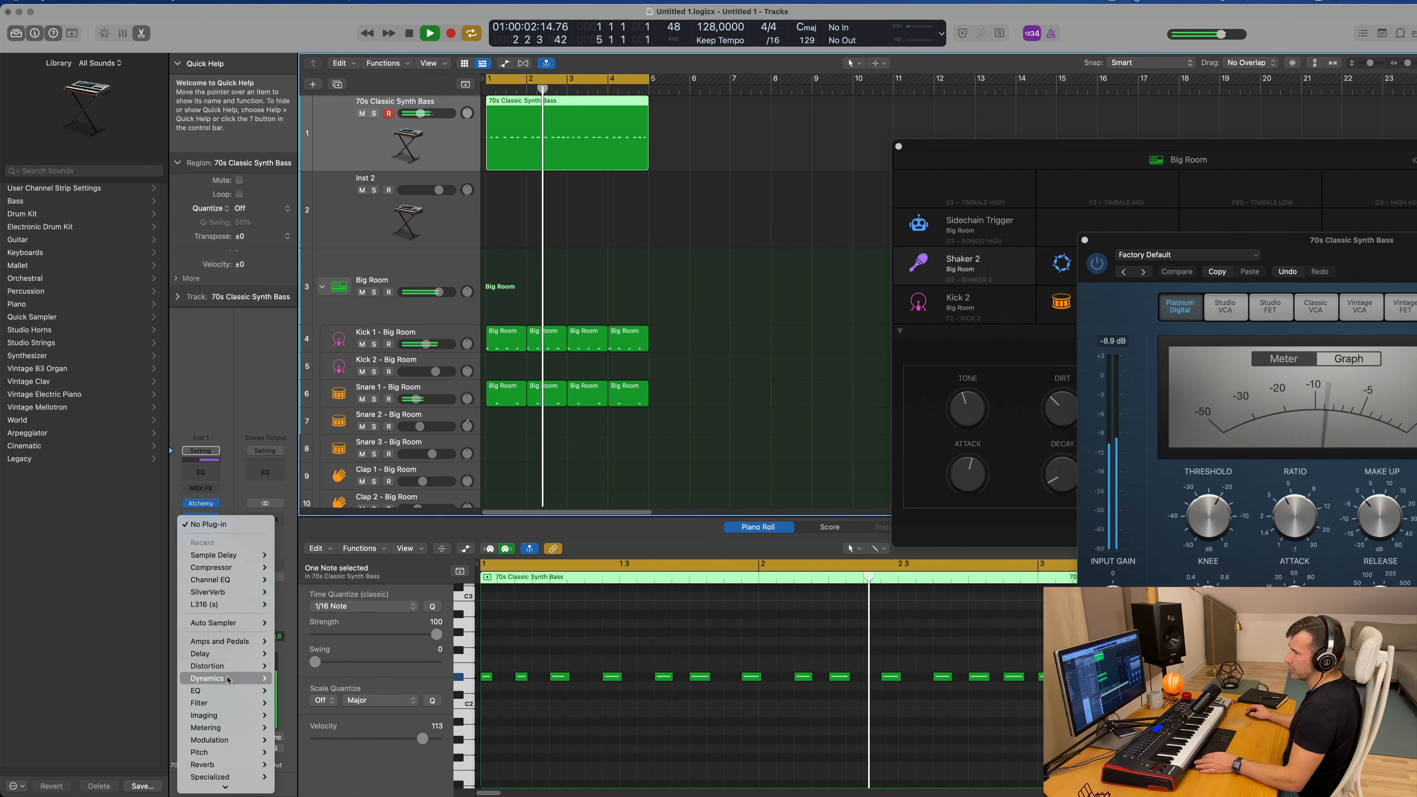
{"action": "mouse_move", "coordinate": [231, 692]}
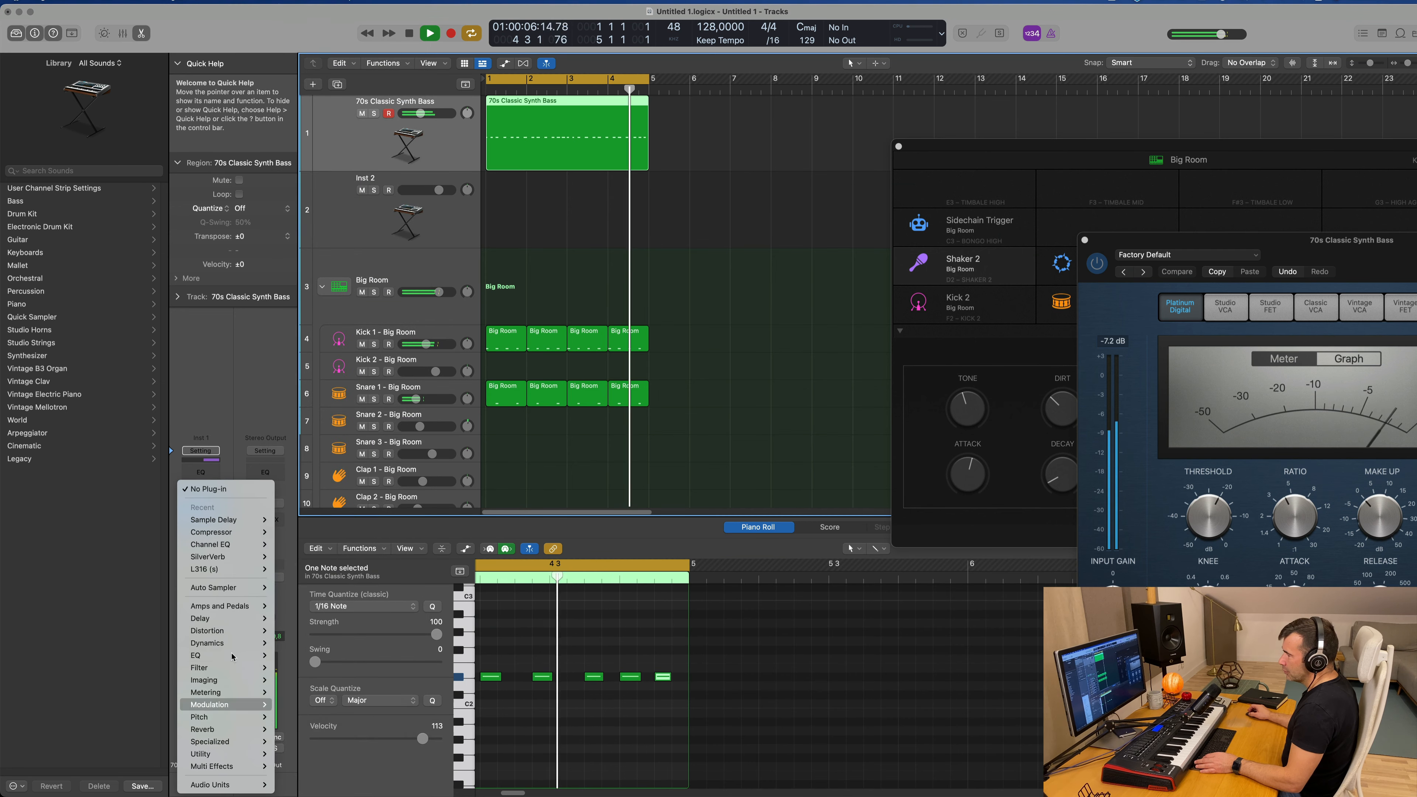
{"action": "mouse_move", "coordinate": [231, 656]}
{"action": "mouse_move", "coordinate": [333, 786]}
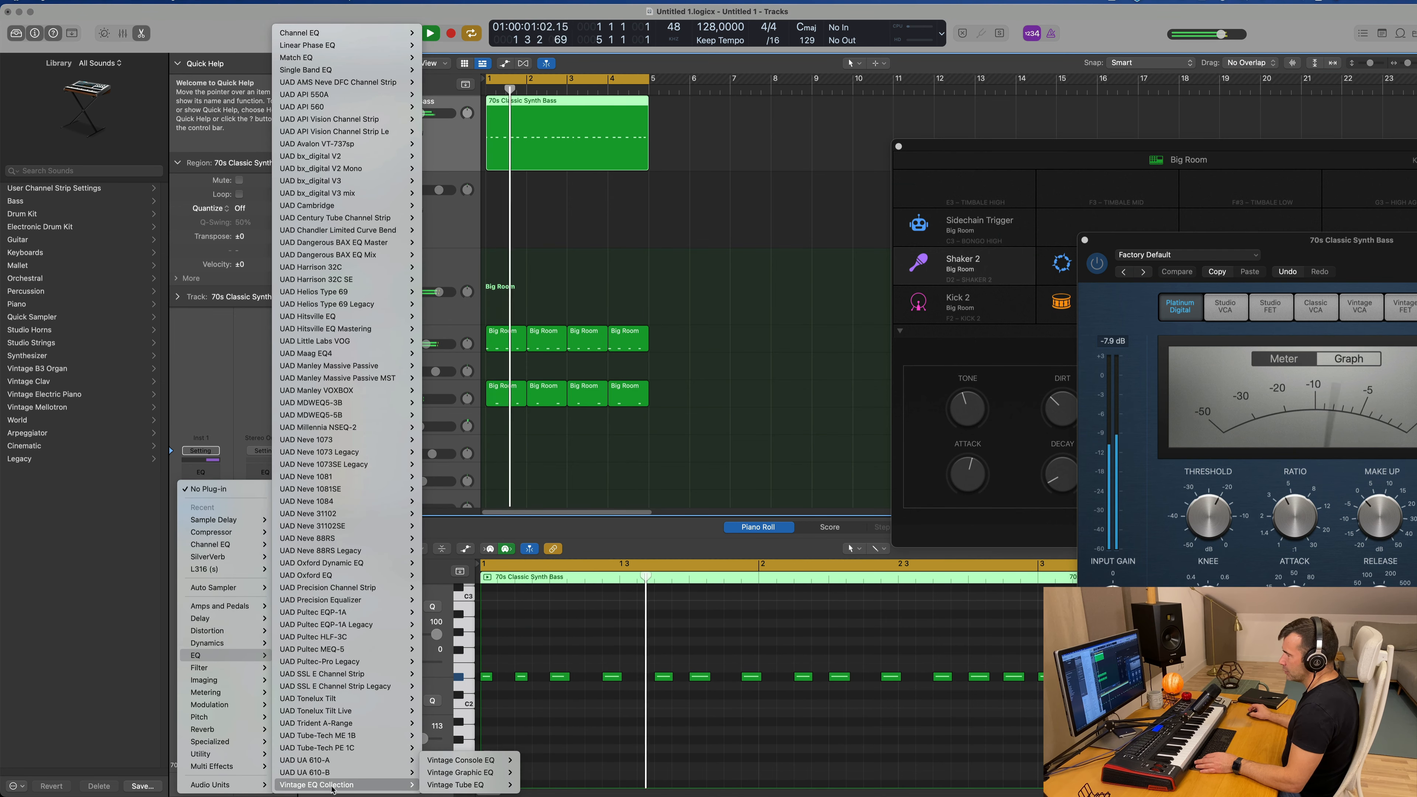
{"action": "mouse_move", "coordinate": [469, 785]}
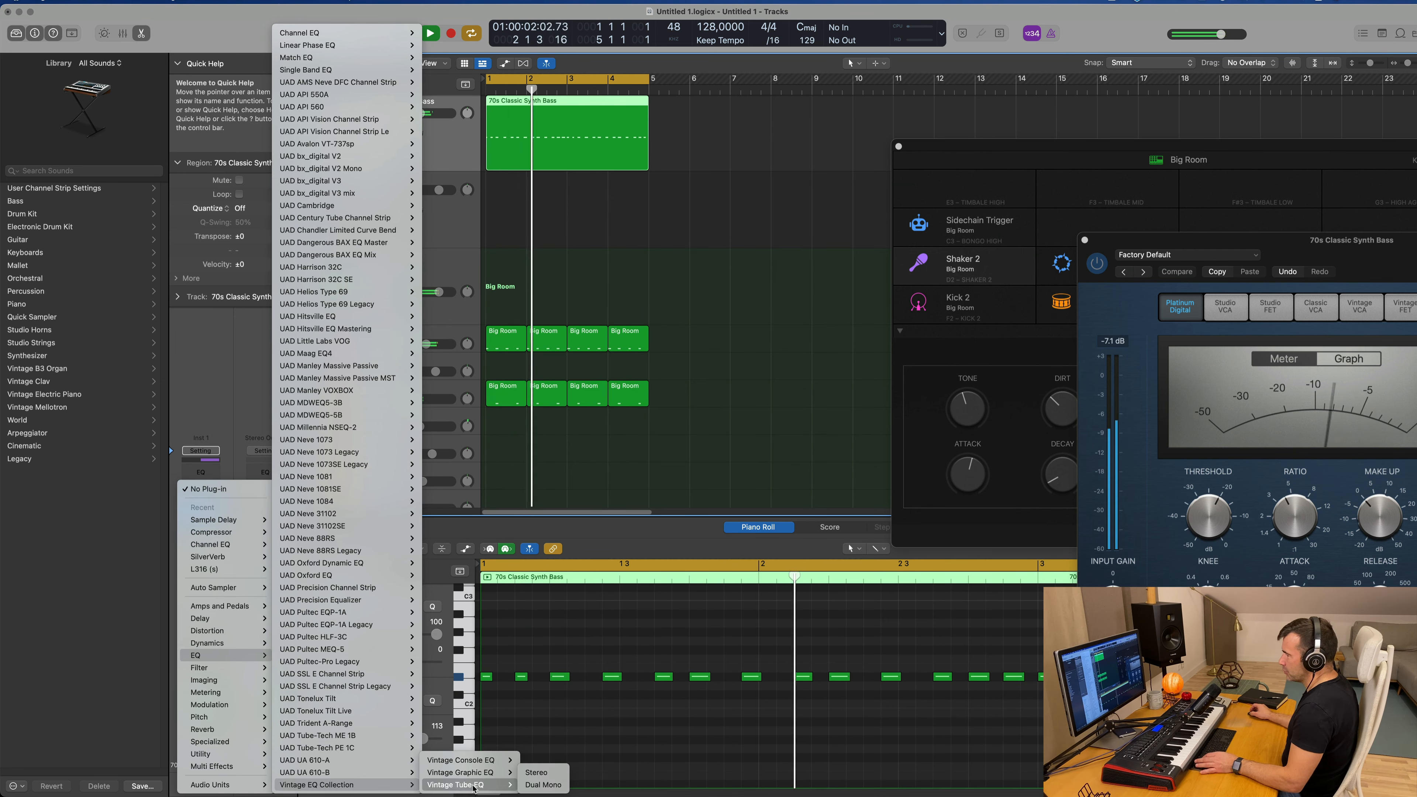
{"action": "left_click", "coordinate": [538, 782]}
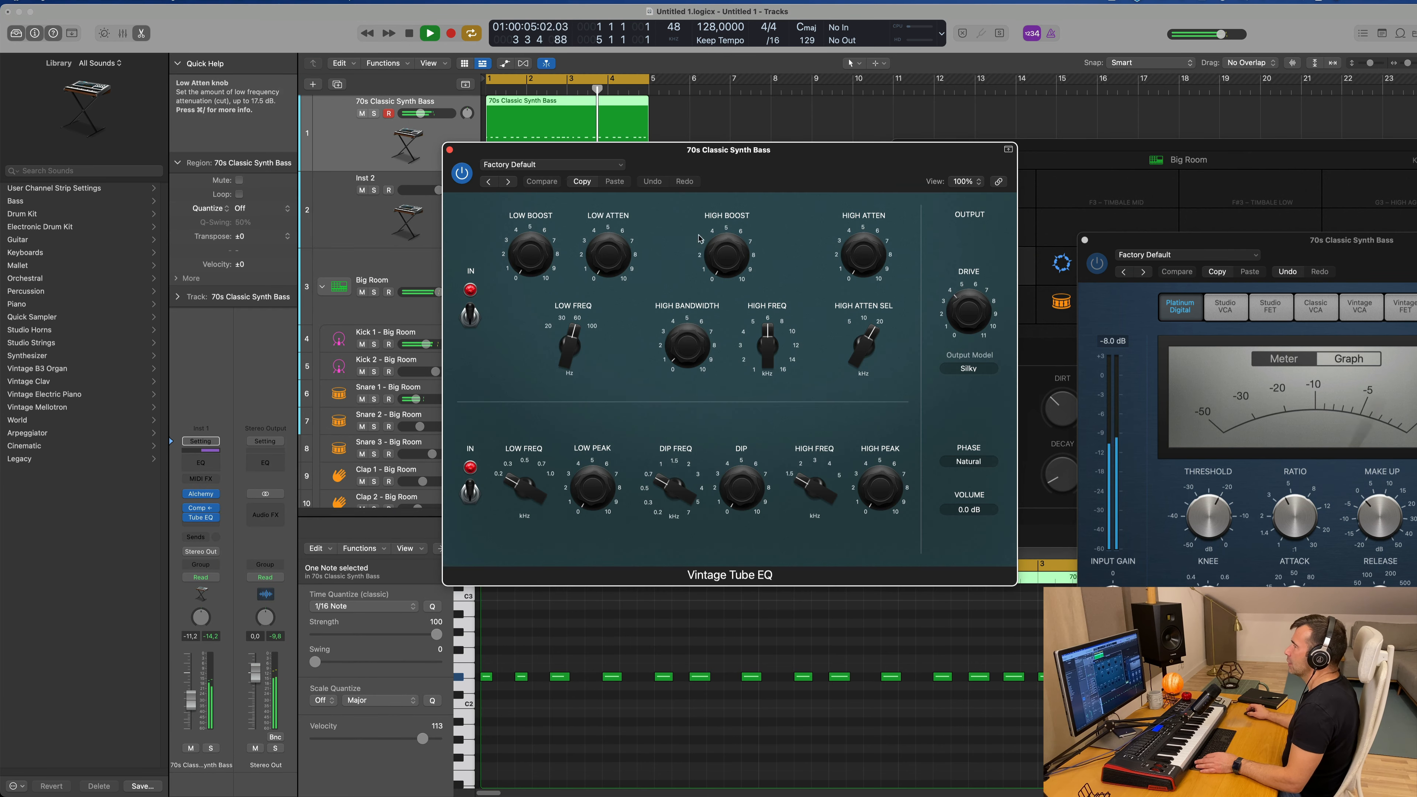
Step: Load the Big Synth preset in the Vintage Tube EQ and close its window
{"action": "left_click", "coordinate": [558, 164]}
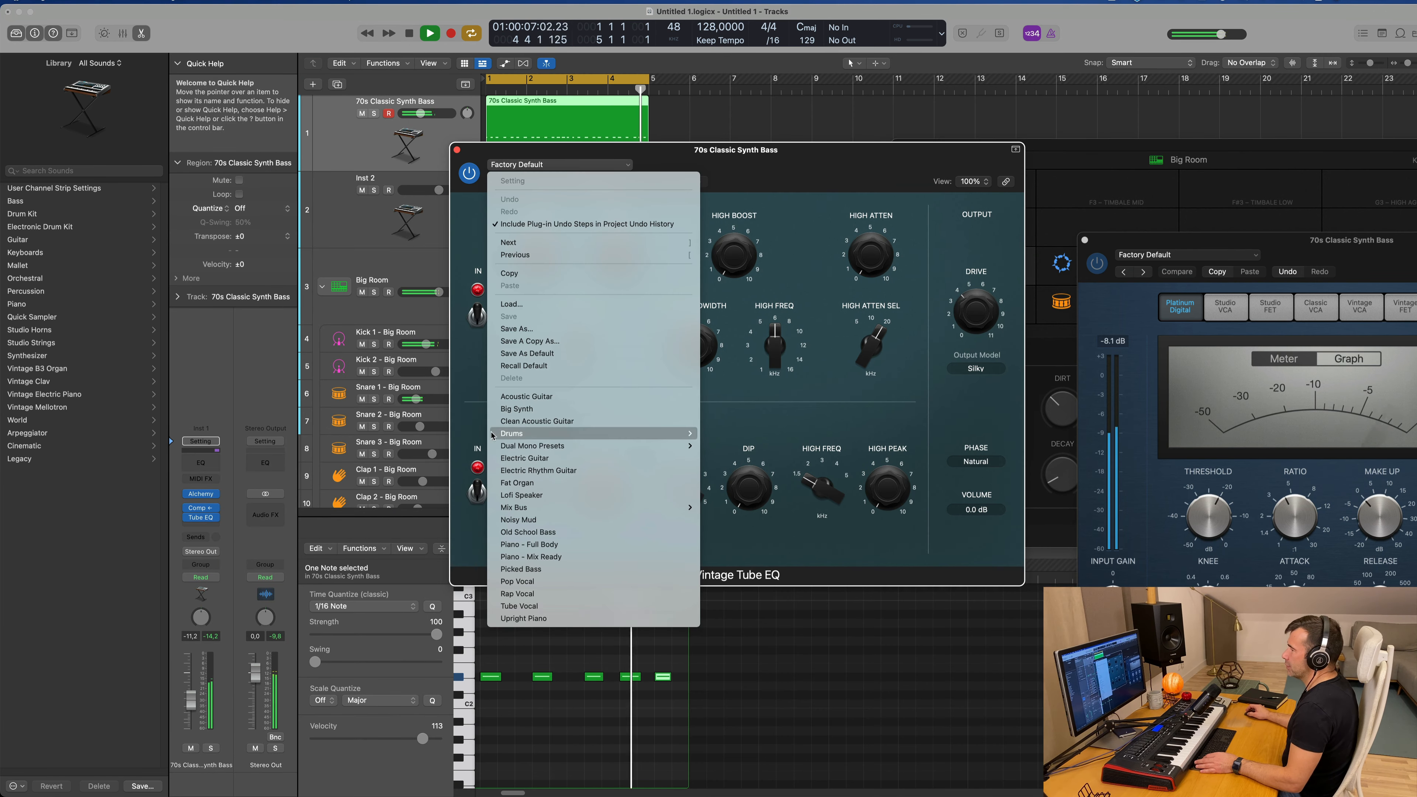
{"action": "left_click", "coordinate": [545, 412]}
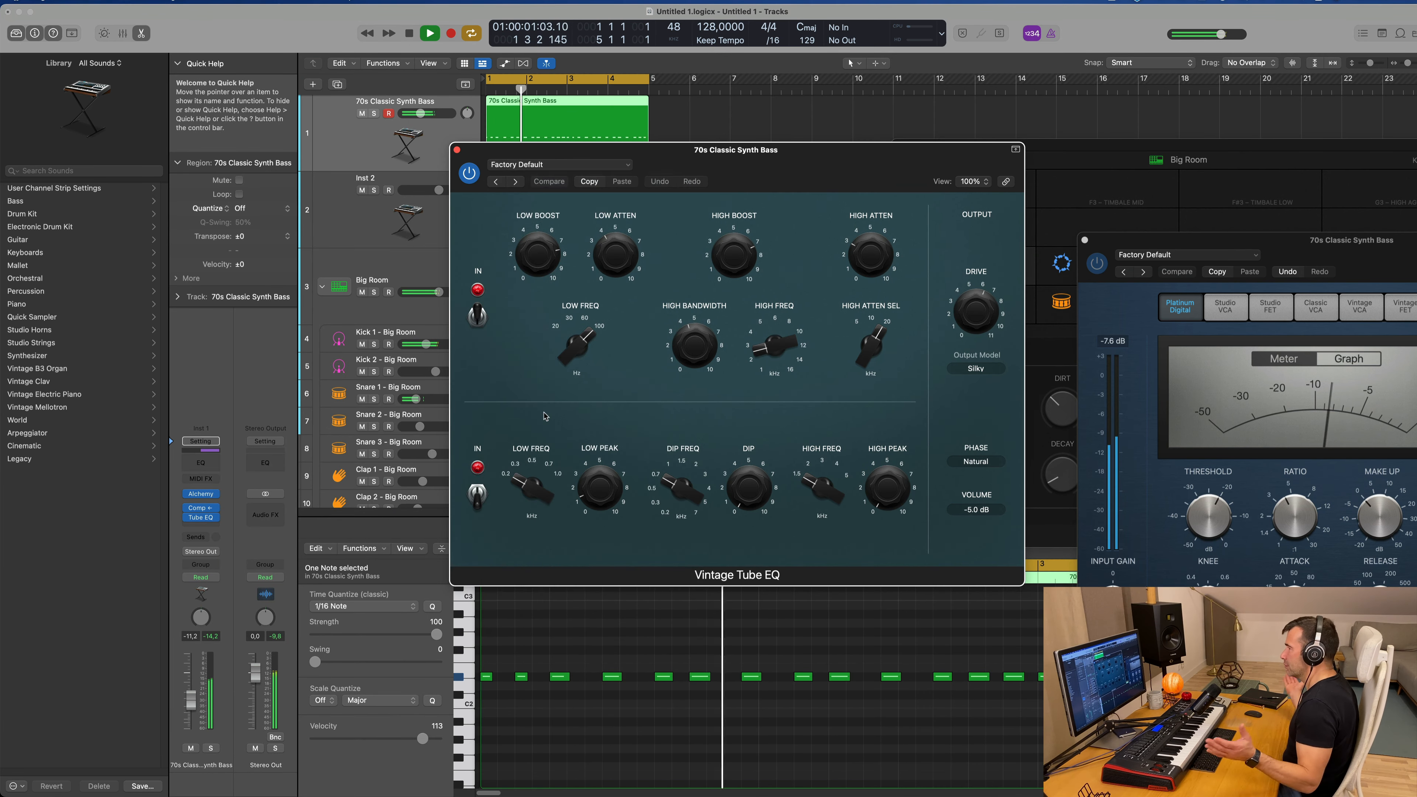
{"action": "left_click_drag", "start_coordinate": [790, 157], "coordinate": [776, 162]}
{"action": "left_click", "coordinate": [450, 150]}
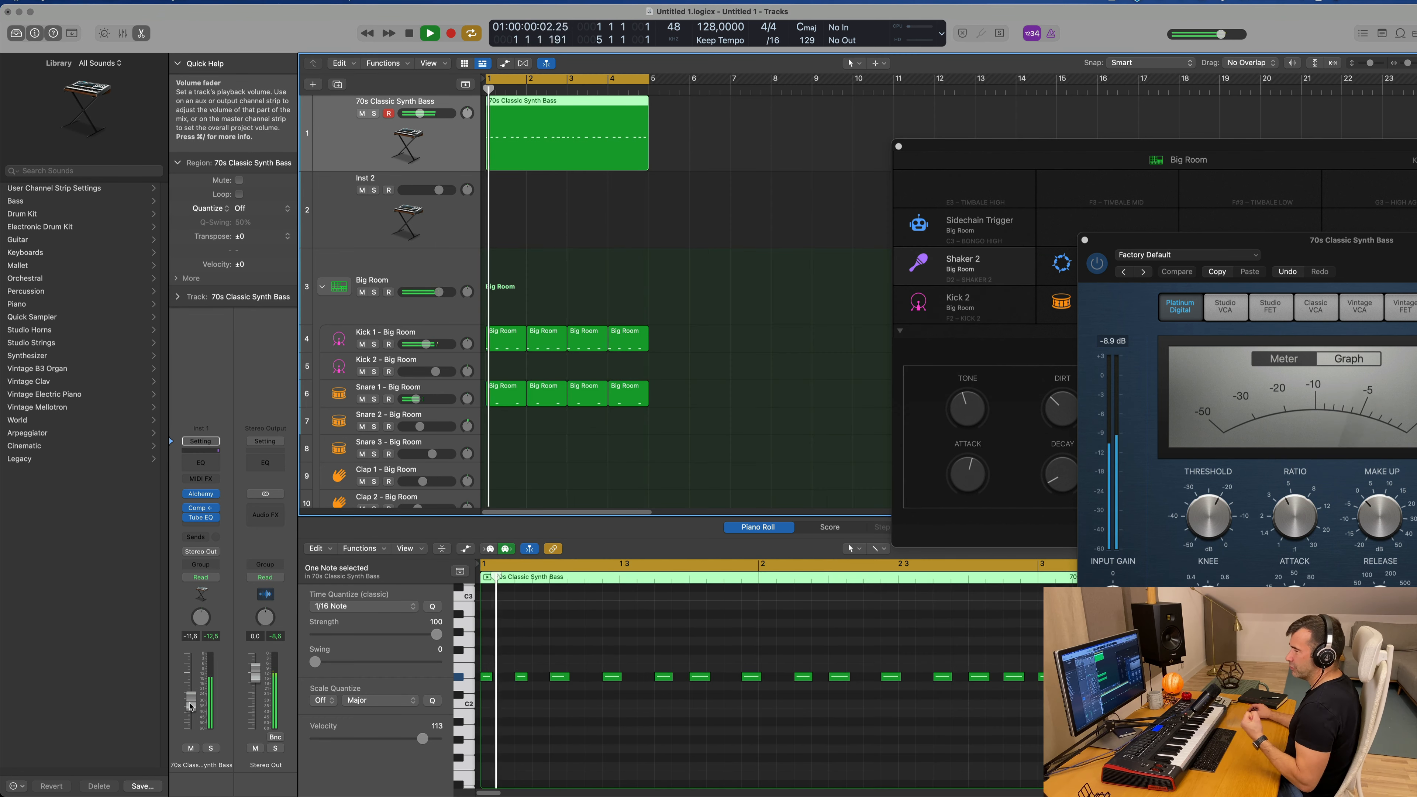
Step: Lower the 70s Classic Synth Bass volume to -12.2 dB and move its Compressor below the Vintage Tube EQ
{"action": "left_click_drag", "start_coordinate": [190, 707], "coordinate": [189, 708]}
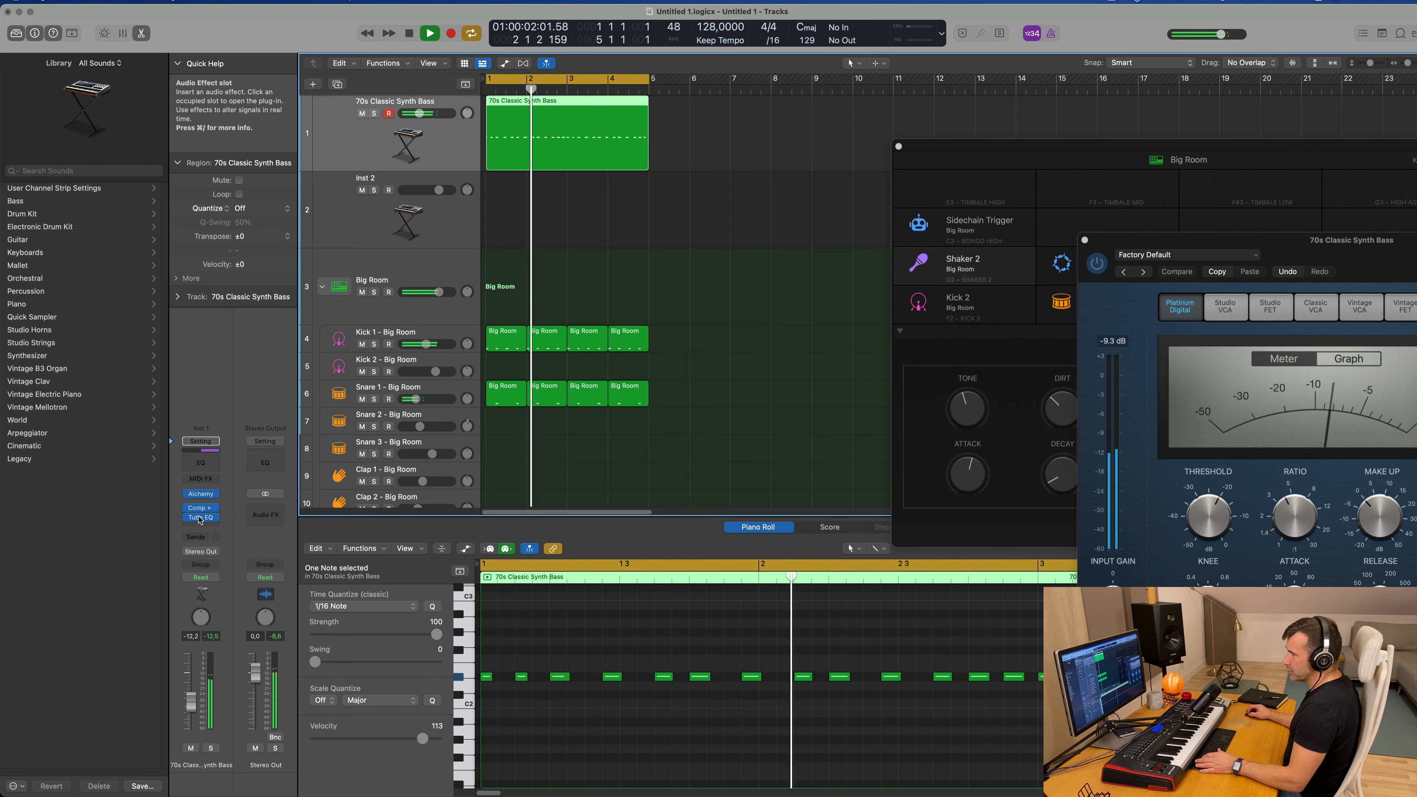
{"action": "left_click_drag", "start_coordinate": [201, 510], "coordinate": [203, 524]}
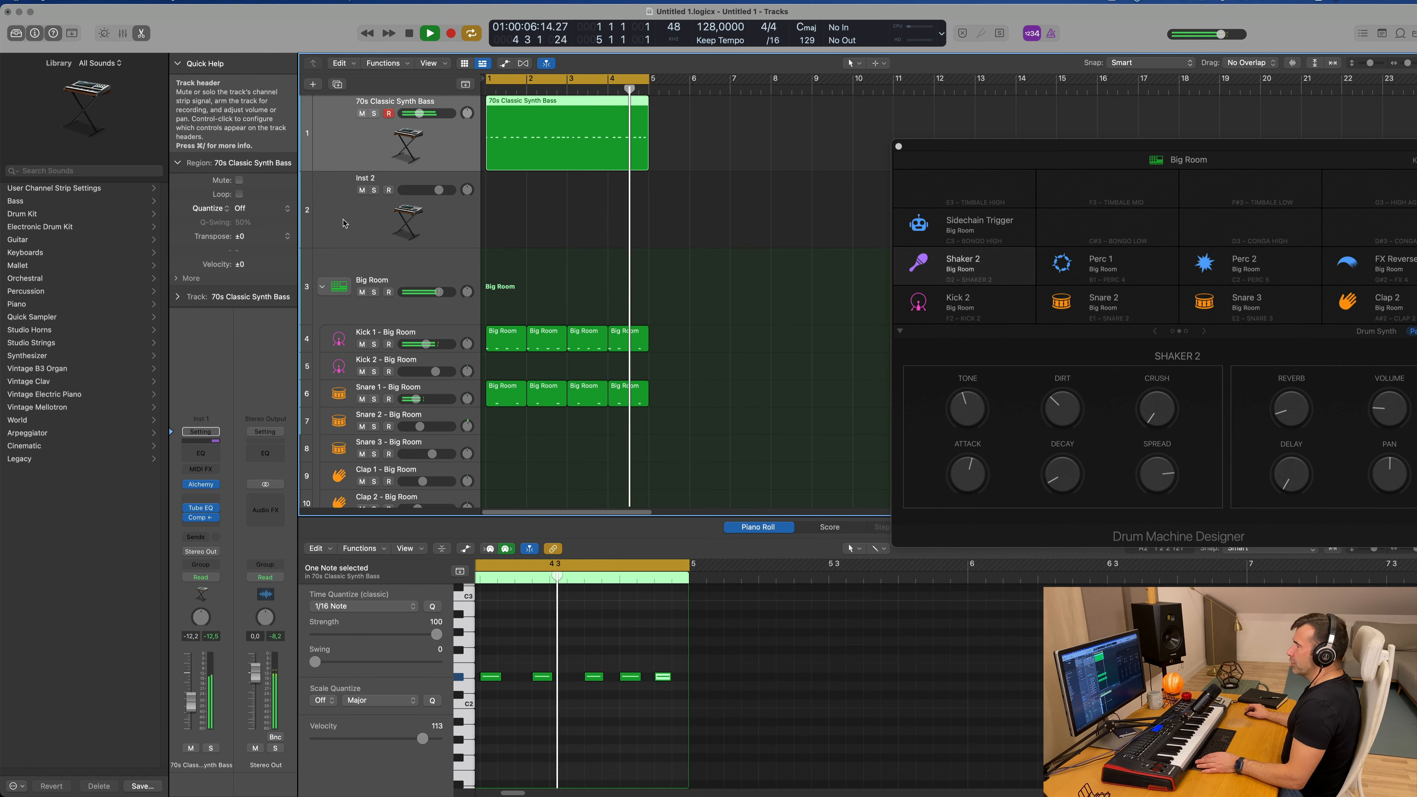
Step: Select the Inst 2 track and add a send to Bus 5
{"action": "key", "text": "Down"}
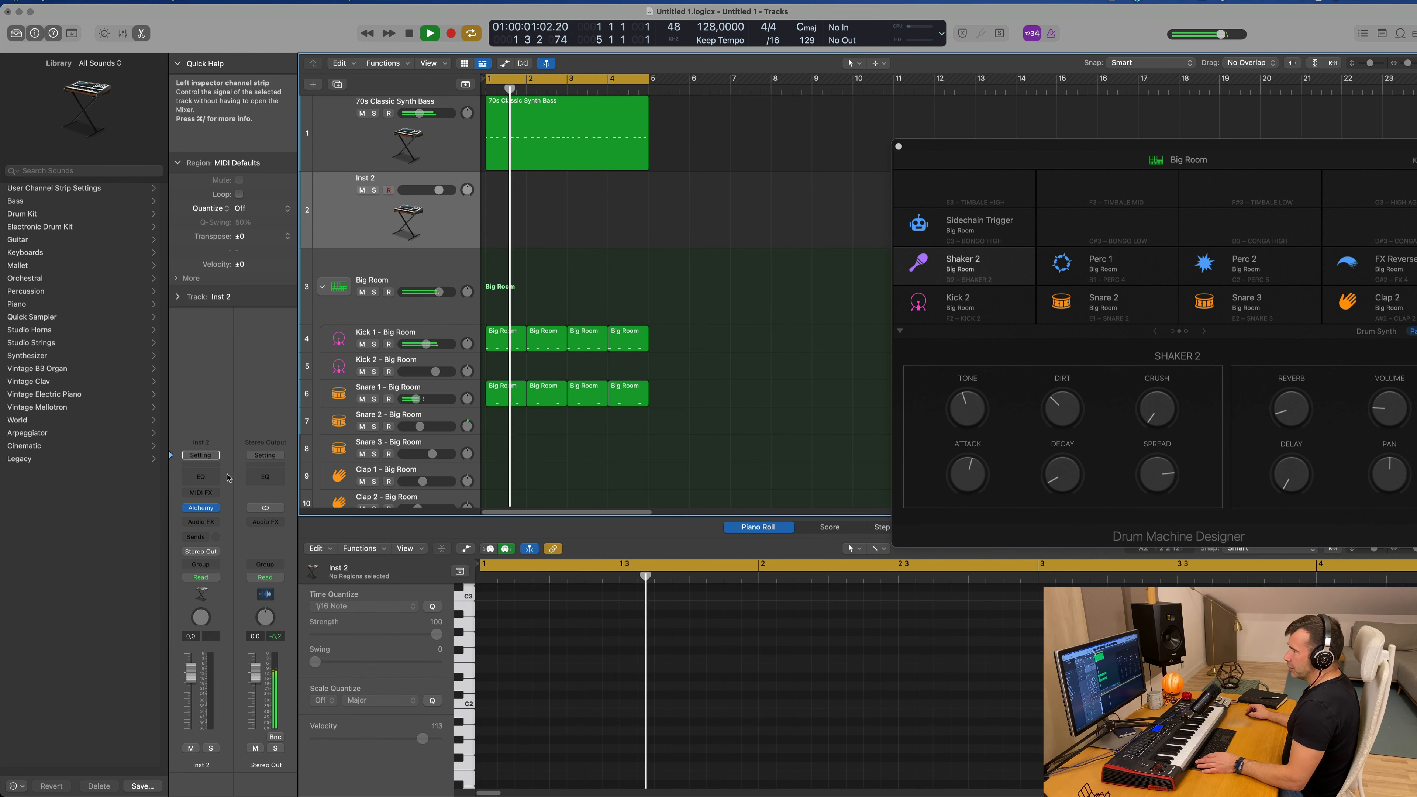
{"action": "left_click", "coordinate": [197, 536]}
{"action": "mouse_move", "coordinate": [207, 558]}
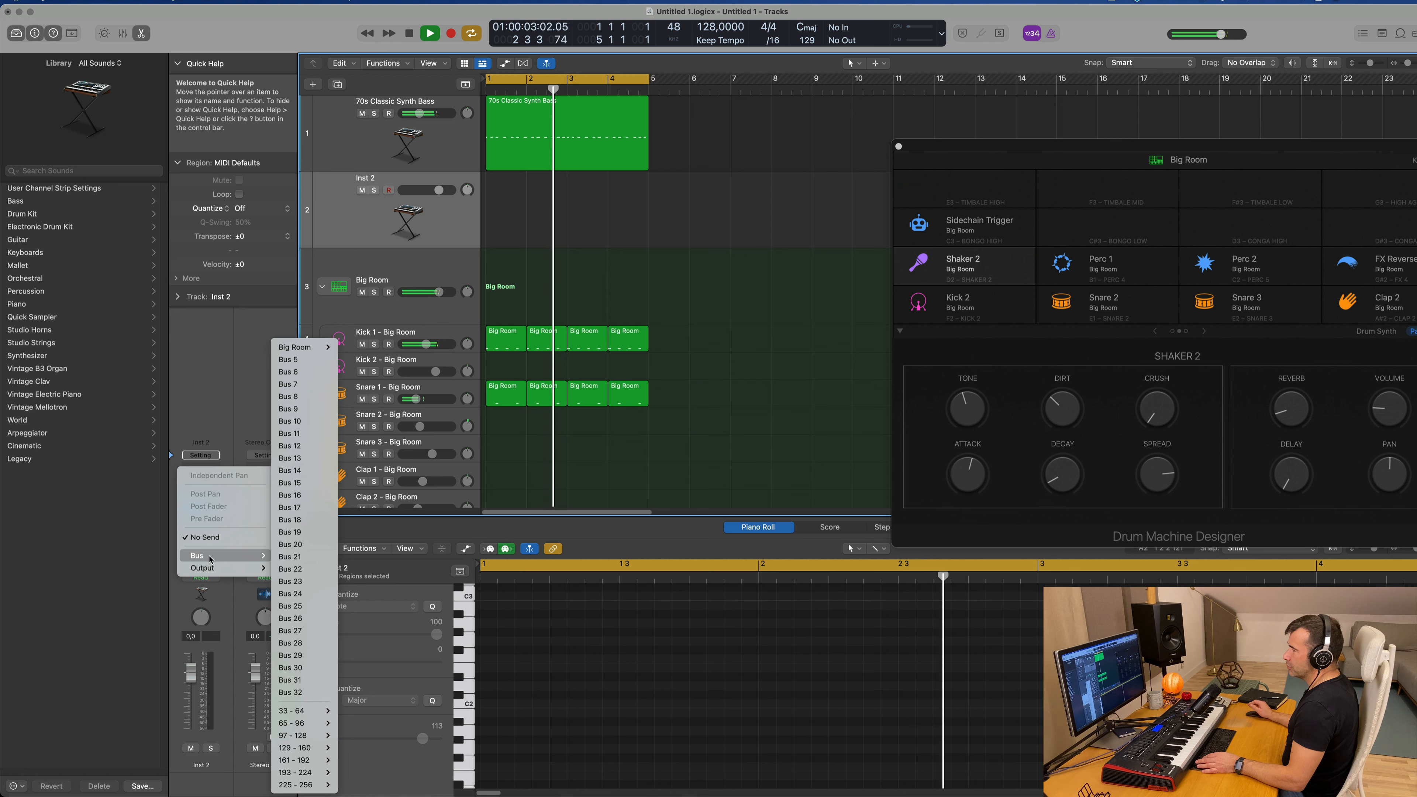
{"action": "left_click", "coordinate": [298, 360]}
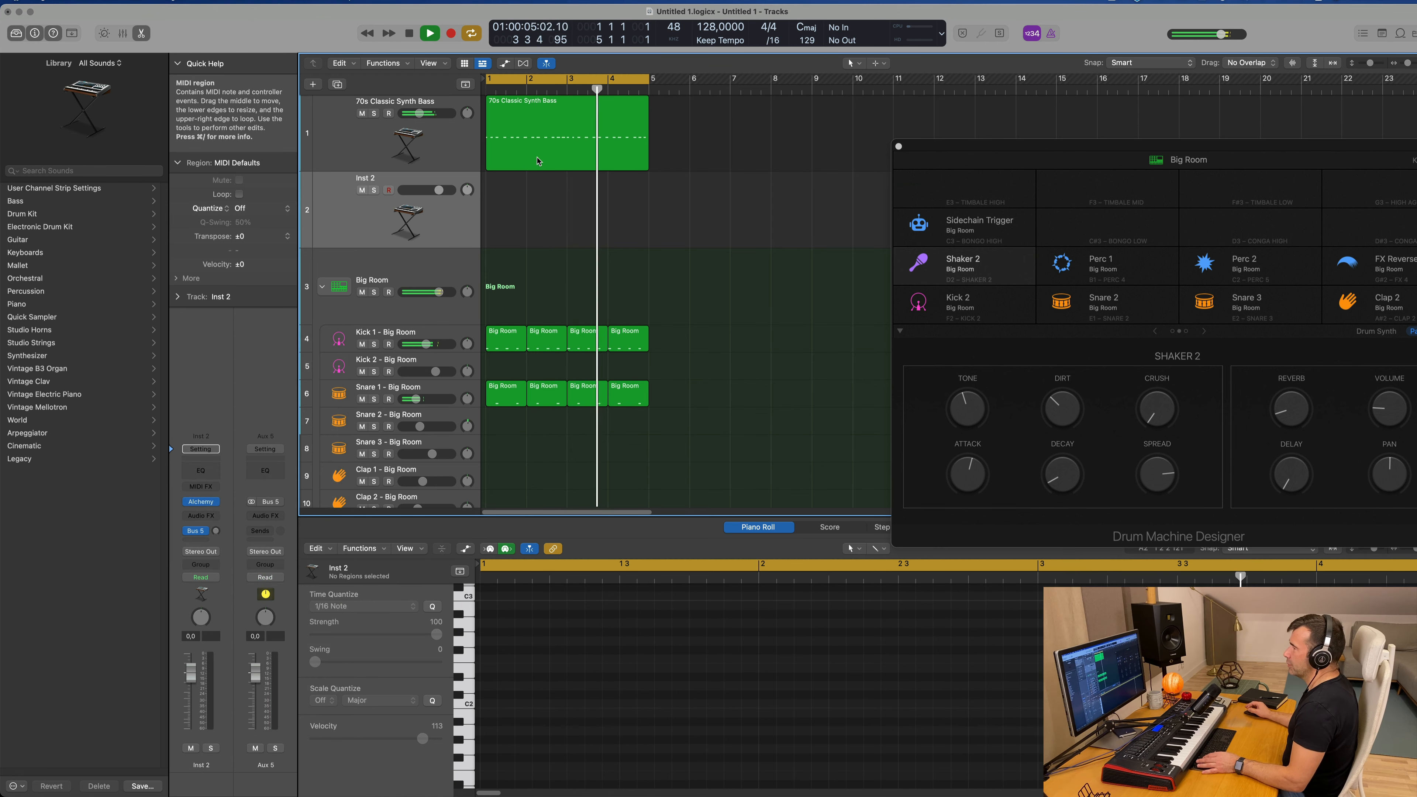
Step: Insert a stereo SilverVerb as the first audio effect on the Aux 5 channel
{"action": "left_click", "coordinate": [267, 516]}
{"action": "mouse_move", "coordinate": [285, 596]}
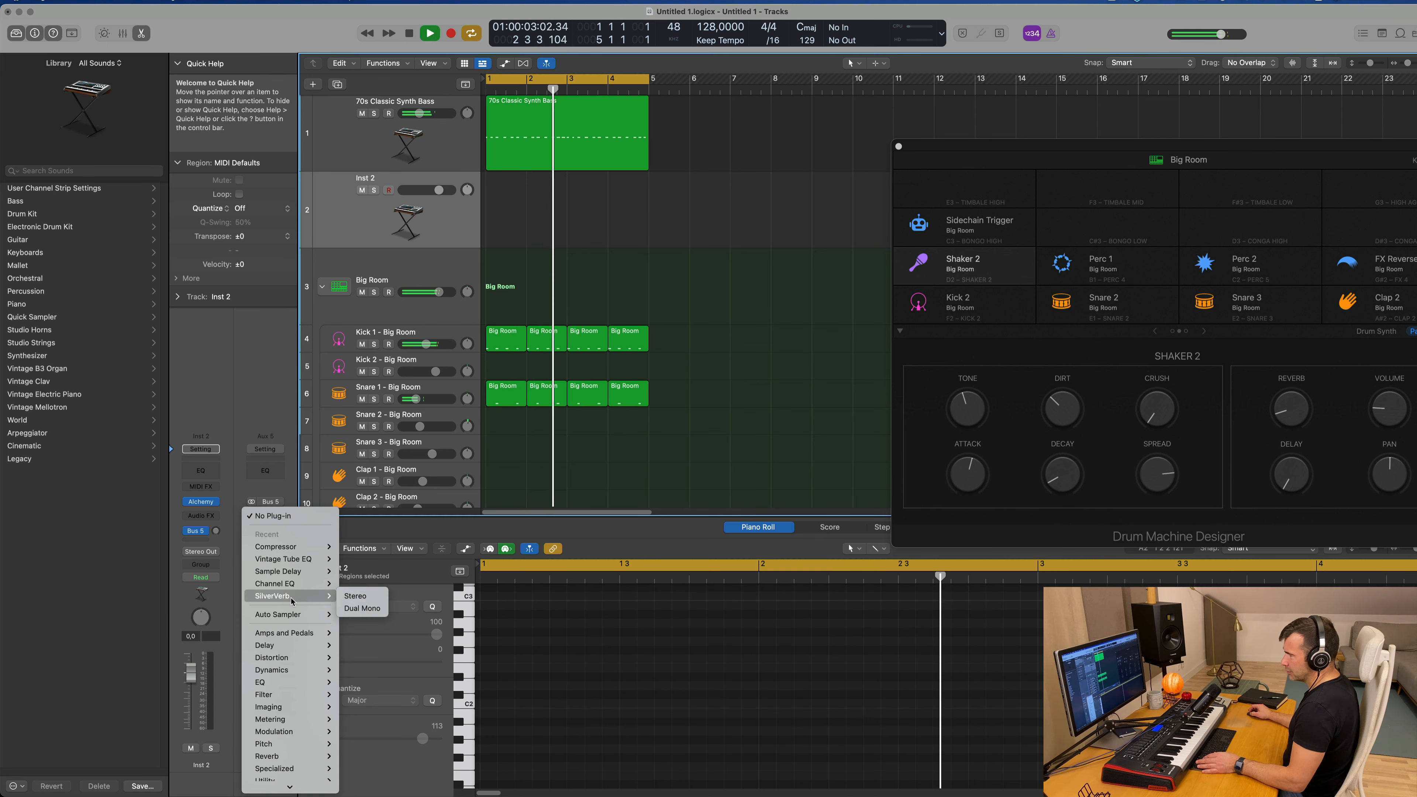
{"action": "left_click", "coordinate": [353, 597]}
Step: Load the grandiose preset in SilverVerb and set its Wet output to 100%
{"action": "left_click", "coordinate": [552, 164]}
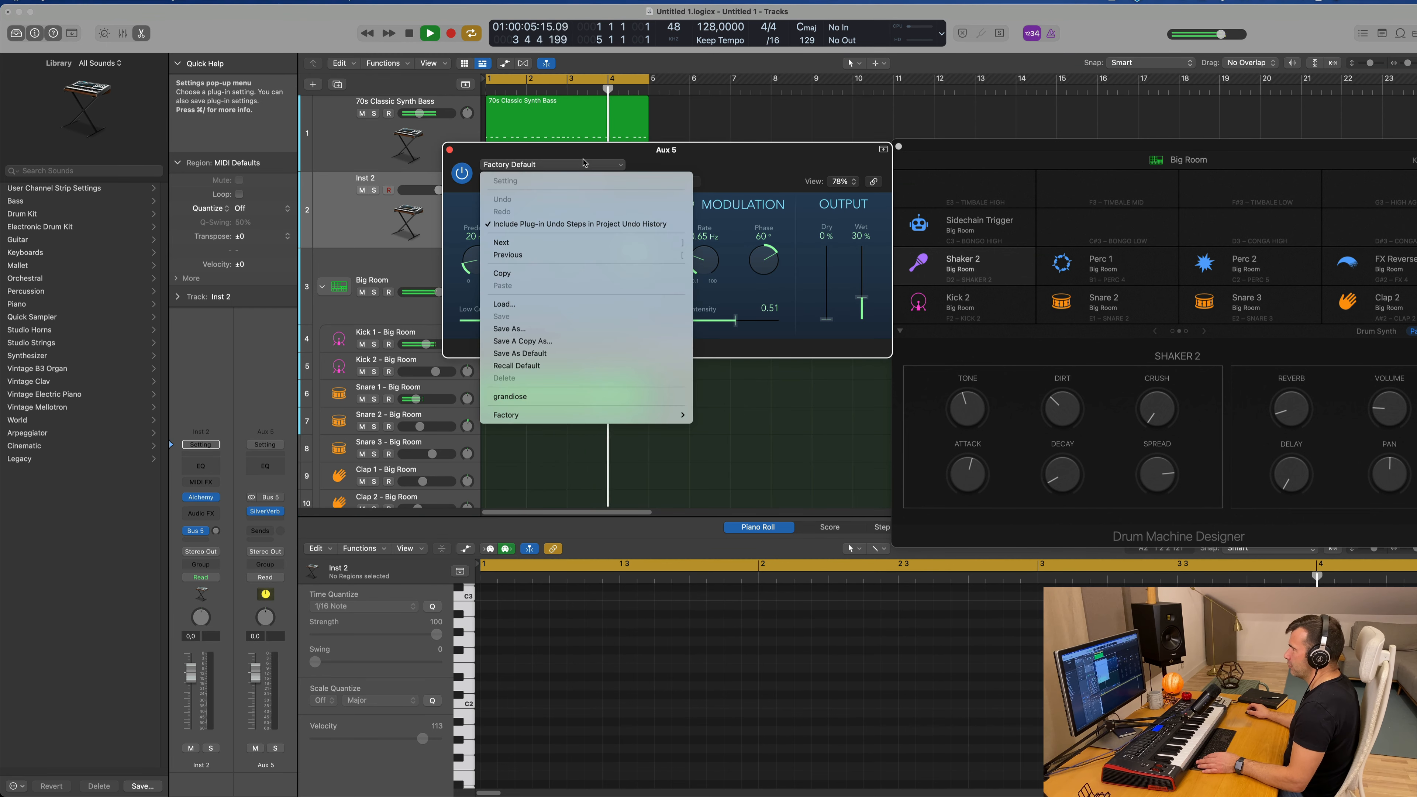
{"action": "left_click", "coordinate": [554, 397]}
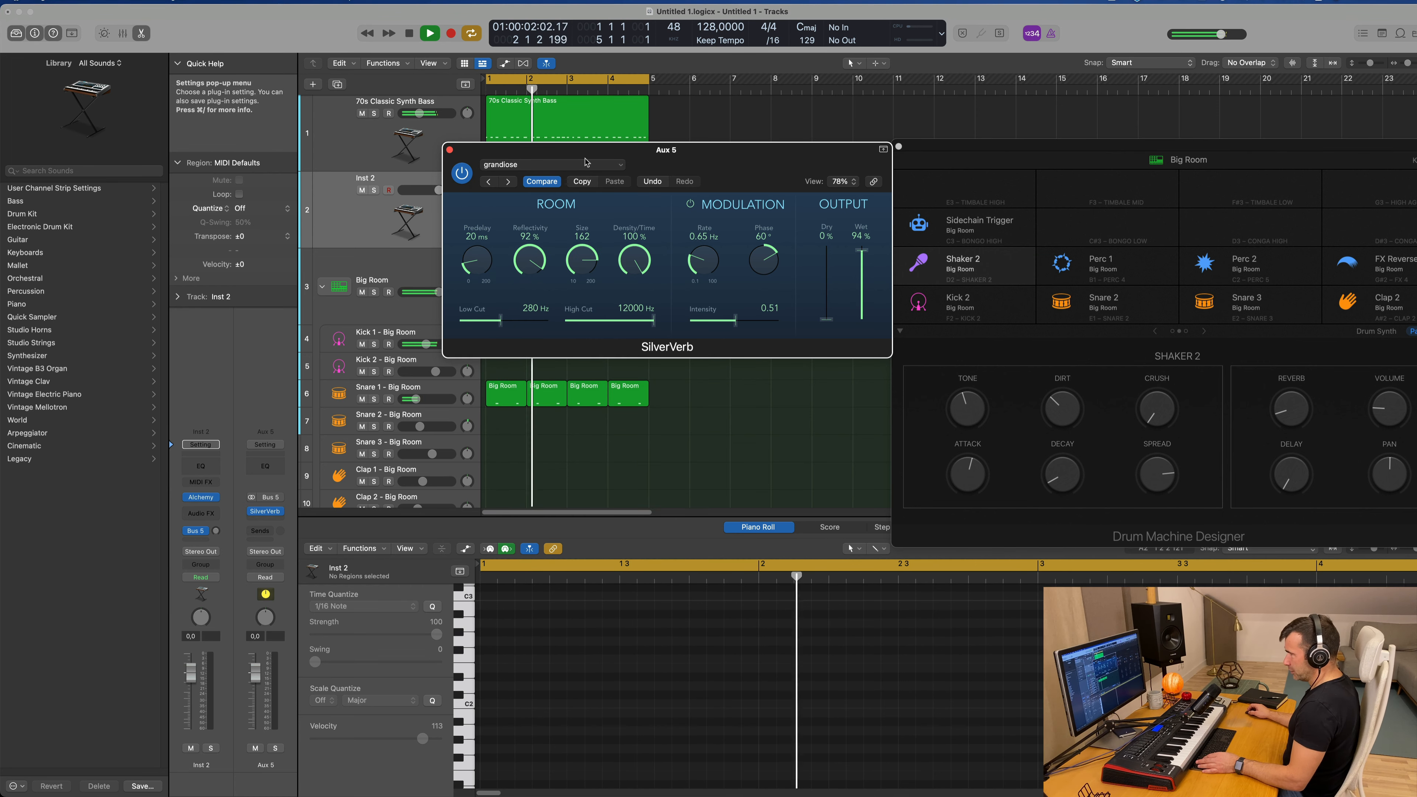
{"action": "left_click_drag", "start_coordinate": [862, 250], "coordinate": [861, 241]}
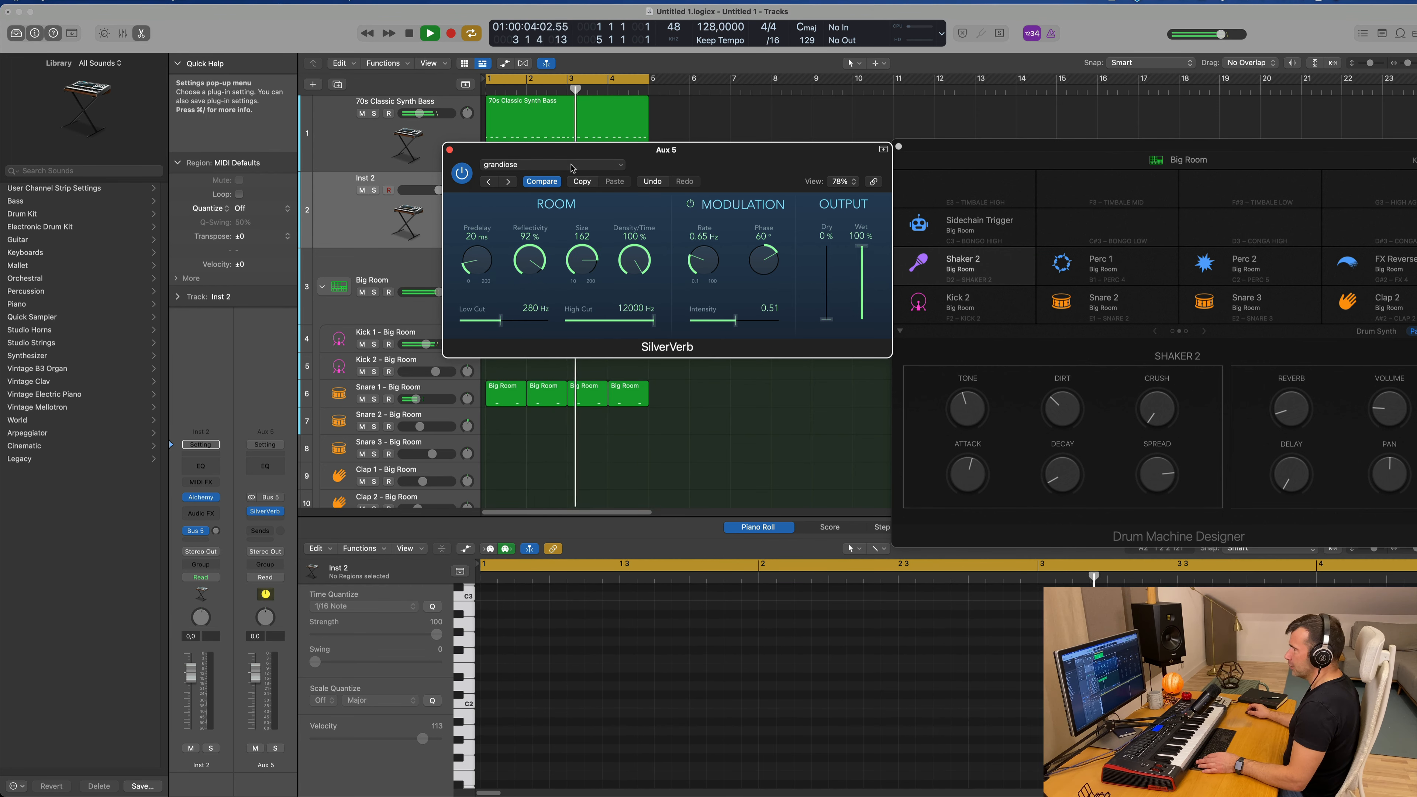
{"action": "left_click_drag", "start_coordinate": [712, 156], "coordinate": [816, 161]}
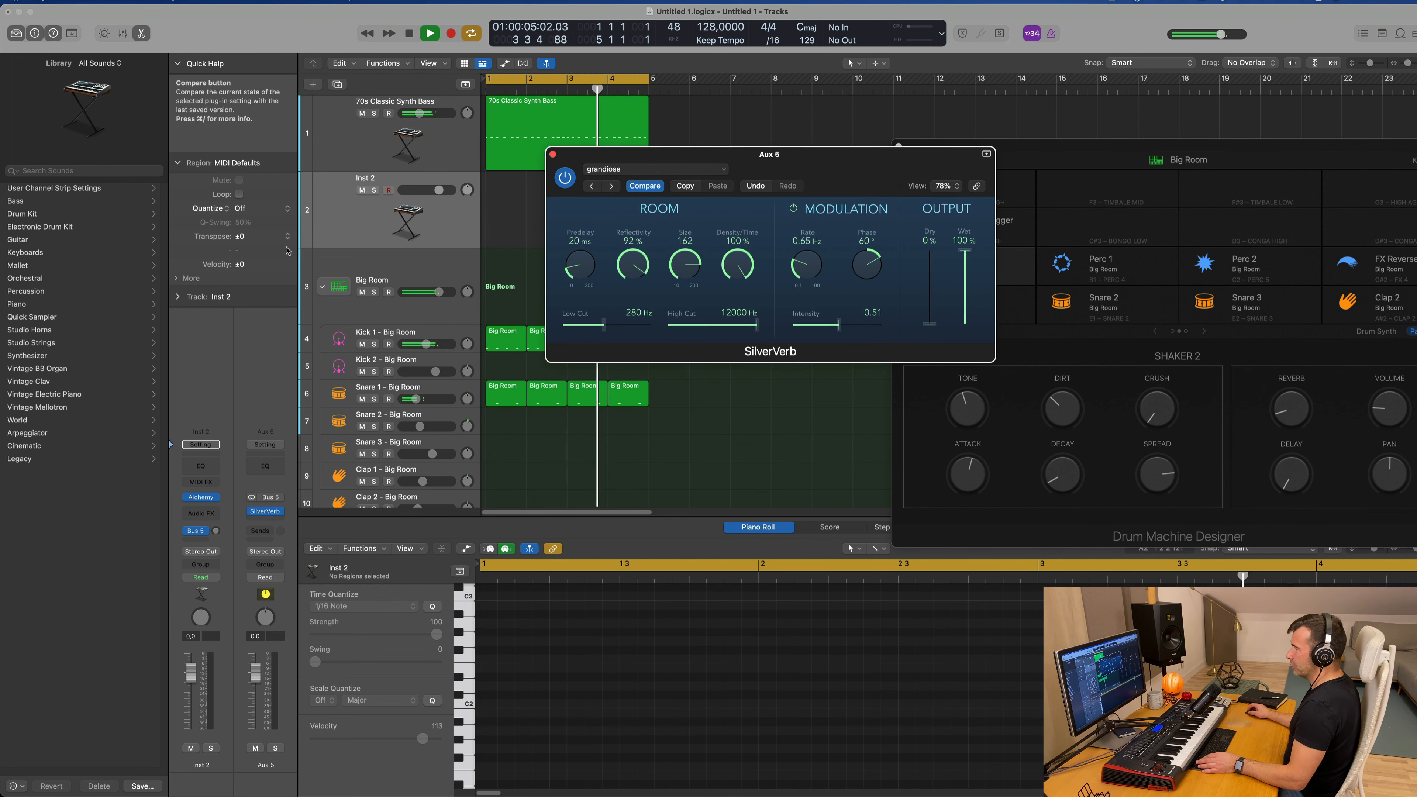
Step: Set the Inst 2 track to the Synth Pluck sound in Alchemy, with its volume at -10.0 dB and the Bus 5 send at -5.9 dB
{"action": "left_click", "coordinate": [202, 497]}
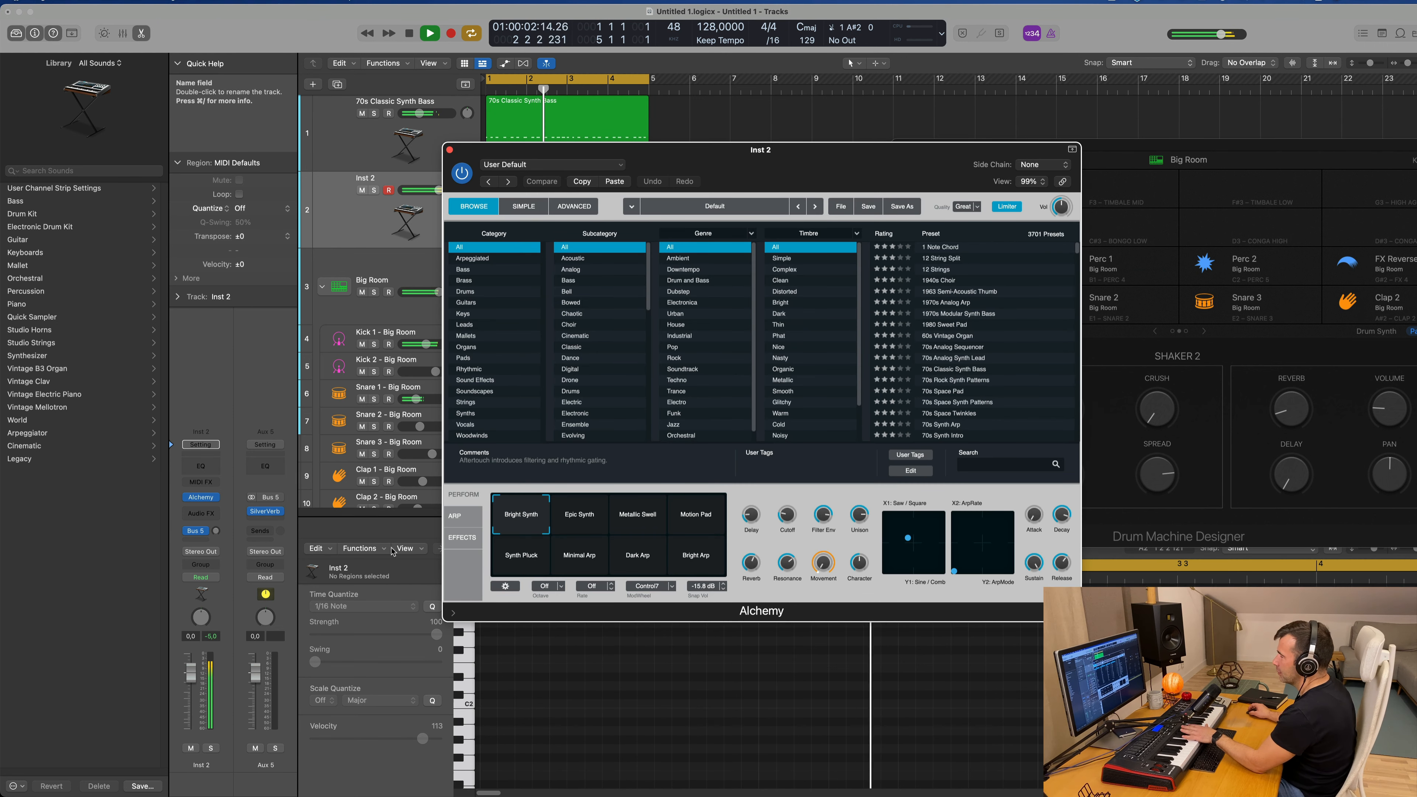
{"action": "left_click", "coordinate": [195, 725]}
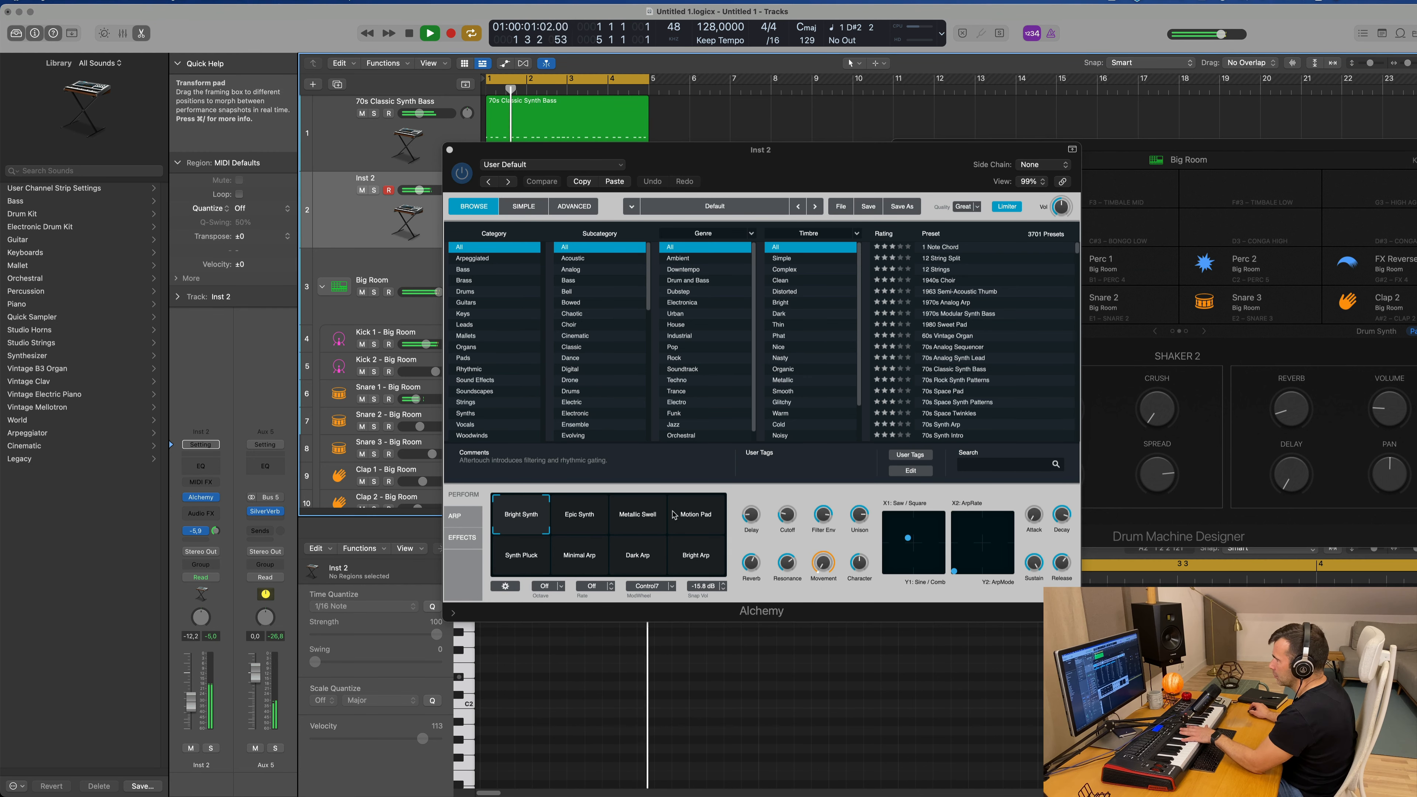
{"action": "left_click", "coordinate": [645, 520]}
{"action": "left_click", "coordinate": [688, 524]}
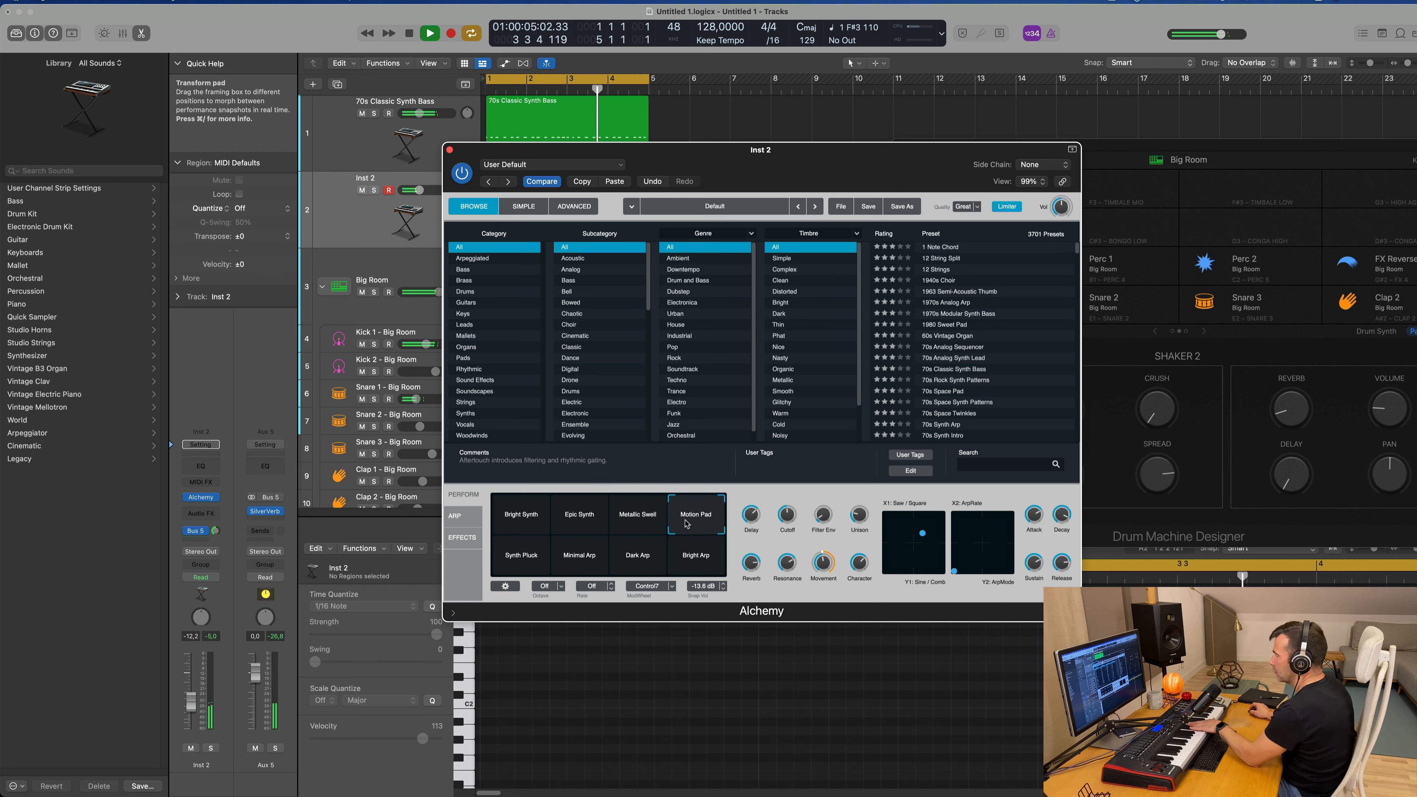
{"action": "left_click_drag", "start_coordinate": [192, 701], "coordinate": [192, 699]}
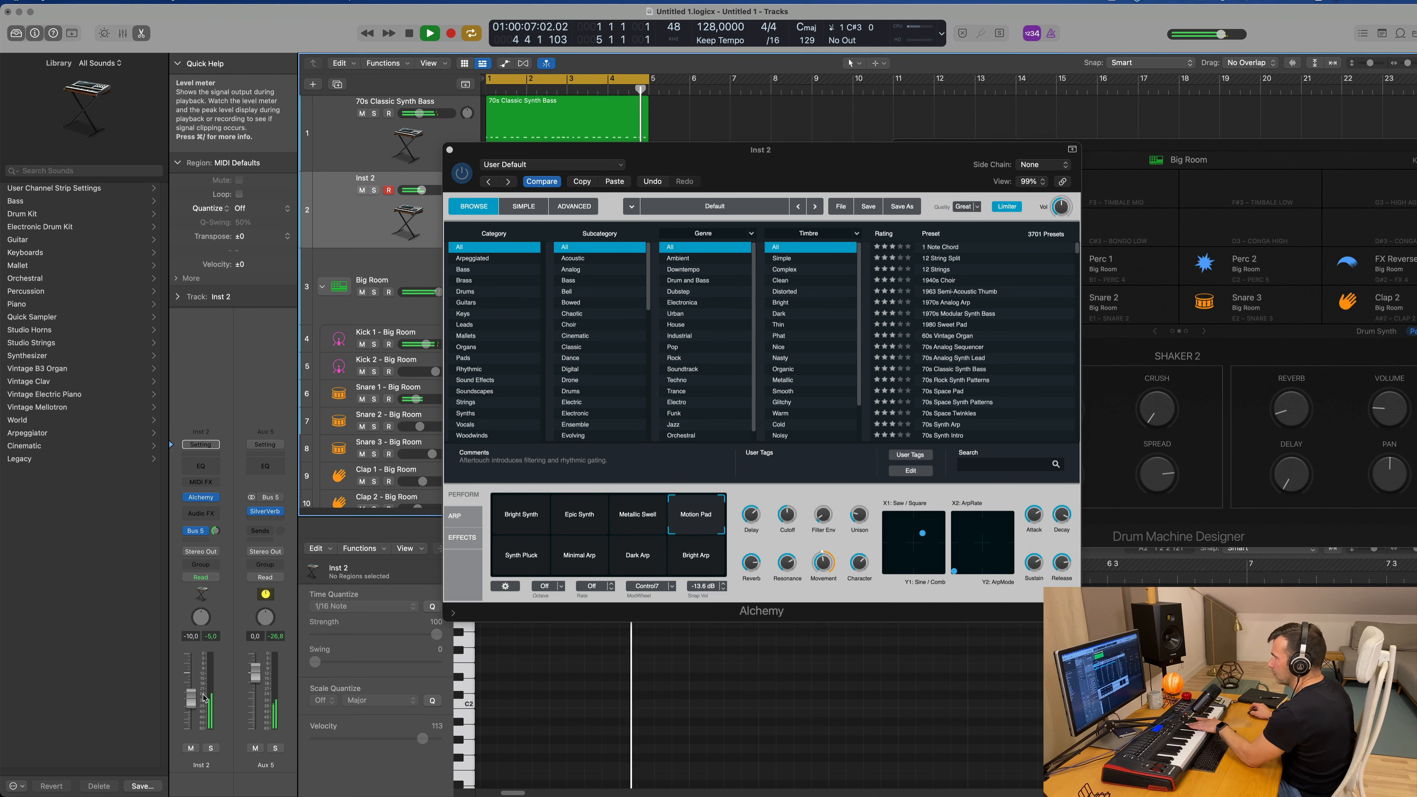
{"action": "left_click", "coordinate": [529, 568]}
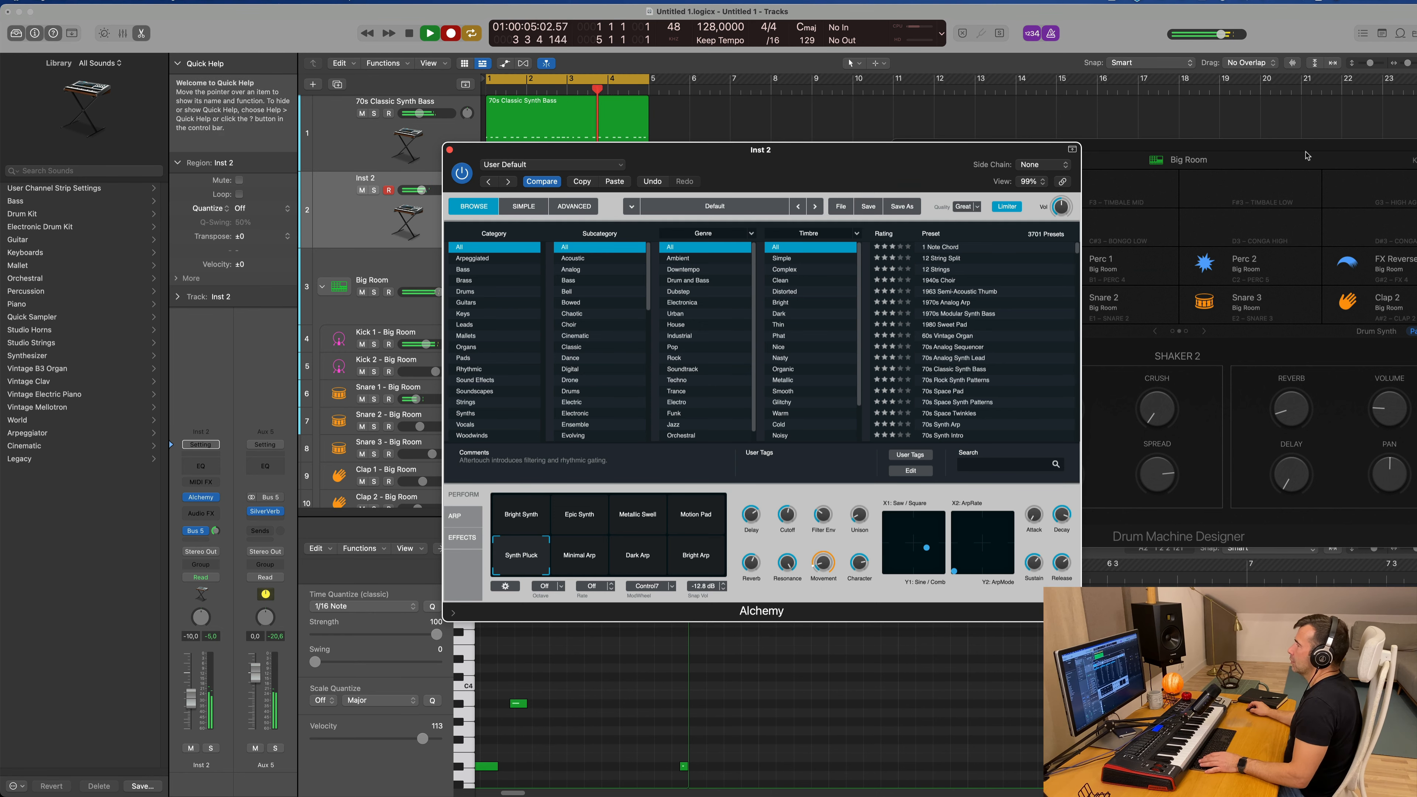
Step: Record a melody on Inst 2 over the four-bar loop and move the Alchemy and SilverVerb windows clear of the tracks
{"action": "left_click_drag", "start_coordinate": [827, 151], "coordinate": [1415, 190]}
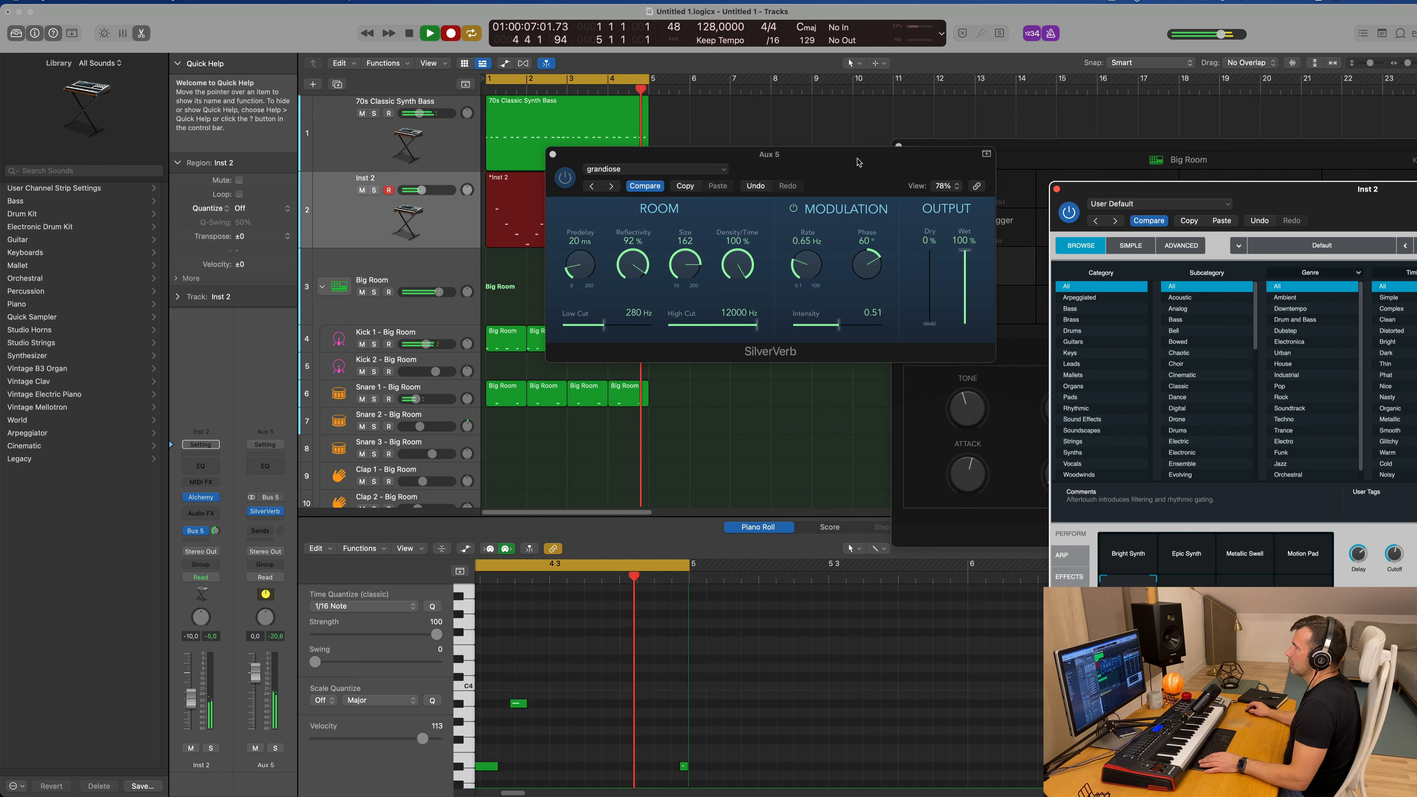
{"action": "left_click_drag", "start_coordinate": [858, 163], "coordinate": [1237, 251]}
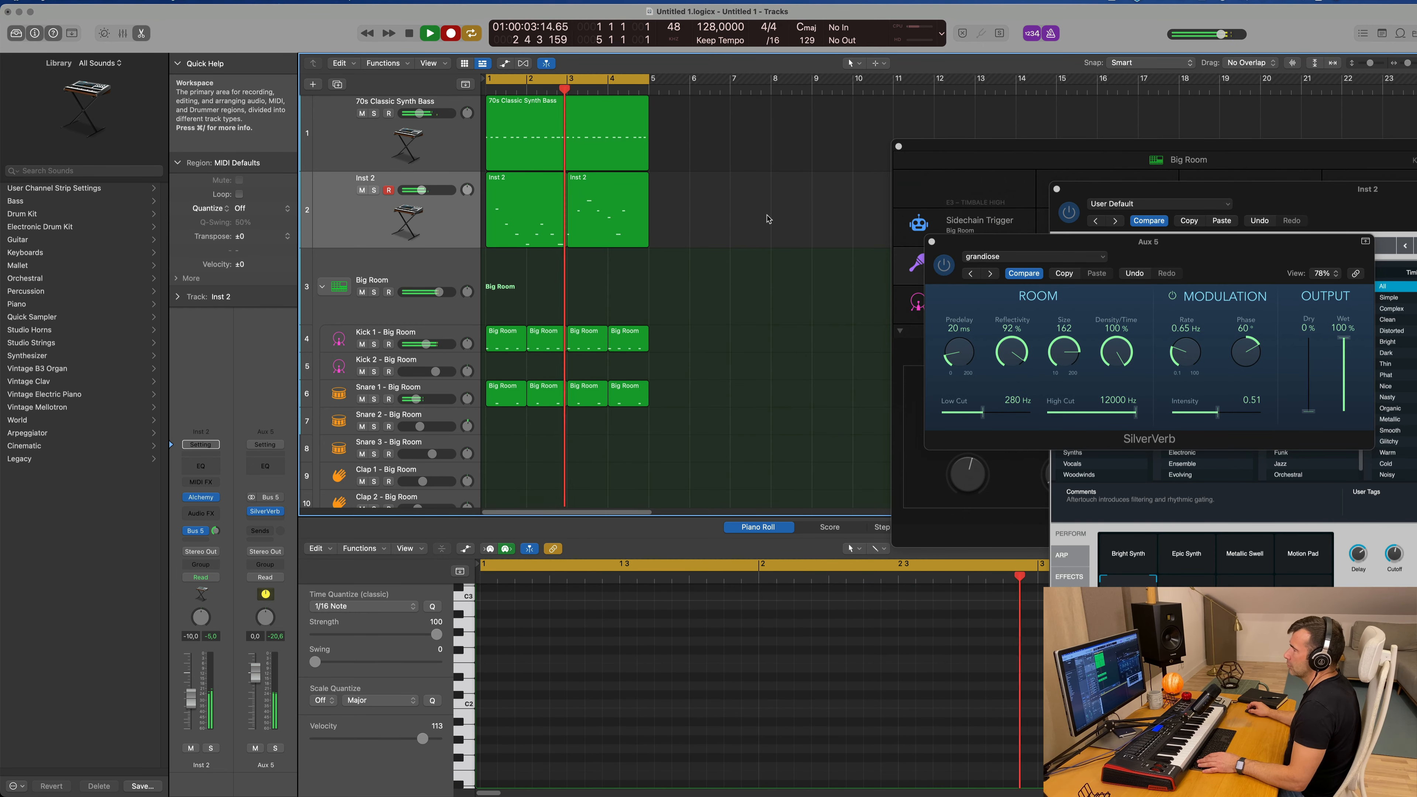
{"action": "key", "text": "space"}
Step: Show the note velocities of the first Inst 2 region and set its last note's velocity to 56
{"action": "left_click", "coordinate": [539, 209]}
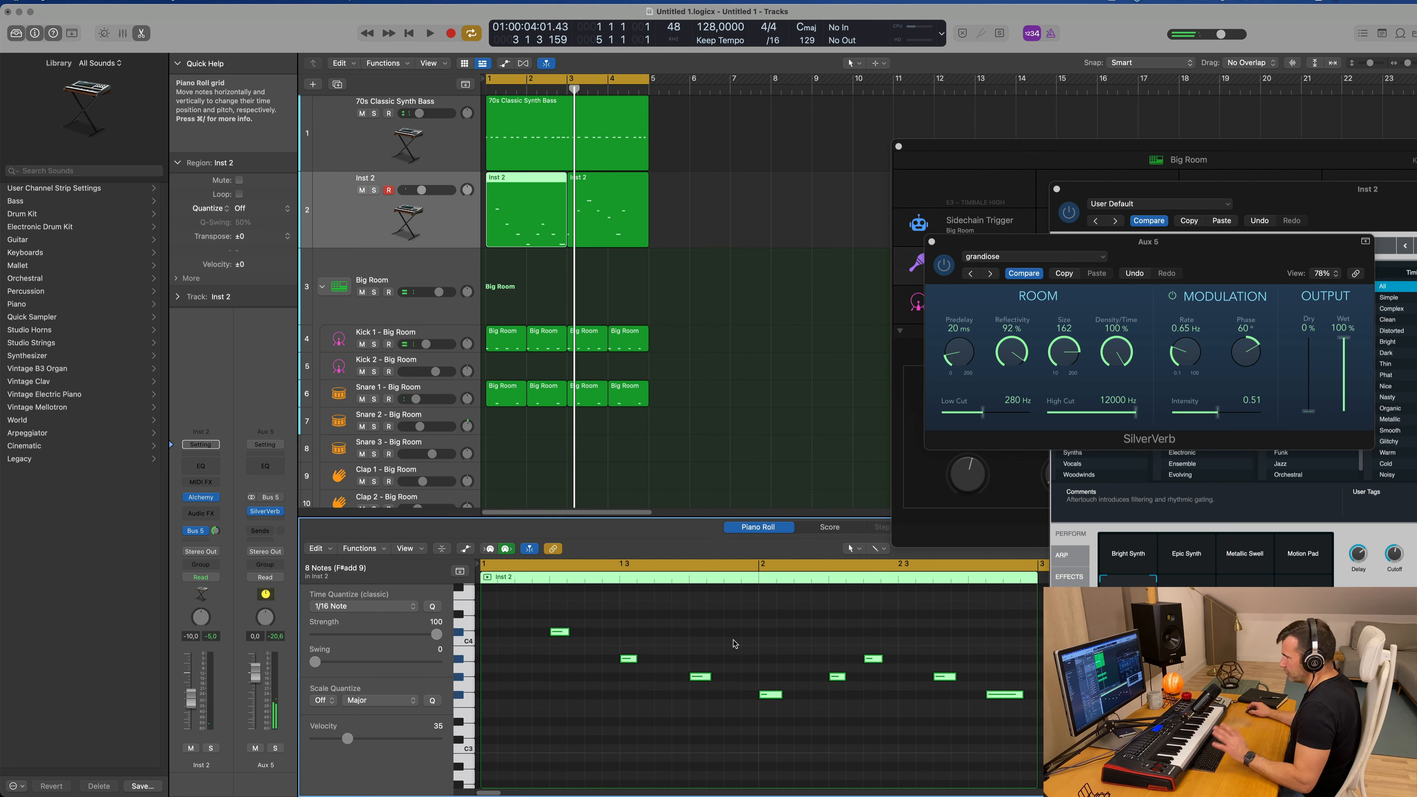
{"action": "key", "text": "space"}
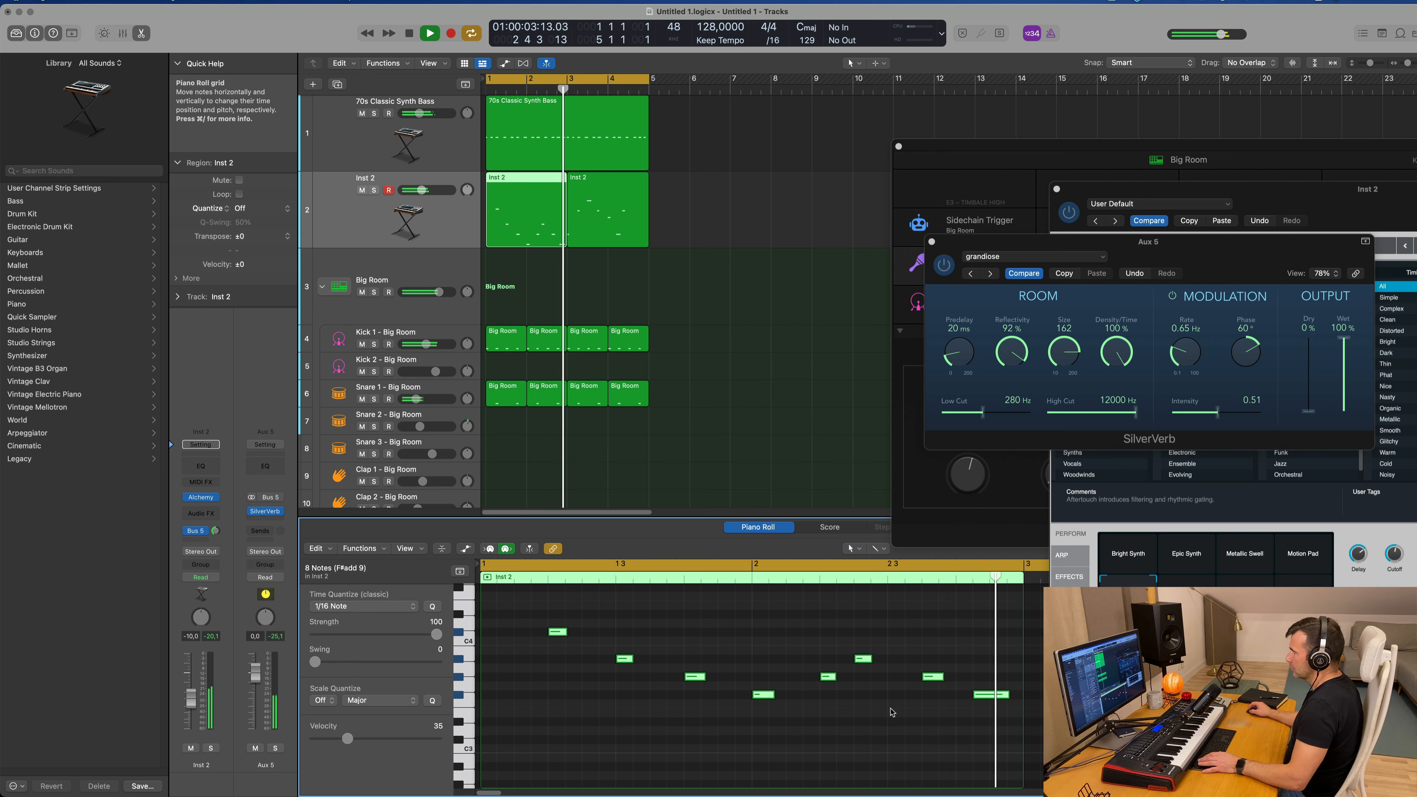
{"action": "key", "text": "space"}
{"action": "left_click", "coordinate": [467, 550]}
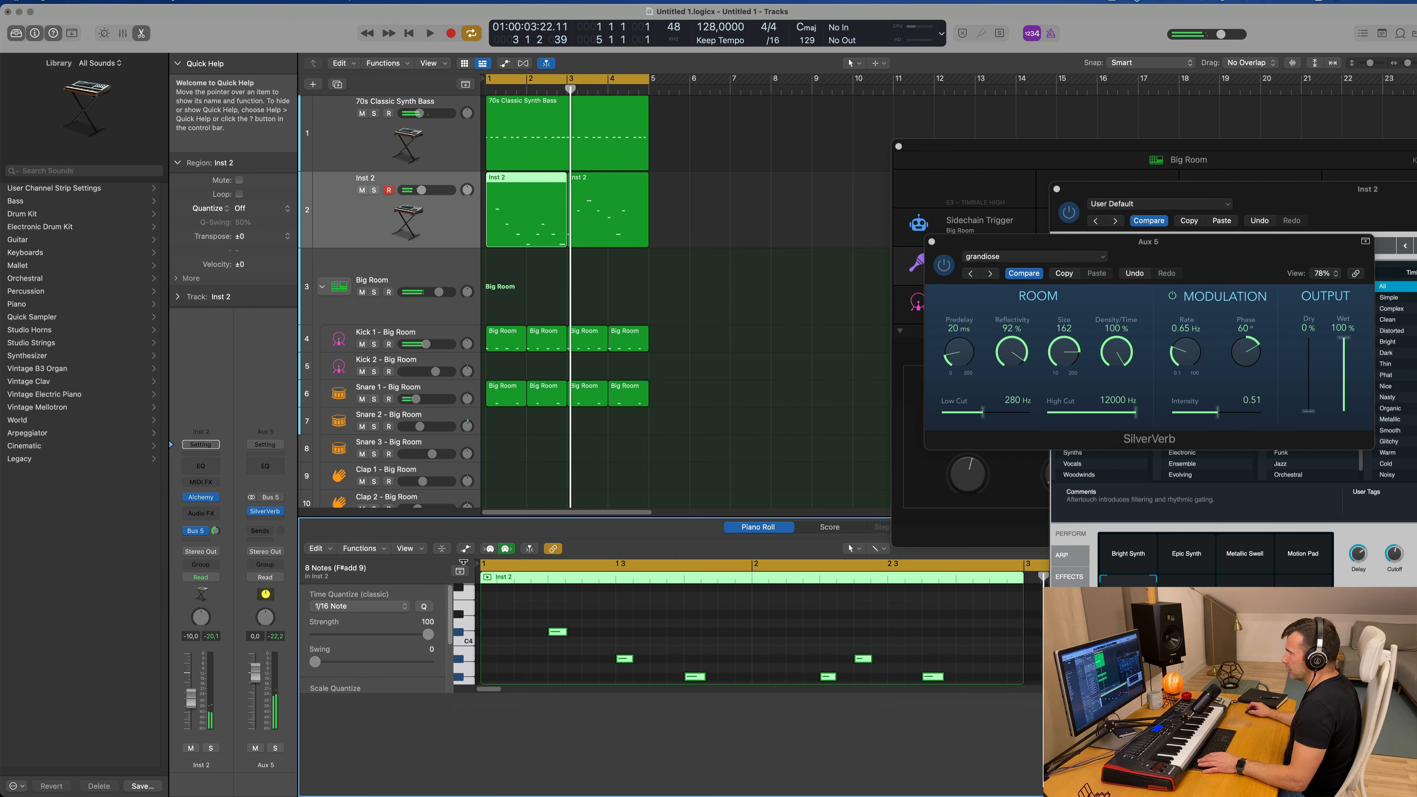
{"action": "left_click_drag", "start_coordinate": [973, 715], "coordinate": [972, 731]}
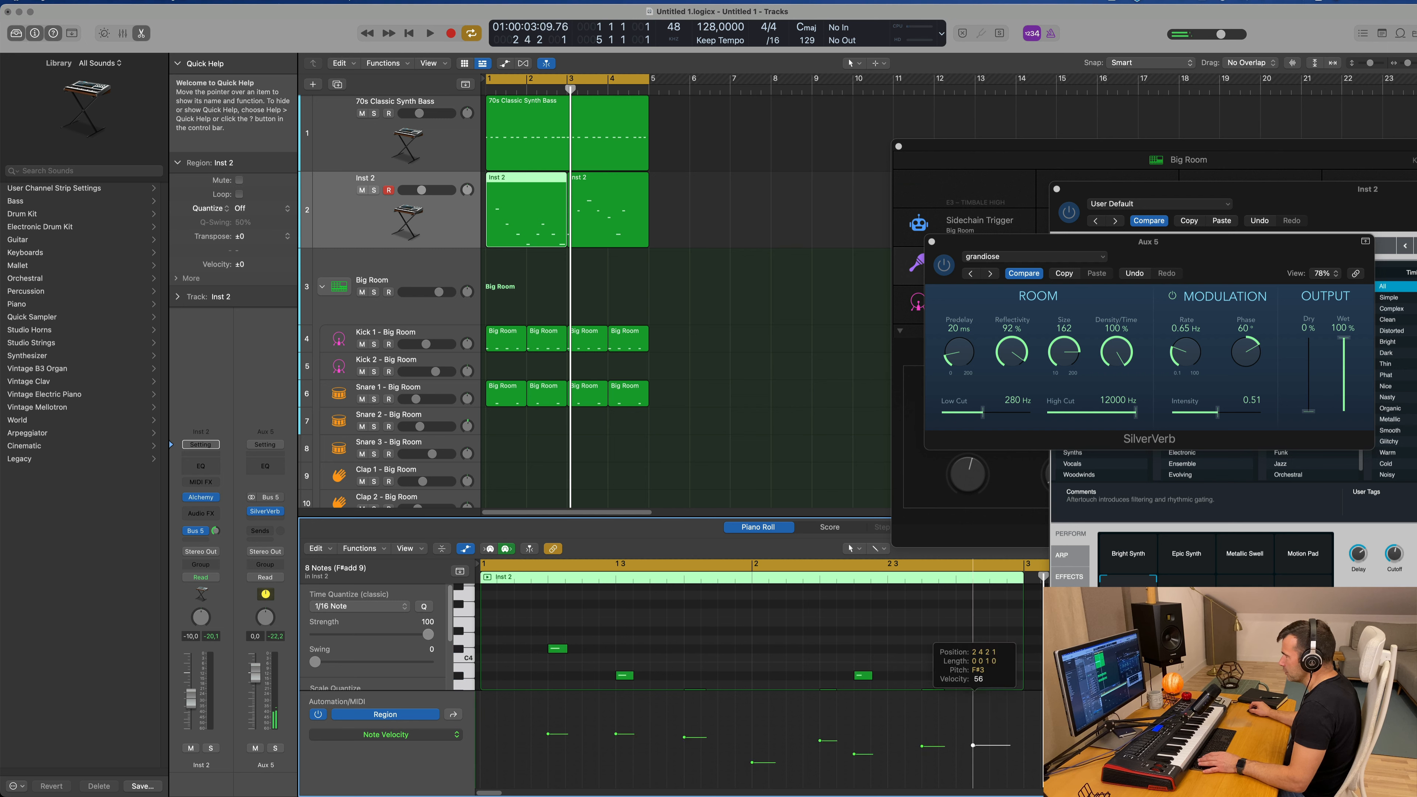
Step: Lower the velocities of the louder notes in the first Inst 2 region to even out the melody during playback
{"action": "key", "text": "space"}
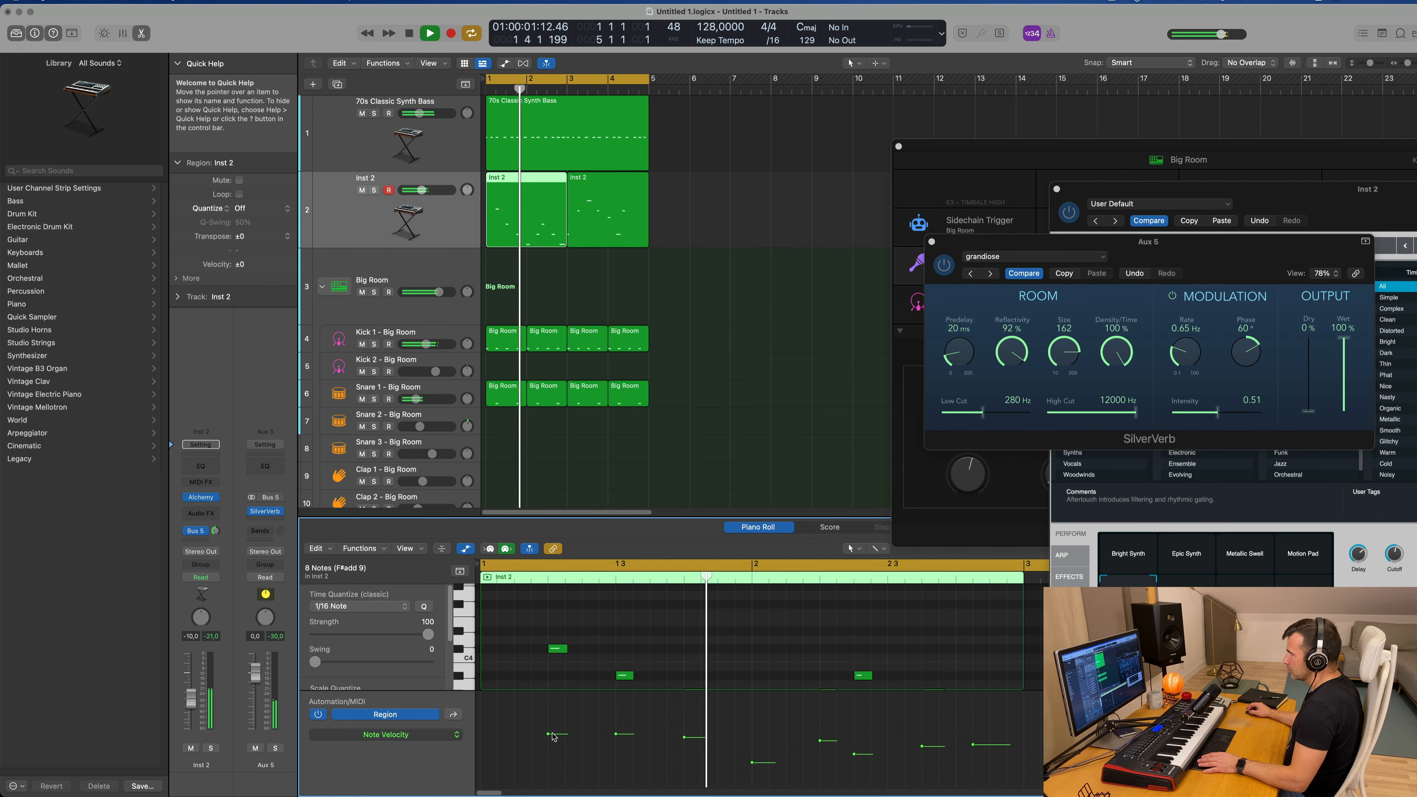
{"action": "left_click_drag", "start_coordinate": [552, 737], "coordinate": [686, 749]}
{"action": "left_click_drag", "start_coordinate": [820, 741], "coordinate": [826, 757]}
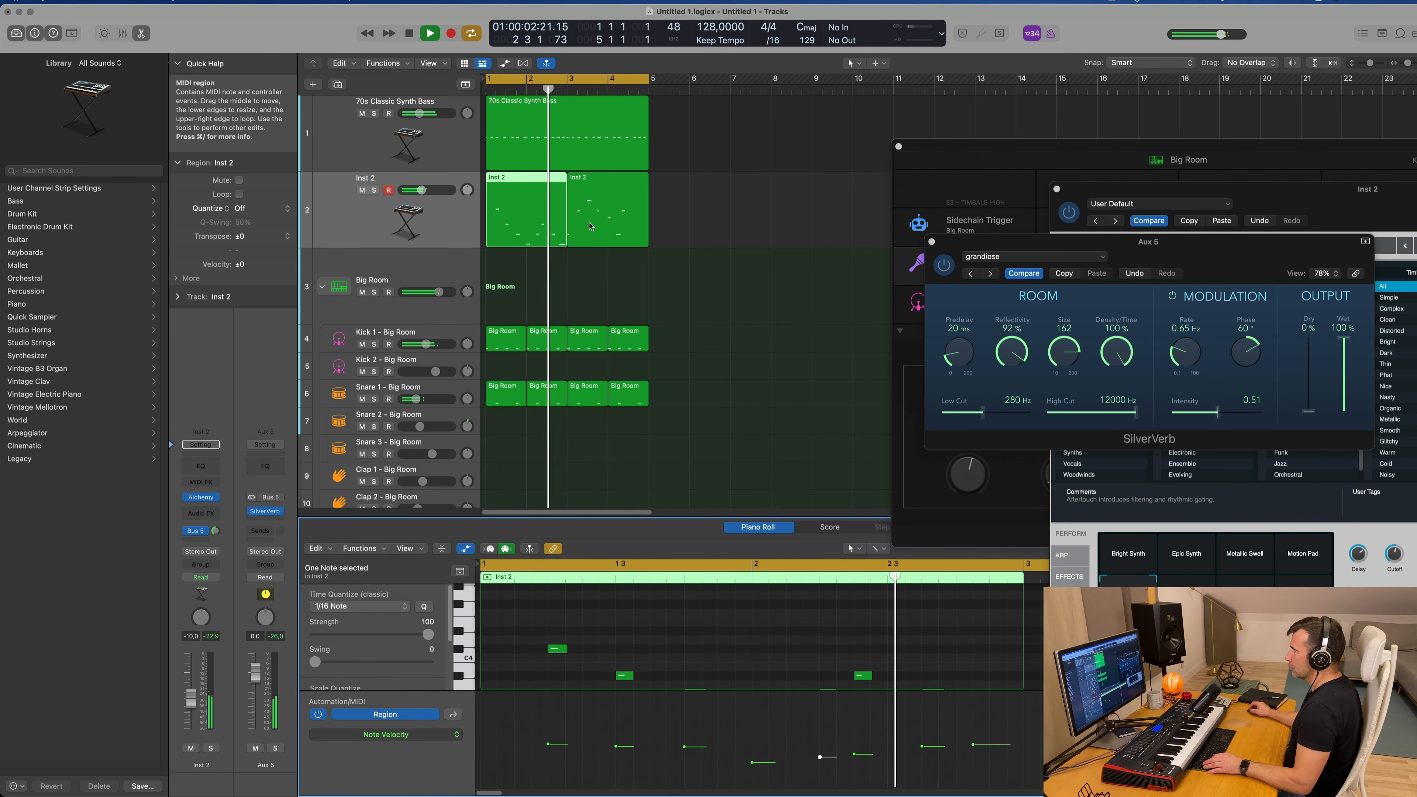
Step: Copy the highest note of the first Inst 2 region to the start of bar 1 at pitch F#3 and play it back
{"action": "scroll", "coordinate": [566, 623], "scroll_direction": "down", "scroll_amount": 2}
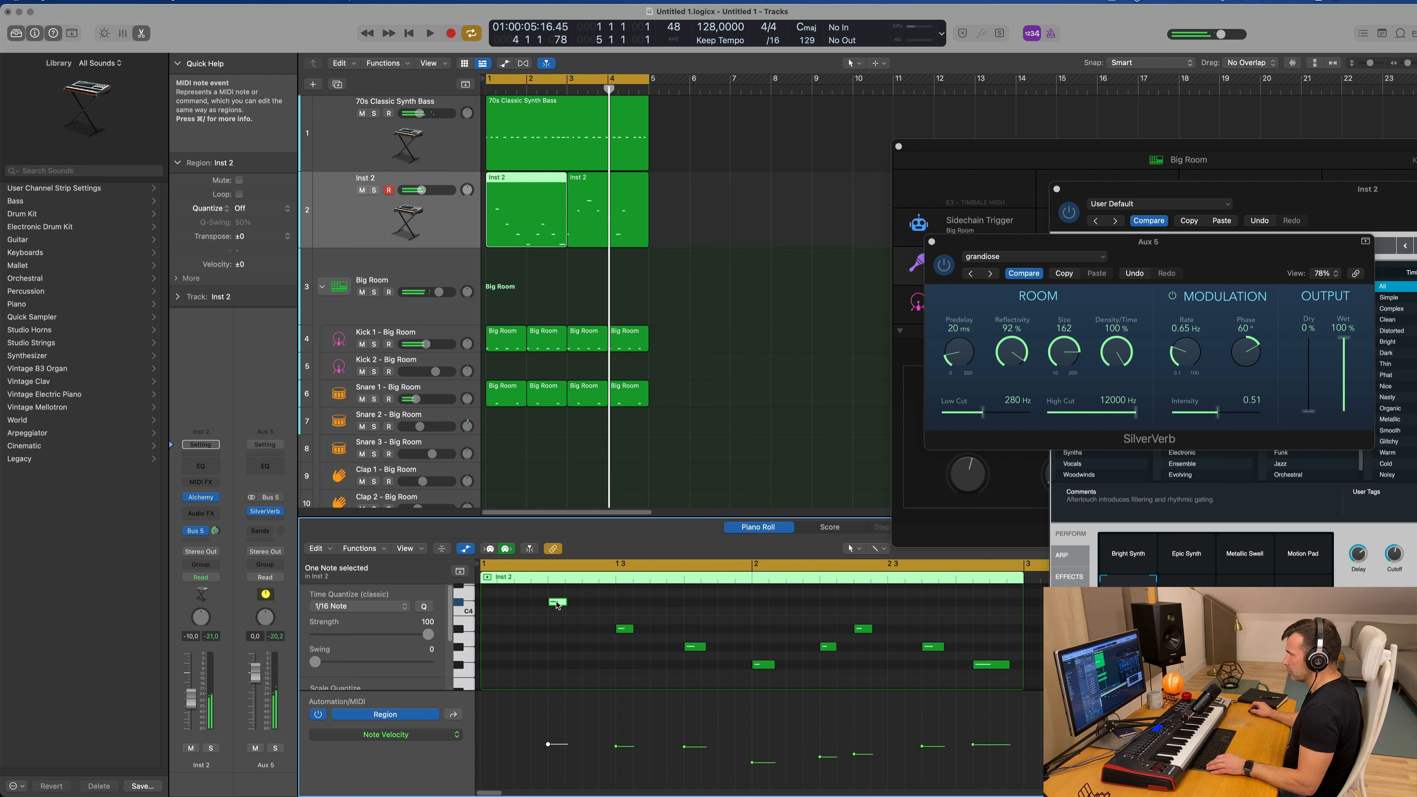
{"action": "left_click_drag", "start_coordinate": [556, 602], "coordinate": [494, 667]}
{"action": "key", "text": "space"}
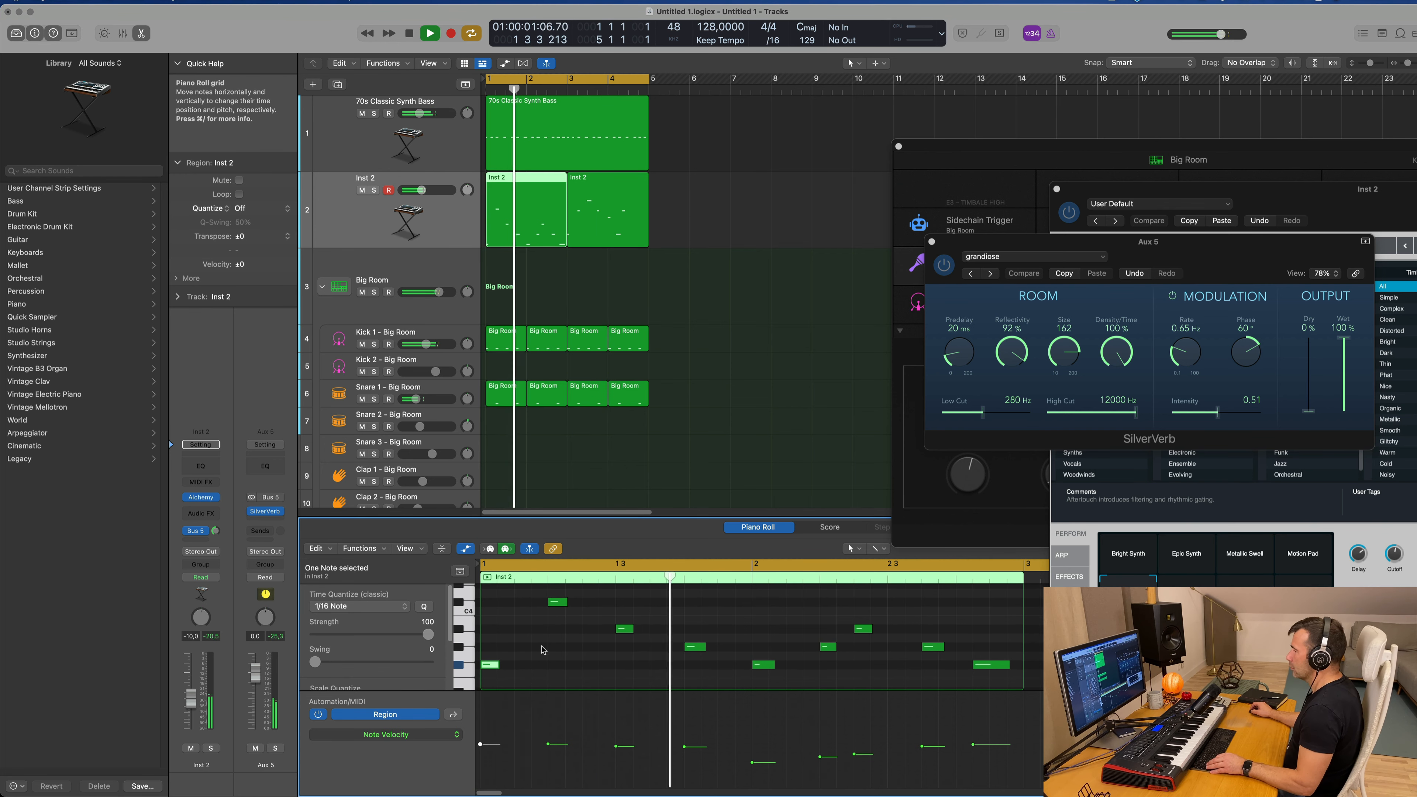
Step: Delete the long F#3 note at the end of bar 2 in the first Inst 2 region
{"action": "scroll", "coordinate": [542, 649], "scroll_direction": "left", "scroll_amount": 1}
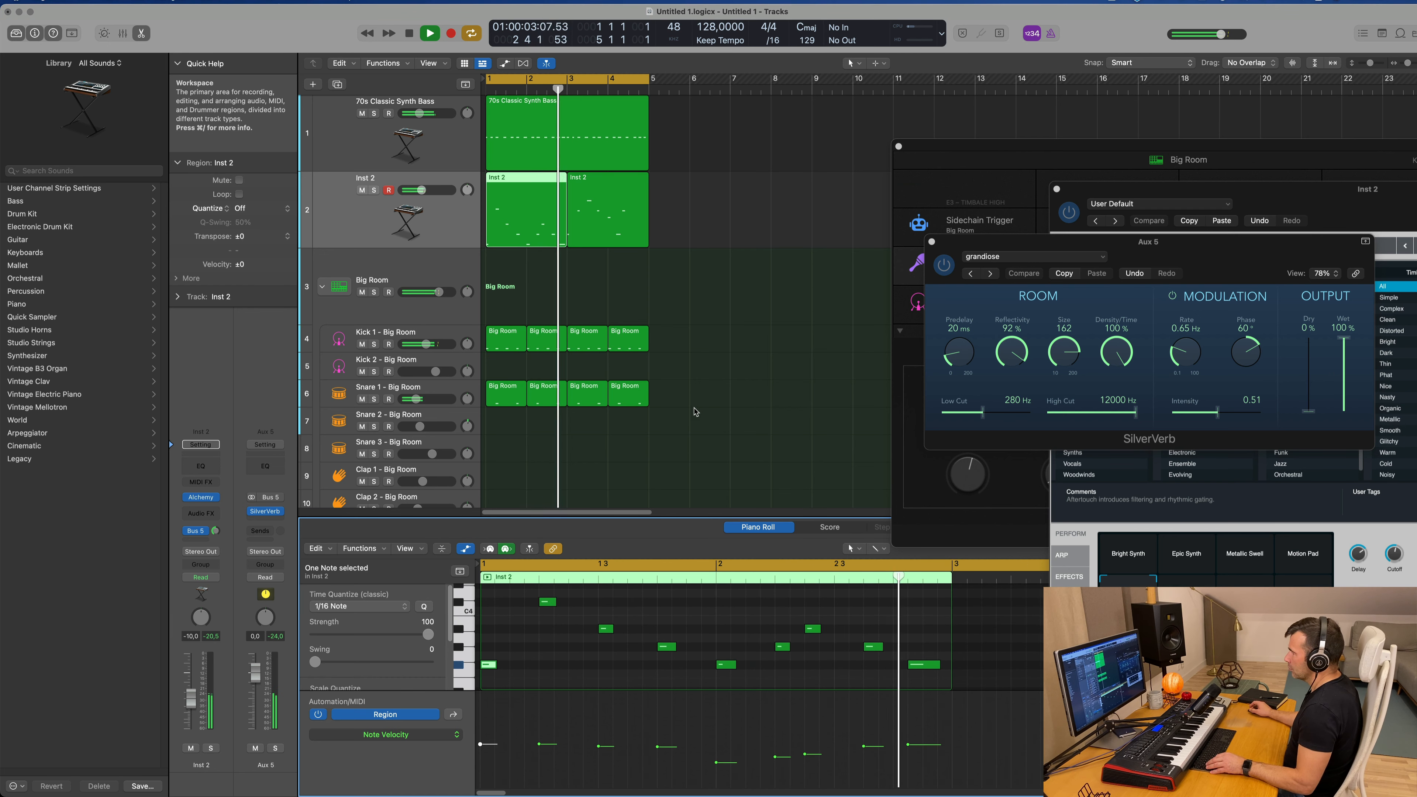
{"action": "left_click", "coordinate": [926, 665]}
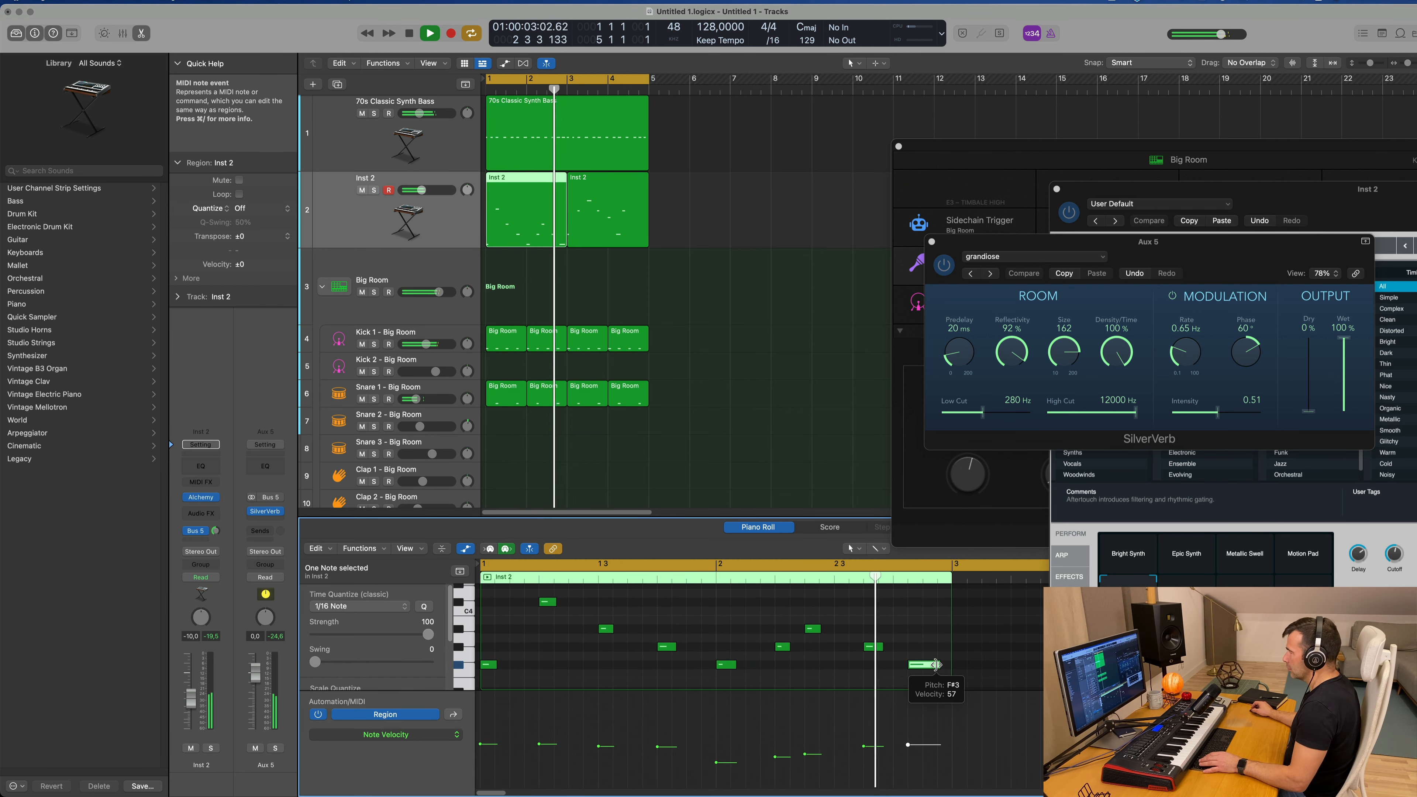
{"action": "key", "text": "Delete"}
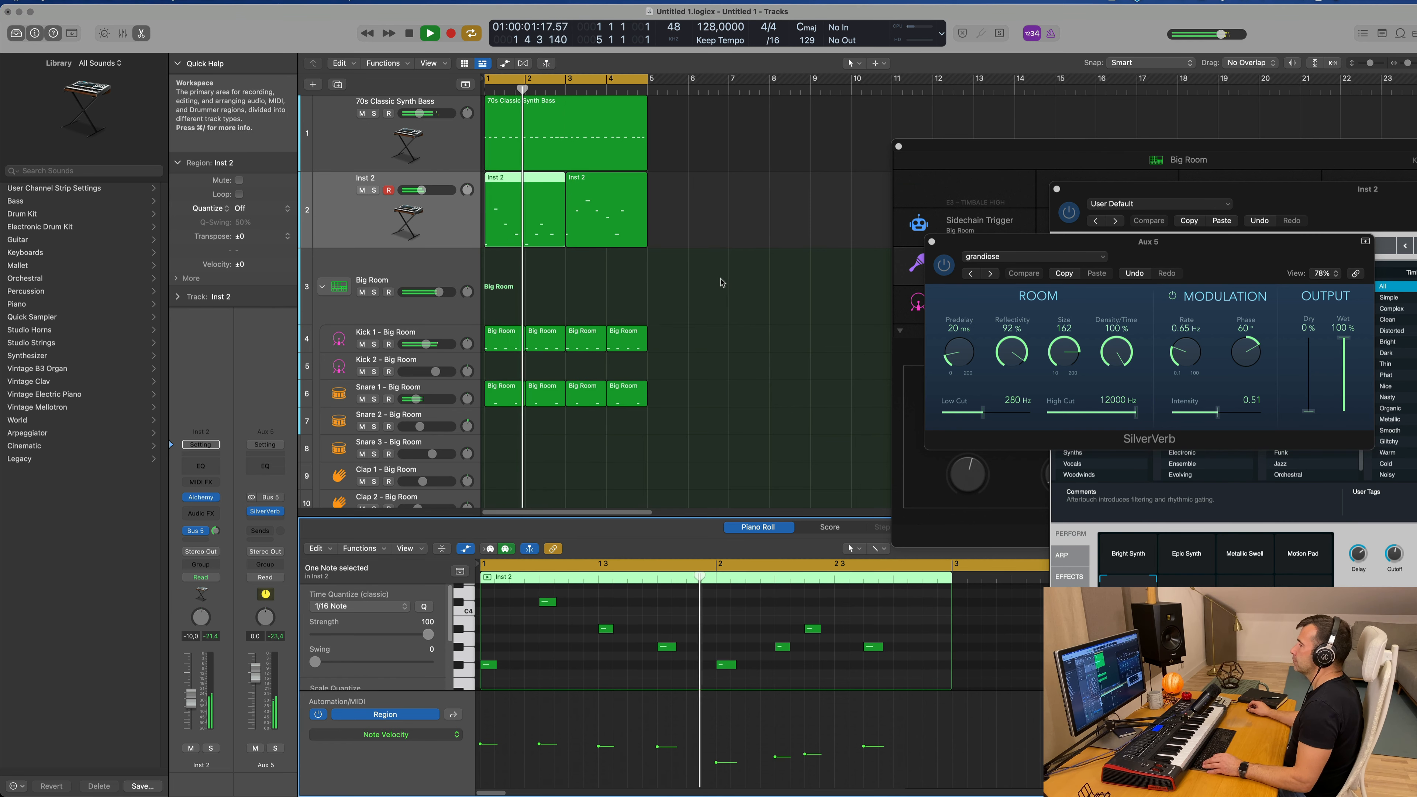
Step: Replace the second Inst 2 region with a repeat of the edited first region, filling bars 3 and 4
{"action": "scroll", "coordinate": [721, 283], "scroll_direction": "down", "scroll_amount": 1}
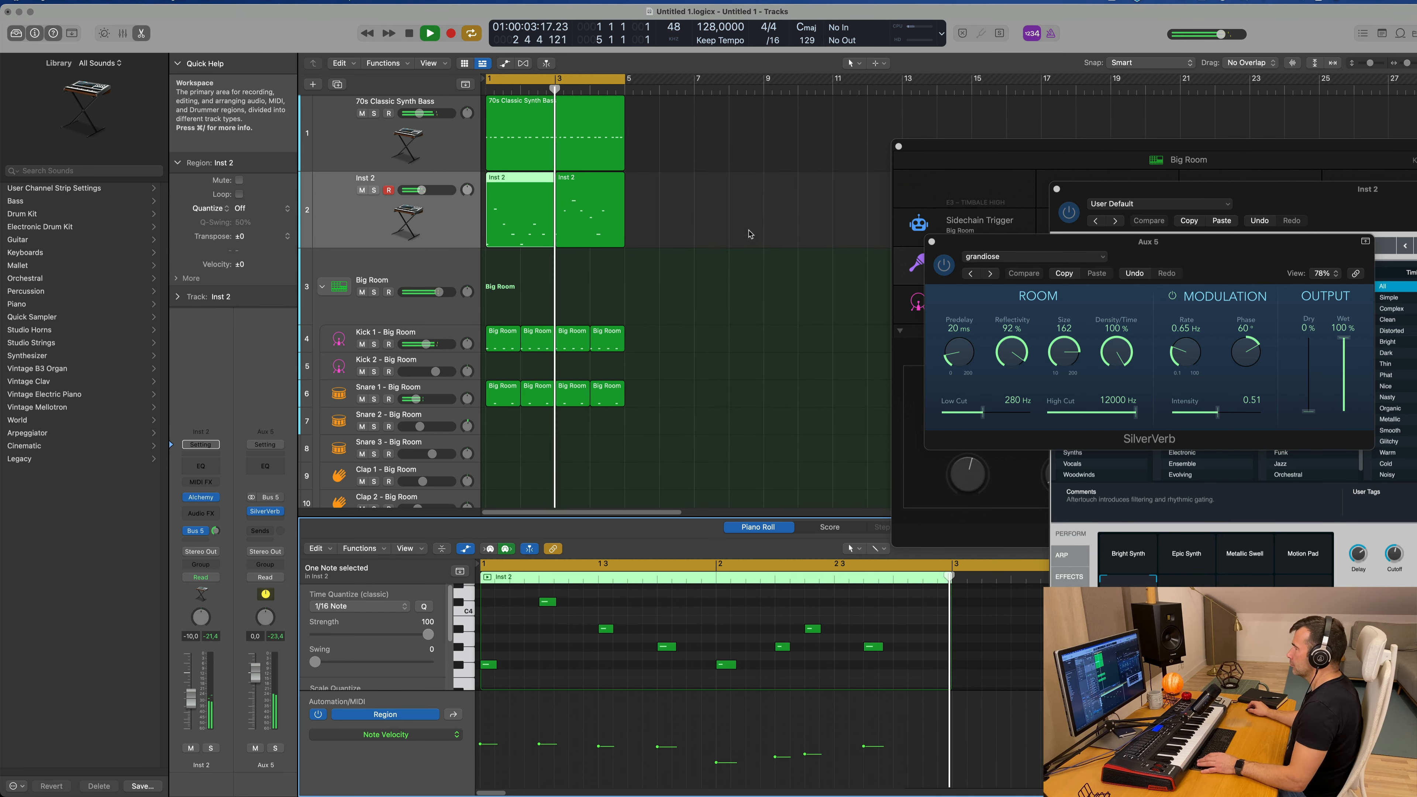
{"action": "left_click", "coordinate": [608, 219]}
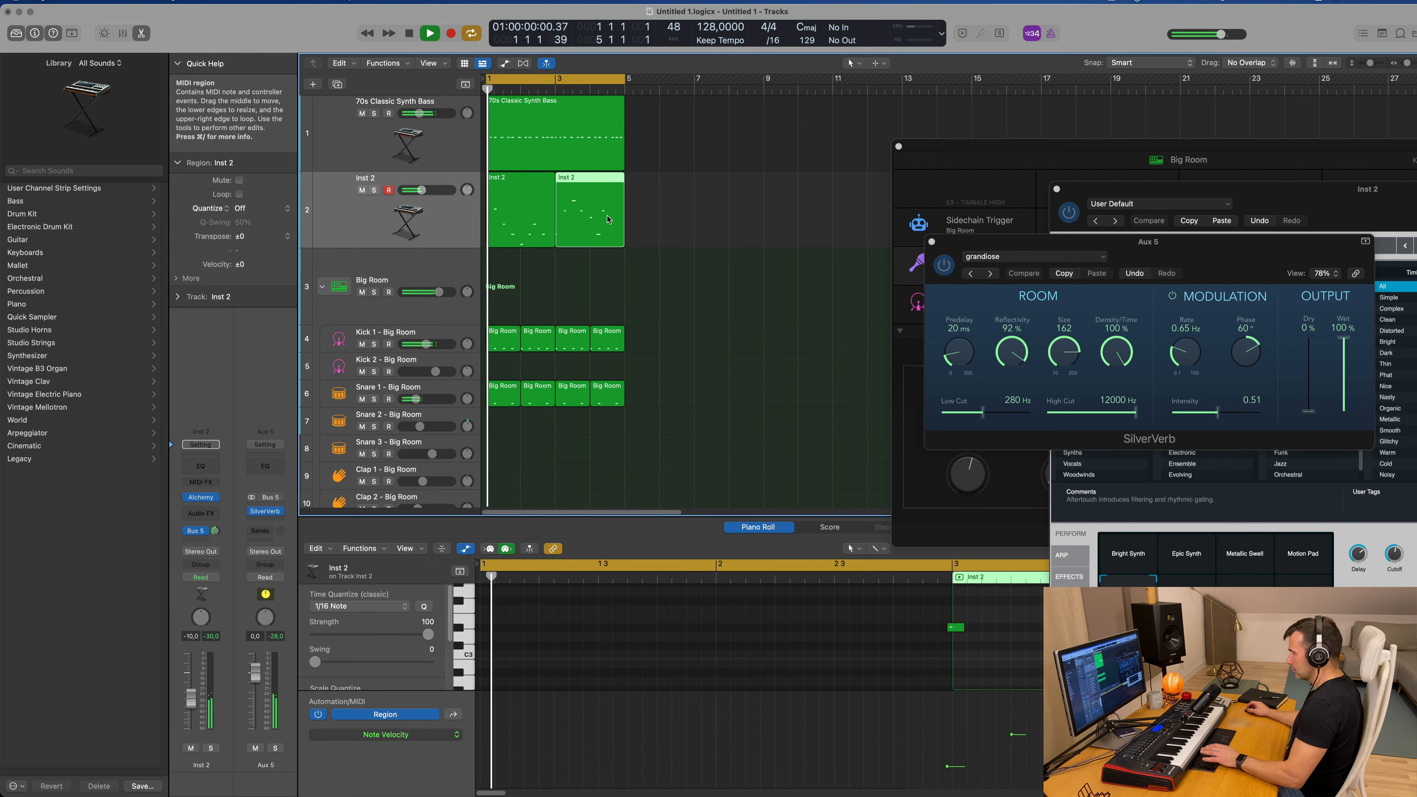
{"action": "key", "text": "Delete"}
{"action": "left_click", "coordinate": [529, 208]}
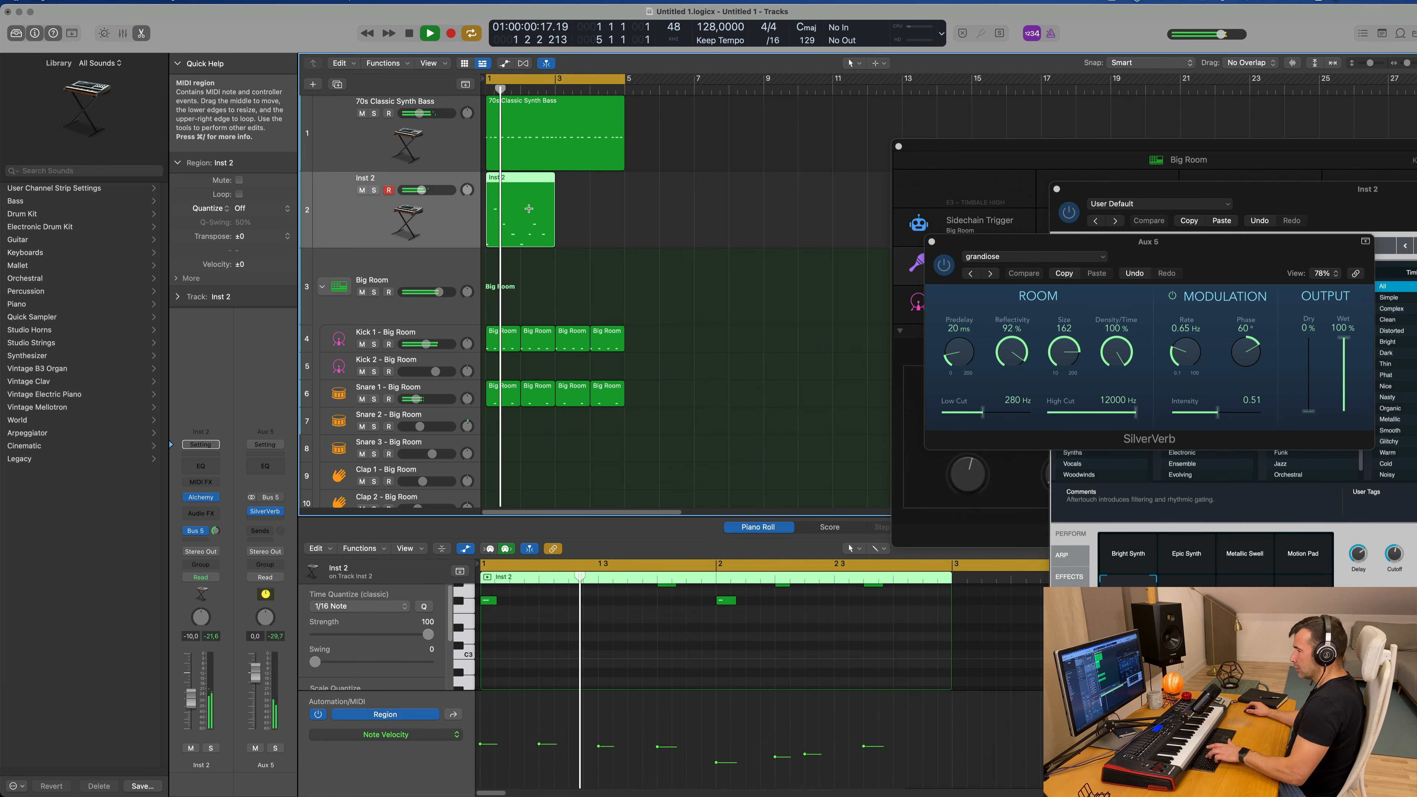
{"action": "key", "text": "cmd+r"}
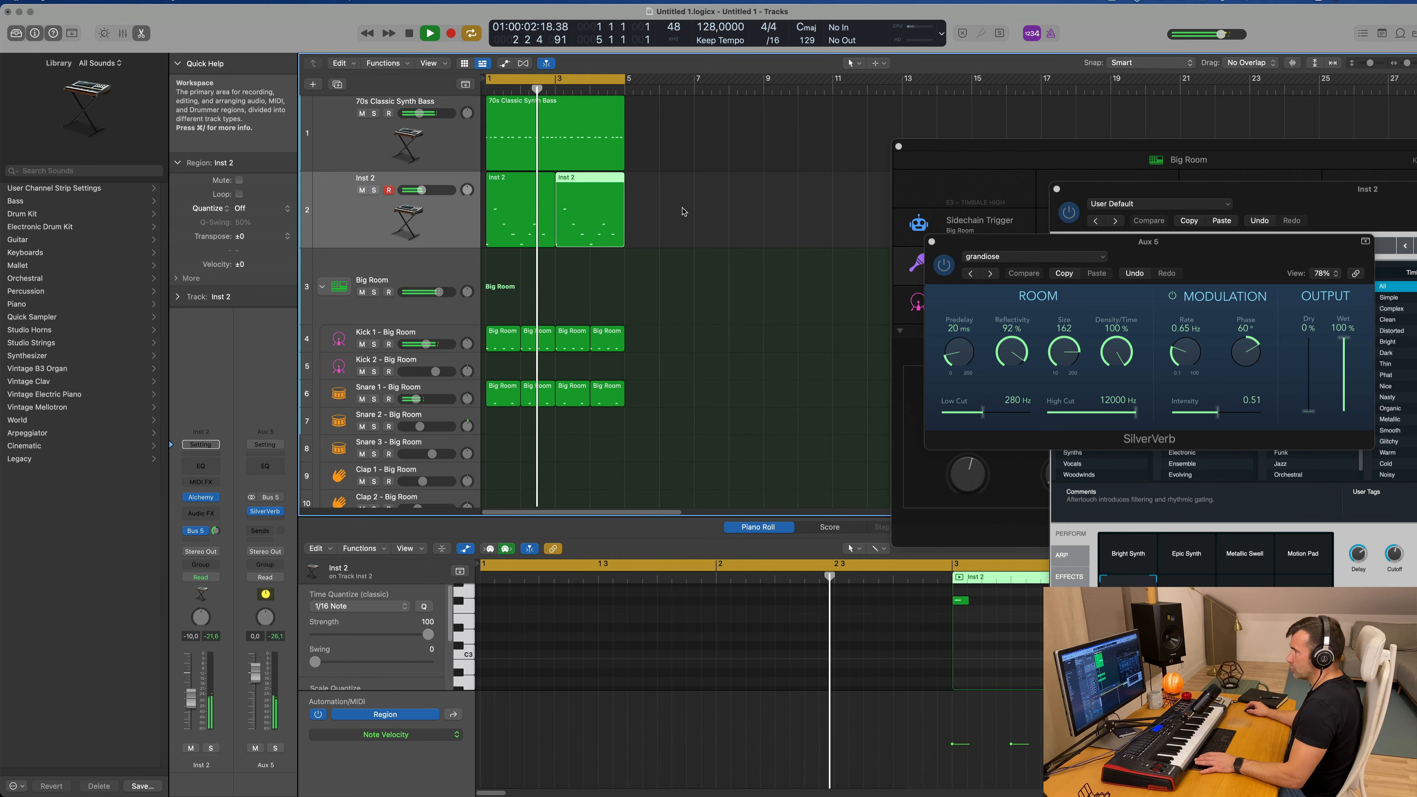
Step: Join the two Inst 2 regions into one and enlarge the Piano Roll to fit all its notes
{"action": "left_click_drag", "start_coordinate": [686, 217], "coordinate": [543, 232]}
{"action": "key", "text": "super+j"}
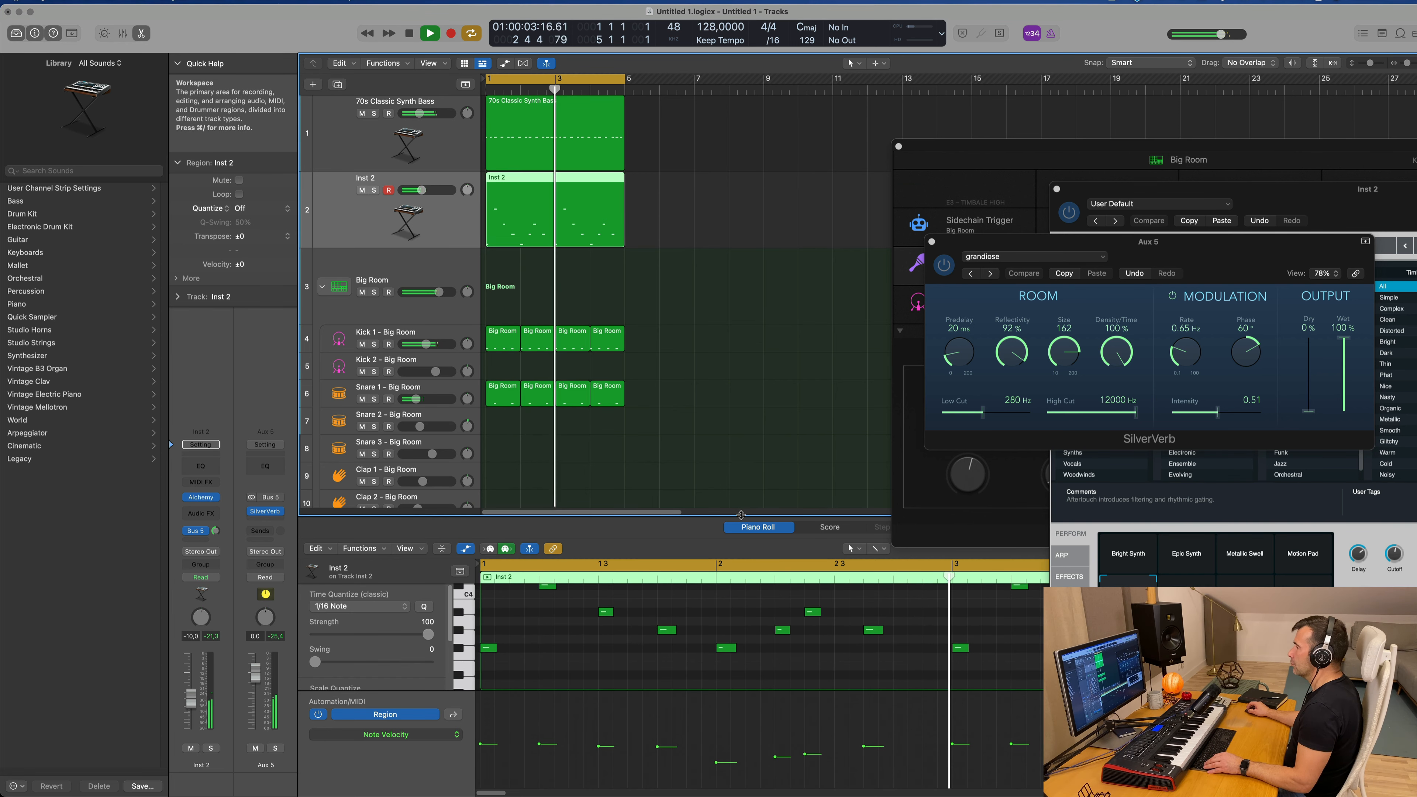
{"action": "left_click_drag", "start_coordinate": [744, 519], "coordinate": [759, 331]}
{"action": "key", "text": "z"}
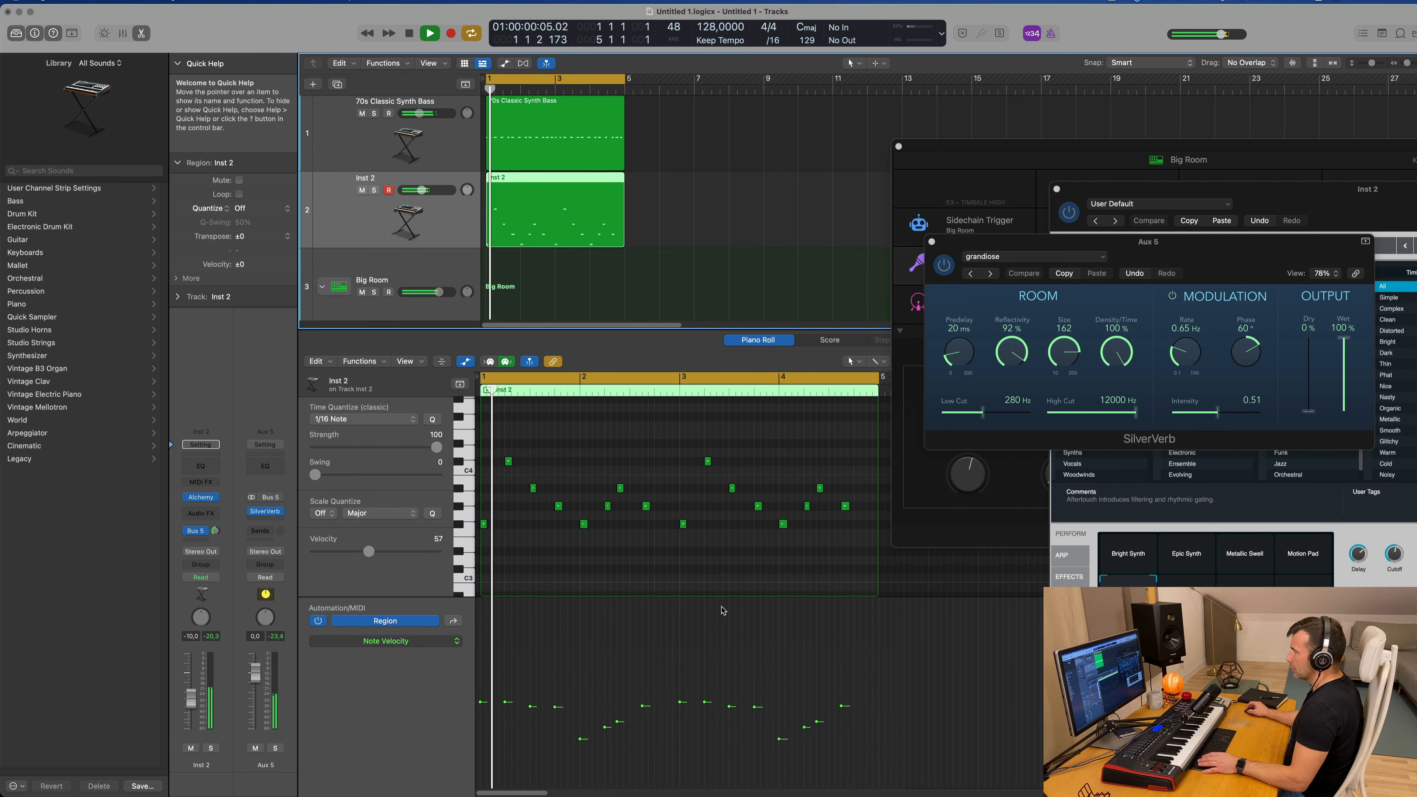
Step: Raise the velocities of the four notes in bar 2 of the joined Inst 2 region and play it back
{"action": "key", "text": "space"}
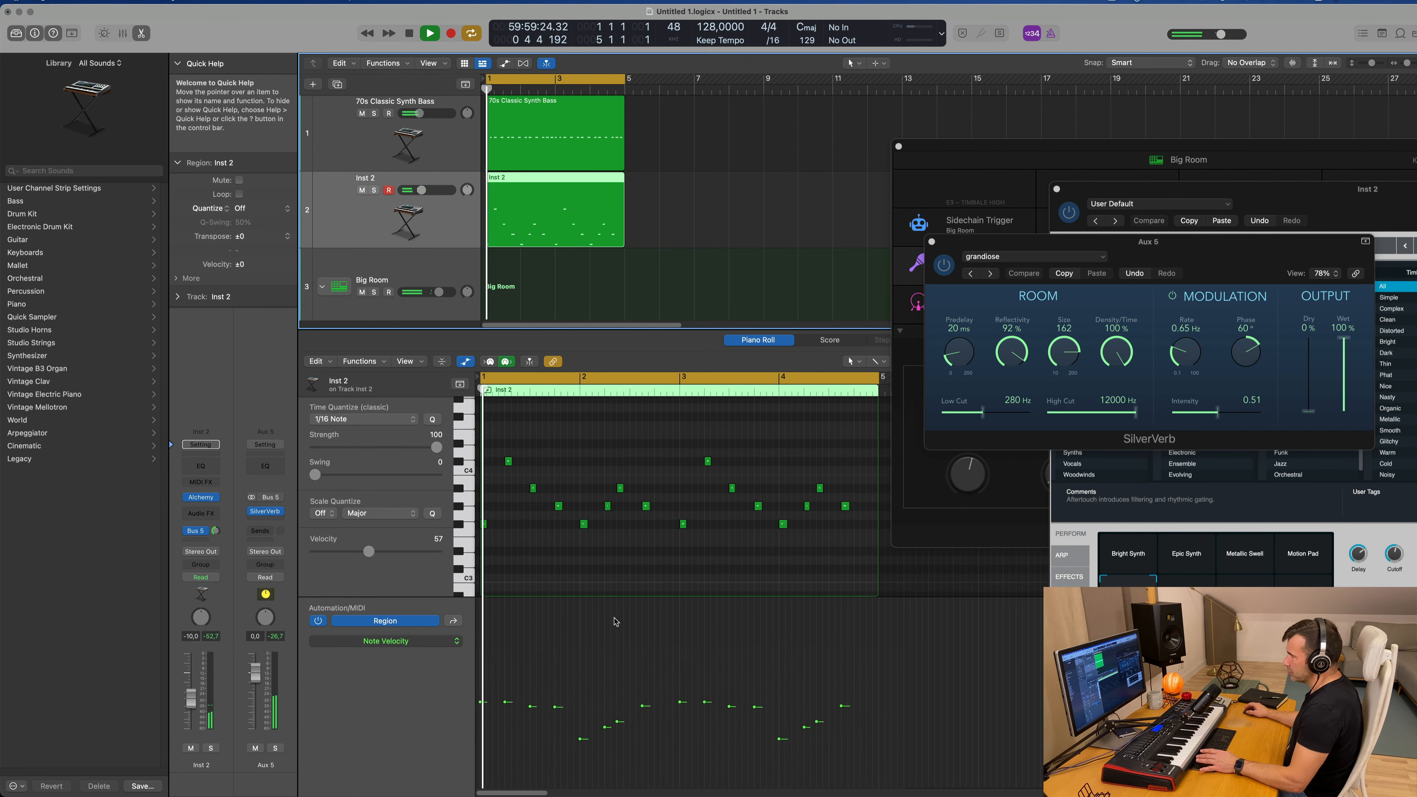
{"action": "left_click_drag", "start_coordinate": [583, 739], "coordinate": [644, 691]}
{"action": "key", "text": "space"}
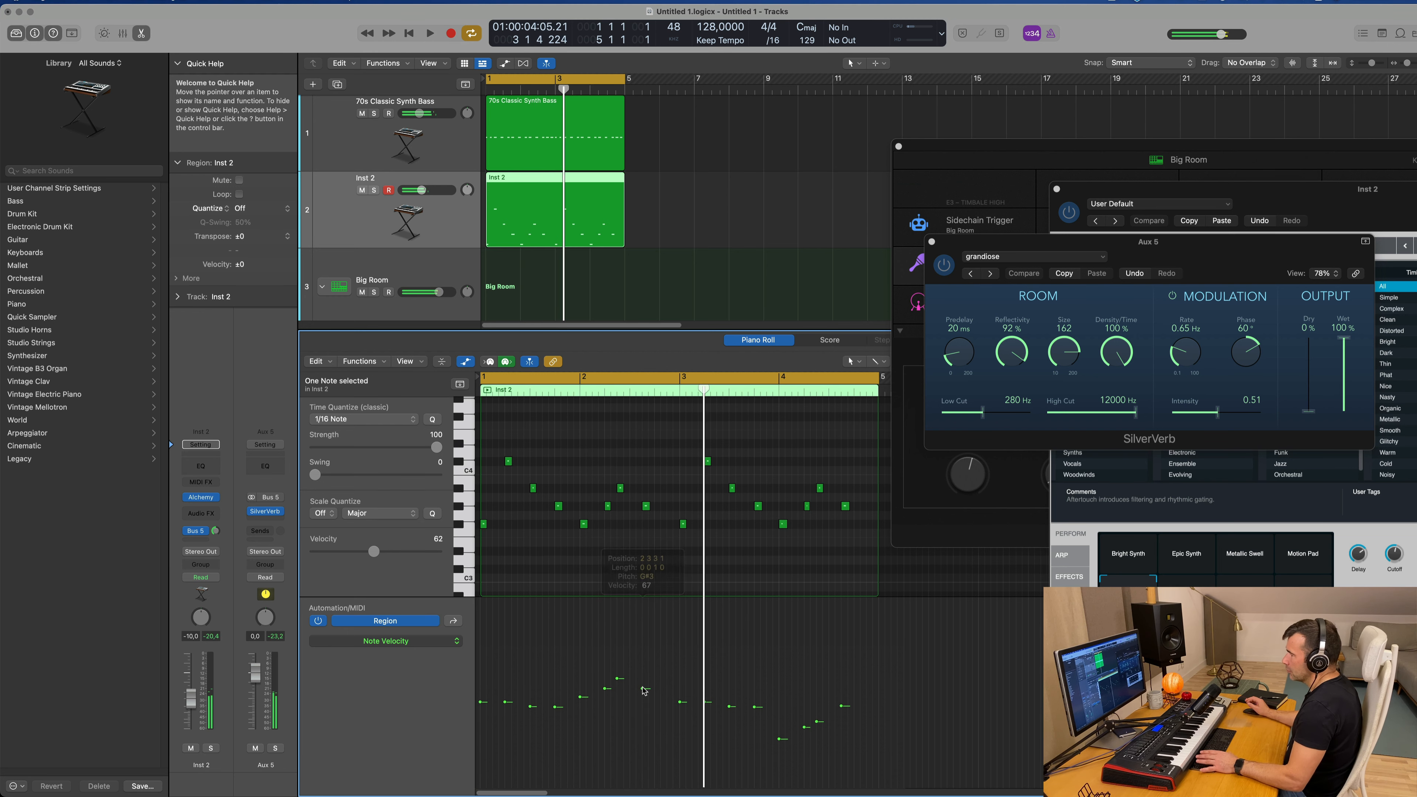
{"action": "key", "text": "space"}
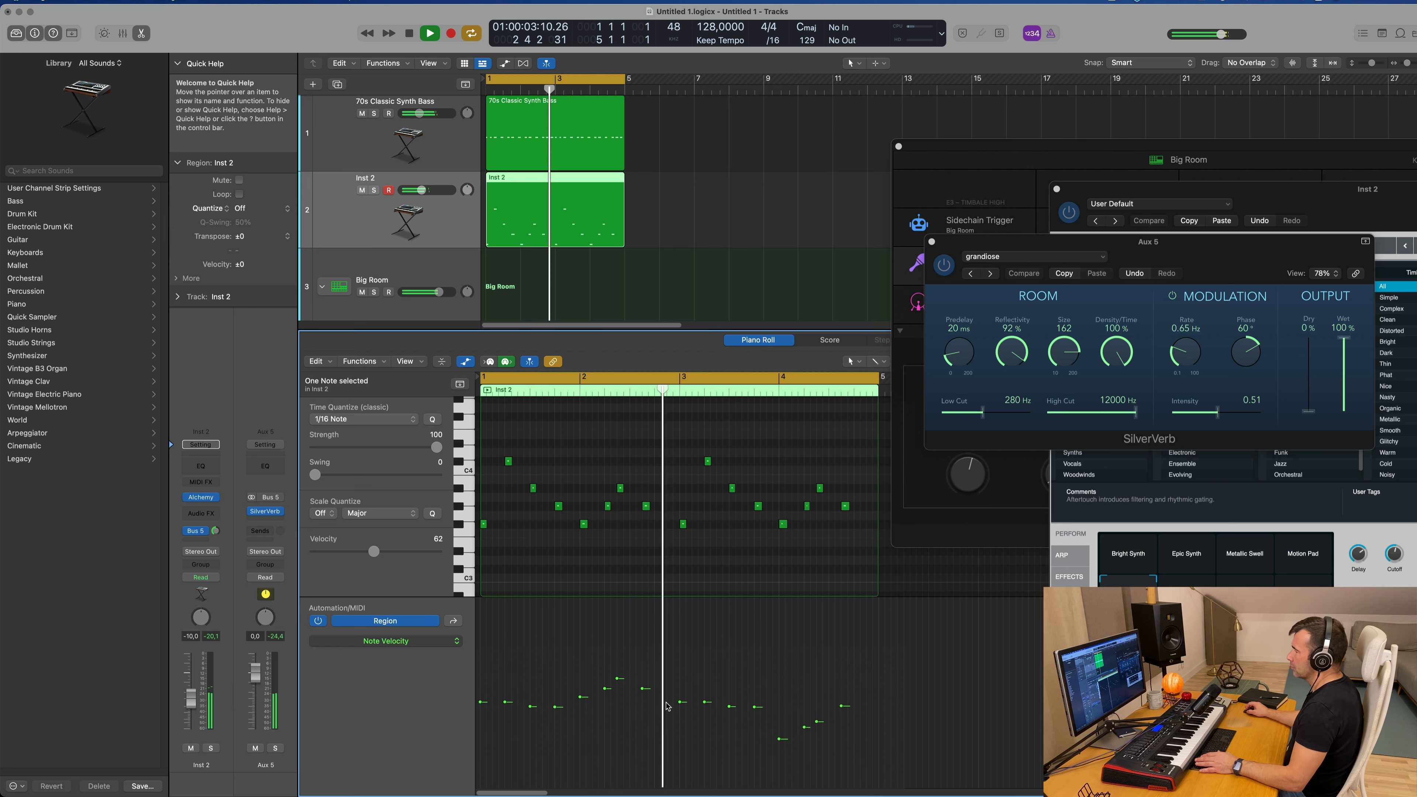
Step: Raise the velocities of the four notes in bar 4 of the Inst 2 region, with the first at 65, and play it back
{"action": "key", "text": "space"}
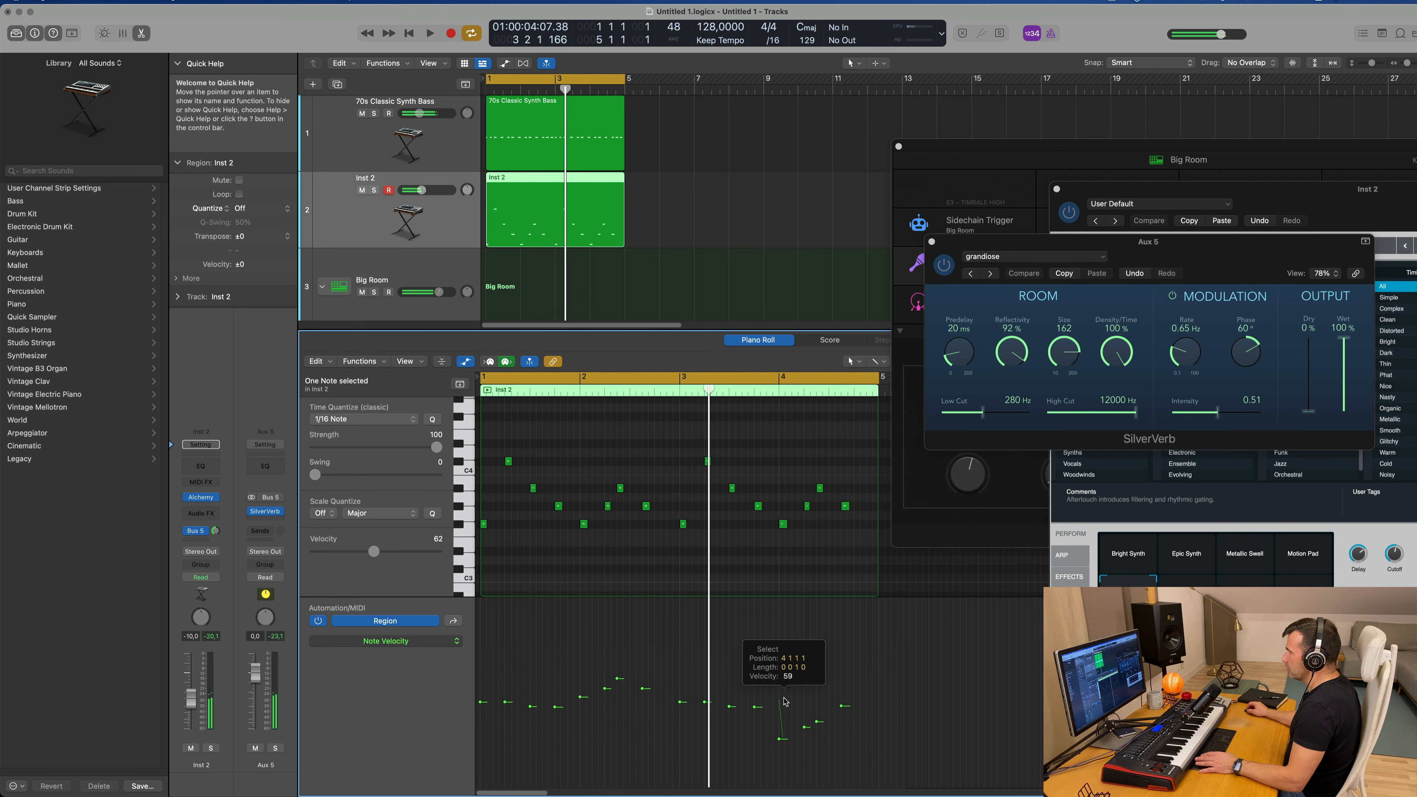
{"action": "left_click_drag", "start_coordinate": [824, 683], "coordinate": [858, 665]}
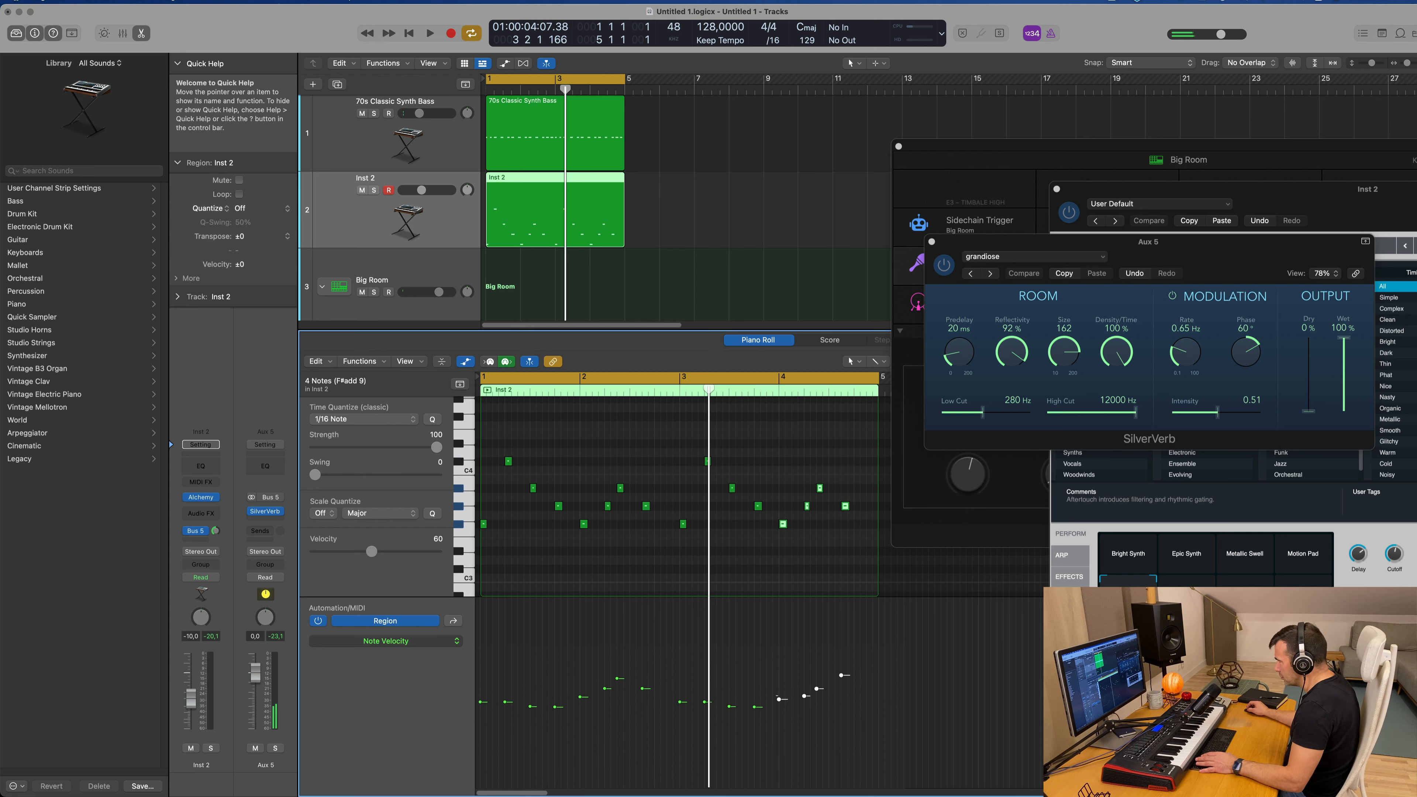
{"action": "left_click_drag", "start_coordinate": [808, 699], "coordinate": [806, 694]}
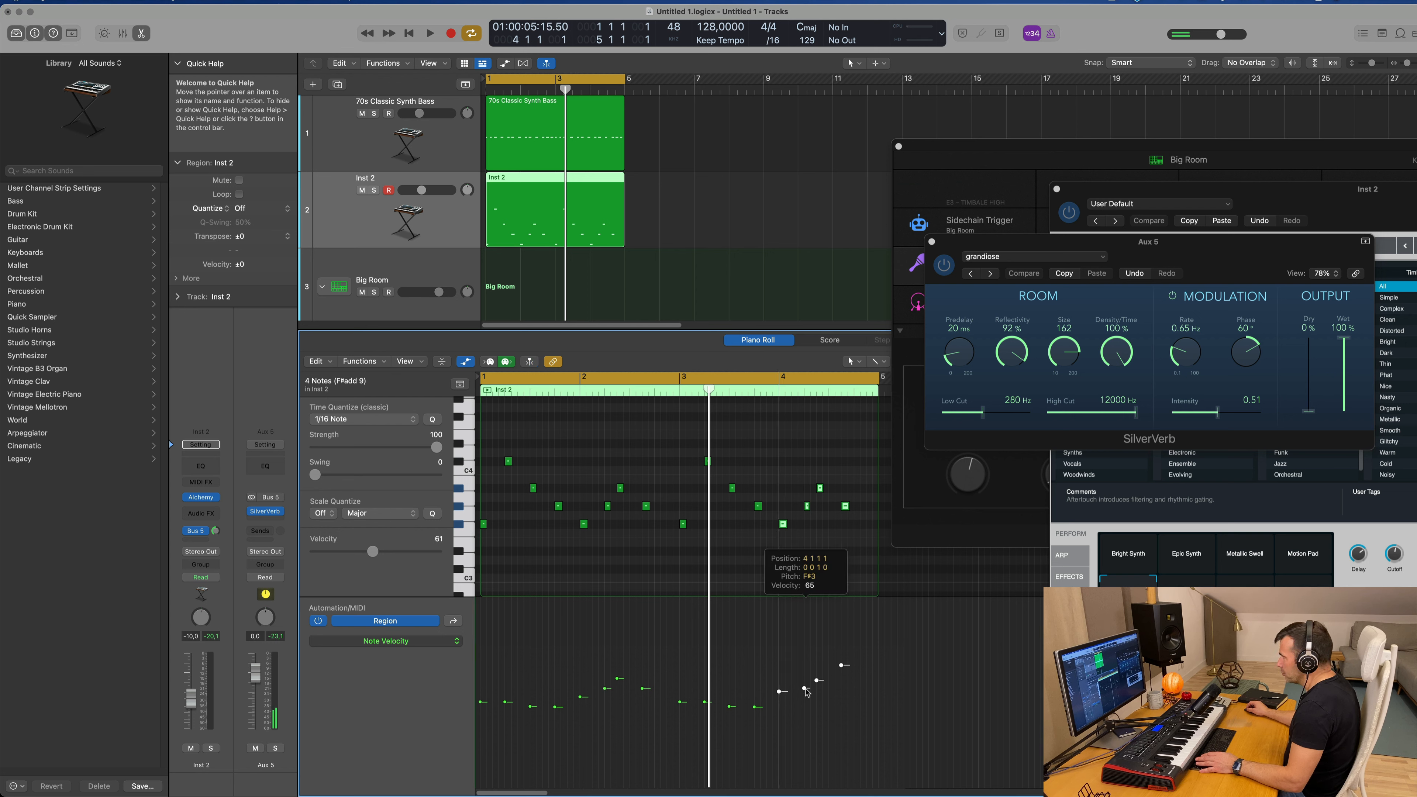
{"action": "key", "text": "space"}
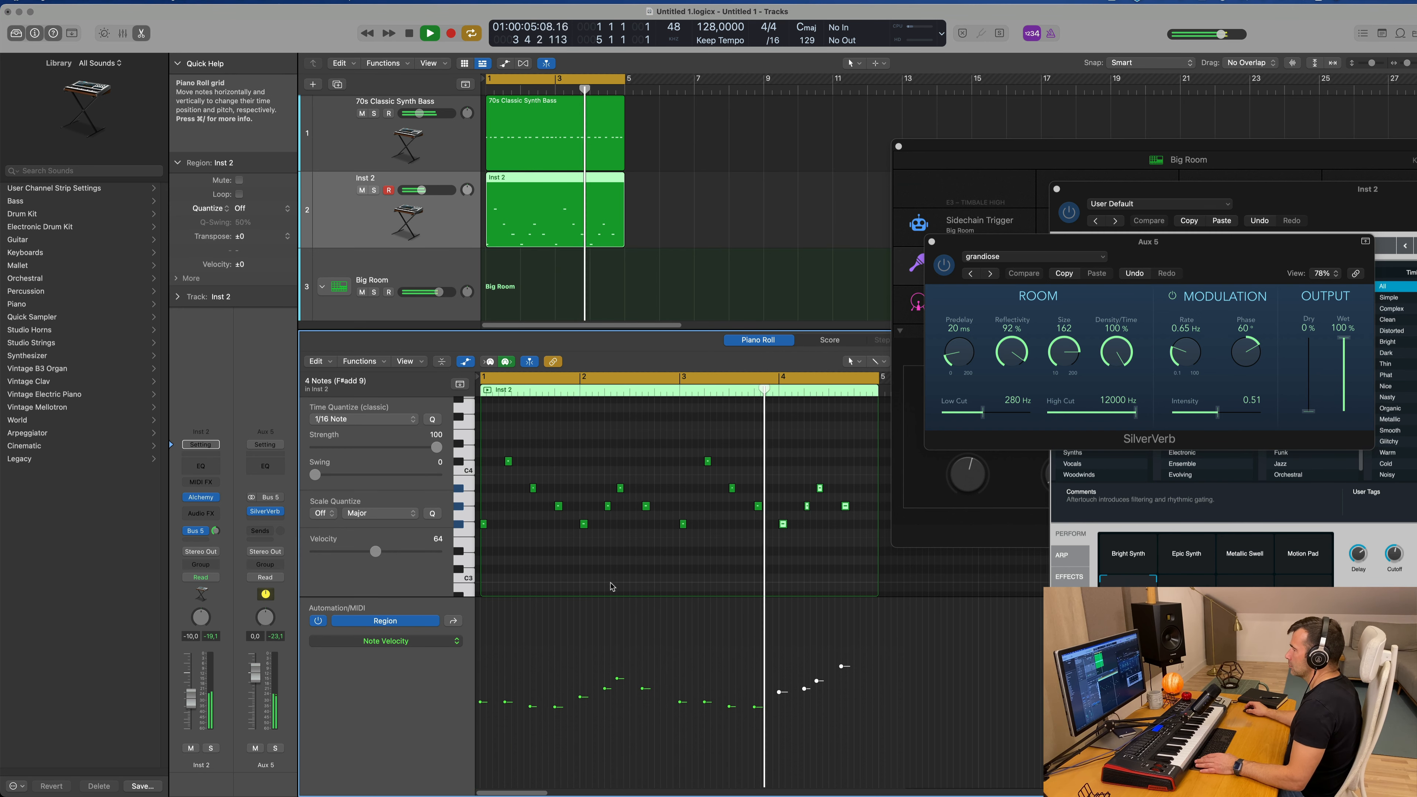
Step: Show the mixer, copy the 70s Classic Synth Bass track's Compressor to Inst 2, and open the copy with its window moved aside
{"action": "left_click", "coordinate": [713, 197]}
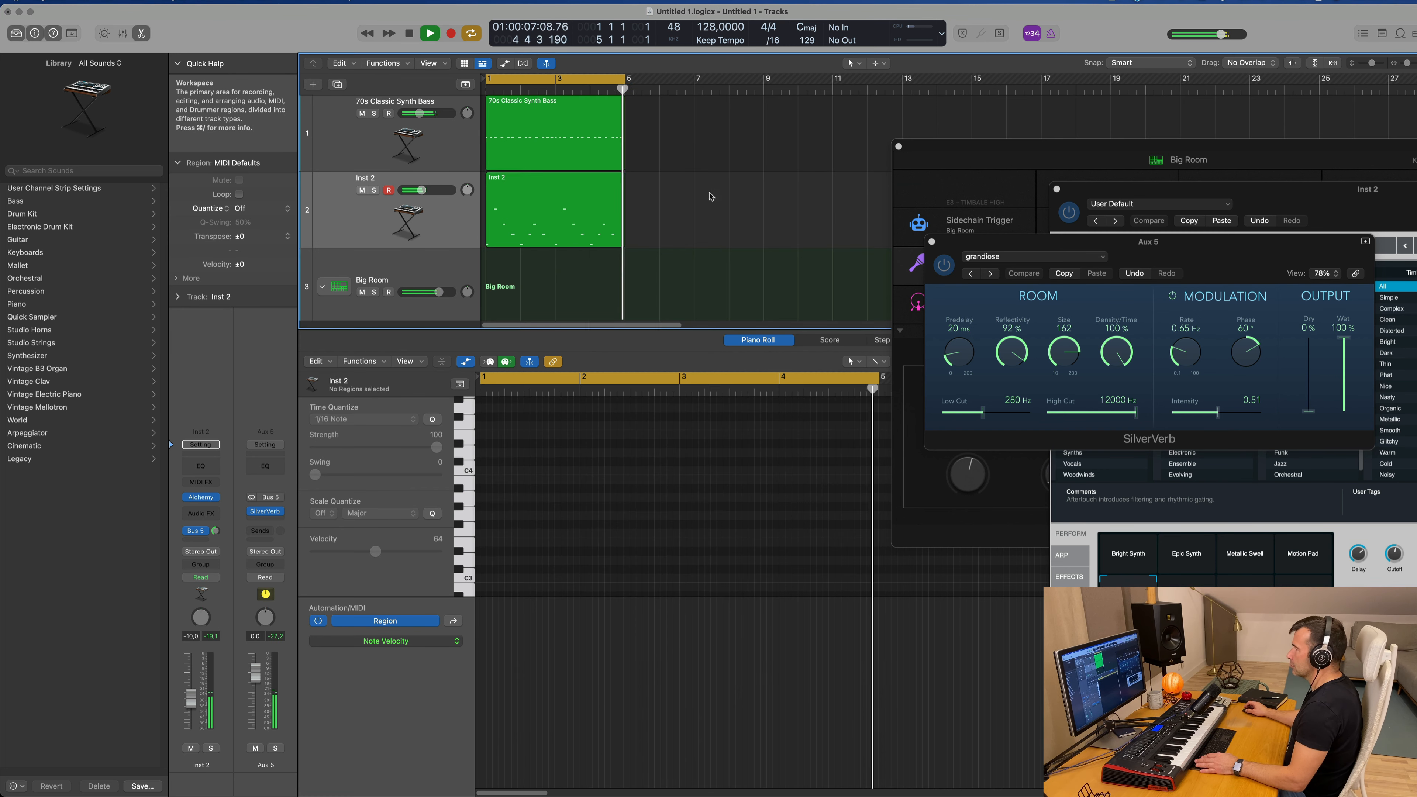
{"action": "key", "text": "space"}
{"action": "key", "text": "x"}
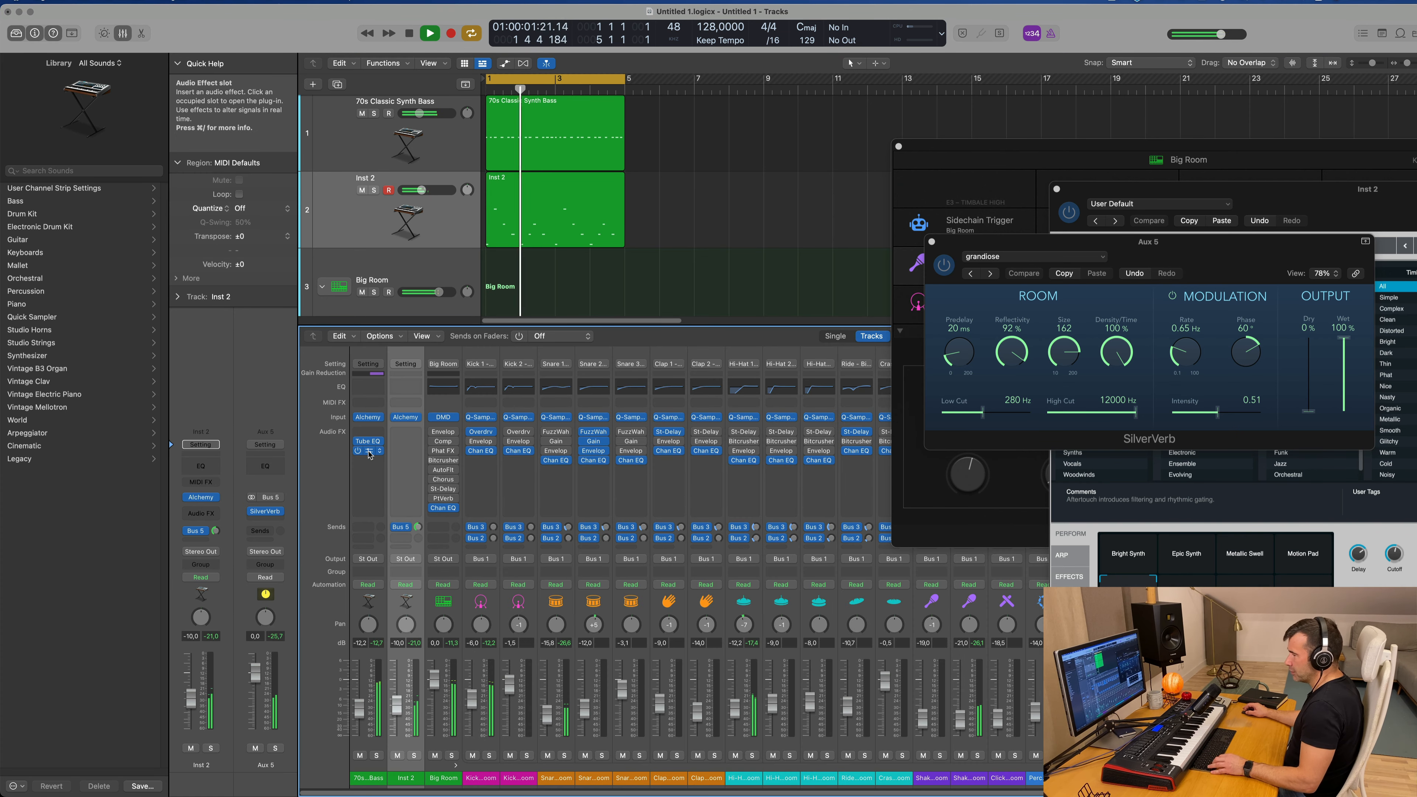
{"action": "left_click_drag", "start_coordinate": [405, 445], "coordinate": [405, 443]}
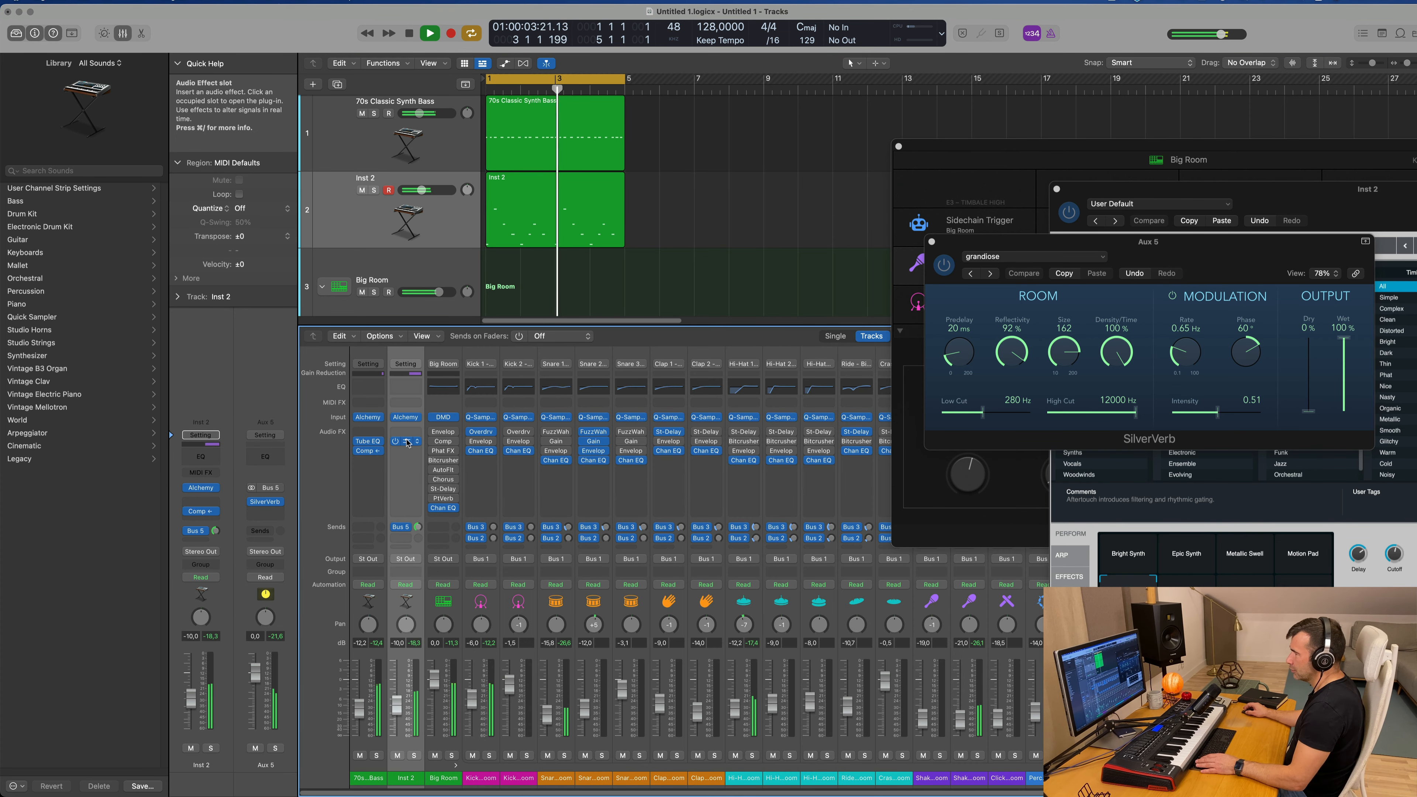
{"action": "left_click_drag", "start_coordinate": [777, 154], "coordinate": [923, 237]}
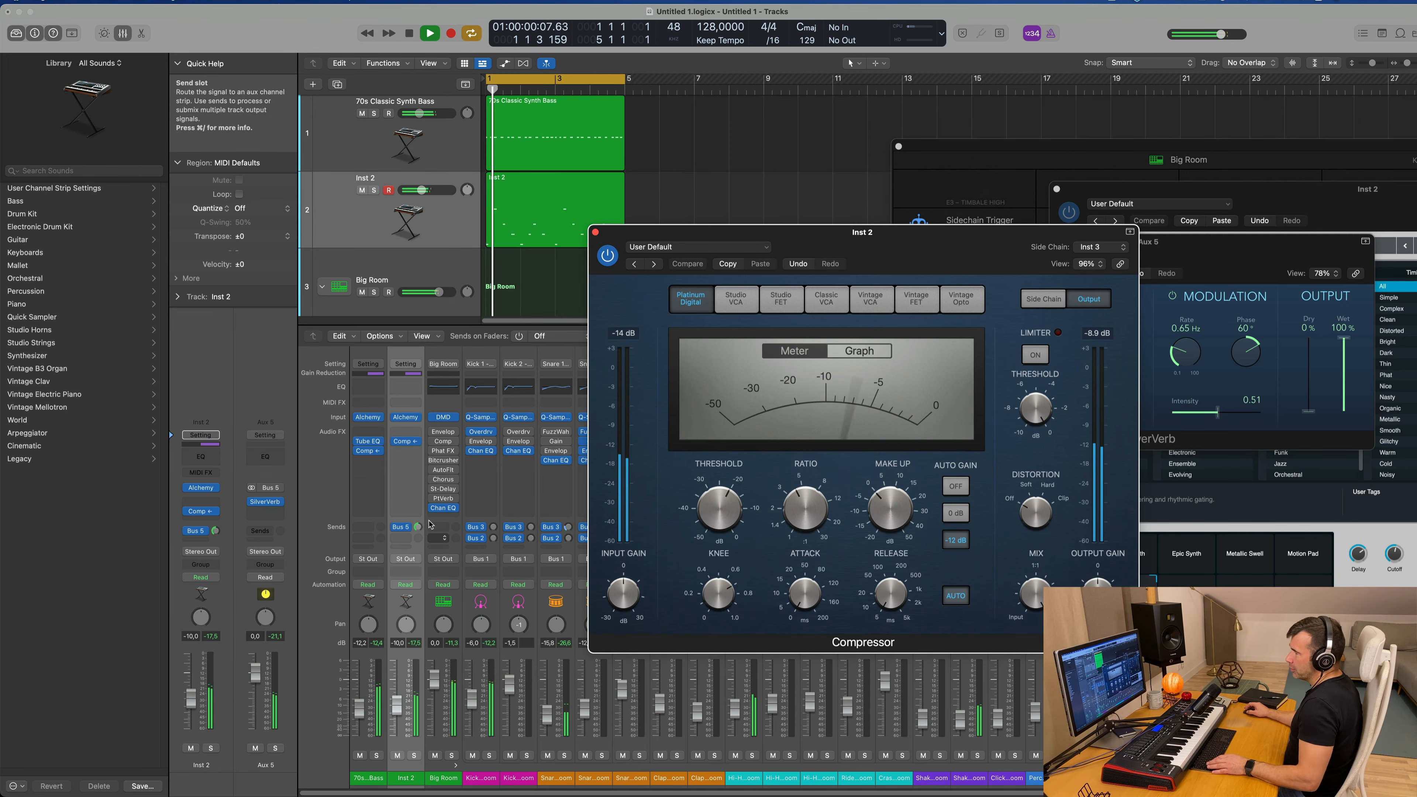
Step: Copy Inst 2's side-chained Compressor to the Aux 5 channel below SilverVerb, close the copy's window, and bring up the SilverVerb window
{"action": "mouse_move", "coordinate": [406, 446]}
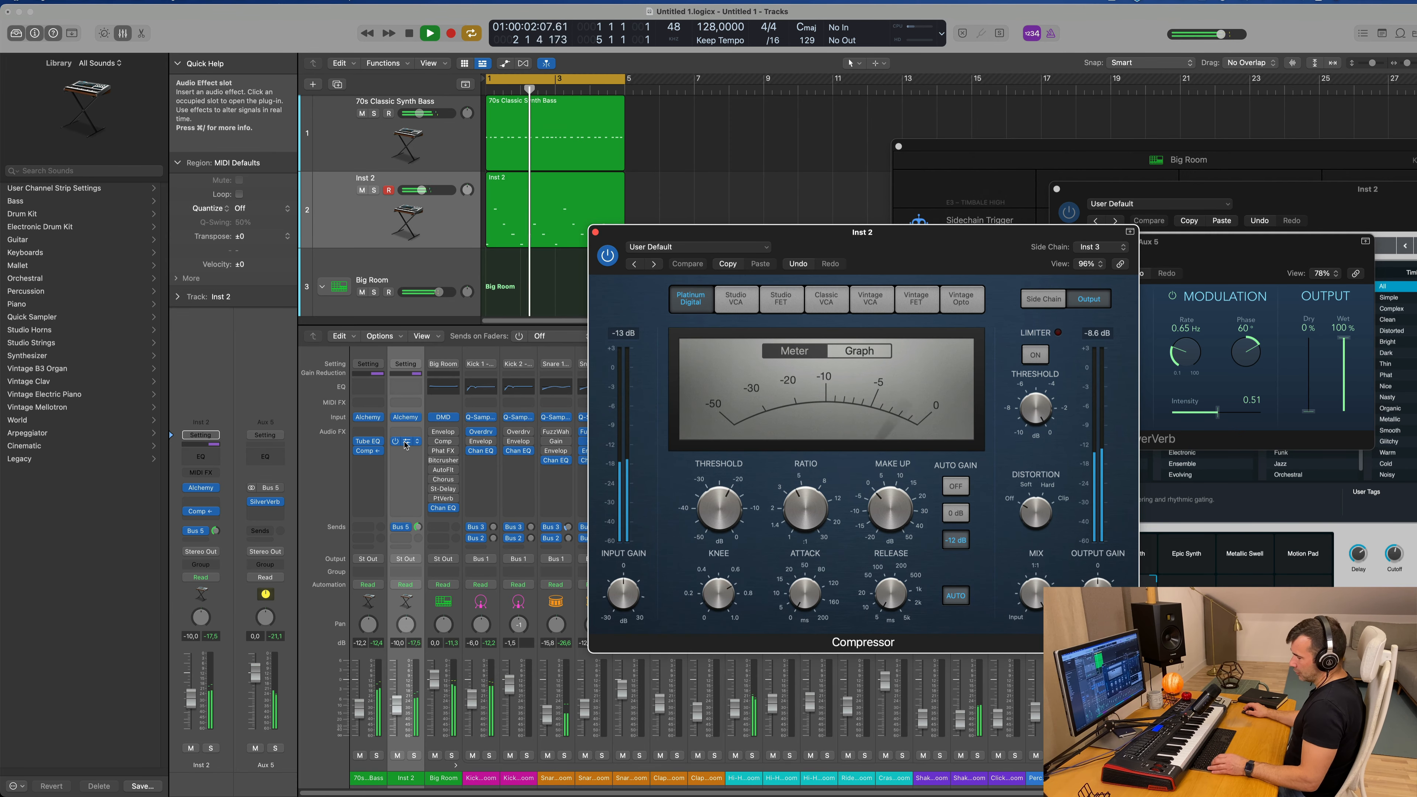
{"action": "left_click", "coordinate": [265, 513]}
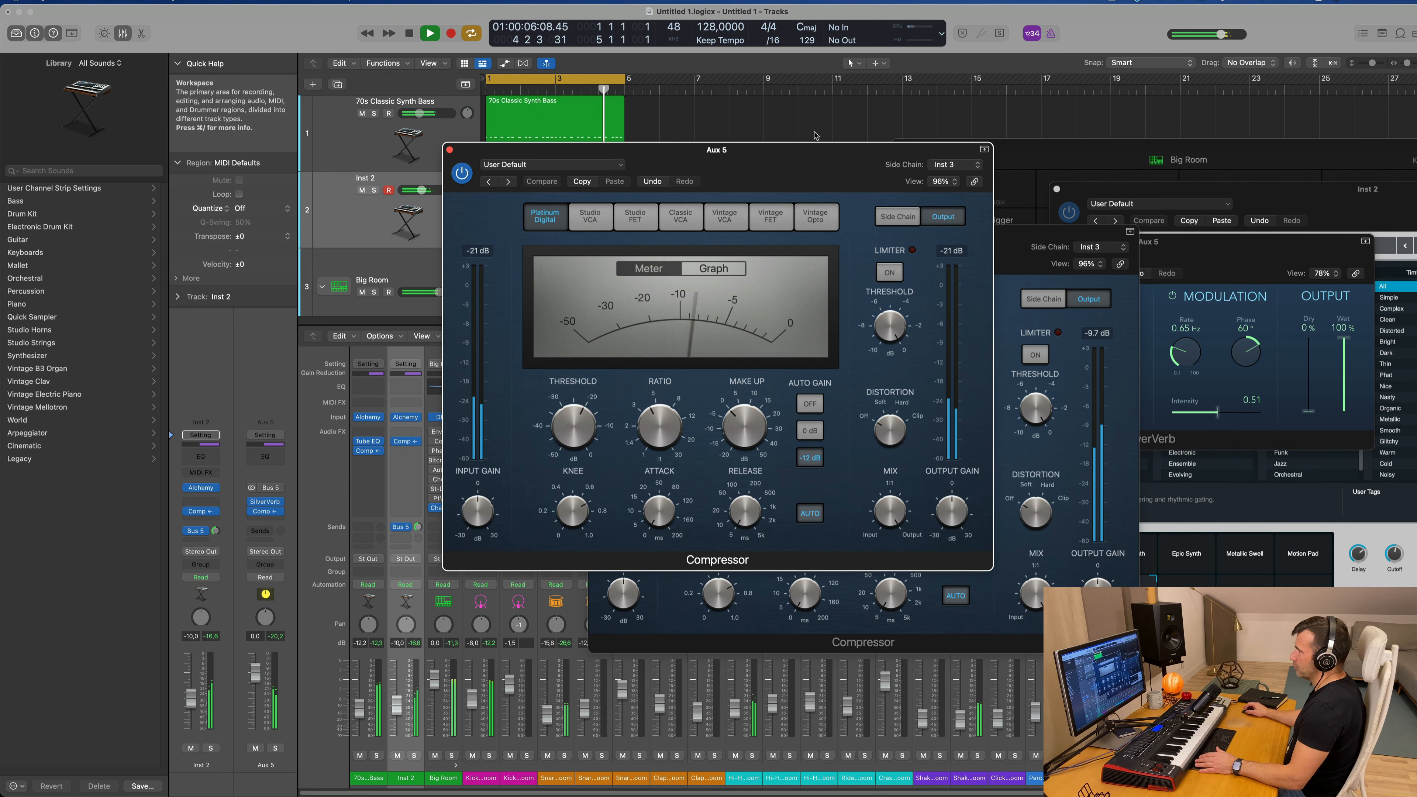
{"action": "left_click_drag", "start_coordinate": [798, 149], "coordinate": [902, 157]}
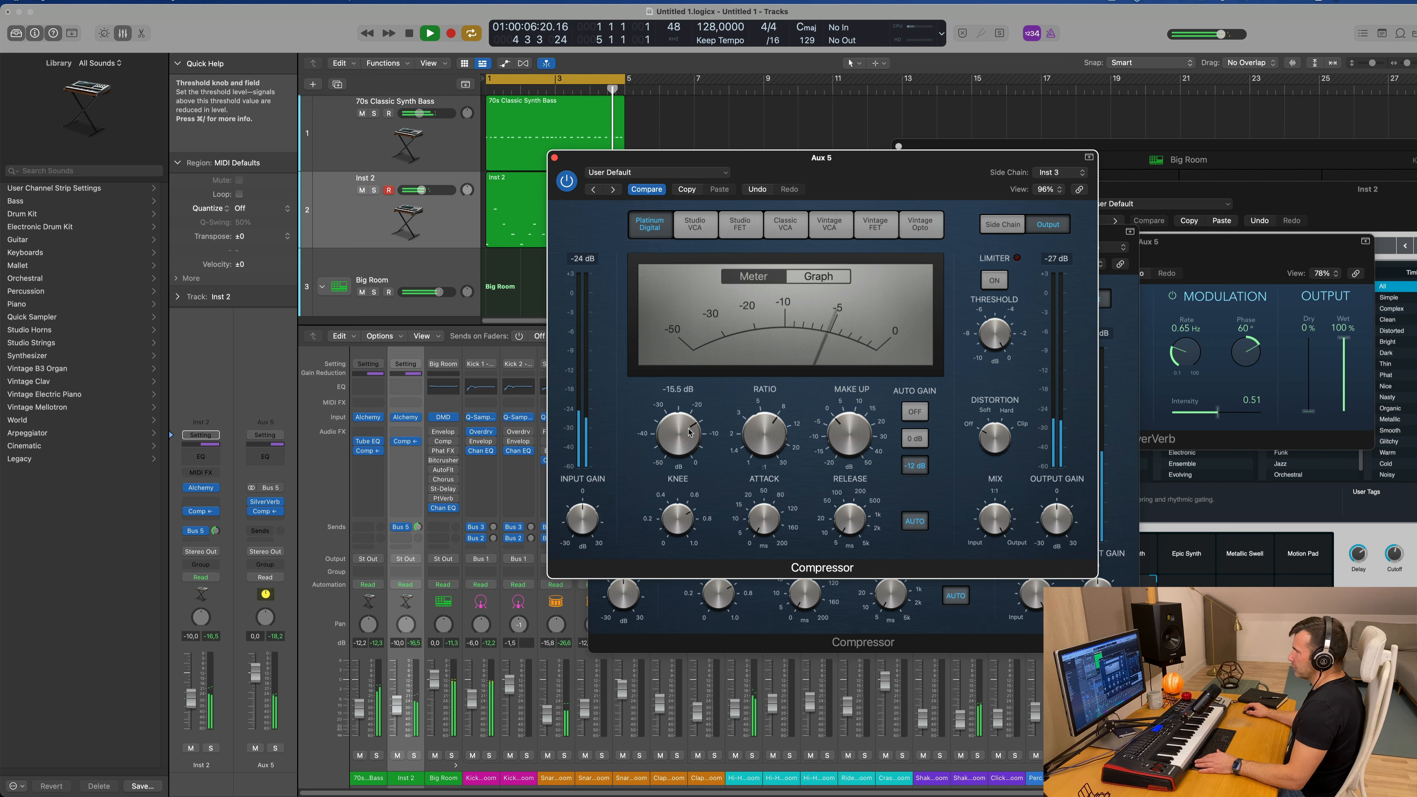
{"action": "left_click", "coordinate": [554, 158]}
{"action": "left_click", "coordinate": [267, 502]}
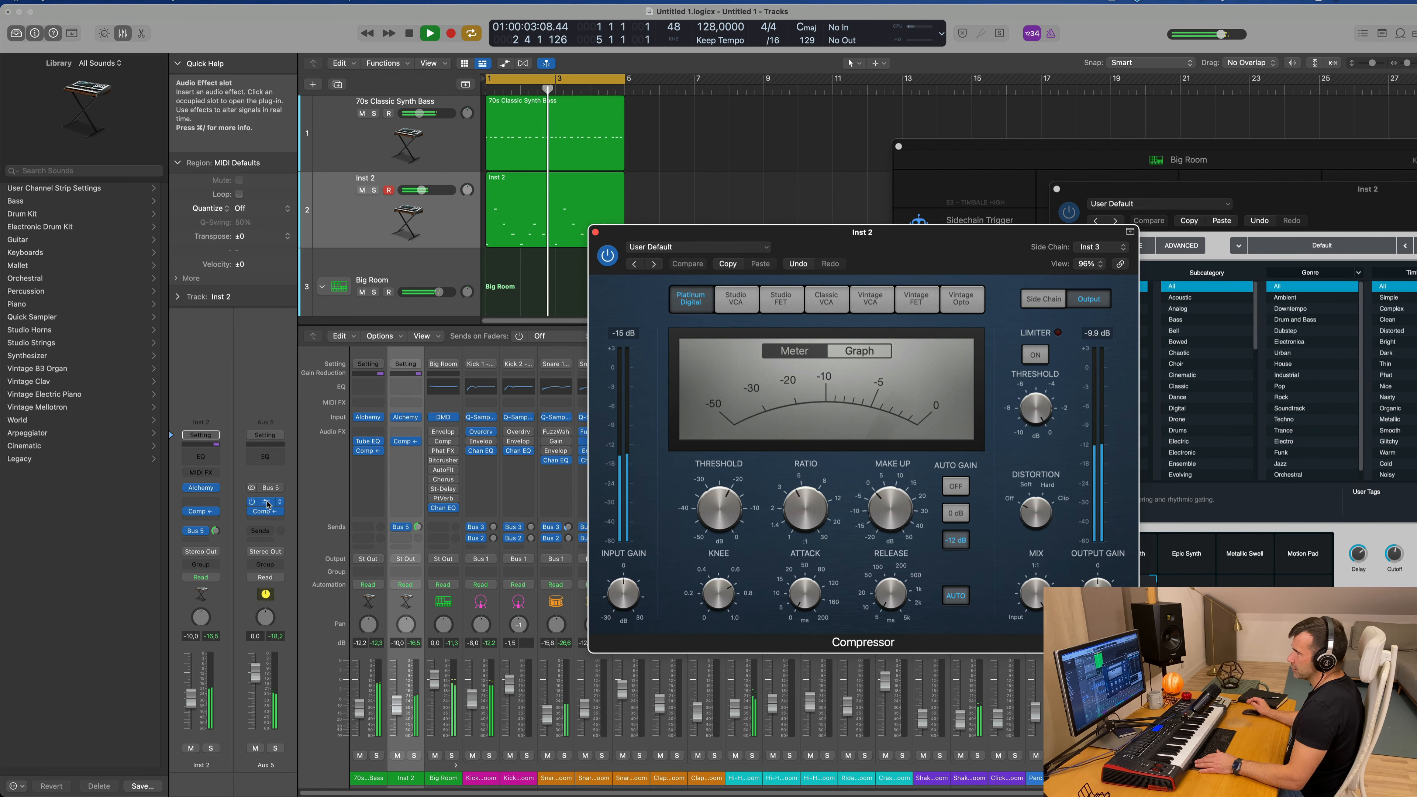
{"action": "left_click", "coordinate": [266, 502]}
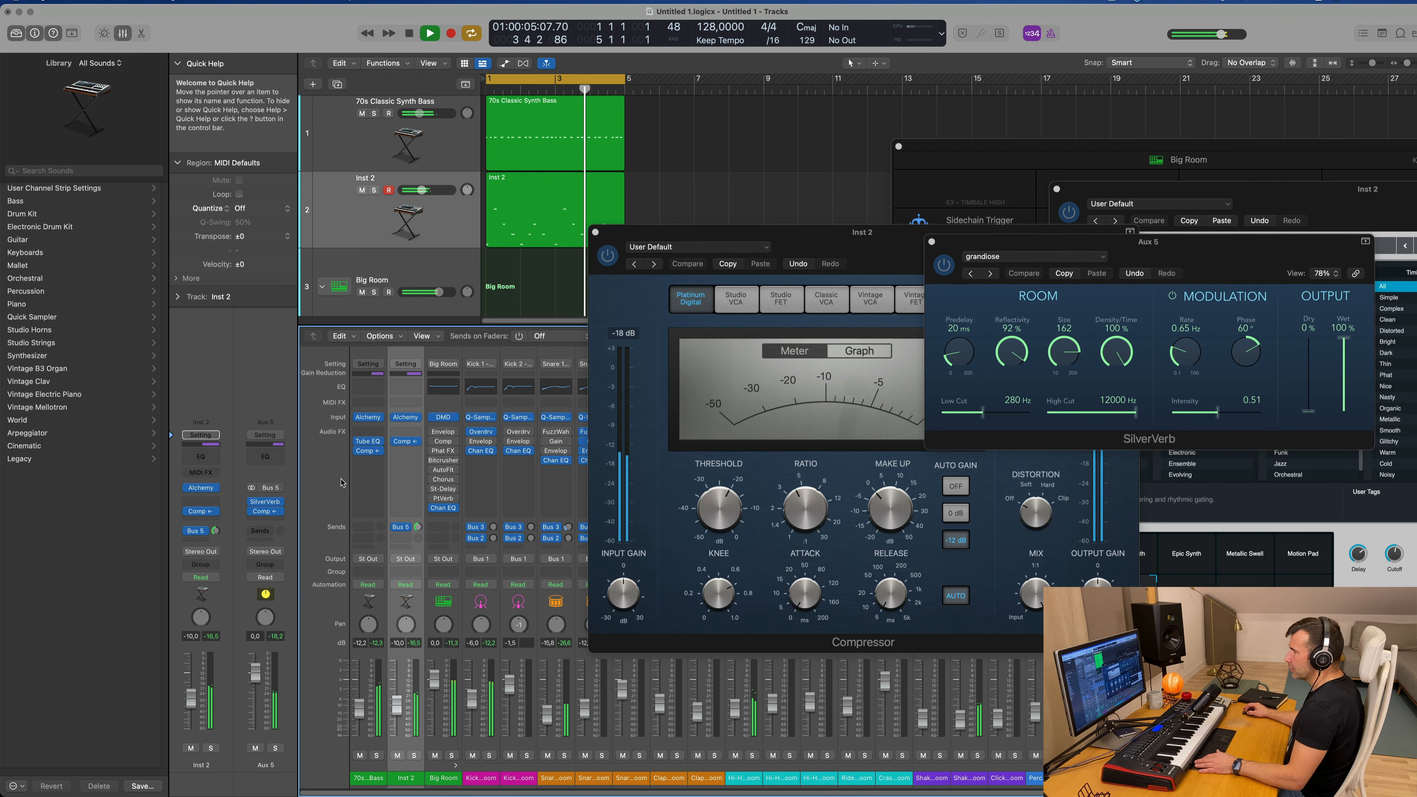
Step: Add a Channel EQ to Aux 5 with a low cut at 210 Hz and 36 dB/oct, and close its window
{"action": "left_click", "coordinate": [256, 458]}
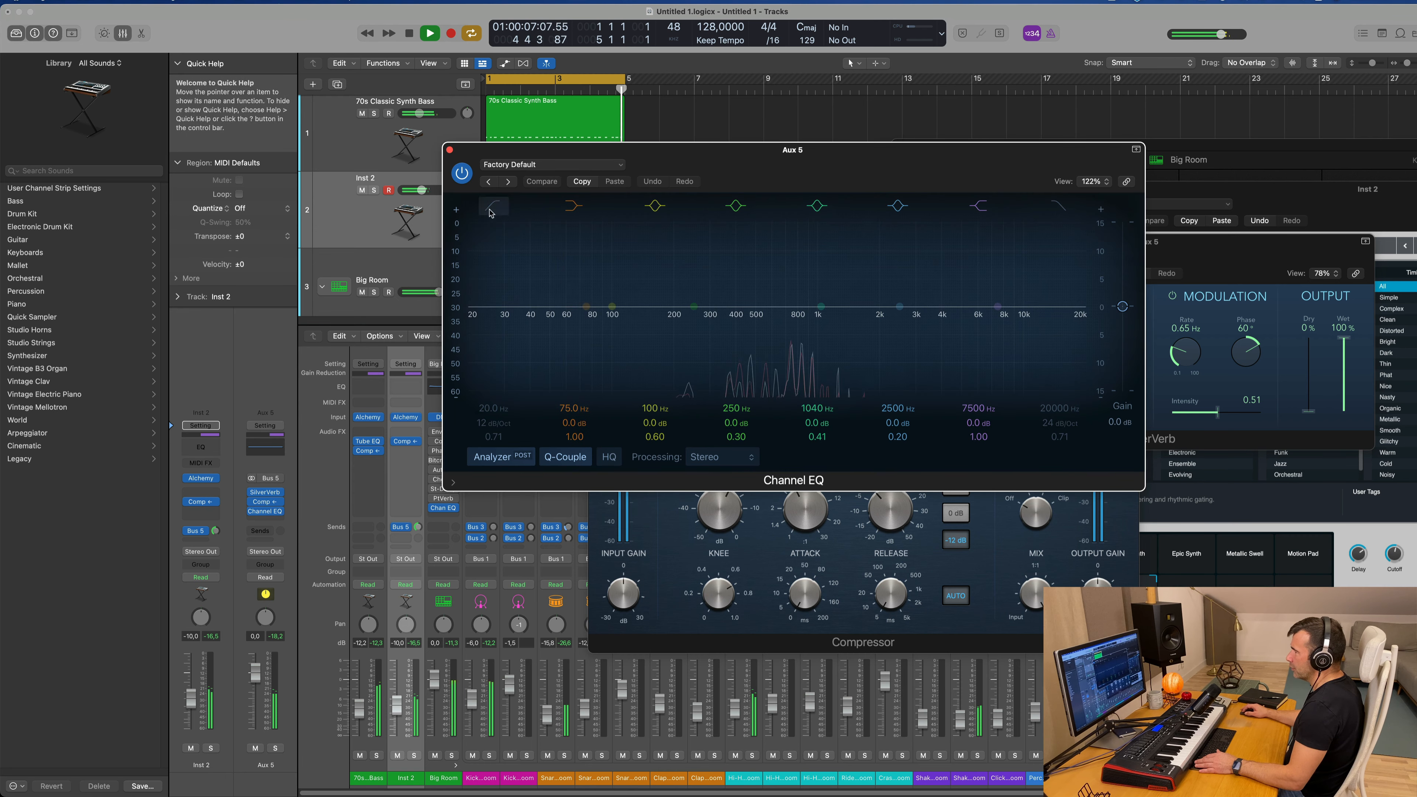
{"action": "left_click", "coordinate": [576, 291]}
{"action": "left_click_drag", "start_coordinate": [574, 288], "coordinate": [504, 395]}
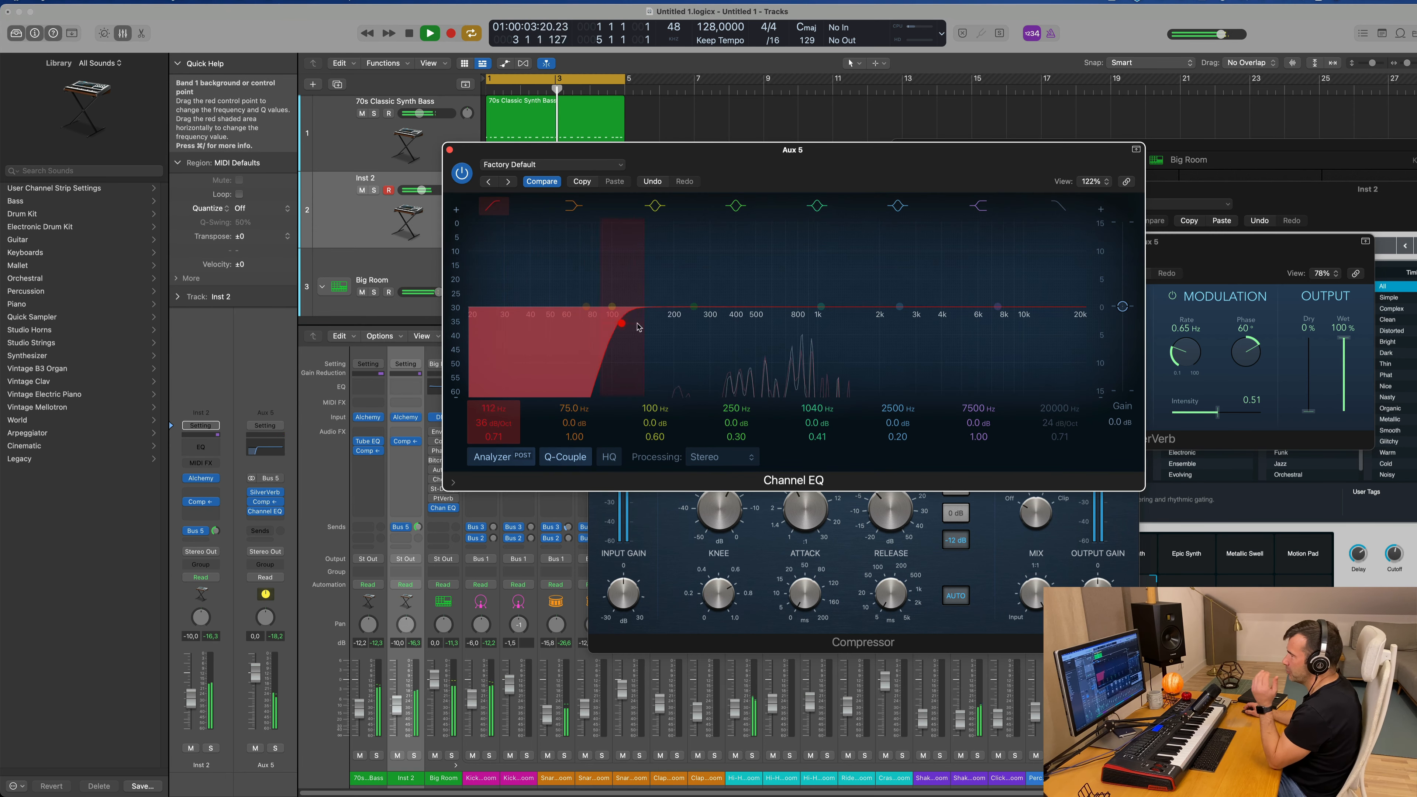
{"action": "left_click_drag", "start_coordinate": [638, 326], "coordinate": [679, 327]}
{"action": "left_click_drag", "start_coordinate": [654, 155], "coordinate": [640, 155]}
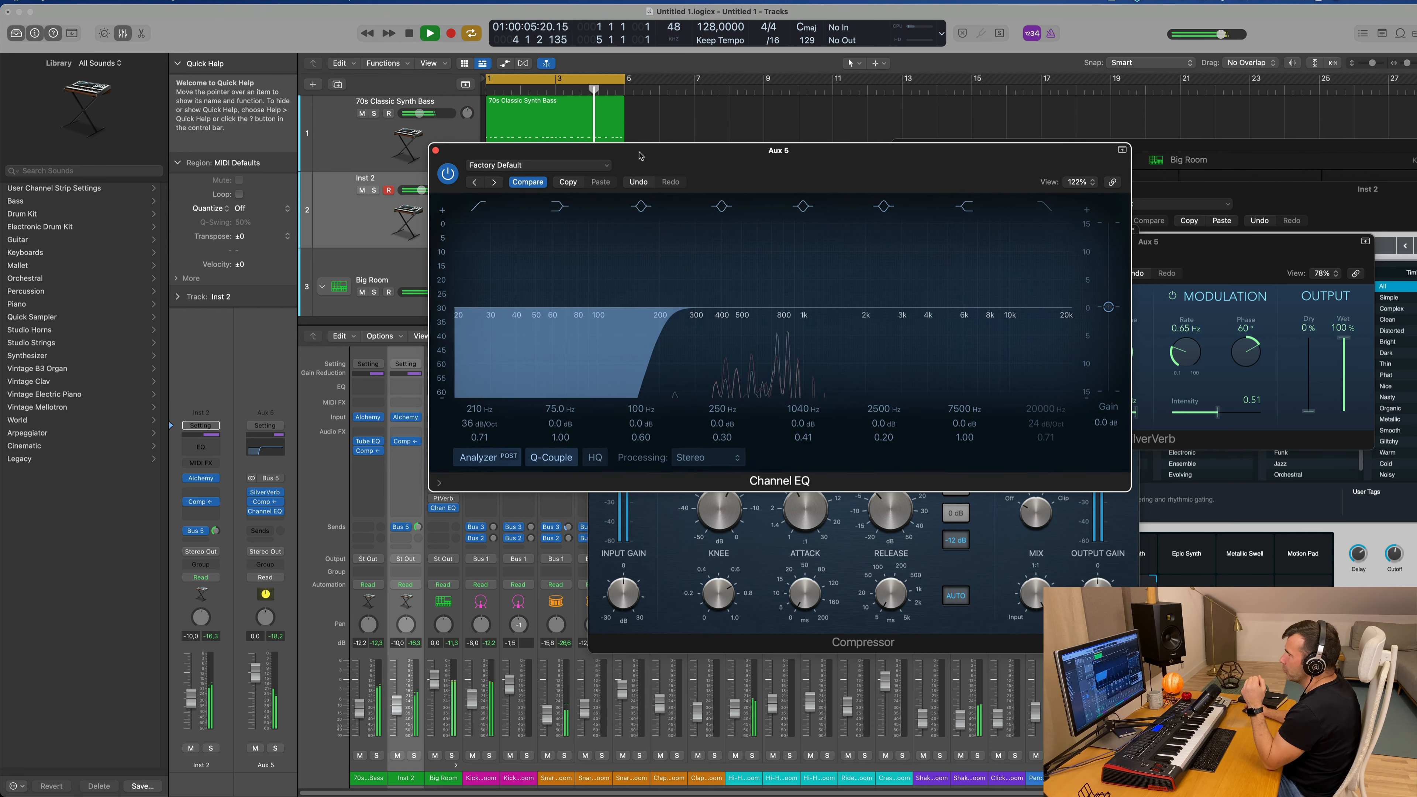
{"action": "left_click", "coordinate": [436, 151]}
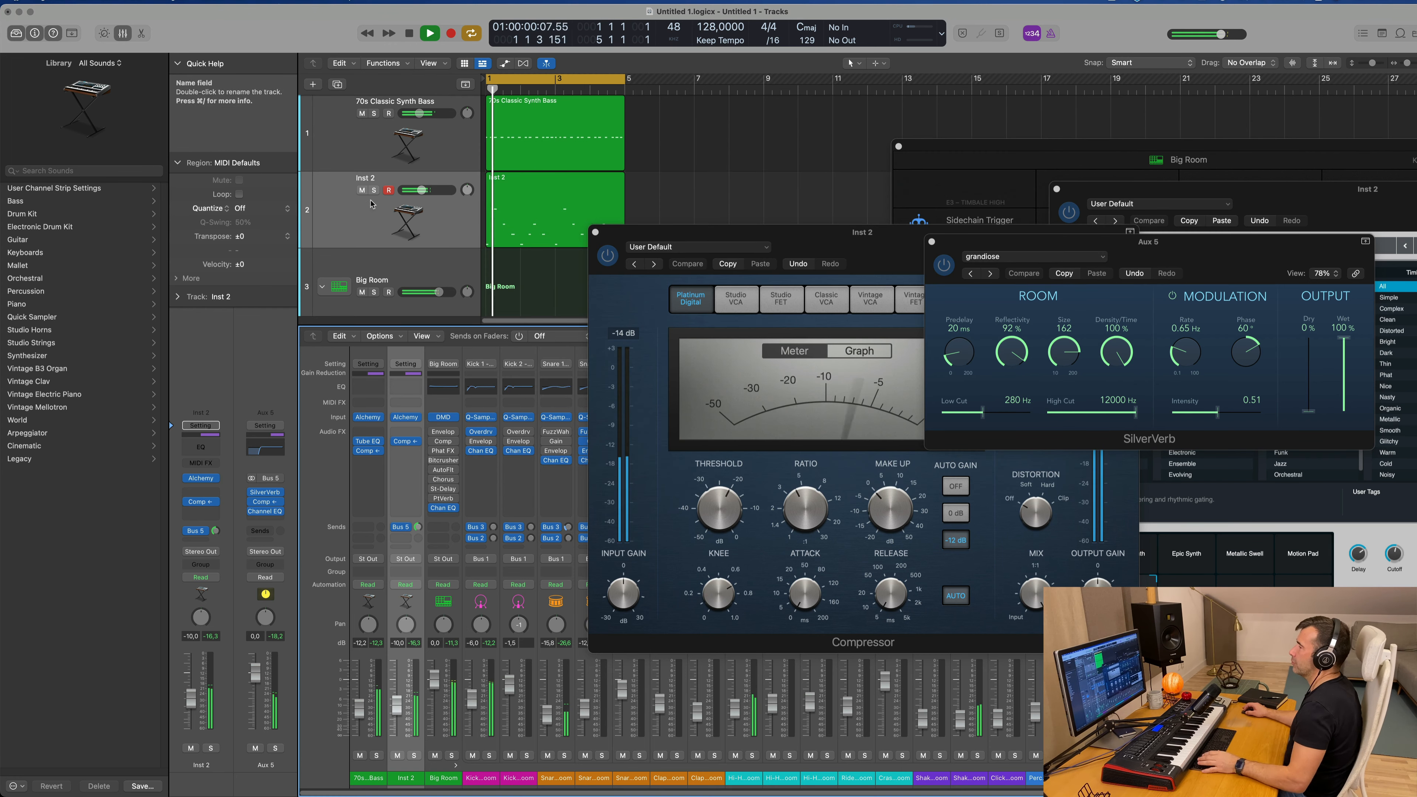
Step: Move the Compressor window aside, repeat the 70s Classic Synth Bass and Inst 2 regions once from bar 5, and hide the mixer
{"action": "left_click_drag", "start_coordinate": [778, 241], "coordinate": [1170, 267]}
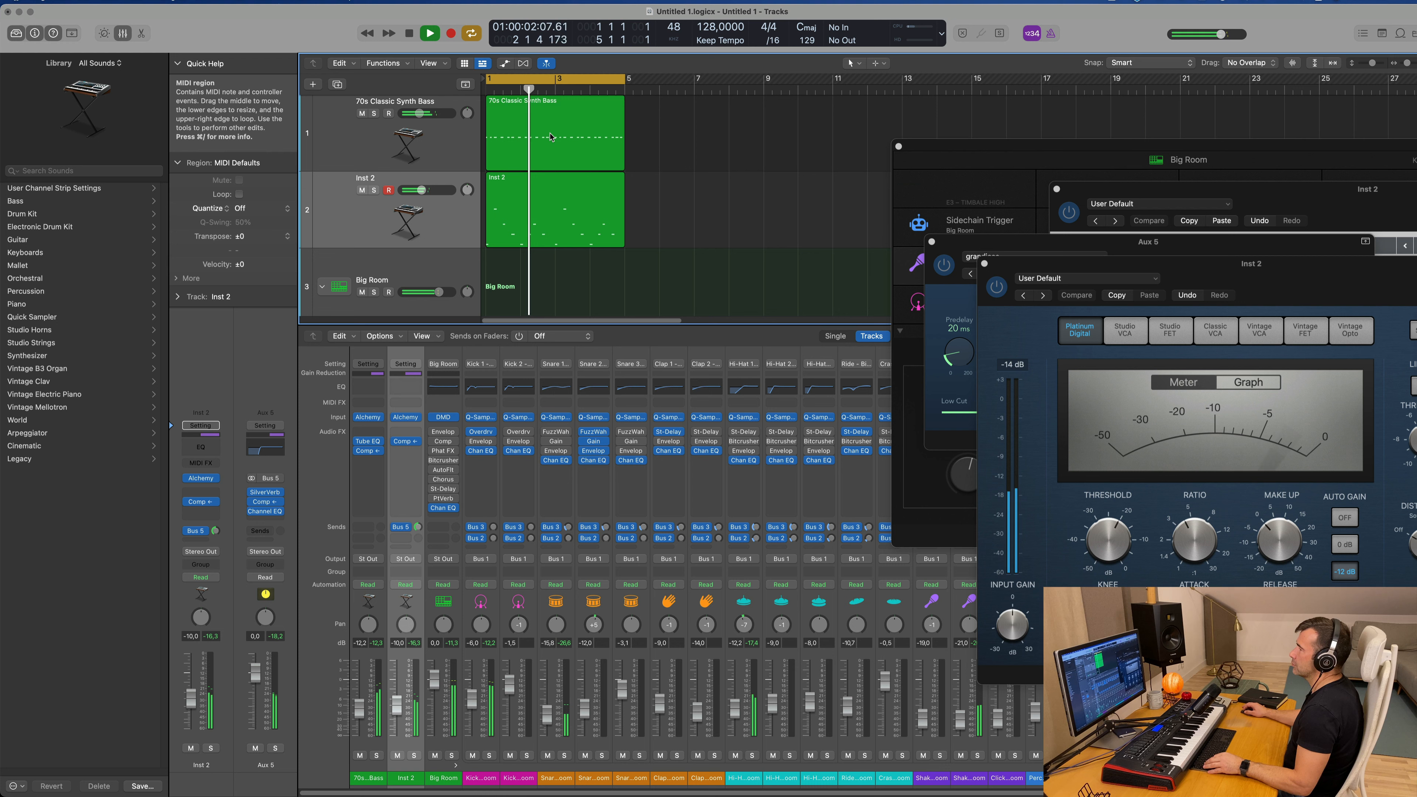
{"action": "left_click", "coordinate": [551, 136]}
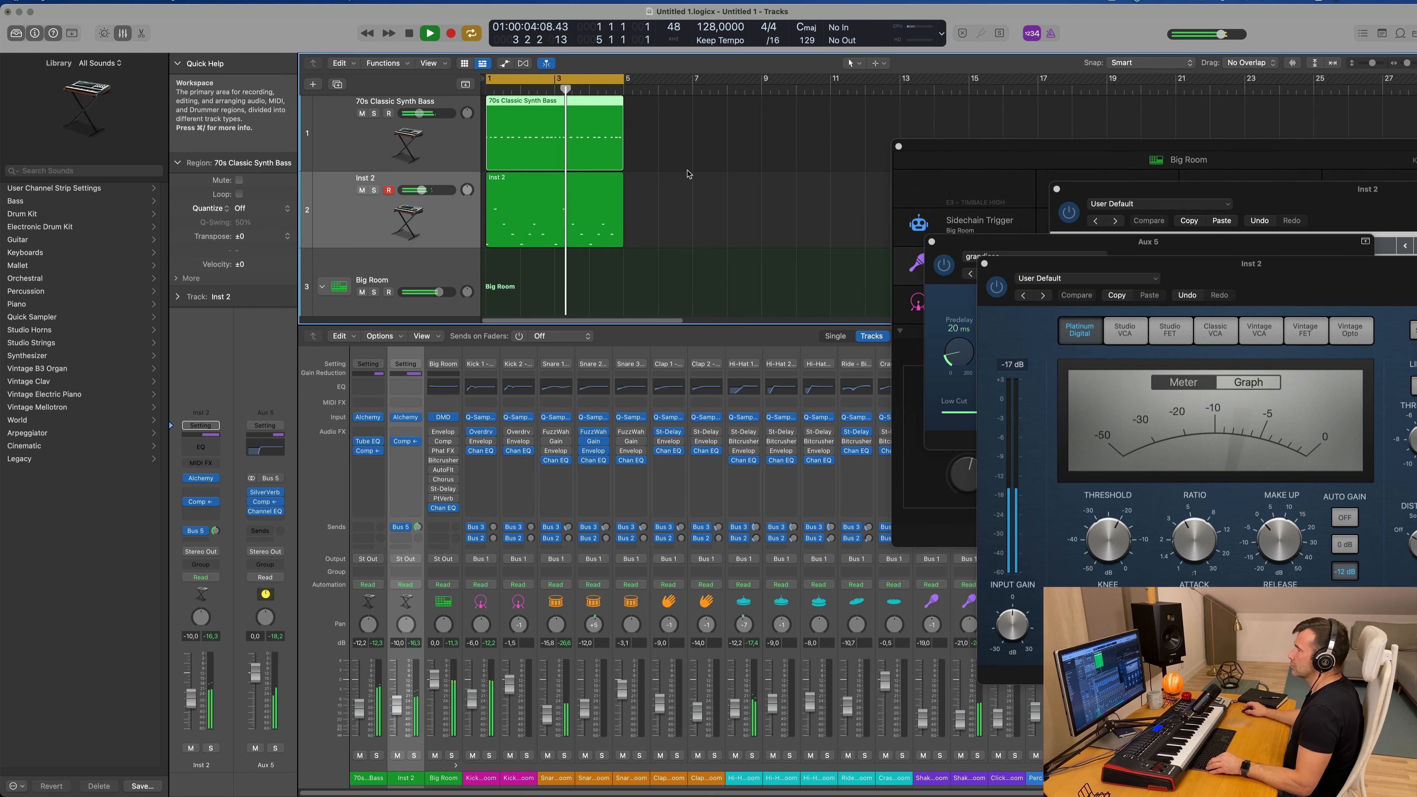
{"action": "scroll", "coordinate": [672, 168], "scroll_direction": "left", "scroll_amount": 2}
{"action": "left_click", "coordinate": [538, 225], "text": "shift"}
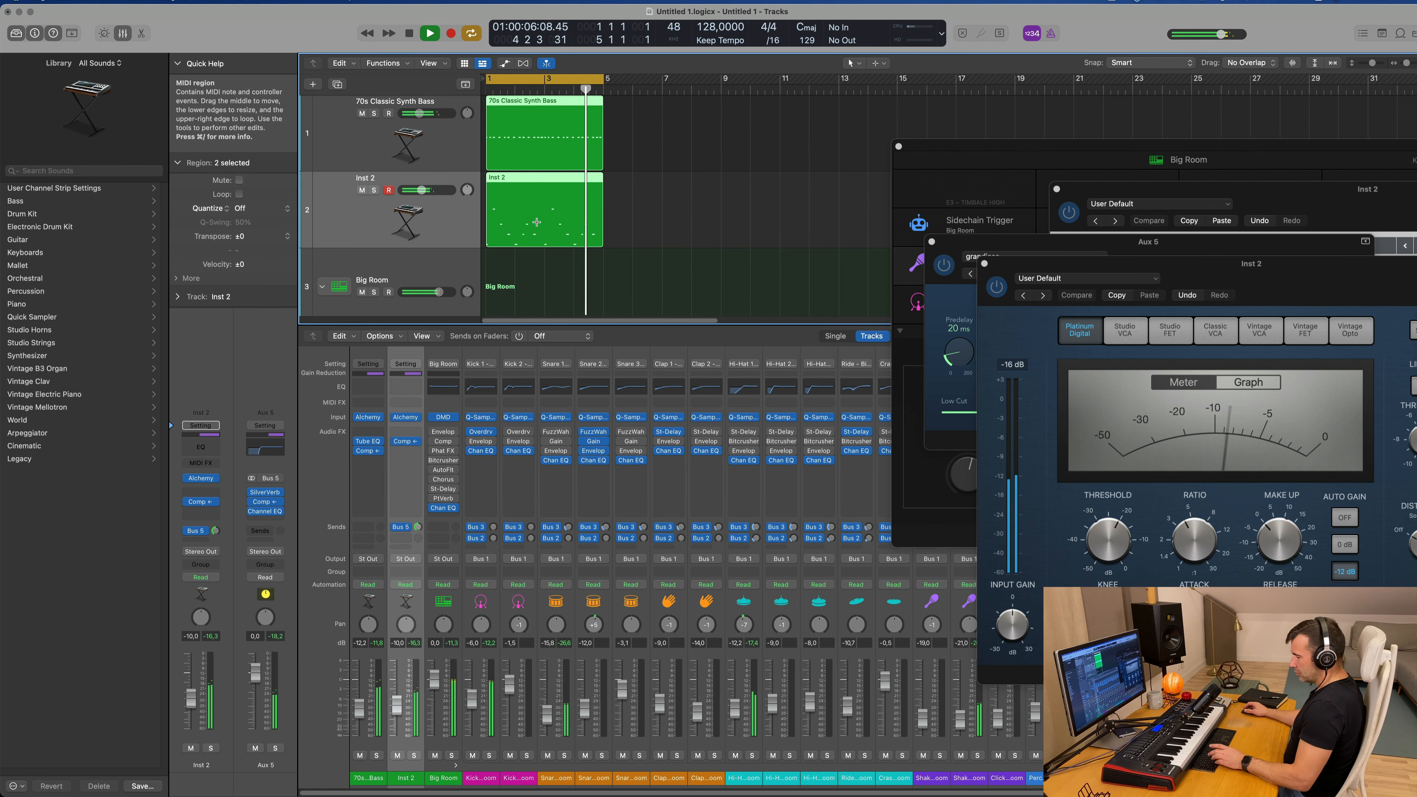
{"action": "key", "text": "super+r"}
{"action": "key", "text": "x"}
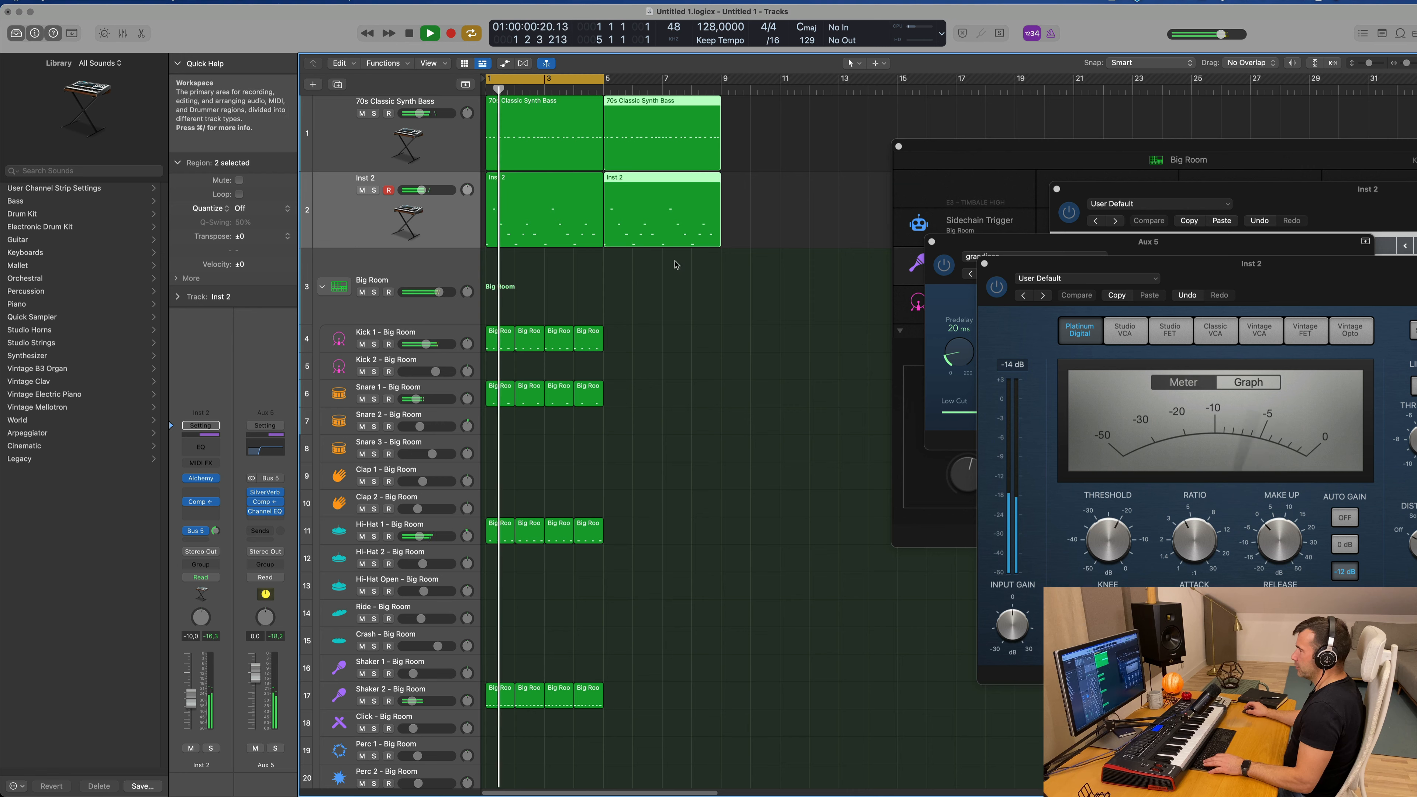
Step: Repeat all the Big Room drum regions once from bar 5 and extend the cycle area to bar 9
{"action": "left_click_drag", "start_coordinate": [660, 323], "coordinate": [486, 781]}
{"action": "key", "text": "super+r"}
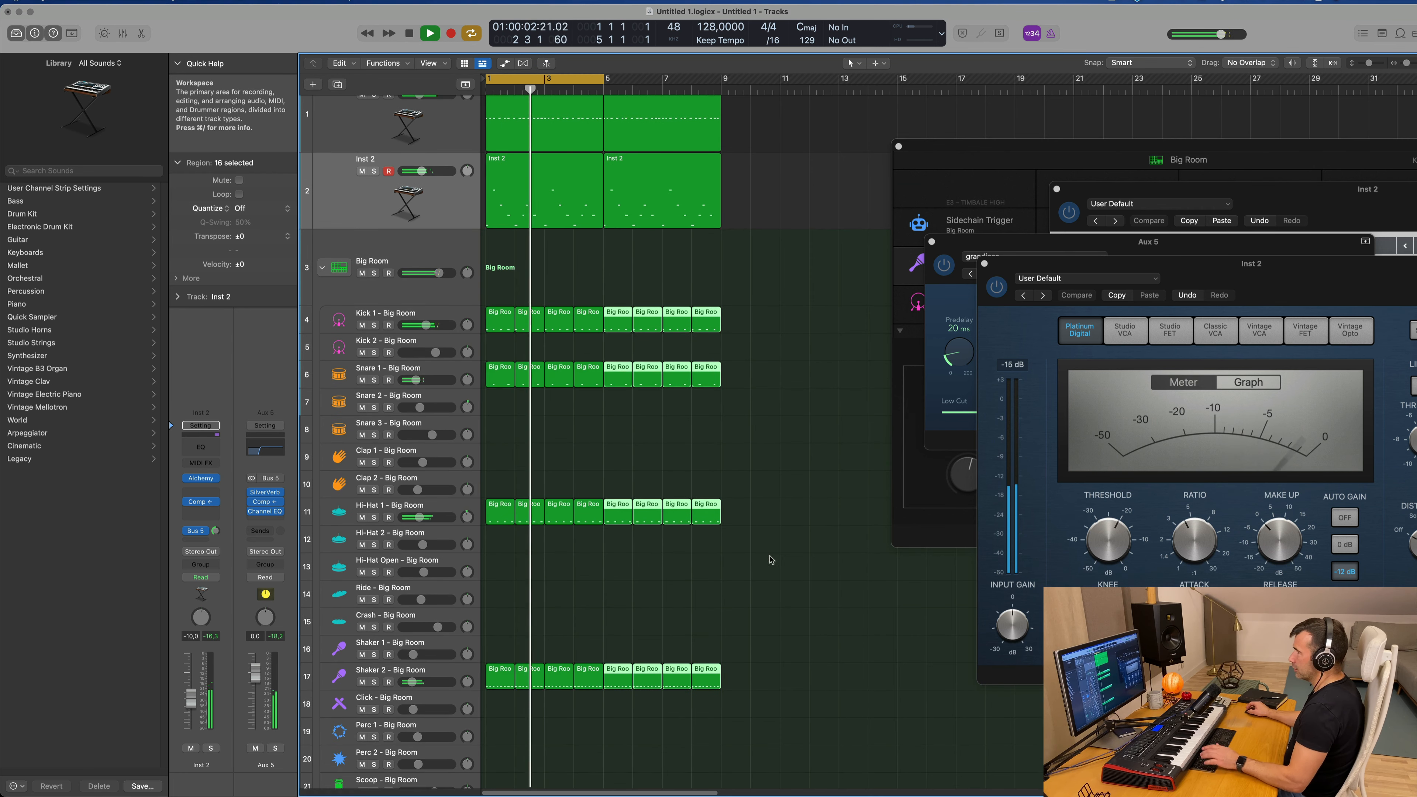
{"action": "scroll", "coordinate": [834, 143], "scroll_direction": "up", "scroll_amount": 1}
{"action": "left_click_drag", "start_coordinate": [829, 139], "coordinate": [698, 195]}
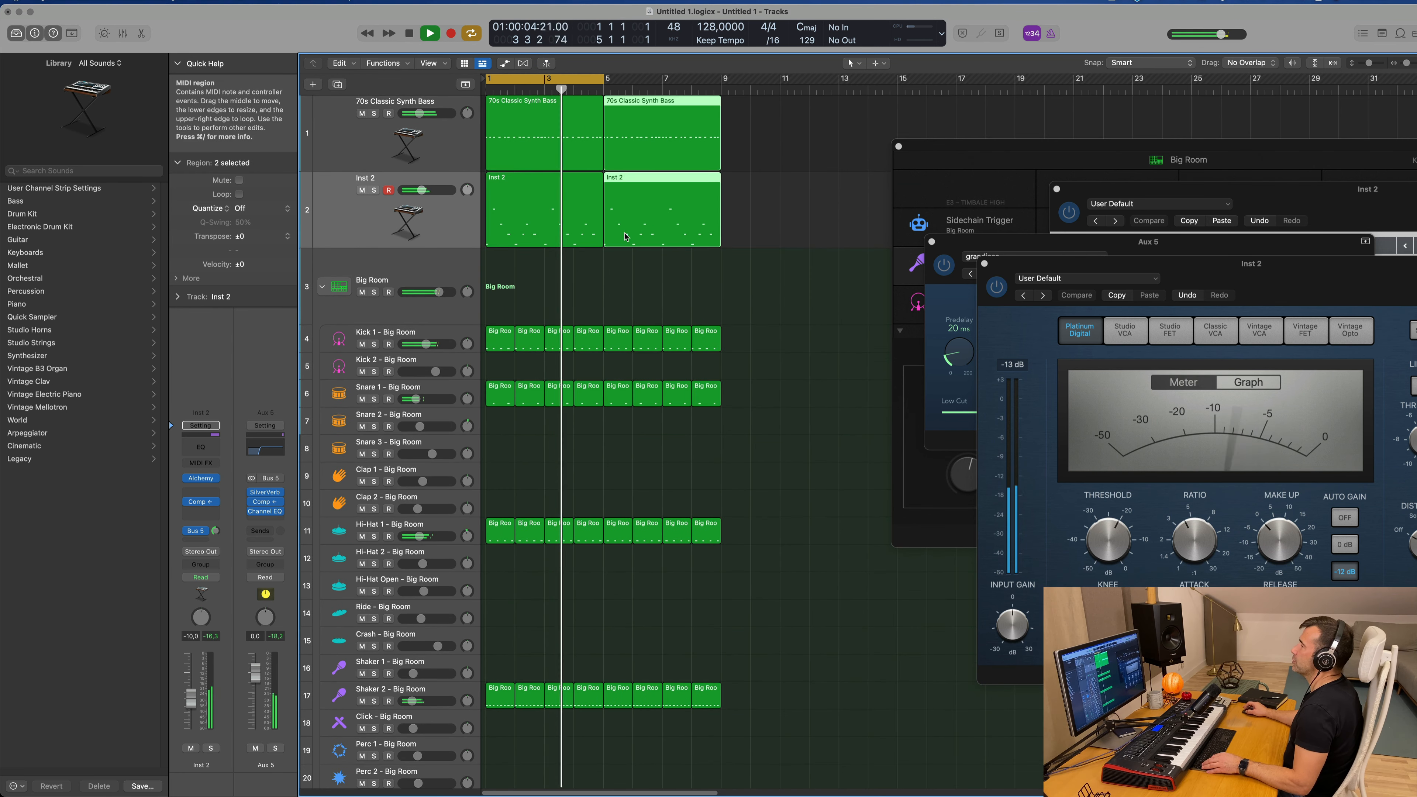
{"action": "left_click", "coordinate": [768, 145]}
{"action": "left_click", "coordinate": [689, 137]}
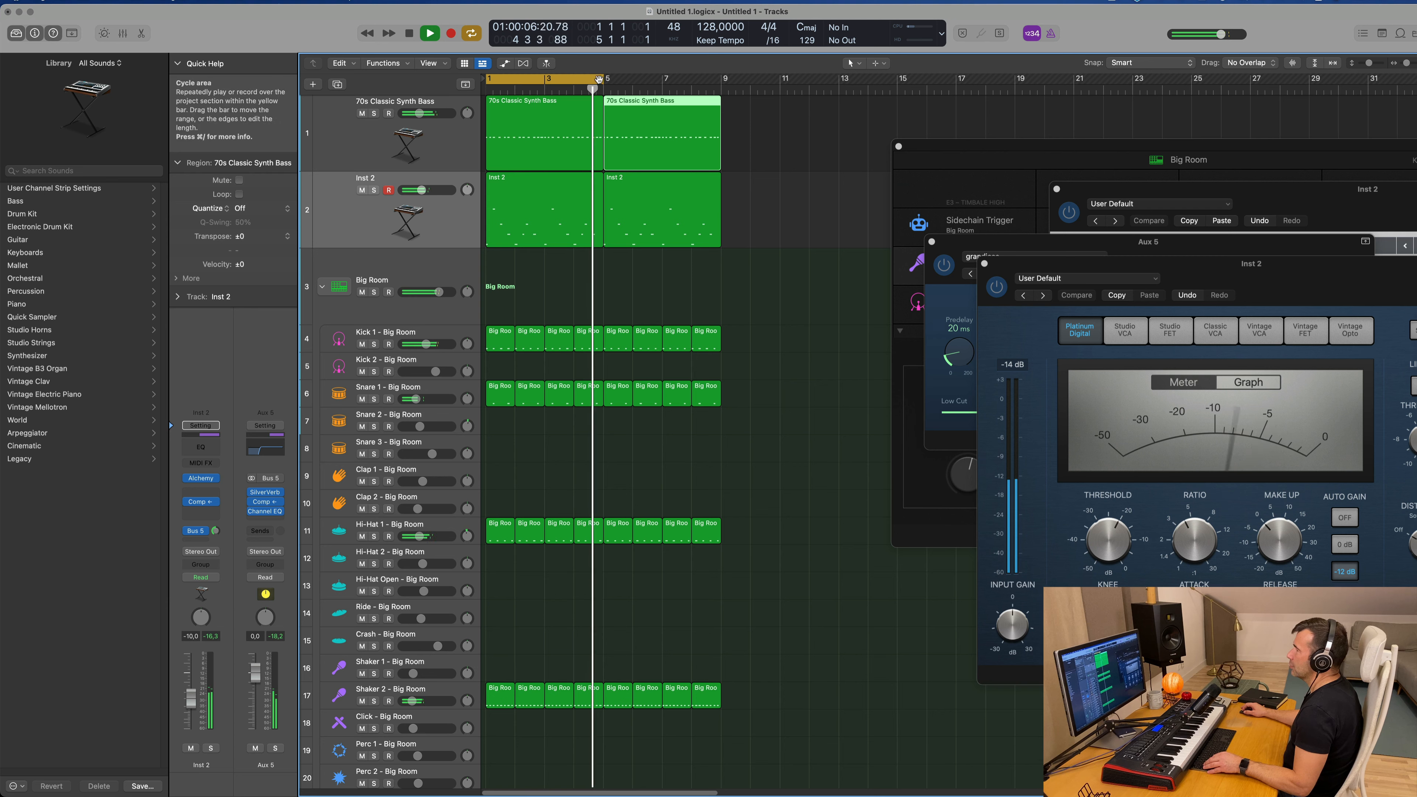
{"action": "left_click_drag", "start_coordinate": [602, 78], "coordinate": [721, 90]}
Step: Open the second 70s Classic Synth Bass region in the Piano Roll and transpose all its notes down two semitones
{"action": "double_click", "coordinate": [674, 104]}
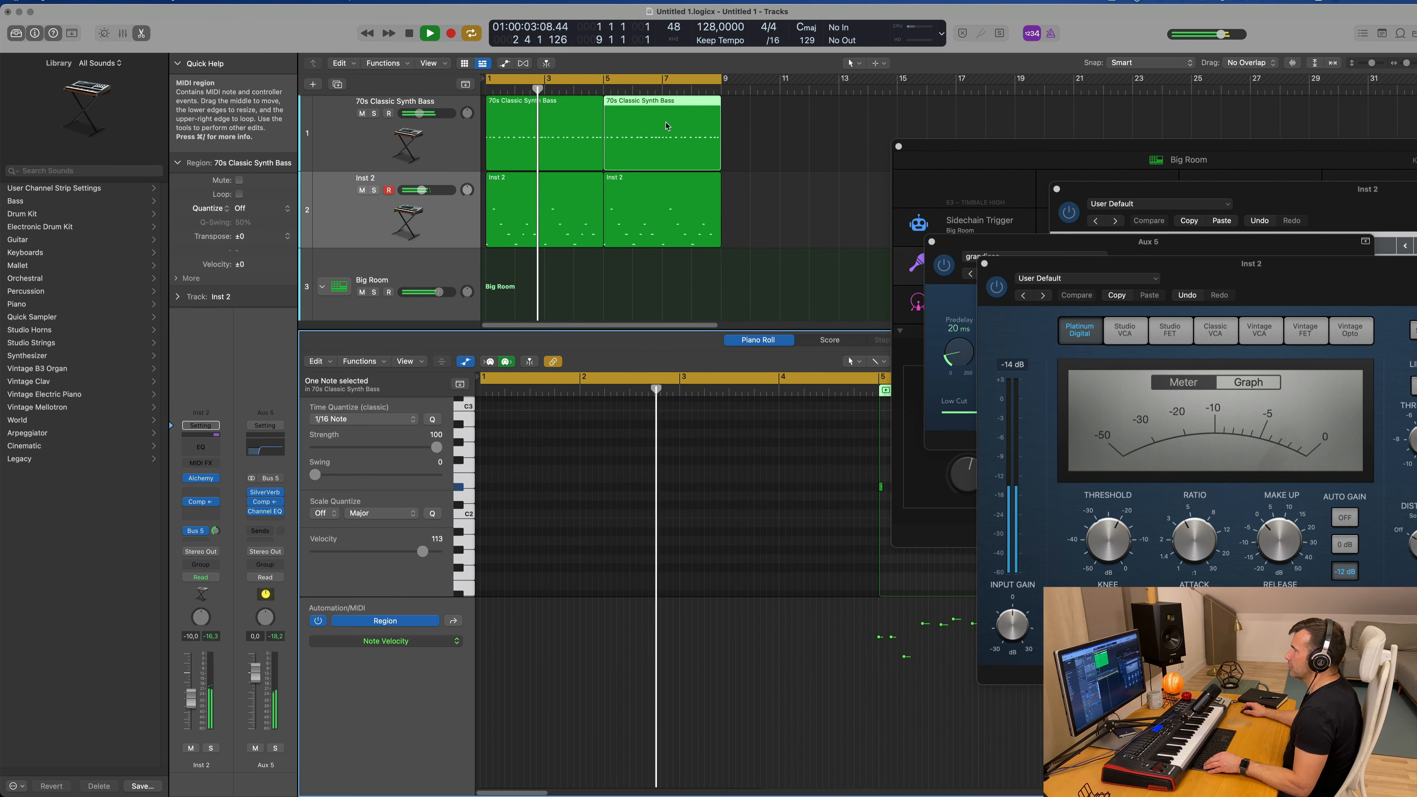
{"action": "scroll", "coordinate": [747, 525], "scroll_direction": "down", "scroll_amount": 4}
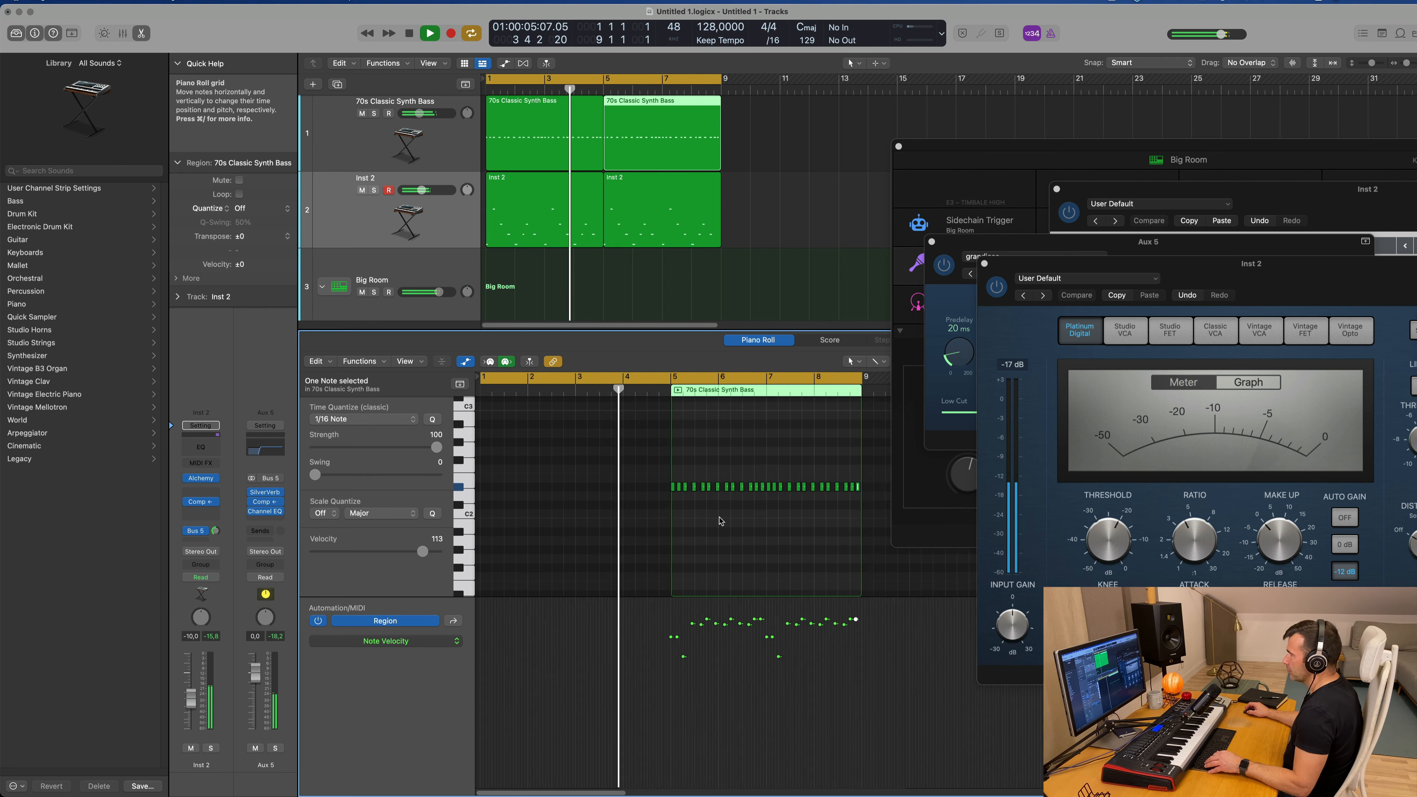
{"action": "left_click_drag", "start_coordinate": [624, 471], "coordinate": [946, 529]}
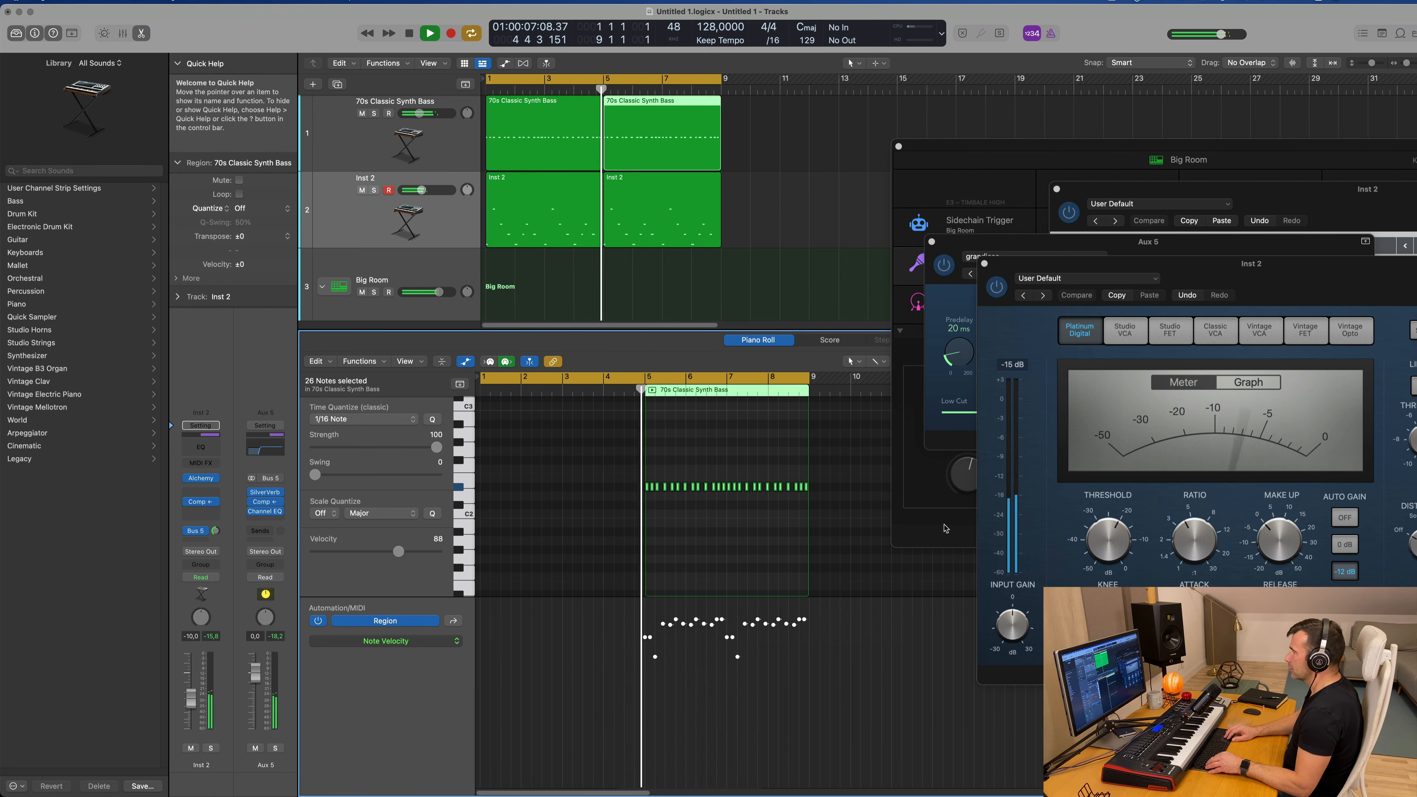
{"action": "key", "text": "alt+Down"}
{"action": "key", "text": "alt+Down"}
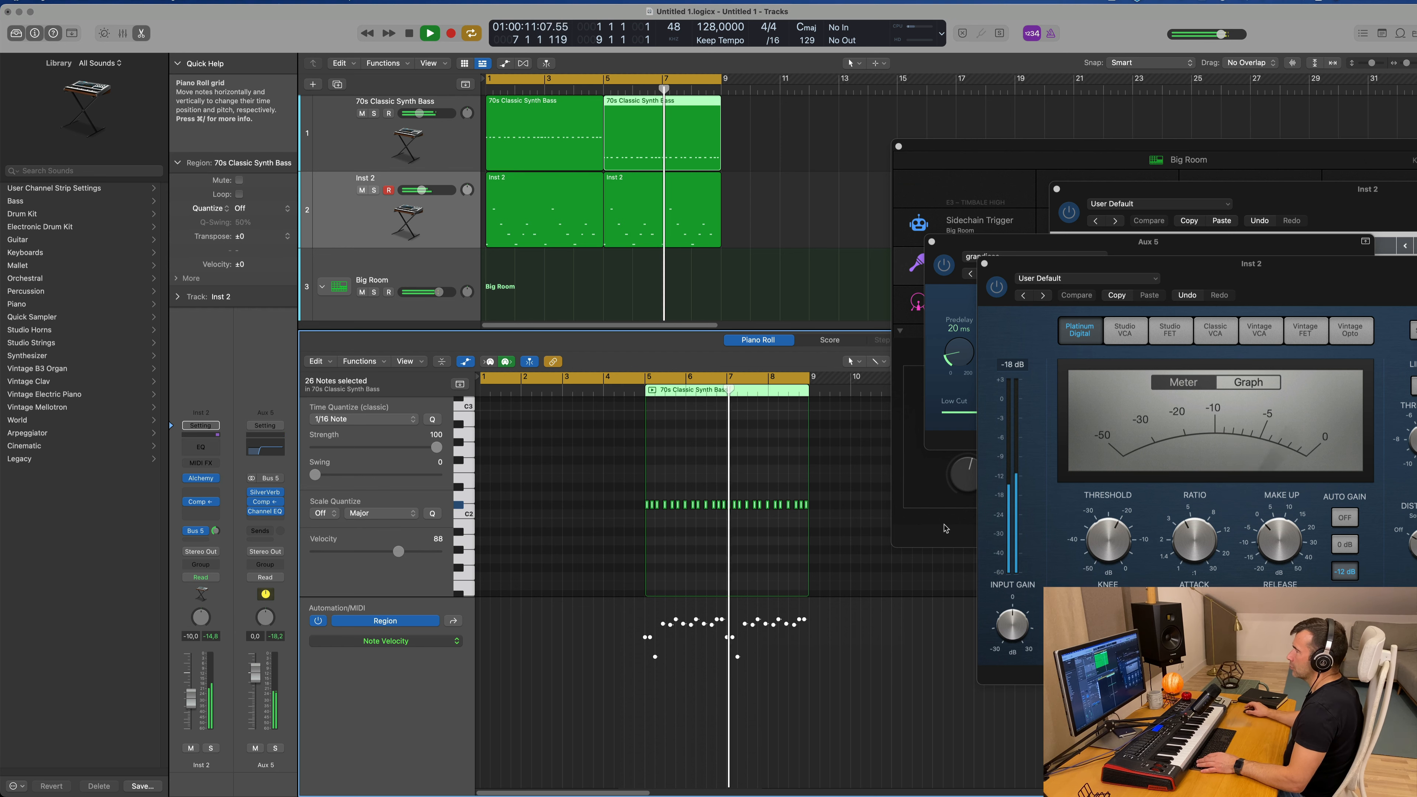
Step: Stop playback and raise the pitch of the last six bass notes, in bar 8 of the second bass region
{"action": "scroll", "coordinate": [784, 498], "scroll_direction": "up", "scroll_amount": 1}
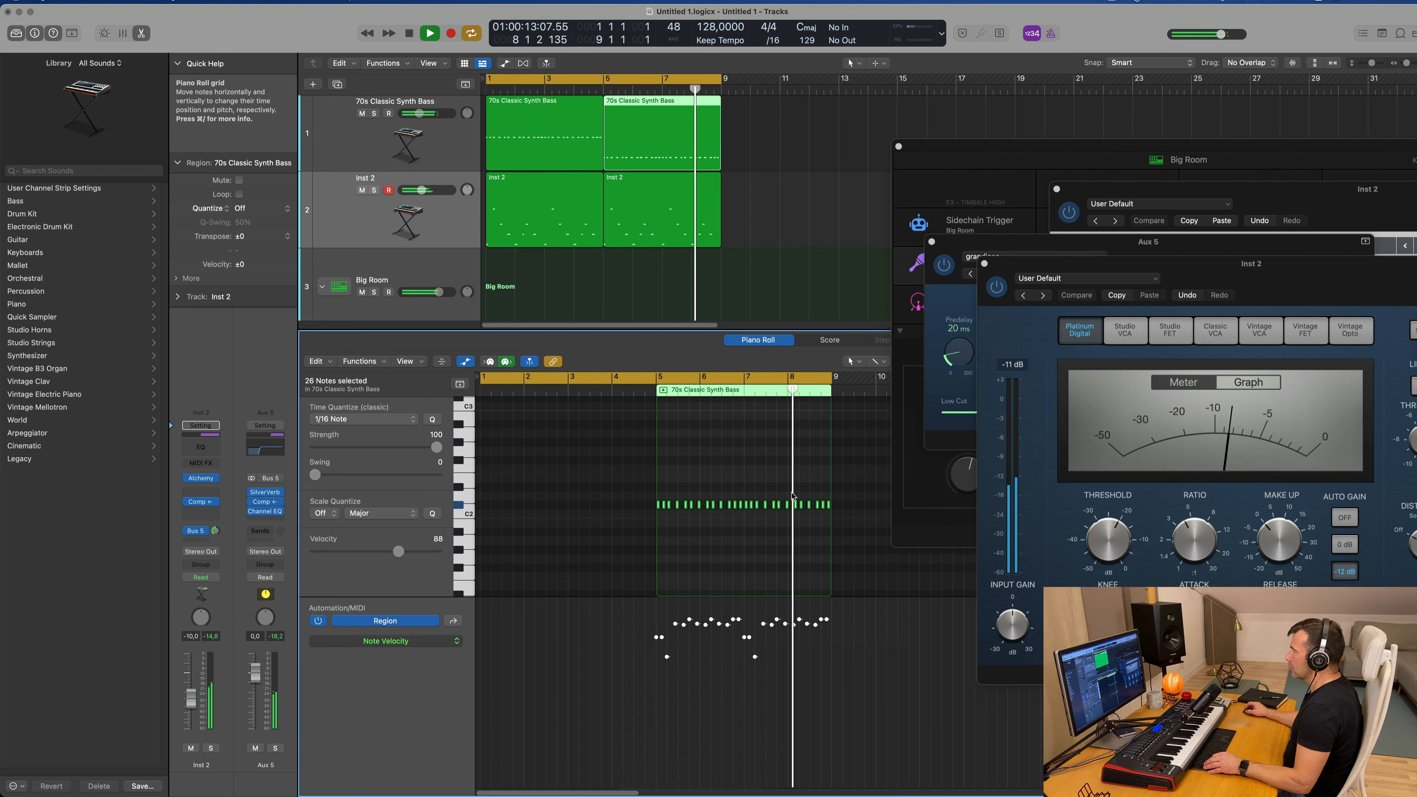
{"action": "key", "text": "space"}
{"action": "scroll", "coordinate": [801, 494], "scroll_direction": "up", "scroll_amount": 3}
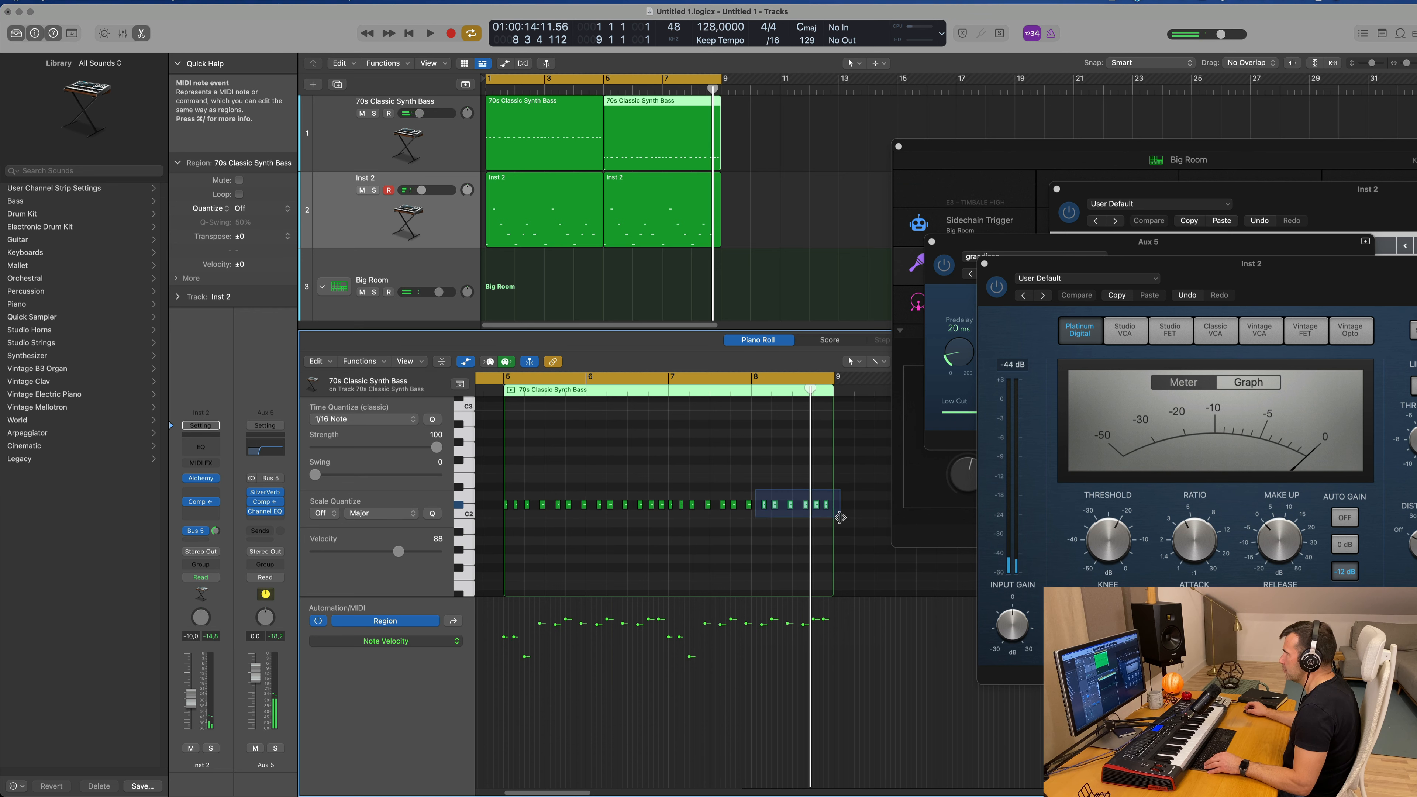
{"action": "left_click_drag", "start_coordinate": [840, 517], "coordinate": [843, 518]}
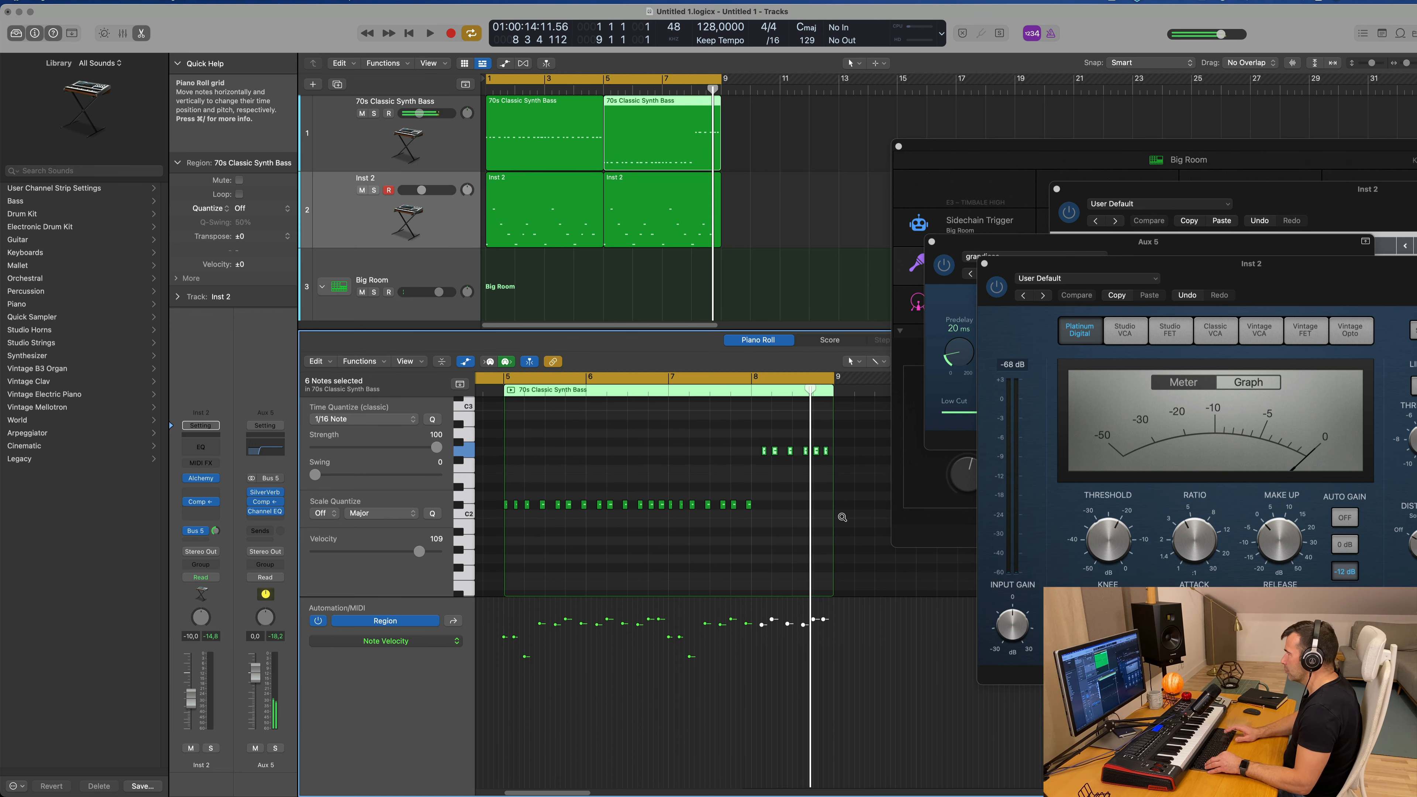
Step: Play the eight-bar cycle from the start and listen to how the edited bassline works with the melody and drums
{"action": "key", "text": "space"}
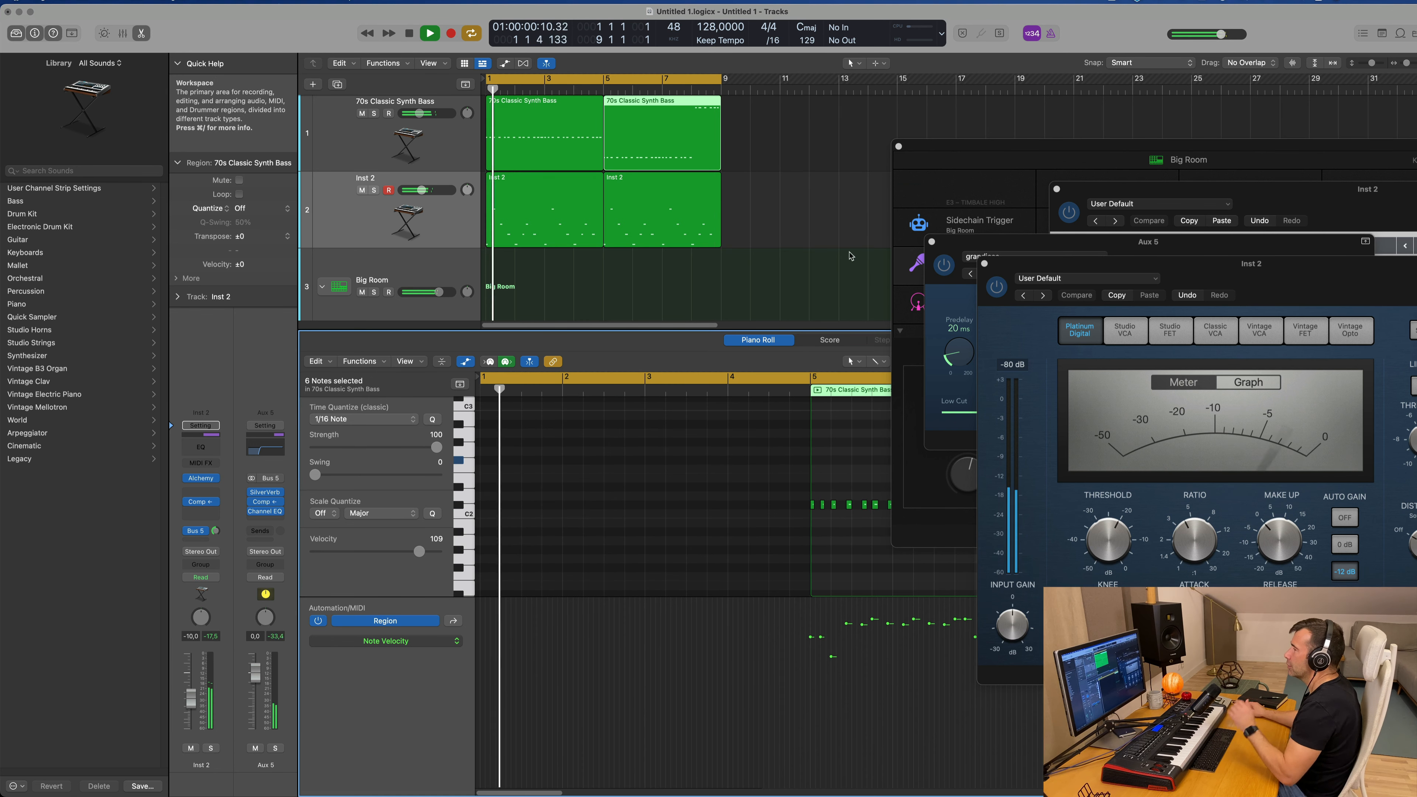
{"action": "scroll", "coordinate": [758, 207], "scroll_direction": "down", "scroll_amount": 1}
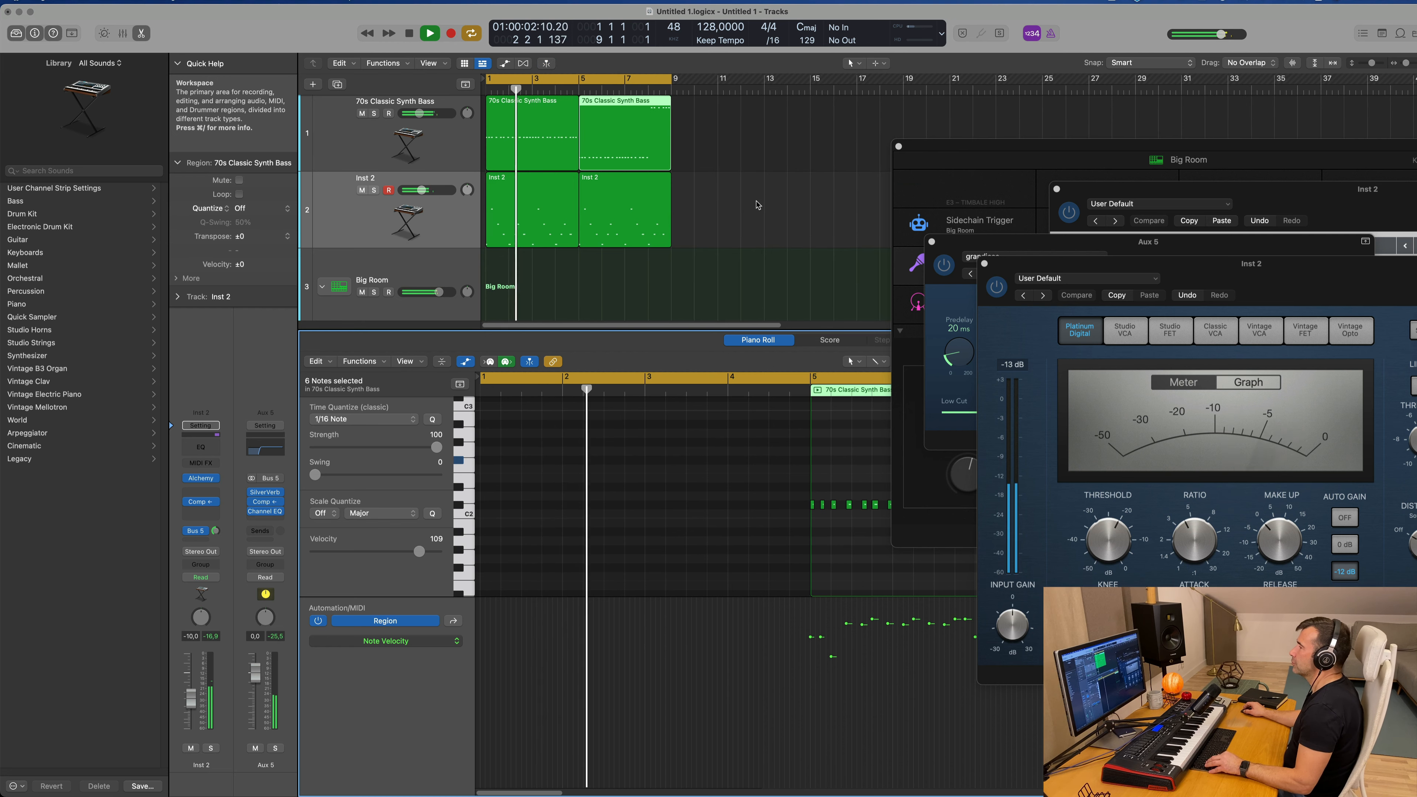
{"action": "scroll", "coordinate": [796, 207], "scroll_direction": "up", "scroll_amount": 1}
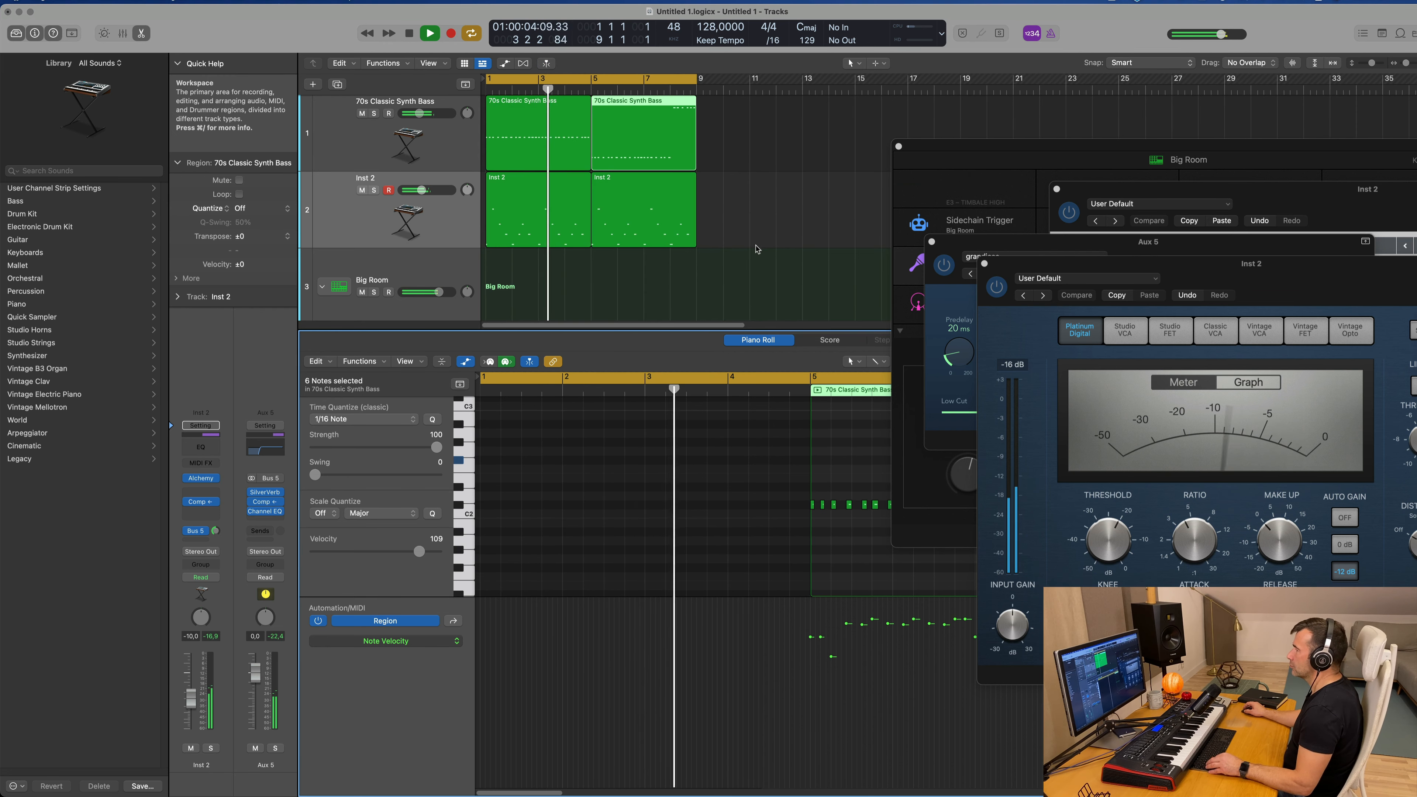
{"action": "scroll", "coordinate": [726, 263], "scroll_direction": "down", "scroll_amount": 1}
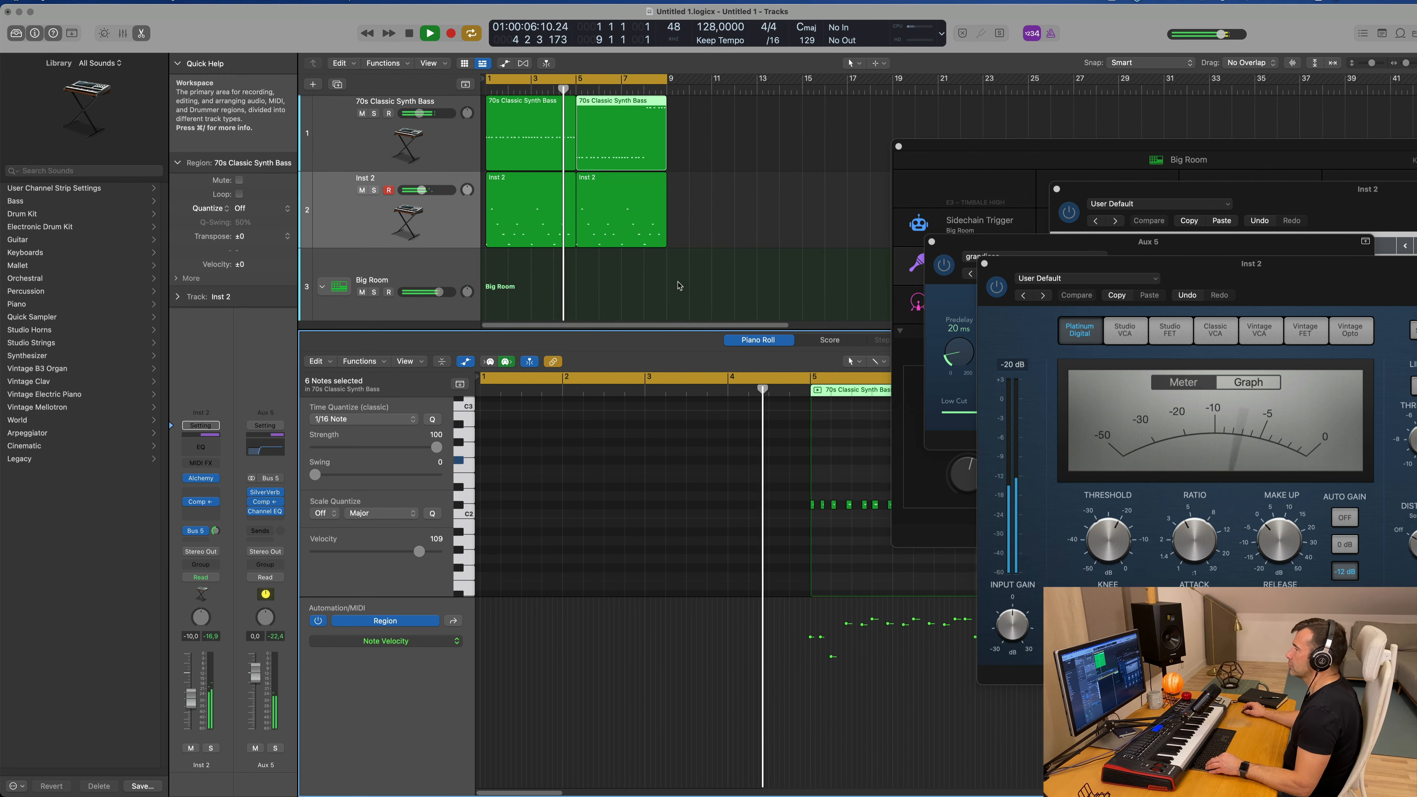
{"action": "scroll", "coordinate": [684, 281], "scroll_direction": "down", "scroll_amount": 1}
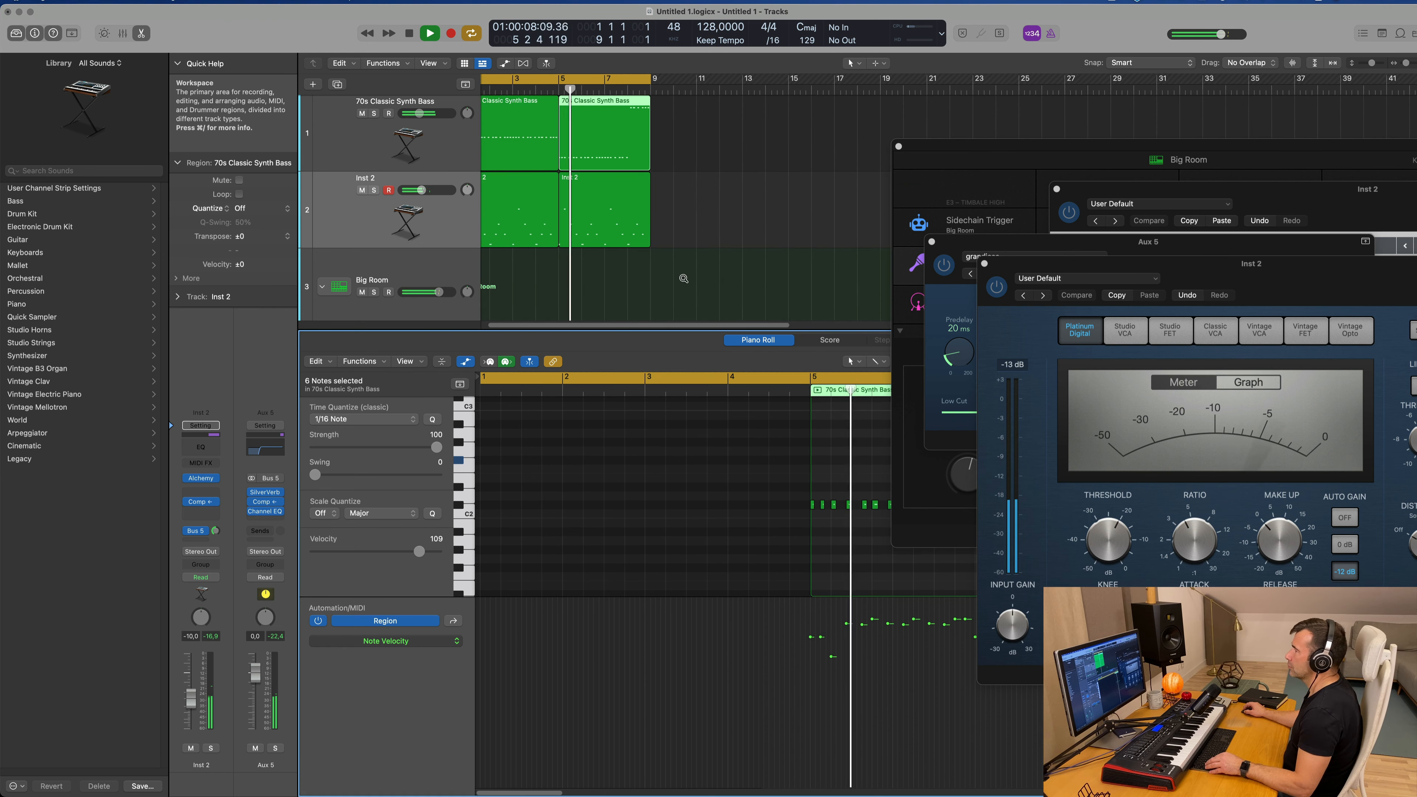
{"action": "scroll", "coordinate": [697, 275], "scroll_direction": "up", "scroll_amount": 2}
{"action": "scroll", "coordinate": [698, 273], "scroll_direction": "down", "scroll_amount": 1}
{"action": "scroll", "coordinate": [690, 274], "scroll_direction": "down", "scroll_amount": 1}
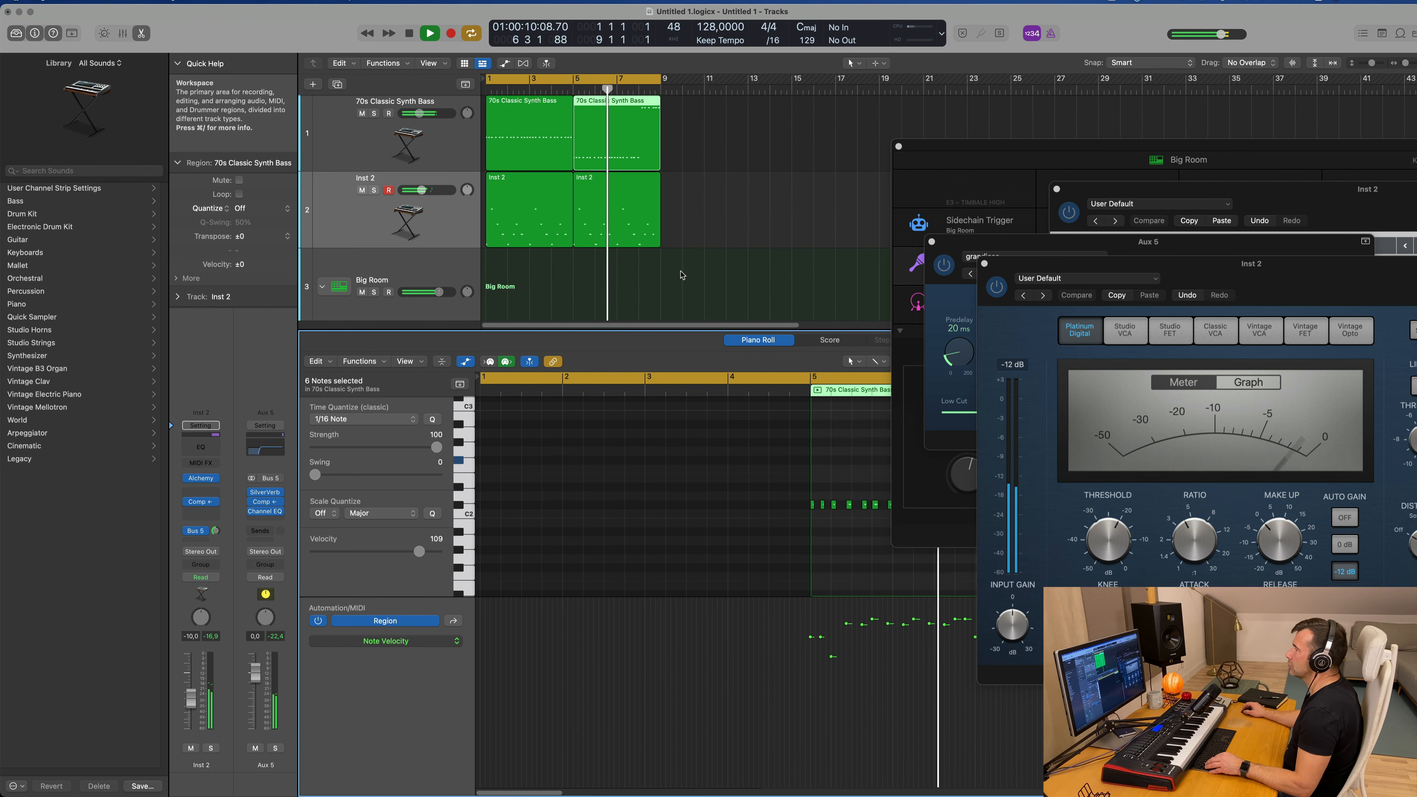
{"action": "scroll", "coordinate": [676, 274], "scroll_direction": "up", "scroll_amount": 1}
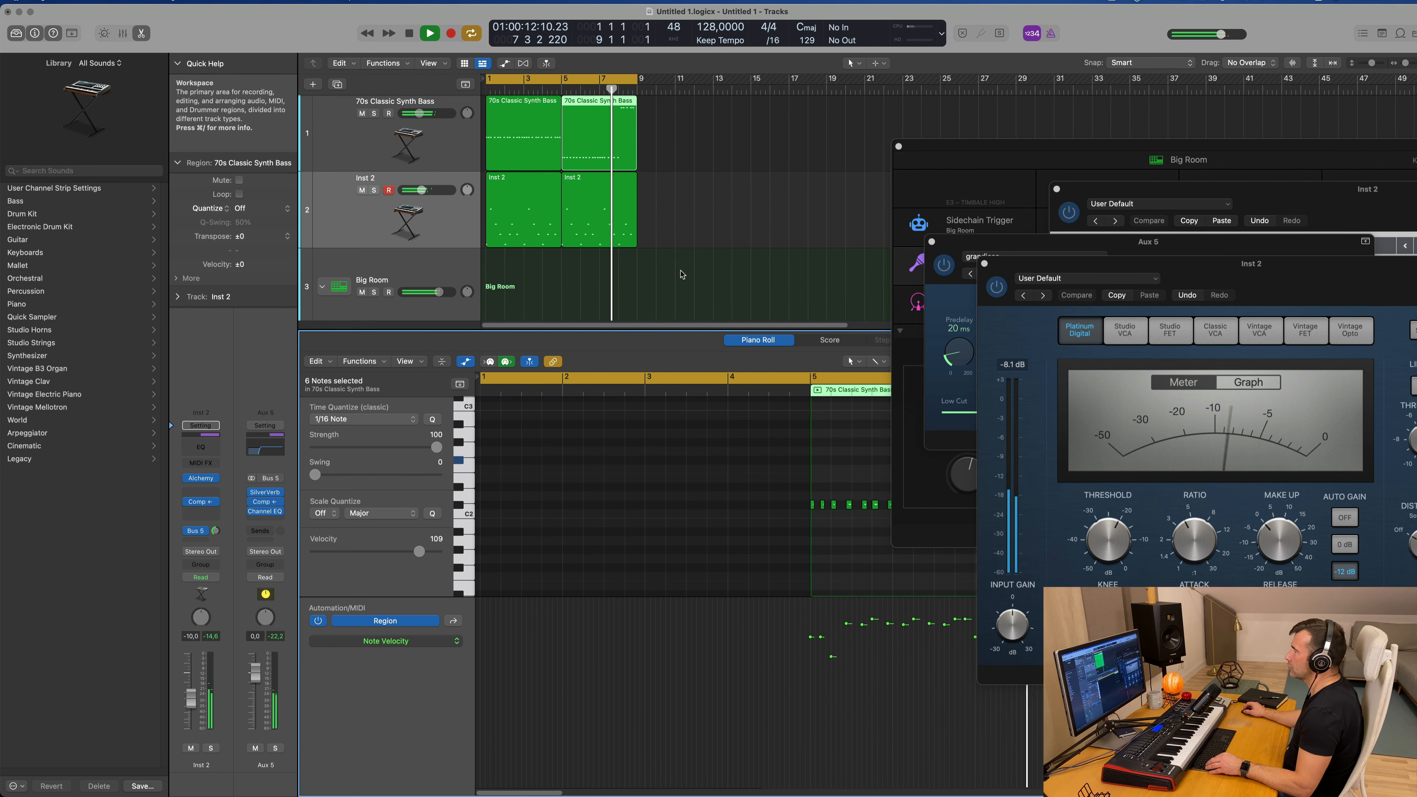
{"action": "scroll", "coordinate": [684, 274], "scroll_direction": "up", "scroll_amount": 2}
{"action": "scroll", "coordinate": [692, 272], "scroll_direction": "down", "scroll_amount": 2}
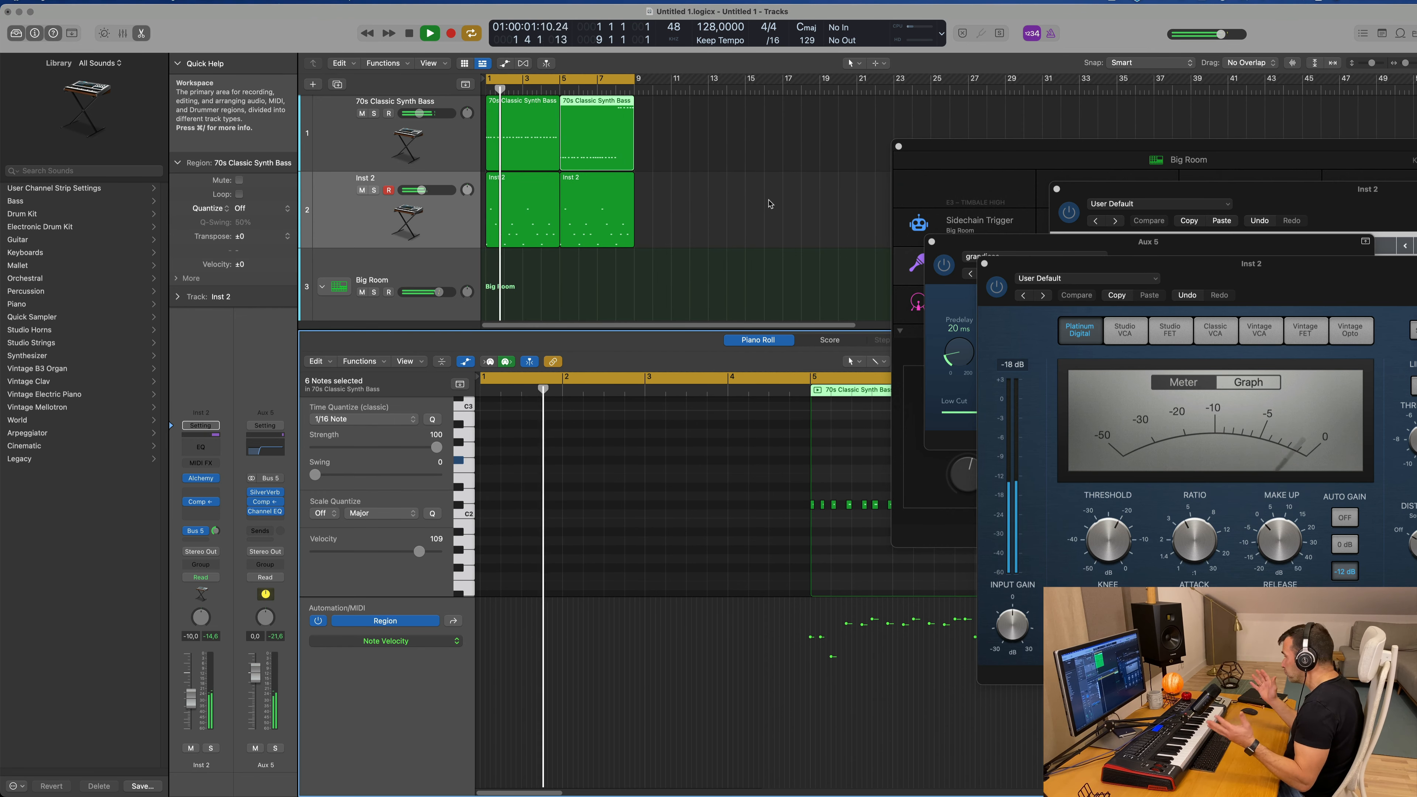
{"action": "scroll", "coordinate": [636, 285], "scroll_direction": "down", "scroll_amount": 2}
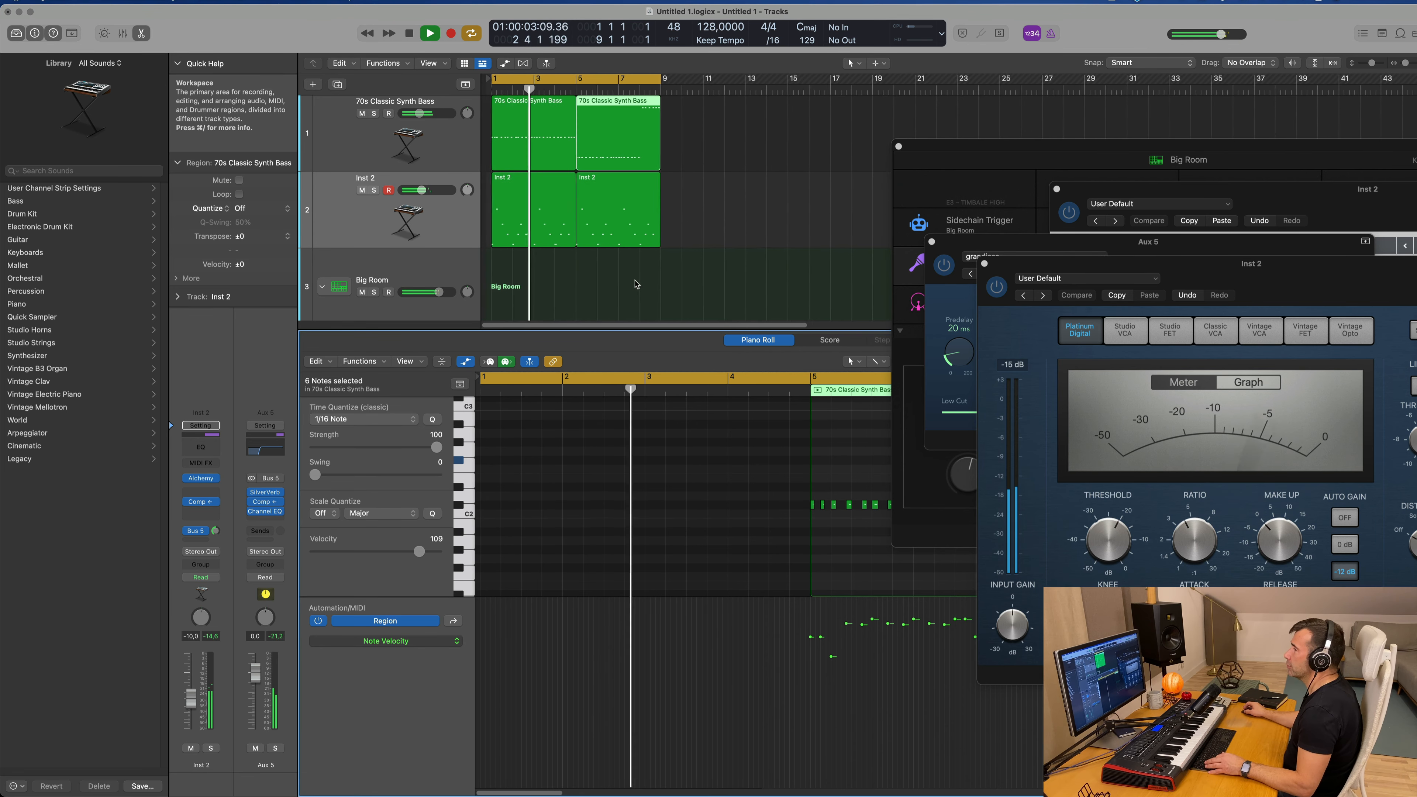
Step: Join the two 70s Classic Synth Bass regions into one, and likewise join the two Inst 2 regions
{"action": "left_click", "coordinate": [565, 286]}
{"action": "scroll", "coordinate": [565, 286], "scroll_direction": "up", "scroll_amount": 1}
{"action": "scroll", "coordinate": [565, 287], "scroll_direction": "up", "scroll_amount": 2}
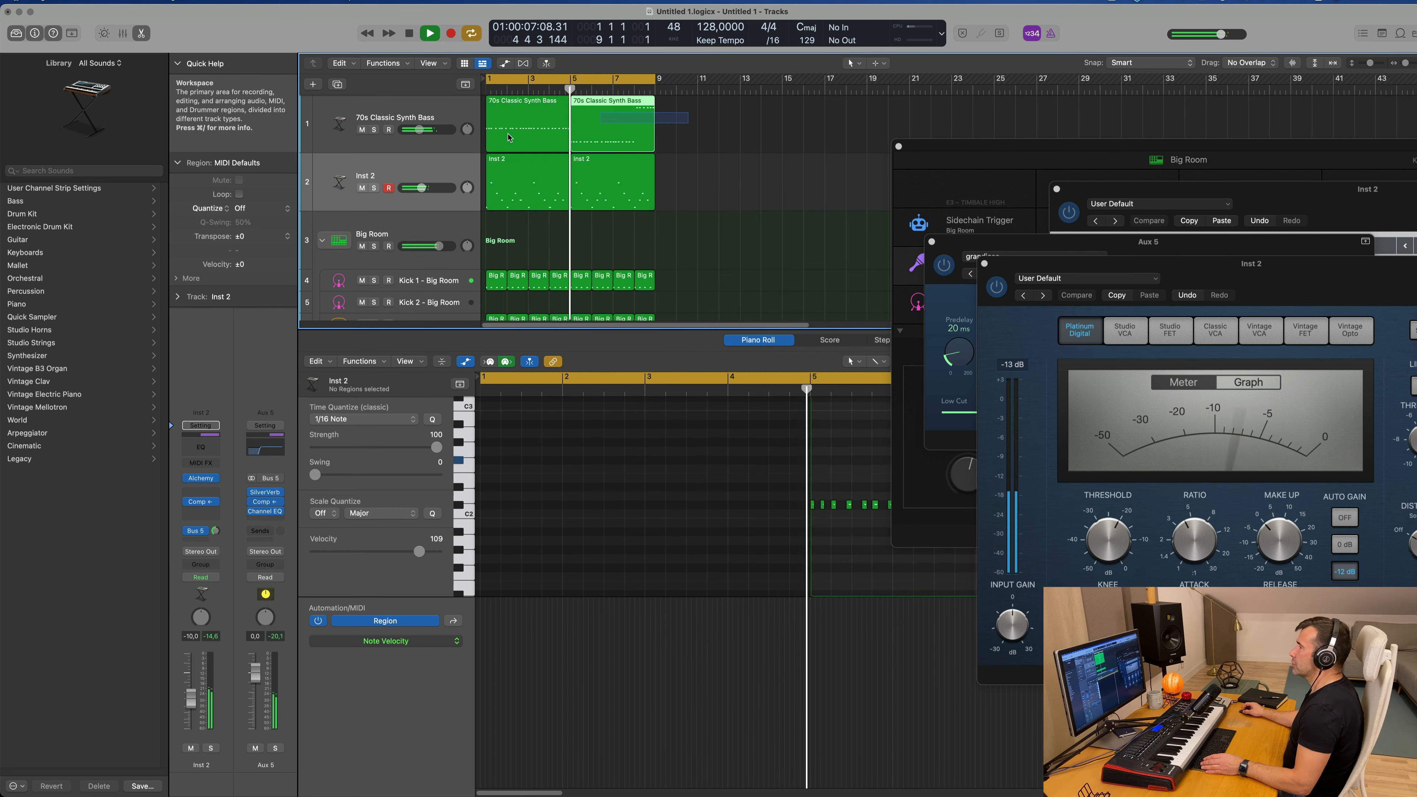
{"action": "left_click_drag", "start_coordinate": [692, 124], "coordinate": [516, 138]}
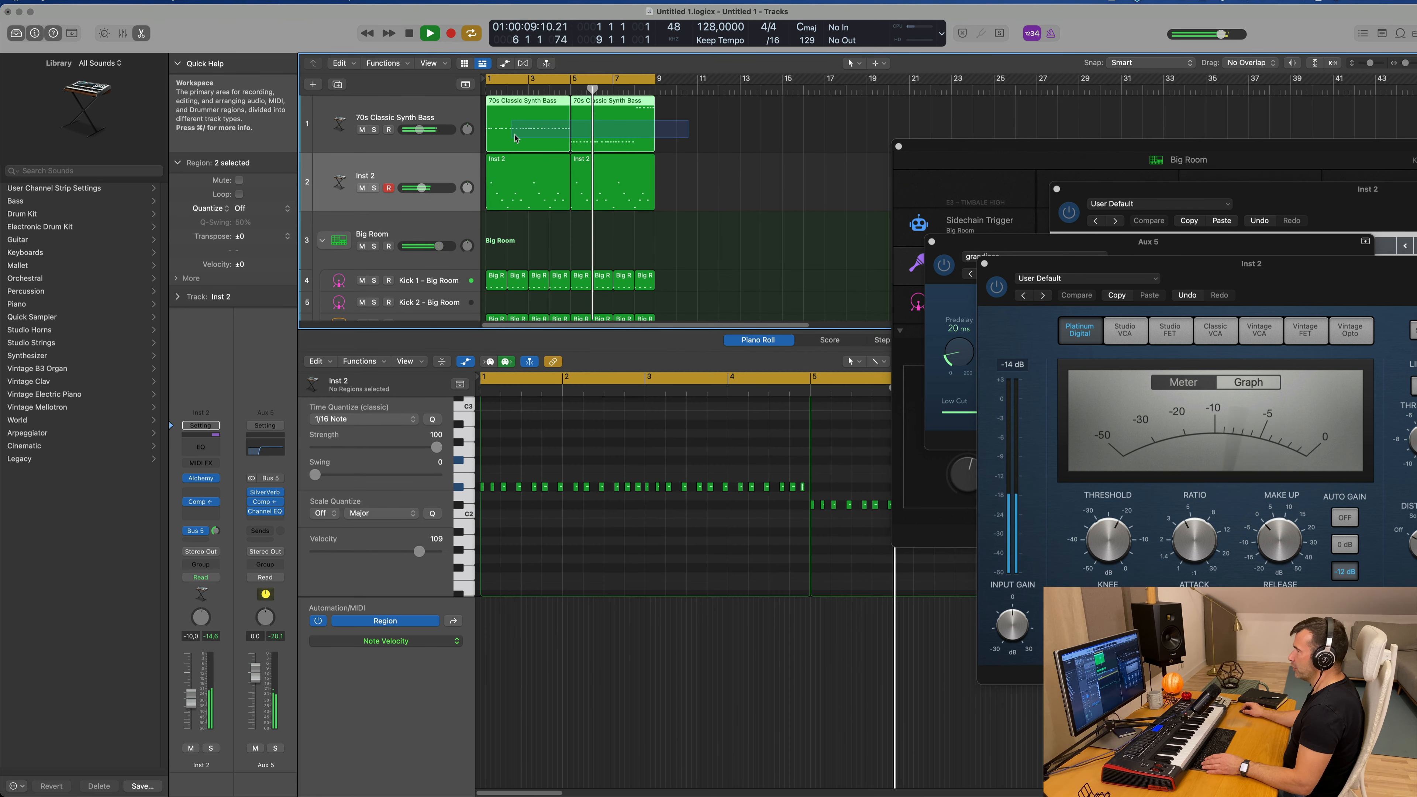
{"action": "key", "text": "super+j"}
{"action": "left_click_drag", "start_coordinate": [720, 176], "coordinate": [494, 193]}
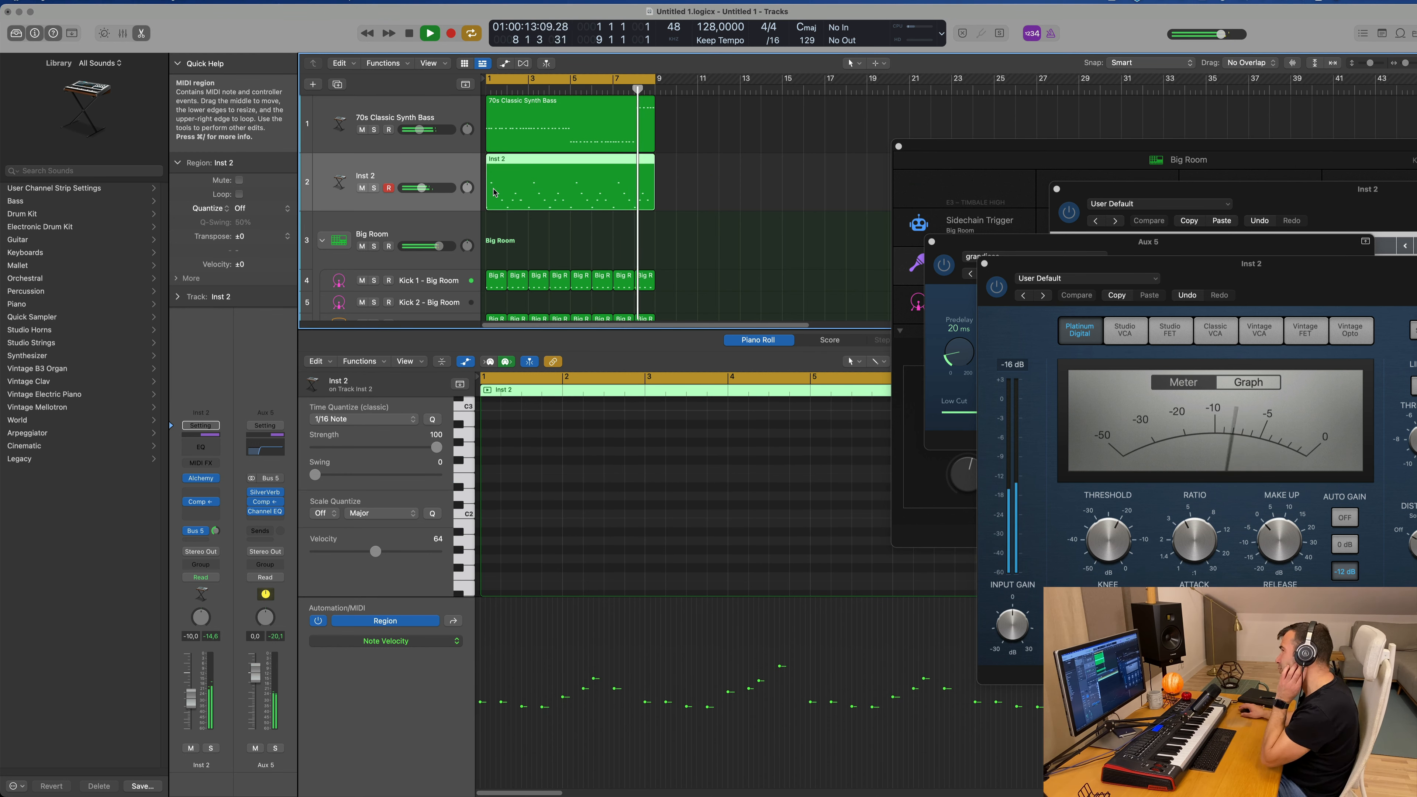
Step: Duplicate the Inst 2 track with its settings and move the eight-bar 70s Classic Synth Bass region onto the new track
{"action": "left_click", "coordinate": [589, 120]}
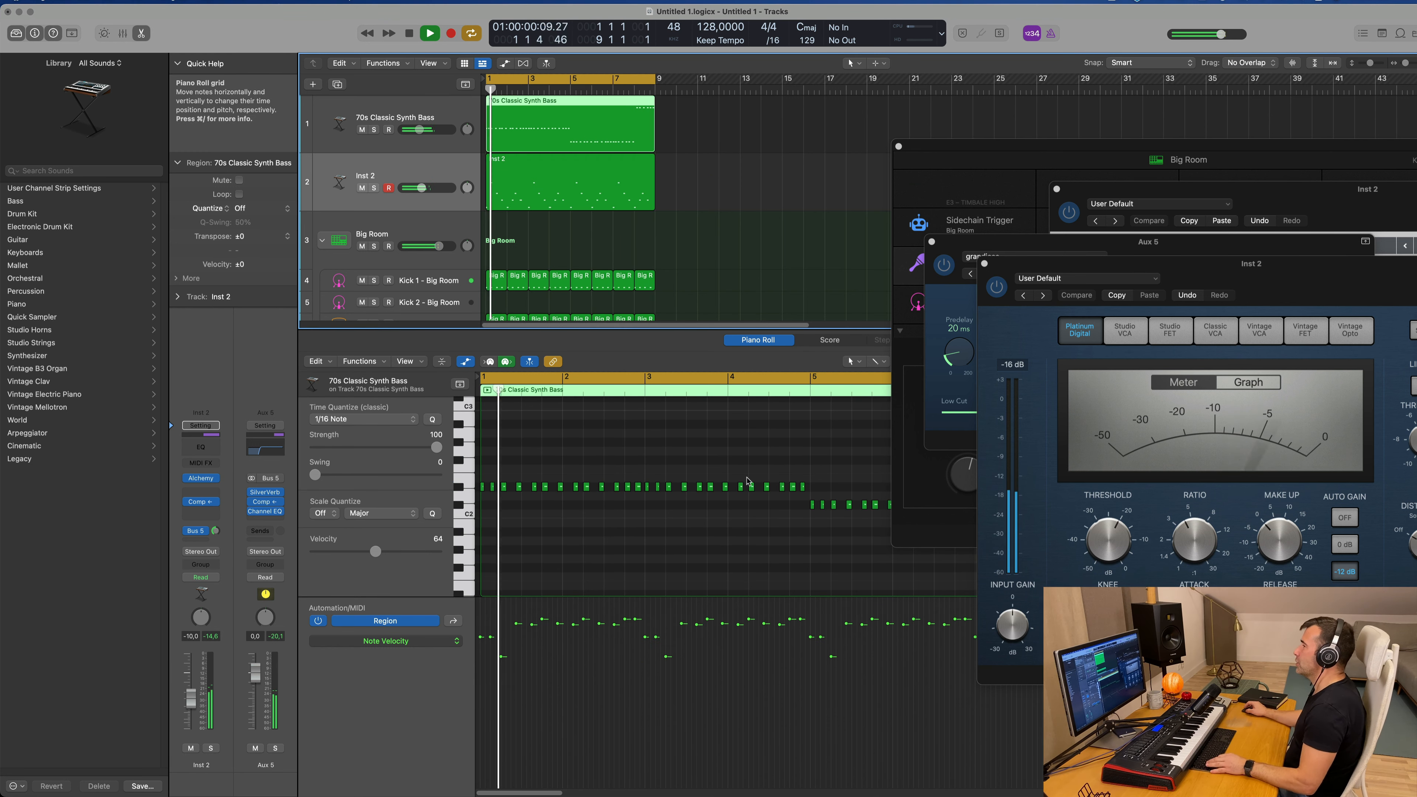
{"action": "scroll", "coordinate": [684, 514], "scroll_direction": "down", "scroll_amount": 5}
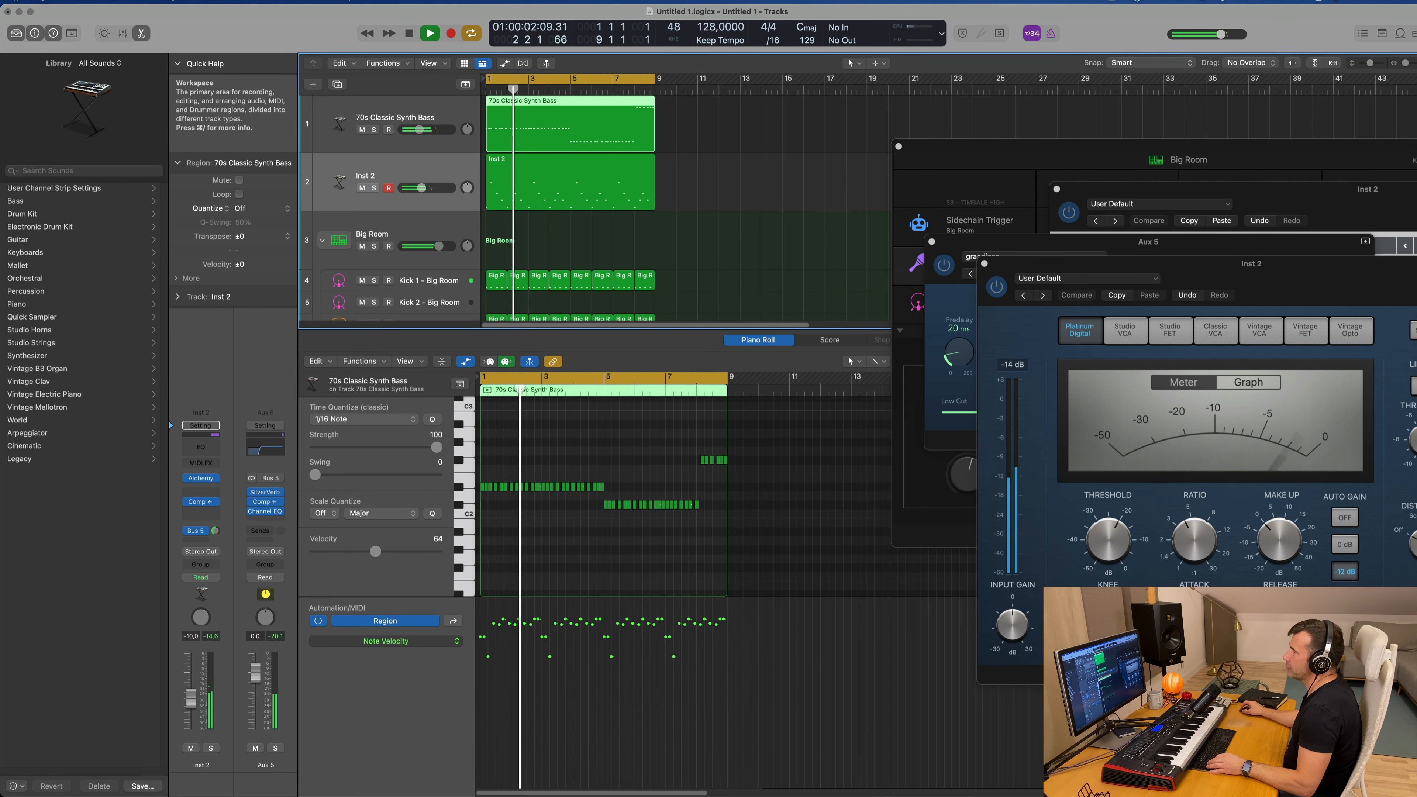
{"action": "scroll", "coordinate": [386, 166], "scroll_direction": "down", "scroll_amount": 2}
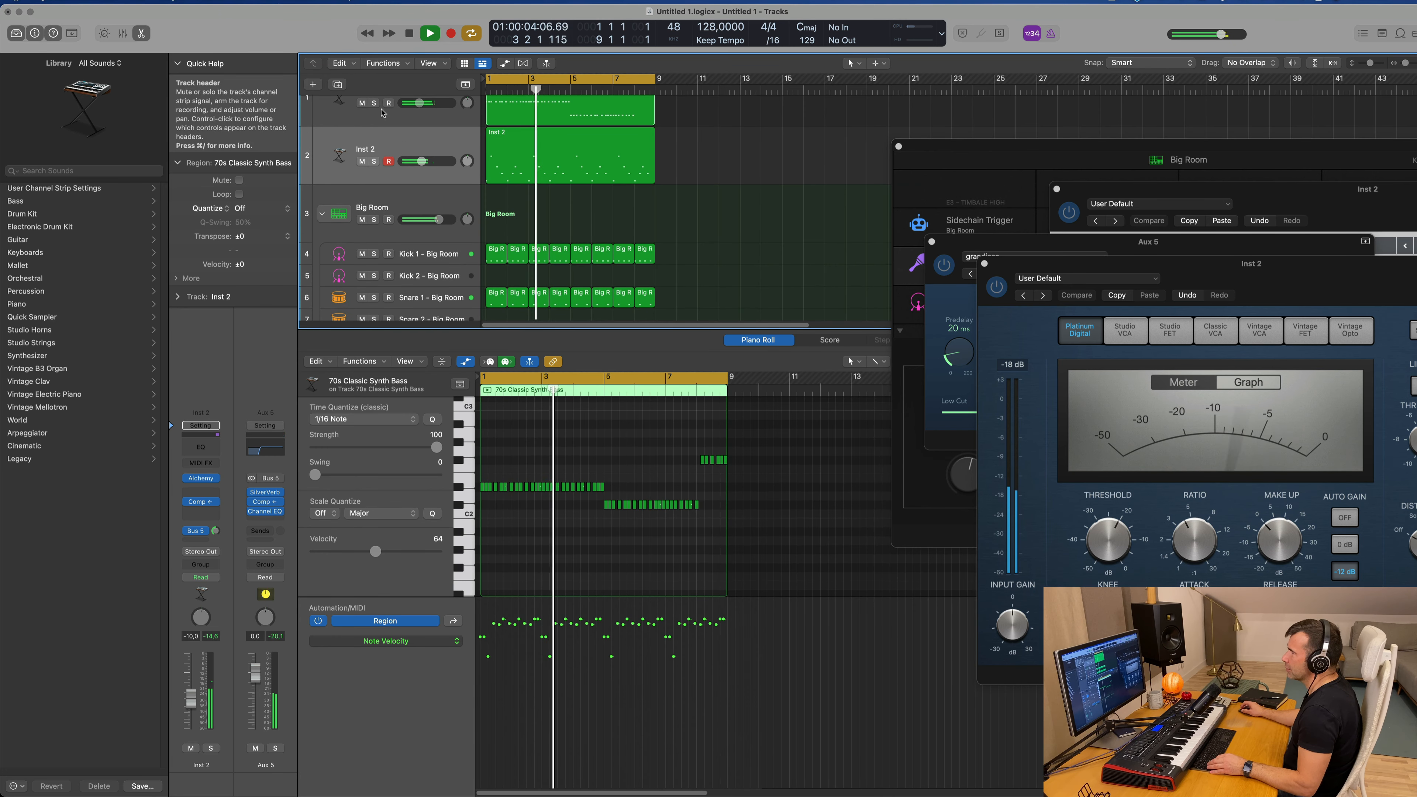
{"action": "left_click", "coordinate": [364, 140]}
{"action": "key", "text": "super+d"}
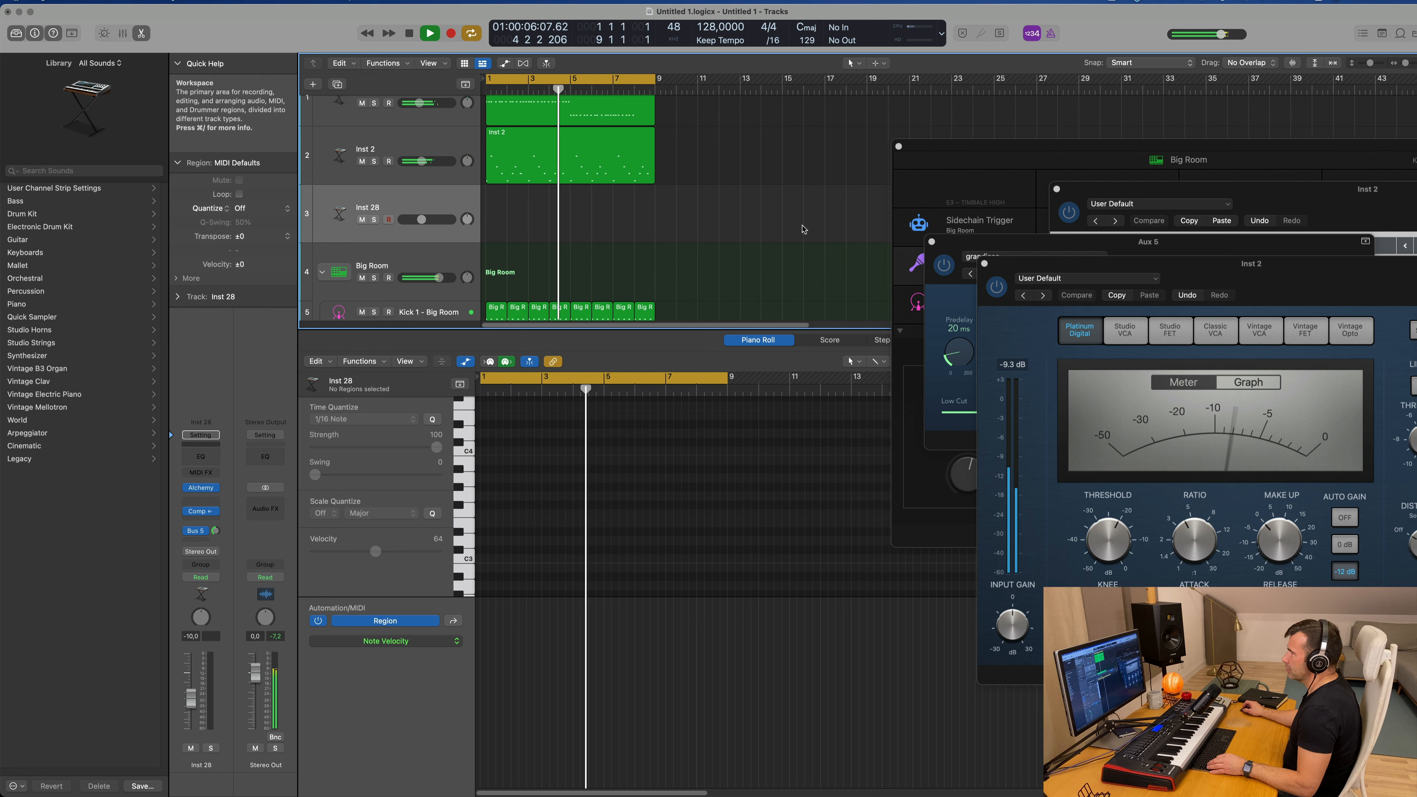
{"action": "left_click_drag", "start_coordinate": [616, 114], "coordinate": [616, 230]}
{"action": "scroll", "coordinate": [574, 474], "scroll_direction": "right", "scroll_amount": 3}
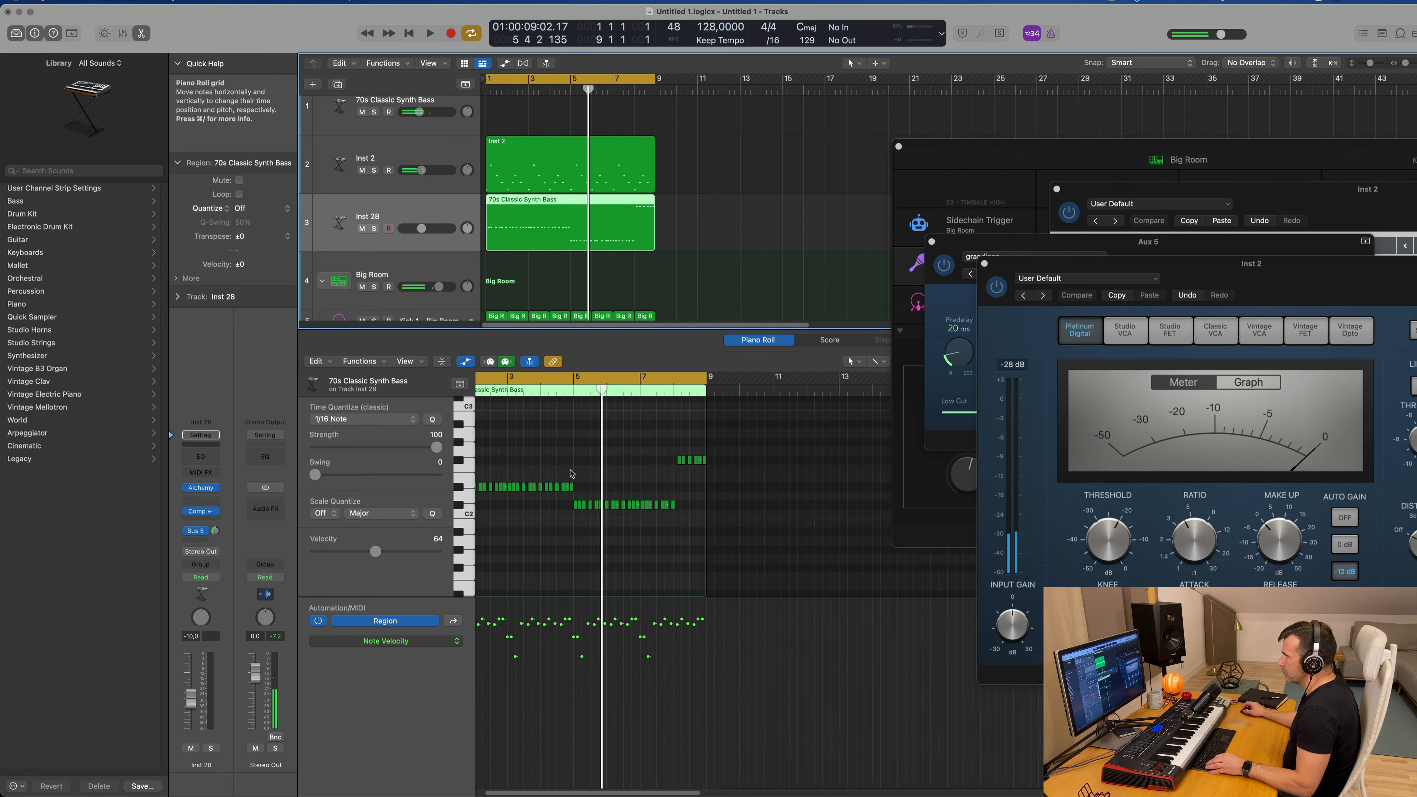
{"action": "scroll", "coordinate": [547, 474], "scroll_direction": "left", "scroll_amount": 3}
Step: Reduce the moved region to three differently pitched notes, stack them at bar 1 as a chord, and lengthen them to one bar
{"action": "left_click_drag", "start_coordinate": [486, 485], "coordinate": [606, 486]}
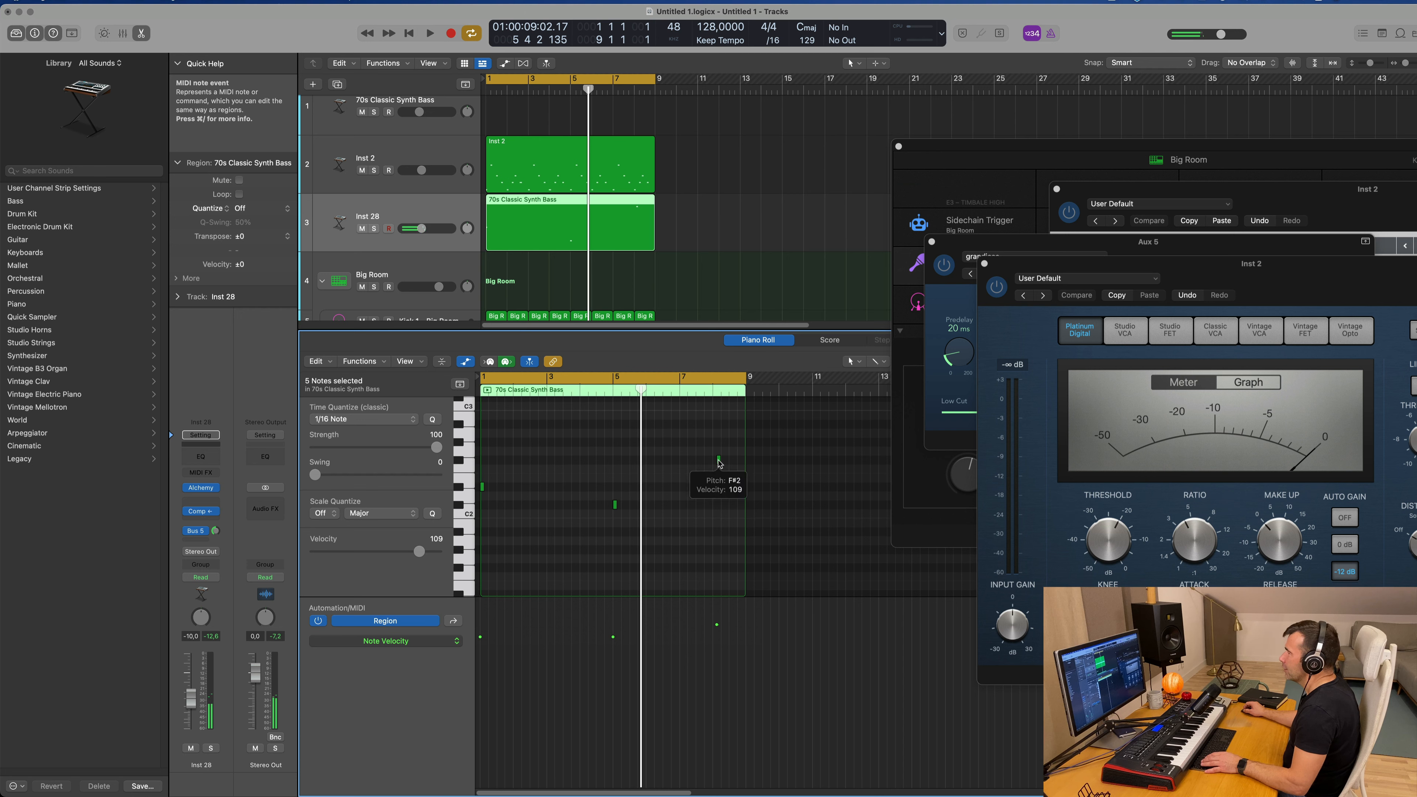
{"action": "left_click_drag", "start_coordinate": [719, 463], "coordinate": [506, 463]}
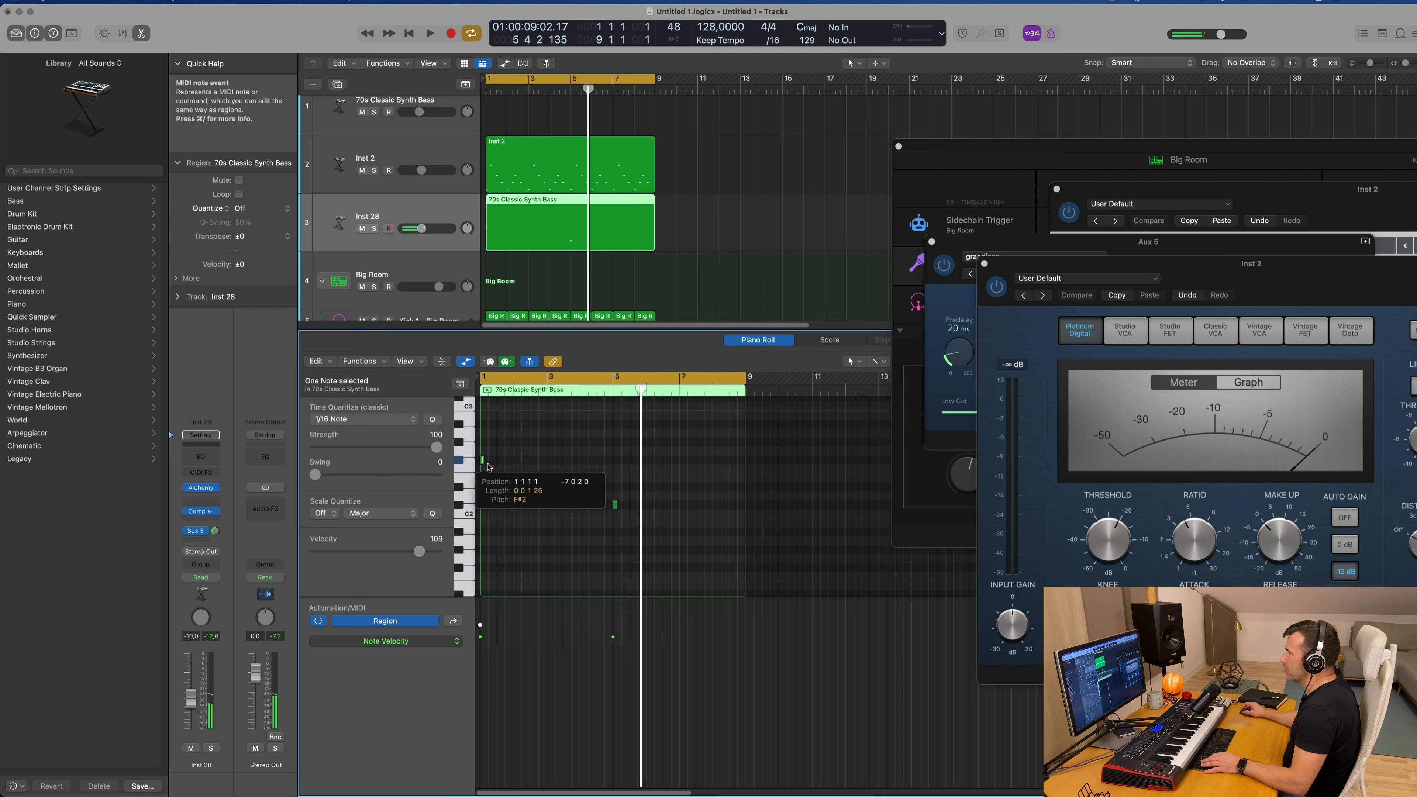
{"action": "left_click_drag", "start_coordinate": [614, 505], "coordinate": [483, 506]}
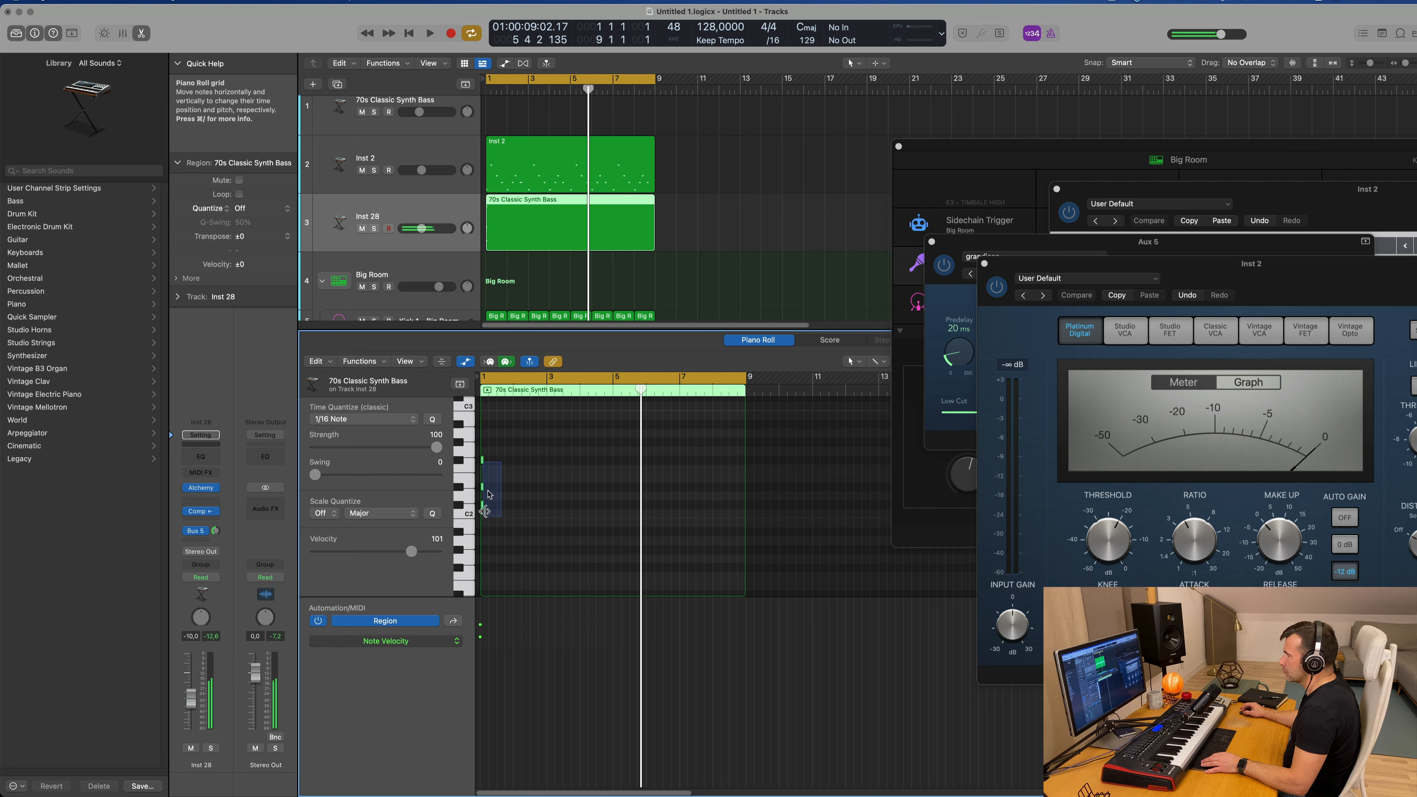
{"action": "left_click_drag", "start_coordinate": [490, 464], "coordinate": [514, 466]}
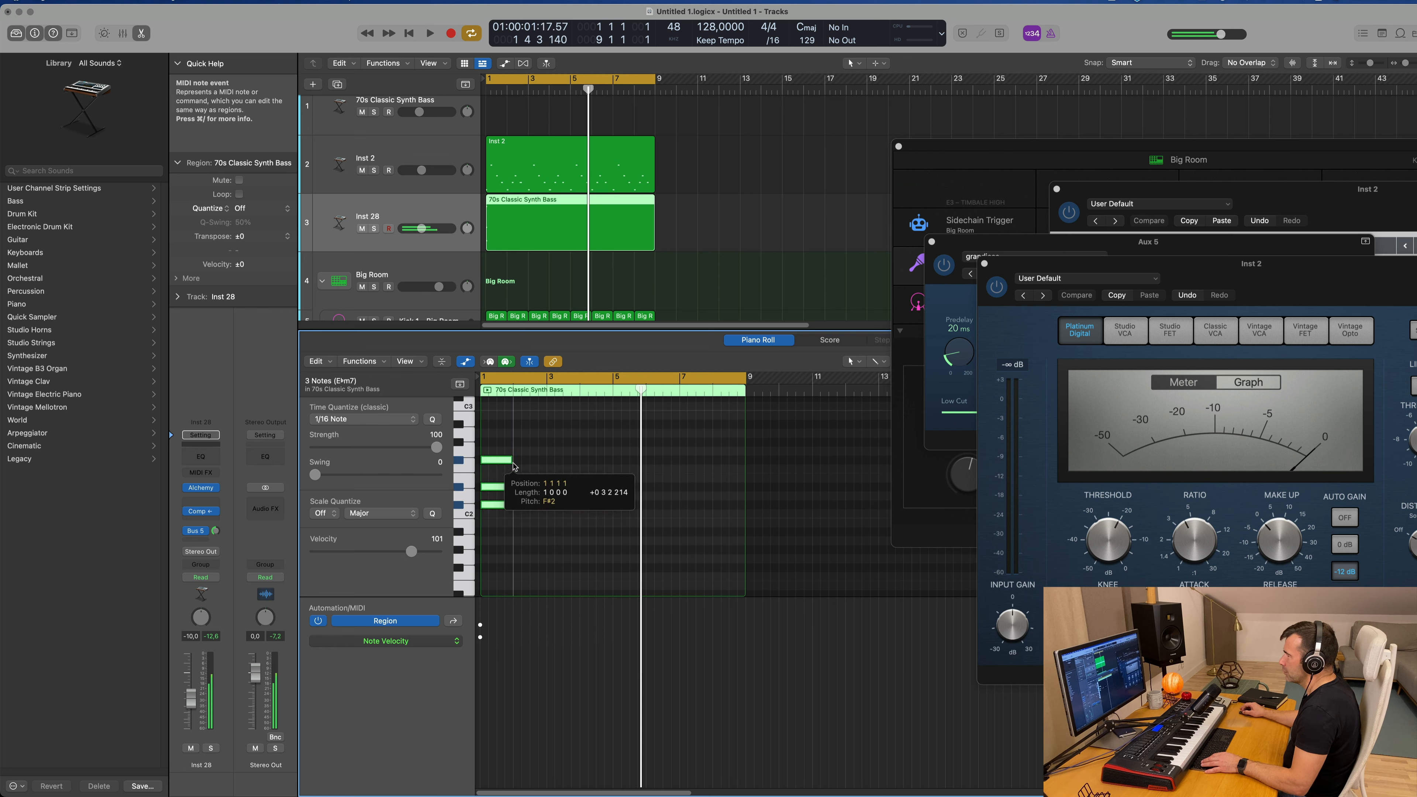
Step: Play the cycle from the start to hear the three-note chord with the melody and drums
{"action": "key", "text": "space"}
{"action": "scroll", "coordinate": [578, 250], "scroll_direction": "up", "scroll_amount": 1}
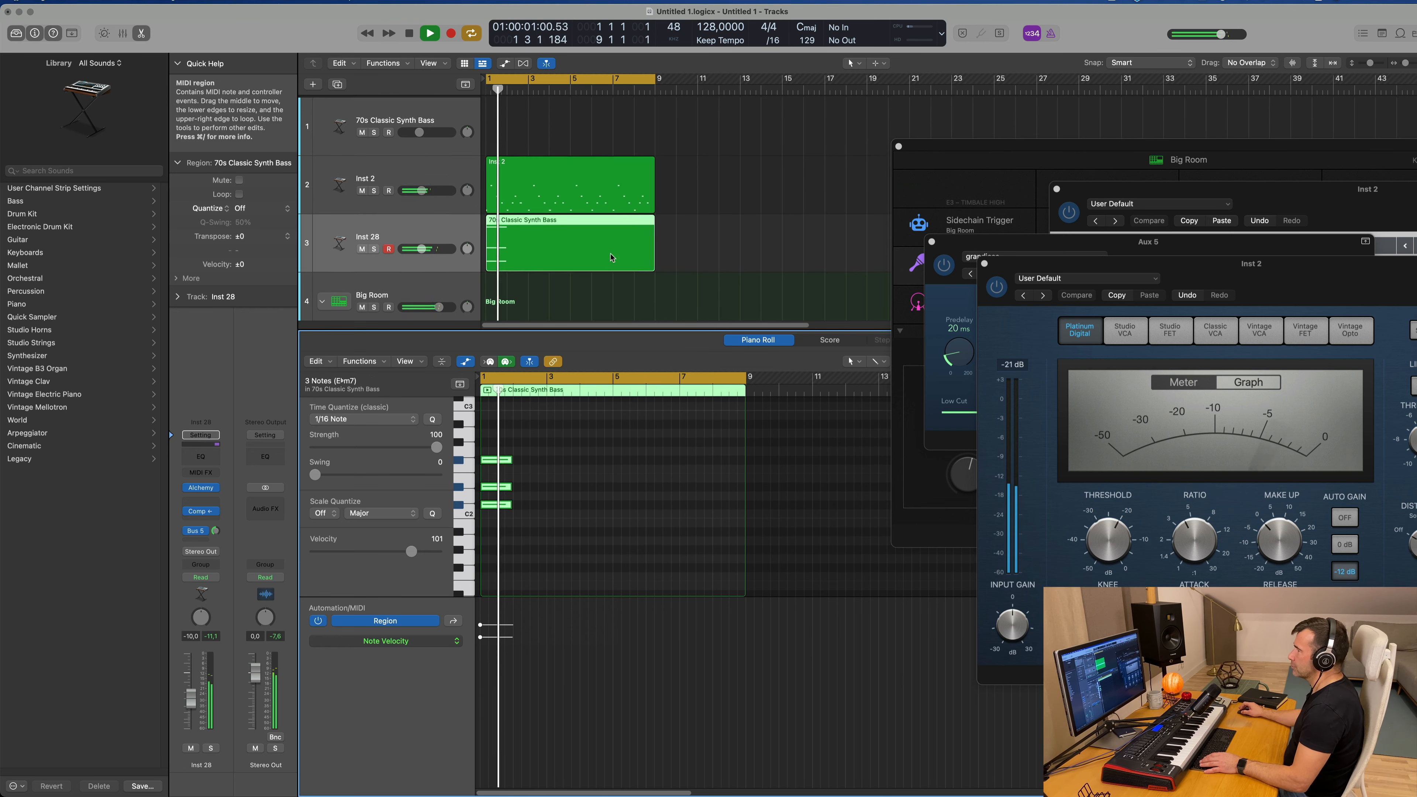
{"action": "key", "text": "space"}
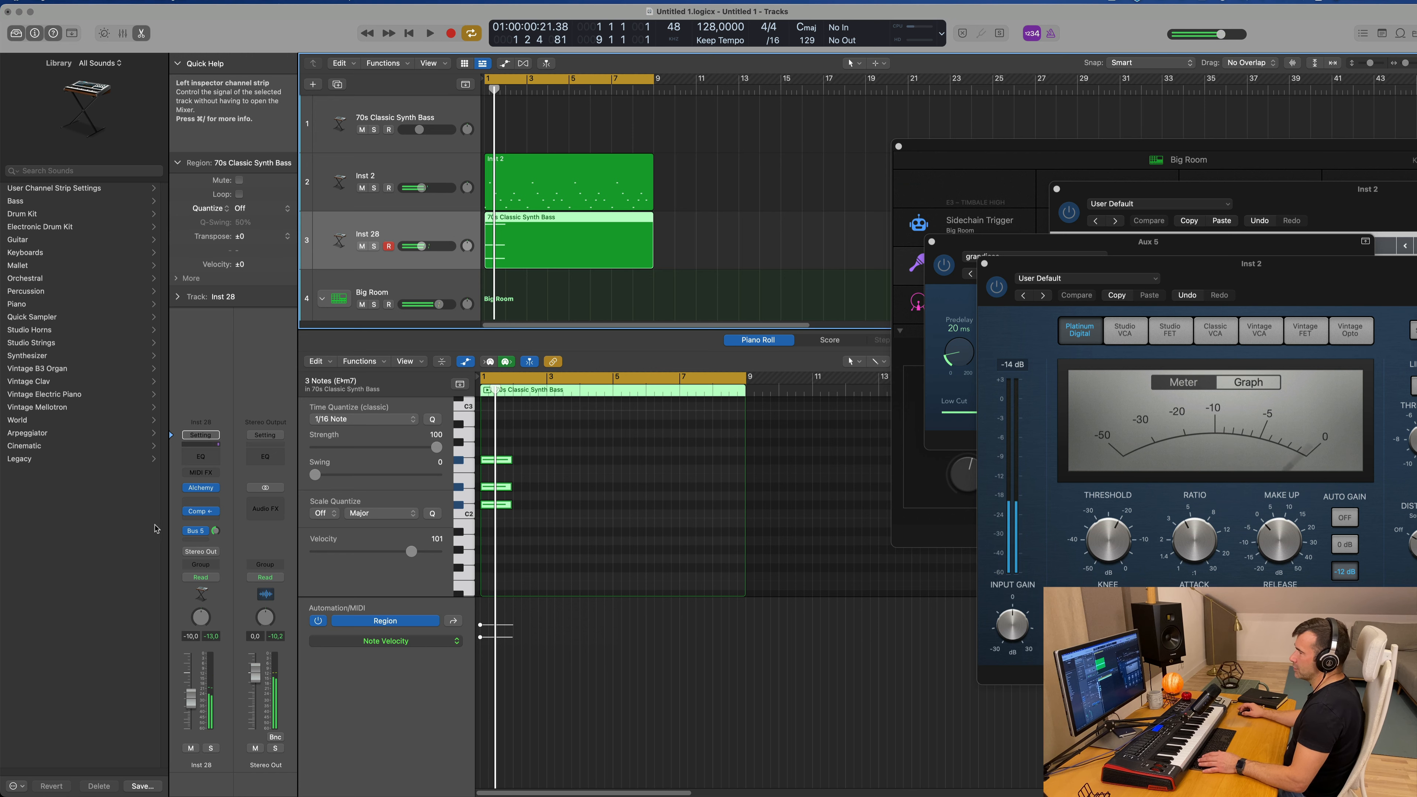
Step: Open Alchemy on the Inst 28 track, and undo the chord edits, the region move and the duplicated track
{"action": "left_click", "coordinate": [201, 488]}
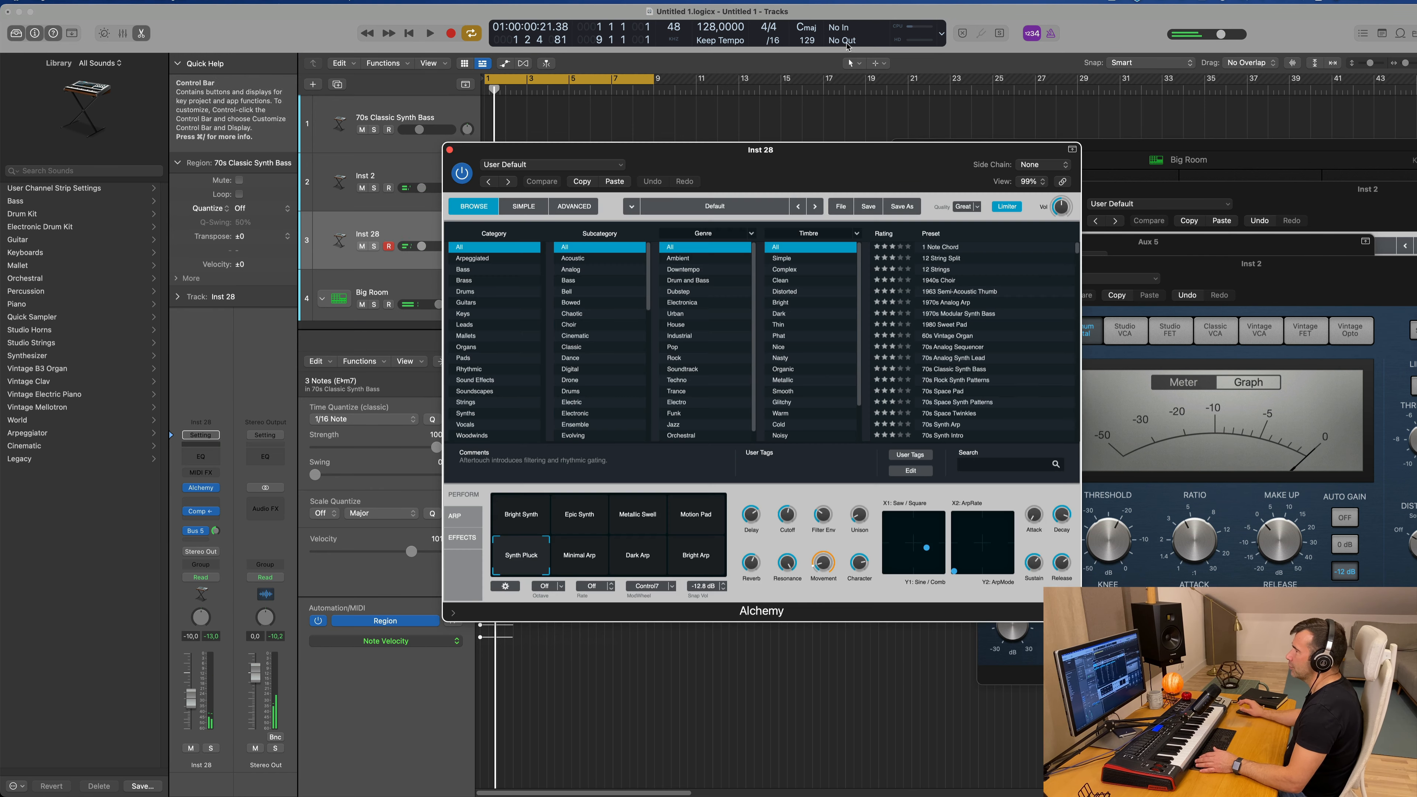
{"action": "left_click_drag", "start_coordinate": [865, 149], "coordinate": [1146, 185]}
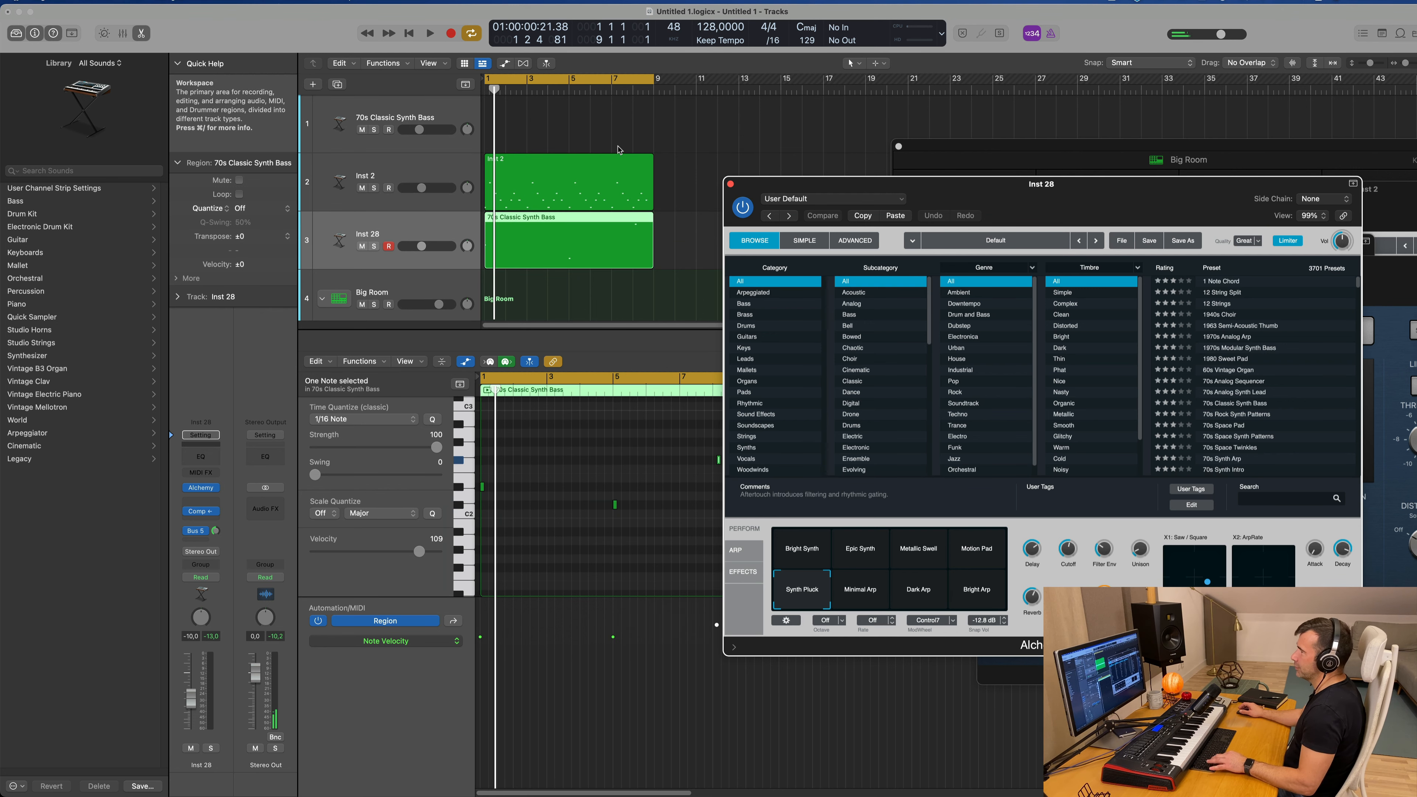
{"action": "key", "text": "super+z"}
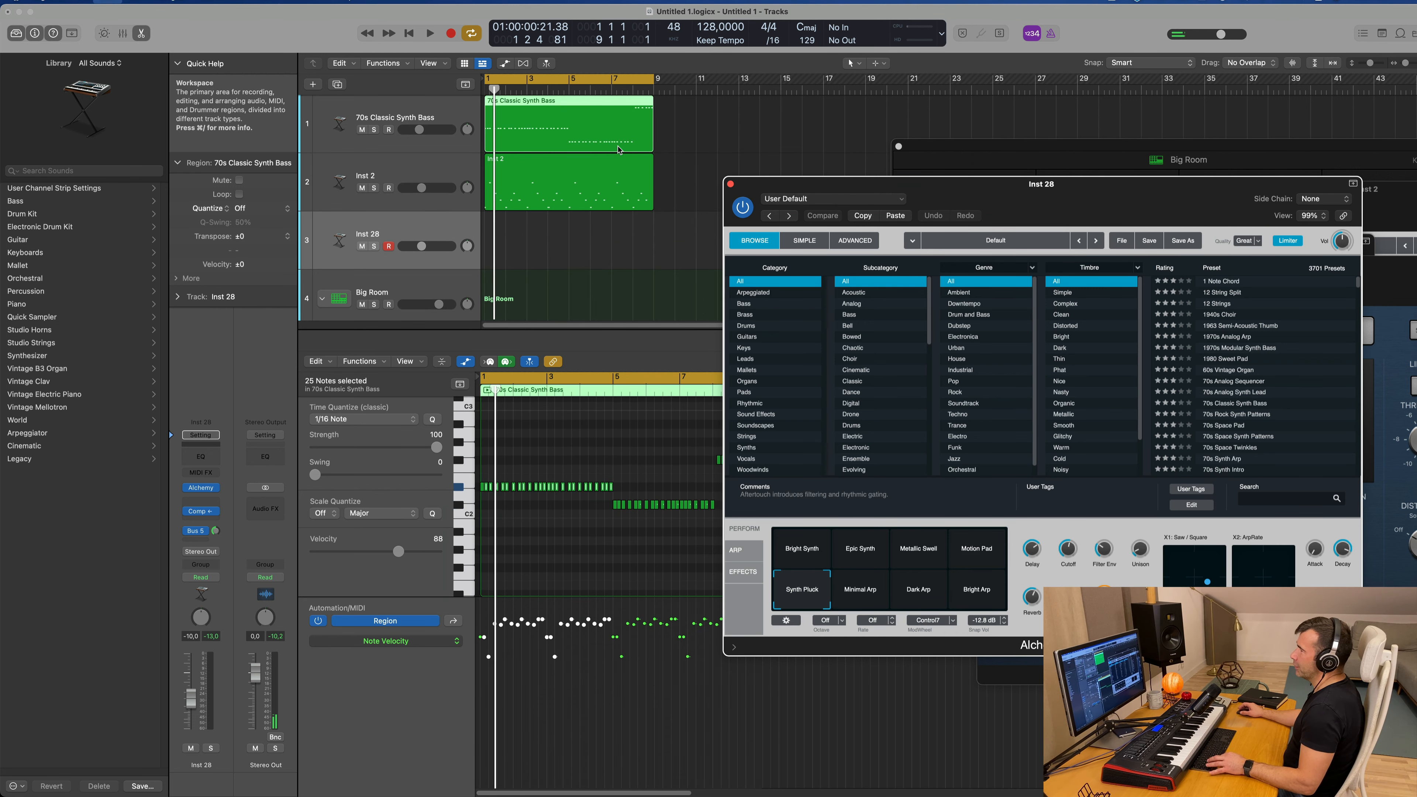
{"action": "key", "text": "super+z"}
Step: Try to copy the 70s Classic Synth Bass region onto the Big Room track during playback, and undo it
{"action": "key", "text": "space"}
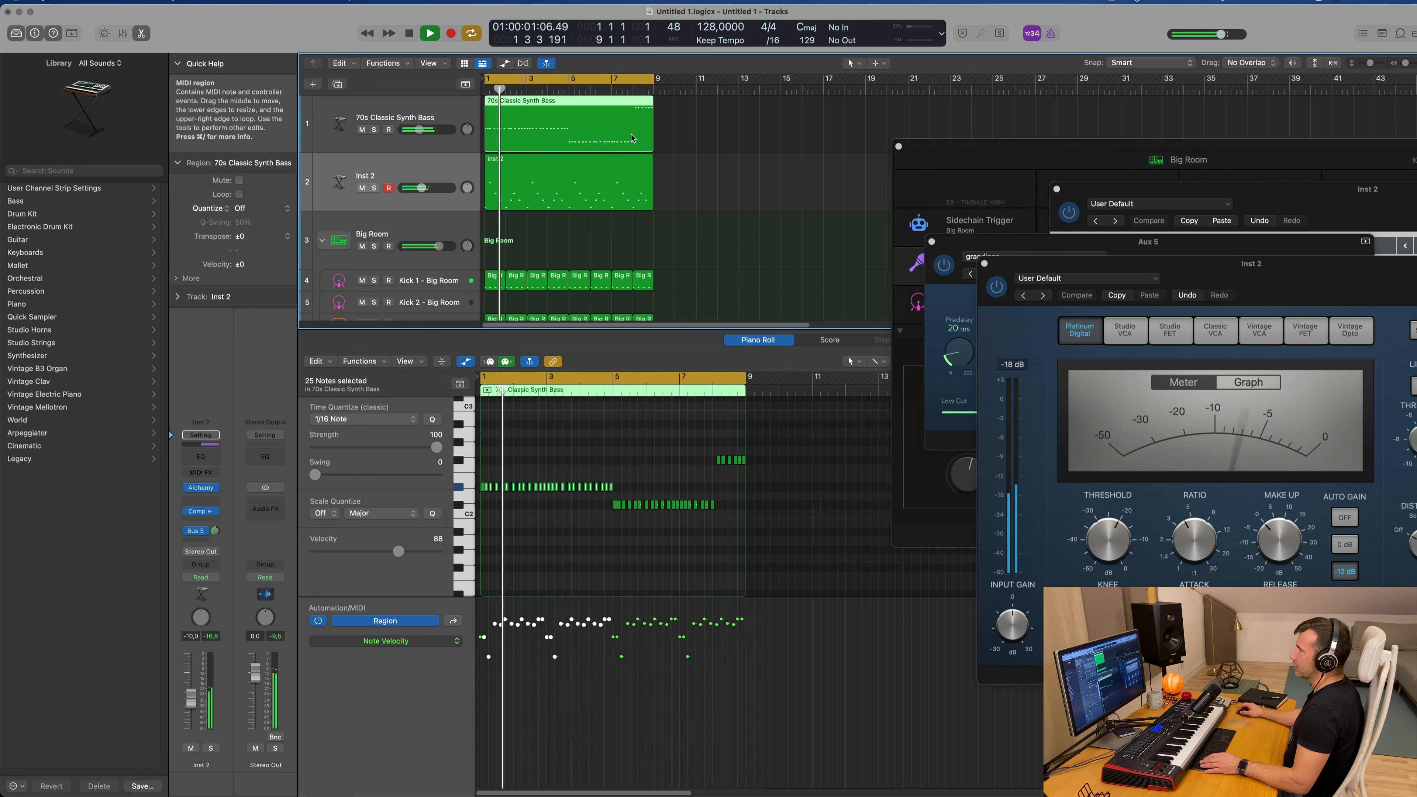
{"action": "left_click_drag", "start_coordinate": [632, 138], "coordinate": [547, 230]}
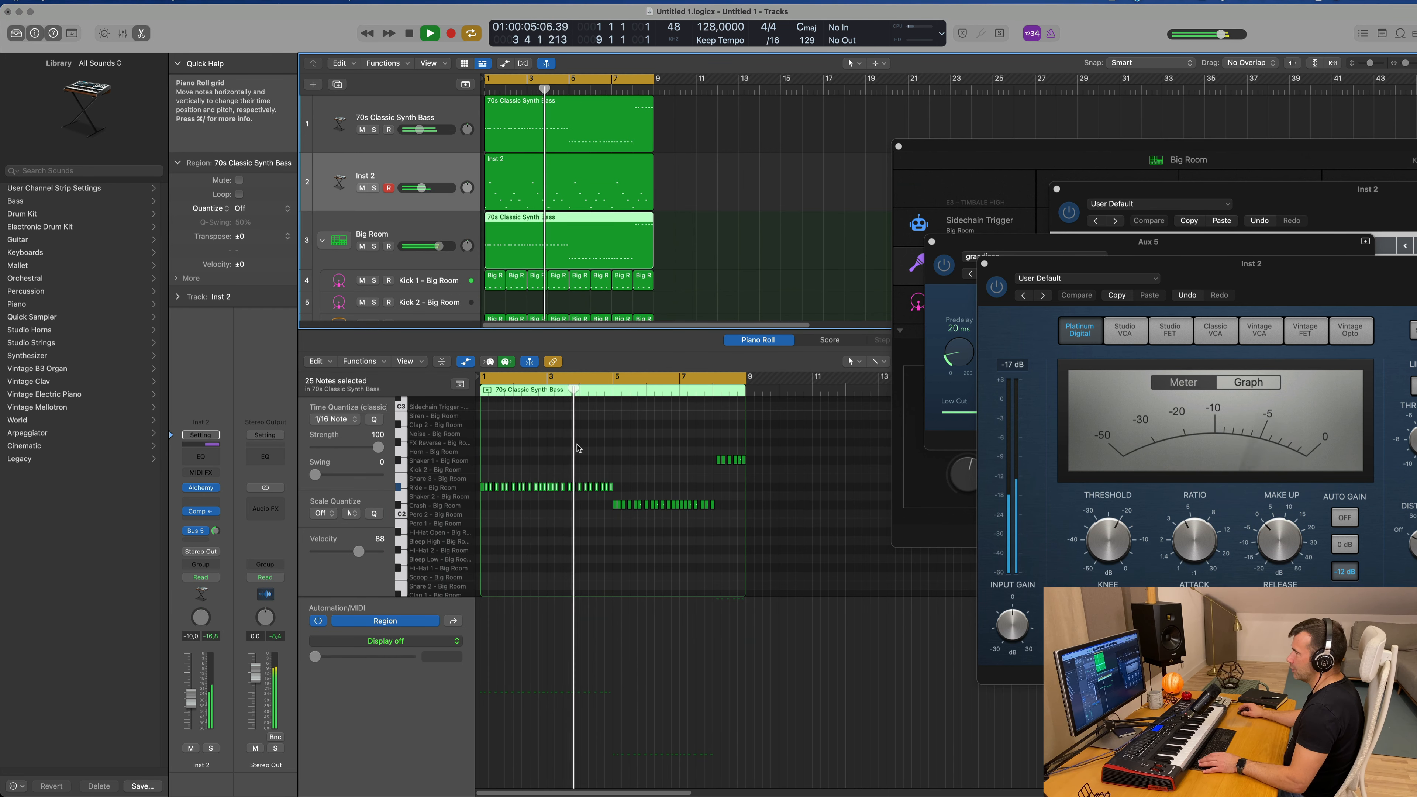
{"action": "key", "text": "super+z"}
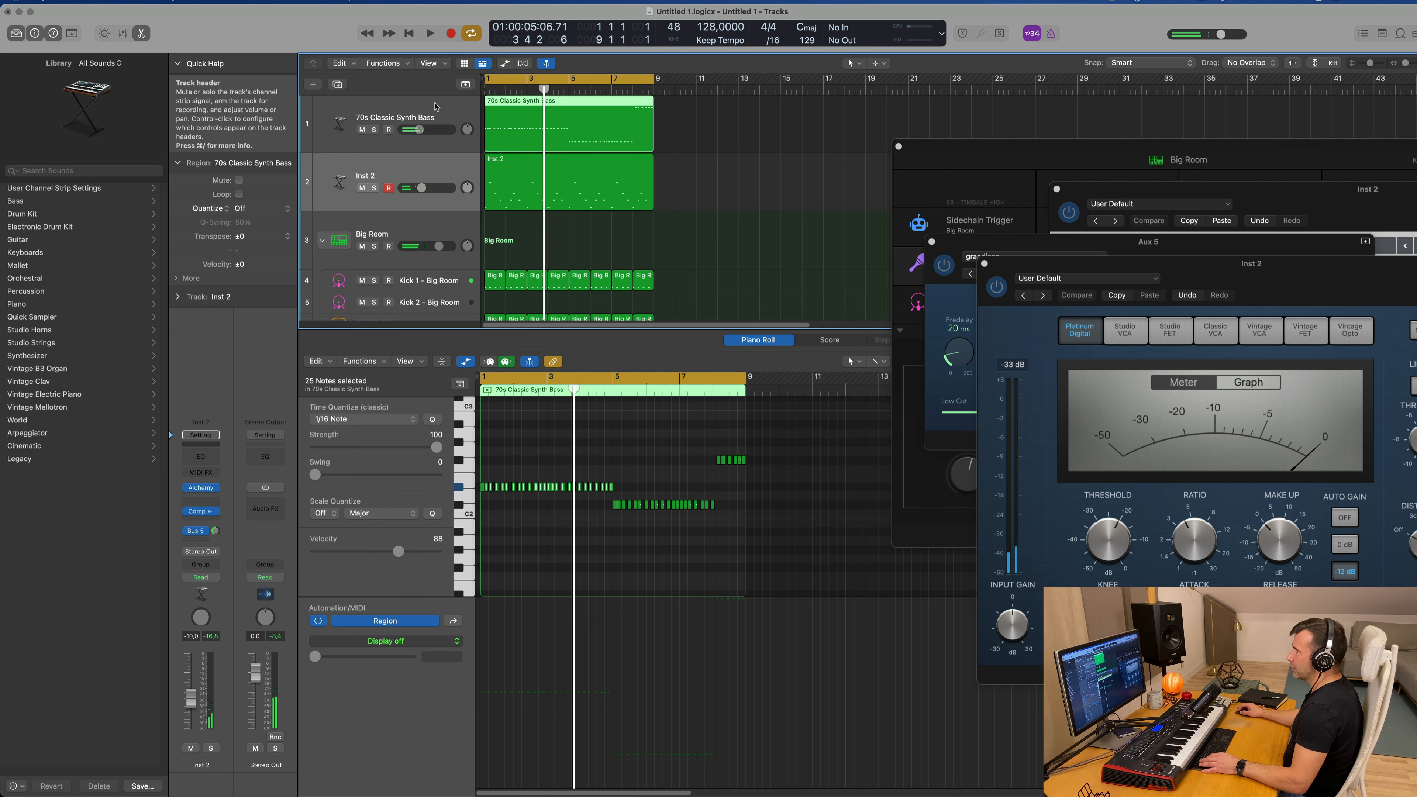
Step: Duplicate the Inst 2 track with its settings and copy the 70s Classic Synth Bass region onto the new track at bar 1
{"action": "left_click", "coordinate": [435, 107]}
{"action": "left_click", "coordinate": [407, 165]}
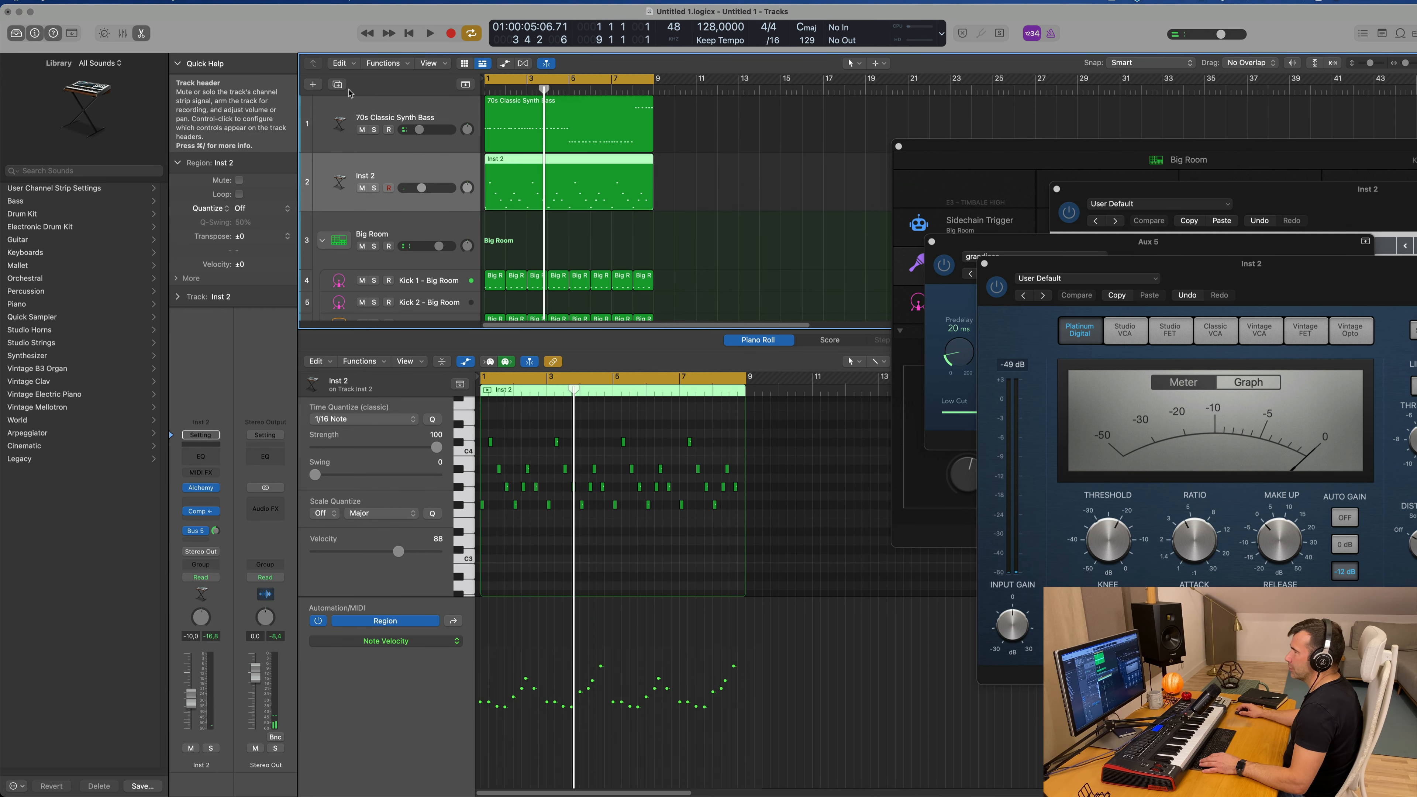
{"action": "key", "text": "super+d"}
{"action": "left_click_drag", "start_coordinate": [518, 139], "coordinate": [513, 251]}
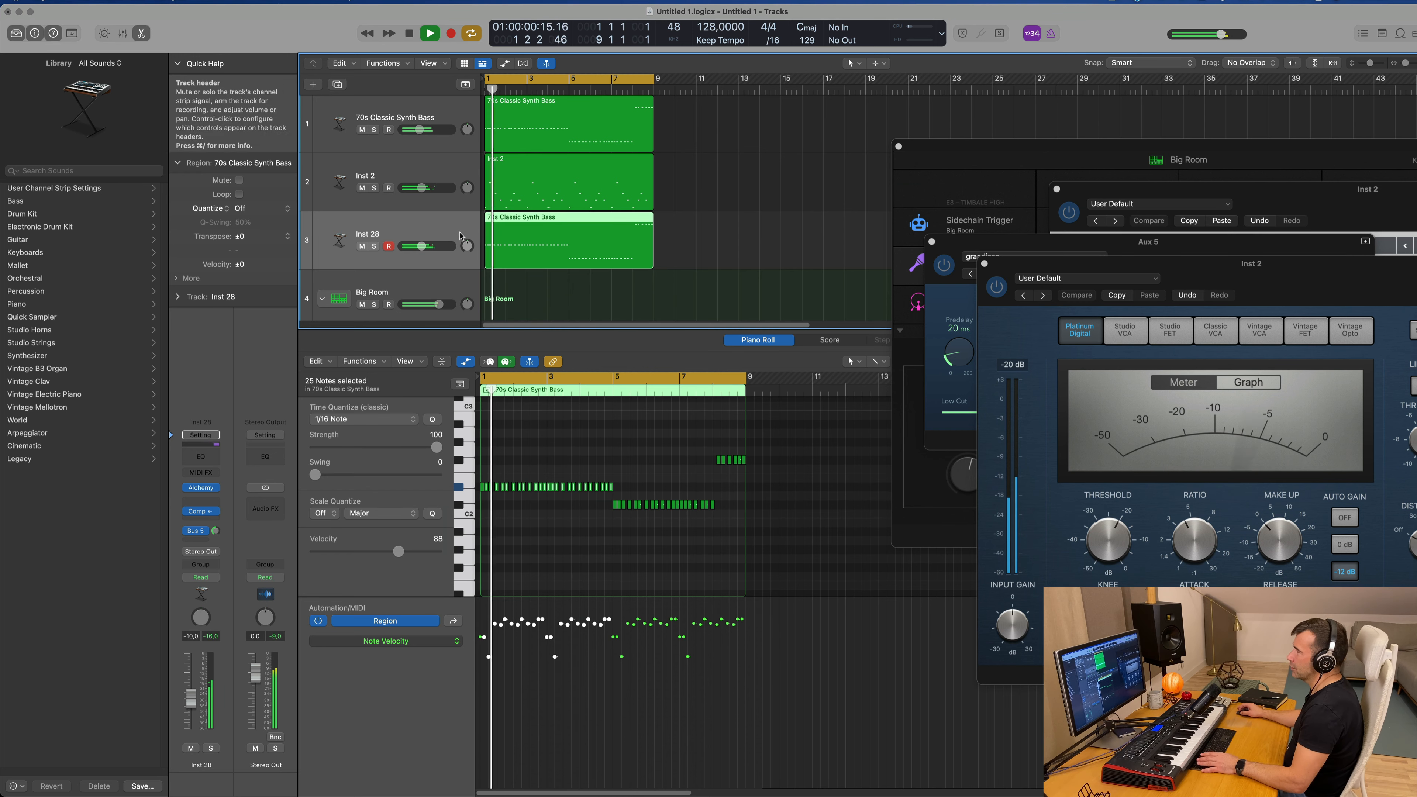
{"action": "key", "text": "space"}
{"action": "scroll", "coordinate": [518, 484], "scroll_direction": "up", "scroll_amount": 1}
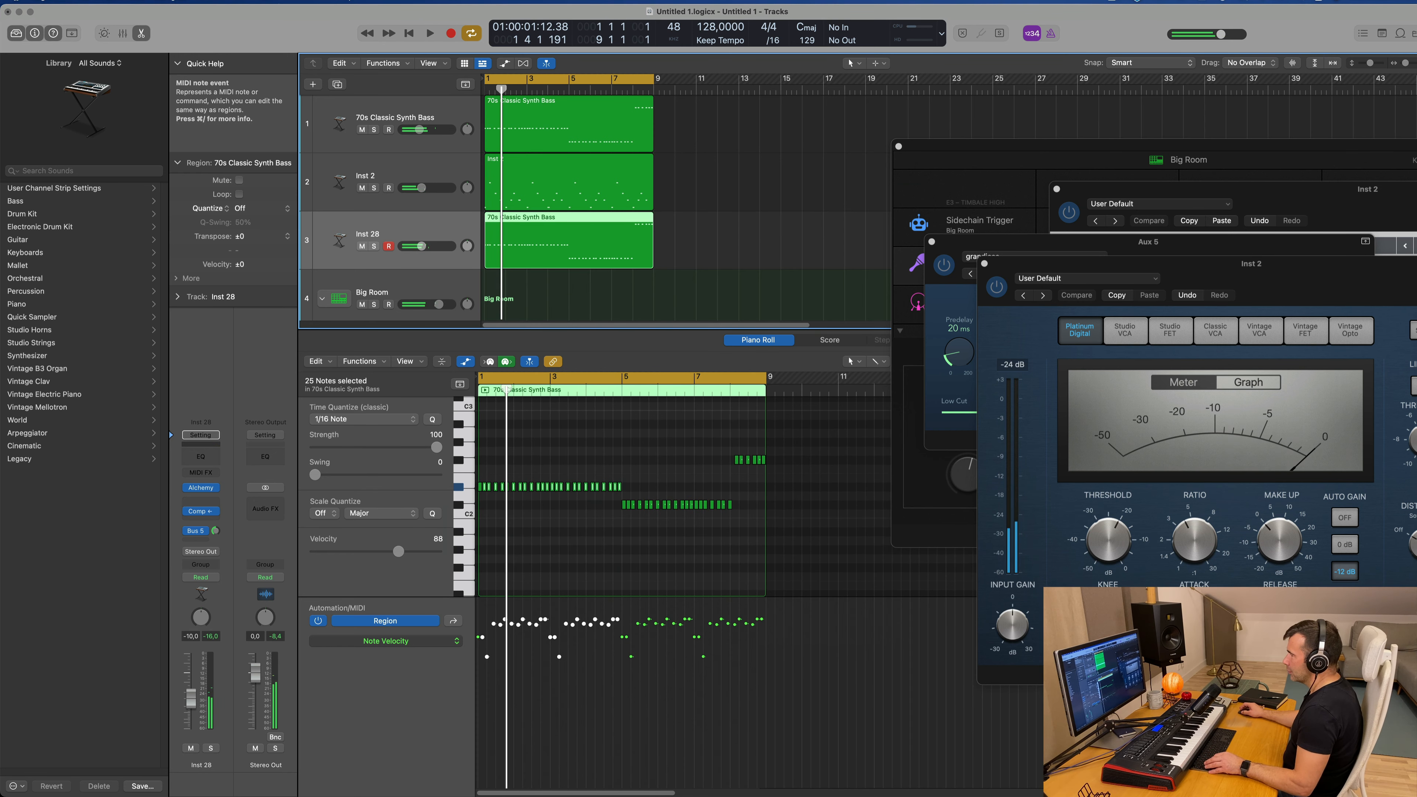
Step: Reduce the copied bass region to one note per pitch and stack the three notes at bar 1 as a chord
{"action": "left_click", "coordinate": [658, 479]}
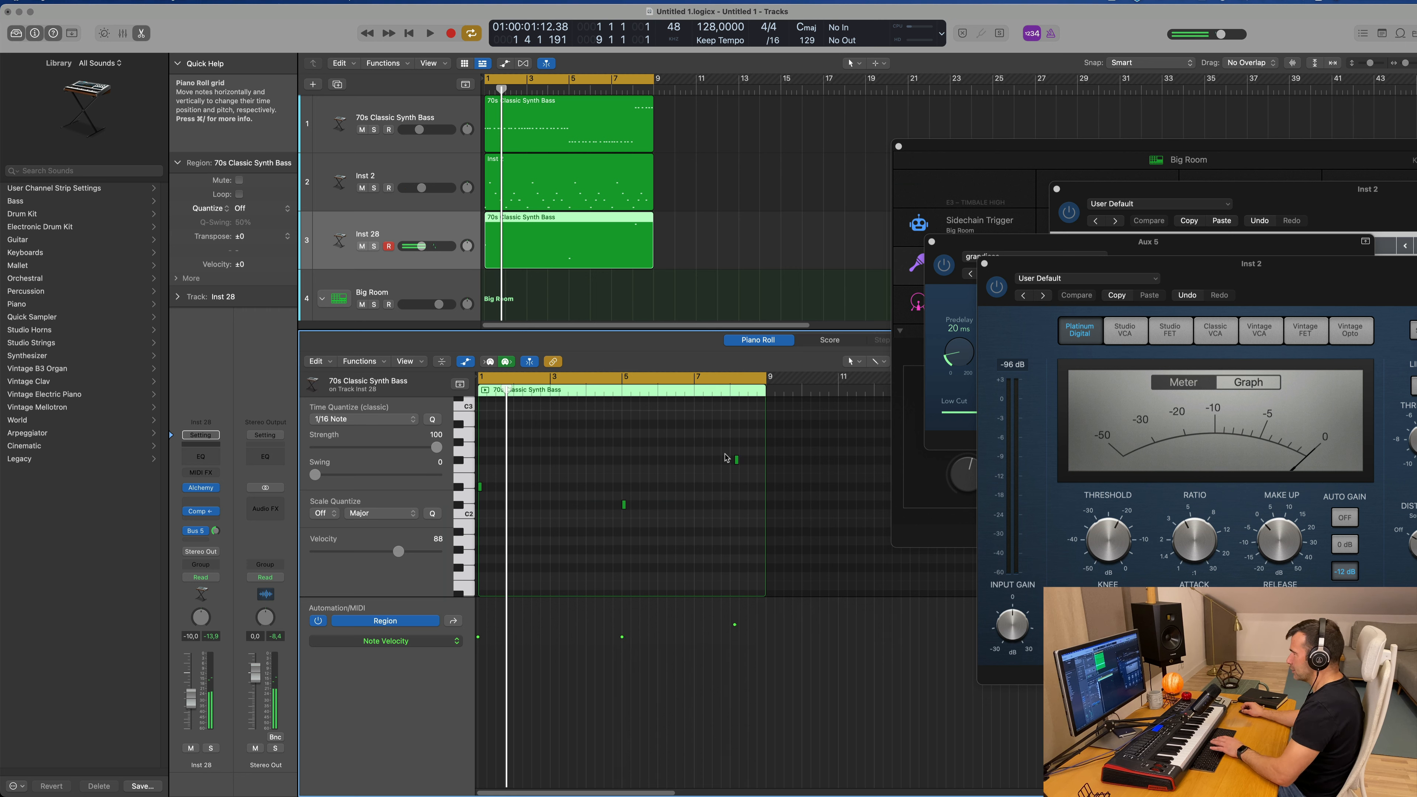
{"action": "left_click_drag", "start_coordinate": [737, 462], "coordinate": [481, 465]}
{"action": "key", "text": "space"}
{"action": "left_click_drag", "start_coordinate": [624, 504], "coordinate": [469, 508]}
{"action": "key", "text": "space"}
Step: Lengthen the three stacked chord notes together to about half a bar and check them in playback
{"action": "key", "text": "space"}
{"action": "scroll", "coordinate": [519, 462], "scroll_direction": "up", "scroll_amount": 2}
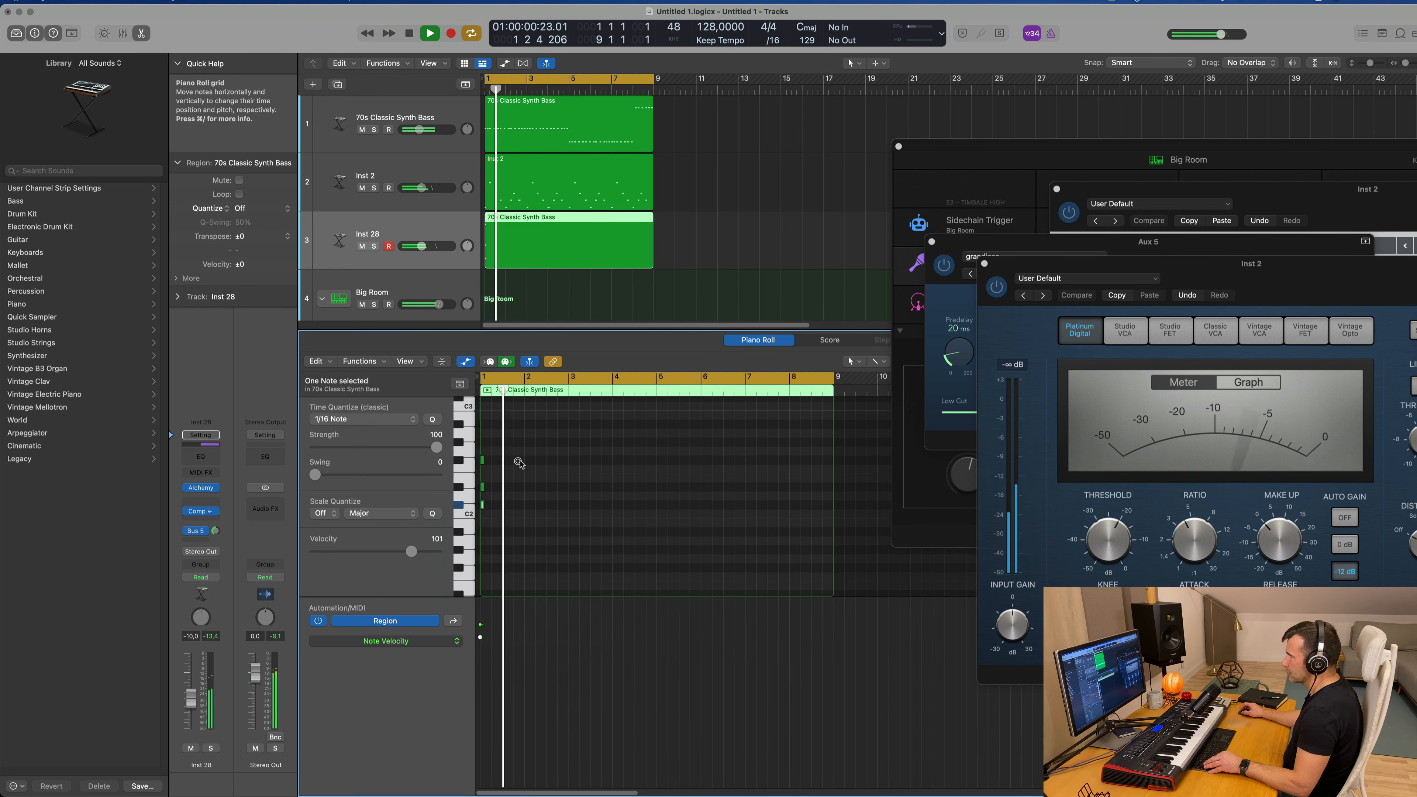
{"action": "scroll", "coordinate": [519, 463], "scroll_direction": "up", "scroll_amount": 2}
{"action": "left_click_drag", "start_coordinate": [526, 453], "coordinate": [478, 520]}
{"action": "left_click_drag", "start_coordinate": [481, 460], "coordinate": [516, 467]}
Step: Split the chord region at bar 3 and delete everything after it, keeping a two-bar region
{"action": "key", "text": "space"}
{"action": "key", "text": "space"}
{"action": "scroll", "coordinate": [686, 249], "scroll_direction": "down", "scroll_amount": 3}
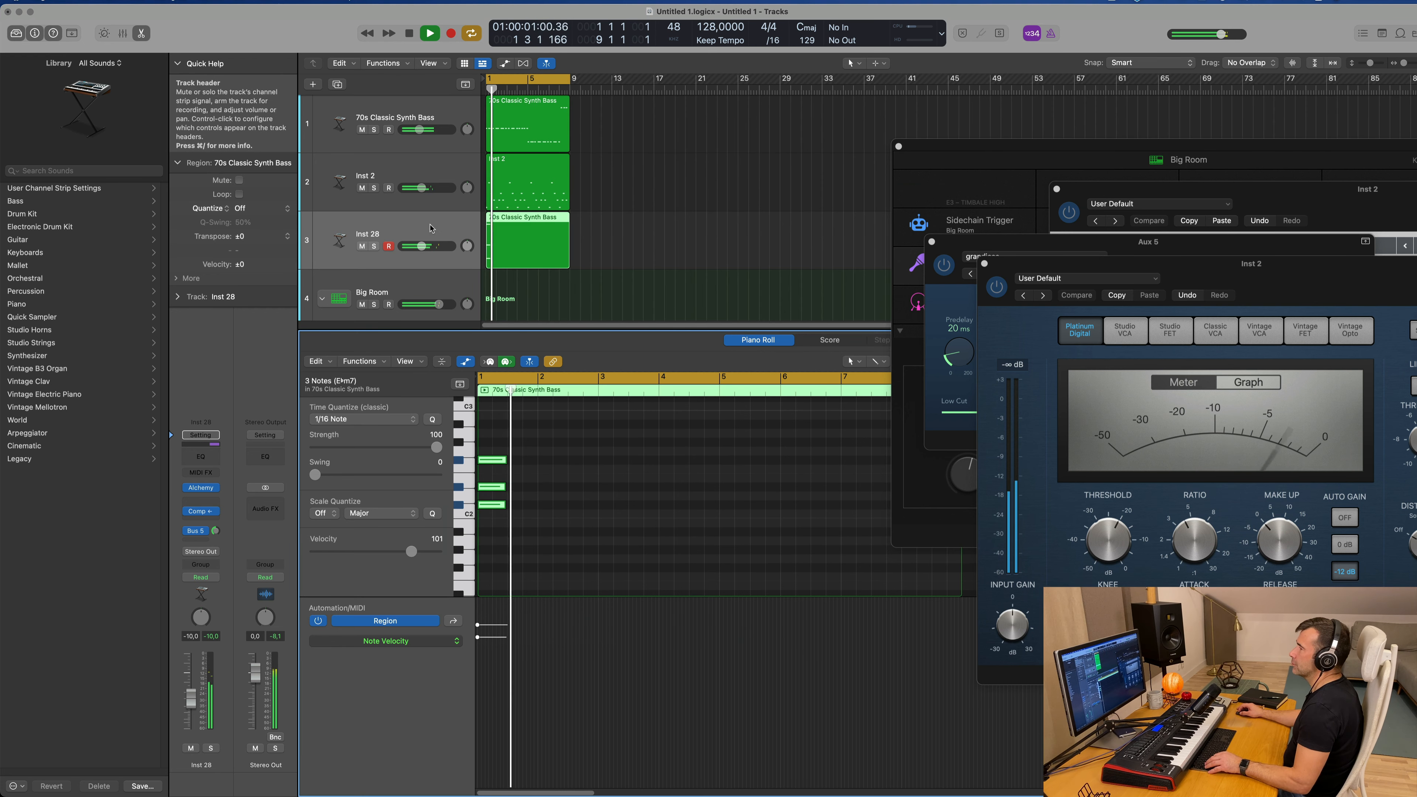
{"action": "key", "text": "space"}
{"action": "key", "text": "space"}
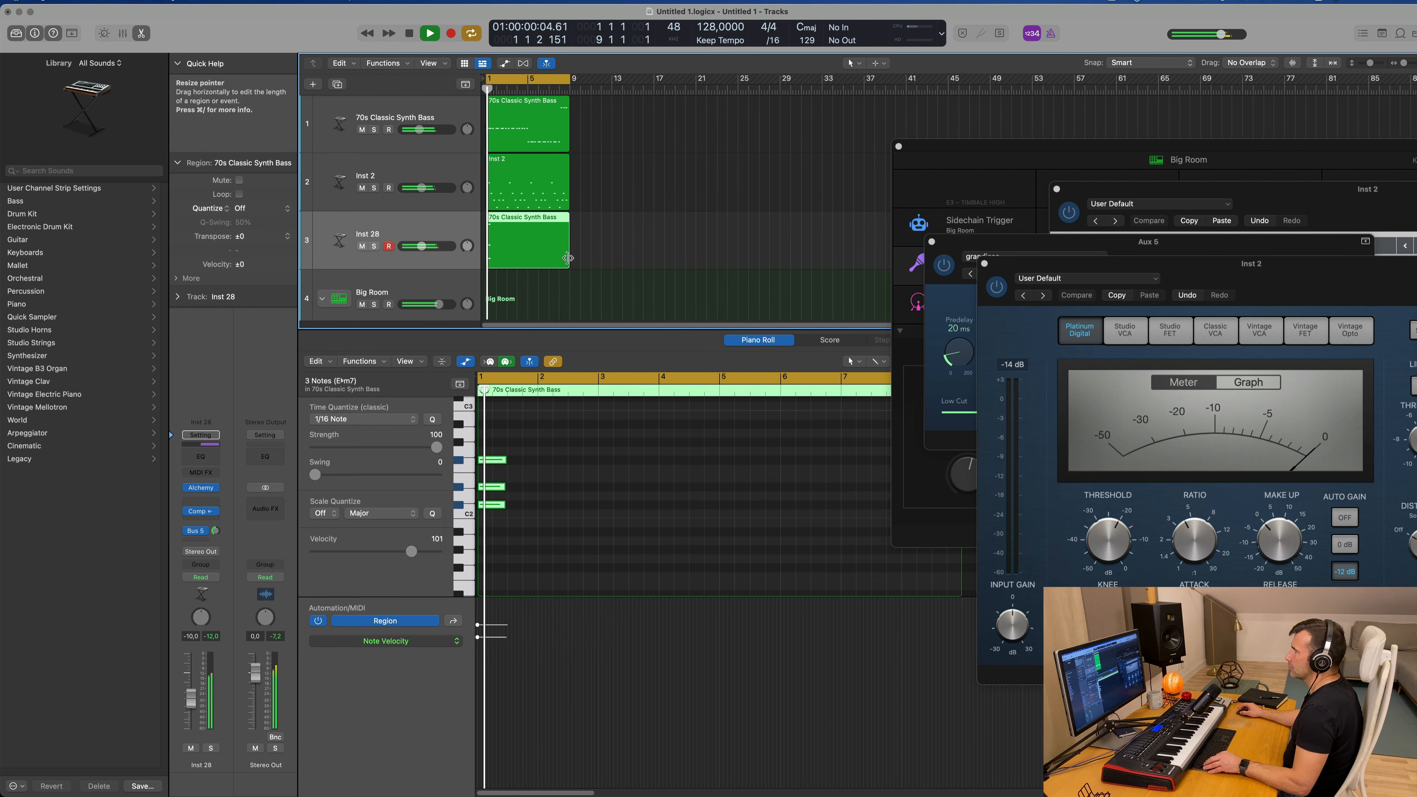
{"action": "scroll", "coordinate": [568, 258], "scroll_direction": "up", "scroll_amount": 4}
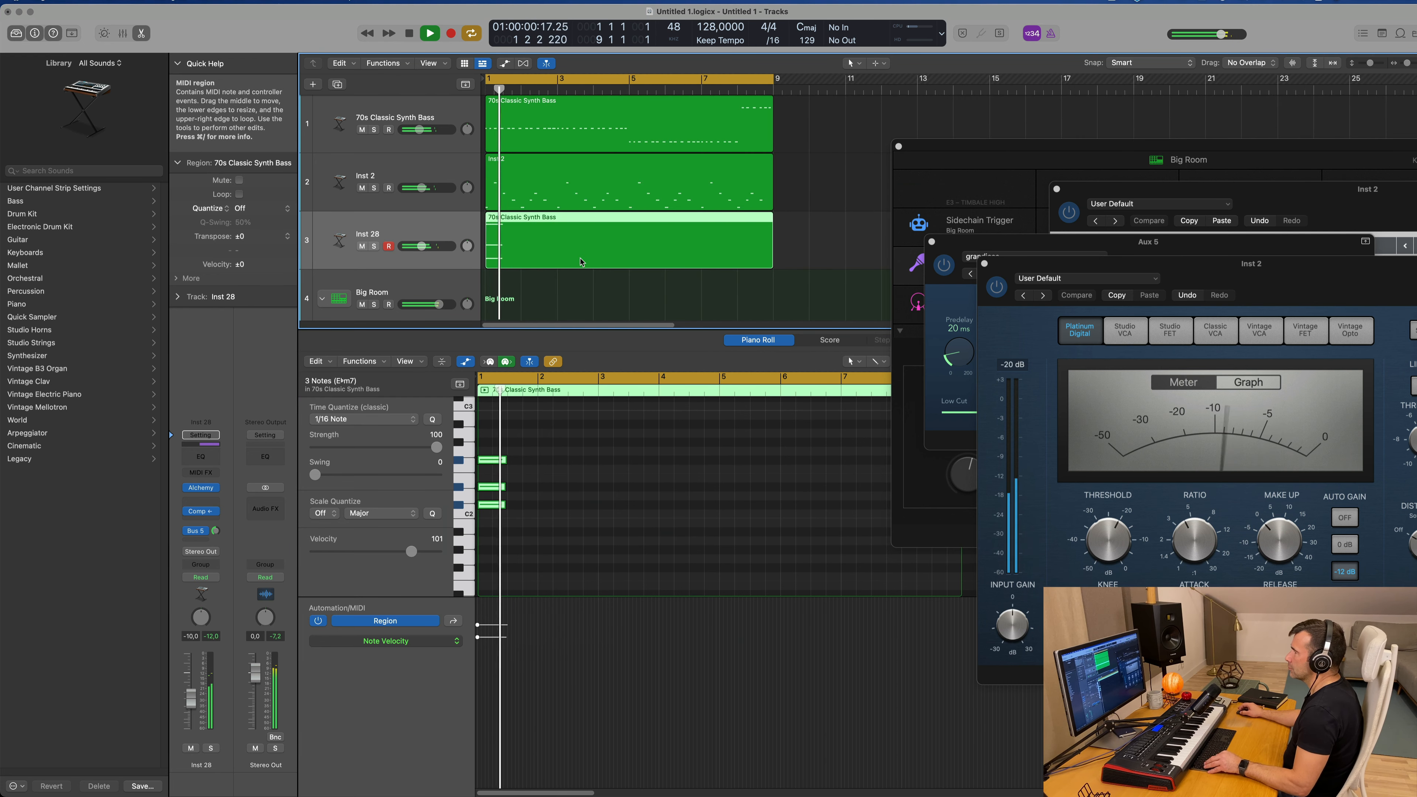
{"action": "double_click", "coordinate": [533, 217], "text": "super"}
{"action": "key", "text": "Delete"}
{"action": "scroll", "coordinate": [563, 229], "scroll_direction": "down", "scroll_amount": 1}
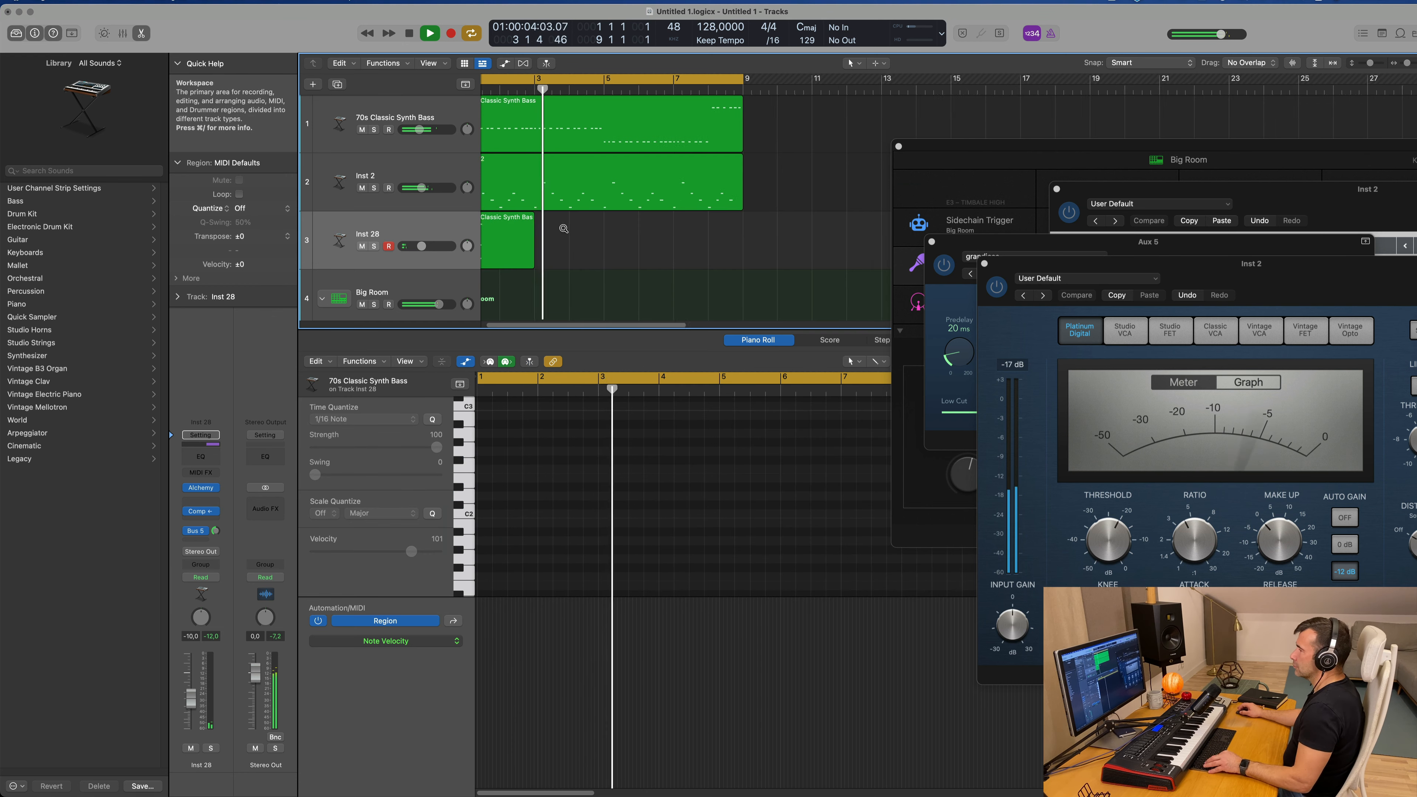
{"action": "scroll", "coordinate": [563, 228], "scroll_direction": "down", "scroll_amount": 3}
Step: Repeat the two-bar chord region three times to fill the eight-bar cycle
{"action": "key", "text": "space"}
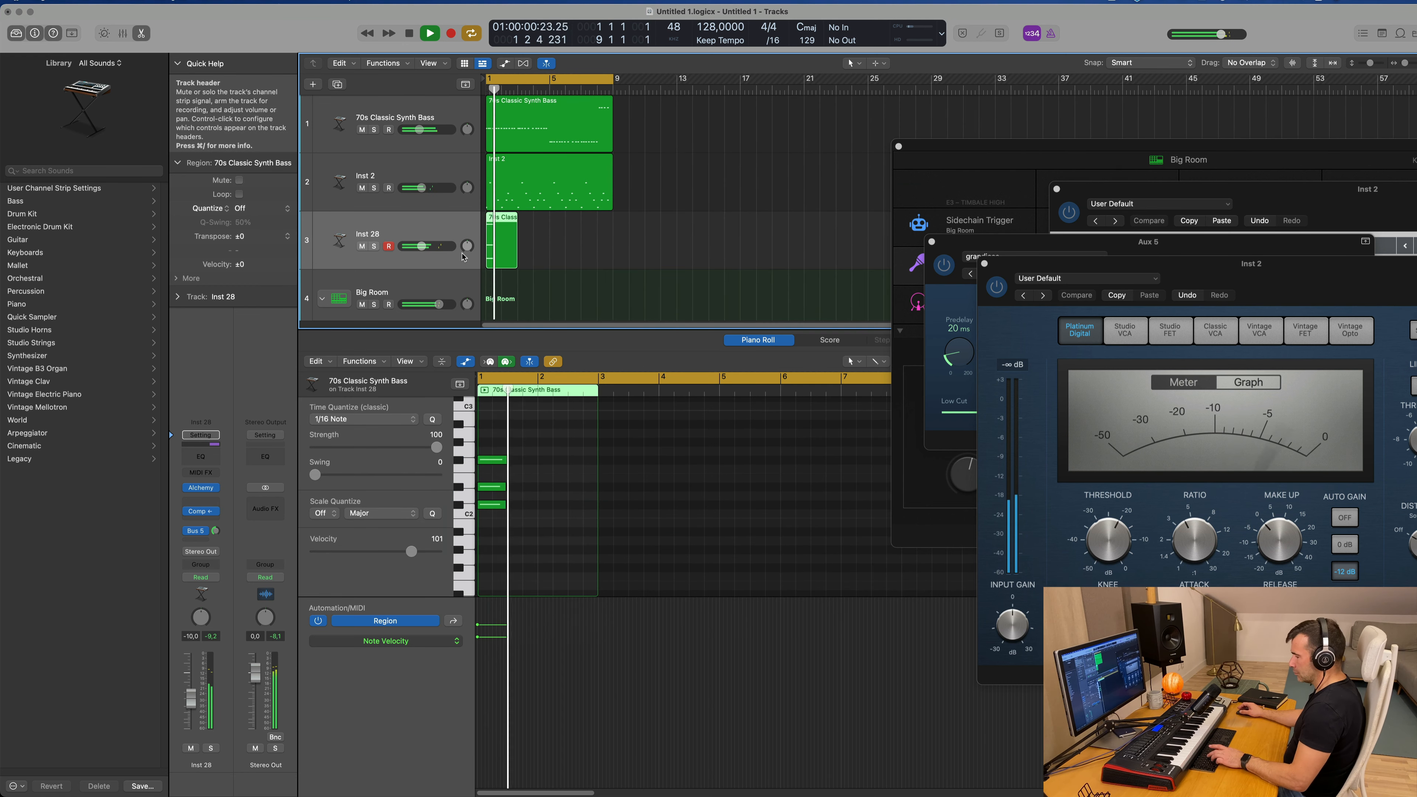
{"action": "key", "text": "super+r"}
{"action": "key", "text": "super+r"}
{"action": "key", "text": "super+r"}
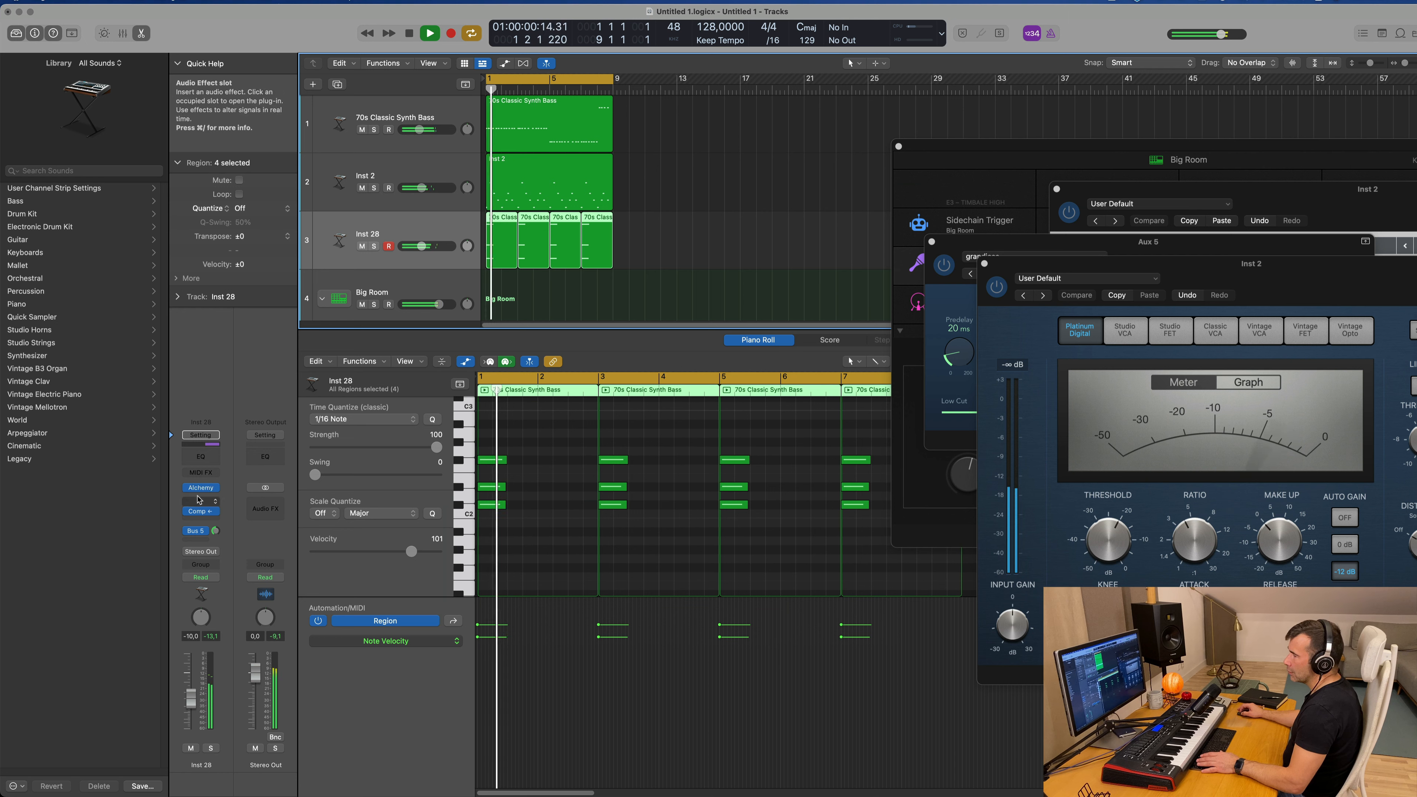
Step: Load the Bell Like Vox Vibes preset from the Keys category into the chord track's Alchemy and play it back
{"action": "left_click", "coordinate": [202, 489]}
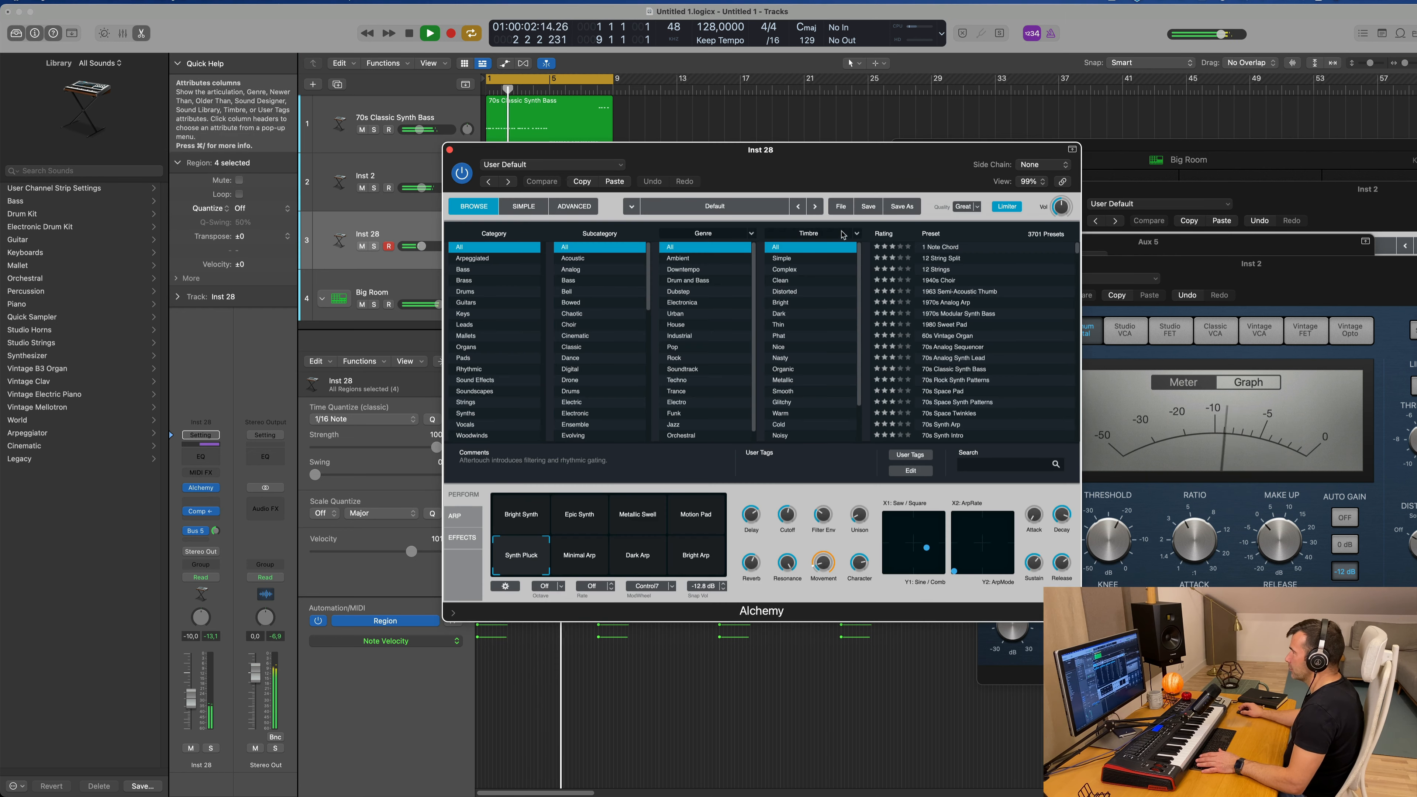
{"action": "left_click_drag", "start_coordinate": [818, 148], "coordinate": [928, 126]}
{"action": "key", "text": "space"}
{"action": "key", "text": "space"}
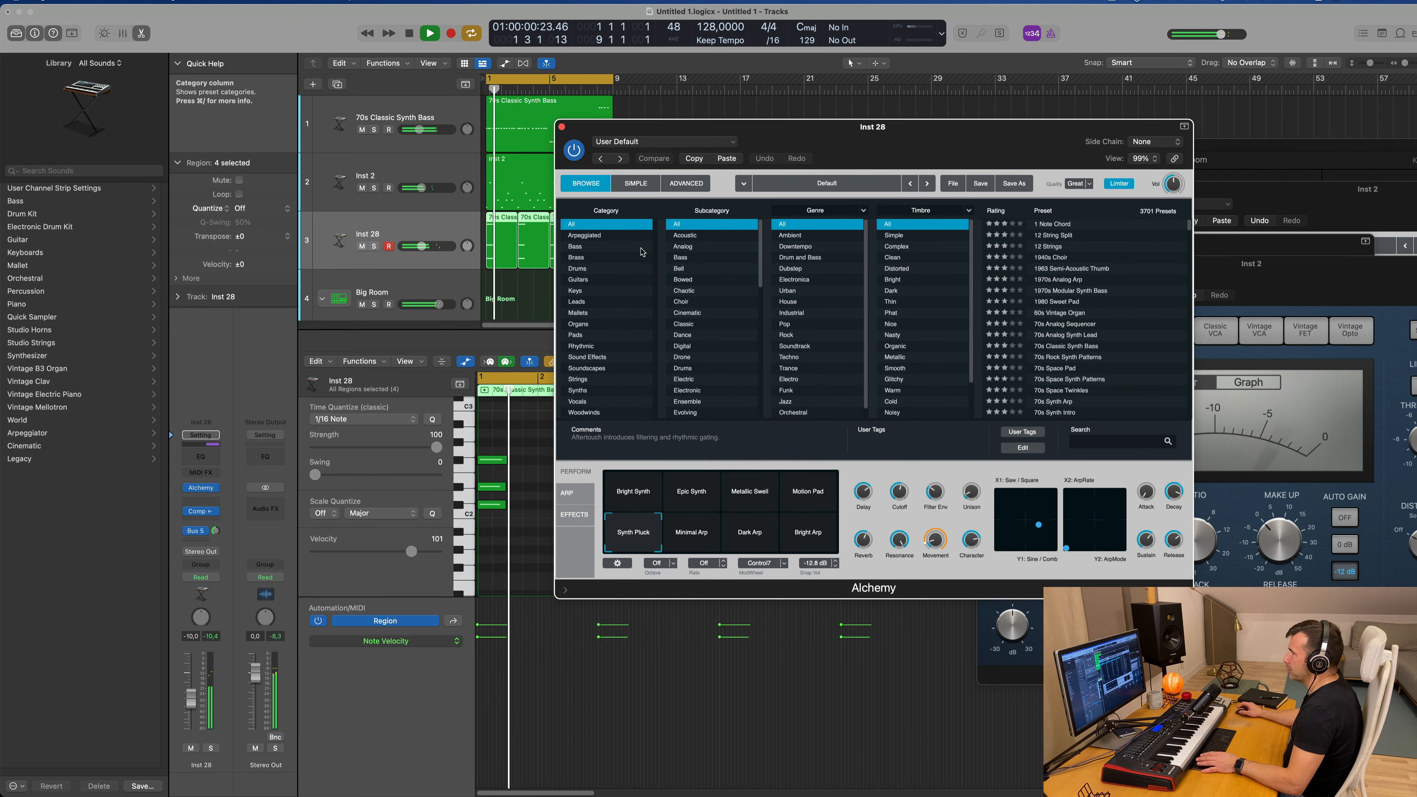
{"action": "left_click", "coordinate": [578, 302]}
{"action": "left_click", "coordinate": [576, 291]}
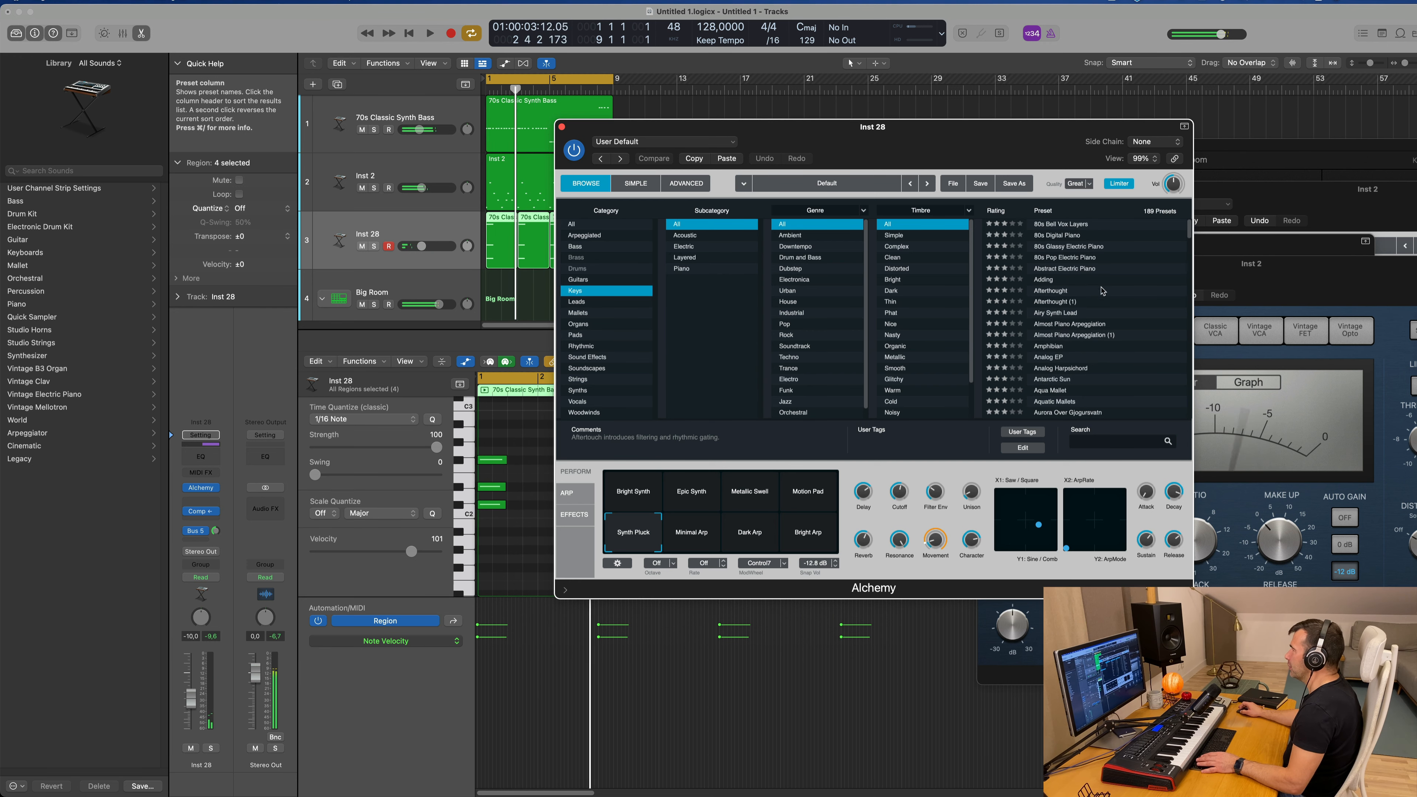
{"action": "scroll", "coordinate": [1098, 306], "scroll_direction": "down", "scroll_amount": 3}
{"action": "key", "text": "space"}
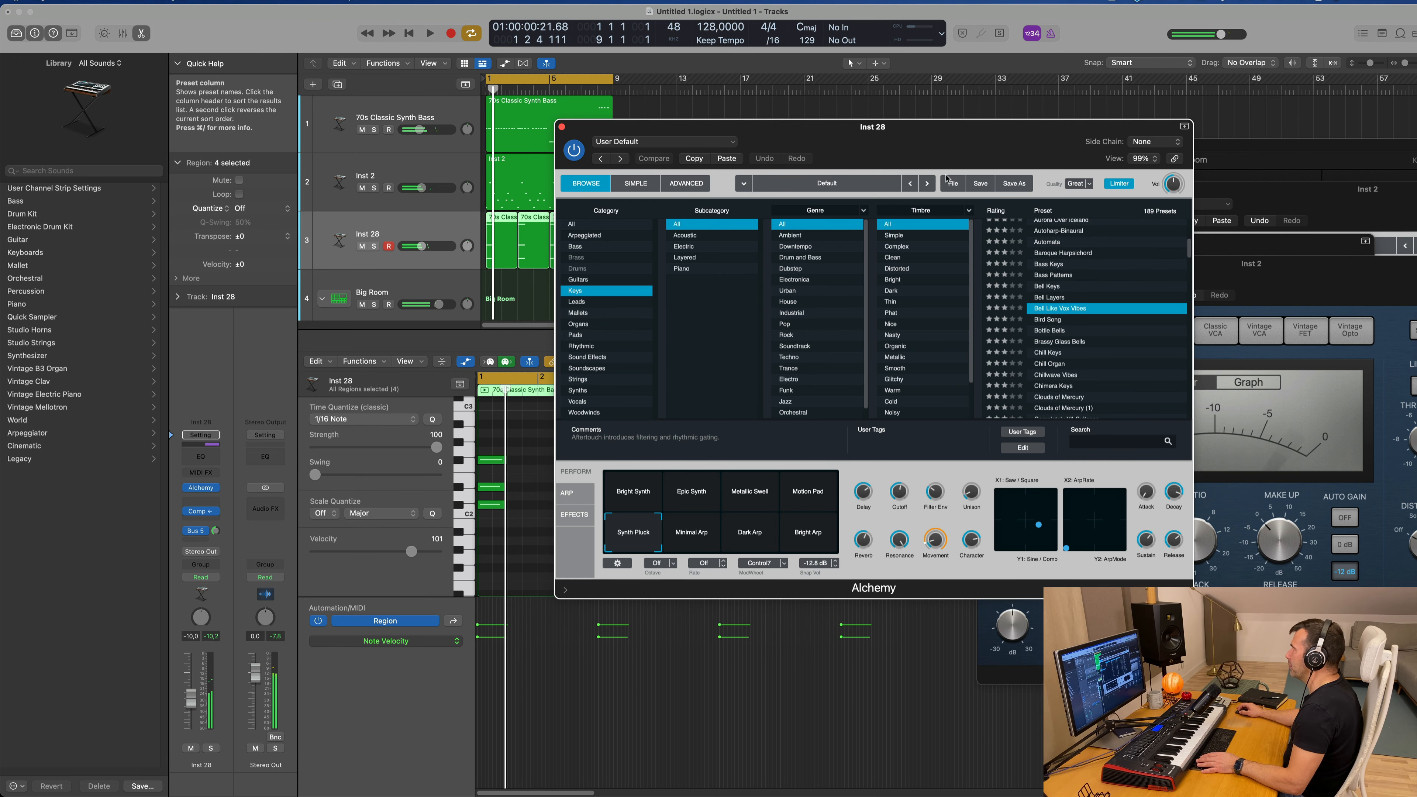
{"action": "left_click_drag", "start_coordinate": [966, 149], "coordinate": [1041, 143]}
{"action": "key", "text": "space"}
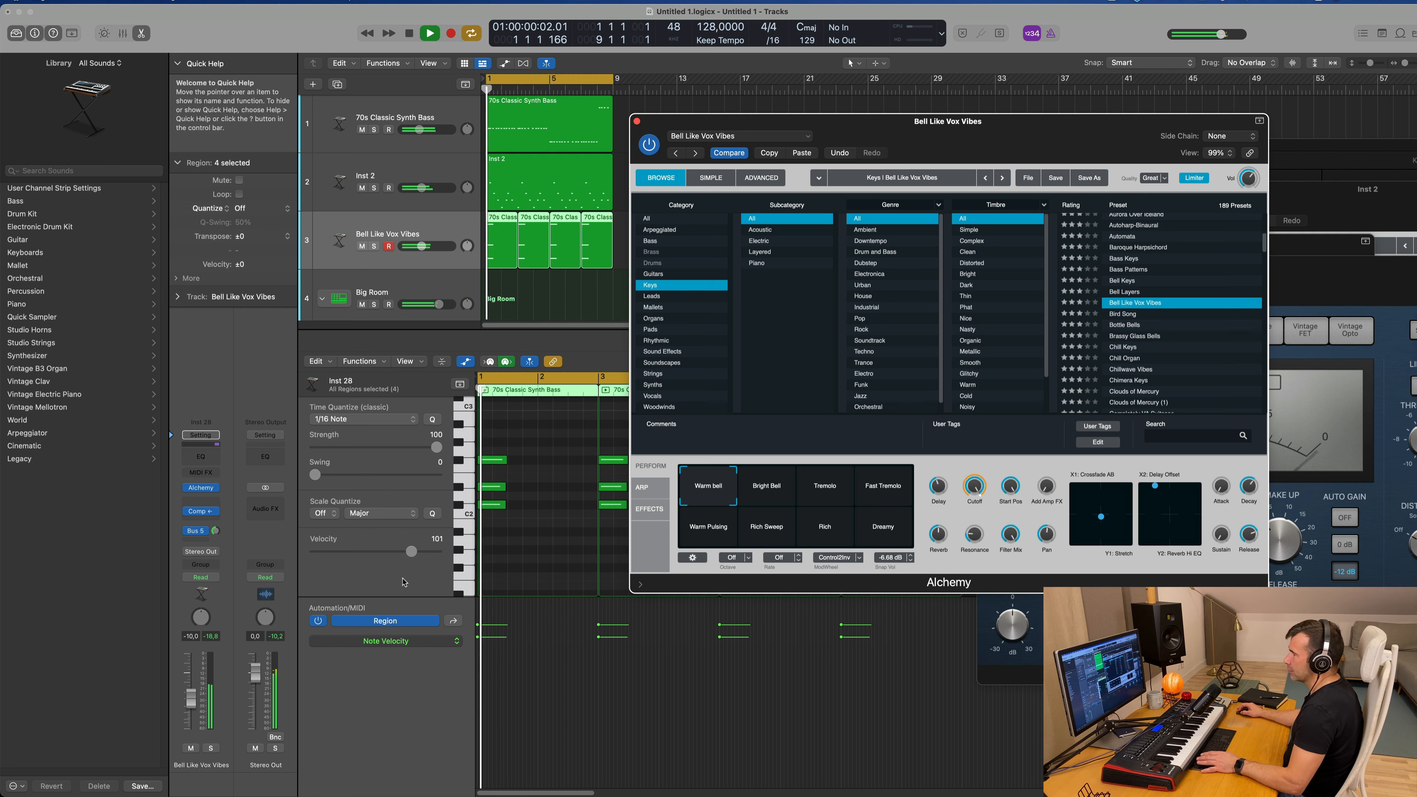
Step: Transpose all the chord notes in the four regions up an octave and raise the chord track's volume
{"action": "left_click", "coordinate": [532, 551]}
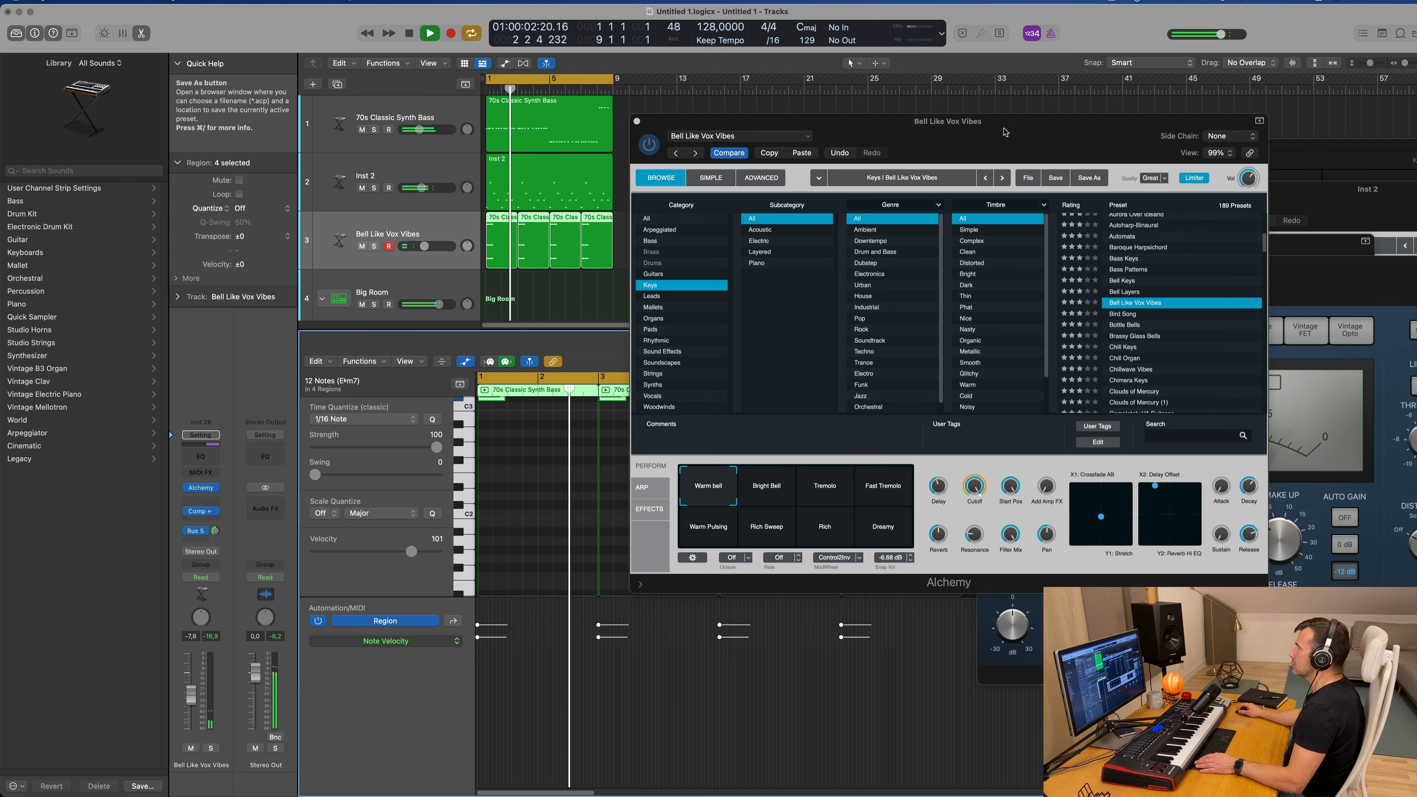
{"action": "left_click_drag", "start_coordinate": [982, 134], "coordinate": [997, 167]}
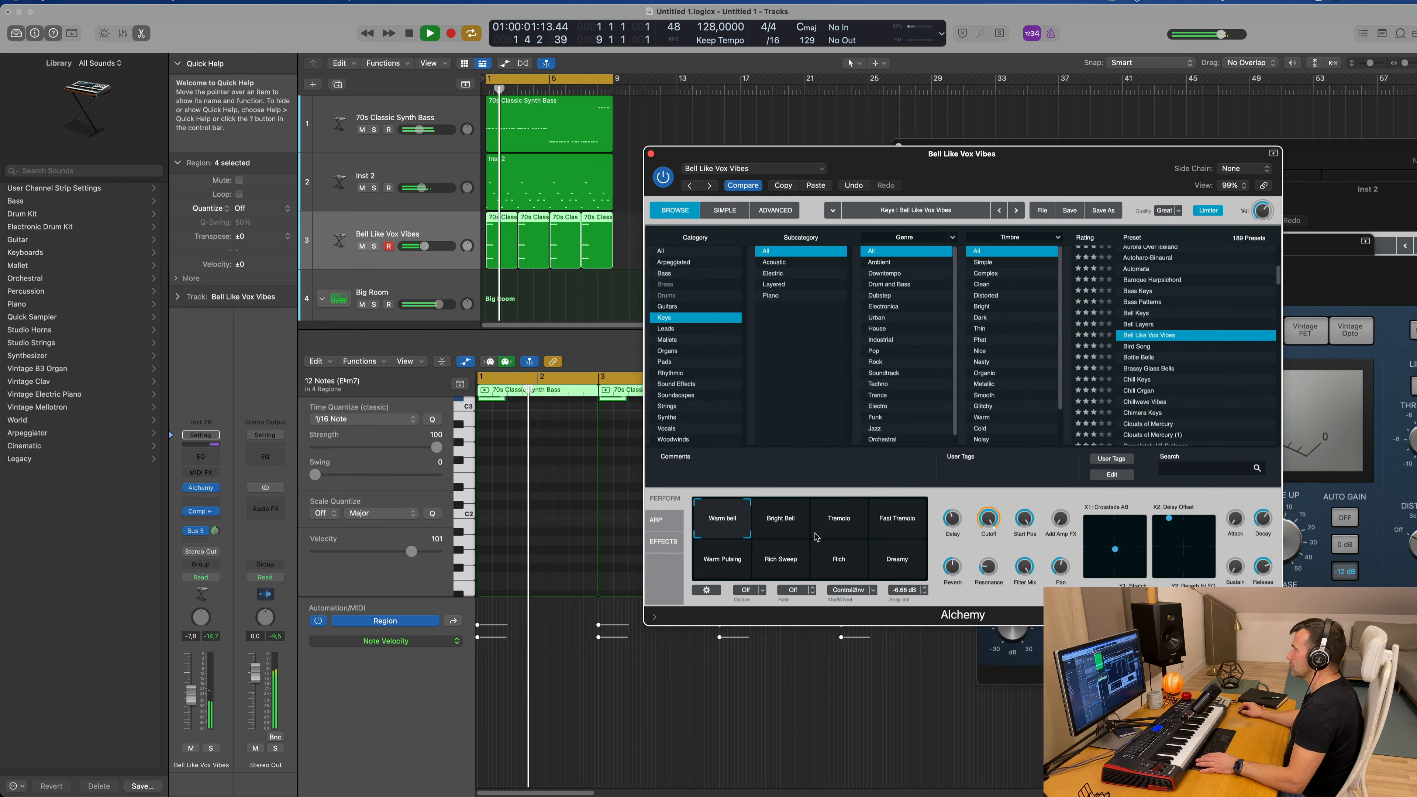
Step: Audition the Bright Bell, Tremolo and Fast Tremolo variations of the chord preset during playback, nudging the track volume to -6.8 dB
{"action": "left_click", "coordinate": [791, 522]}
{"action": "key", "text": "space"}
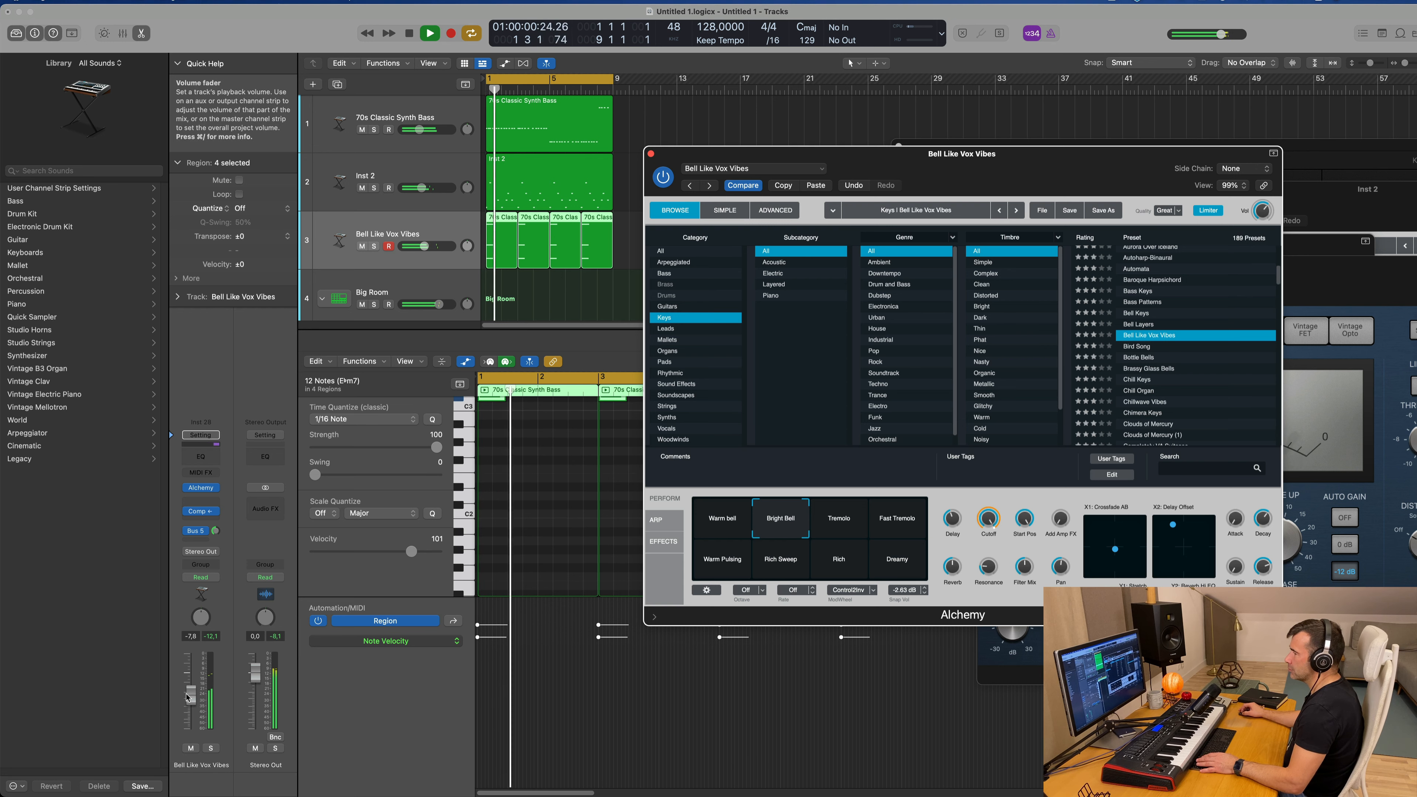
{"action": "left_click_drag", "start_coordinate": [186, 697], "coordinate": [186, 696]}
{"action": "key", "text": "space"}
{"action": "key", "text": "space"}
{"action": "left_click", "coordinate": [829, 522]}
{"action": "key", "text": "space"}
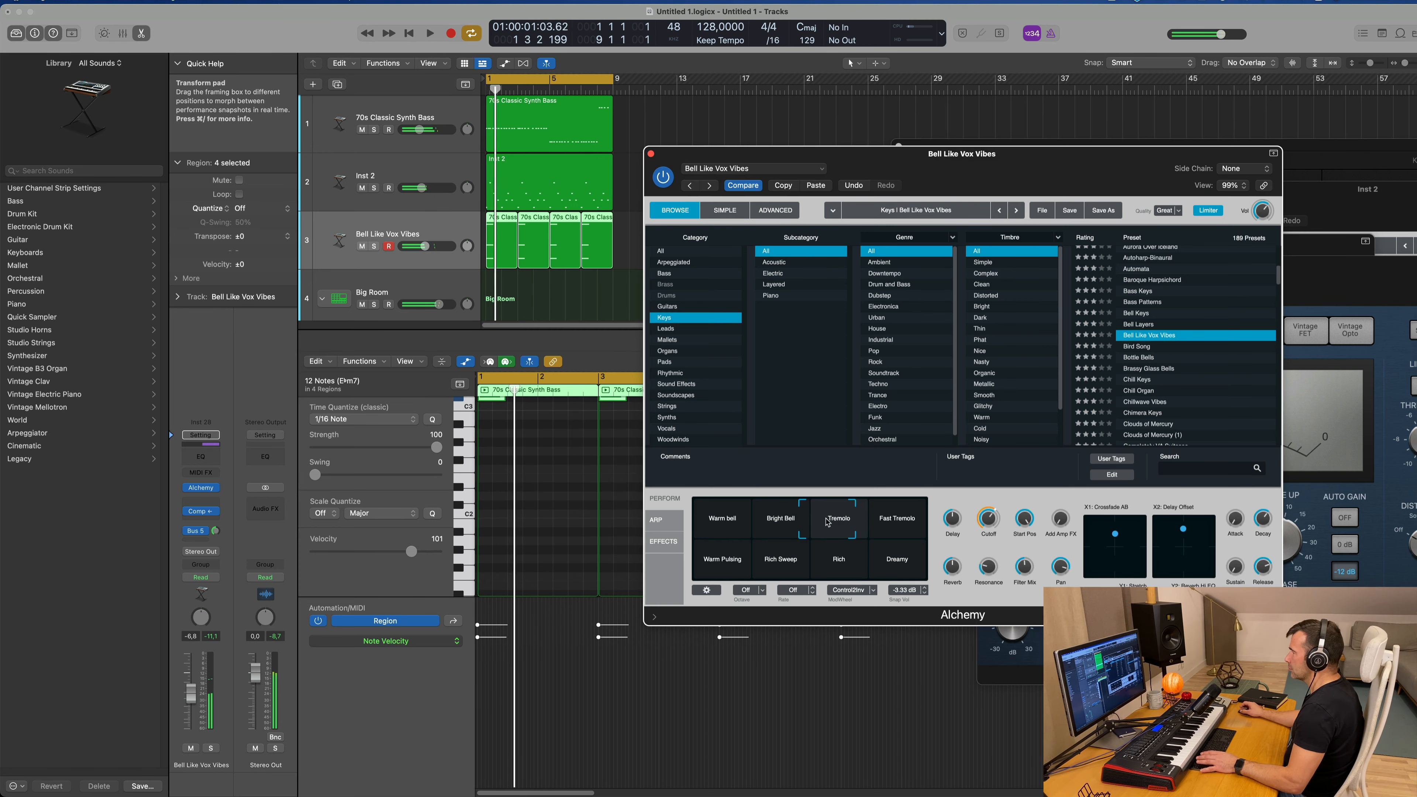
{"action": "key", "text": "space"}
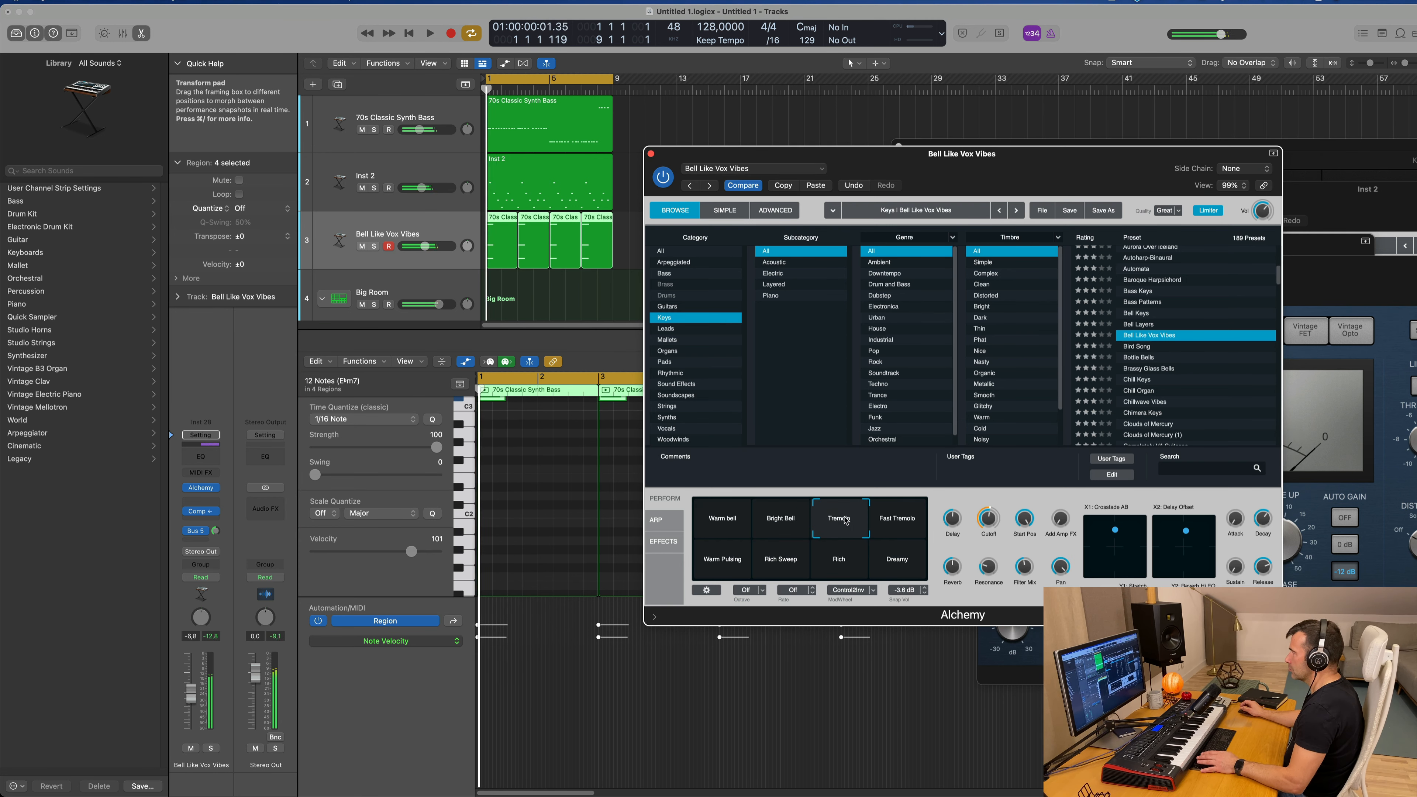
{"action": "left_click_drag", "start_coordinate": [866, 524], "coordinate": [930, 519]}
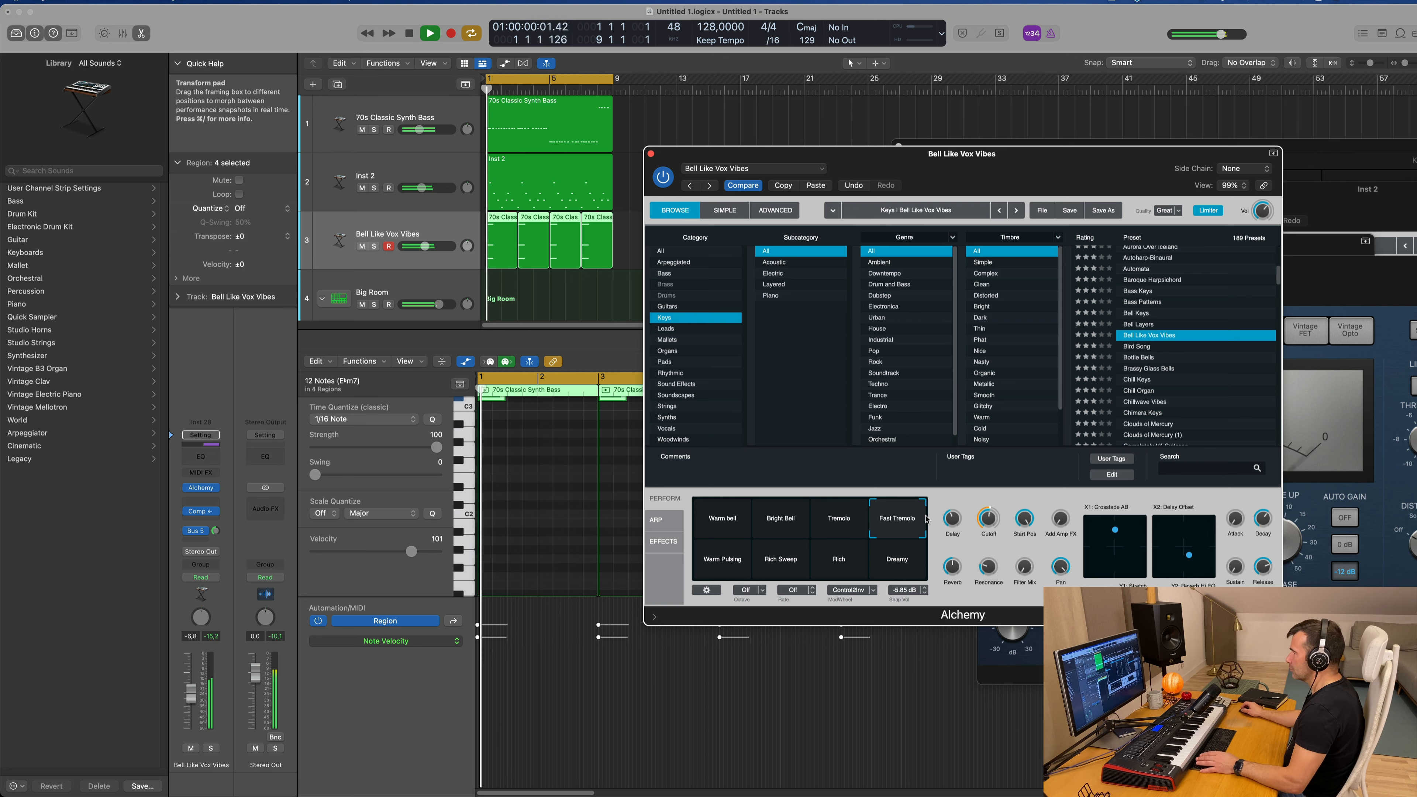
Step: Try the Warm Pulsing, Rich Sweep and Rich variations of the chord preset and settle on Dreamy
{"action": "left_click", "coordinate": [719, 574]}
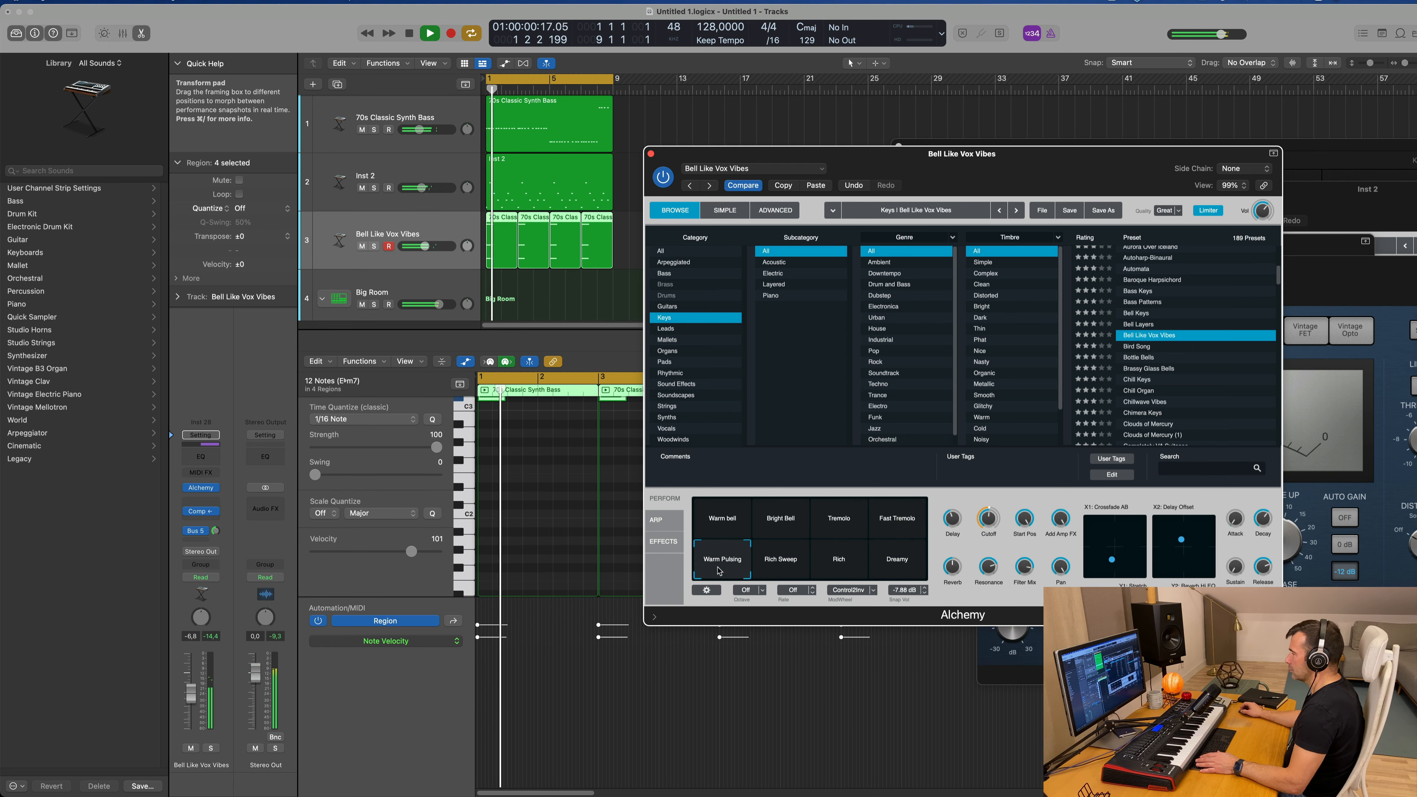
{"action": "left_click", "coordinate": [774, 568]}
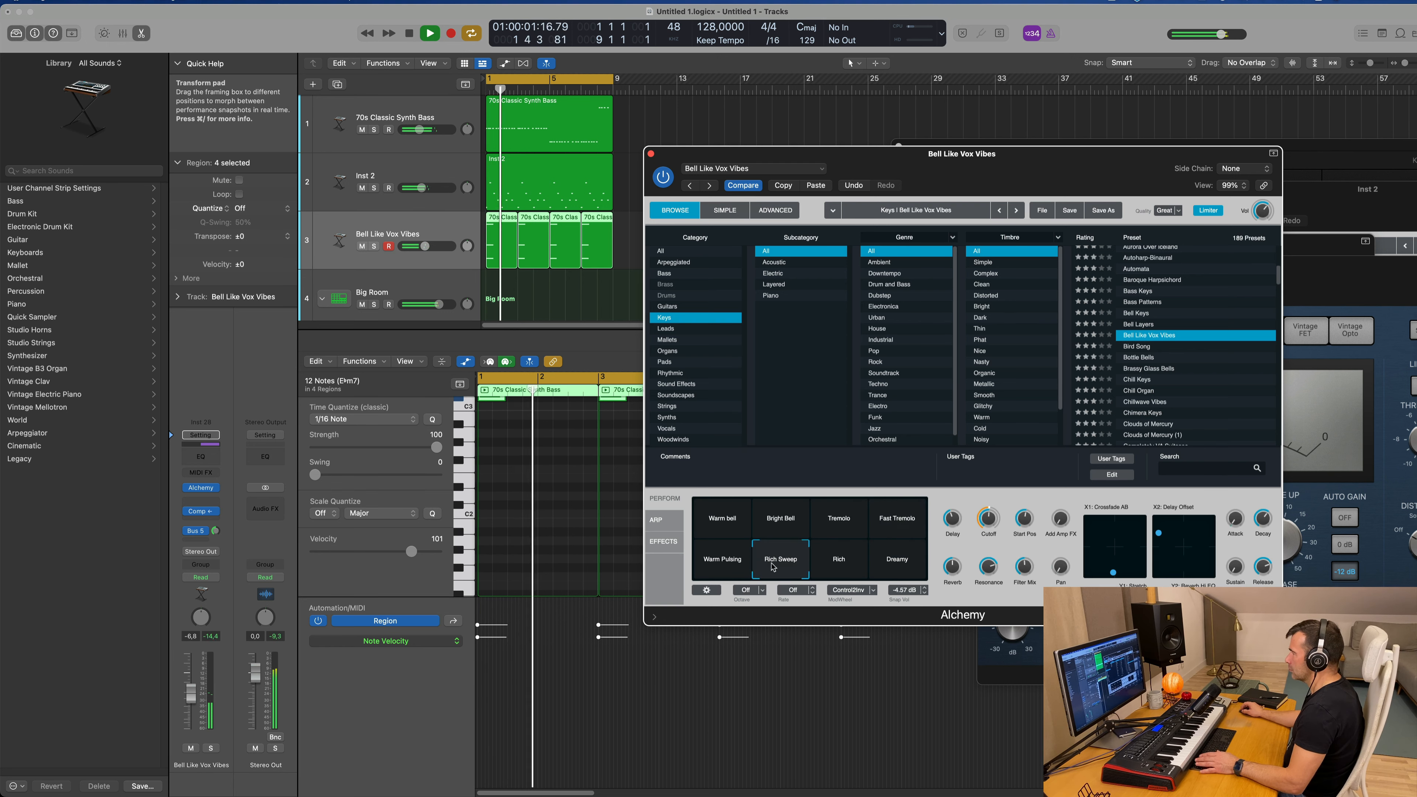
{"action": "left_click", "coordinate": [841, 570]}
{"action": "left_click", "coordinate": [904, 568]}
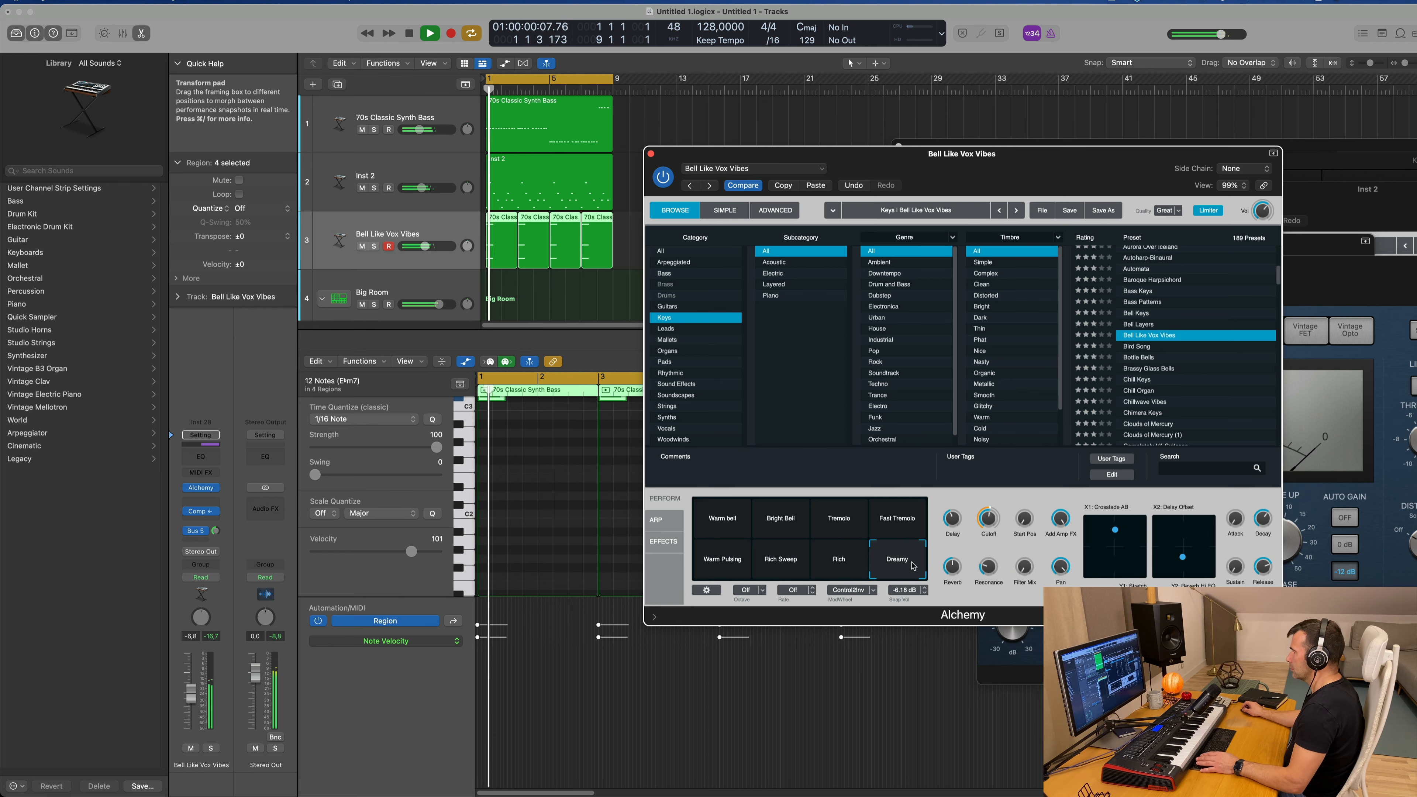
Step: Lower the chord track's volume to -12.8 dB while listening to the loop, with the Alchemy window moved off the arrangement
{"action": "left_click_drag", "start_coordinate": [198, 703], "coordinate": [195, 703]}
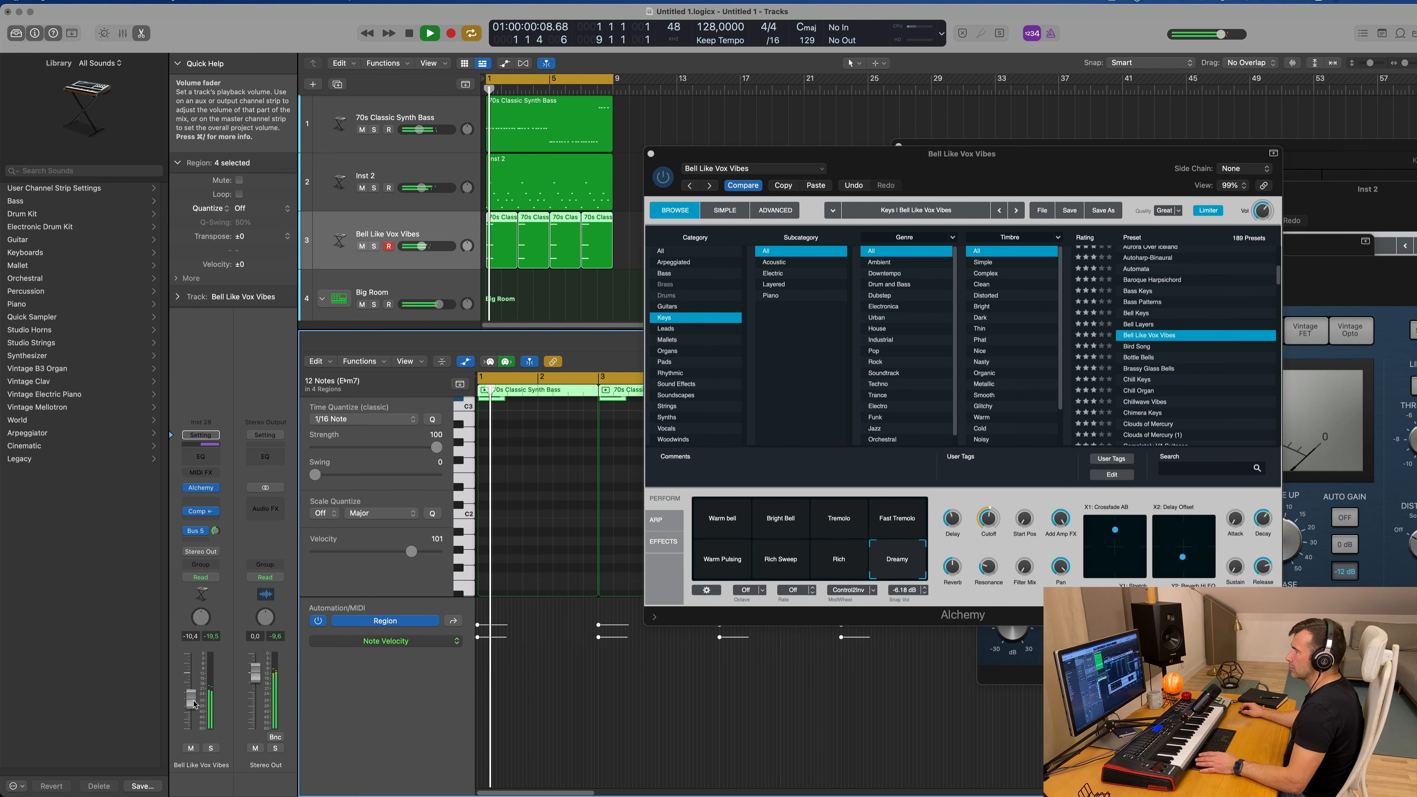
{"action": "left_click_drag", "start_coordinate": [998, 167], "coordinate": [1311, 171]}
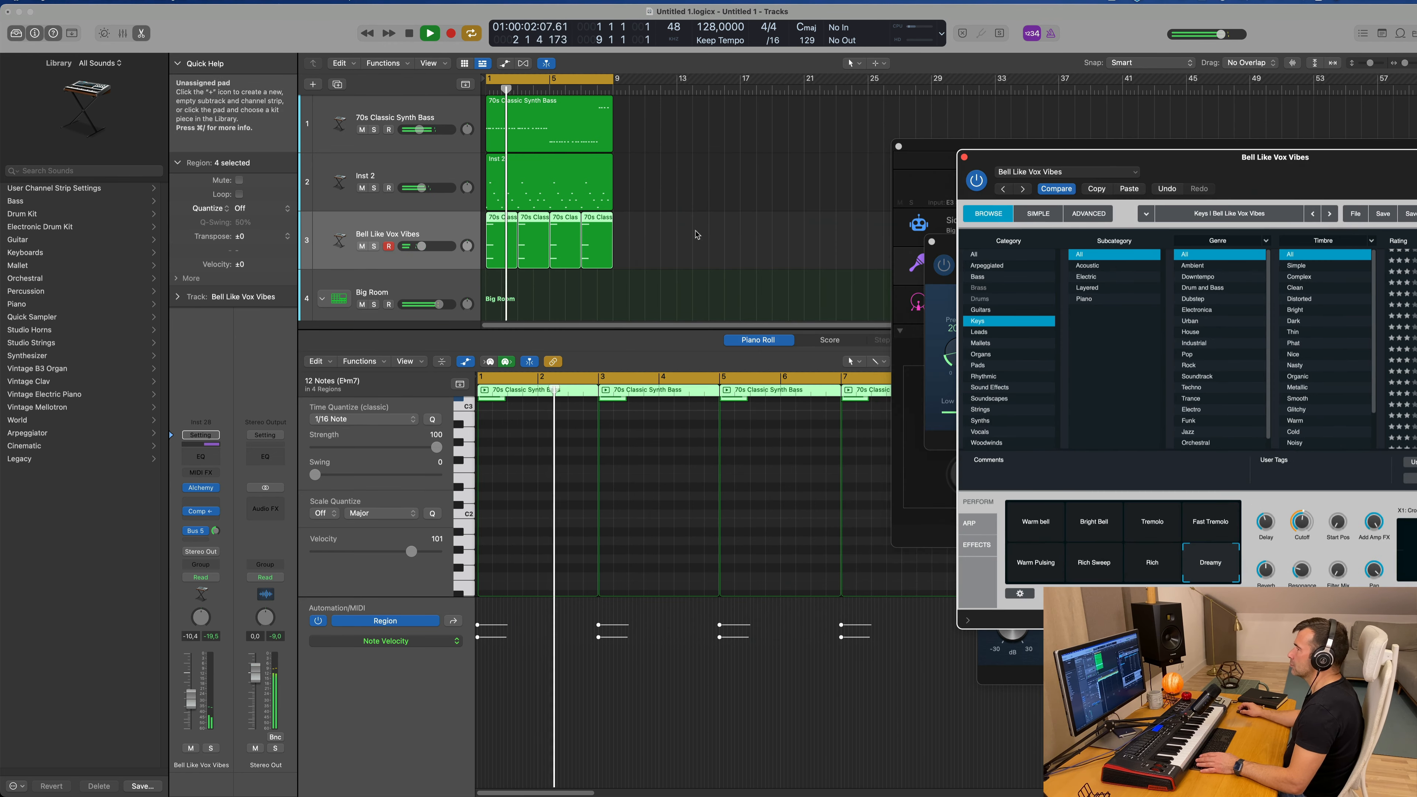
{"action": "left_click", "coordinate": [699, 260]}
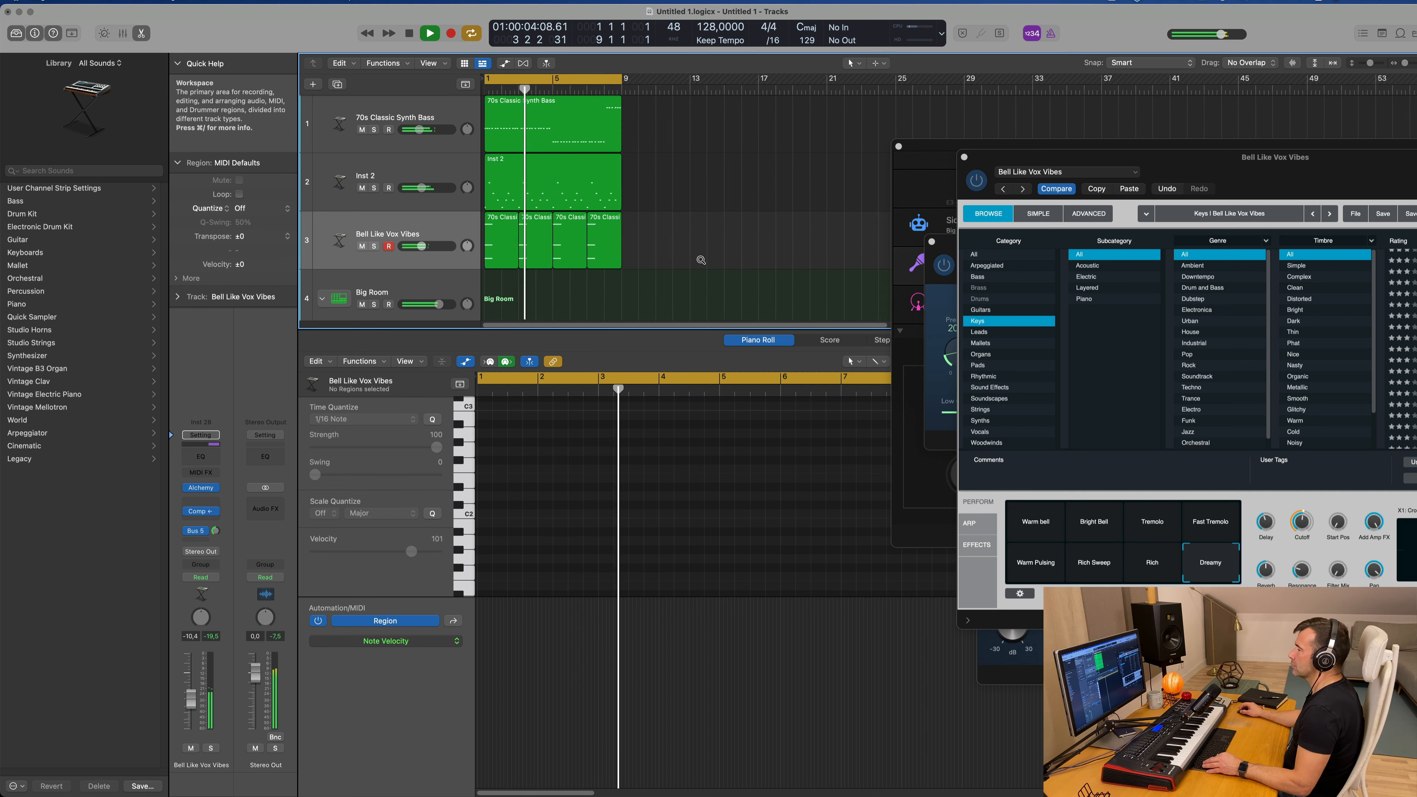
{"action": "key", "text": "Return"}
{"action": "left_click", "coordinate": [458, 233]}
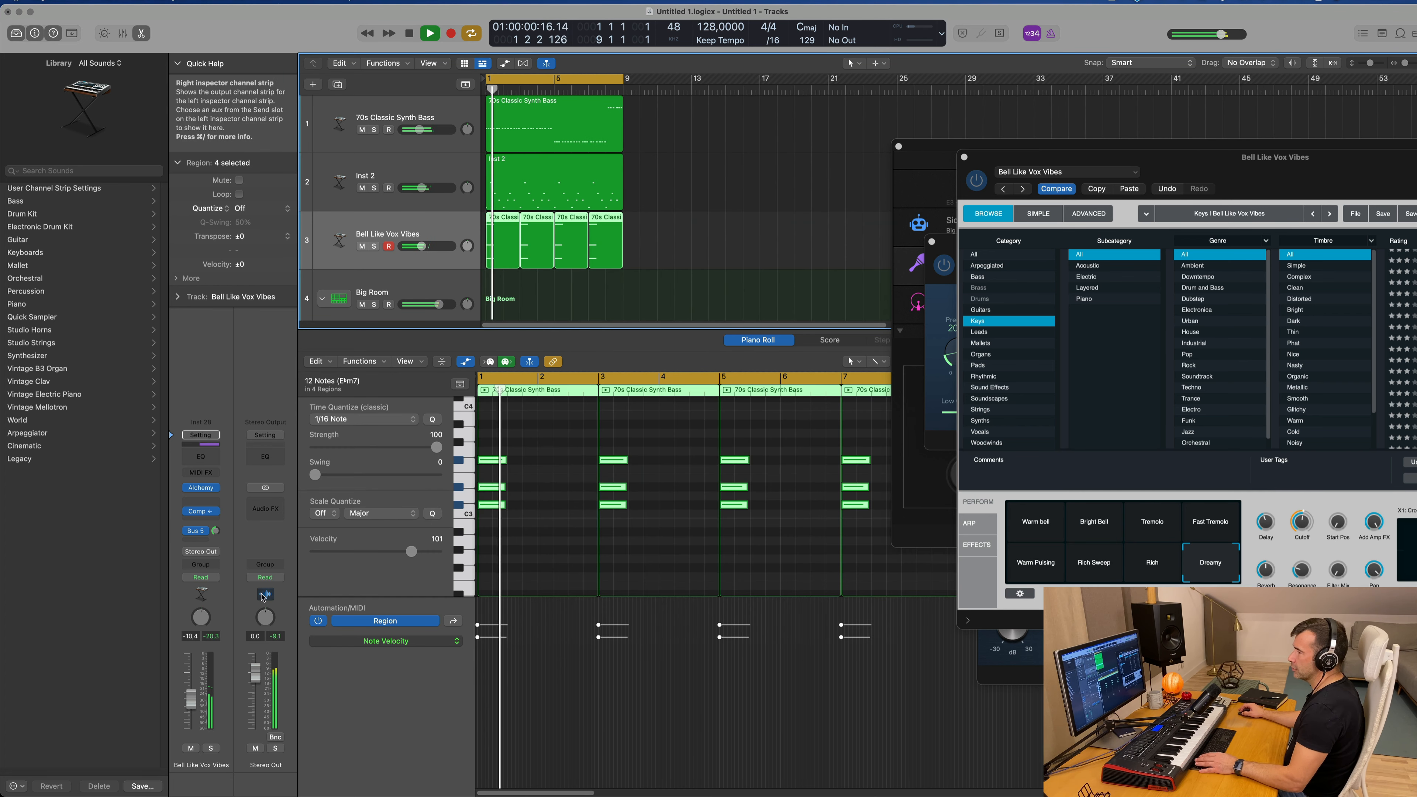
{"action": "key", "text": "space"}
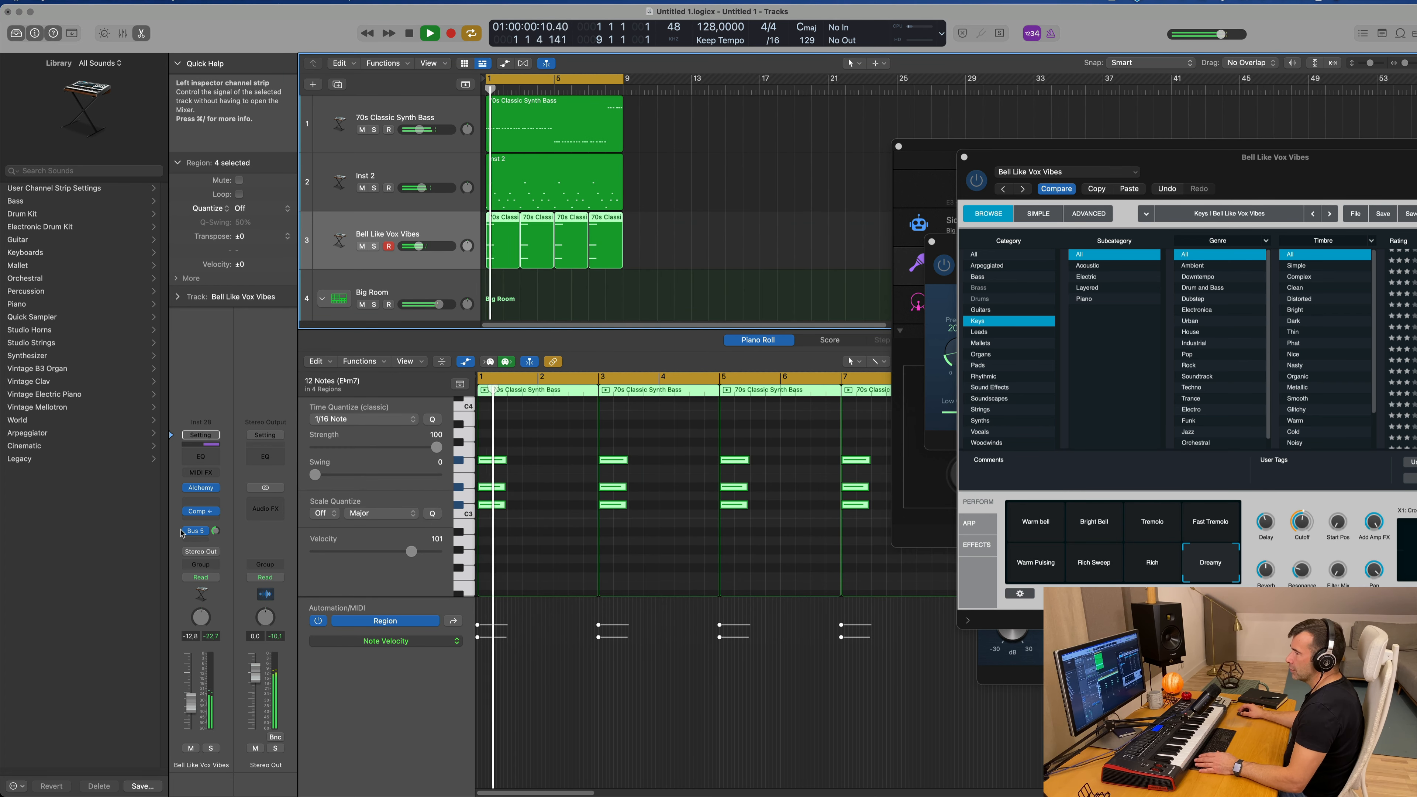
Step: Add a Bus 6 send to the chord track and raise its send level to about -11.9 dB
{"action": "left_click", "coordinate": [198, 540]}
{"action": "mouse_move", "coordinate": [241, 558]}
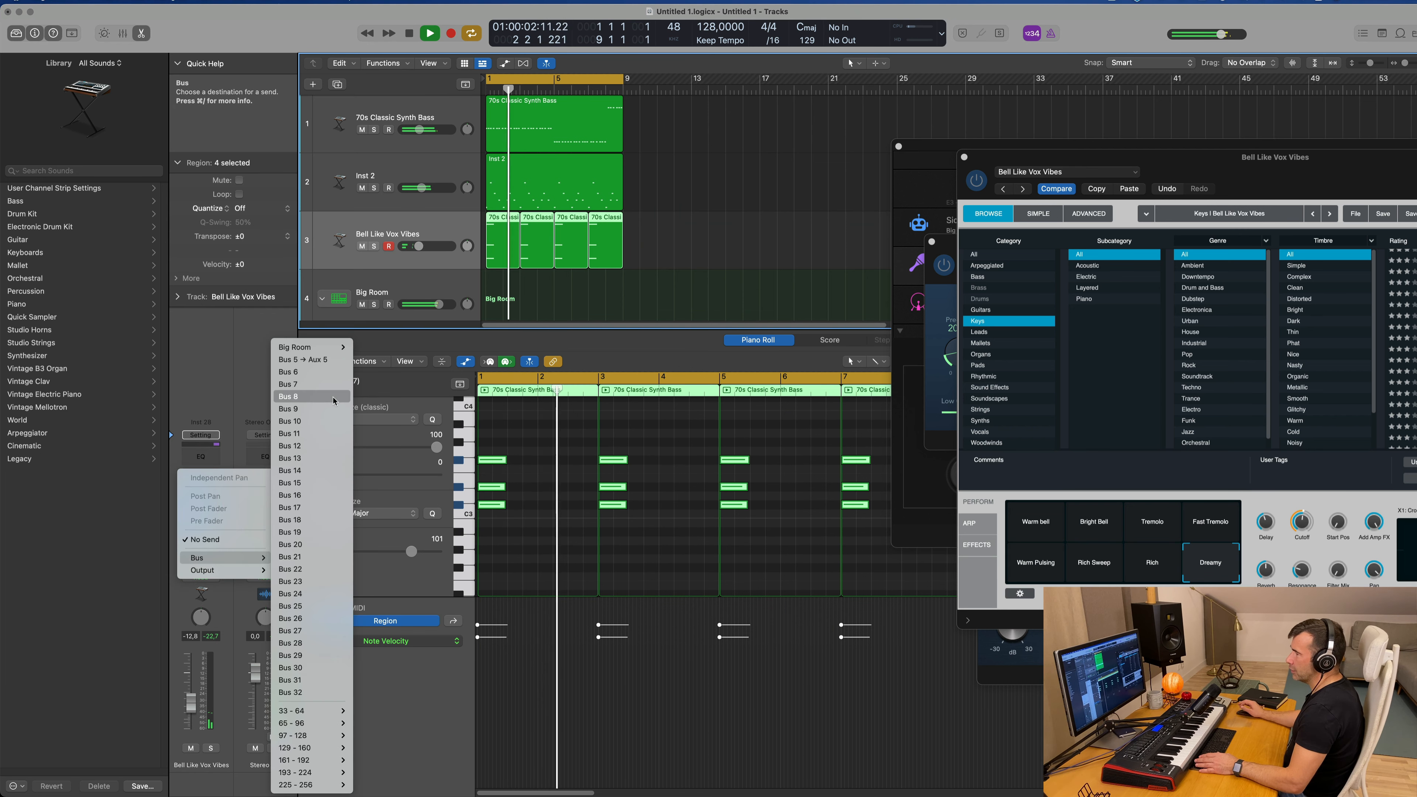
{"action": "left_click", "coordinate": [300, 376]}
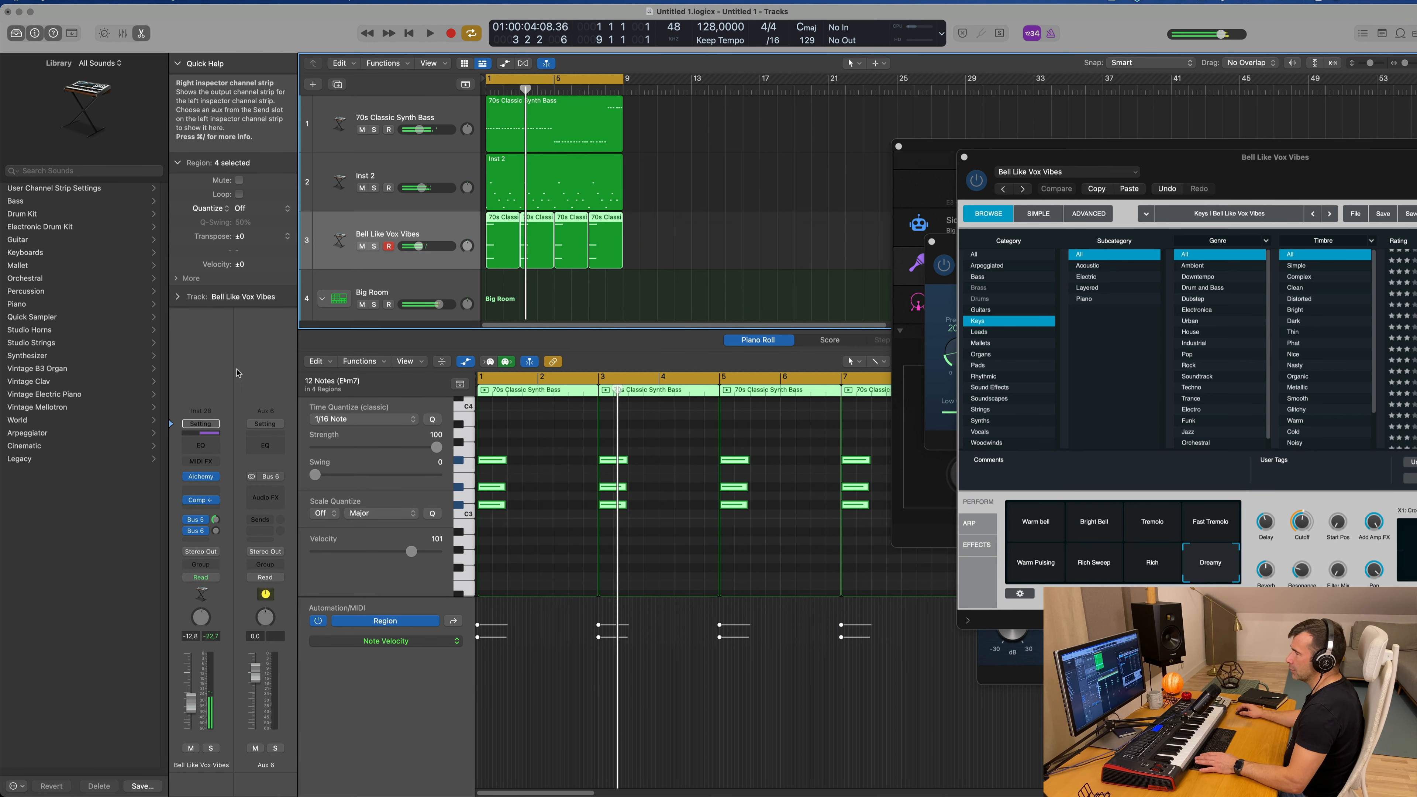
{"action": "left_click_drag", "start_coordinate": [215, 533], "coordinate": [217, 524]}
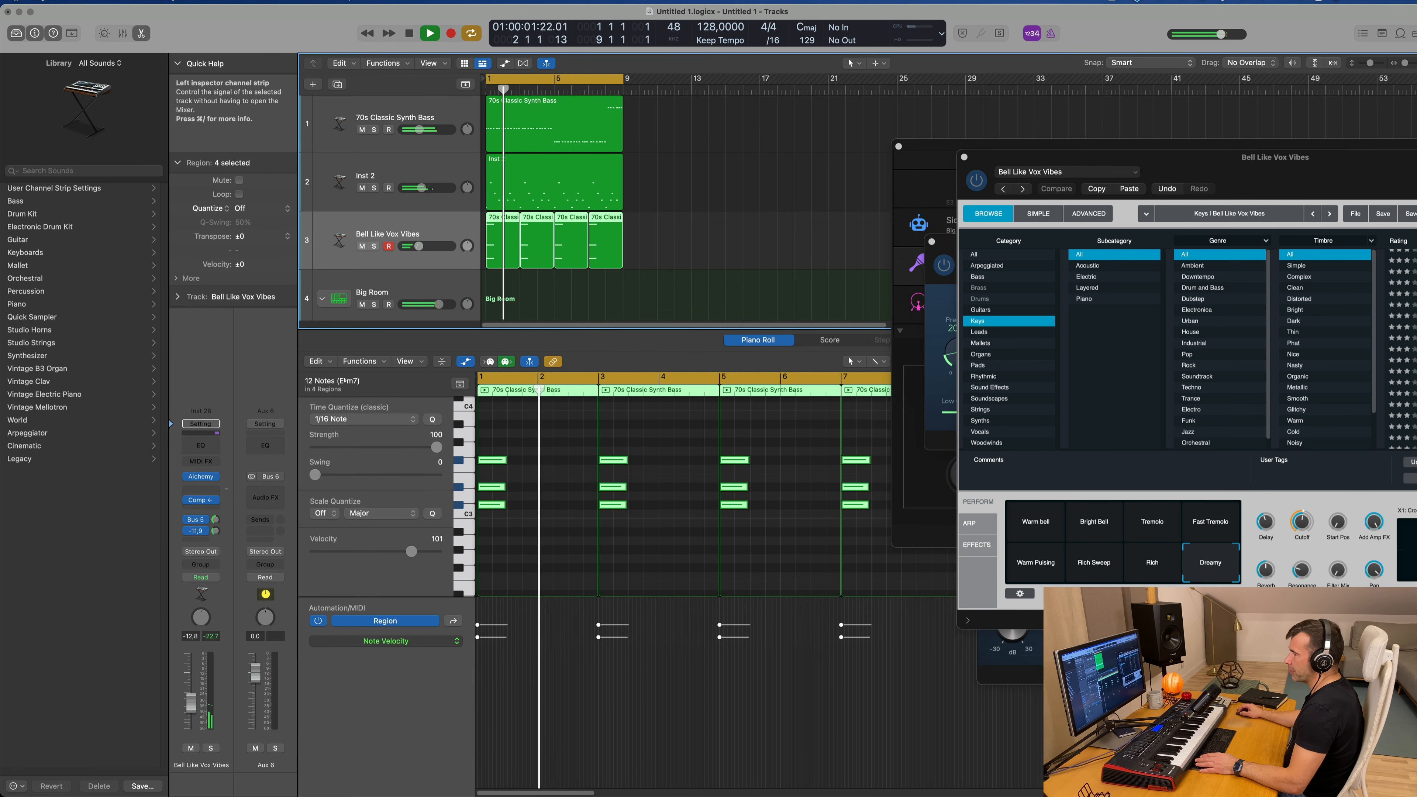
Step: Insert a stereo Echo delay on Aux 6, move its window clear, and raise the chord track's volume to -8.9 dB
{"action": "left_click", "coordinate": [267, 498]}
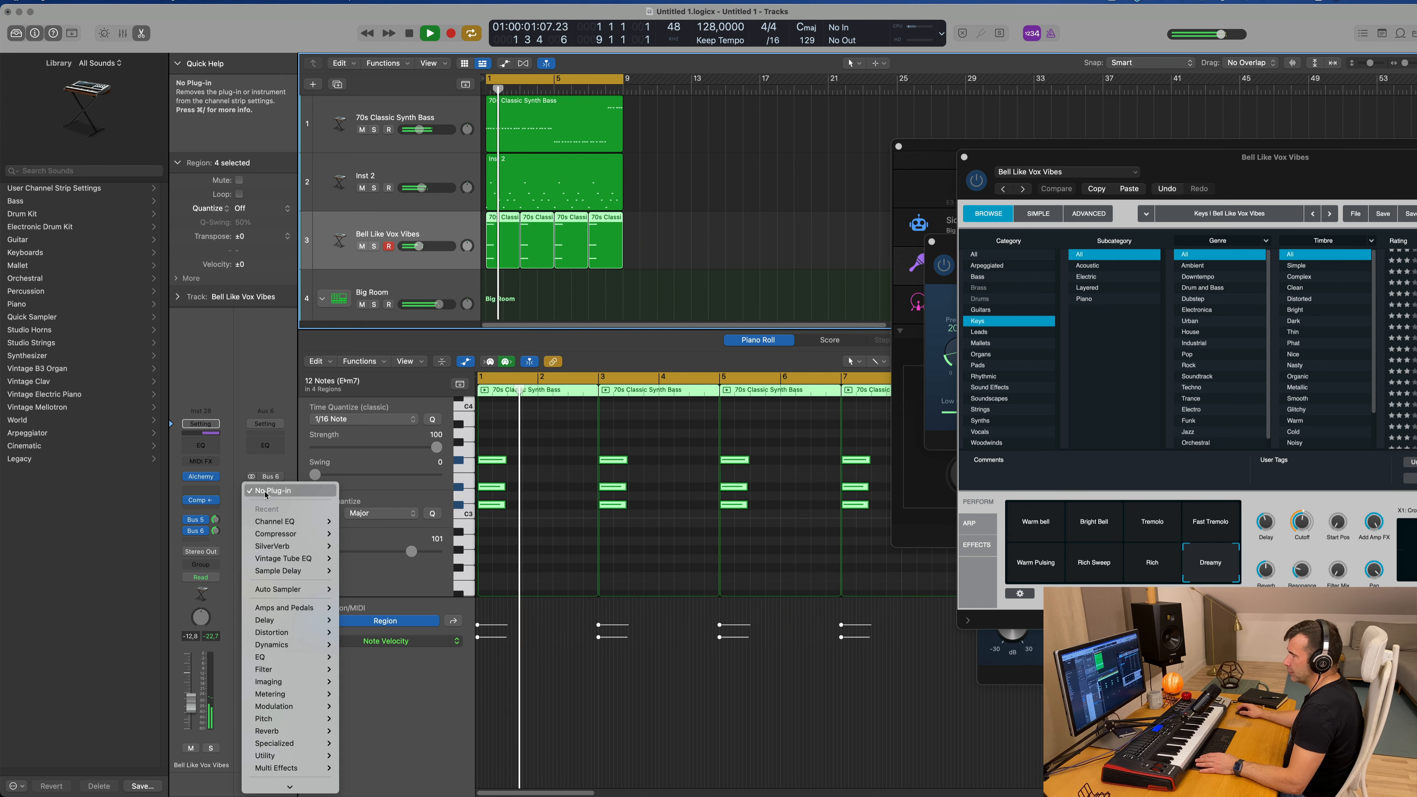
{"action": "mouse_move", "coordinate": [290, 619]}
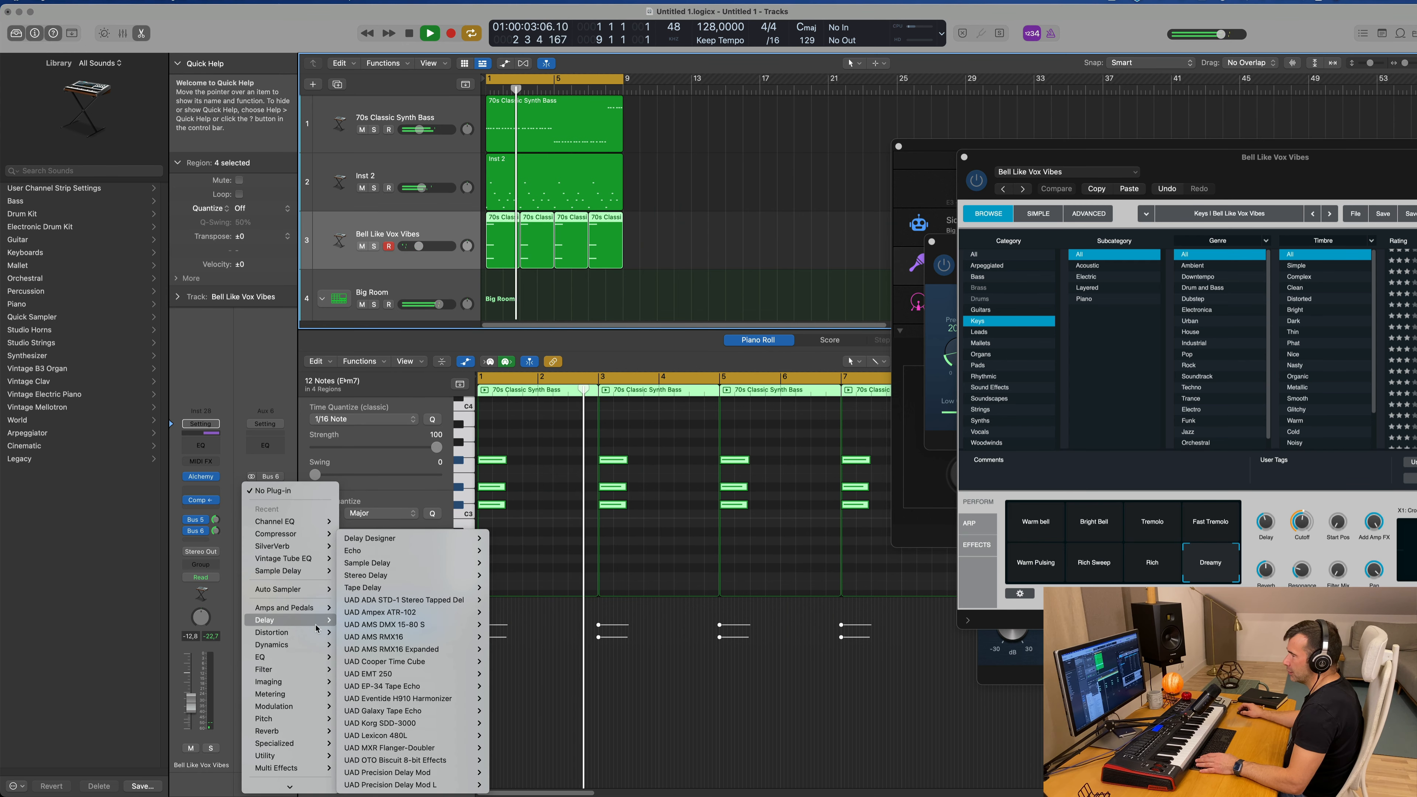
{"action": "mouse_move", "coordinate": [417, 546]}
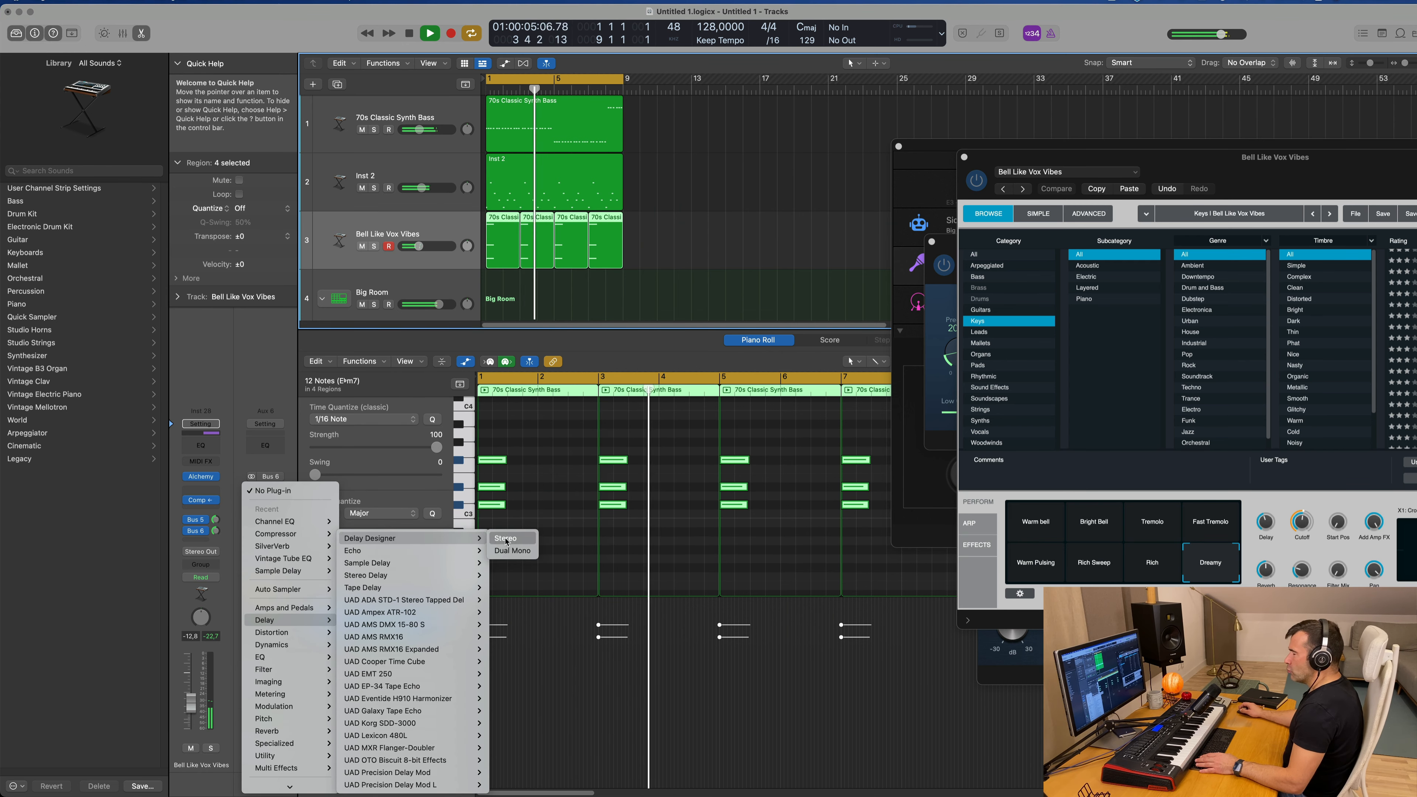
{"action": "left_click", "coordinate": [508, 551]}
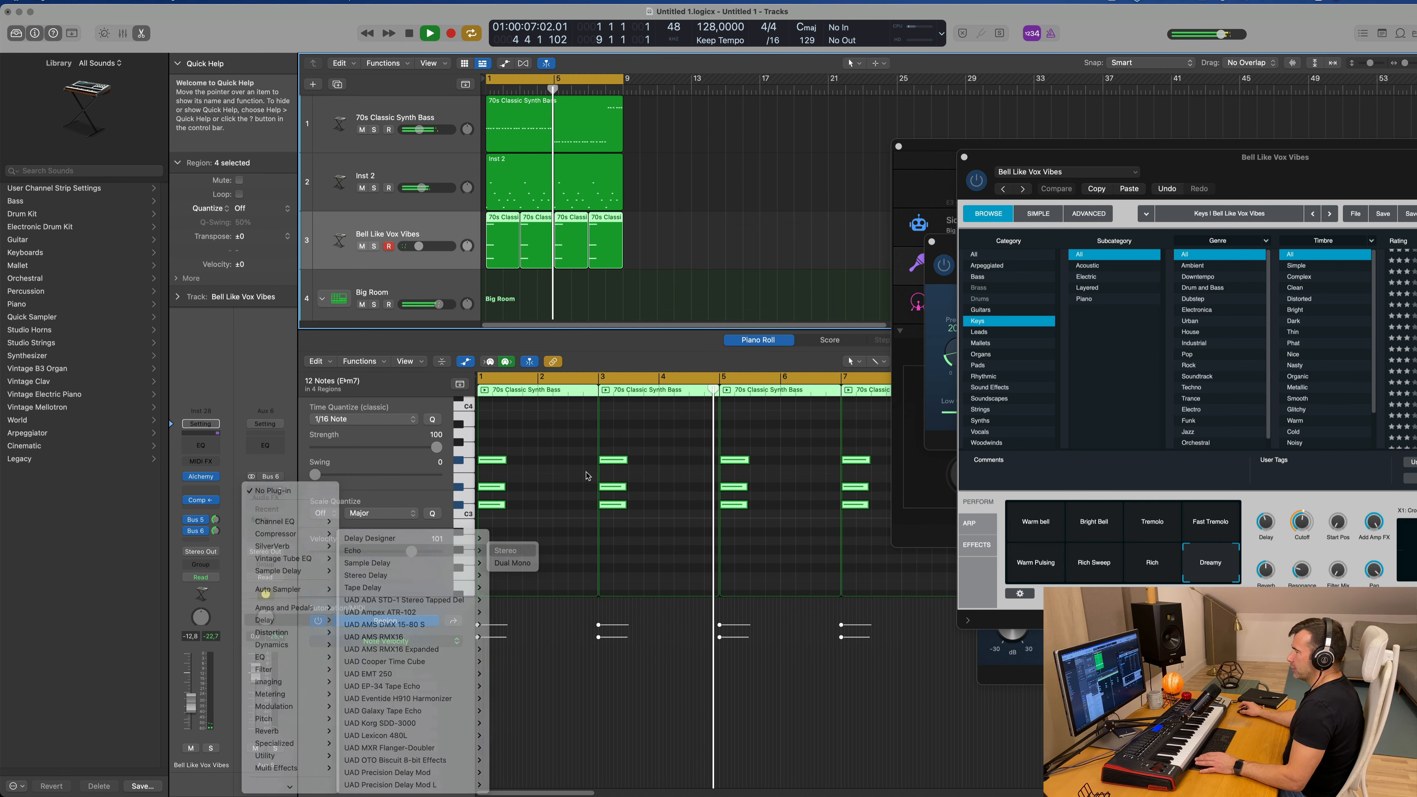
{"action": "key", "text": "space"}
{"action": "left_click_drag", "start_coordinate": [587, 153], "coordinate": [816, 163]}
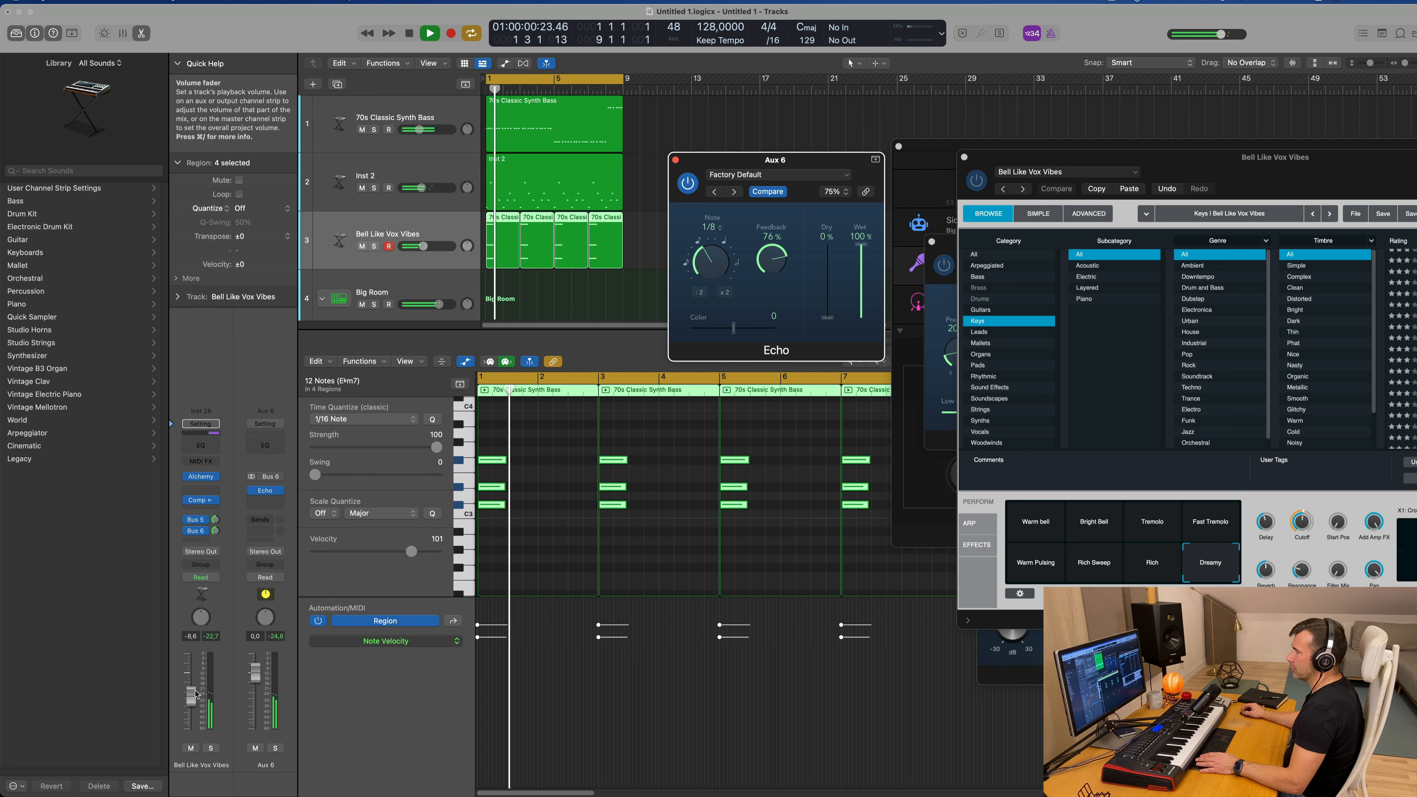
Step: Raise the chord track's Bus 6 send to about -0.6 dB and set the Echo's note value to 1/16
{"action": "left_click", "coordinate": [200, 589]}
{"action": "key", "text": "space"}
{"action": "key", "text": "space"}
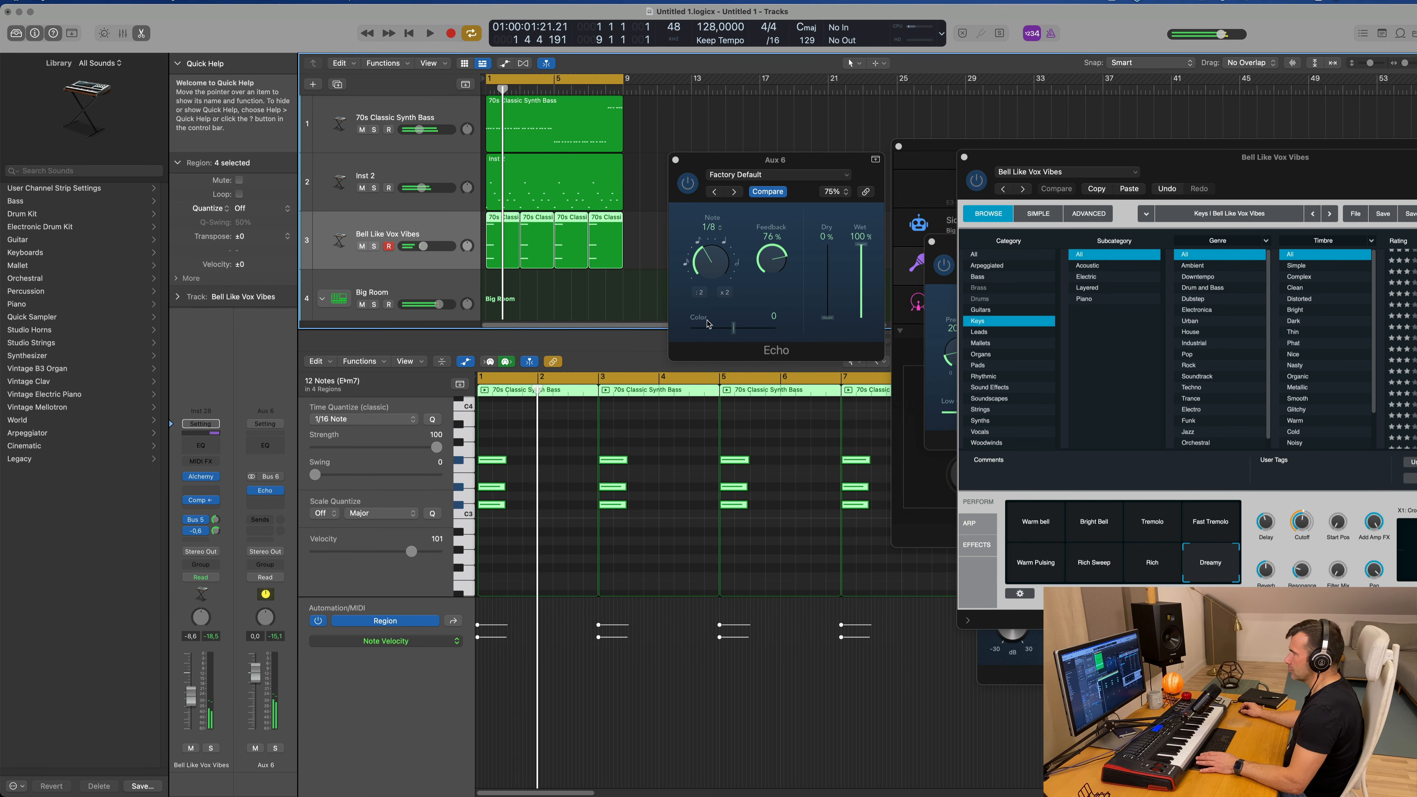
{"action": "left_click_drag", "start_coordinate": [712, 265], "coordinate": [713, 274]}
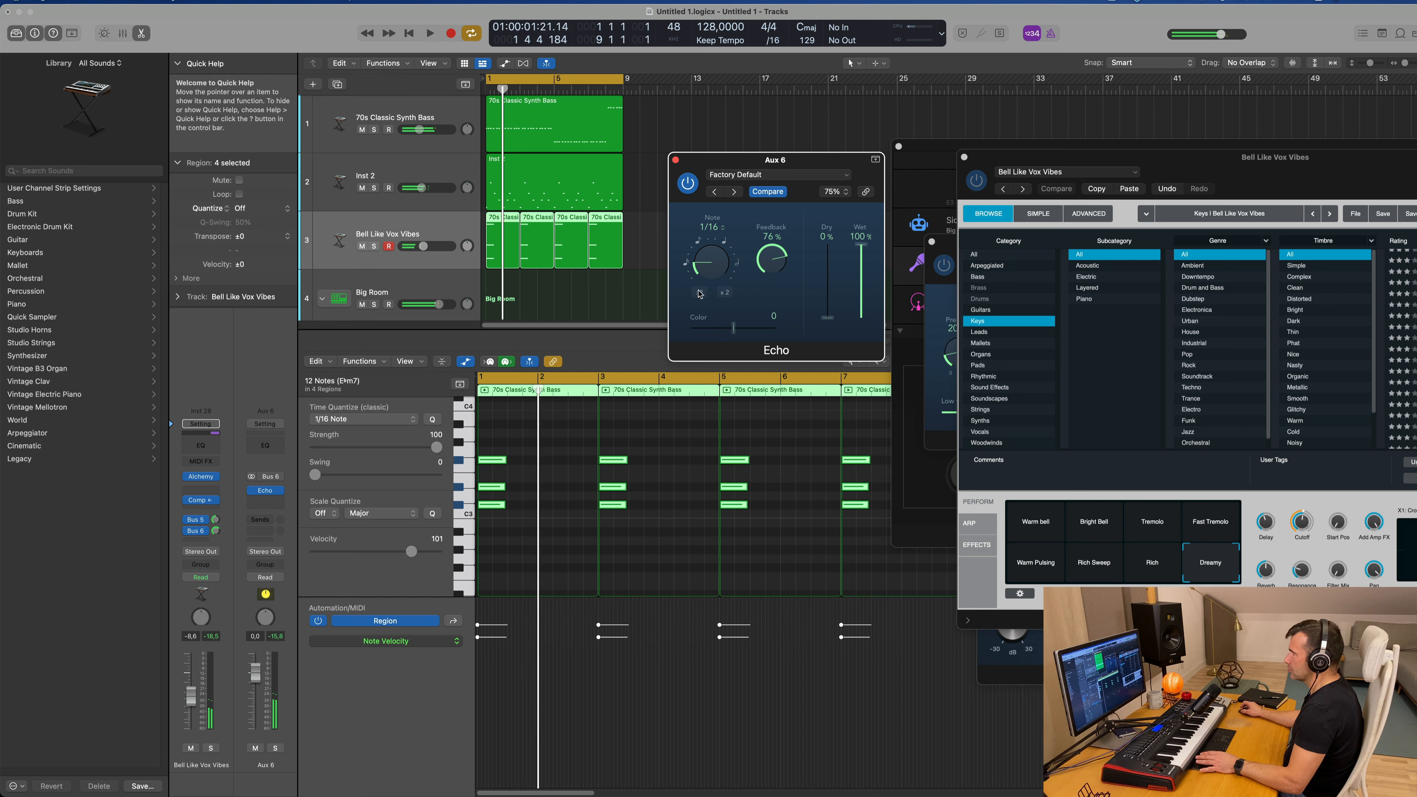
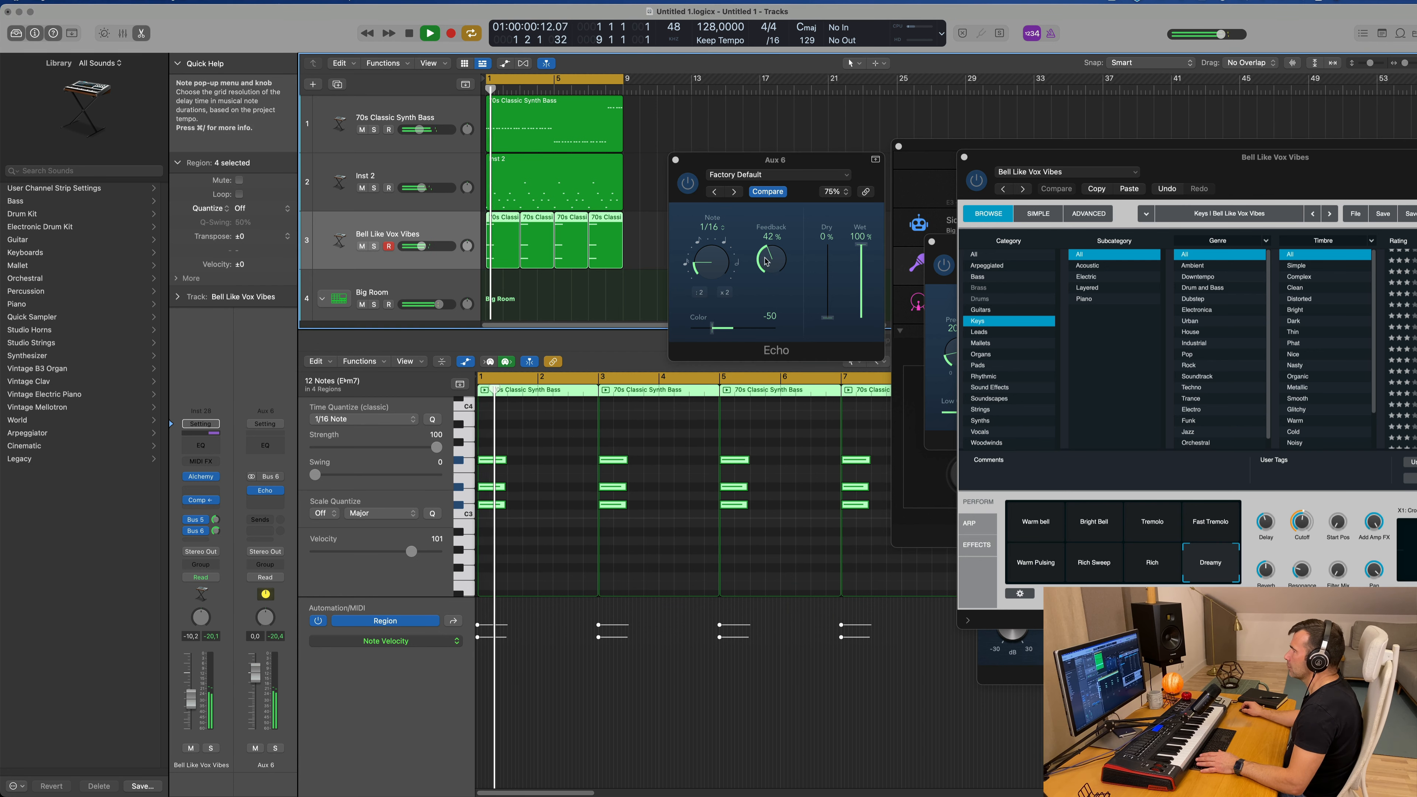
Step: Set the Echo's feedback to 48% and the chord track's volume to -12.2 dB, closing the Echo window
{"action": "left_click_drag", "start_coordinate": [191, 699], "coordinate": [190, 708]}
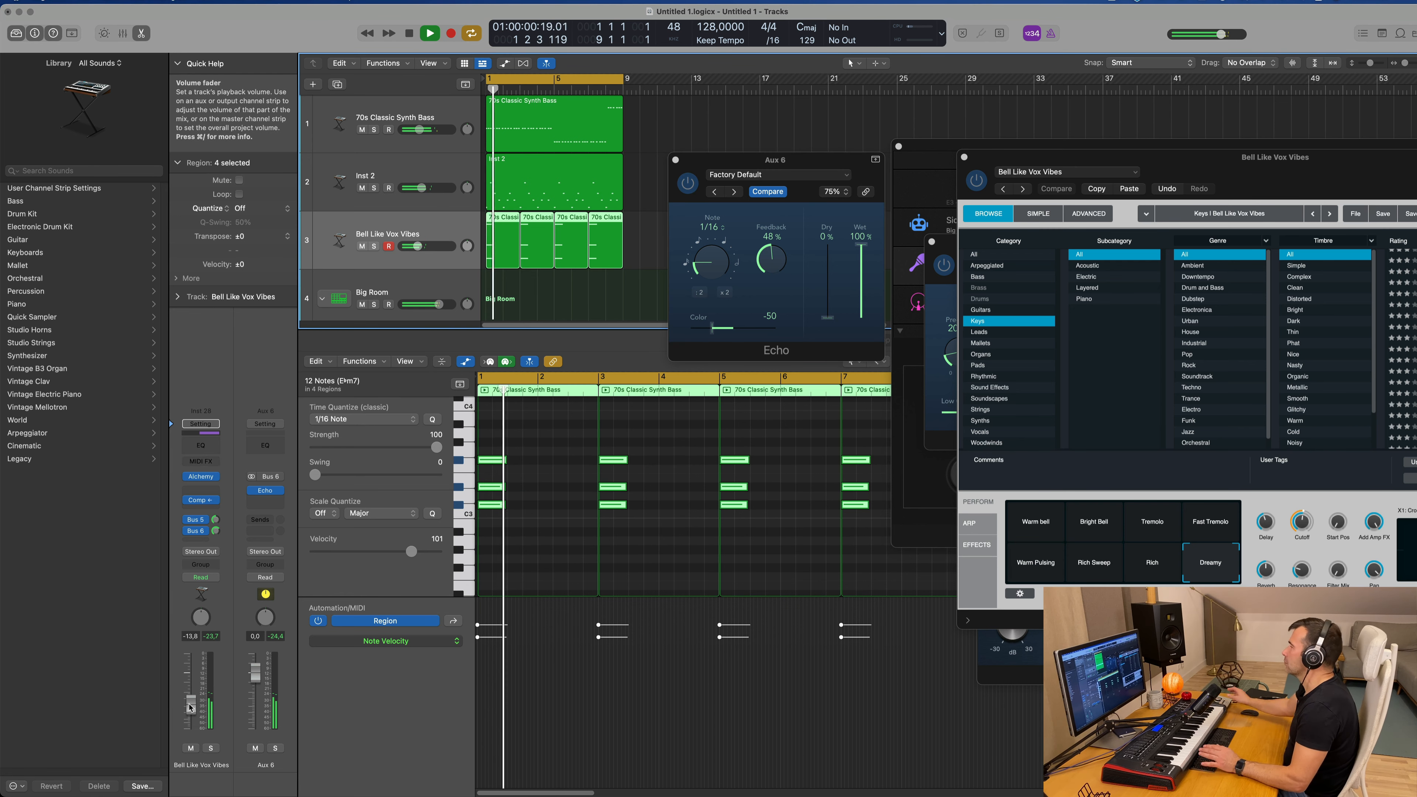
{"action": "left_click_drag", "start_coordinate": [700, 167], "coordinate": [683, 167]}
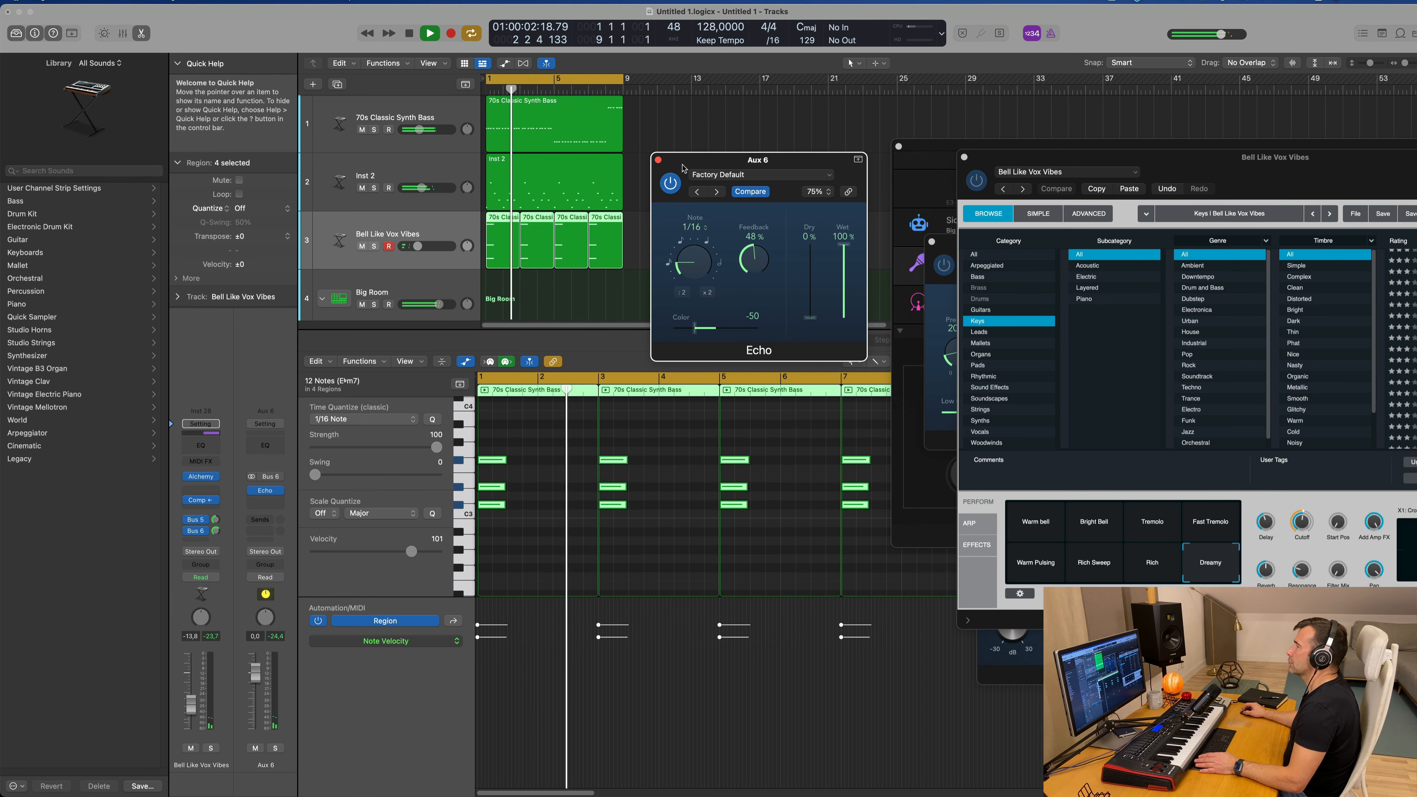
{"action": "left_click", "coordinate": [658, 160]}
{"action": "key", "text": "super+Right"}
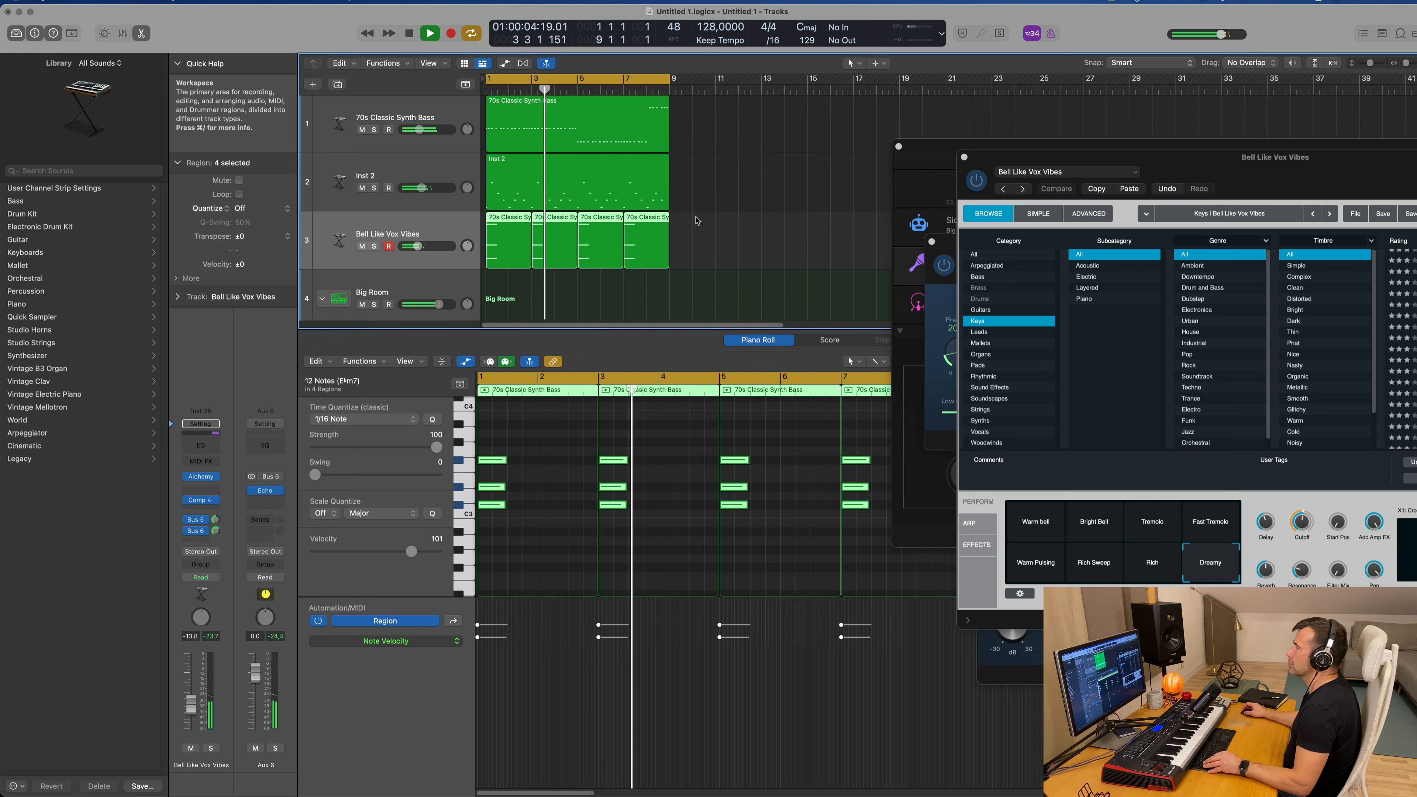
{"action": "key", "text": "super+Right"}
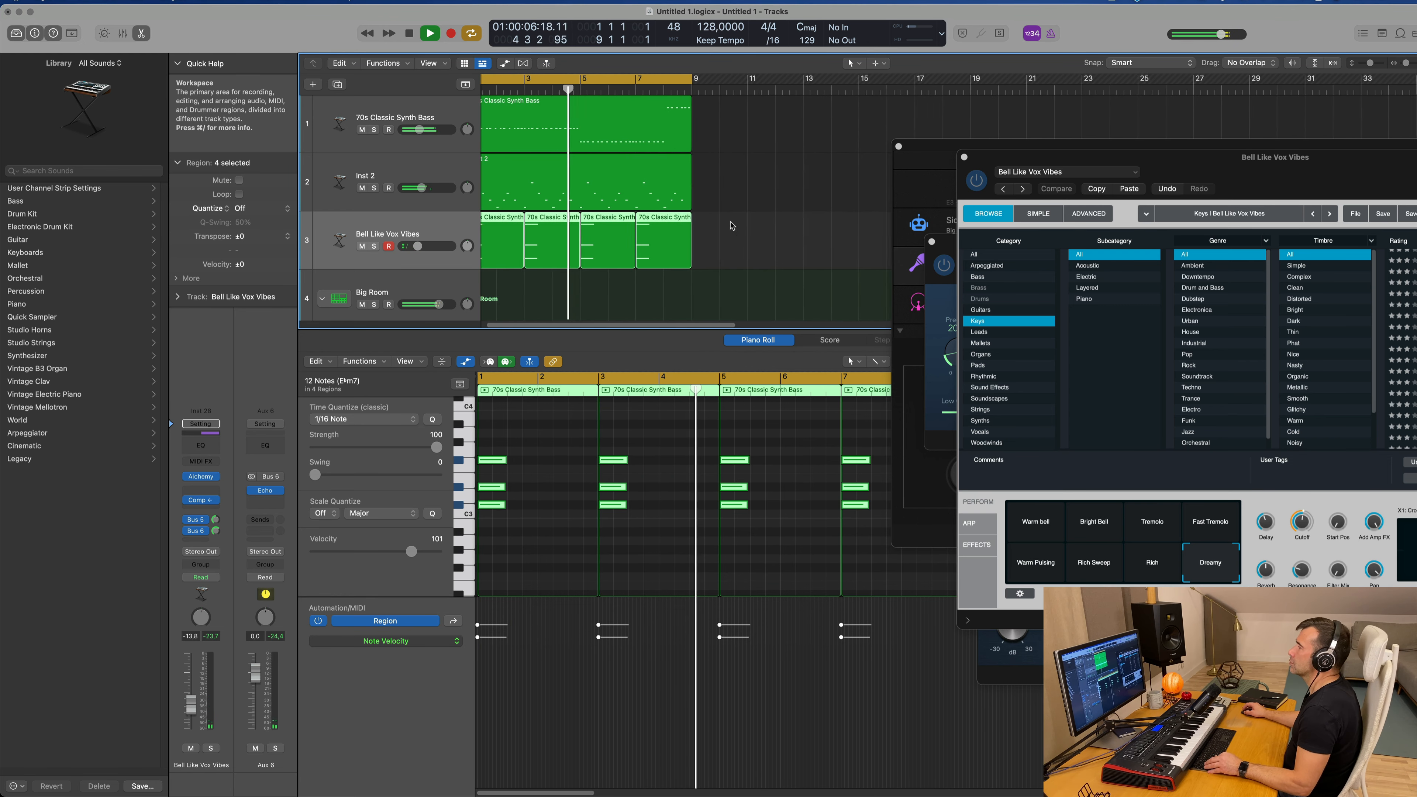
{"action": "scroll", "coordinate": [732, 226], "scroll_direction": "left", "scroll_amount": 3}
{"action": "key", "text": "super+Left"}
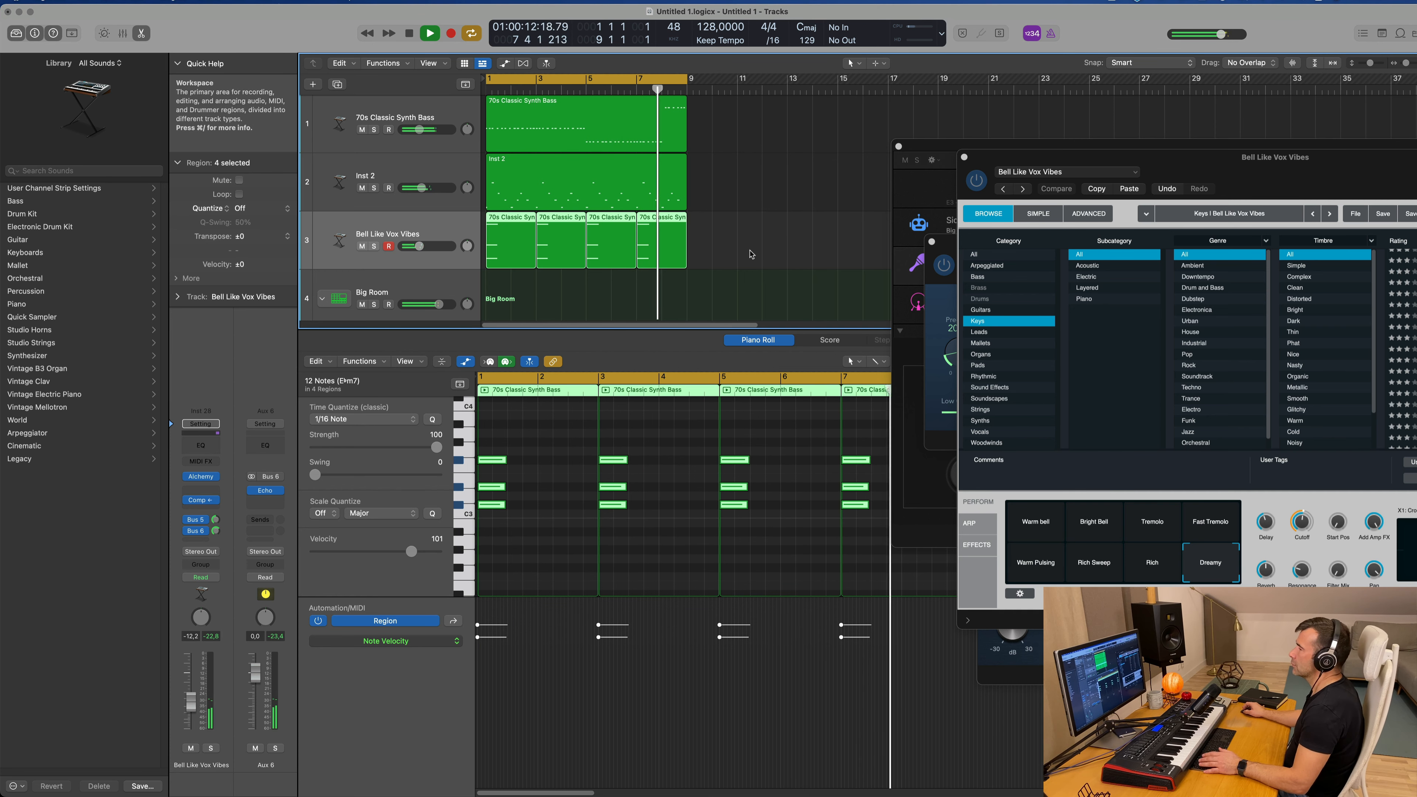
Step: In the chord region starting at bar 5, move the highest note down below the chord's other two notes
{"action": "key", "text": "Return"}
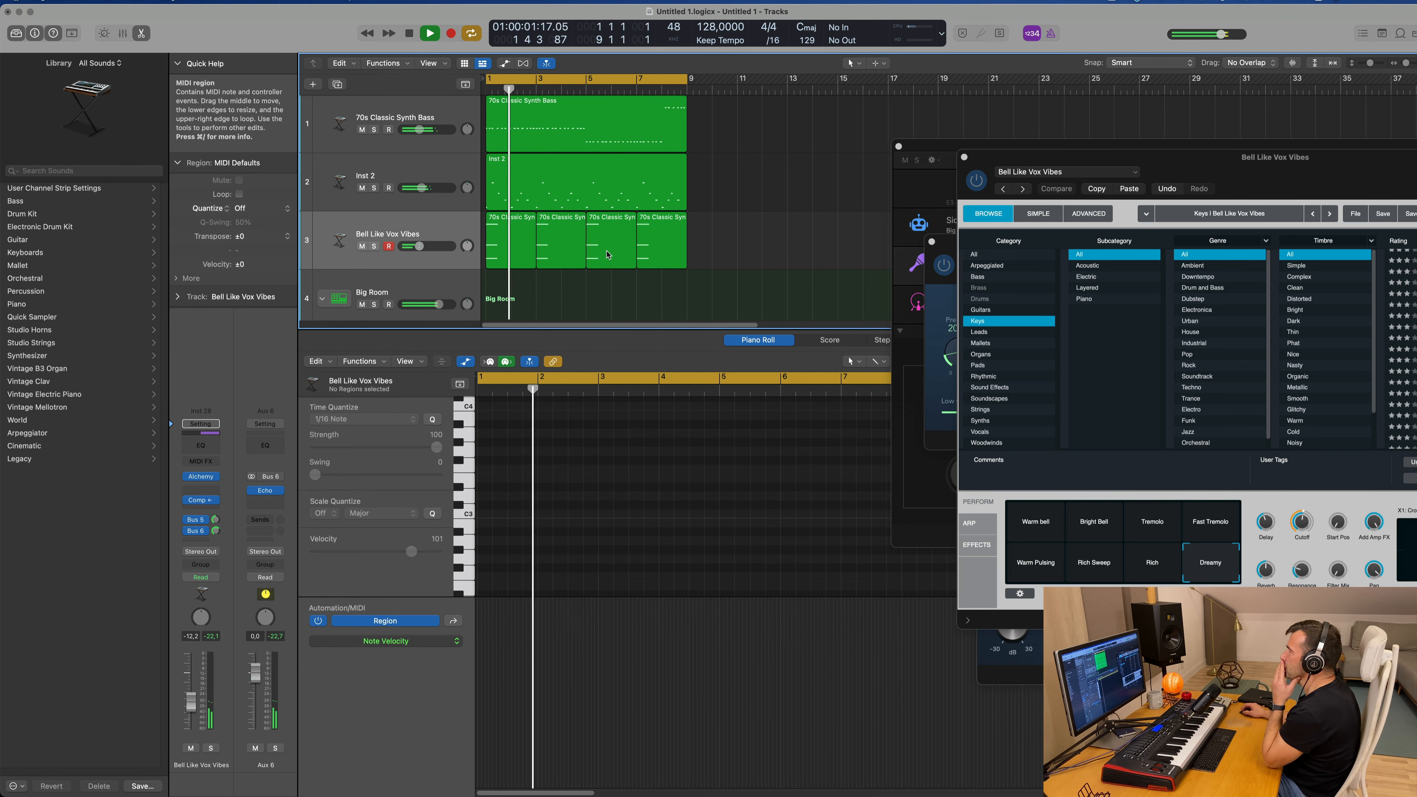
{"action": "left_click", "coordinate": [611, 243]}
{"action": "scroll", "coordinate": [799, 458], "scroll_direction": "down", "scroll_amount": 1}
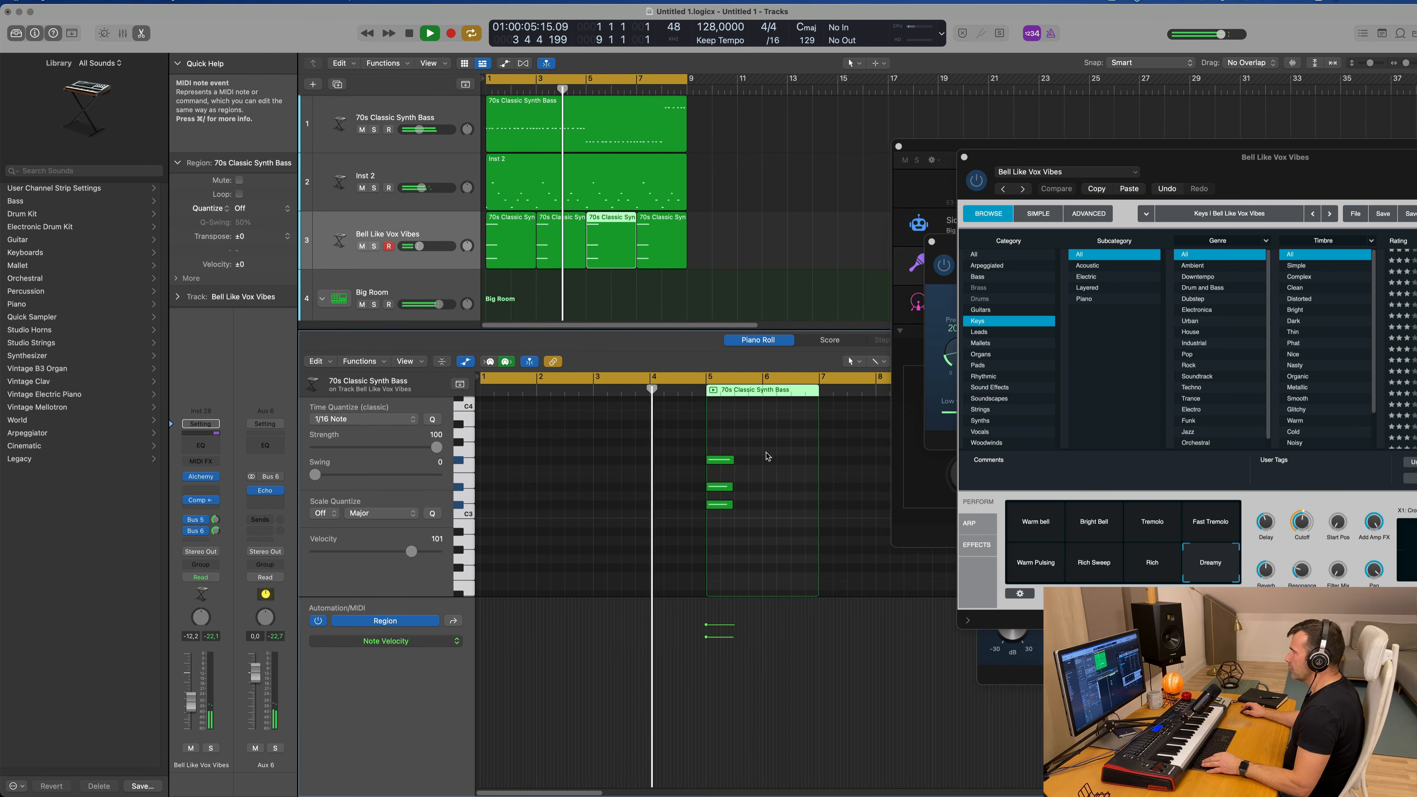
{"action": "left_click_drag", "start_coordinate": [721, 460], "coordinate": [721, 541]}
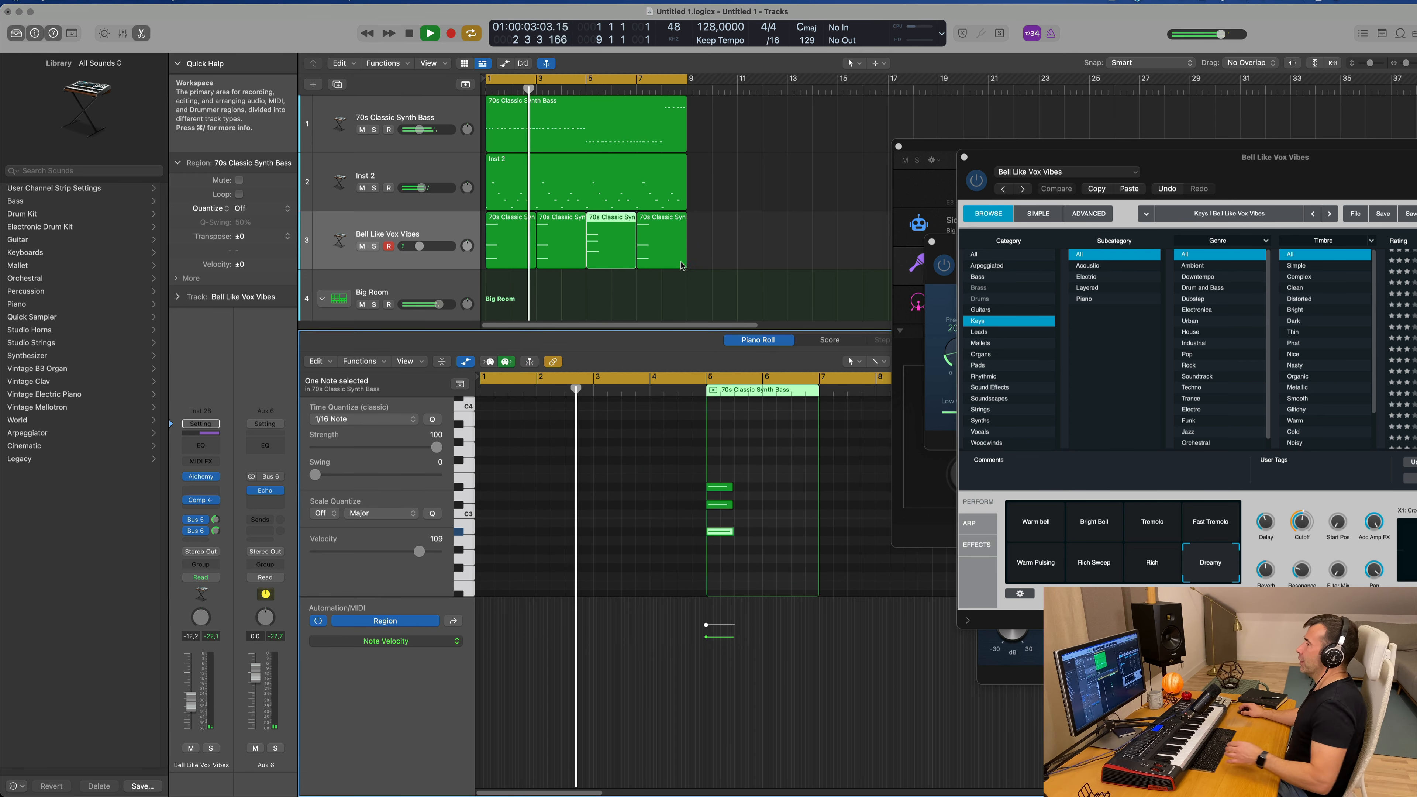
Step: Delete the last chord region at bar 7 and replace it with a repeat of the edited region from bar 5
{"action": "left_click", "coordinate": [651, 250]}
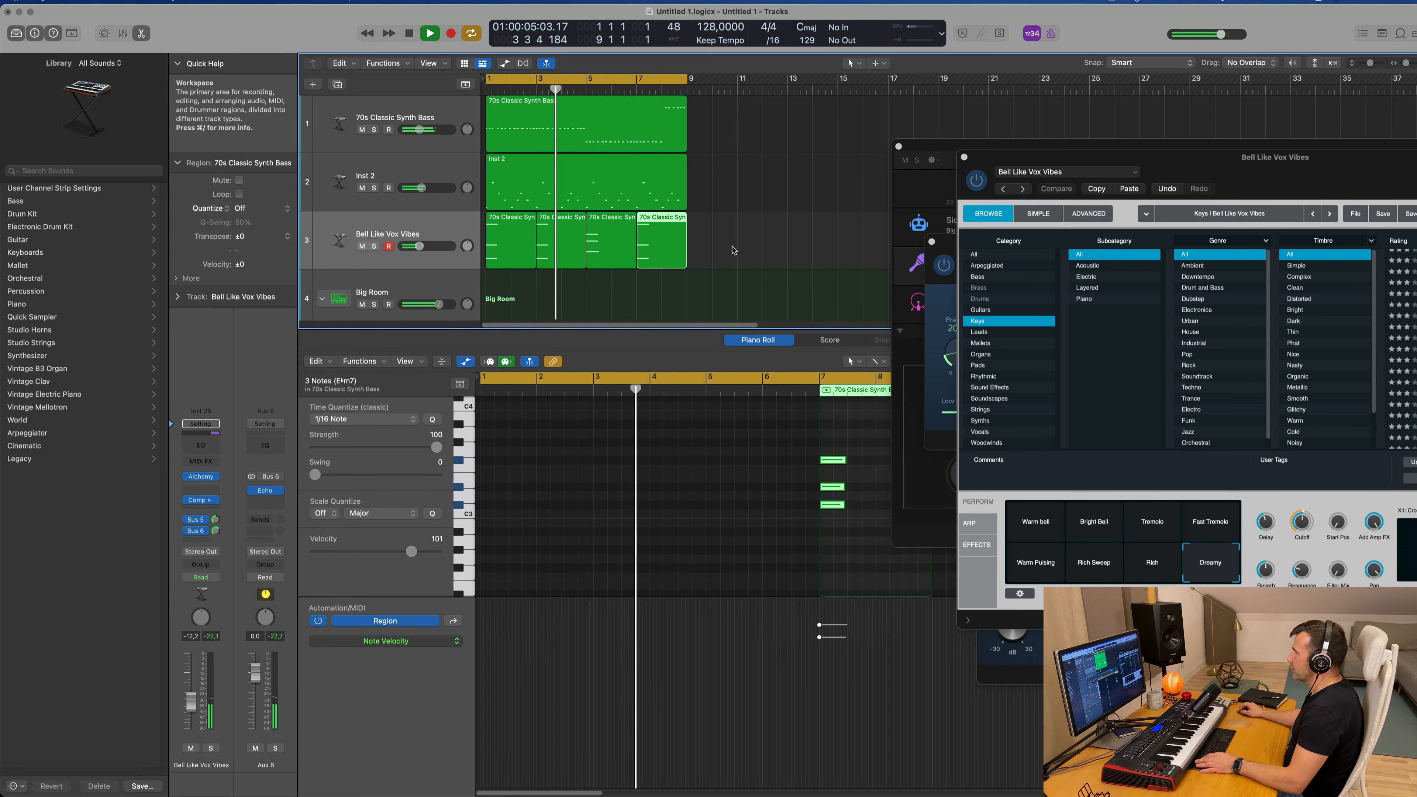
{"action": "key", "text": "Delete"}
{"action": "left_click", "coordinate": [619, 246]}
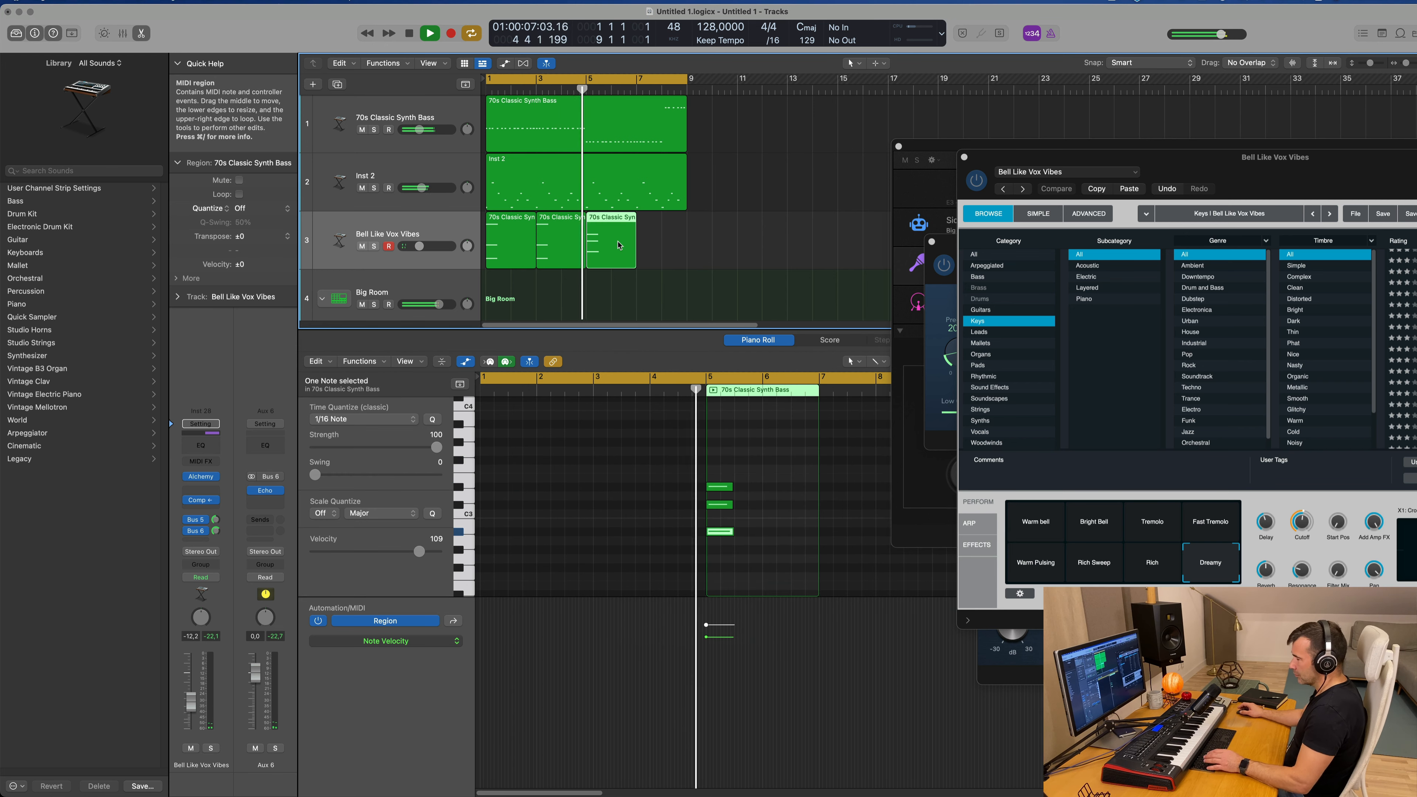
{"action": "key", "text": "super+r"}
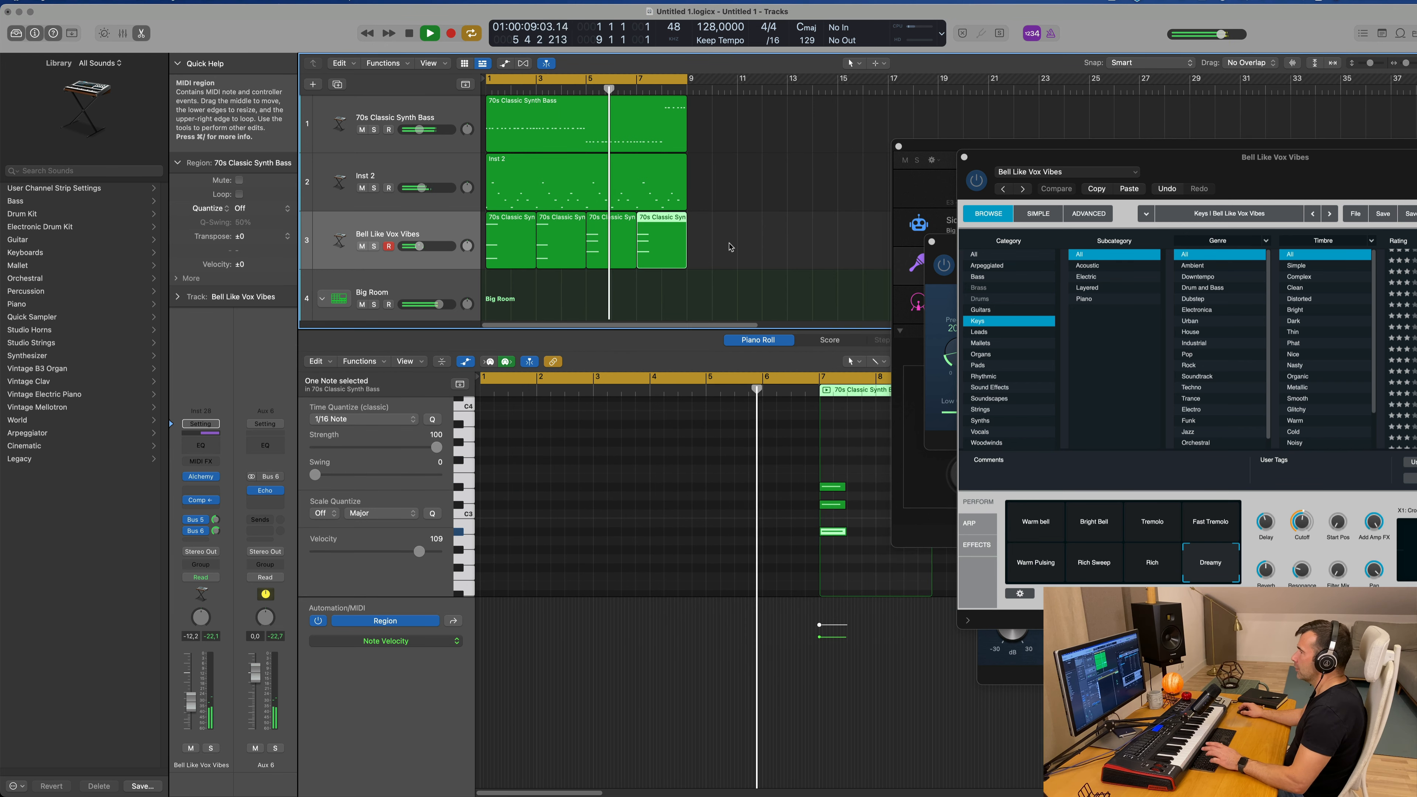
{"action": "left_click", "coordinate": [728, 239]}
{"action": "scroll", "coordinate": [734, 238], "scroll_direction": "right", "scroll_amount": 1}
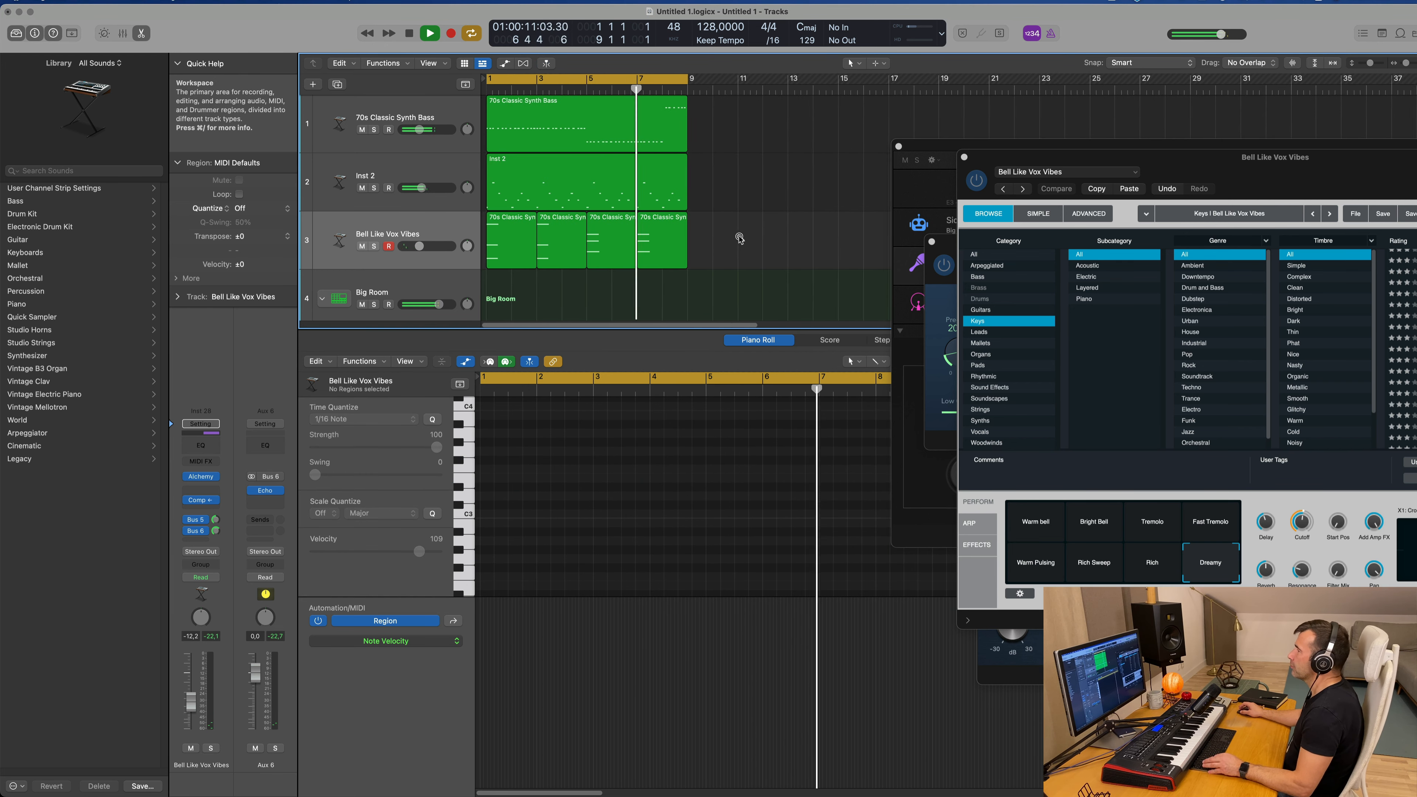
{"action": "key", "text": "Return"}
{"action": "key", "text": "super+Left"}
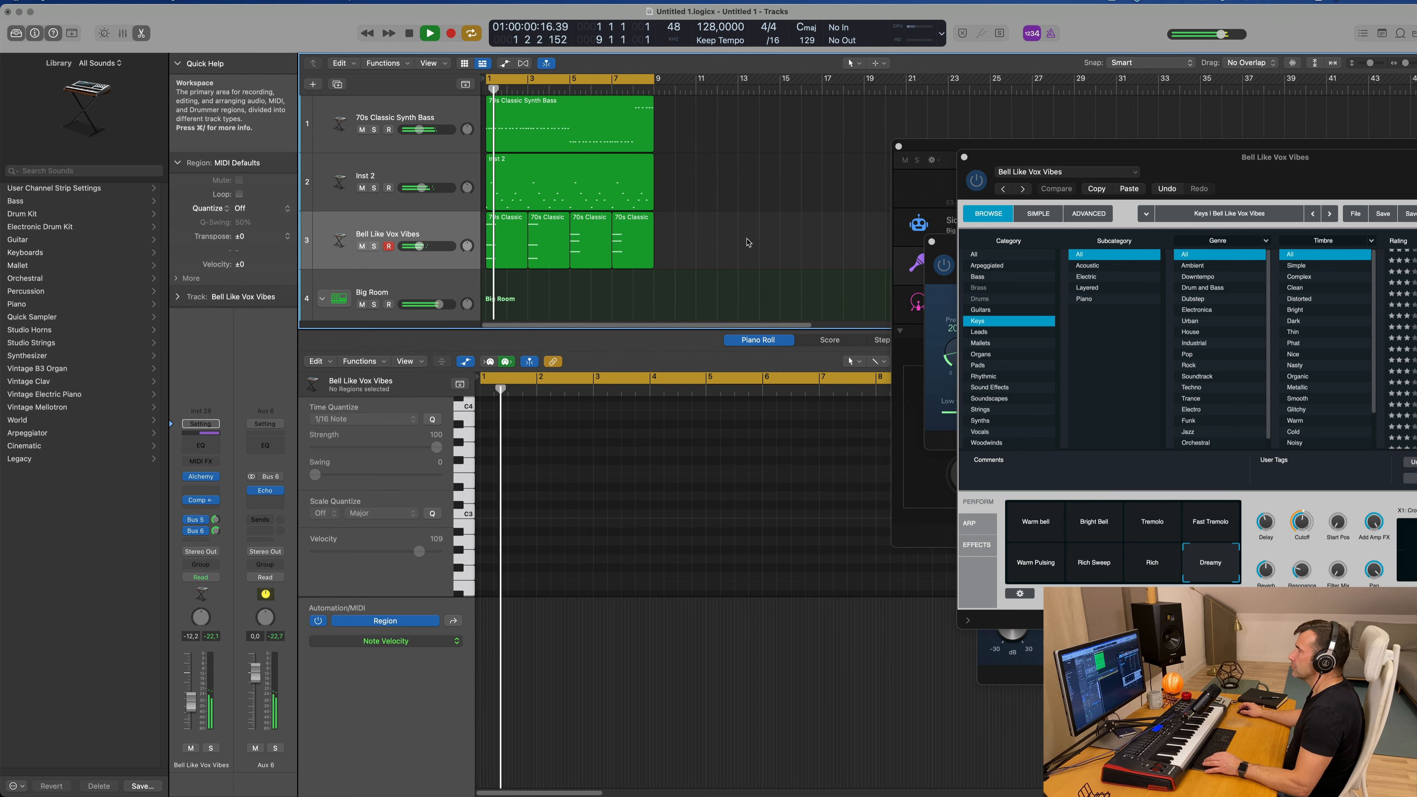
Step: Check the chord track's Alchemy preset during playback and close the Alchemy window
{"action": "left_click", "coordinate": [440, 223]}
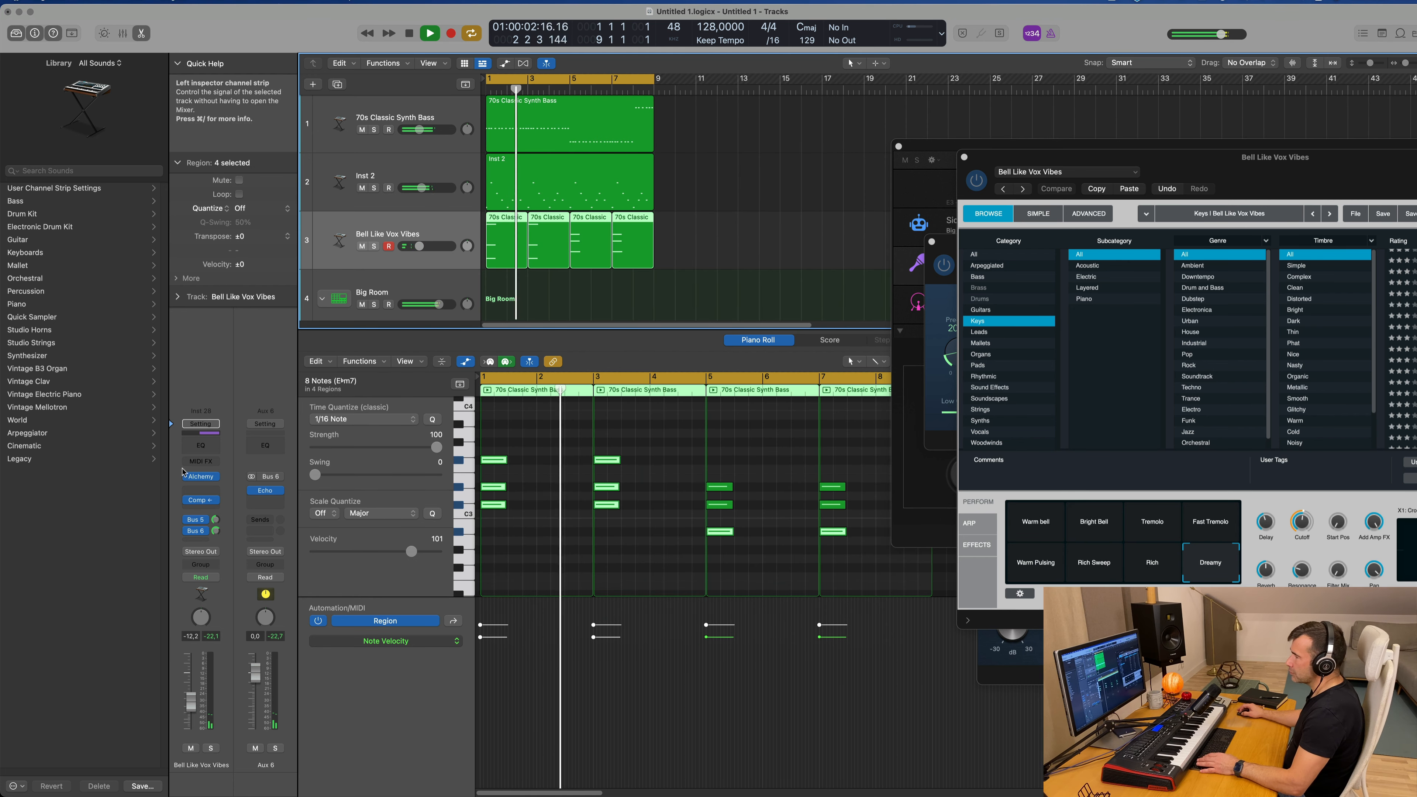
{"action": "left_click", "coordinate": [204, 481]}
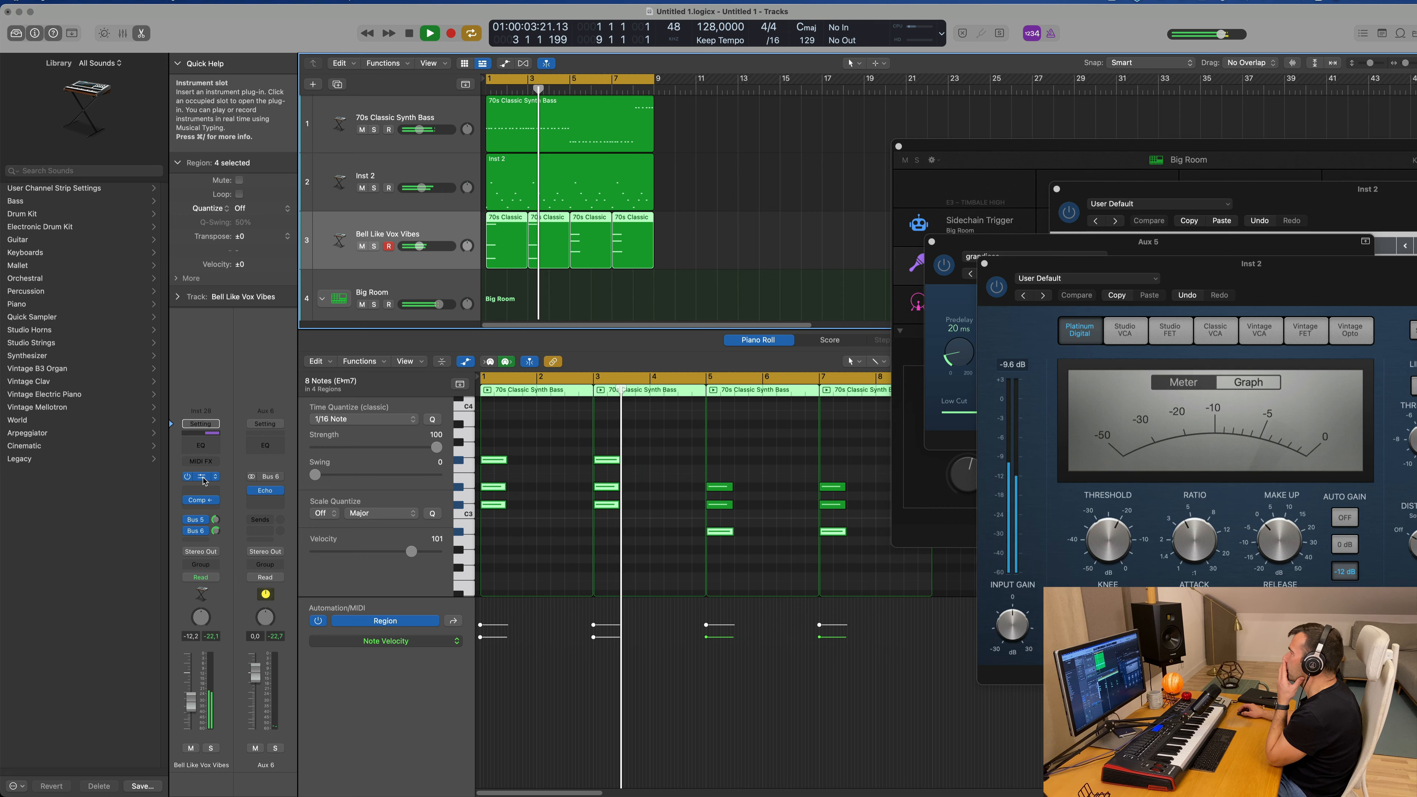
{"action": "left_click", "coordinate": [203, 479]}
{"action": "left_click_drag", "start_coordinate": [1319, 169], "coordinate": [876, 201]}
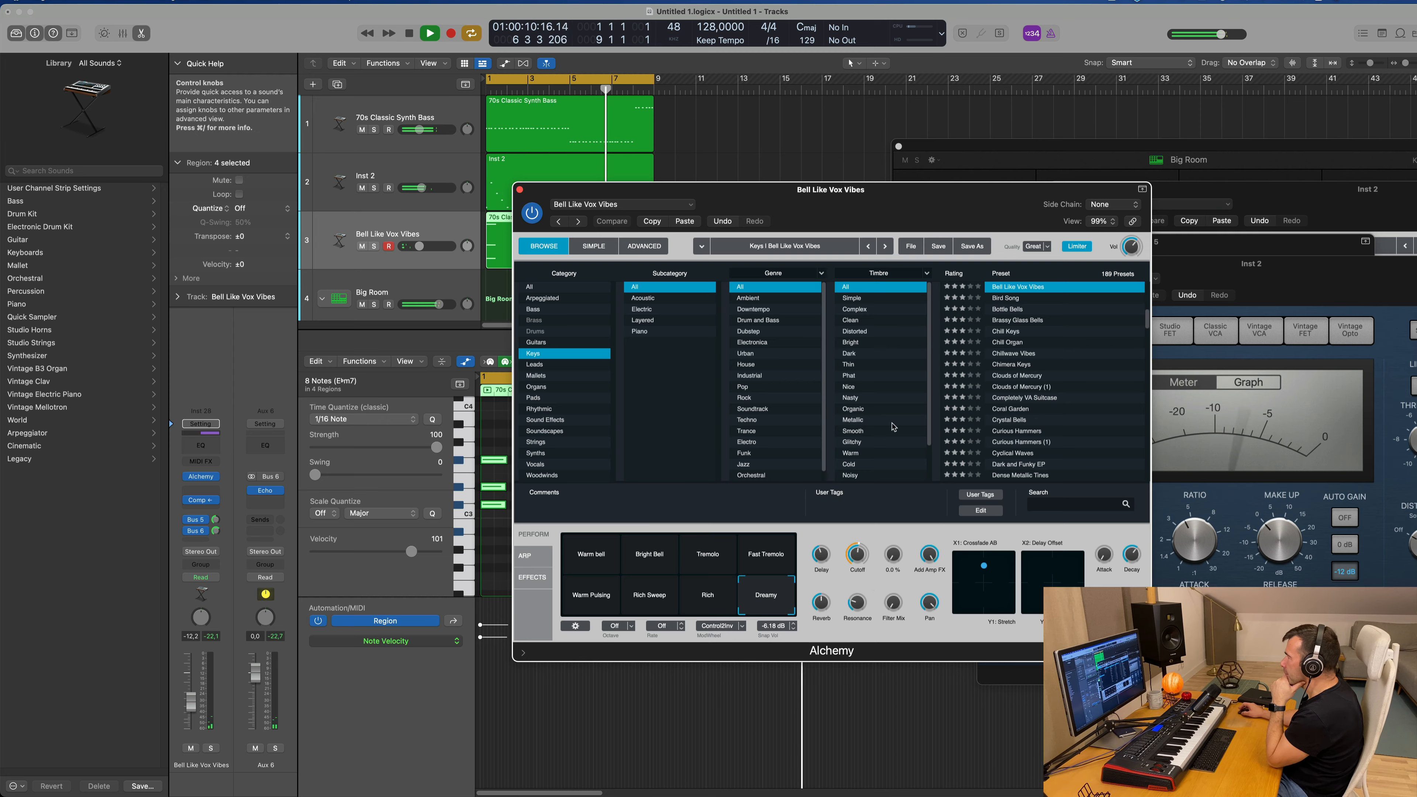
{"action": "left_click_drag", "start_coordinate": [921, 206], "coordinate": [1041, 238]}
{"action": "left_click", "coordinate": [641, 222]}
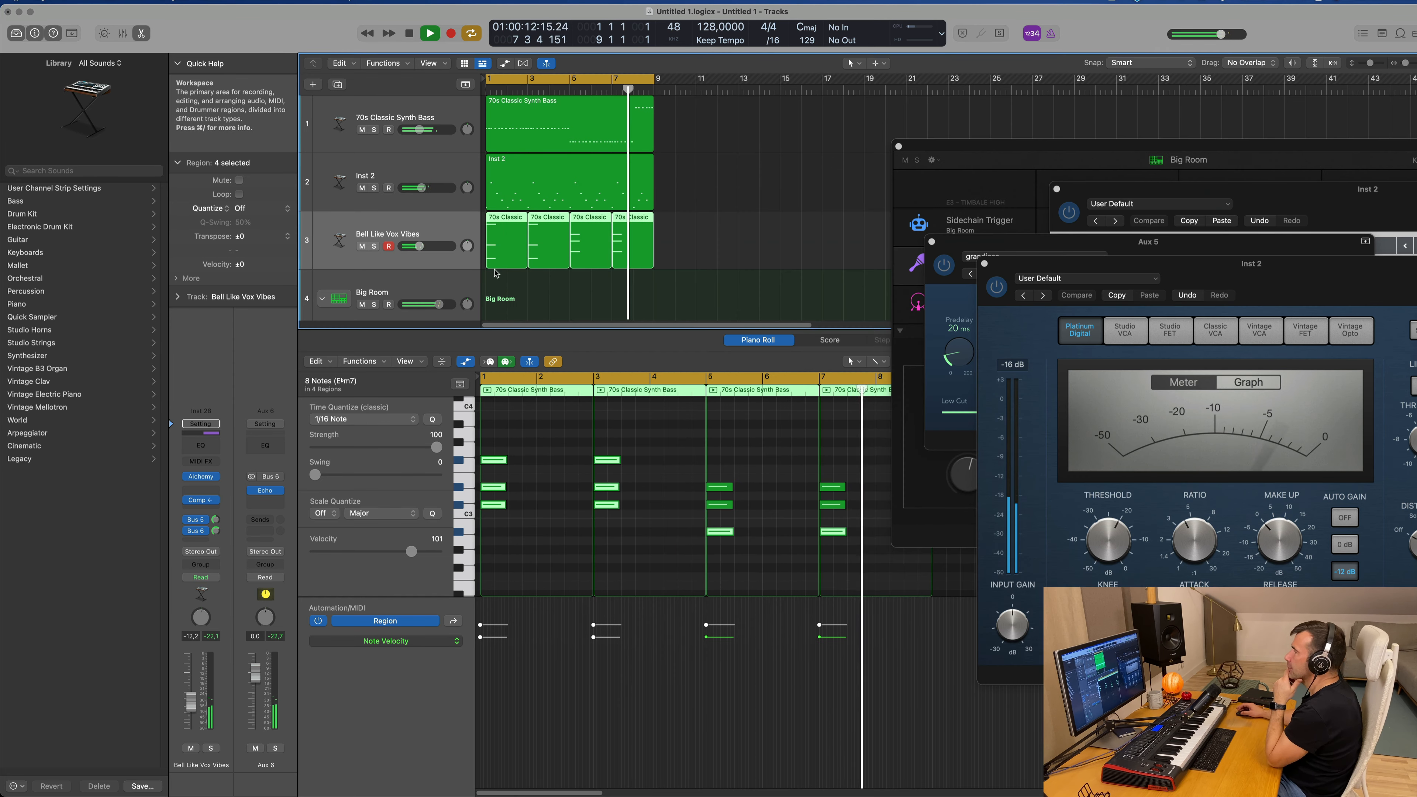
Step: Duplicate the Bell Like Vox Vibes chord track with its instrument, effects and sends
{"action": "scroll", "coordinate": [529, 283], "scroll_direction": "down", "scroll_amount": 3}
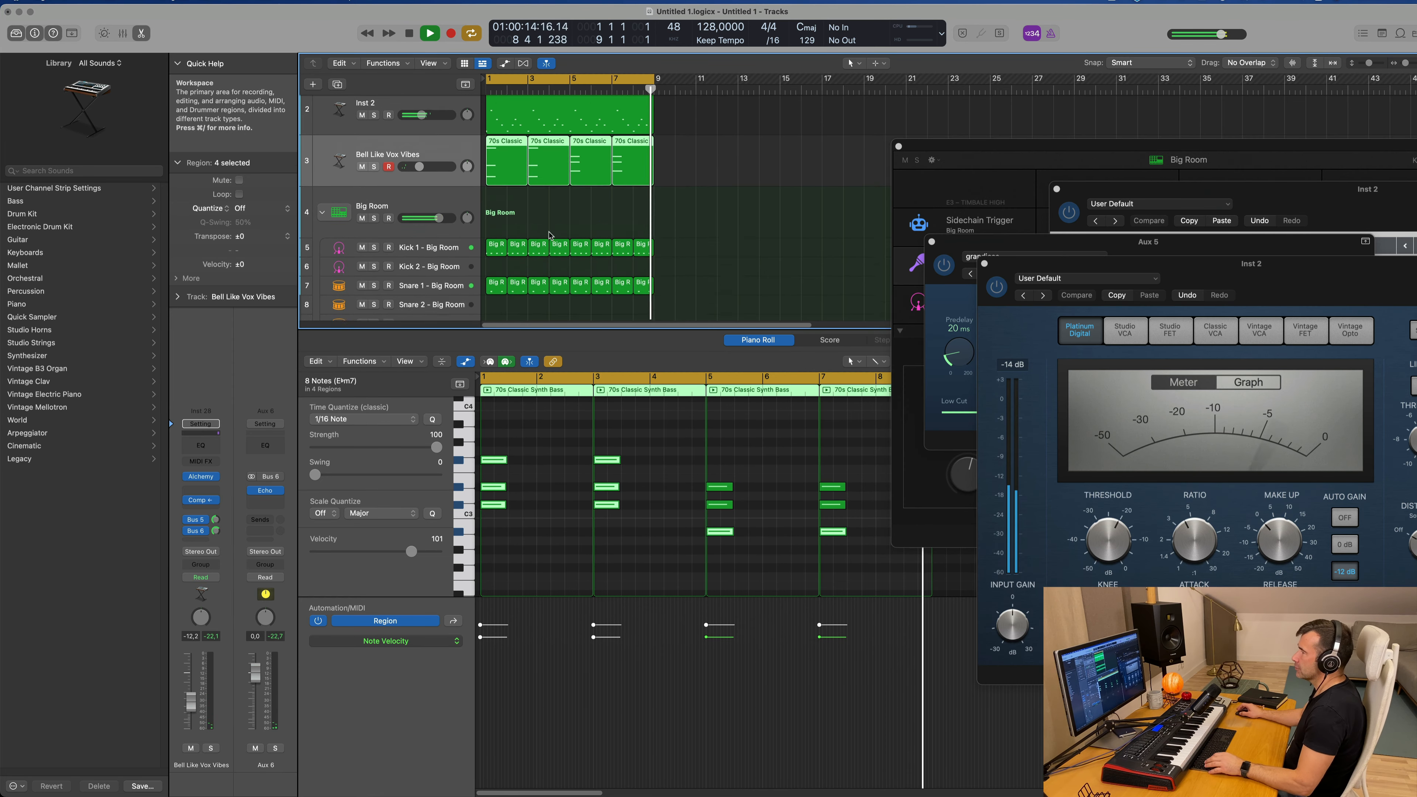
{"action": "scroll", "coordinate": [552, 257], "scroll_direction": "up", "scroll_amount": 2}
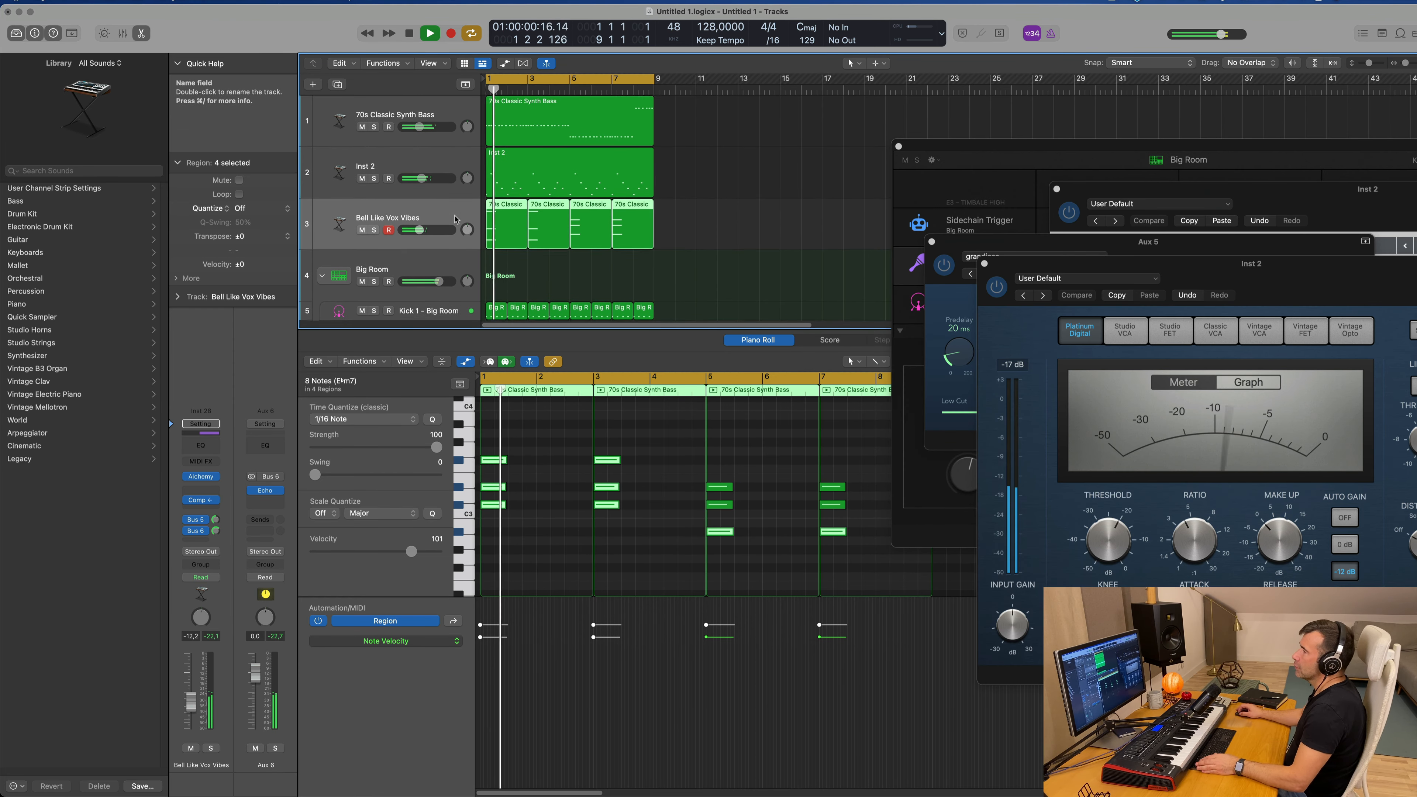
{"action": "left_click", "coordinate": [338, 84]}
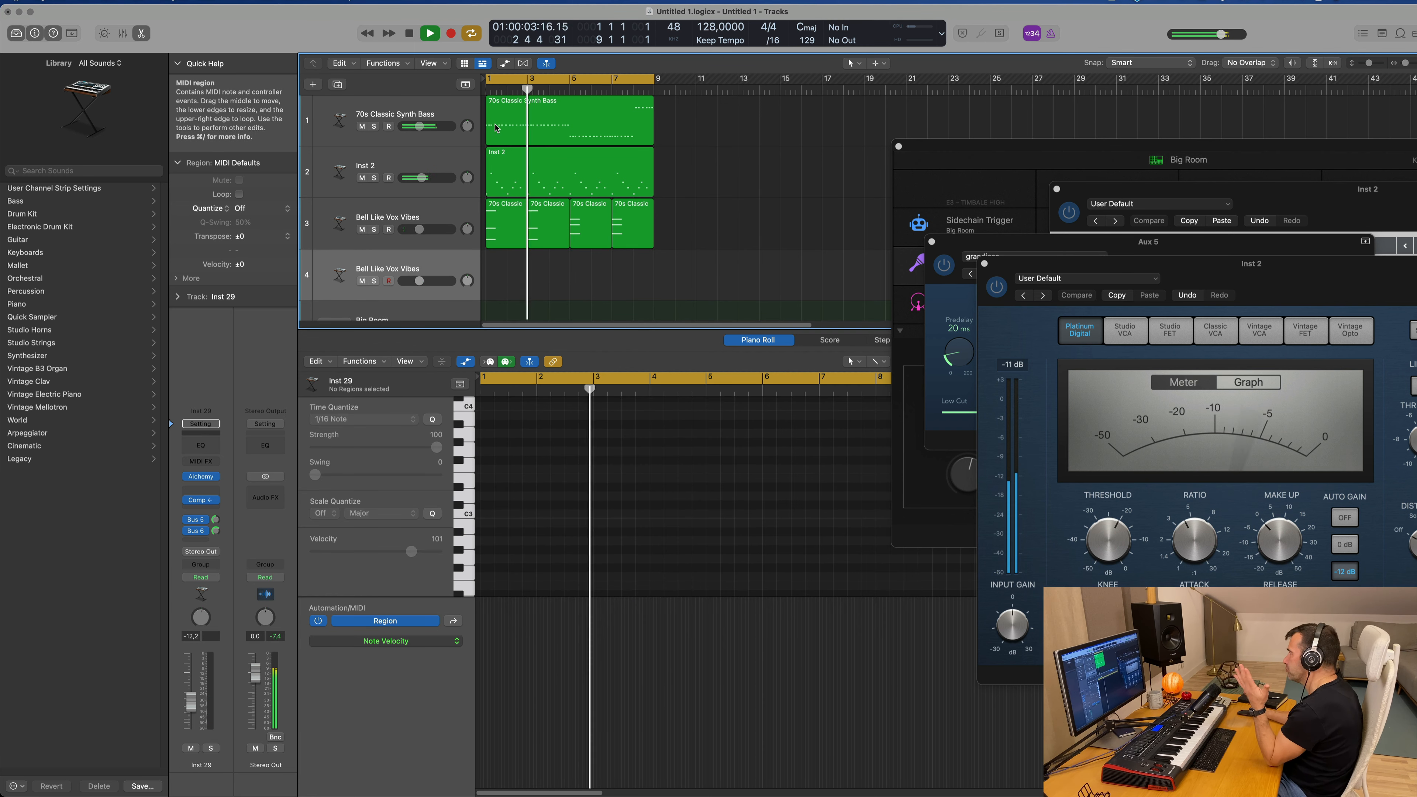
Step: Lower the volume of the Shaker 2 - Big Room track to -23.5 dB
{"action": "scroll", "coordinate": [741, 214], "scroll_direction": "down", "scroll_amount": 5}
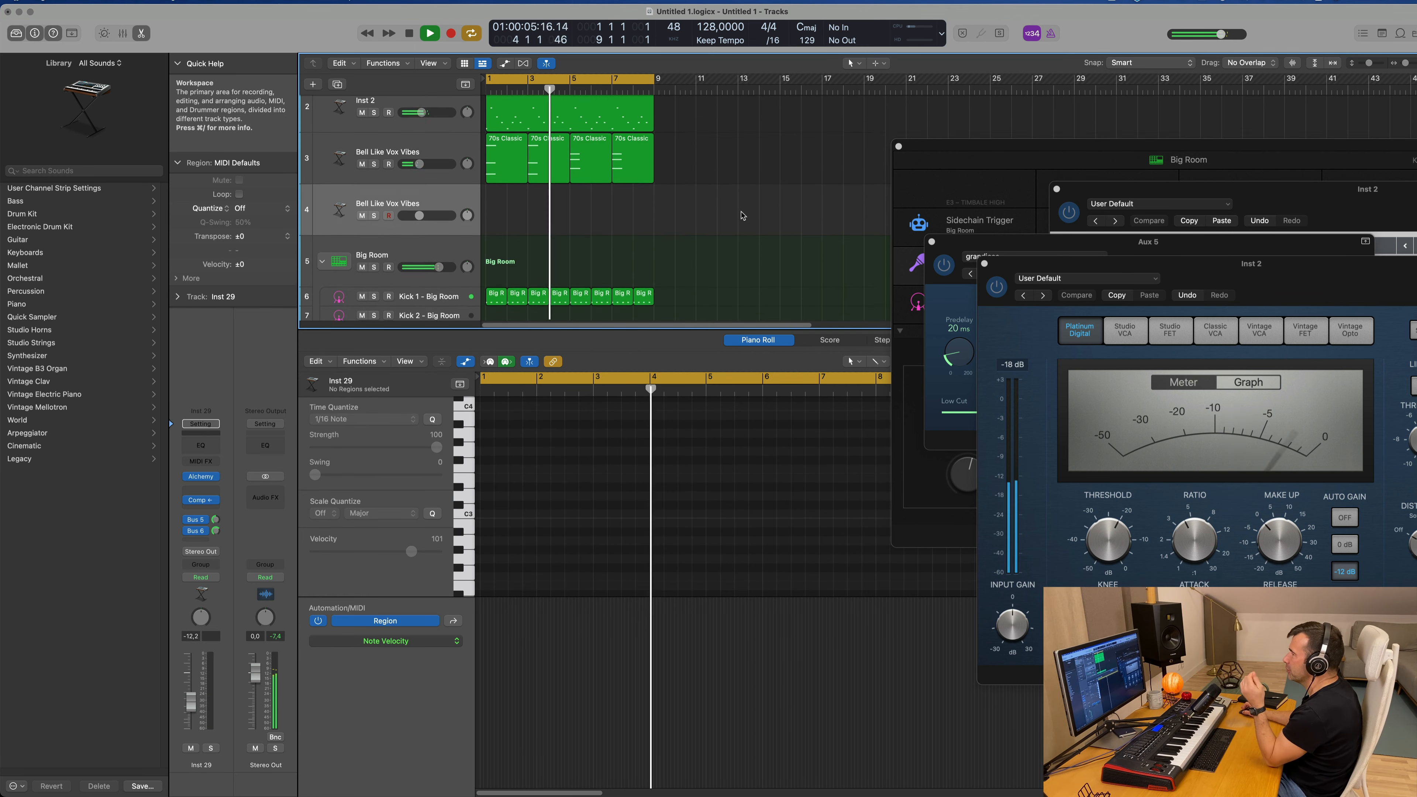
{"action": "scroll", "coordinate": [432, 288], "scroll_direction": "down", "scroll_amount": 4}
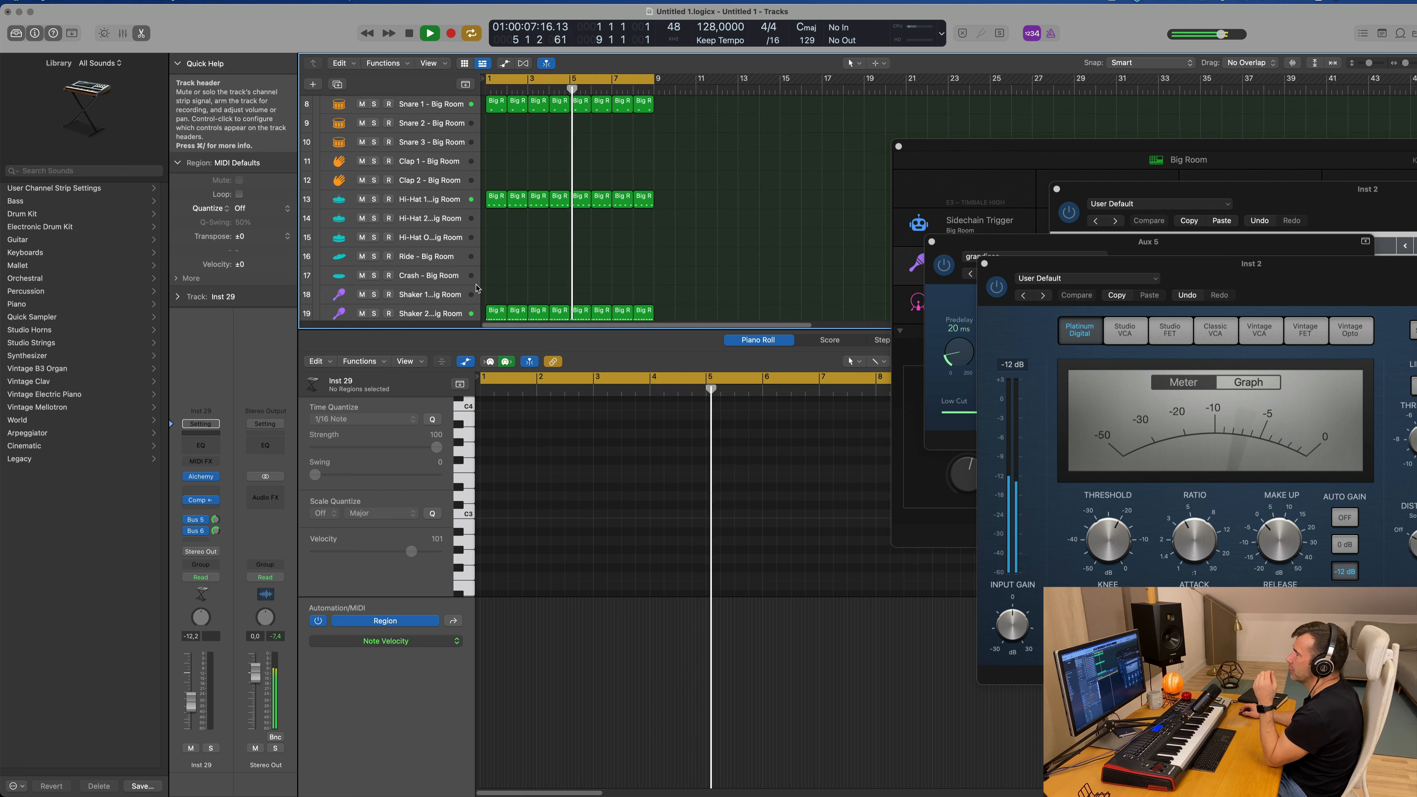
{"action": "left_click", "coordinate": [432, 289]}
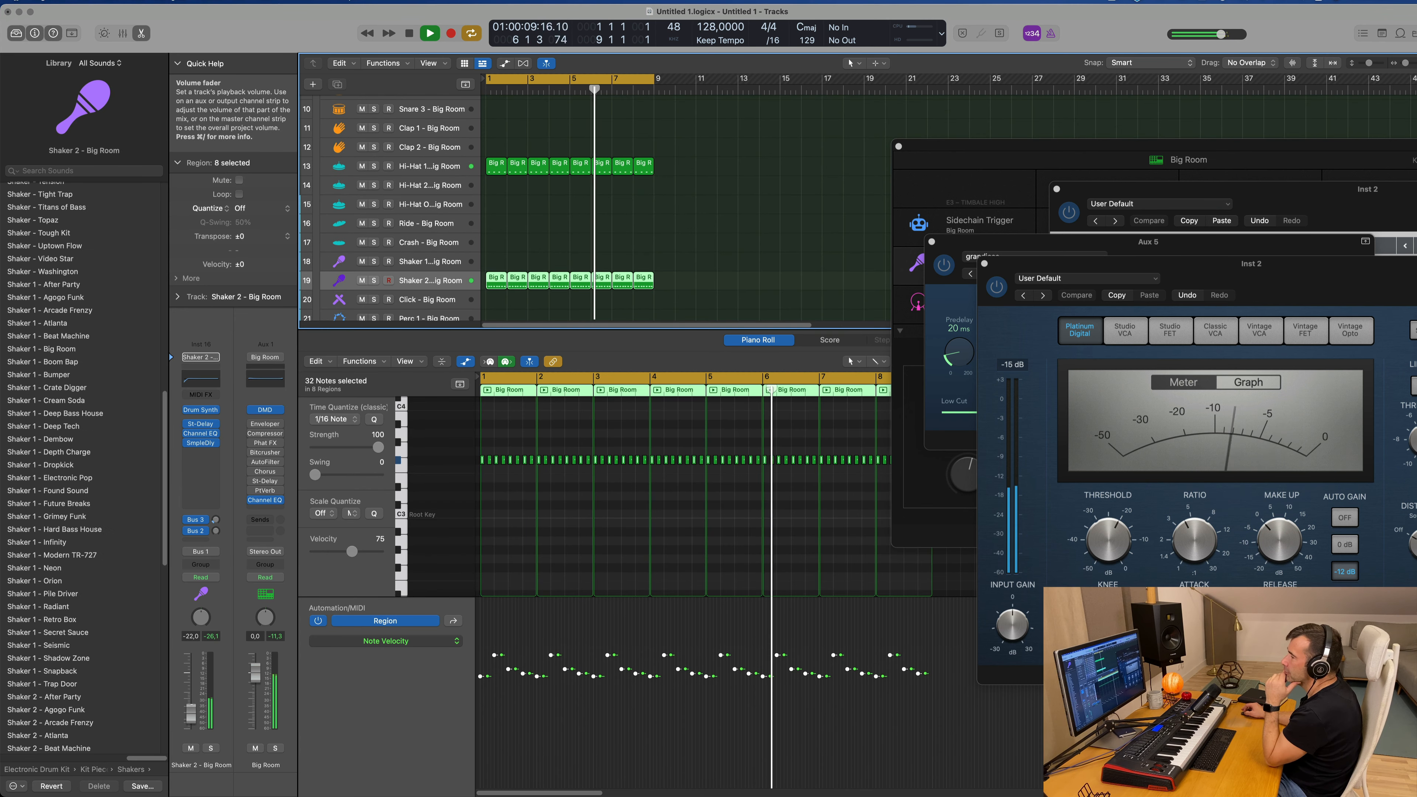
{"action": "scroll", "coordinate": [725, 183], "scroll_direction": "up", "scroll_amount": 6}
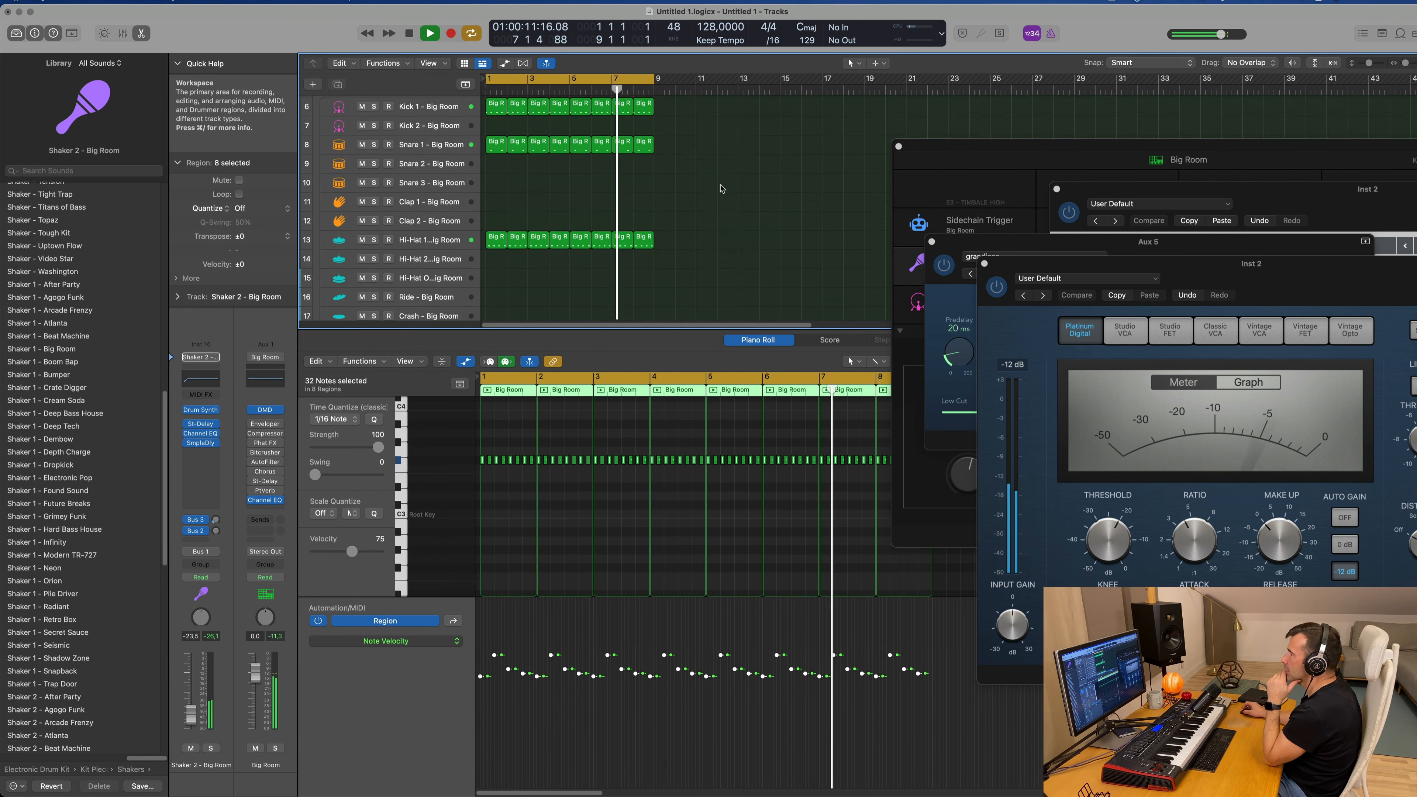
{"action": "scroll", "coordinate": [725, 183], "scroll_direction": "up", "scroll_amount": 2}
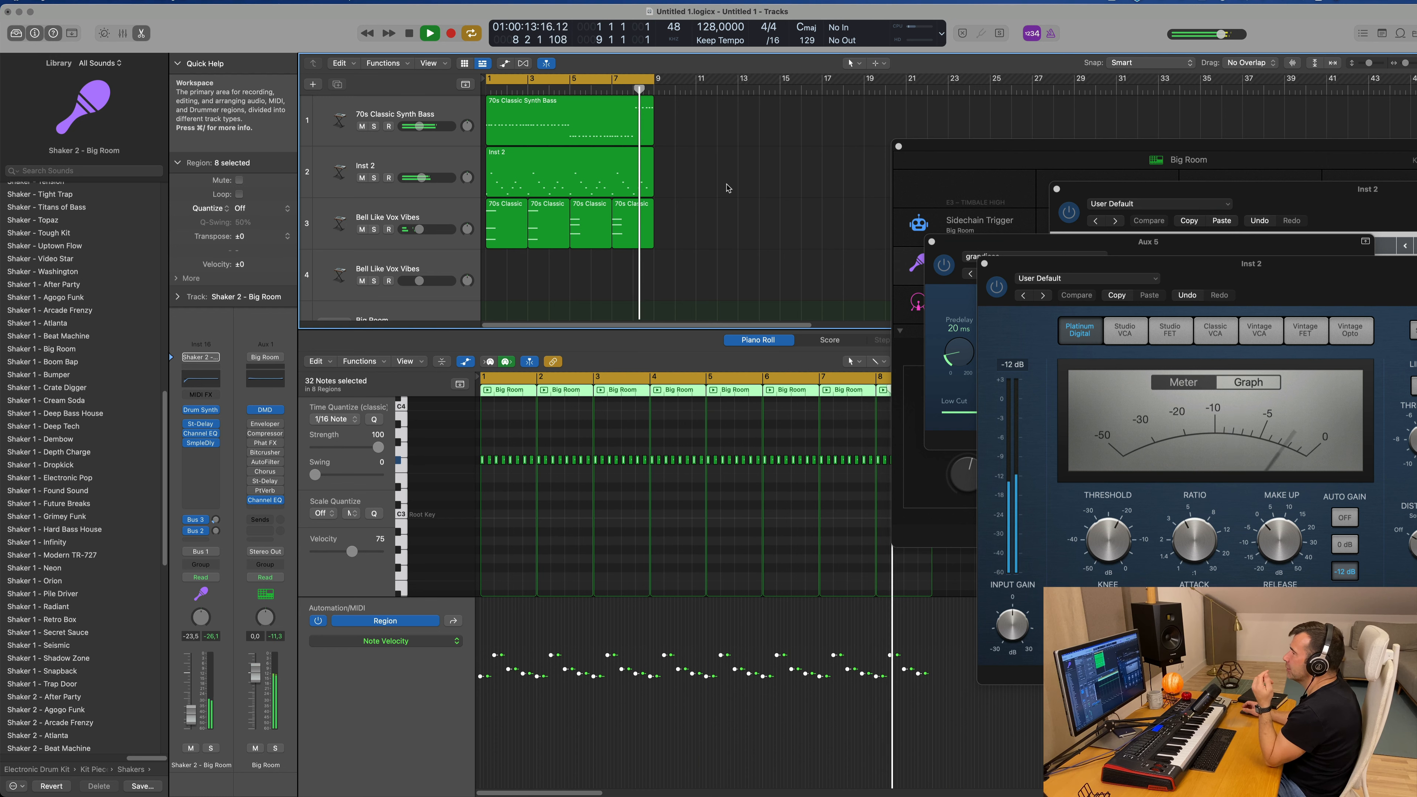
Step: Duplicate the Bell Like Vox Vibes chord track again and copy its first region onto the new track directly below
{"action": "left_click", "coordinate": [435, 215]}
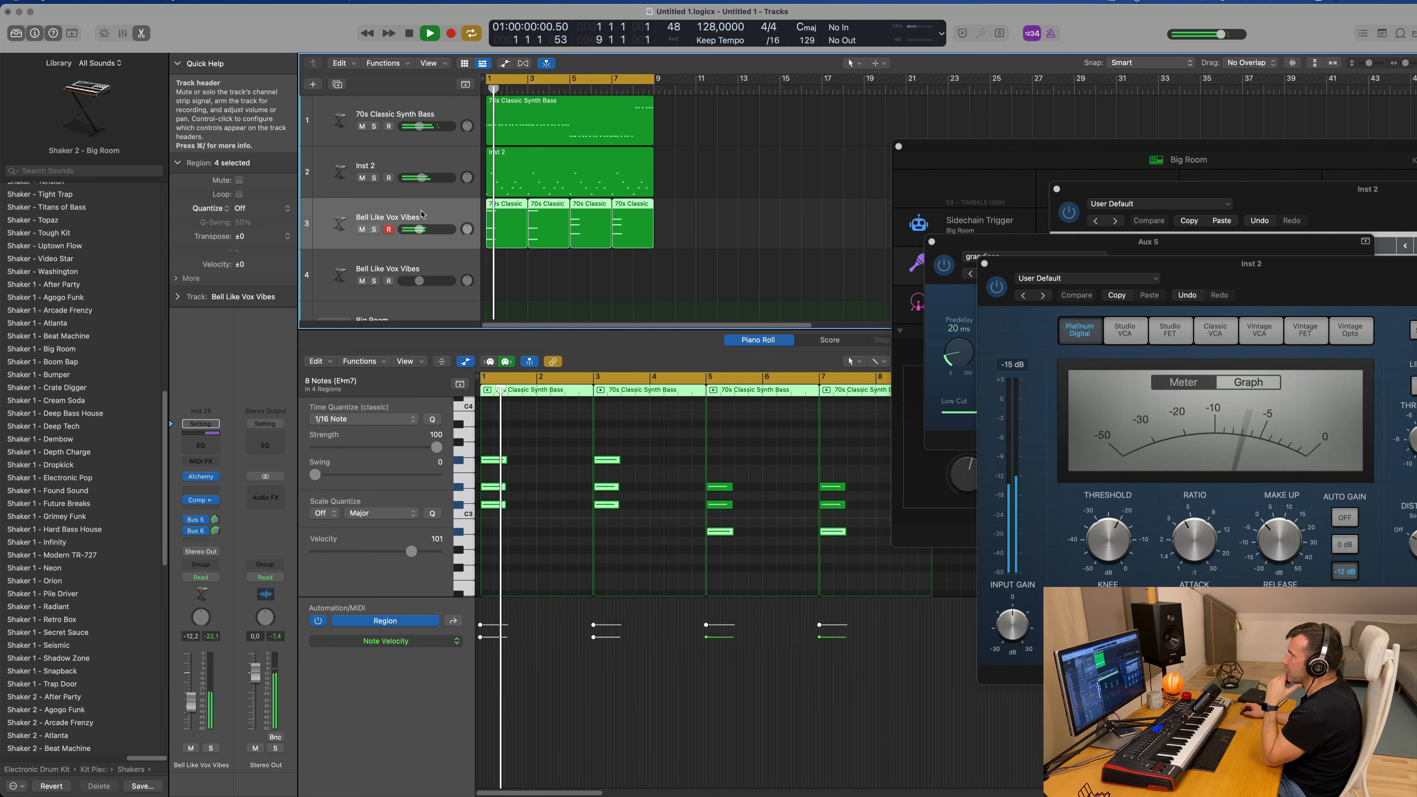
{"action": "left_click", "coordinate": [337, 86]}
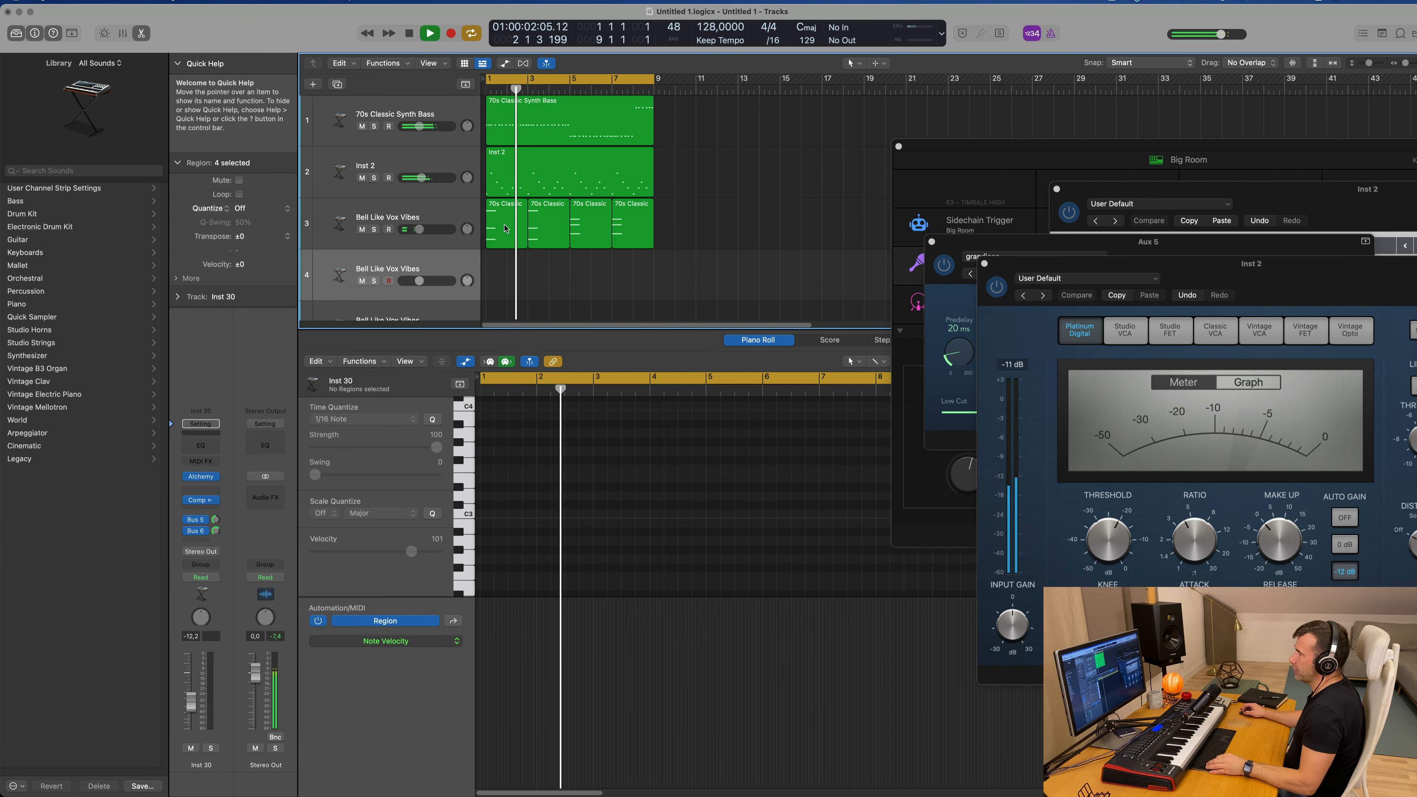
{"action": "left_click", "coordinate": [500, 230]}
{"action": "left_click_drag", "start_coordinate": [501, 230], "coordinate": [502, 282]}
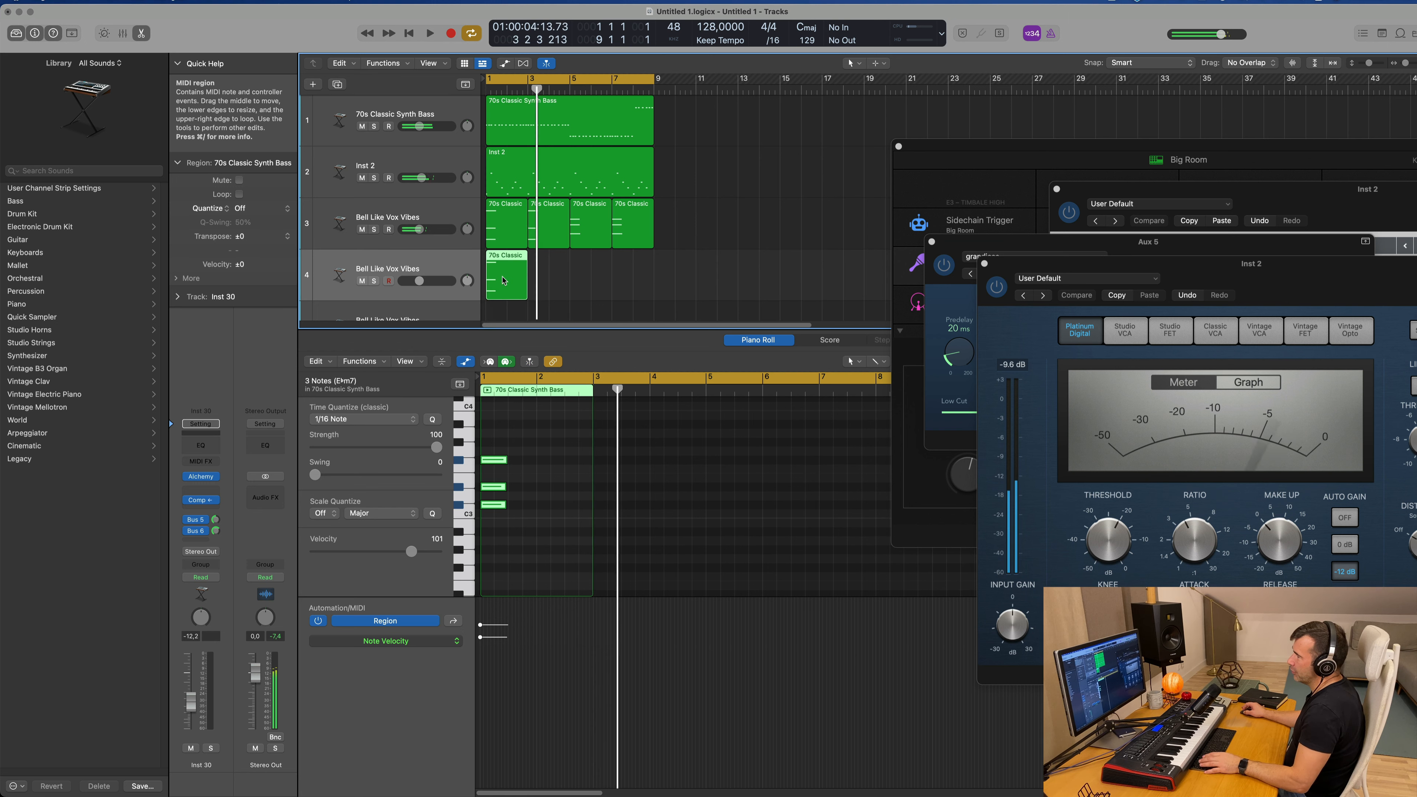
Step: Reduce the copied chord to its lowest note and lengthen that note to fill the two-bar region
{"action": "key", "text": "space"}
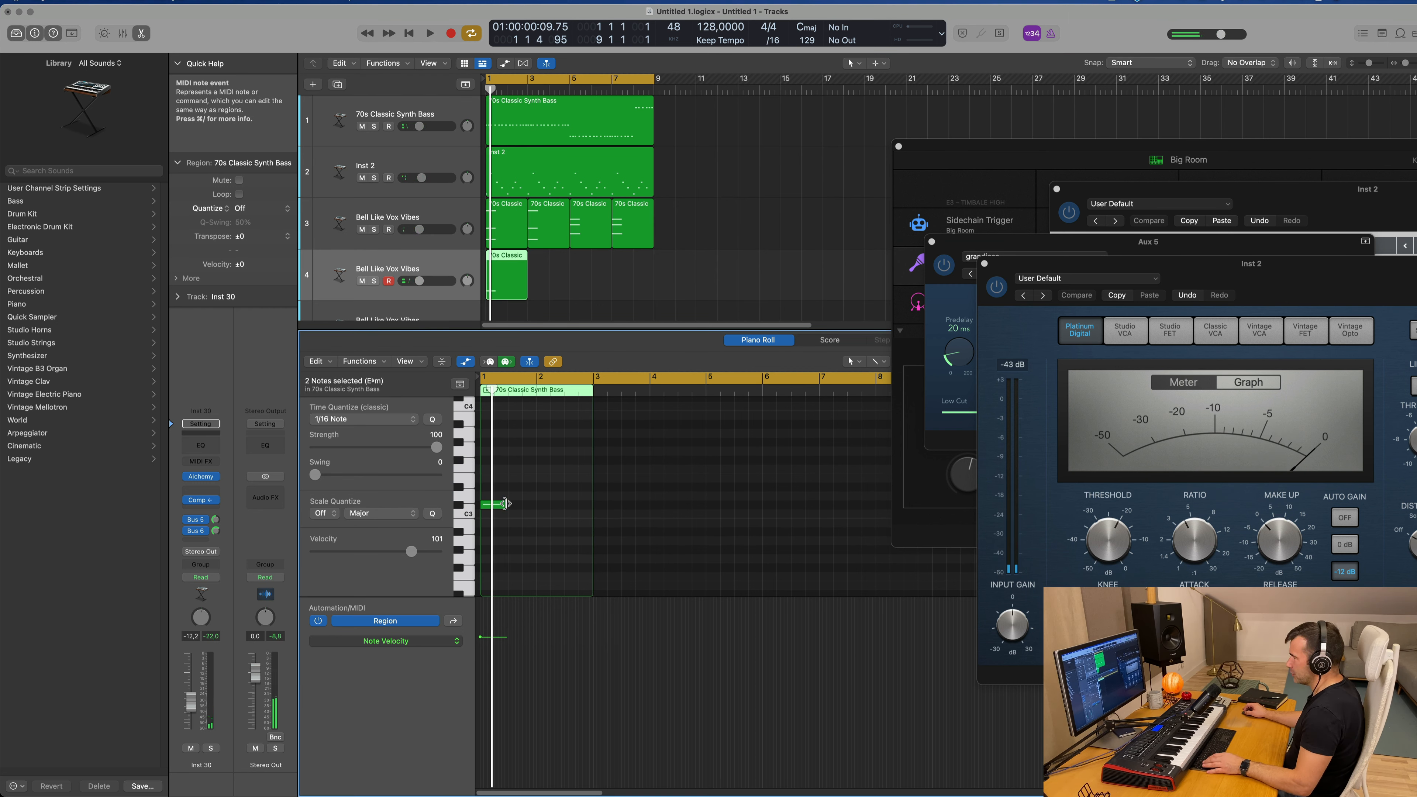
{"action": "left_click_drag", "start_coordinate": [505, 503], "coordinate": [613, 506]}
{"action": "key", "text": "space"}
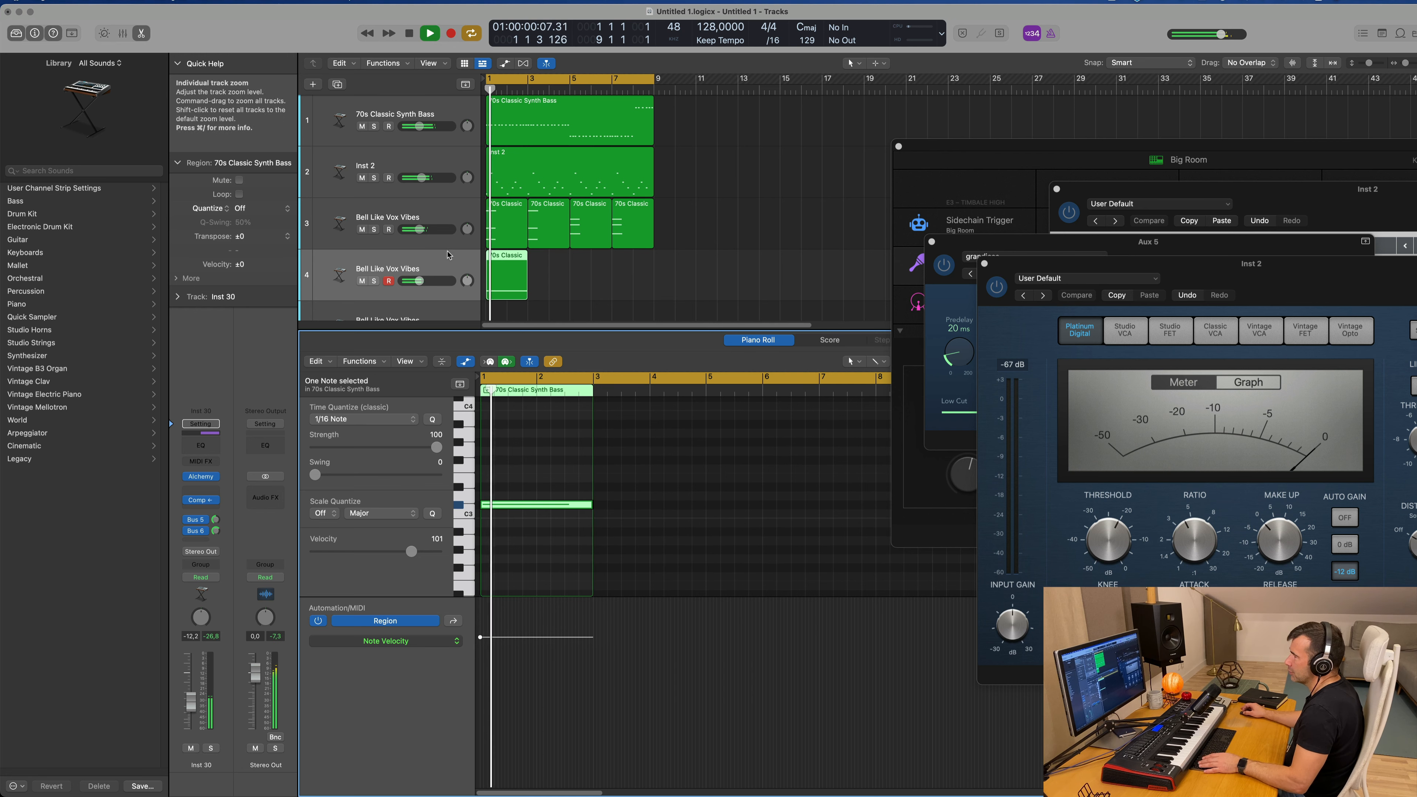
Step: Load the Soundscapes preset Abyss Reflections in the new track's Alchemy and move the window clear of the regions
{"action": "mouse_move", "coordinate": [195, 485]}
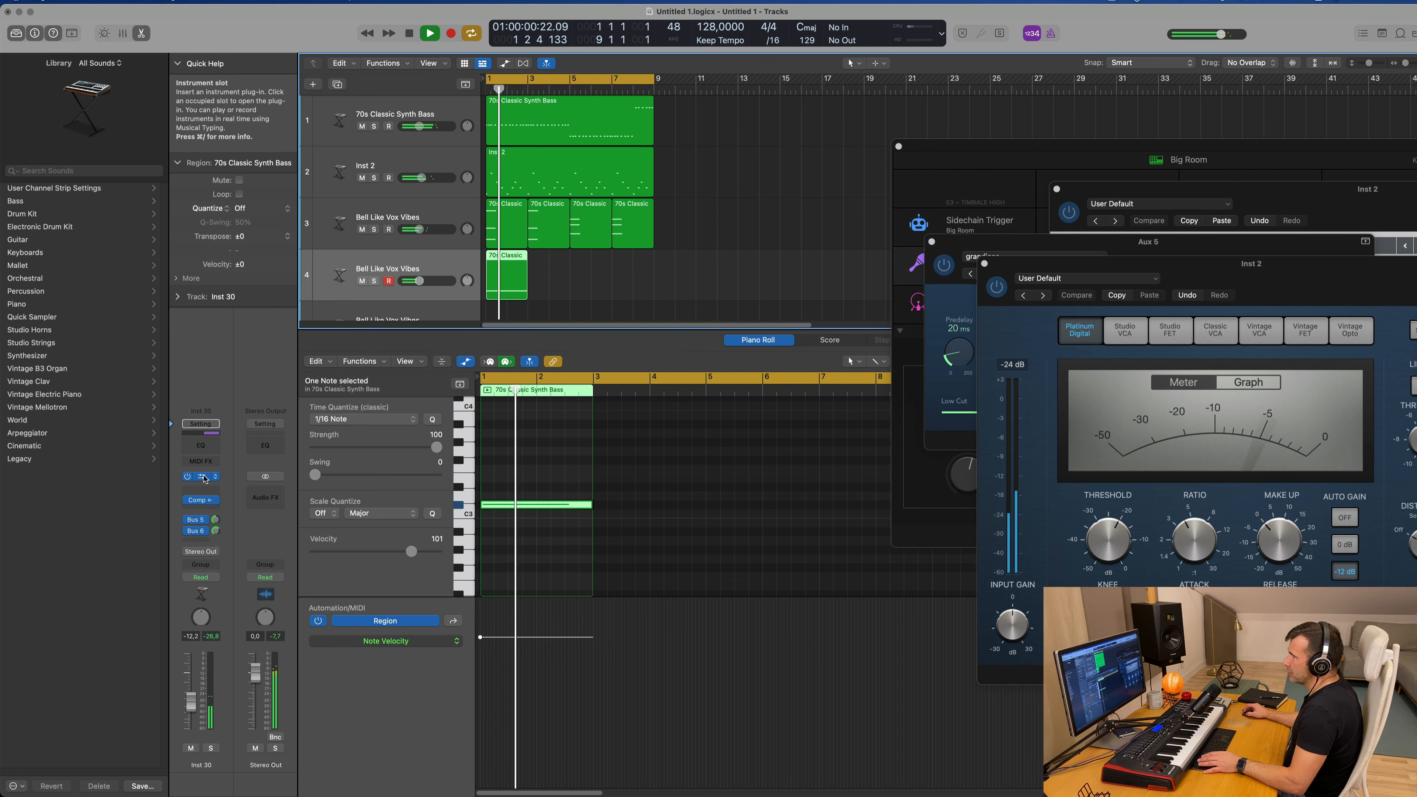
{"action": "left_click", "coordinate": [202, 476]}
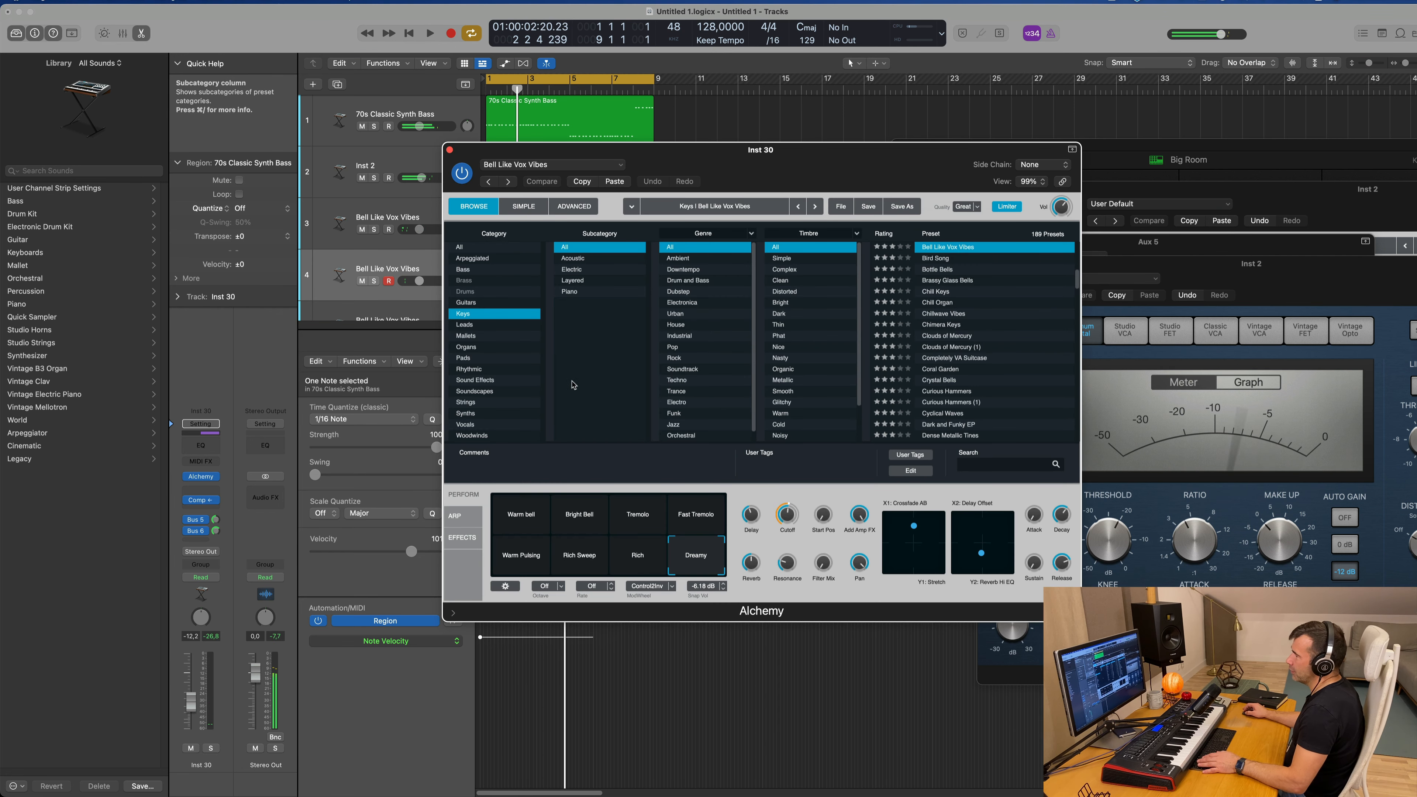
{"action": "left_click", "coordinate": [475, 392]}
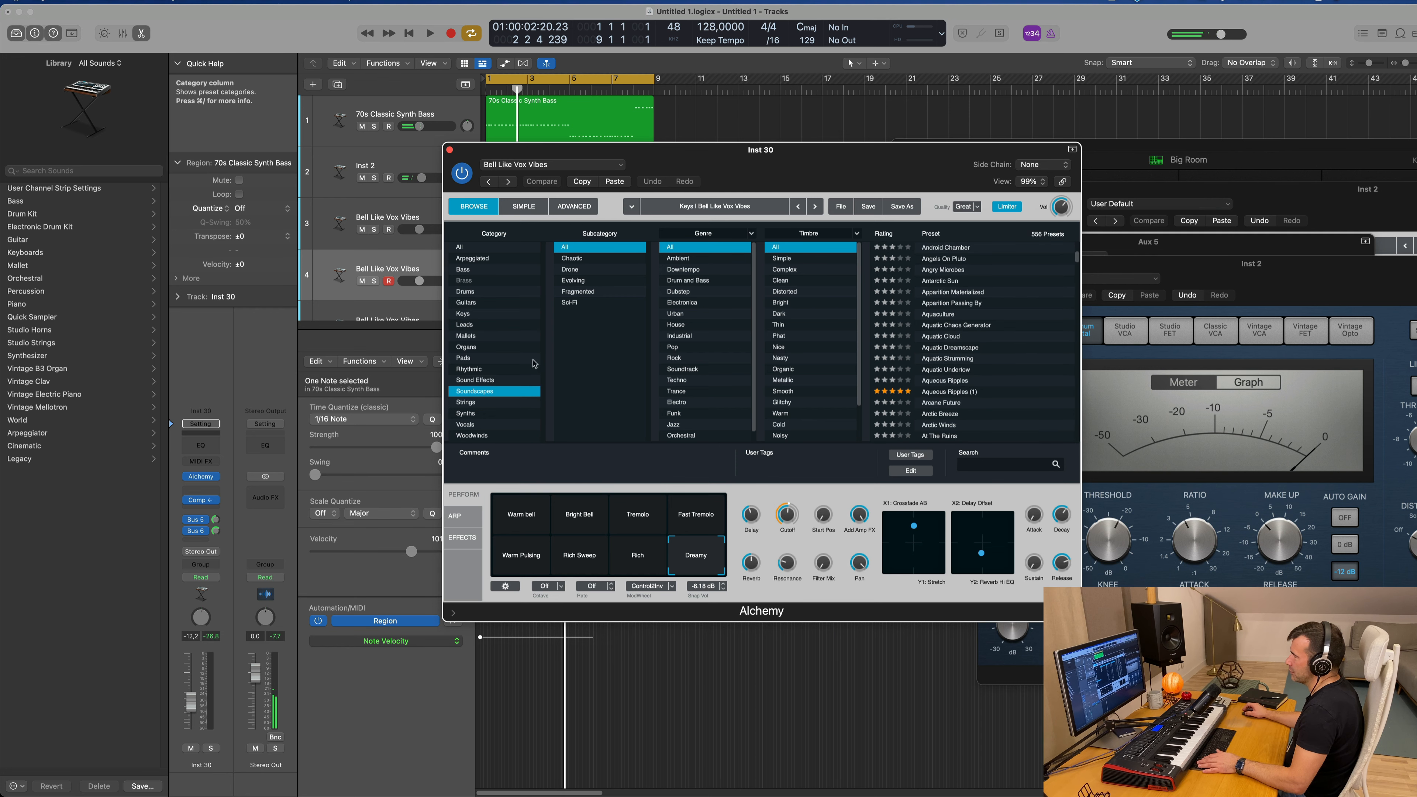
{"action": "left_click_drag", "start_coordinate": [771, 159], "coordinate": [827, 110]}
{"action": "scroll", "coordinate": [1024, 293], "scroll_direction": "up", "scroll_amount": 5}
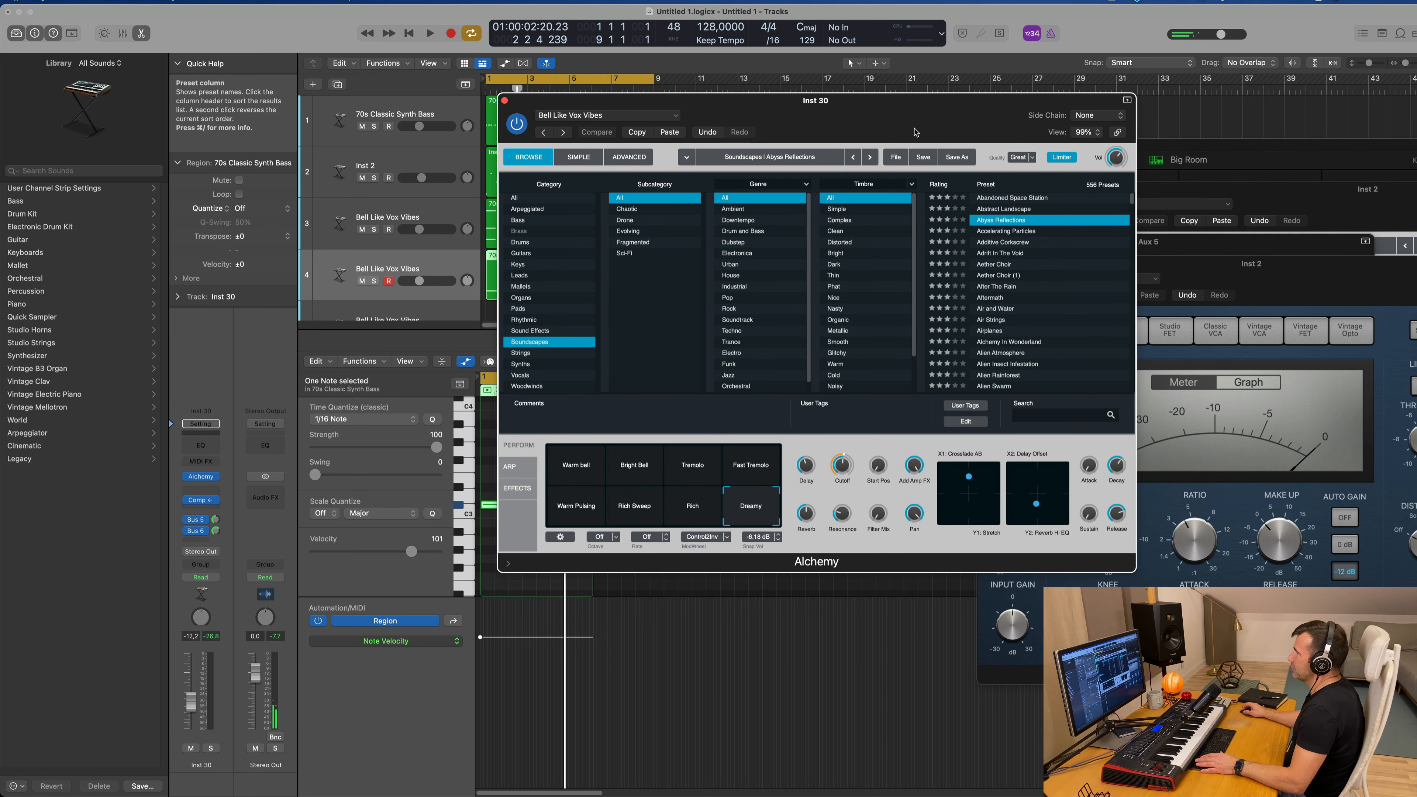
{"action": "left_click_drag", "start_coordinate": [882, 115], "coordinate": [1079, 136]}
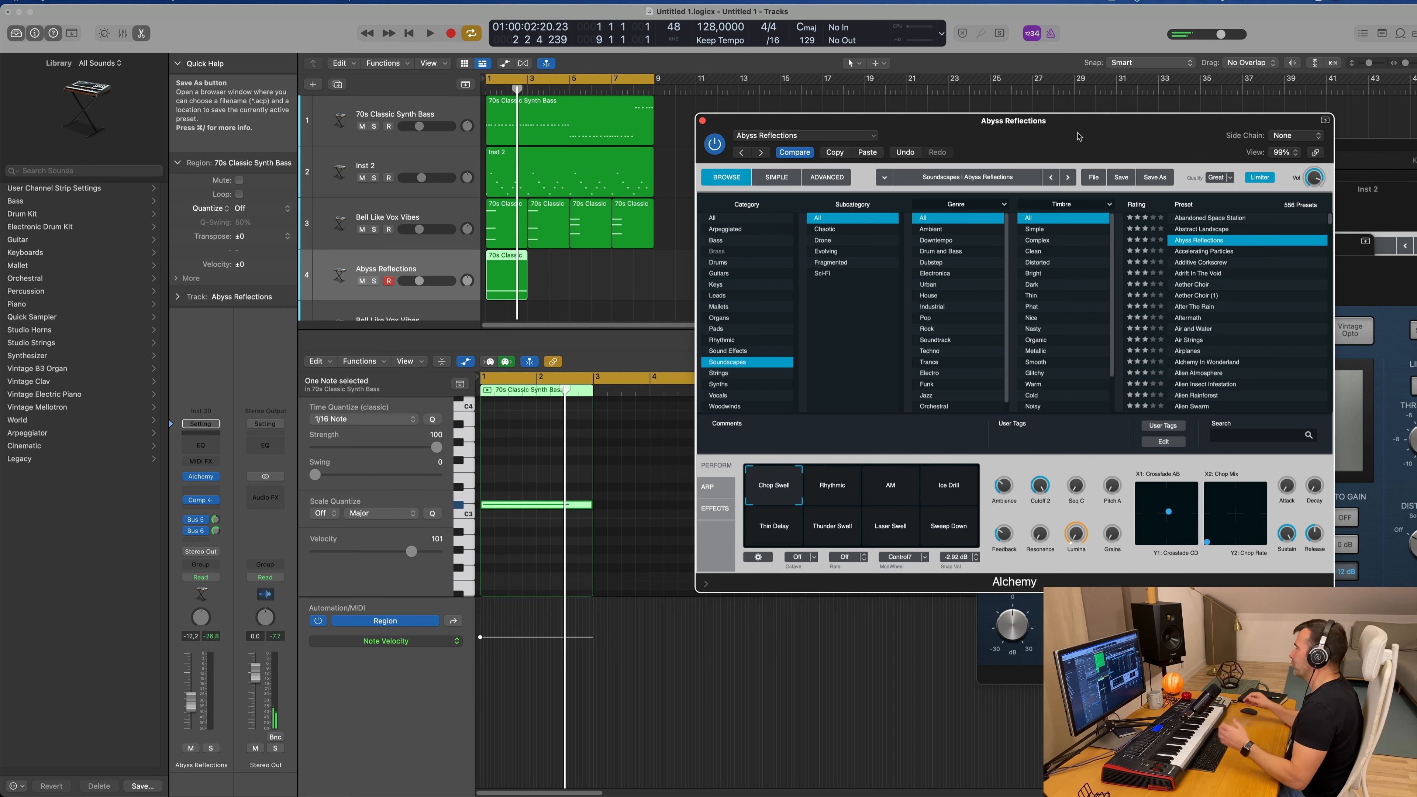
Step: Play back the loop and adjust the Abyss Reflections track's volume to -9.2 dB
{"action": "left_click_drag", "start_coordinate": [1088, 124], "coordinate": [1067, 127]}
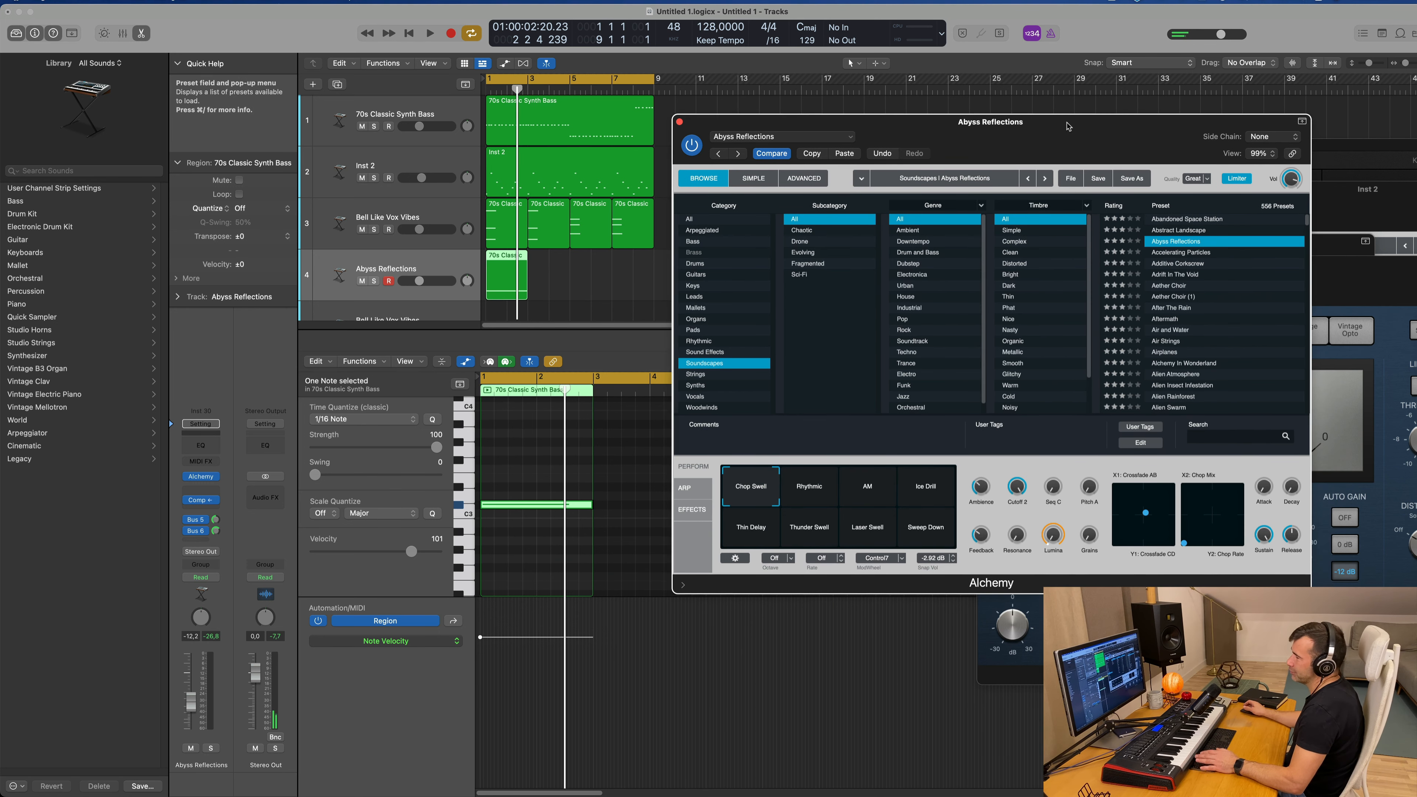
{"action": "key", "text": "space"}
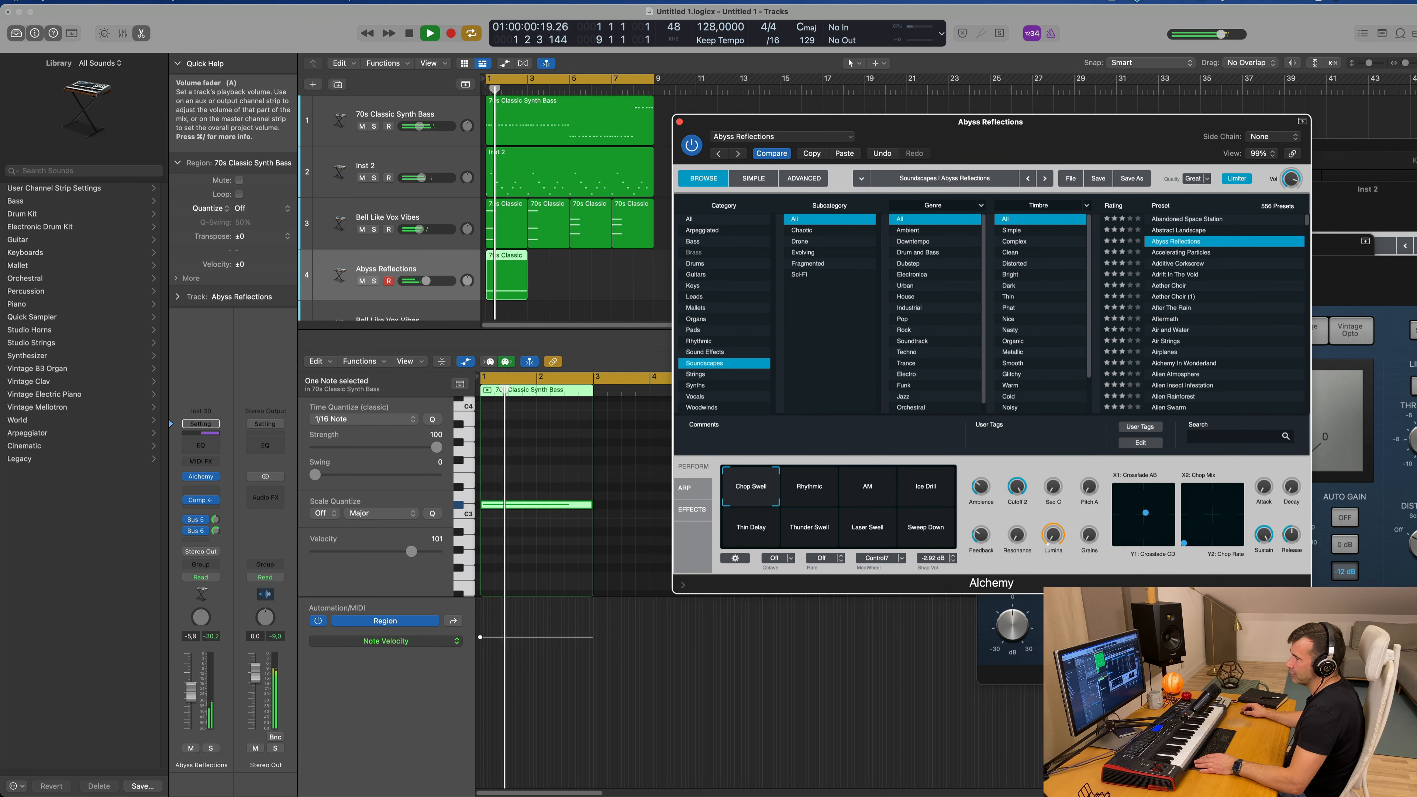
{"action": "left_click_drag", "start_coordinate": [192, 694], "coordinate": [191, 697]}
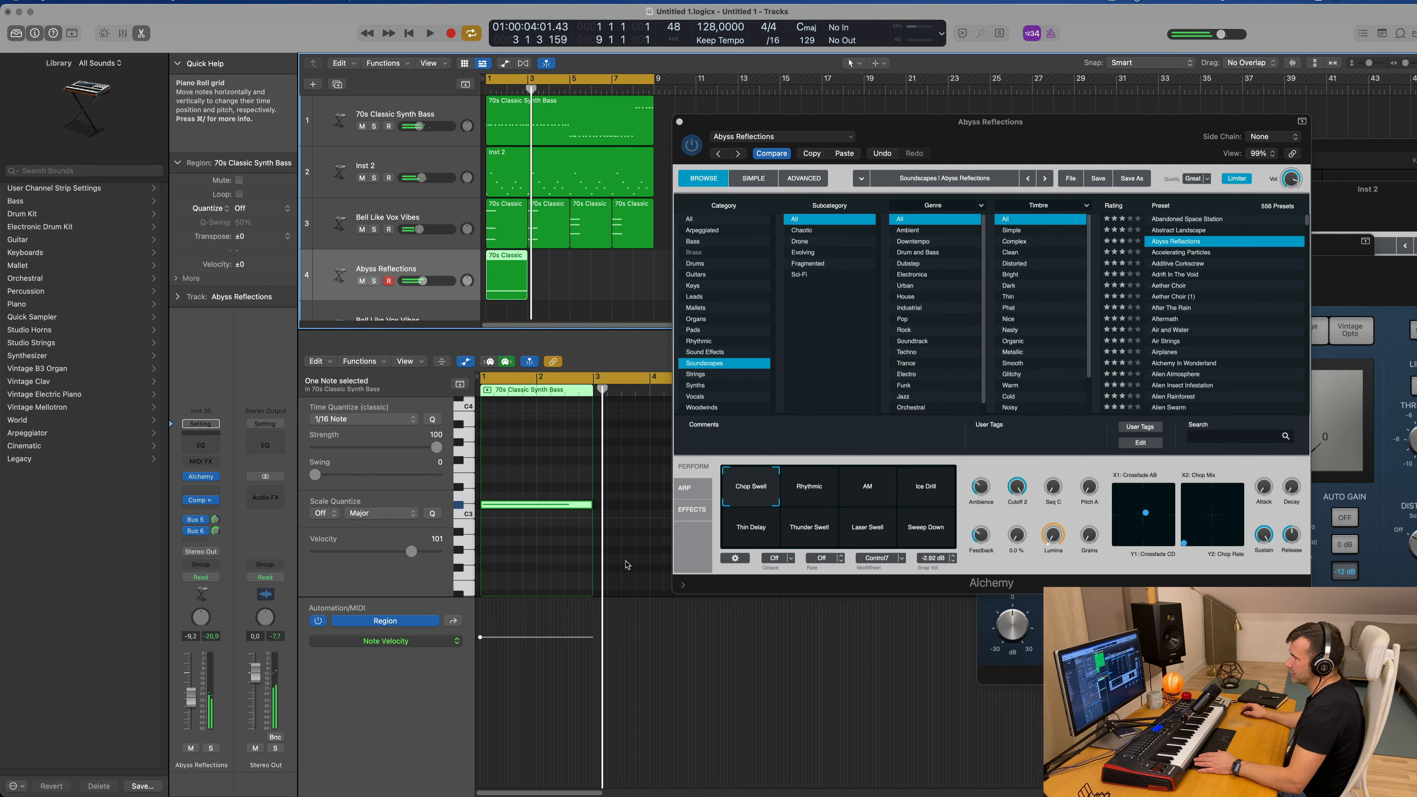
{"action": "key", "text": "space"}
{"action": "mouse_move", "coordinate": [216, 531]}
{"action": "left_mouse_down"}
{"action": "mouse_move", "coordinate": [216, 566]}
{"action": "mouse_move", "coordinate": [216, 536]}
{"action": "left_mouse_up"}
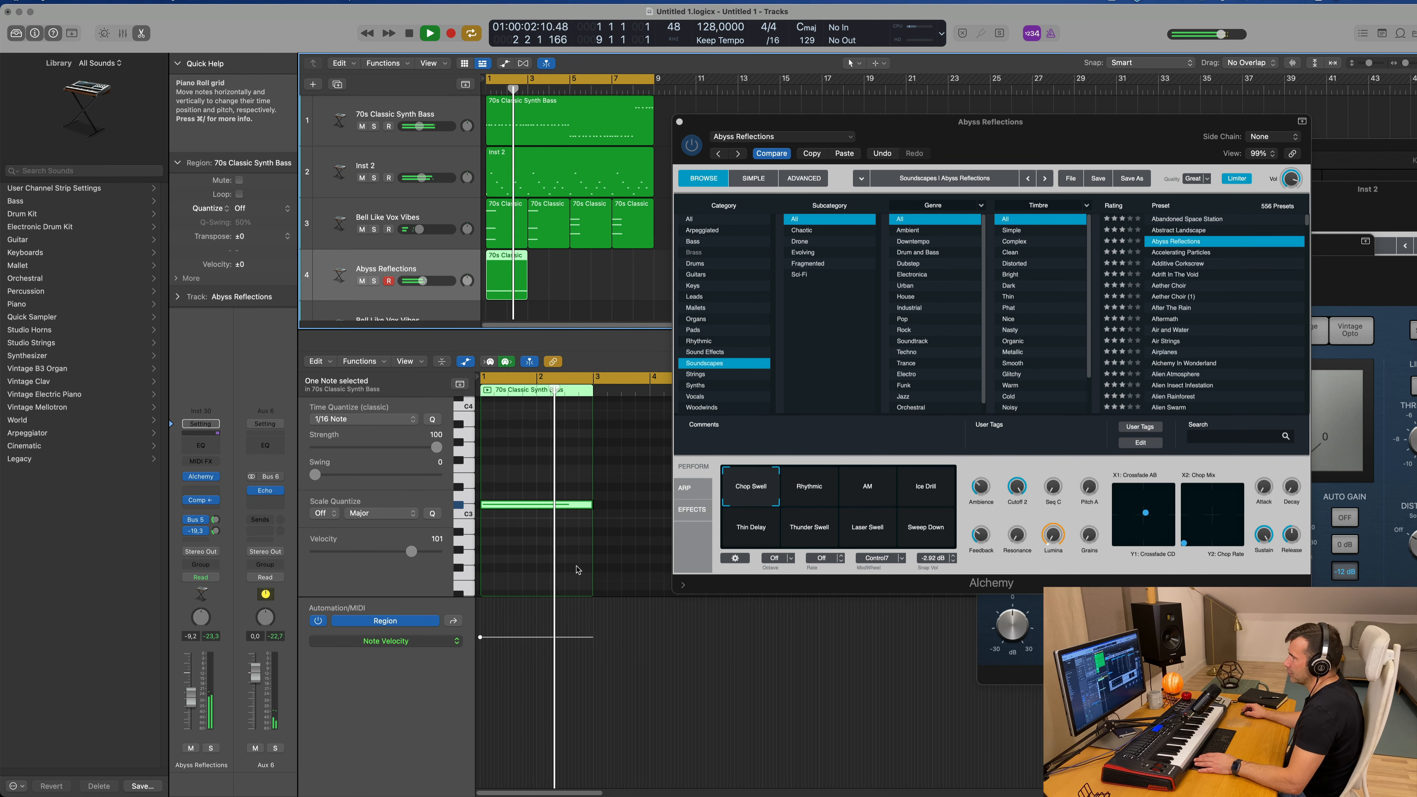
Step: Audition the Abyss Reflections performance snapshots Rhythmic, AM and Ice Drill during playback
{"action": "left_click", "coordinate": [822, 492]}
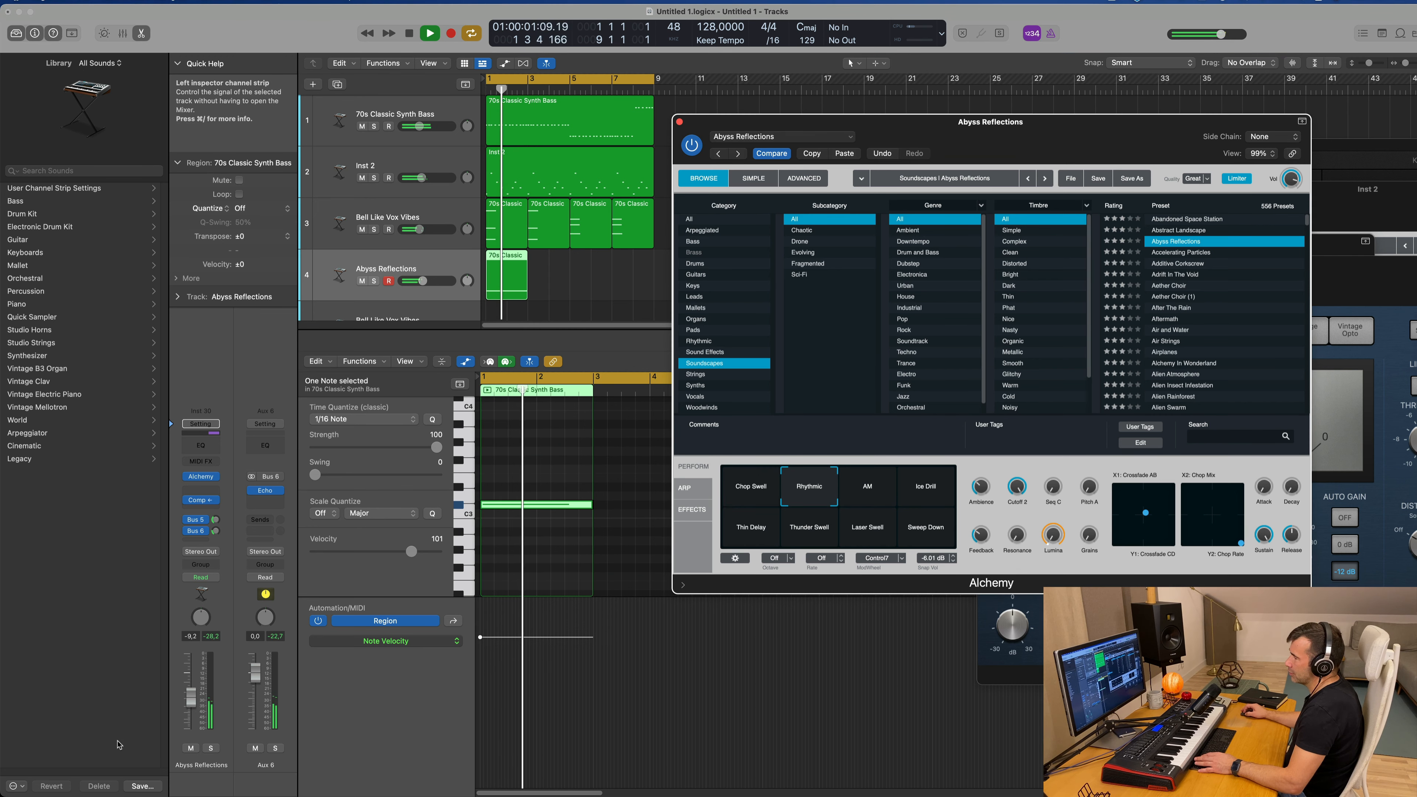
{"action": "left_click", "coordinate": [887, 485]}
{"action": "left_click", "coordinate": [926, 490]}
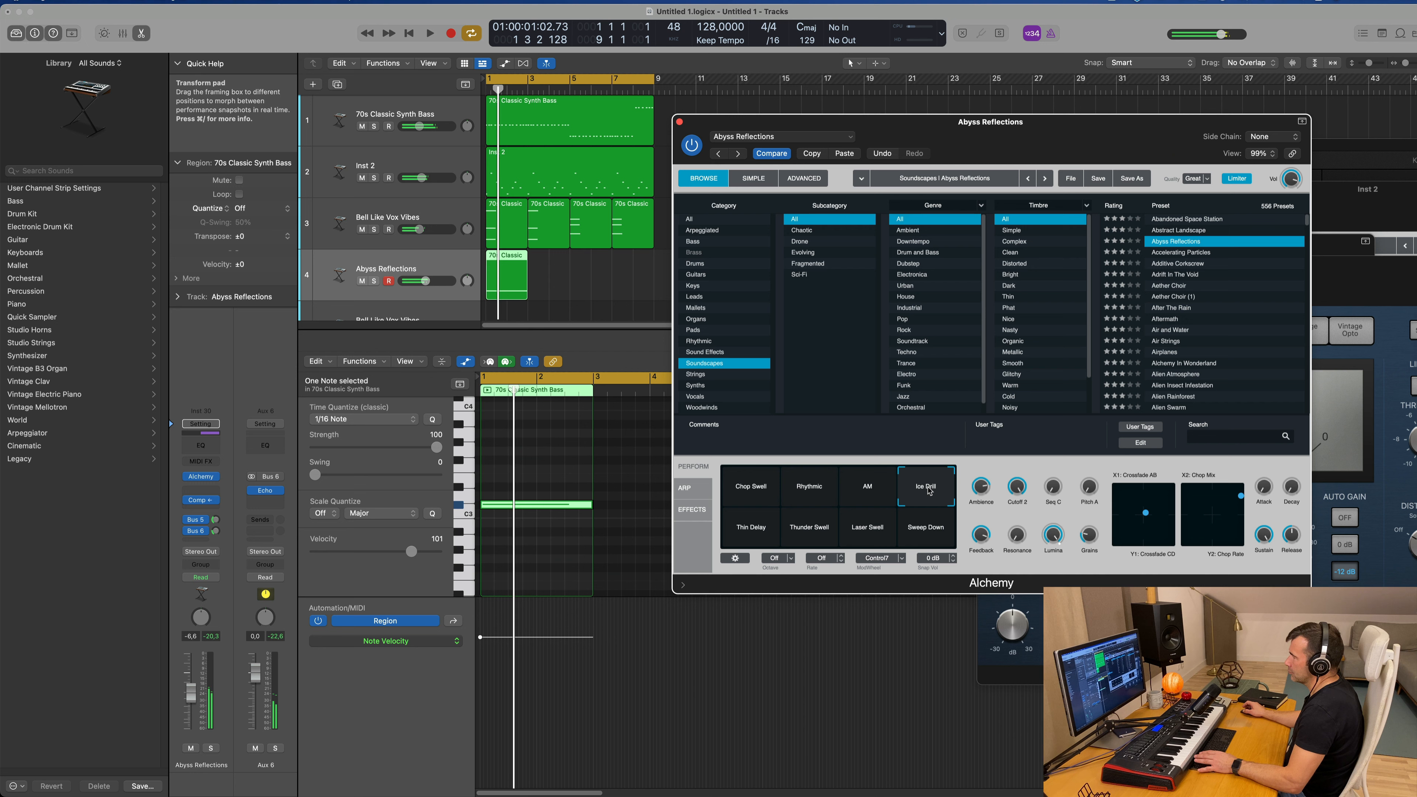
Step: Load the Soundscapes preset Accelerating Particles and lower the track's volume to -20.5 dB
{"action": "left_click", "coordinate": [1181, 254]}
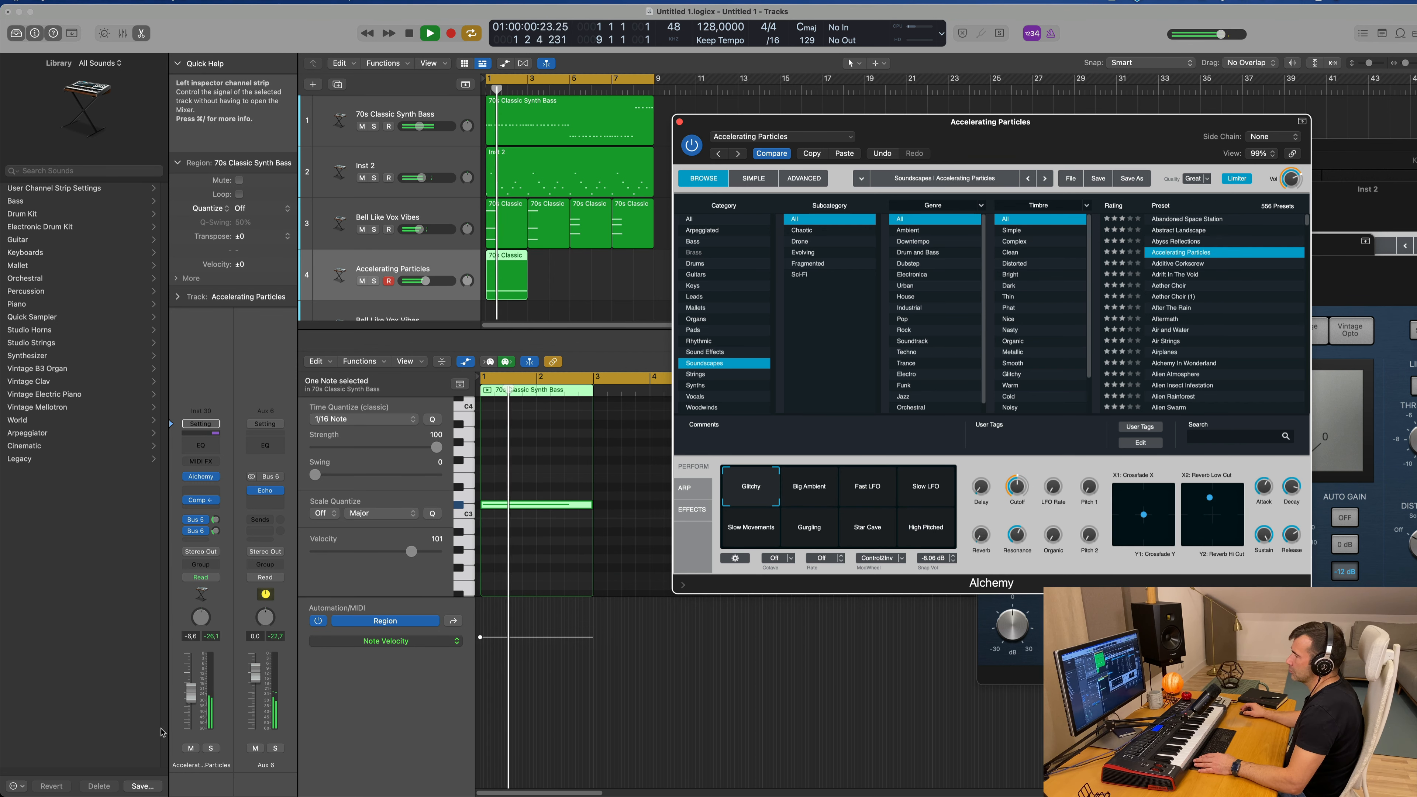
{"action": "left_click_drag", "start_coordinate": [191, 703], "coordinate": [191, 706]}
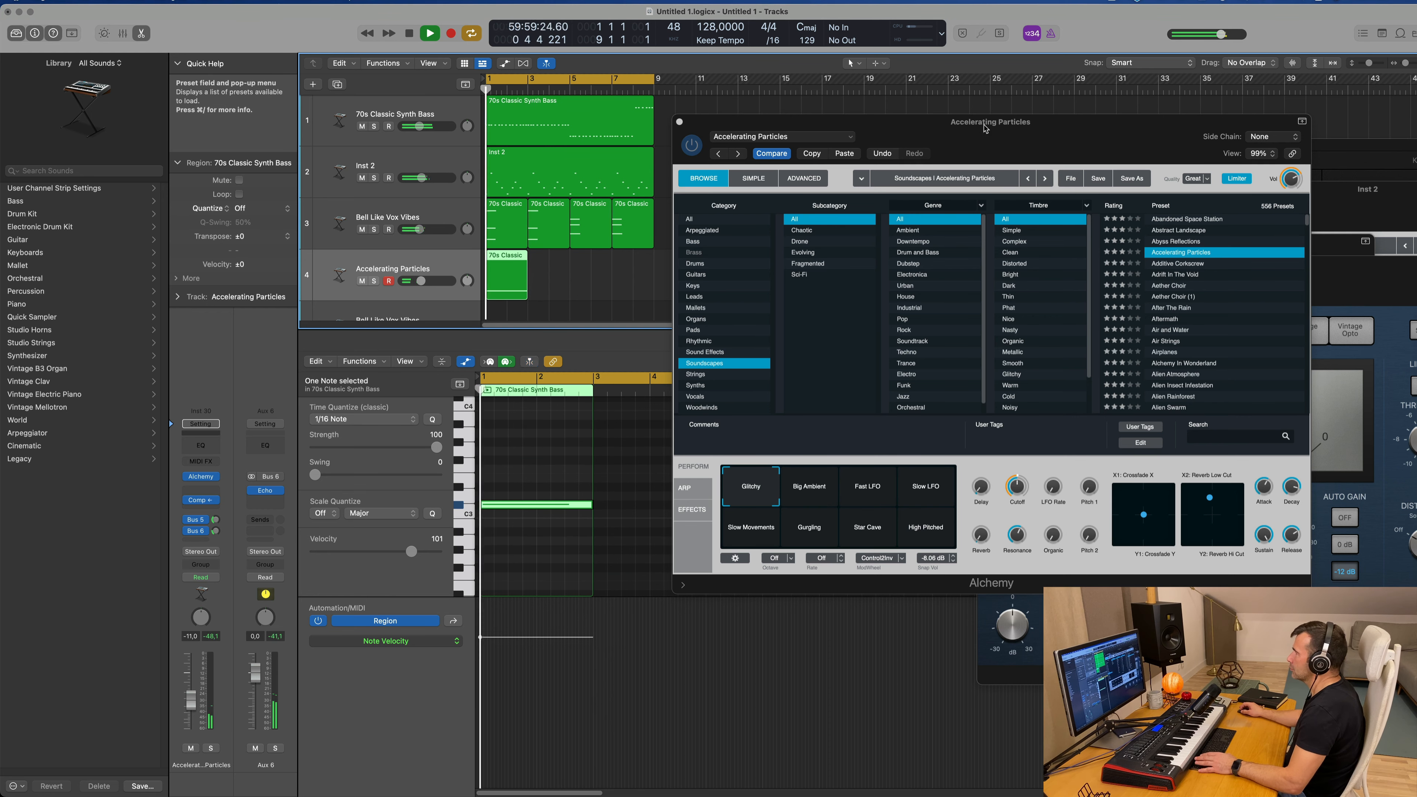
{"action": "left_click_drag", "start_coordinate": [985, 129], "coordinate": [1365, 155]}
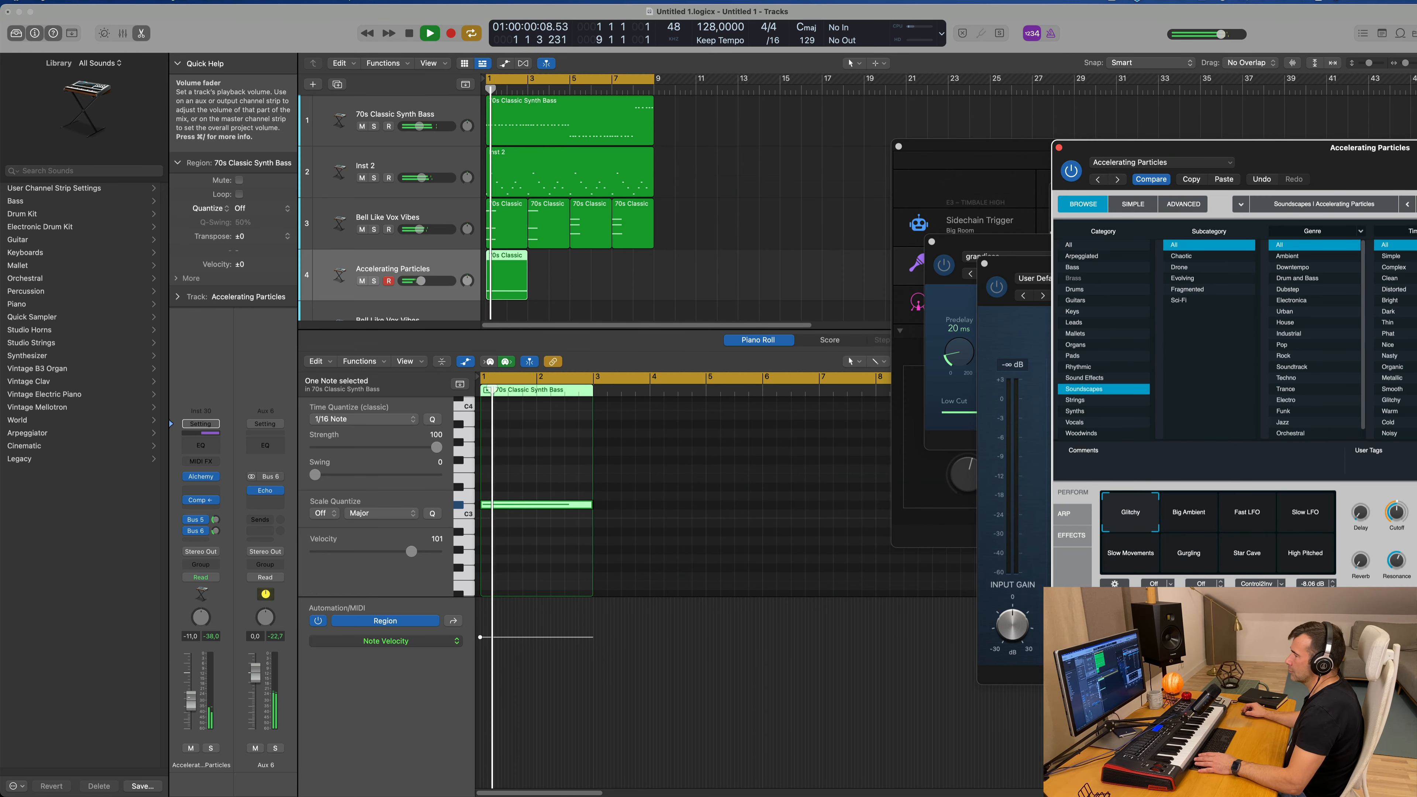
{"action": "left_click_drag", "start_coordinate": [192, 700], "coordinate": [191, 704]}
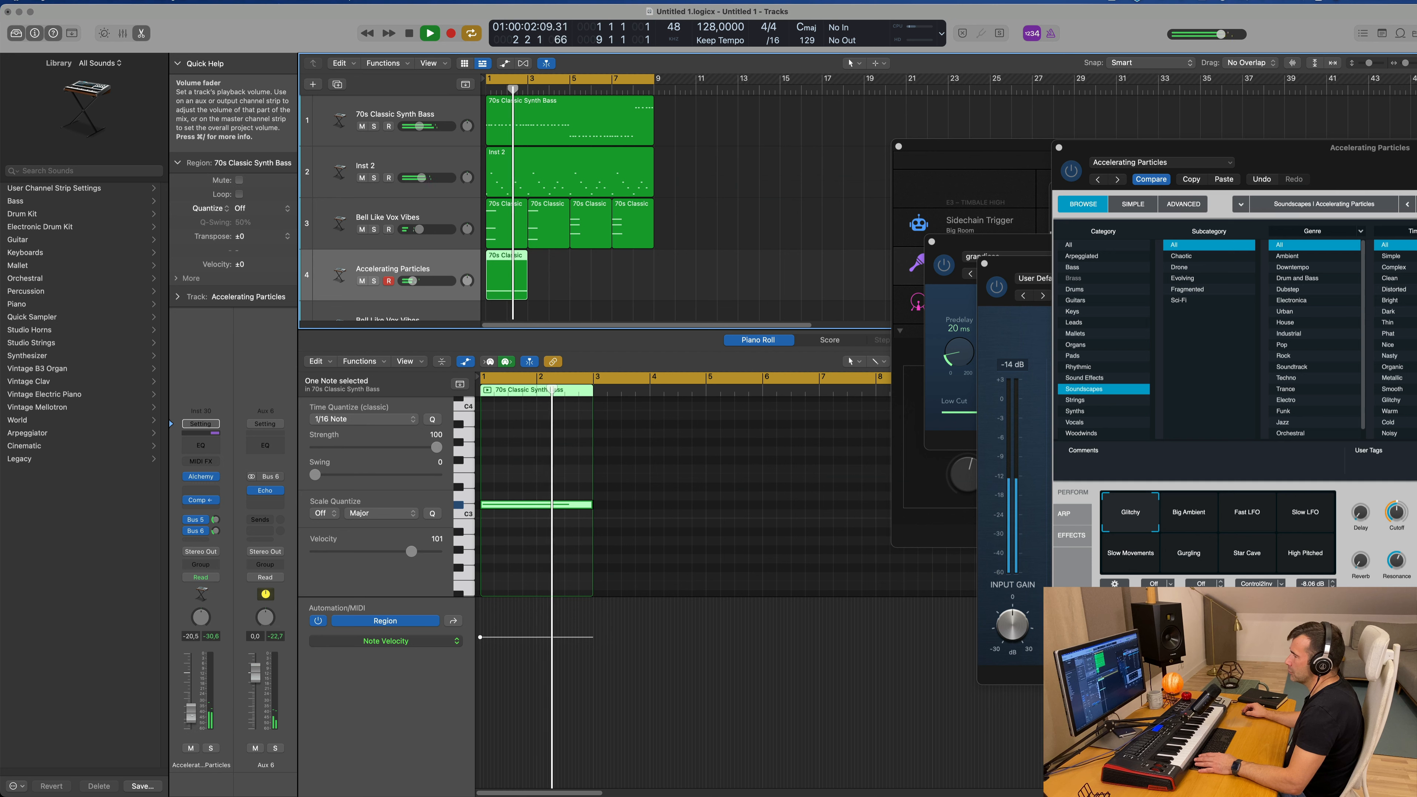
Step: Switch Accelerating Particles to the Big Ambient snapshot and set the track's volume to -17 dB
{"action": "key", "text": "space"}
{"action": "left_click", "coordinate": [1192, 515]}
{"action": "key", "text": "space"}
{"action": "key", "text": "space"}
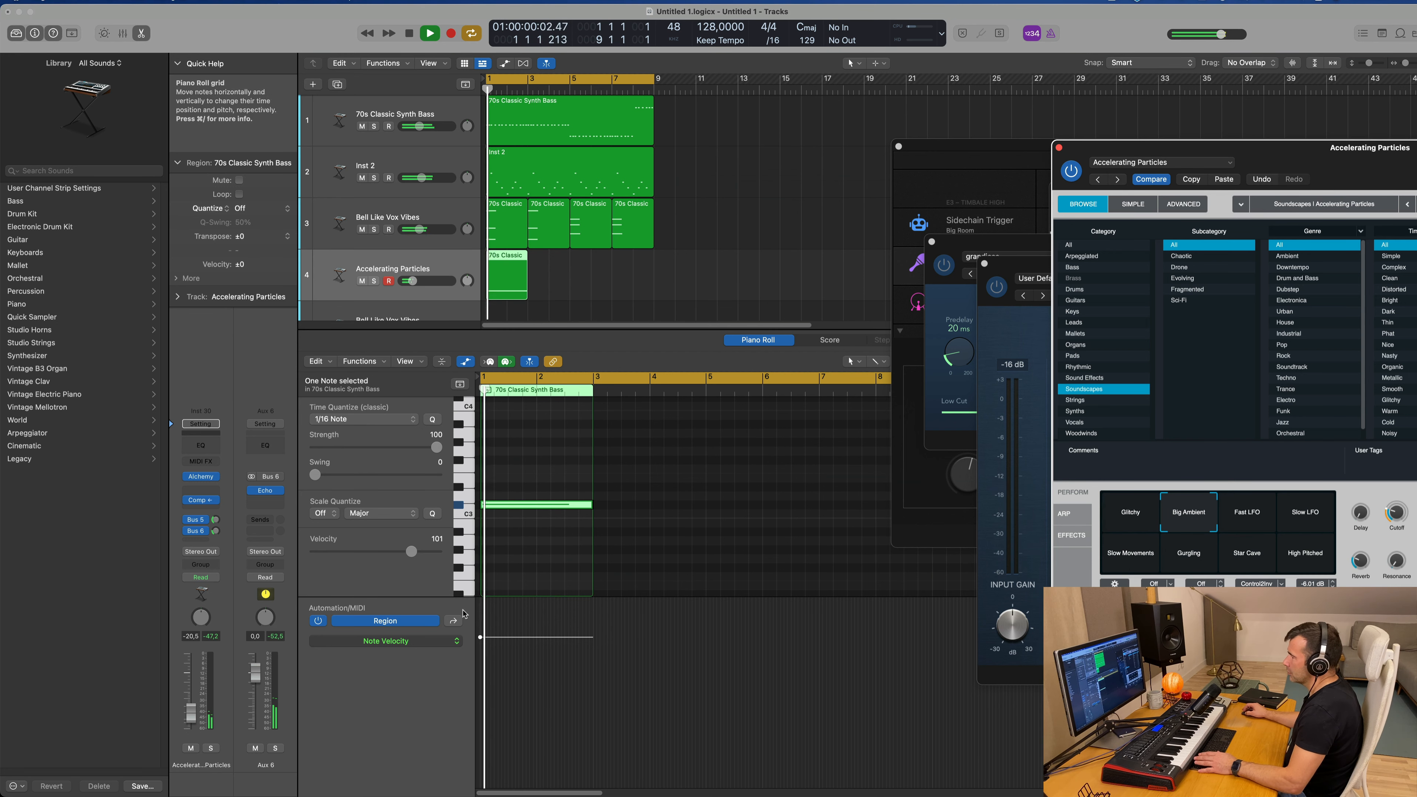
{"action": "left_click", "coordinate": [191, 709]}
Step: Repeat the two-bar Accelerating Particles region until it fills all eight bars
{"action": "left_click_drag", "start_coordinate": [1357, 142], "coordinate": [1352, 92]}
{"action": "left_click", "coordinate": [1183, 109]}
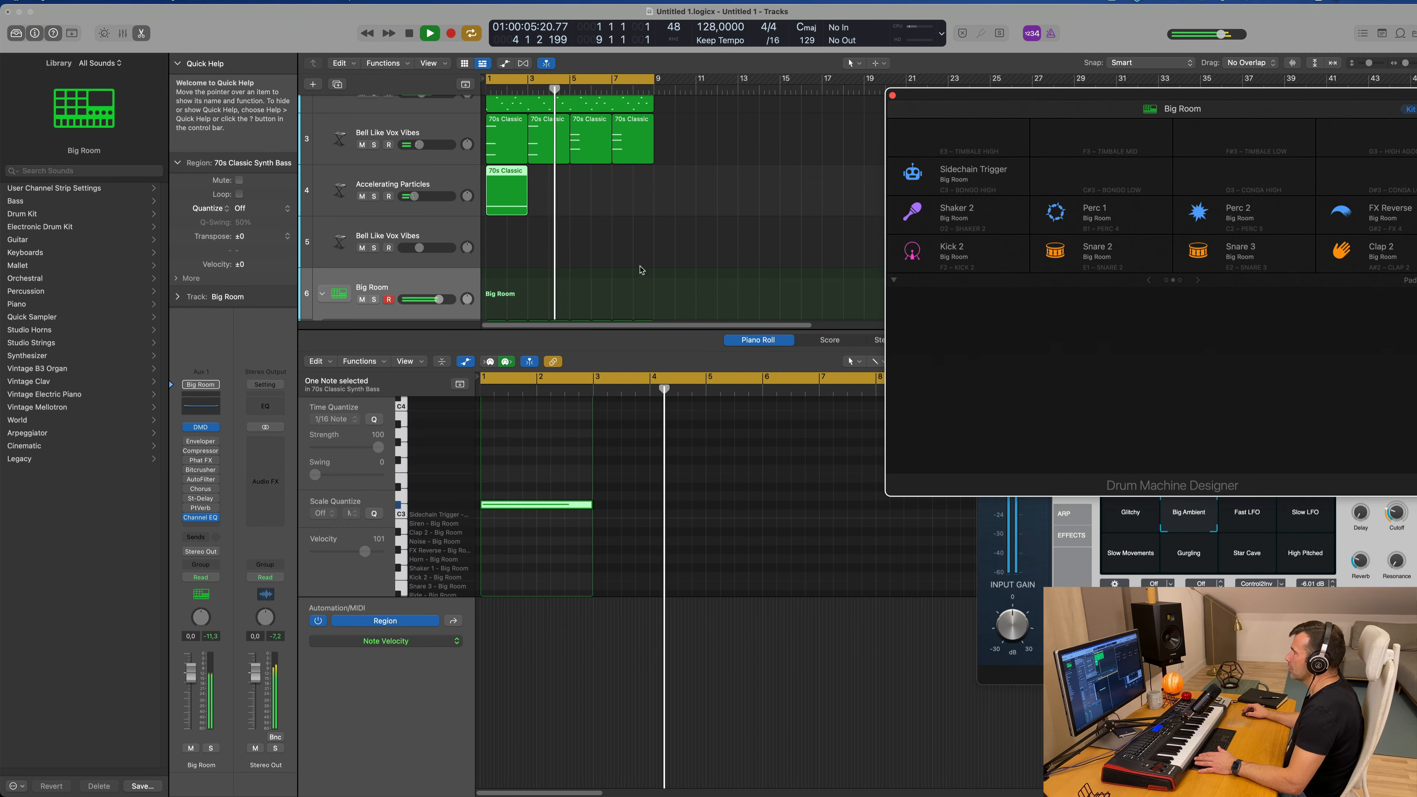
{"action": "left_click", "coordinate": [642, 270]}
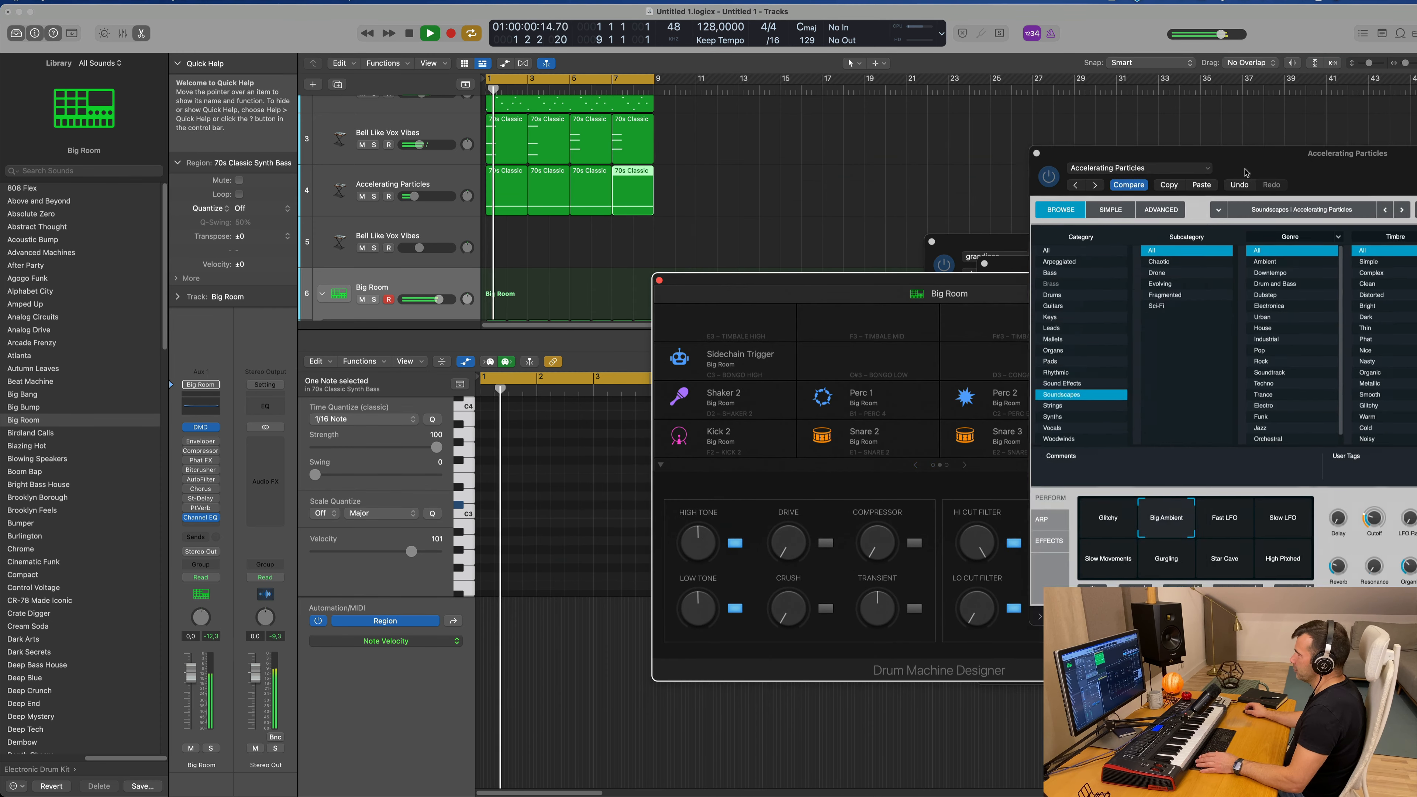
Step: Rearrange the Alchemy and Drum Machine Designer windows so they stay clear of the track regions
{"action": "left_click_drag", "start_coordinate": [1246, 172], "coordinate": [1075, 215]}
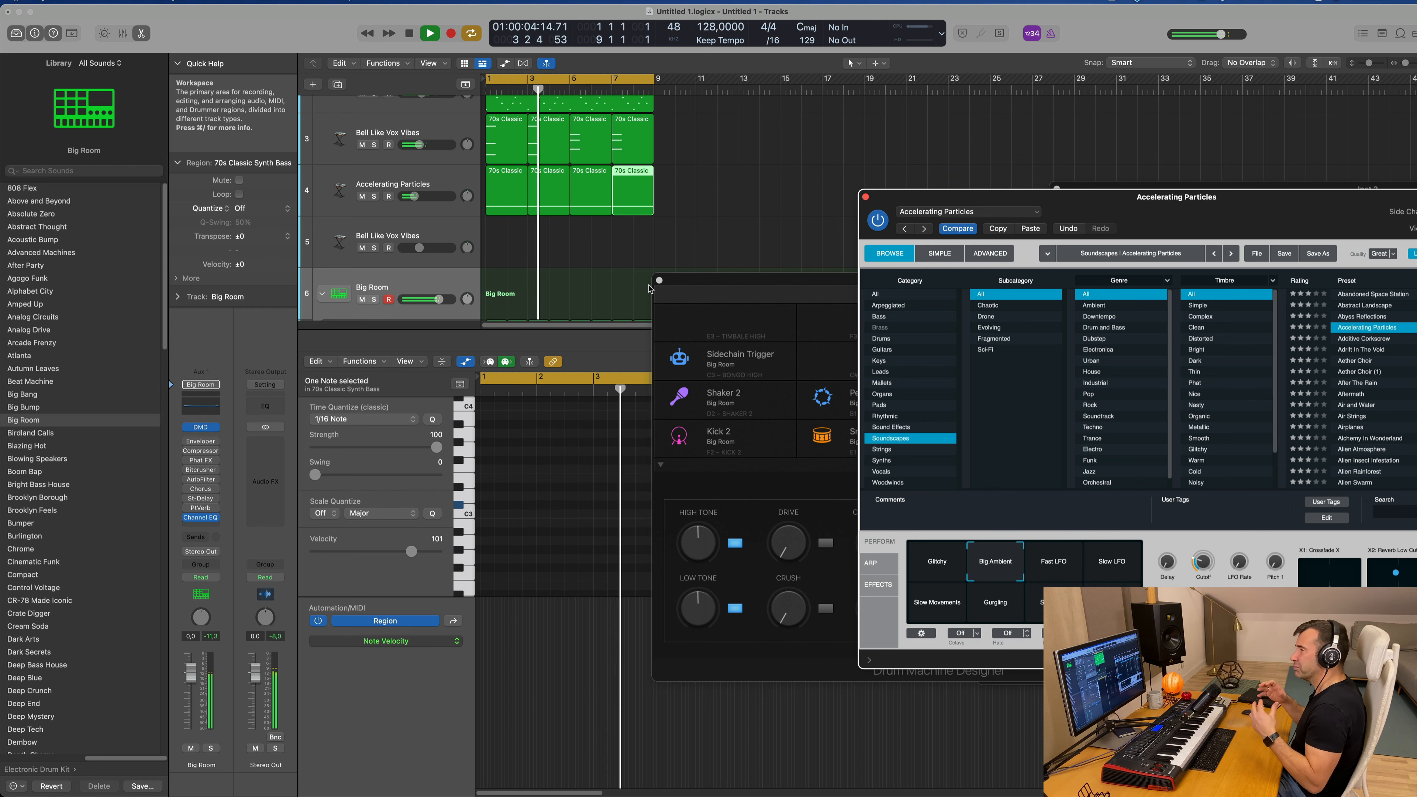
{"action": "left_click_drag", "start_coordinate": [1140, 196], "coordinate": [1012, 348]}
{"action": "left_click_drag", "start_coordinate": [928, 283], "coordinate": [1088, 123]}
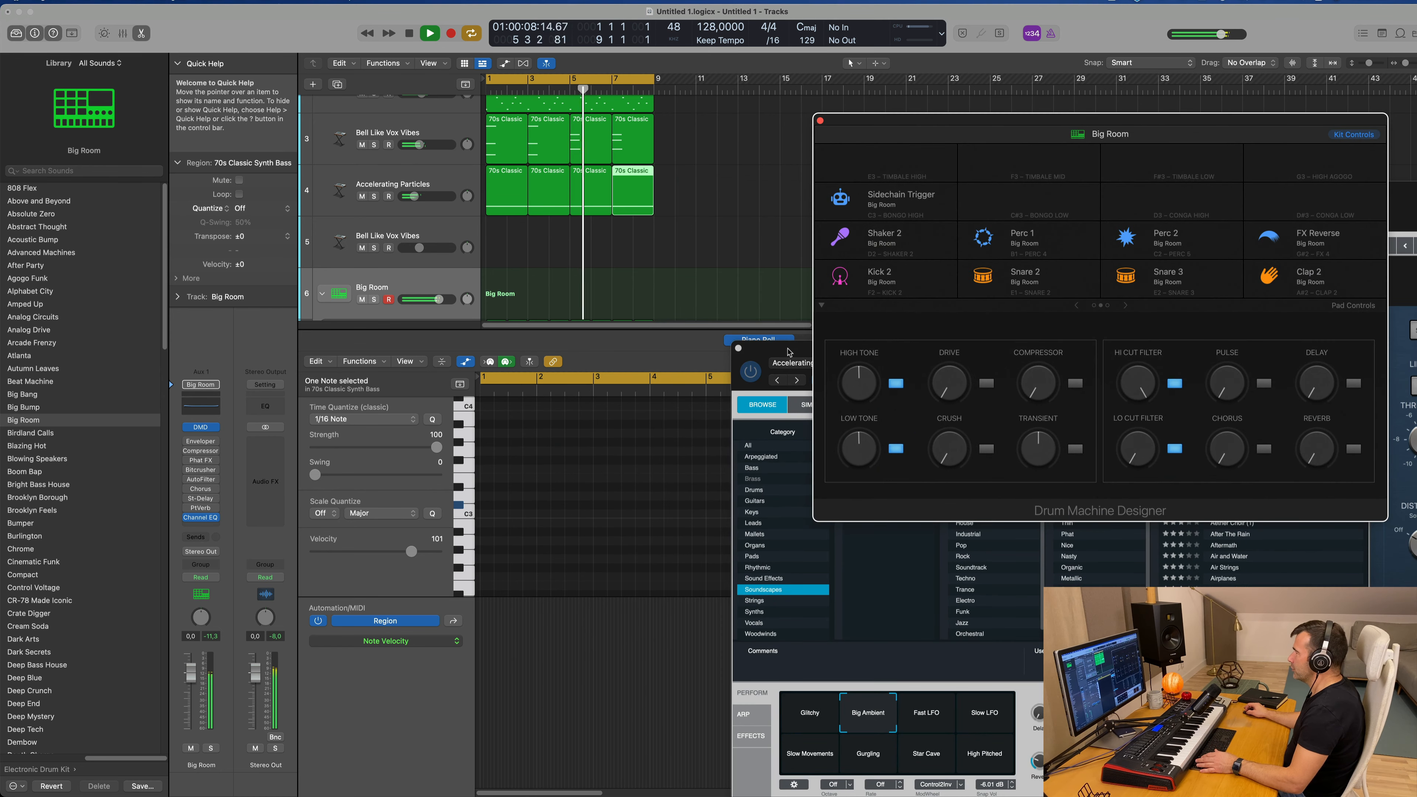
{"action": "left_click_drag", "start_coordinate": [790, 352], "coordinate": [836, 188]}
{"action": "left_click_drag", "start_coordinate": [1050, 119], "coordinate": [1059, 94]}
{"action": "left_click_drag", "start_coordinate": [804, 189], "coordinate": [718, 209]}
Step: Select the Accelerating Particles track, play the arrangement and lower the track's volume to -18 dB
{"action": "key", "text": "space"}
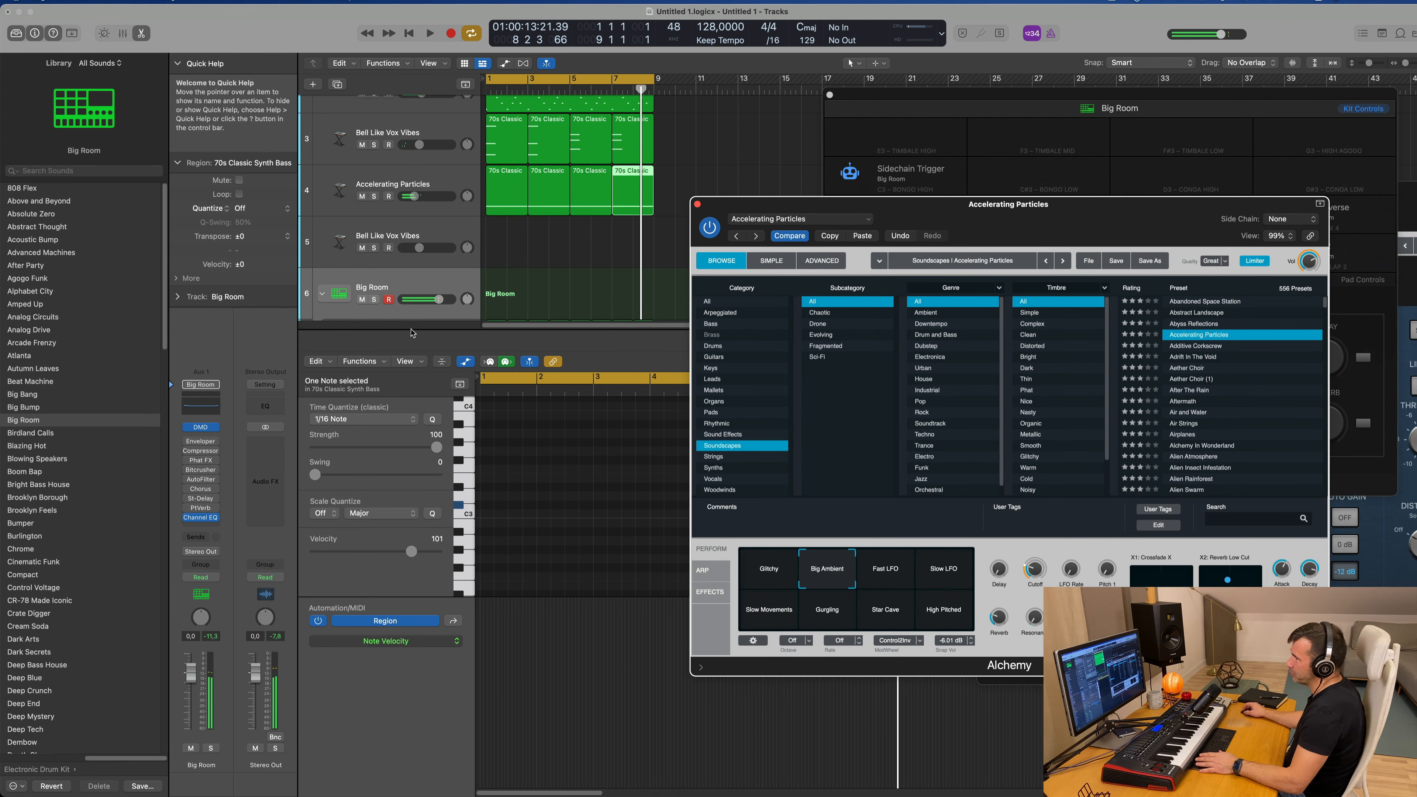
{"action": "left_click", "coordinate": [438, 188]}
{"action": "key", "text": "space"}
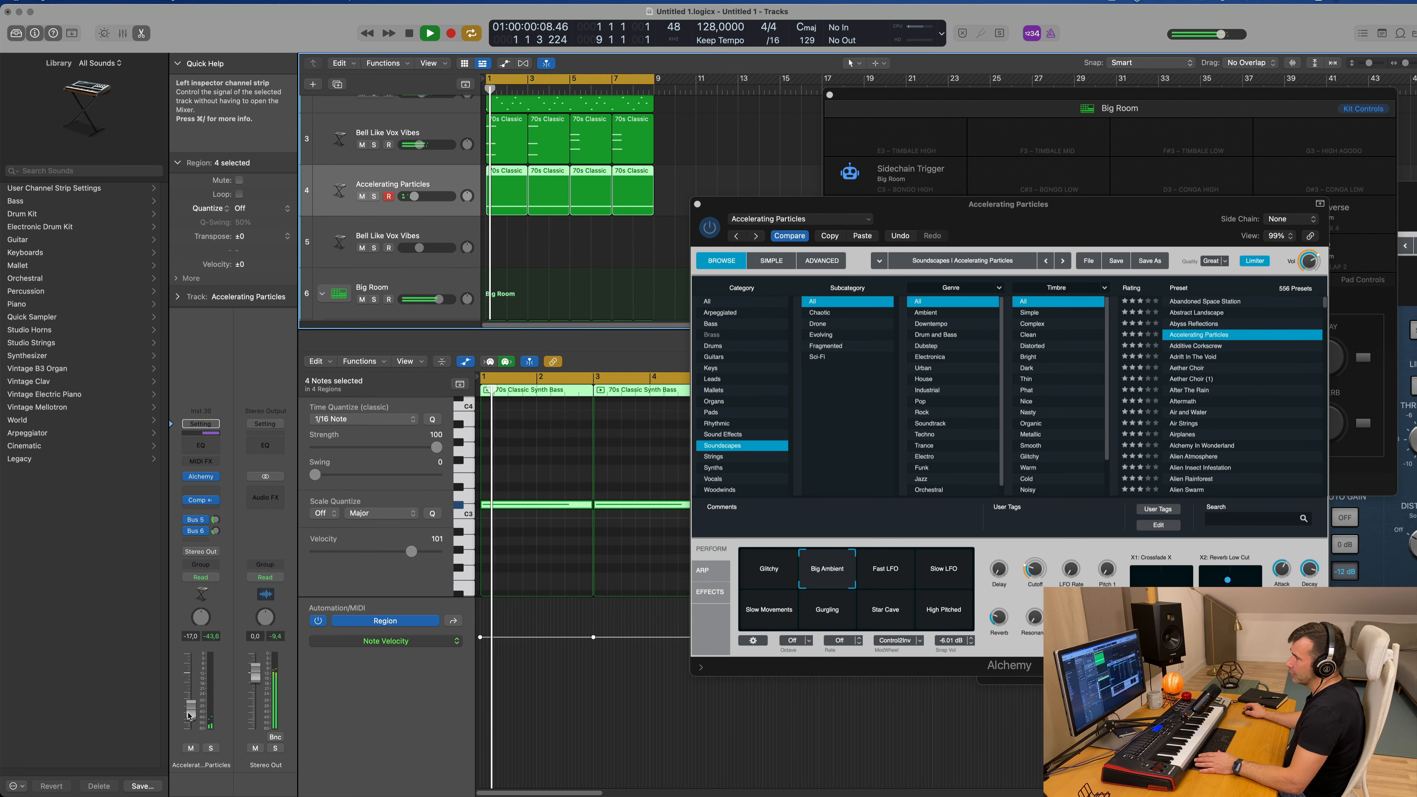
{"action": "left_click_drag", "start_coordinate": [1099, 218], "coordinate": [968, 304]}
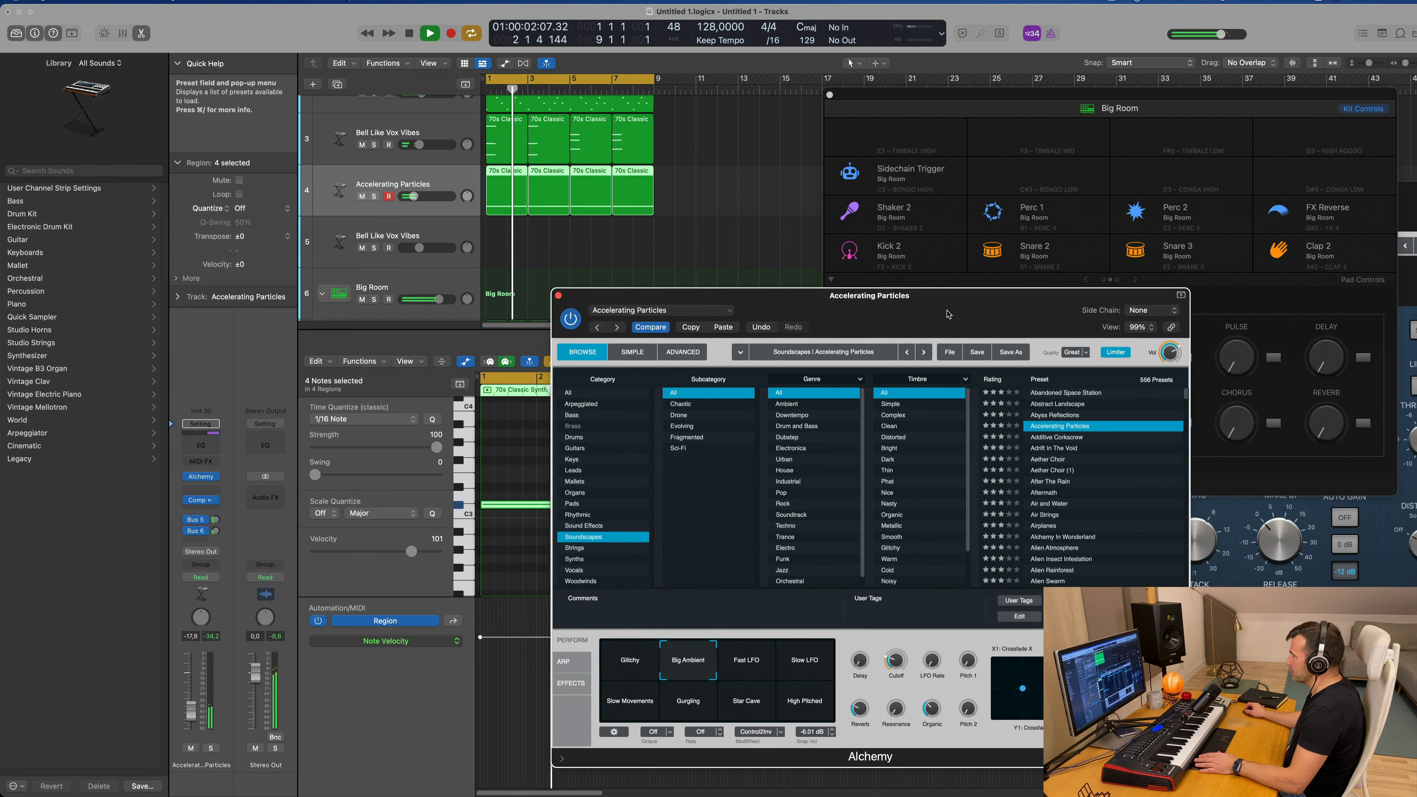
{"action": "left_click", "coordinate": [190, 718]}
{"action": "mouse_move", "coordinate": [952, 313]}
{"action": "left_mouse_down"}
{"action": "mouse_move", "coordinate": [931, 311]}
{"action": "mouse_move", "coordinate": [953, 310]}
{"action": "left_mouse_up"}
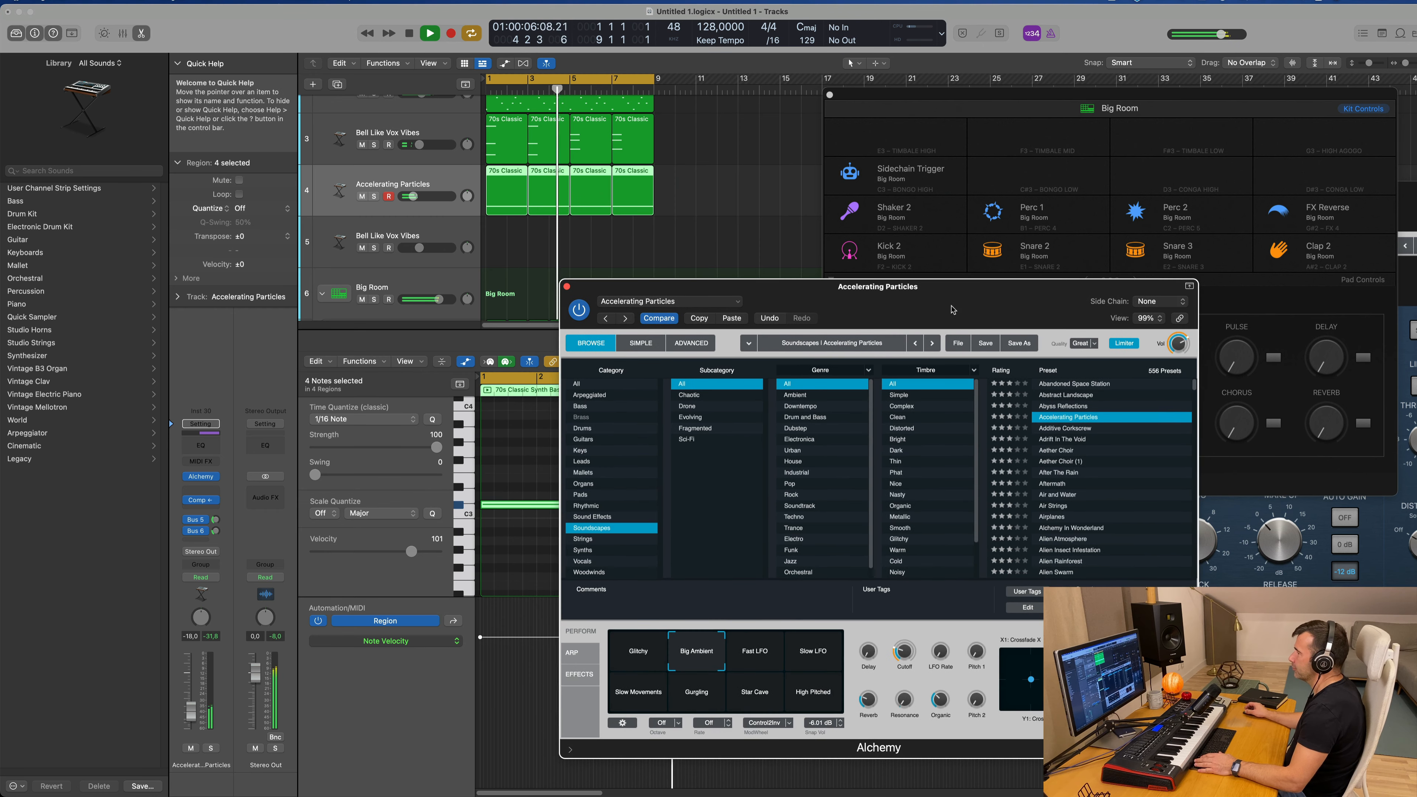
Step: Close the Alchemy and Drum Machine Designer windows
{"action": "left_click", "coordinate": [566, 290]}
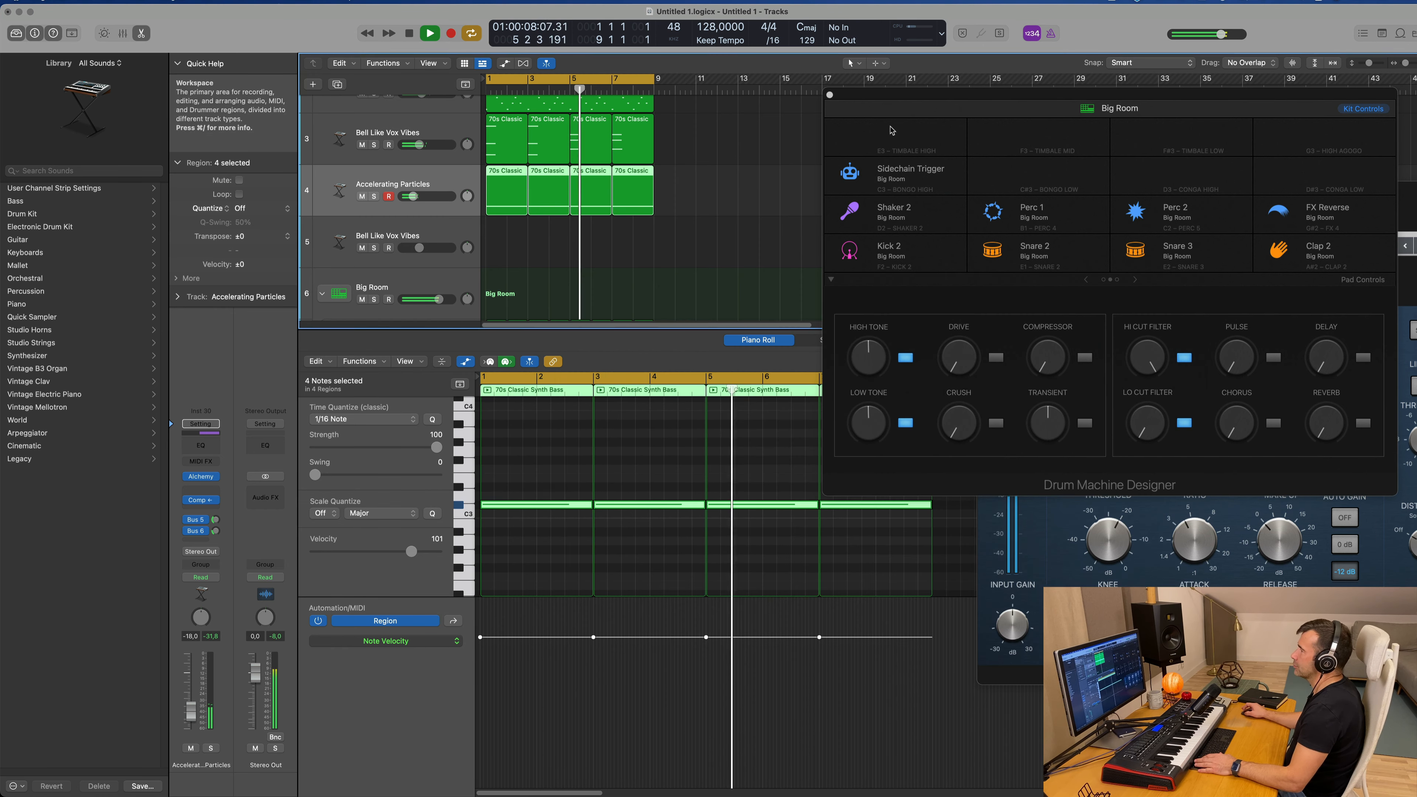
{"action": "left_click_drag", "start_coordinate": [830, 100], "coordinate": [642, 186]}
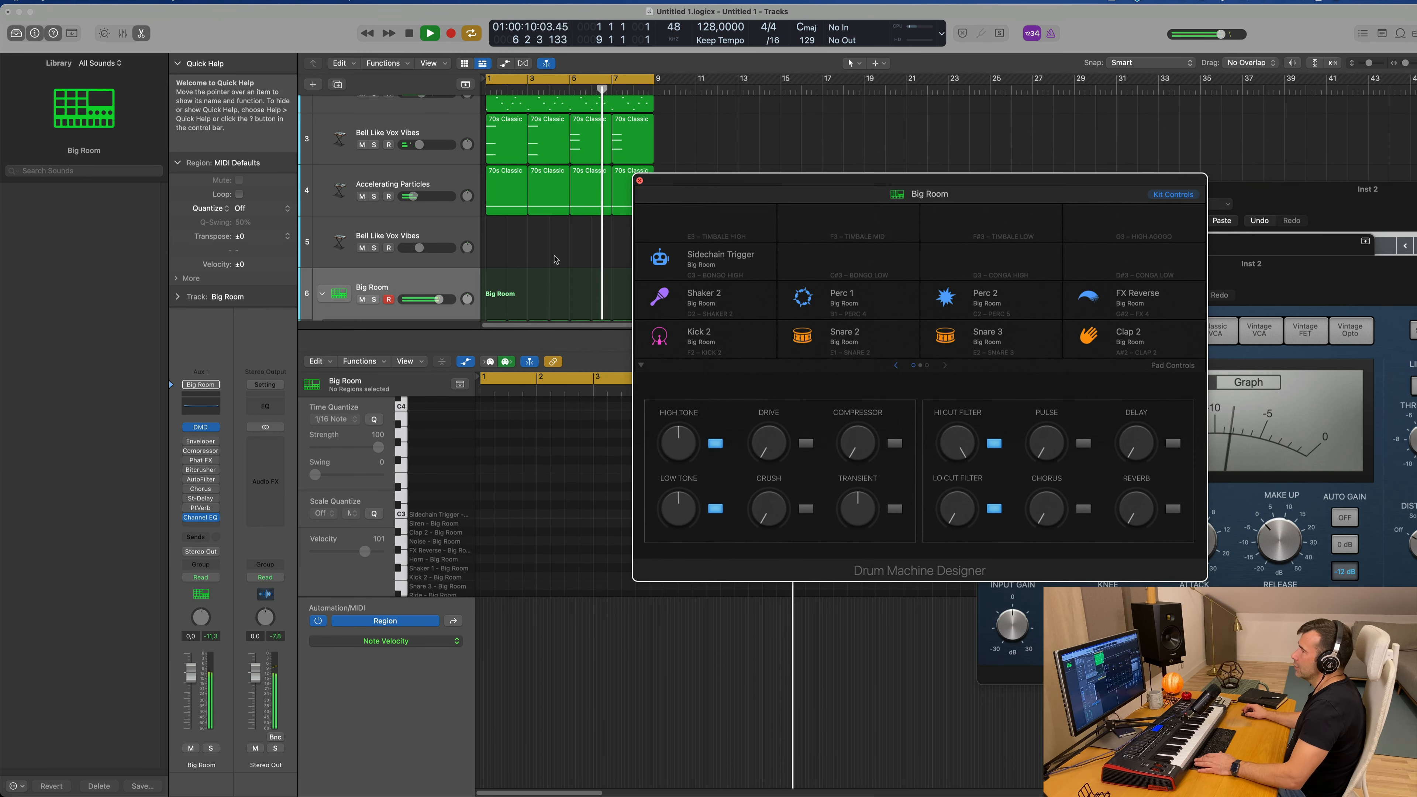
{"action": "left_click", "coordinate": [640, 181]}
Step: Copy the first Shaker 2 region onto the Scoop - Big Room track at bar 1
{"action": "scroll", "coordinate": [561, 229], "scroll_direction": "down", "scroll_amount": 5}
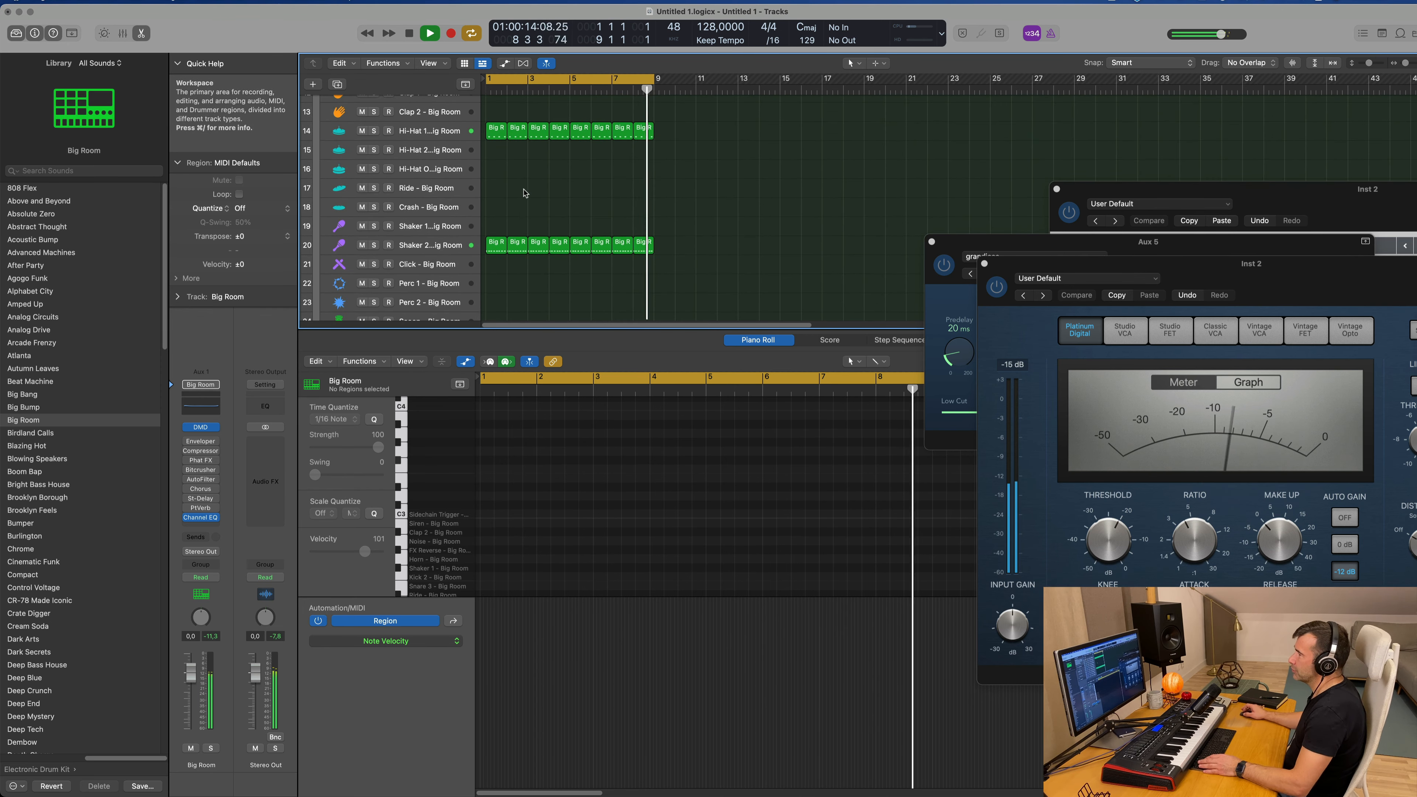
{"action": "scroll", "coordinate": [535, 184], "scroll_direction": "down", "scroll_amount": 5}
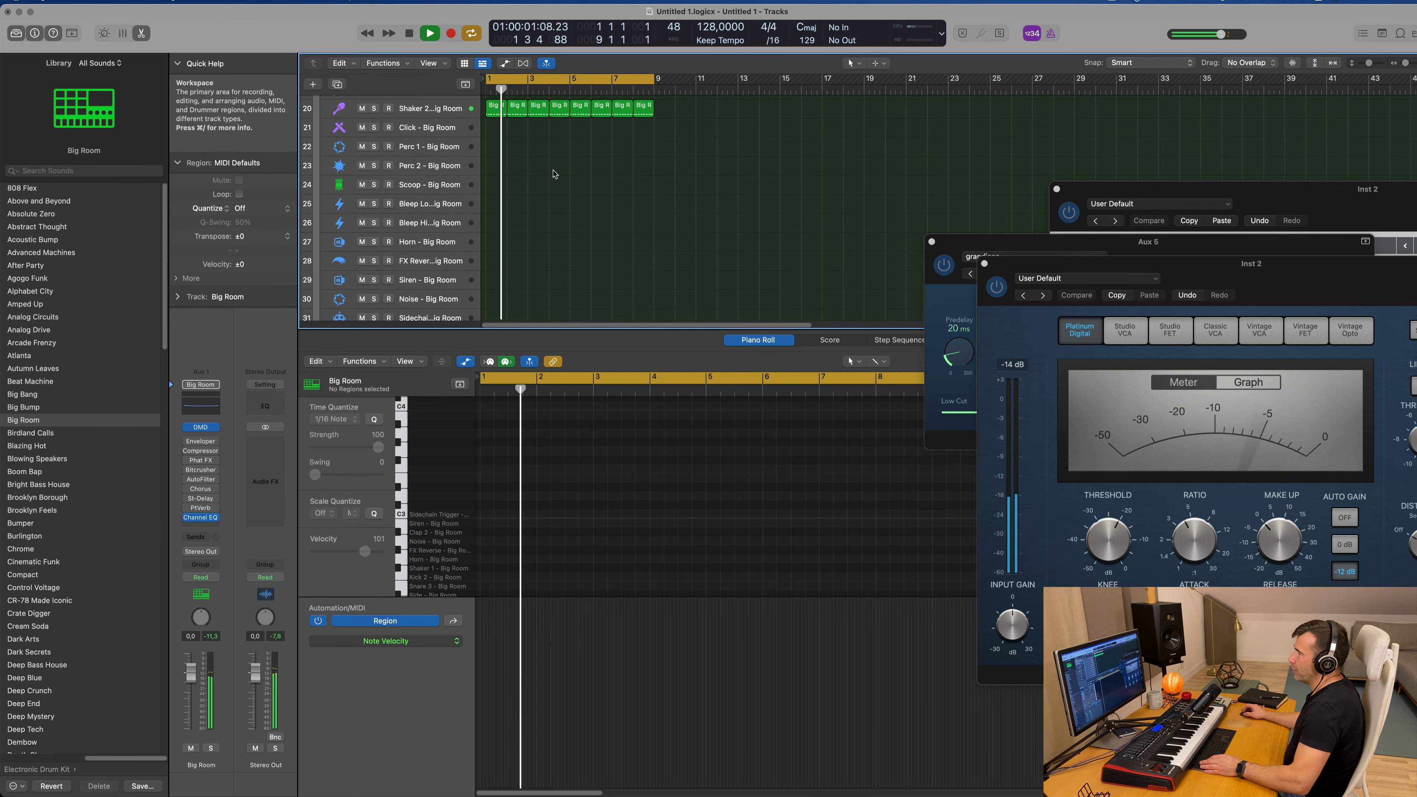
{"action": "left_click", "coordinate": [494, 115]}
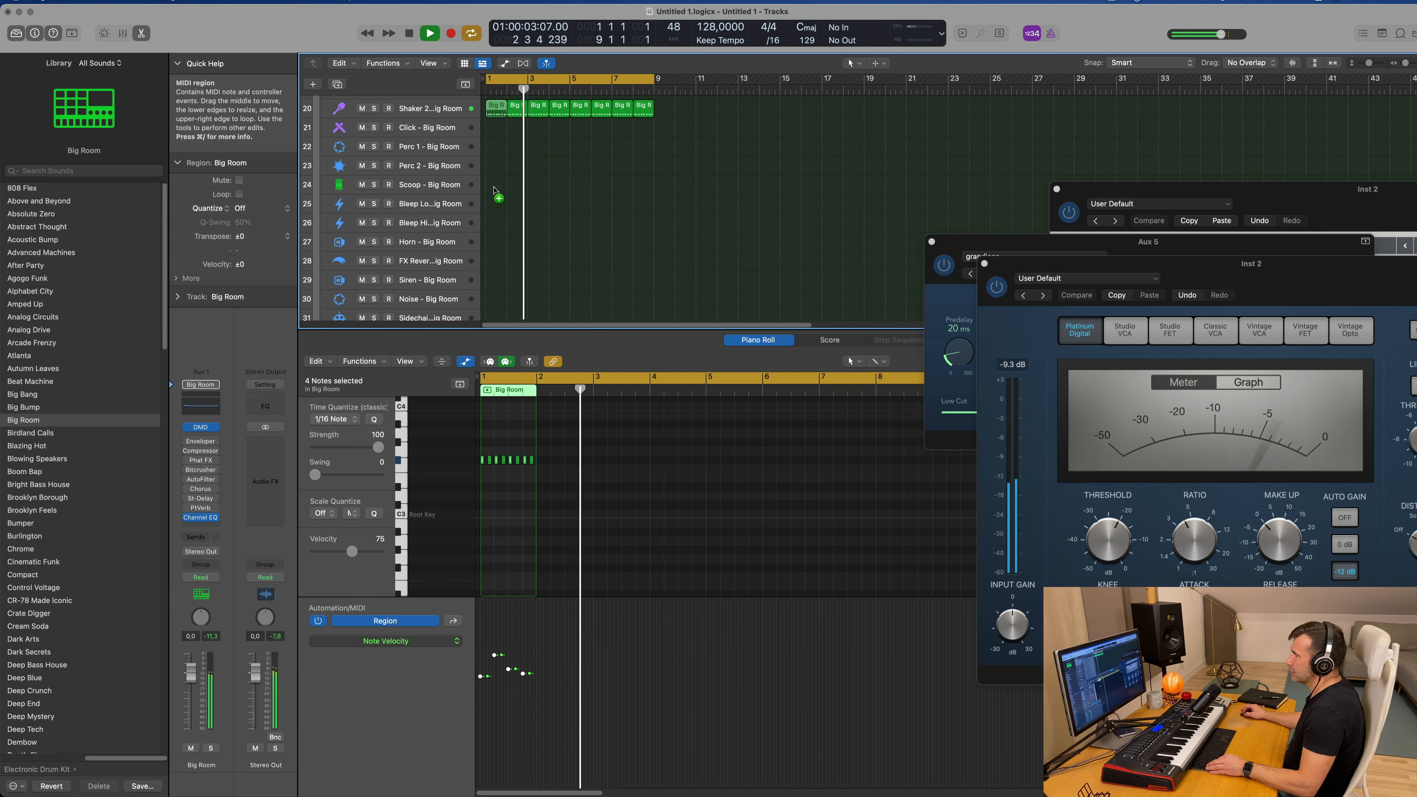
{"action": "left_click_drag", "start_coordinate": [494, 114], "coordinate": [495, 167]}
{"action": "key", "text": "Return"}
Step: Keep only the second, fifth, sixth and eighth notes of the Scoop region and move them two octaves down
{"action": "scroll", "coordinate": [535, 520], "scroll_direction": "up", "scroll_amount": 5}
{"action": "scroll", "coordinate": [534, 519], "scroll_direction": "up", "scroll_amount": 3}
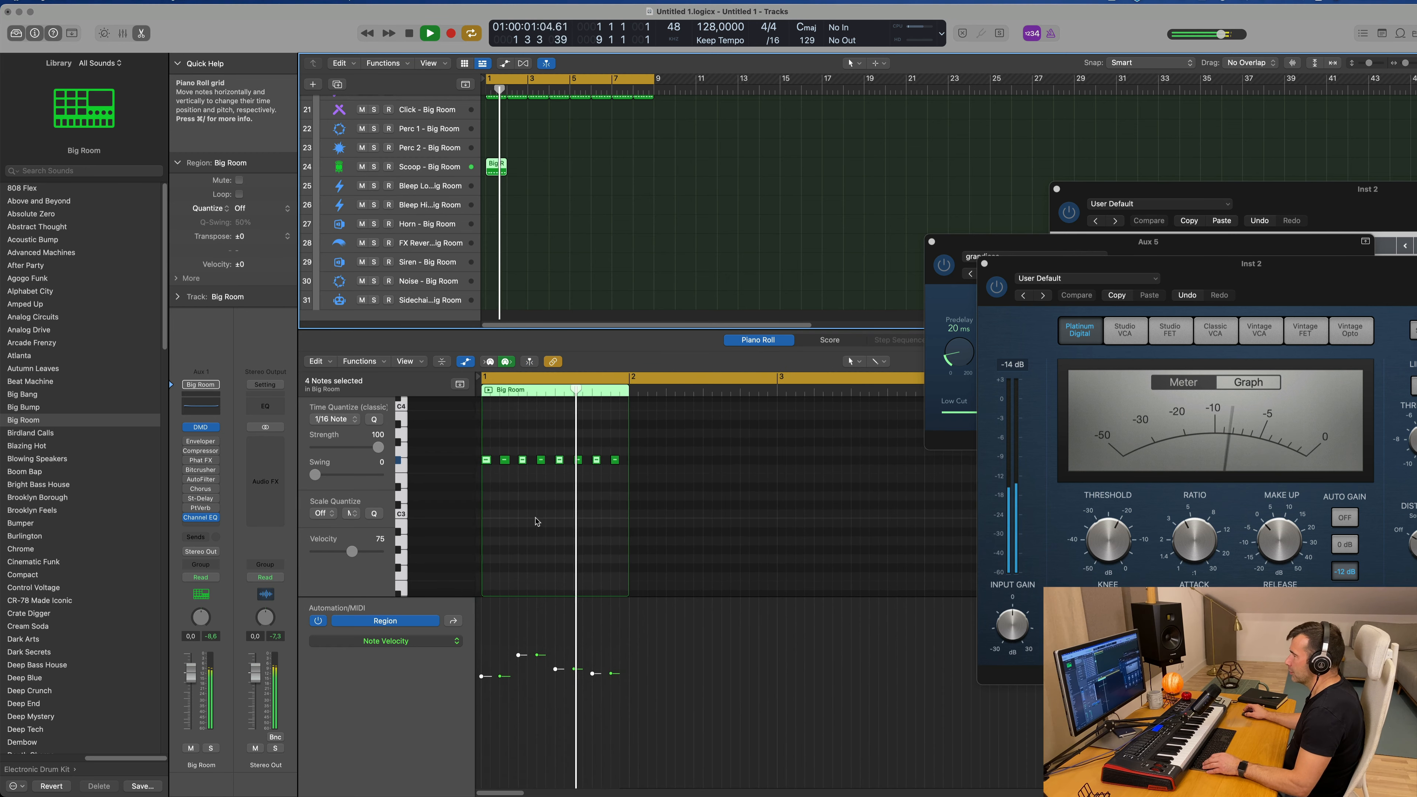
{"action": "key", "text": "space"}
{"action": "left_click_drag", "start_coordinate": [493, 440], "coordinate": [485, 482]}
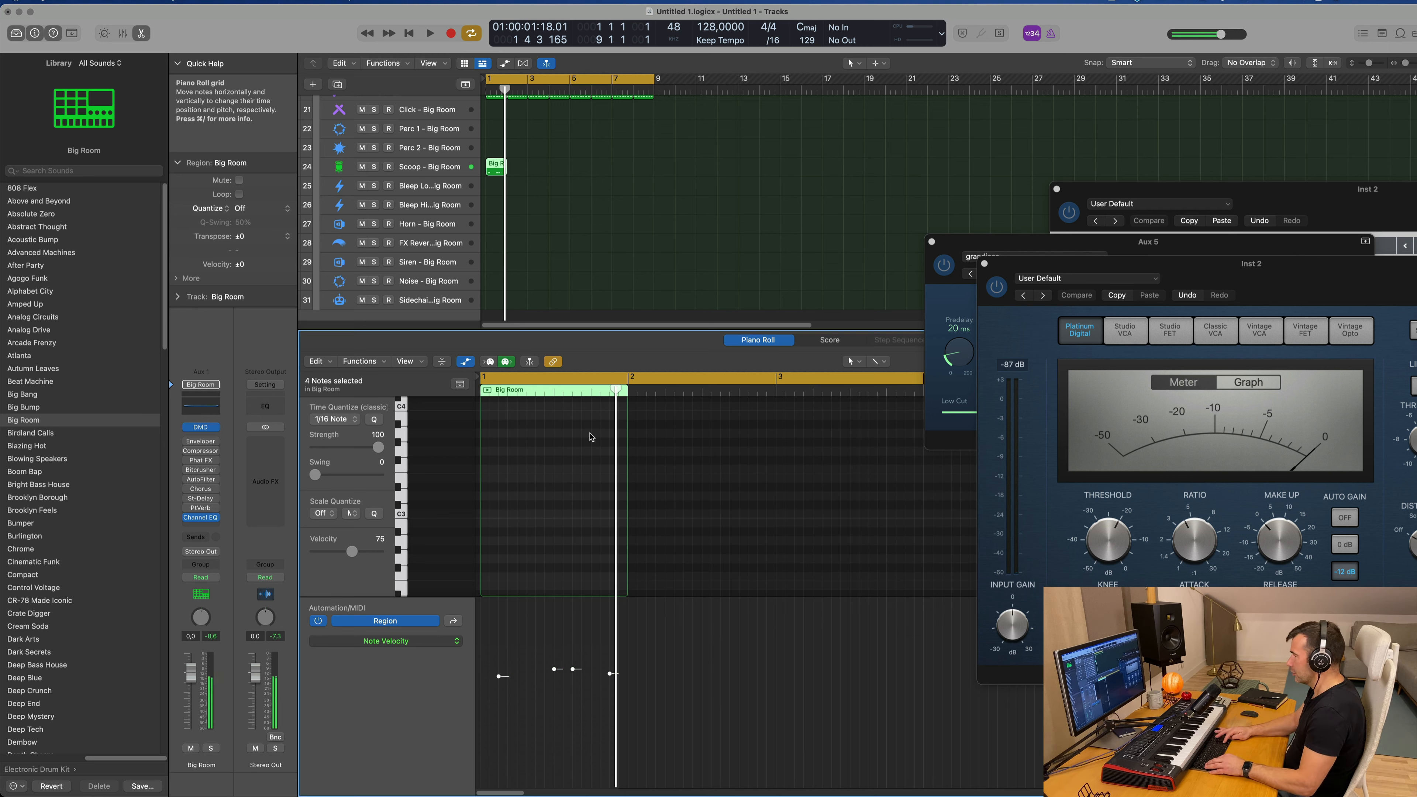
Step: Play back the Scoop pattern, select its track and lower its volume to -3.8 dB
{"action": "key", "text": "space"}
{"action": "scroll", "coordinate": [592, 228], "scroll_direction": "up", "scroll_amount": 3}
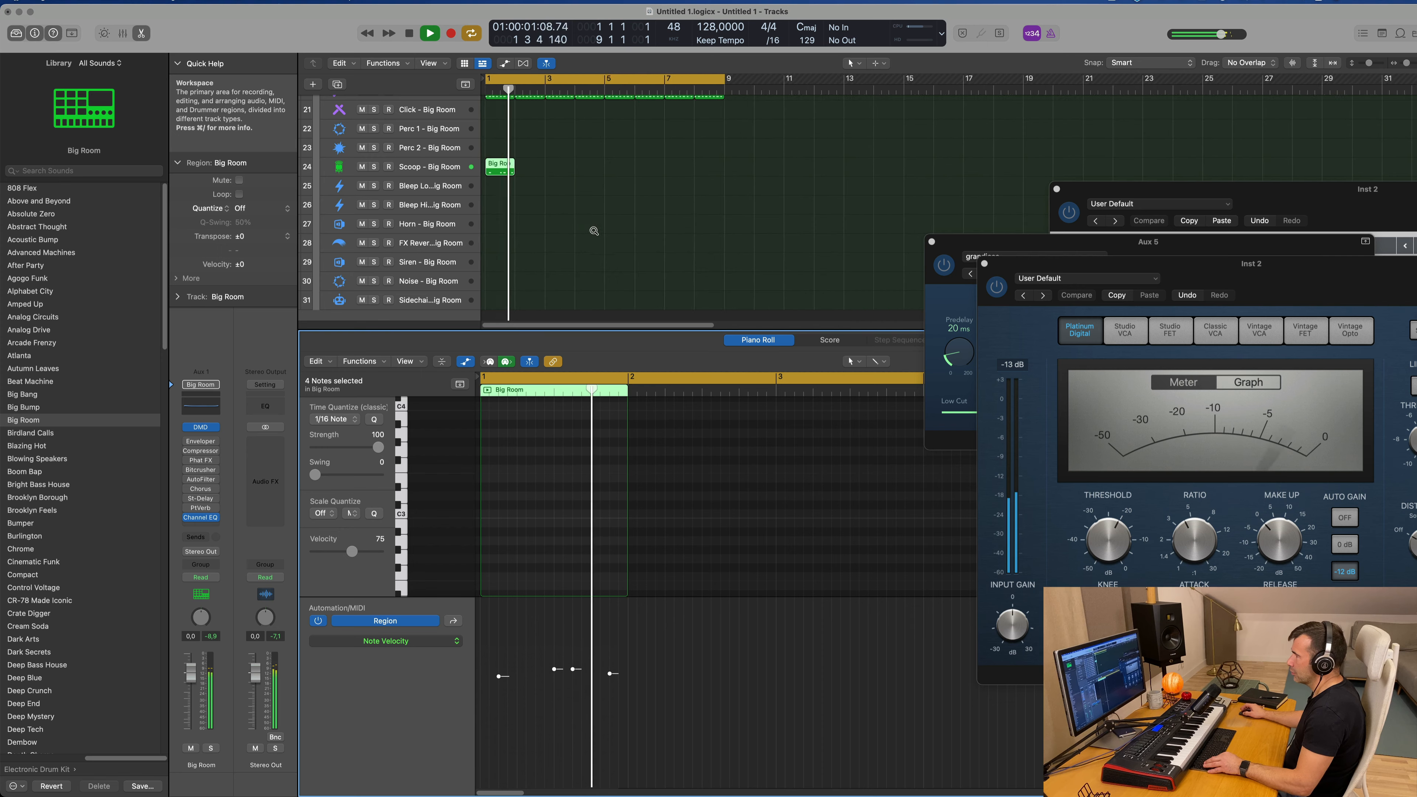
{"action": "key", "text": "space"}
{"action": "key", "text": "space"}
{"action": "left_click", "coordinate": [434, 167]}
{"action": "key", "text": "space"}
{"action": "key", "text": "space"}
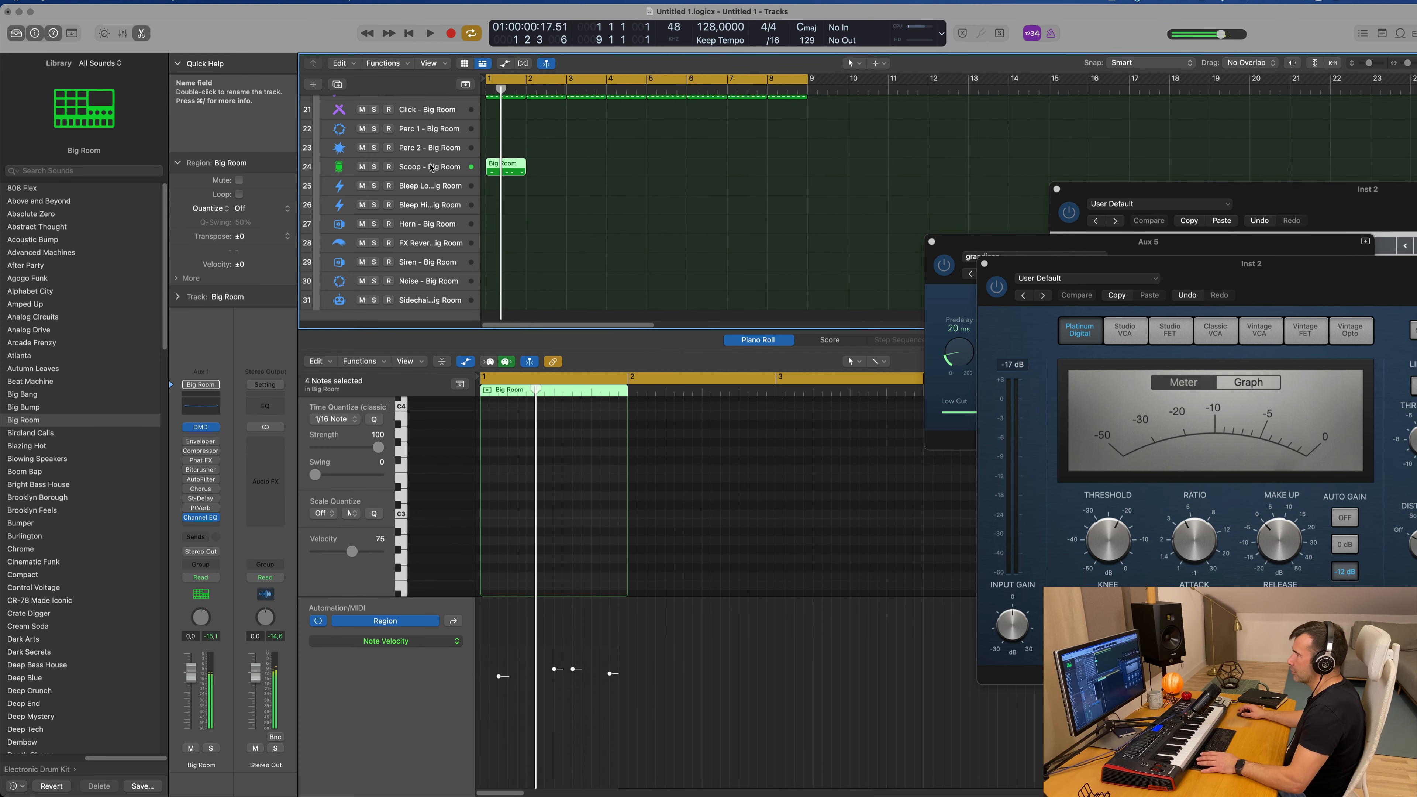
{"action": "key", "text": "space"}
{"action": "key", "text": "space"}
{"action": "left_click_drag", "start_coordinate": [190, 680], "coordinate": [190, 696]}
{"action": "key", "text": "space"}
{"action": "key", "text": "space"}
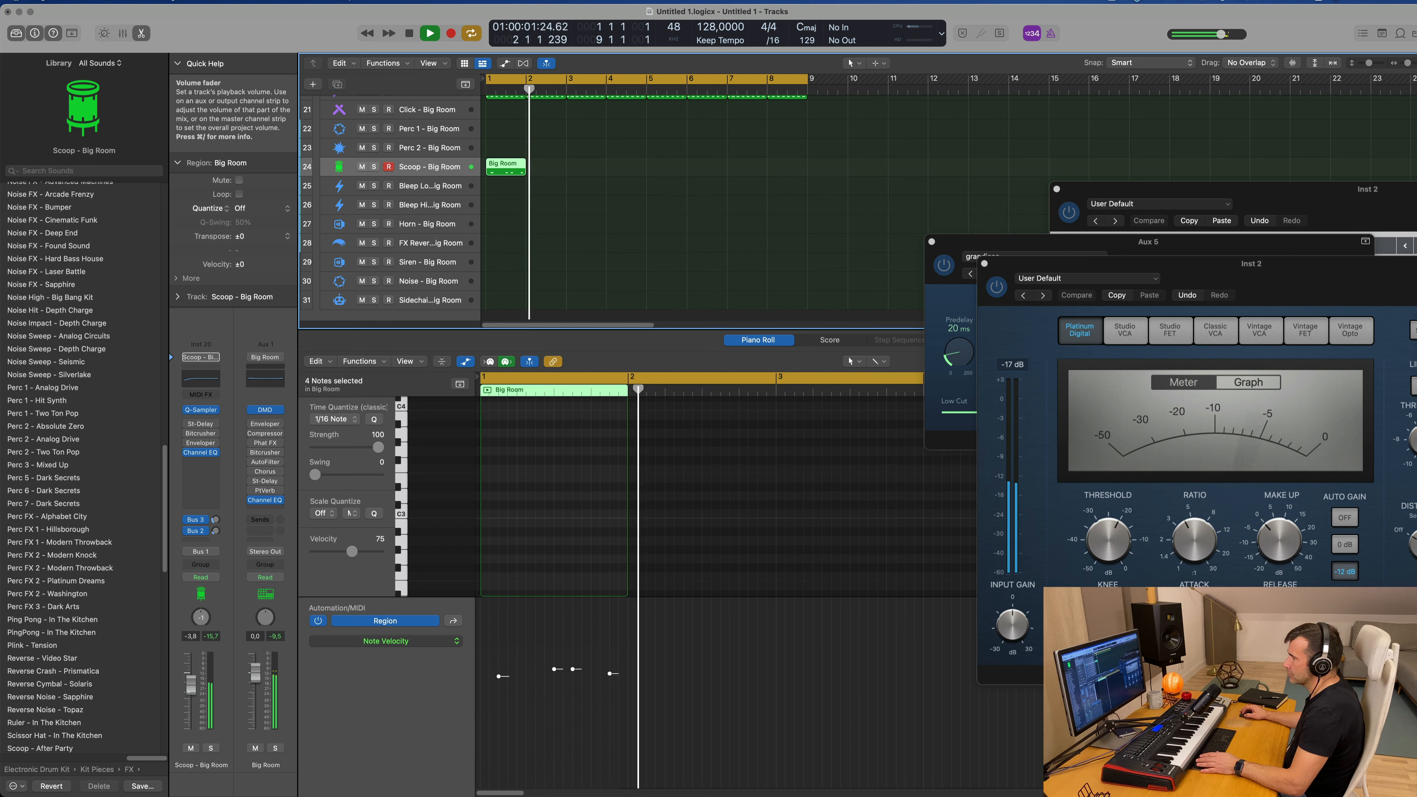
{"action": "key", "text": "space"}
{"action": "key", "text": "space"}
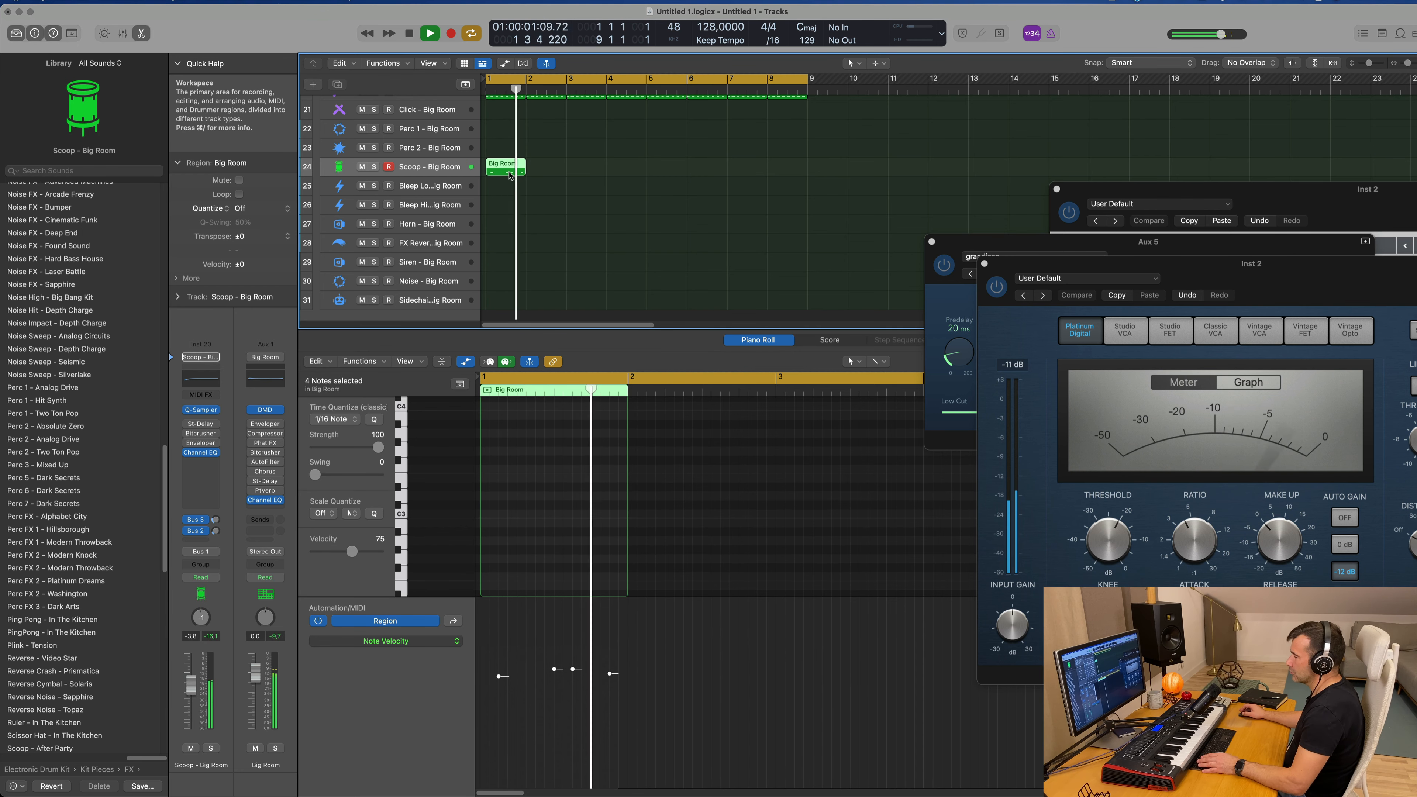
Step: Repeat the one-bar Scoop region until it fills all eight bars
{"action": "key", "text": "super+r"}
{"action": "key", "text": "super+r"}
{"action": "key", "text": "super+r"}
{"action": "key", "text": "super+r"}
{"action": "key", "text": "super+r"}
{"action": "key", "text": "super+r"}
{"action": "key", "text": "super+r"}
{"action": "key", "text": "super+r"}
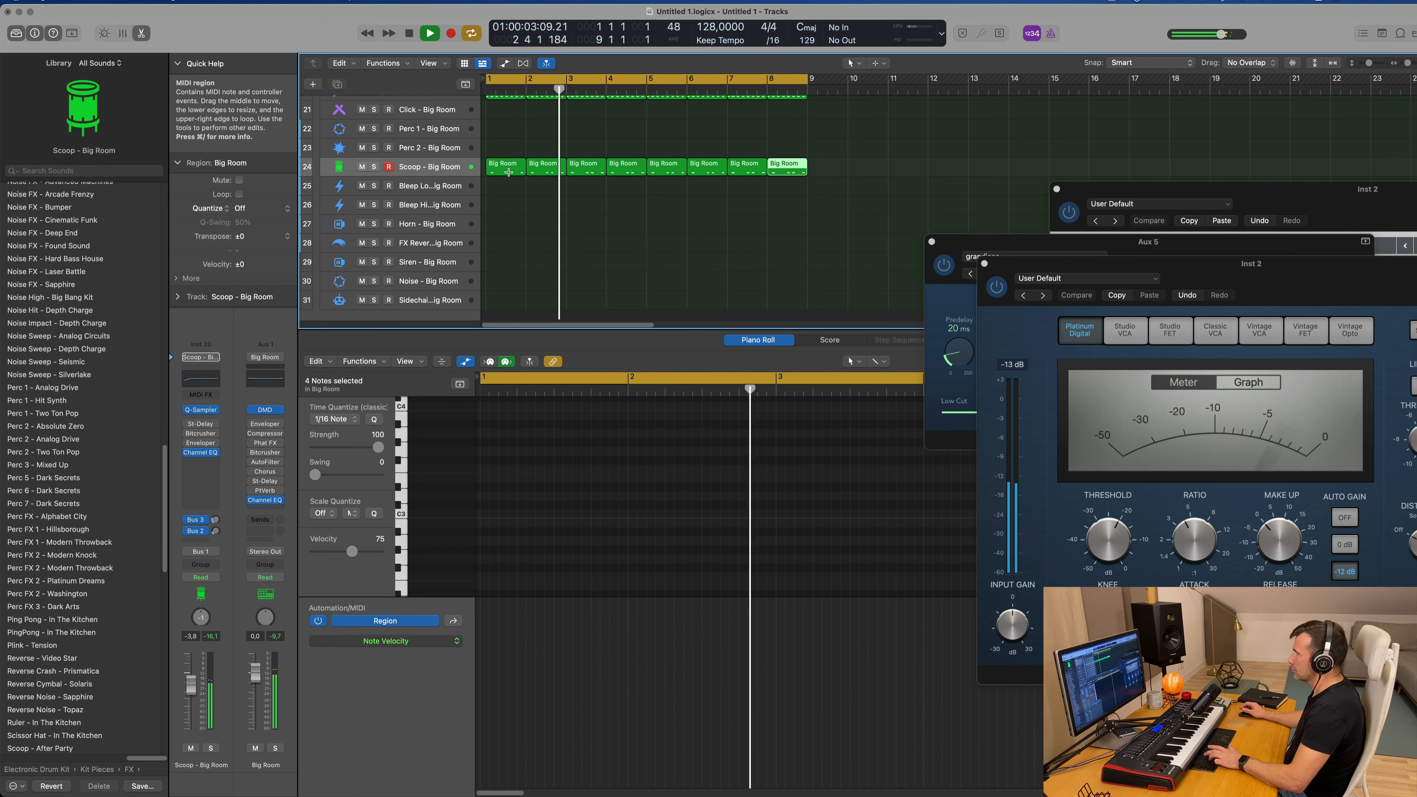
{"action": "key", "text": "super+z"}
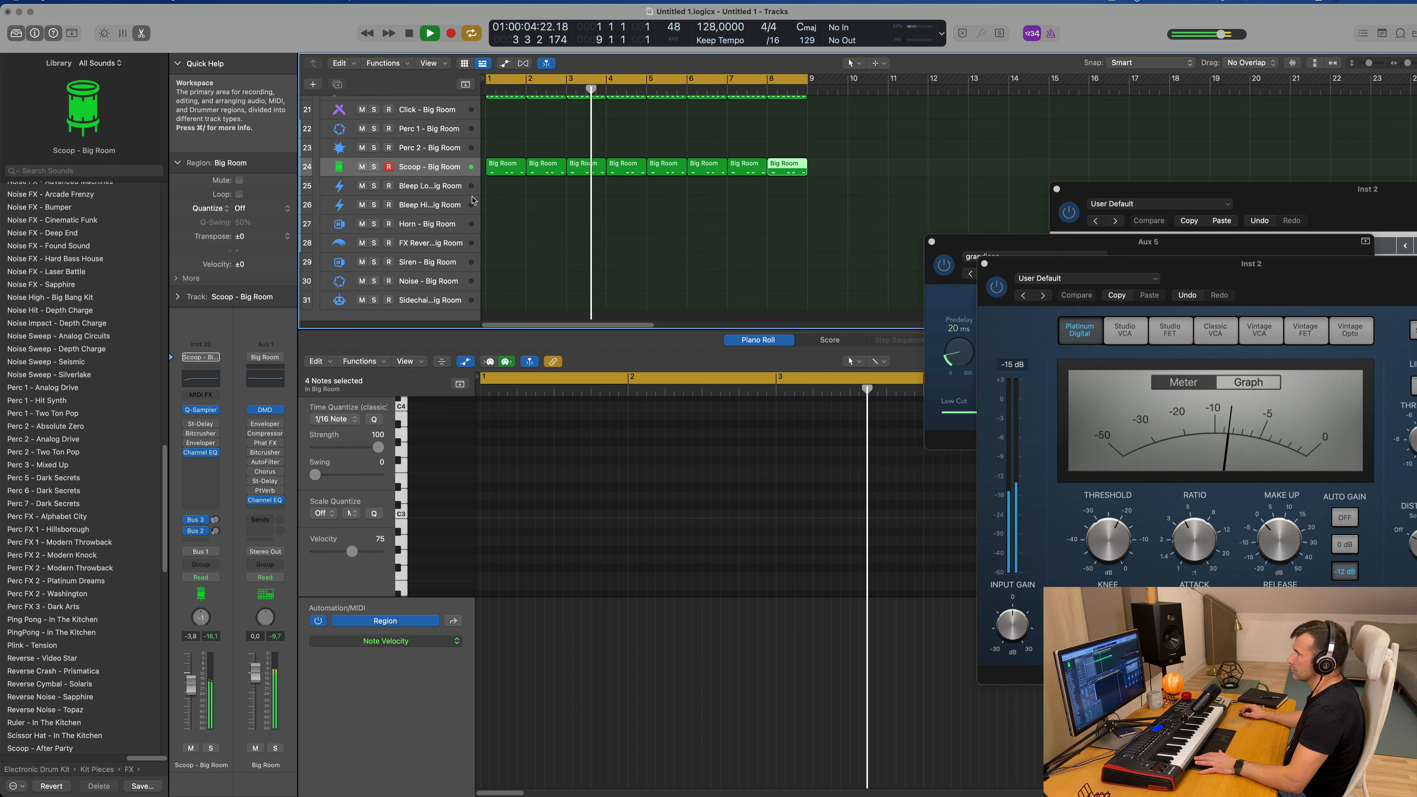
Step: Play the arrangement and lower the Scoop - Big Room track's volume to -5.4 dB
{"action": "left_click", "coordinate": [438, 168]}
{"action": "key", "text": "space"}
{"action": "key", "text": "space"}
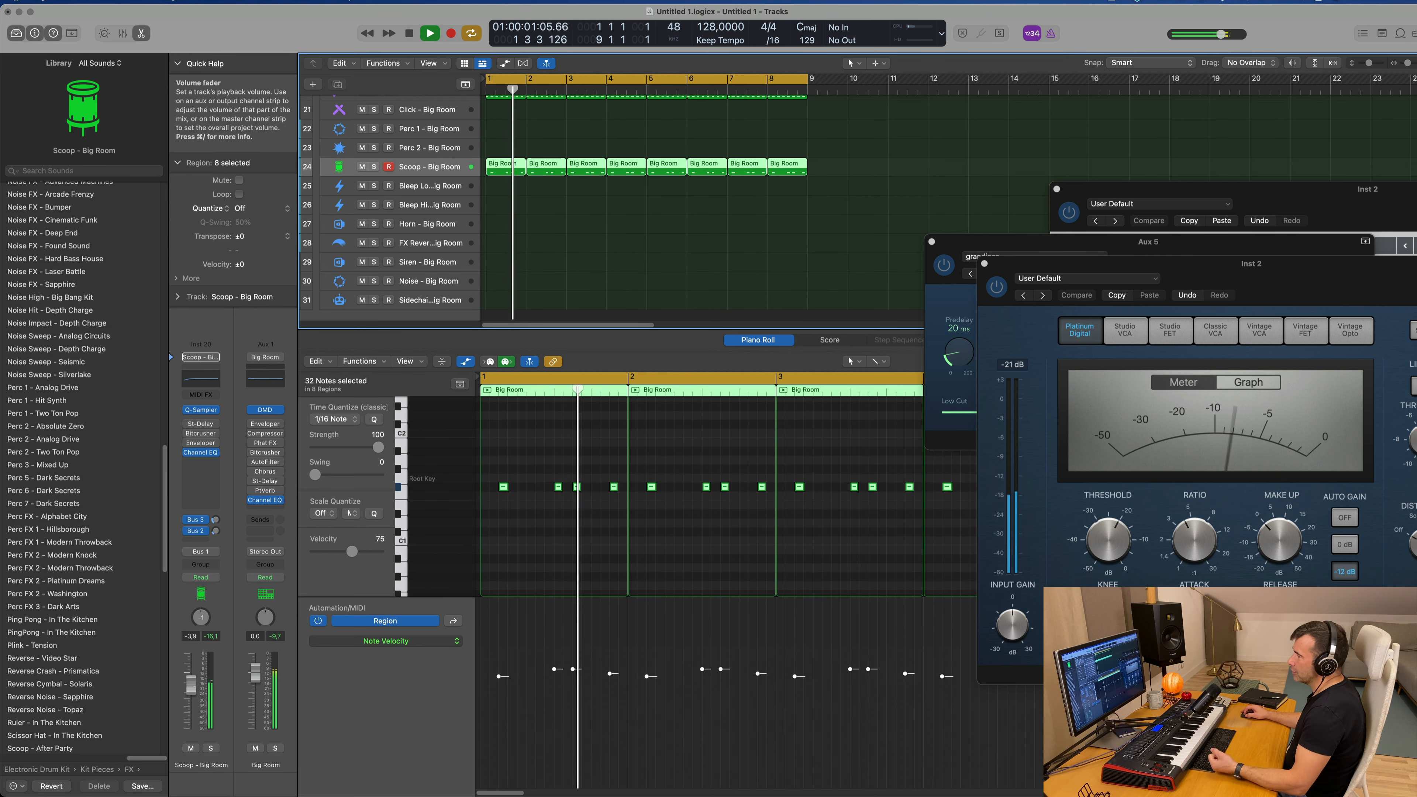
{"action": "left_click_drag", "start_coordinate": [186, 691], "coordinate": [187, 692]}
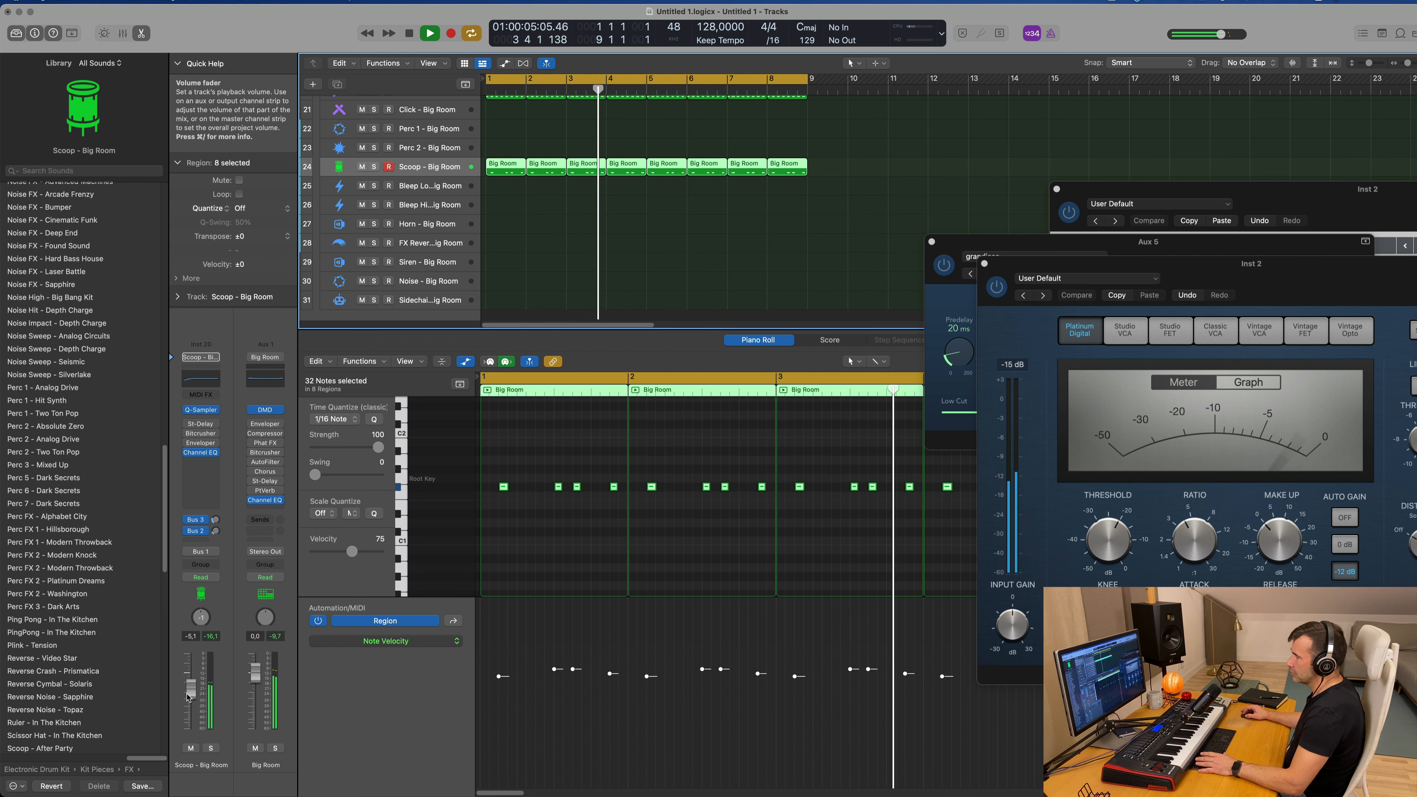
{"action": "left_click", "coordinate": [538, 208]}
{"action": "scroll", "coordinate": [539, 208], "scroll_direction": "up", "scroll_amount": 3}
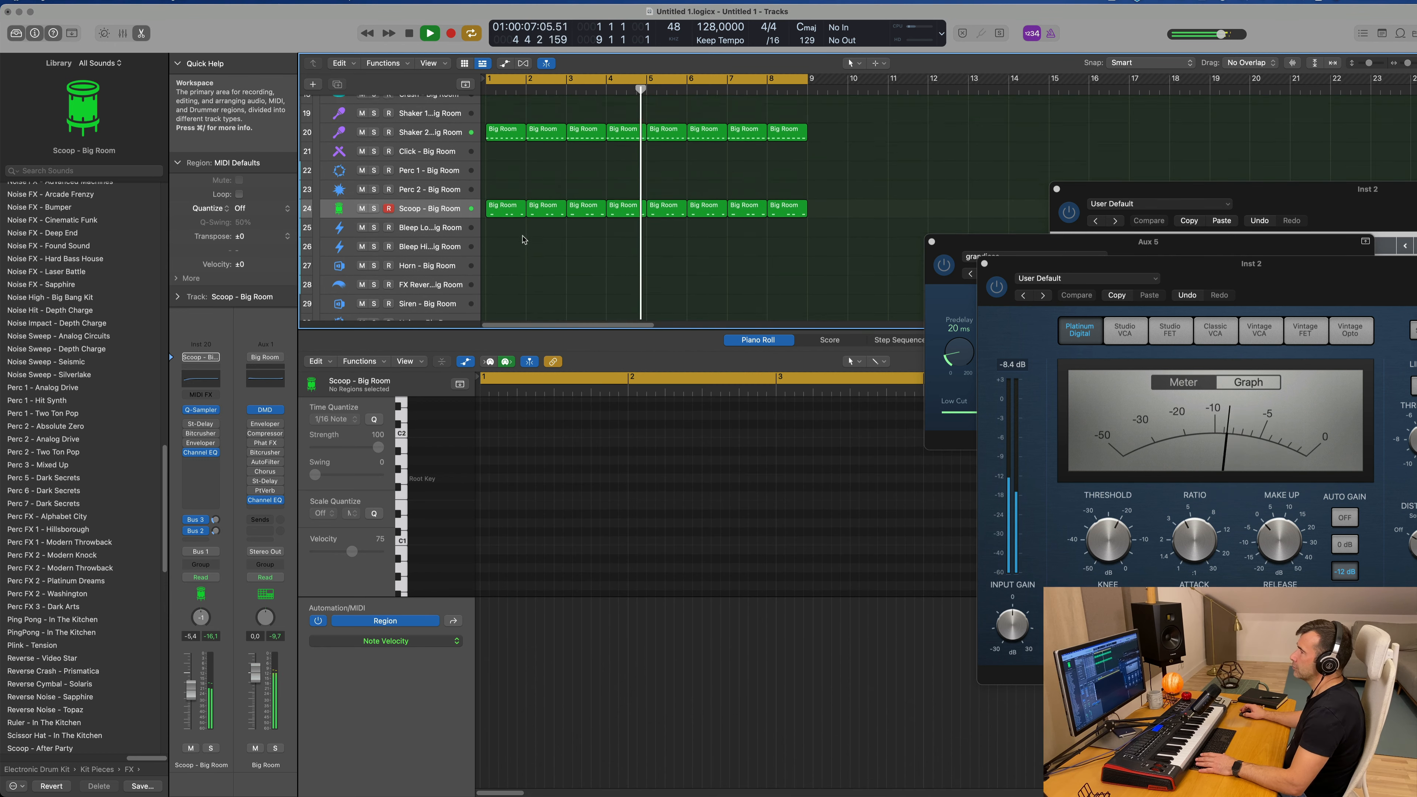
Step: Copy the first Hi-Hat 1 region onto the start of the Ride - Big Room track and play it
{"action": "scroll", "coordinate": [540, 209], "scroll_direction": "up", "scroll_amount": 4}
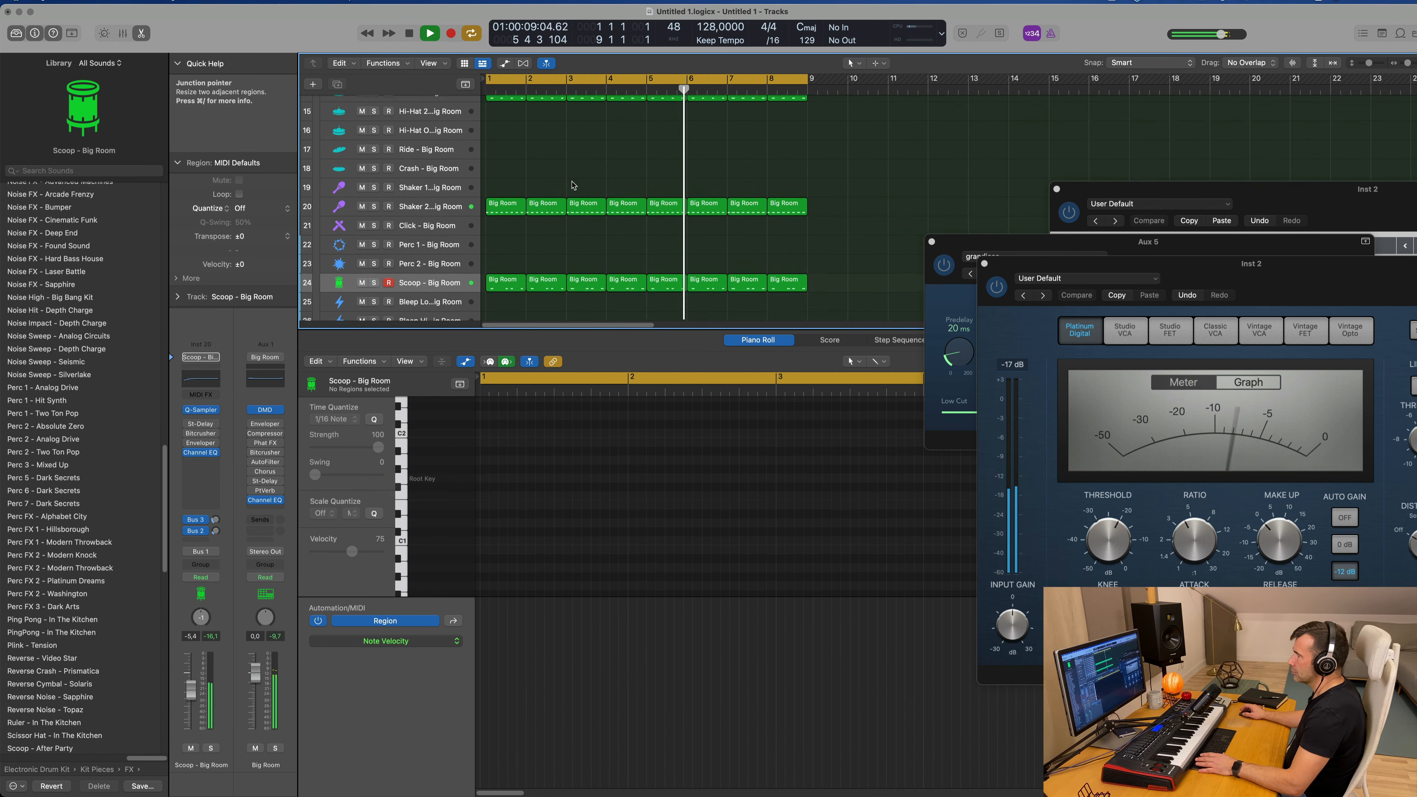
{"action": "left_click", "coordinate": [499, 173]}
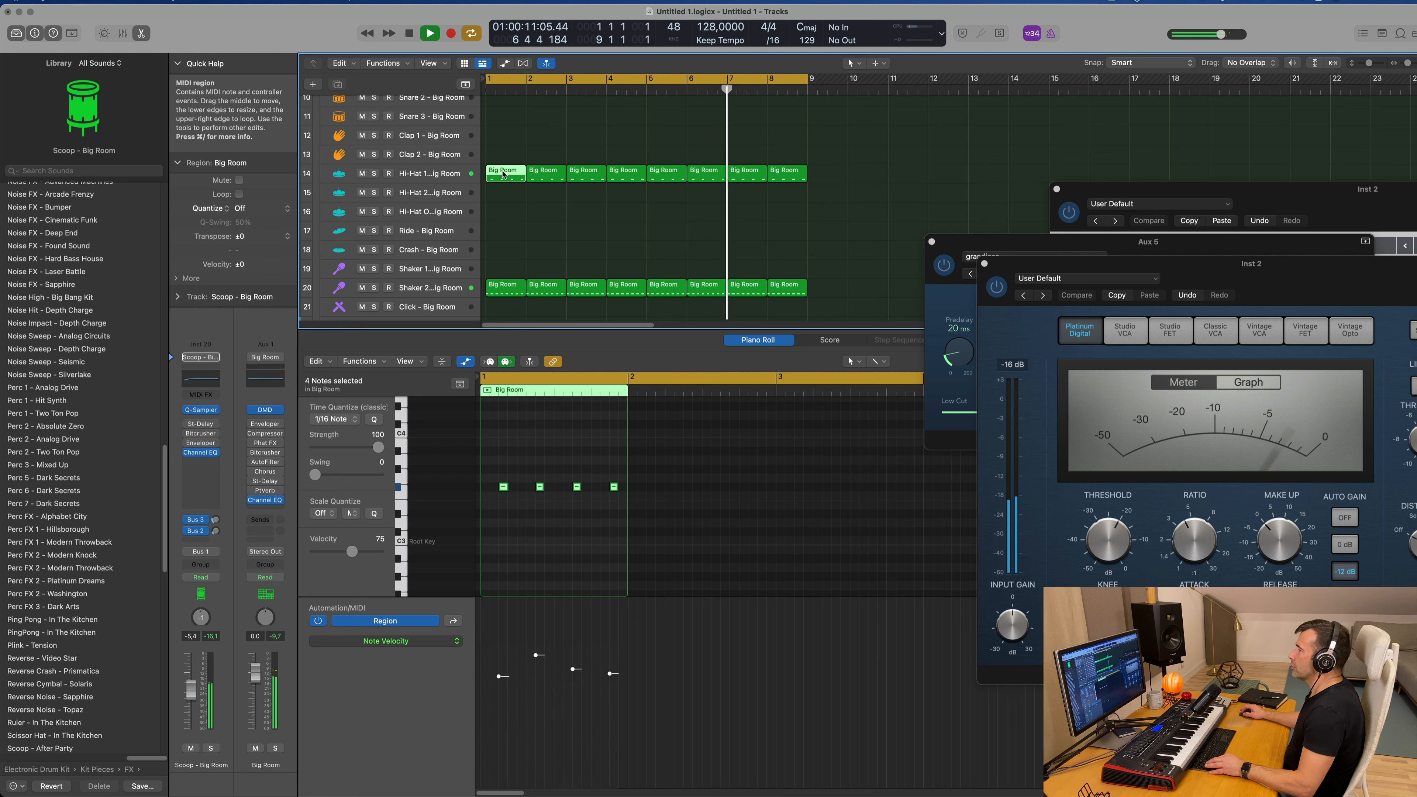
{"action": "left_click_drag", "start_coordinate": [503, 174], "coordinate": [500, 233]}
{"action": "key", "text": "space"}
{"action": "key", "text": "z"}
{"action": "scroll", "coordinate": [520, 484], "scroll_direction": "up", "scroll_amount": 3}
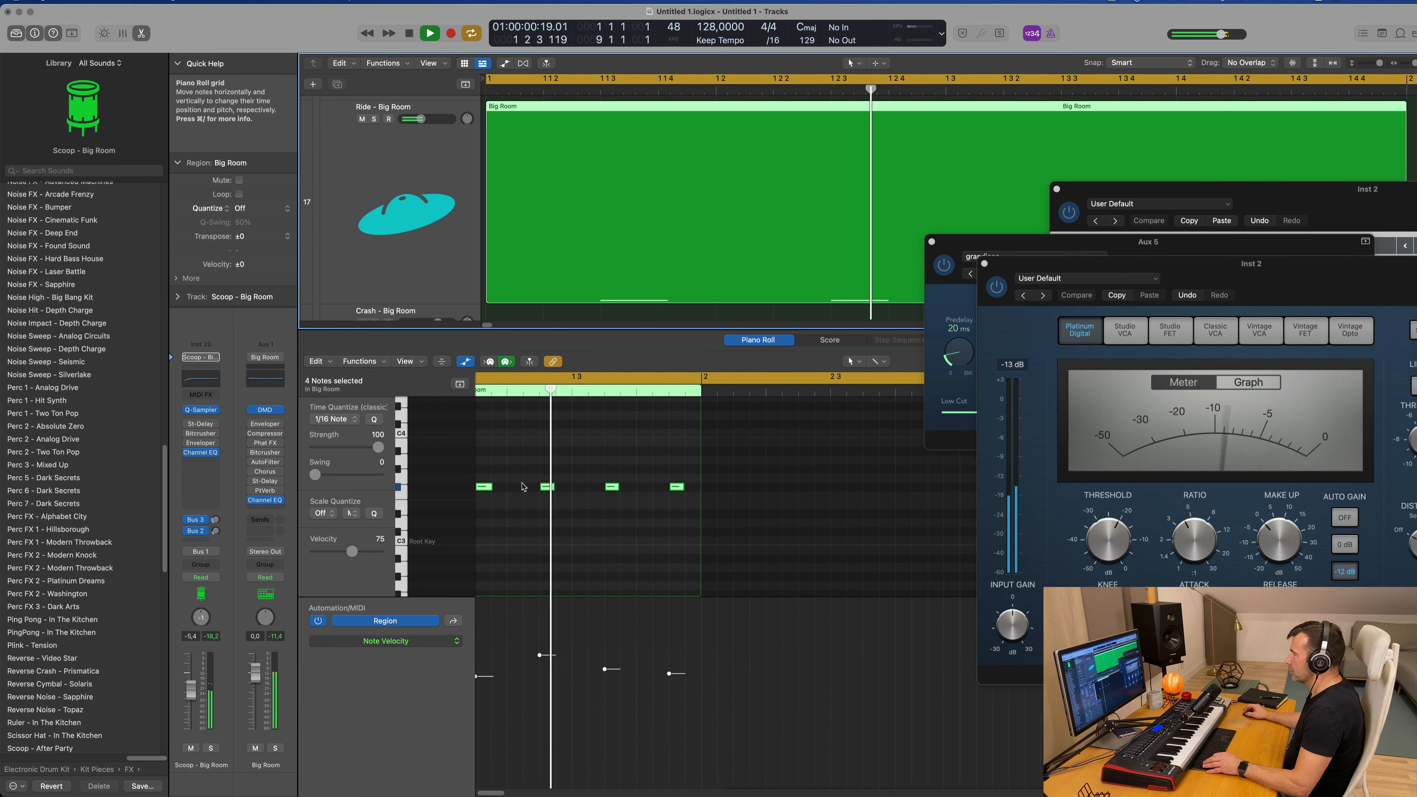
Step: Lower the four copied Ride notes to C#3 and play the pattern
{"action": "scroll", "coordinate": [534, 485], "scroll_direction": "down", "scroll_amount": 2}
{"action": "left_click_drag", "start_coordinate": [502, 476], "coordinate": [664, 506]}
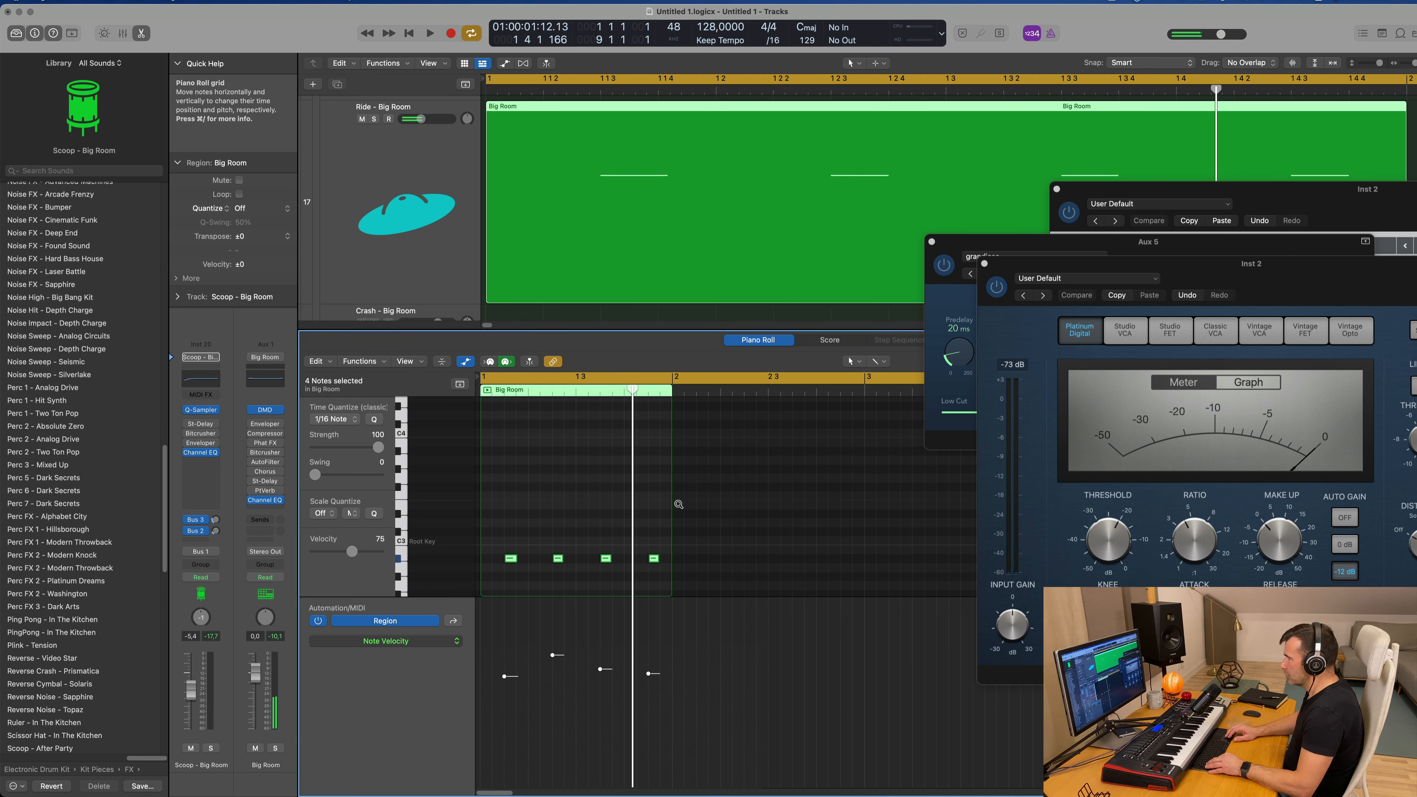
{"action": "key", "text": "space"}
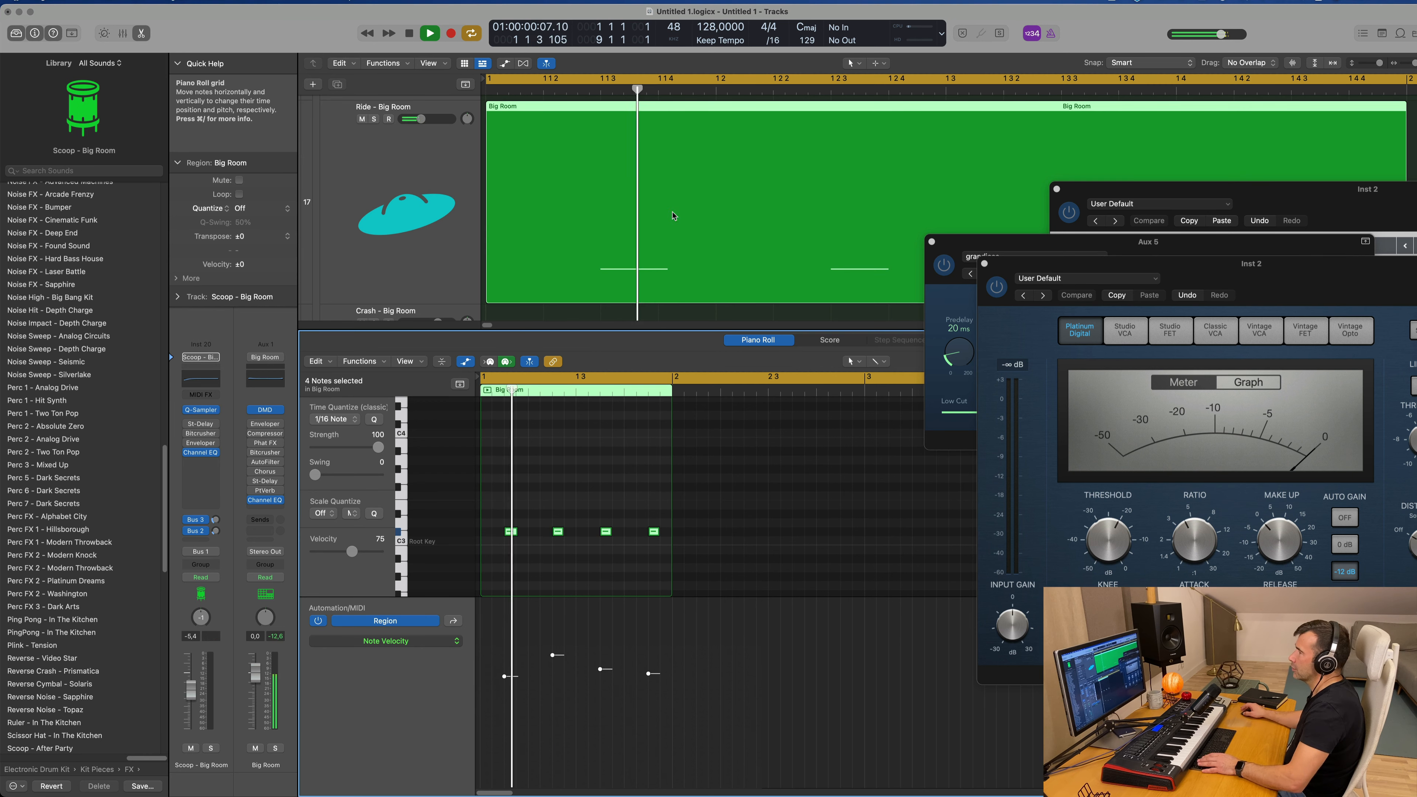
{"action": "left_click", "coordinate": [641, 244], "text": "ctrl+alt"}
{"action": "scroll", "coordinate": [641, 244], "scroll_direction": "down", "scroll_amount": 5}
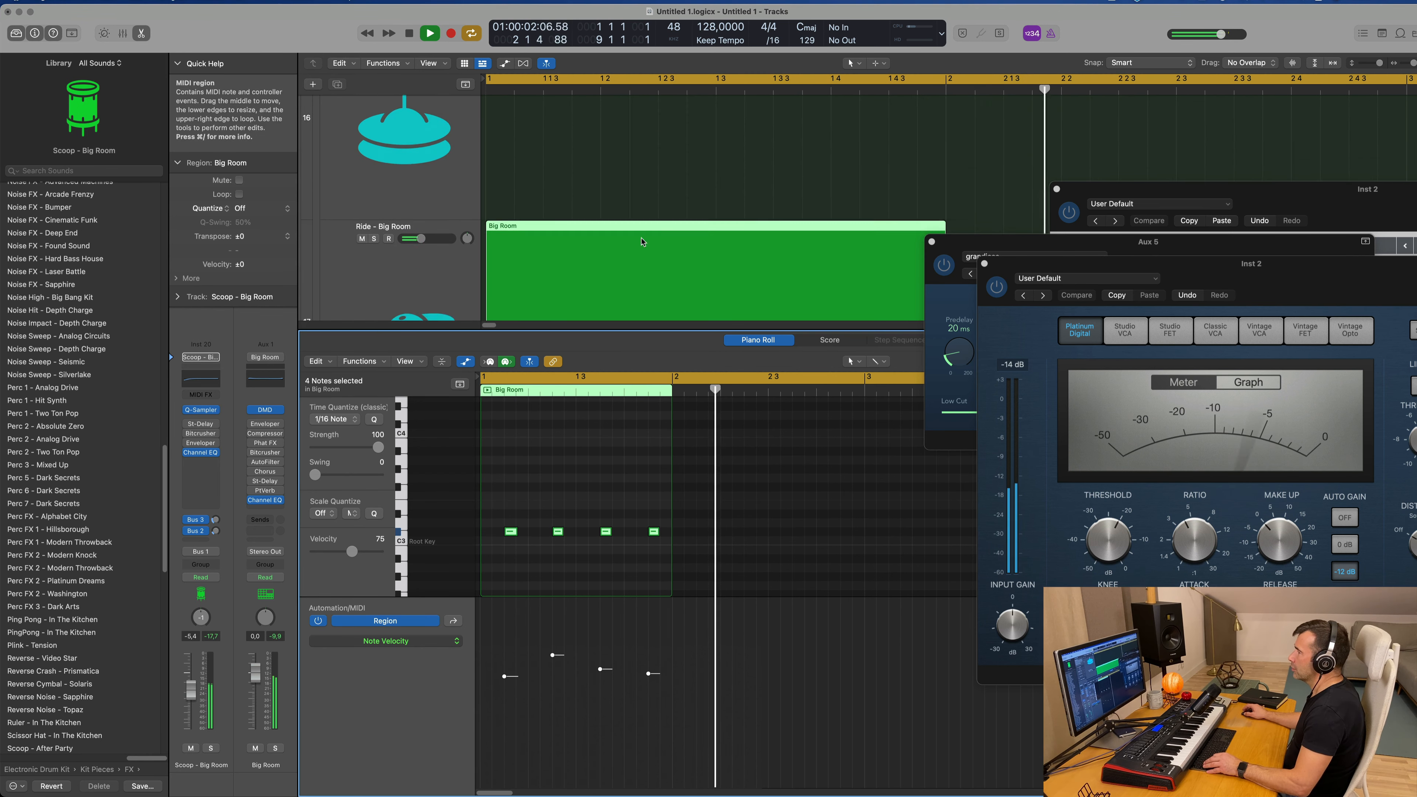
Step: Shift all four Ride notes an eighth note earlier so the first one starts the bar, and play the pattern
{"action": "key", "text": "space"}
{"action": "left_click_drag", "start_coordinate": [501, 515], "coordinate": [708, 585]}
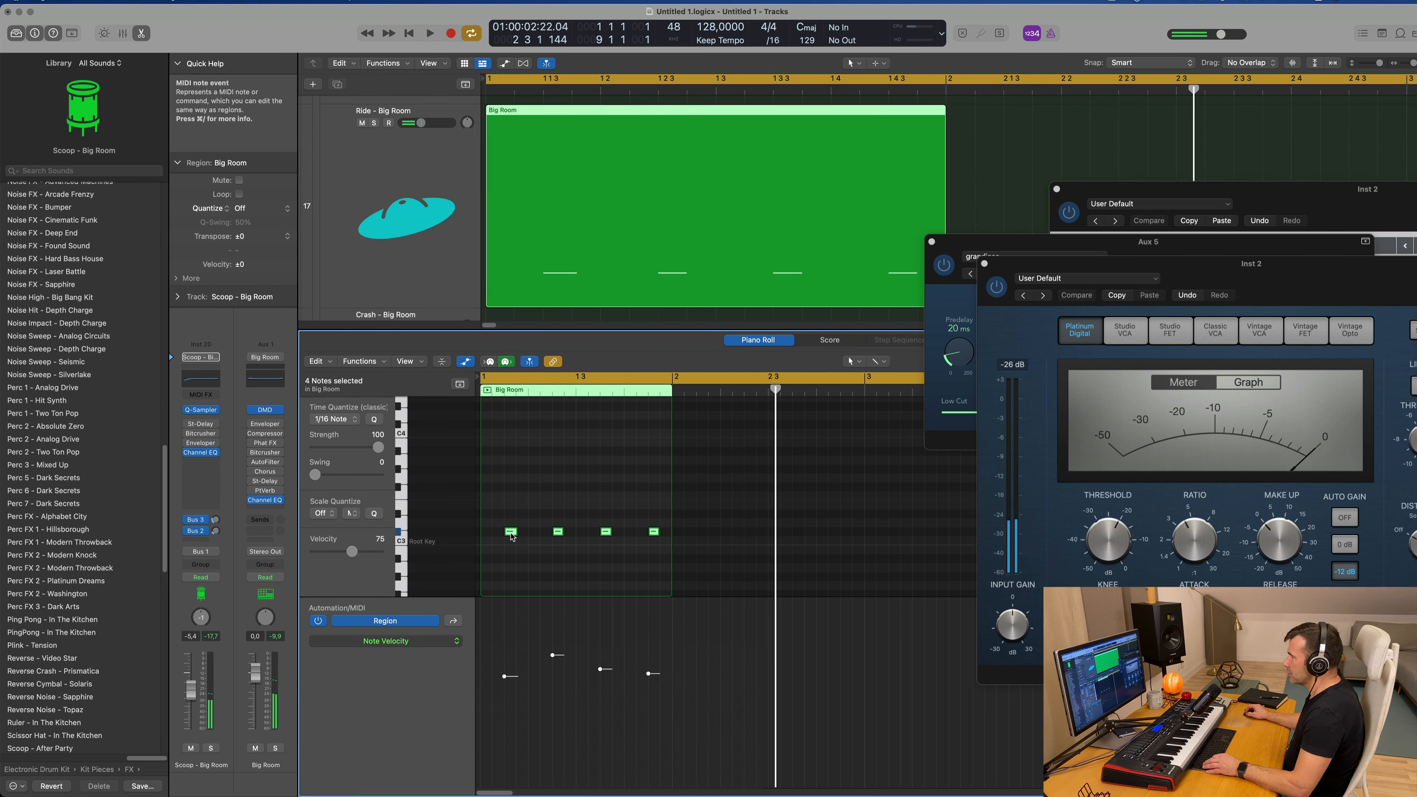
{"action": "left_click_drag", "start_coordinate": [512, 537], "coordinate": [489, 537]}
{"action": "key", "text": "space"}
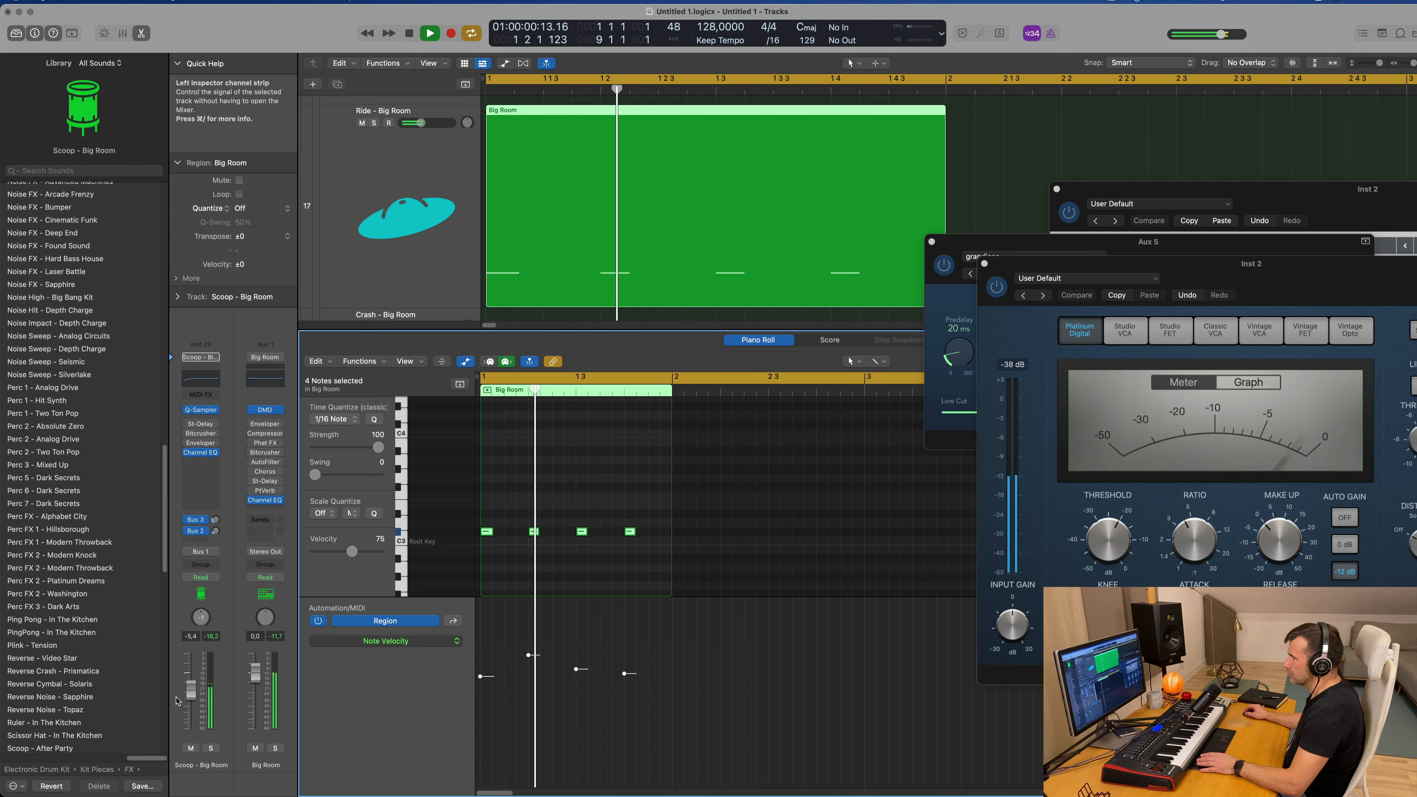
{"action": "left_click_drag", "start_coordinate": [191, 691], "coordinate": [192, 730]}
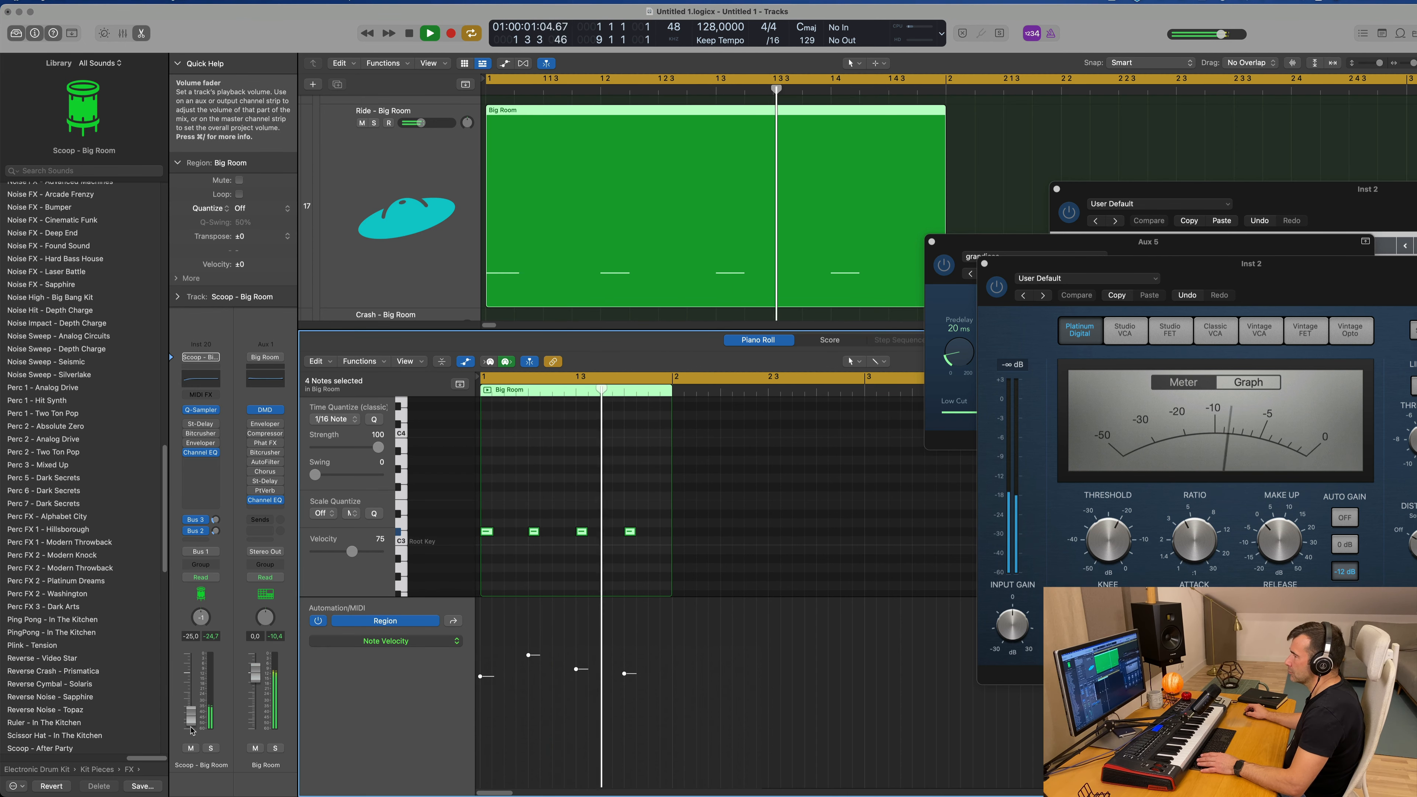
{"action": "scroll", "coordinate": [630, 163], "scroll_direction": "down", "scroll_amount": 4}
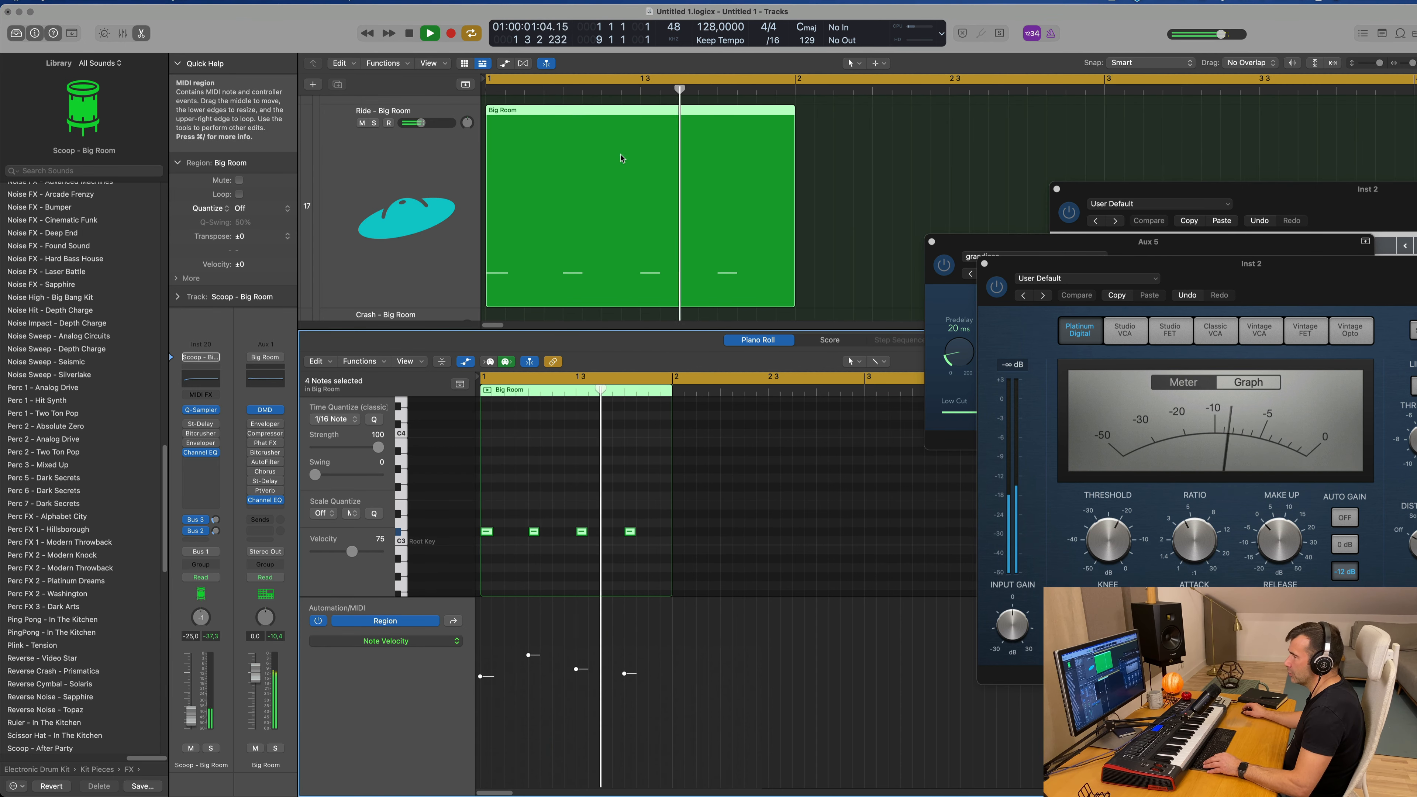
{"action": "left_click_drag", "start_coordinate": [188, 727], "coordinate": [192, 695]}
Step: Select the Ride - Big Room track, lower its volume to -16.6 dB and raise its notes one octave
{"action": "left_click", "coordinate": [357, 268]}
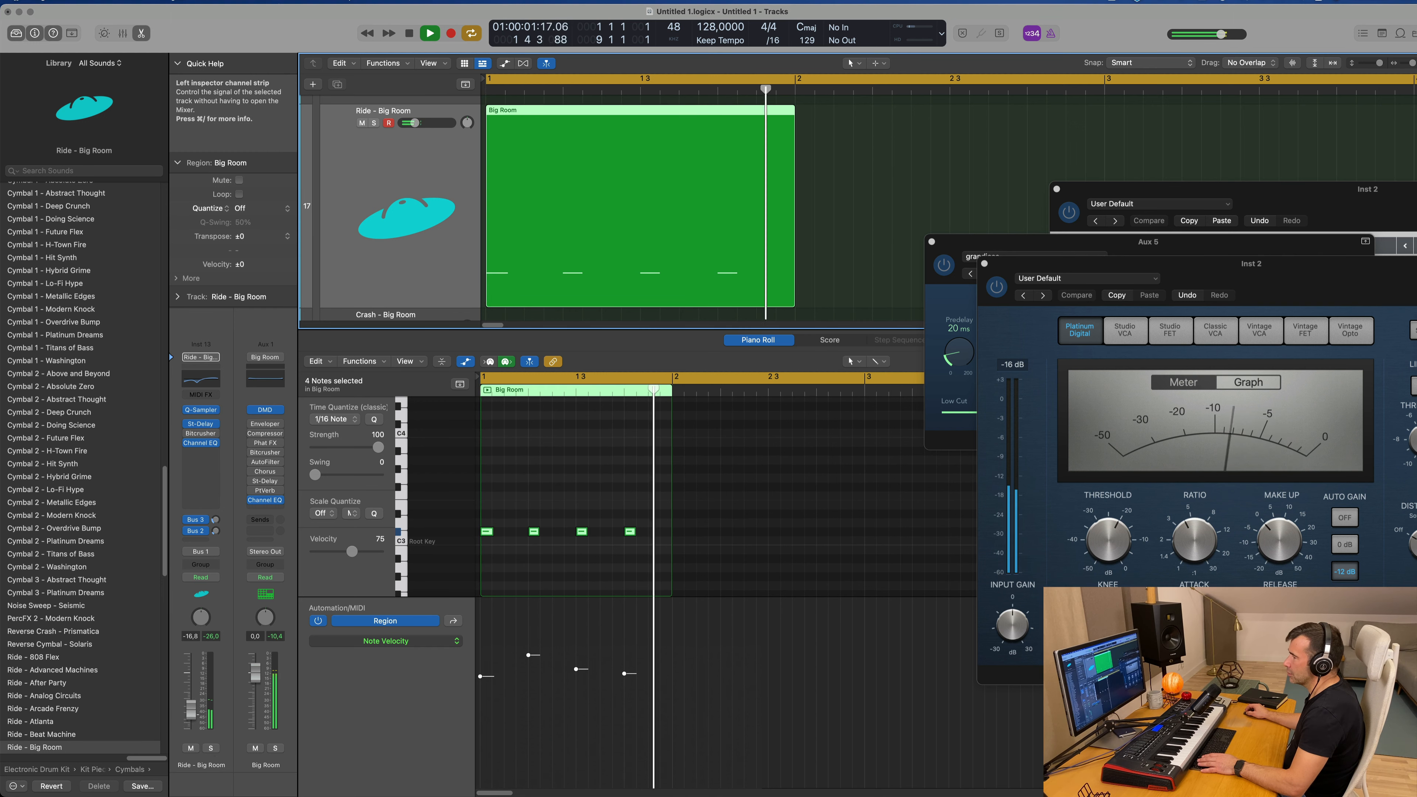
{"action": "scroll", "coordinate": [605, 314], "scroll_direction": "down", "scroll_amount": 10}
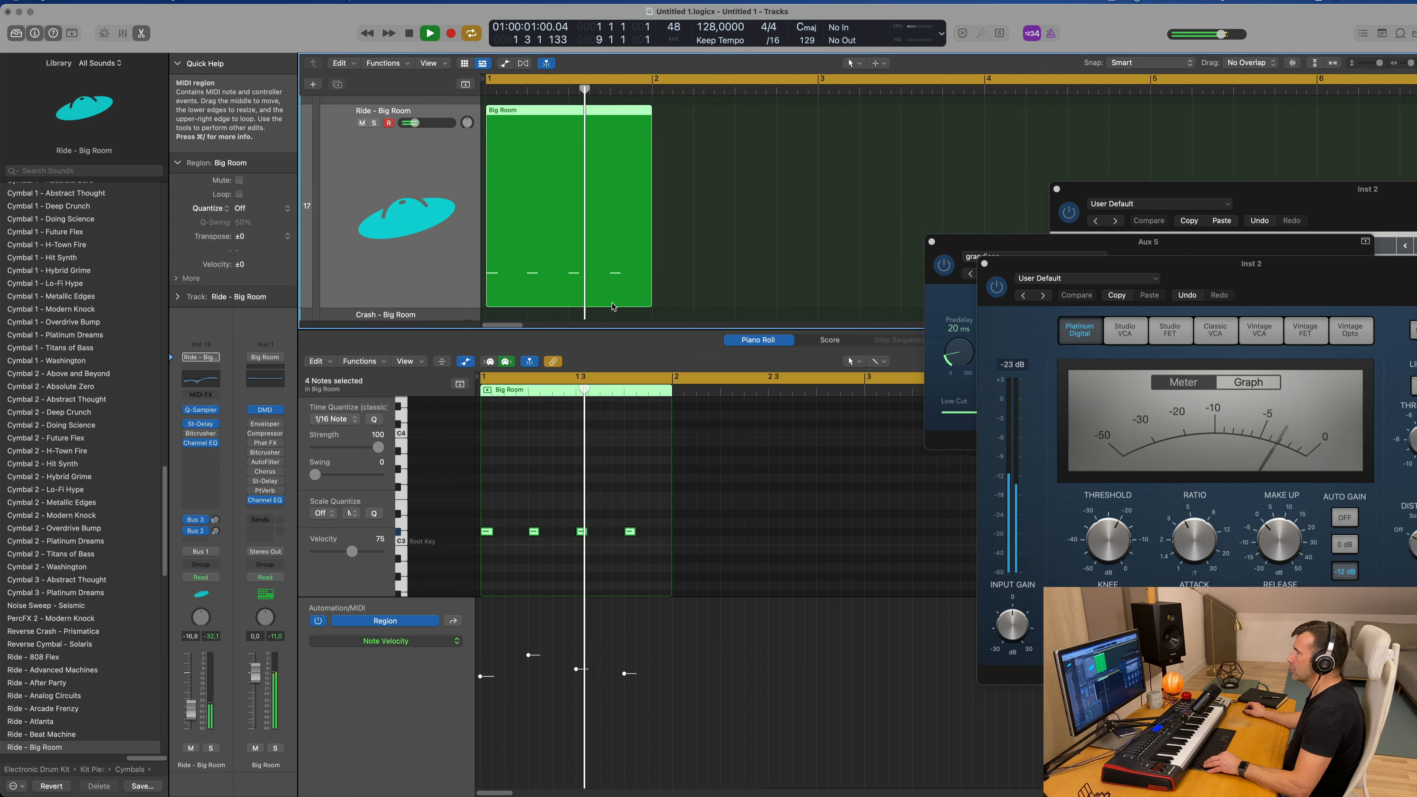
{"action": "left_click", "coordinate": [587, 498]}
{"action": "key", "text": "space"}
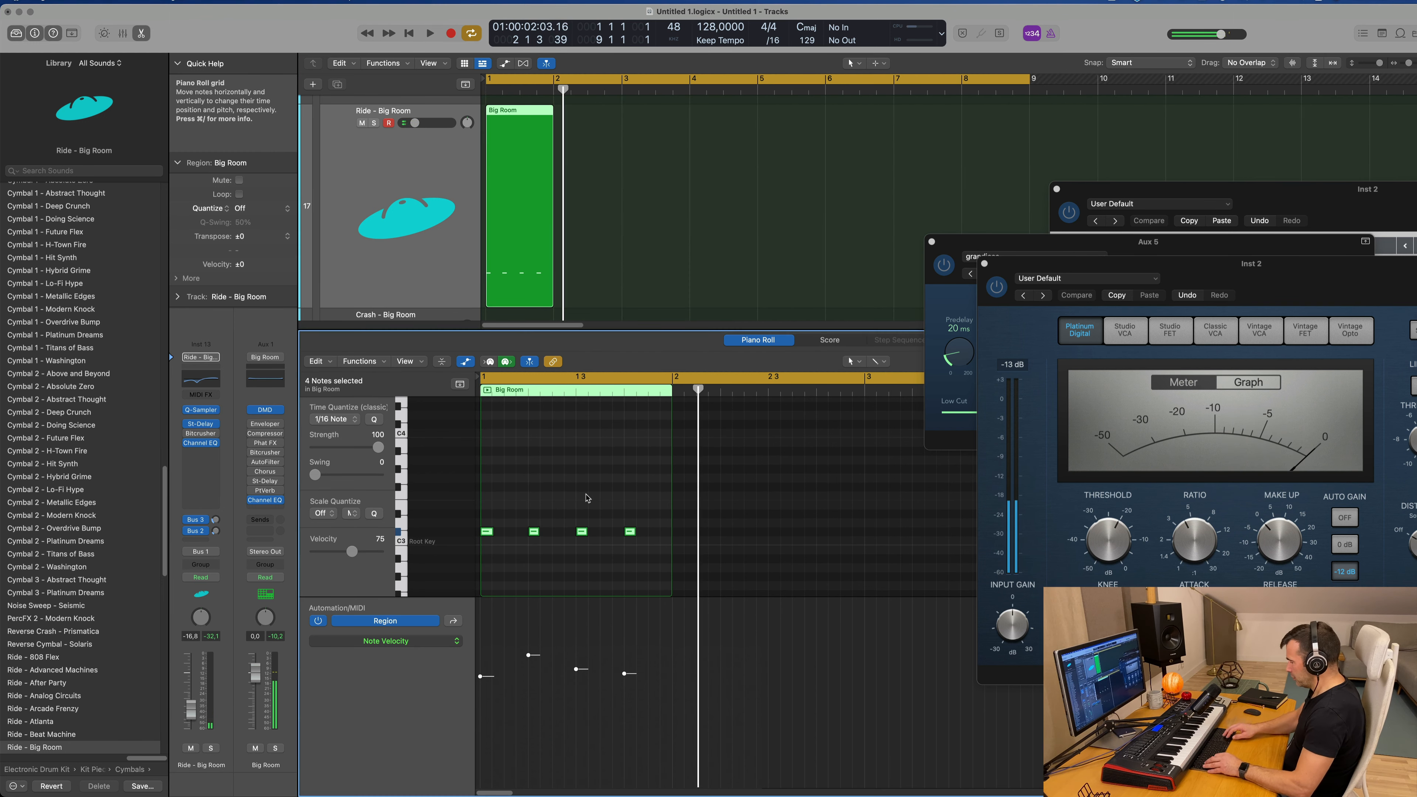
{"action": "key", "text": "space"}
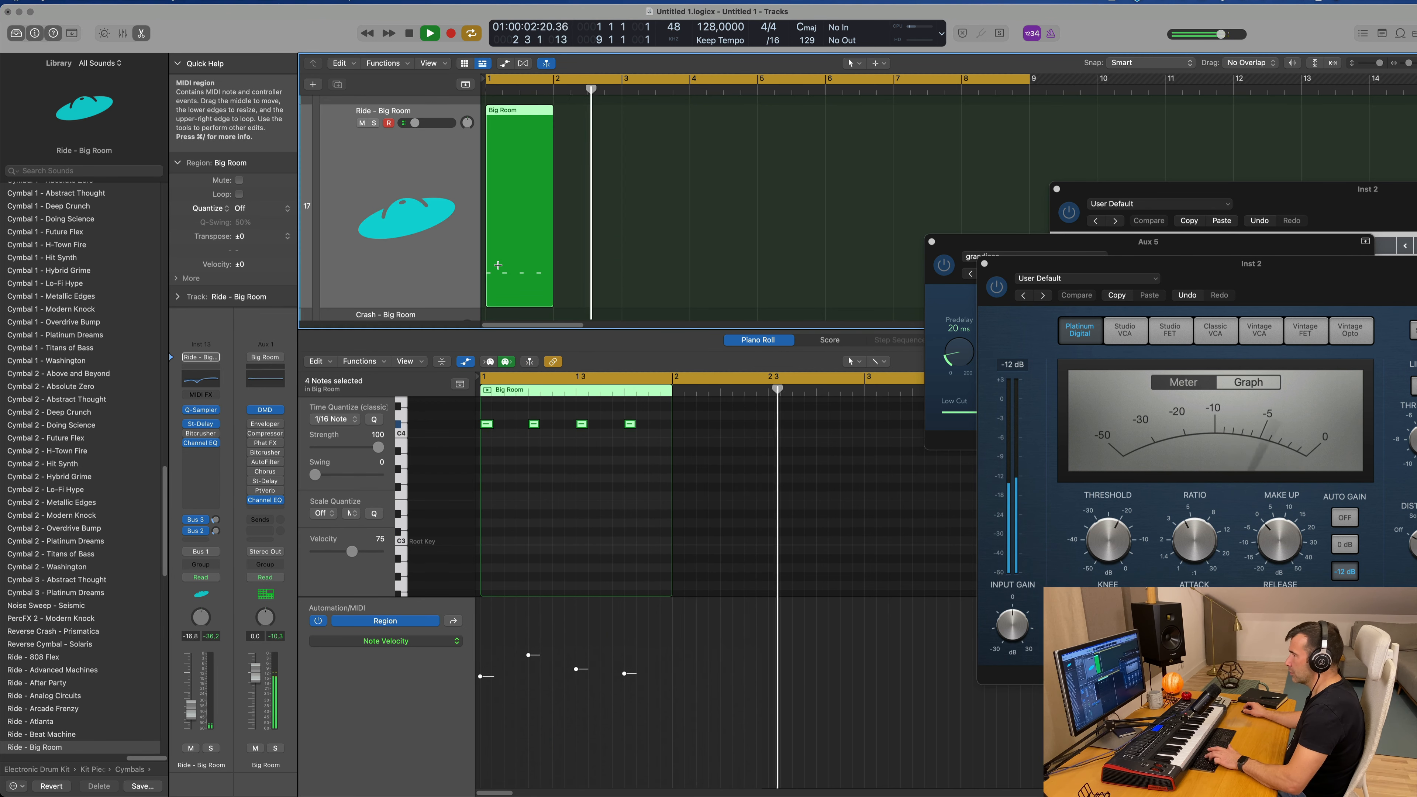
Step: Repeat the one-bar Ride region until it fills four bars
{"action": "key", "text": "super+r"}
{"action": "key", "text": "super+r"}
{"action": "key", "text": "super+r"}
{"action": "scroll", "coordinate": [524, 272], "scroll_direction": "up", "scroll_amount": 3}
{"action": "scroll", "coordinate": [527, 270], "scroll_direction": "left", "scroll_amount": 3}
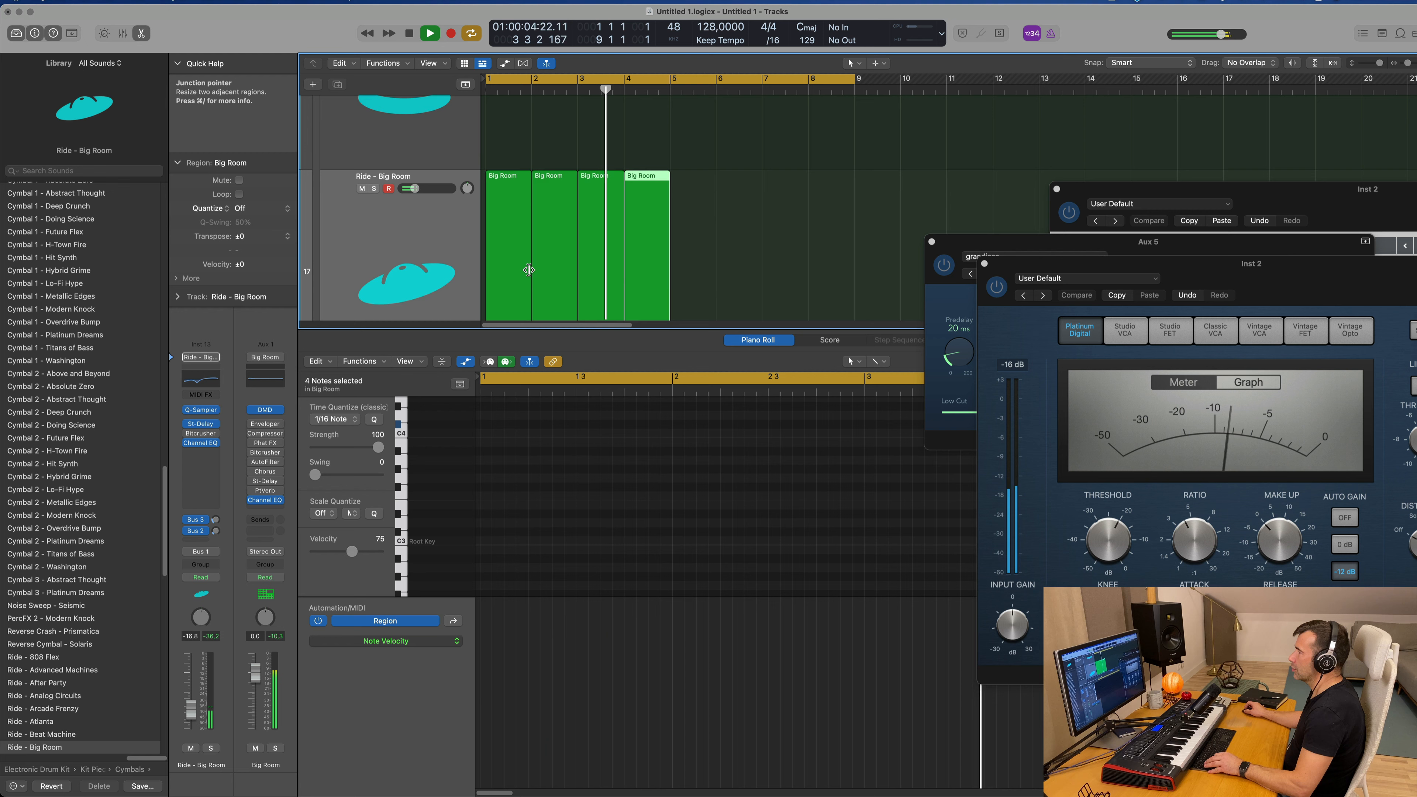
{"action": "scroll", "coordinate": [528, 269], "scroll_direction": "down", "scroll_amount": 3}
{"action": "scroll", "coordinate": [532, 265], "scroll_direction": "up", "scroll_amount": 3}
Step: Select all four Ride regions, retune their notes to G#3 and play the result
{"action": "left_click_drag", "start_coordinate": [730, 225], "coordinate": [513, 268]}
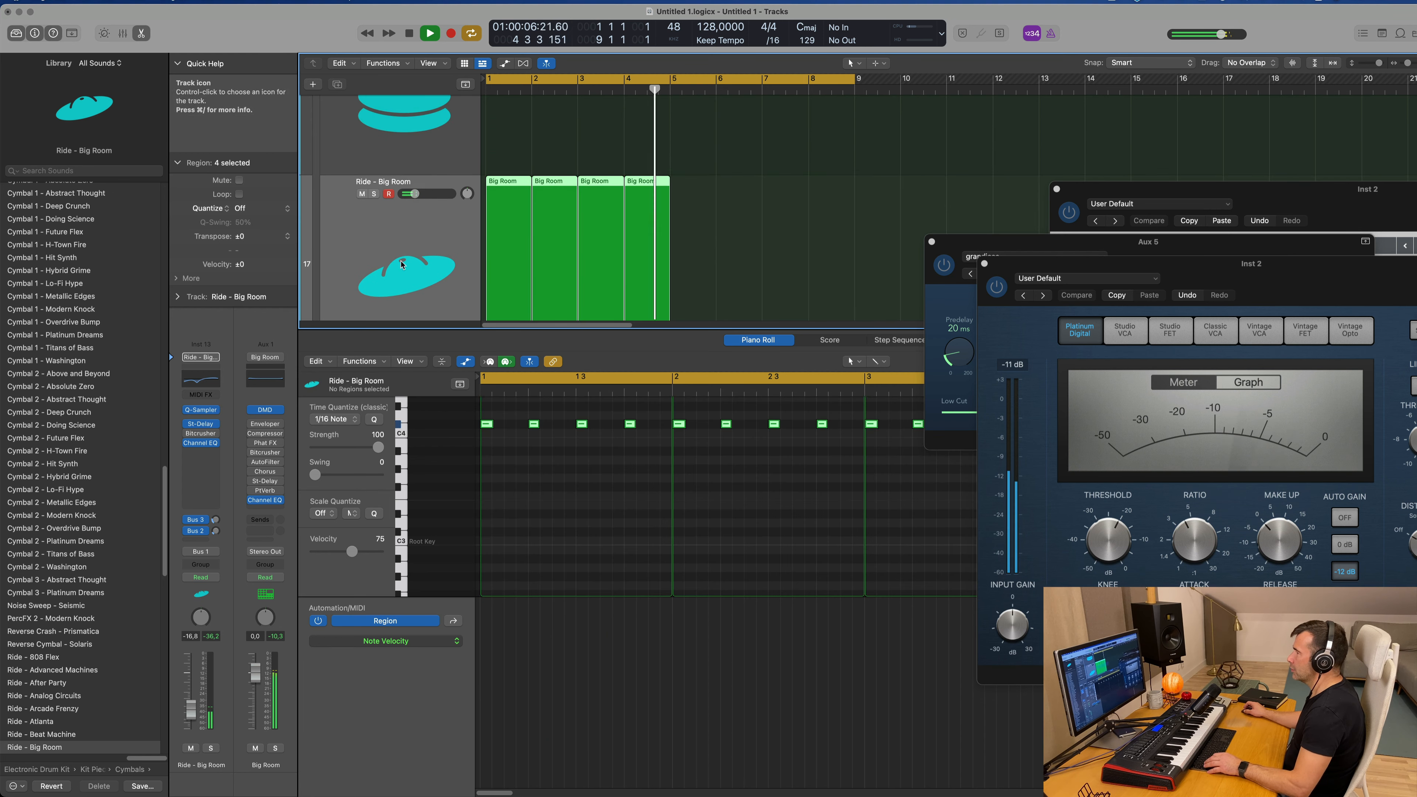
{"action": "left_click", "coordinate": [552, 464]}
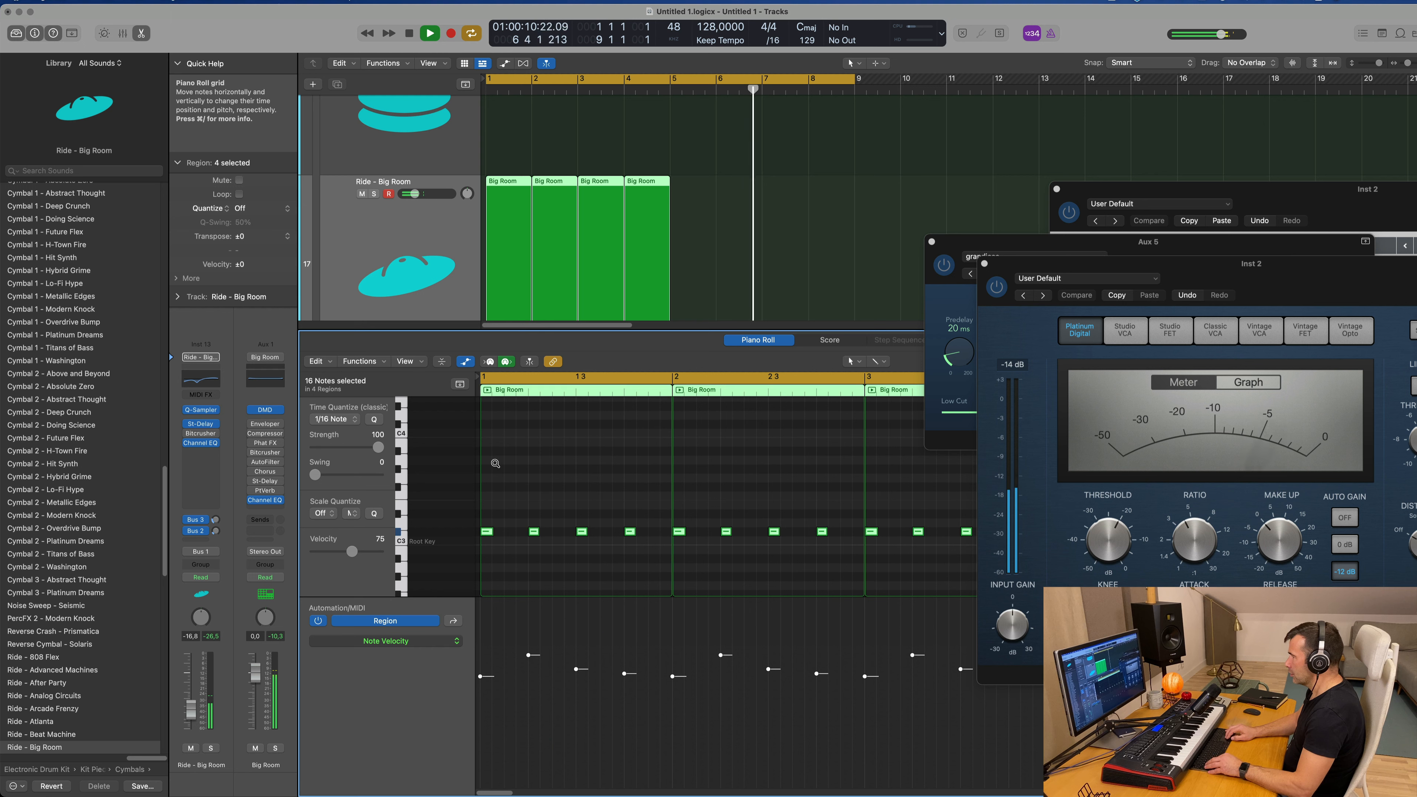
{"action": "key", "text": "alt+Up"}
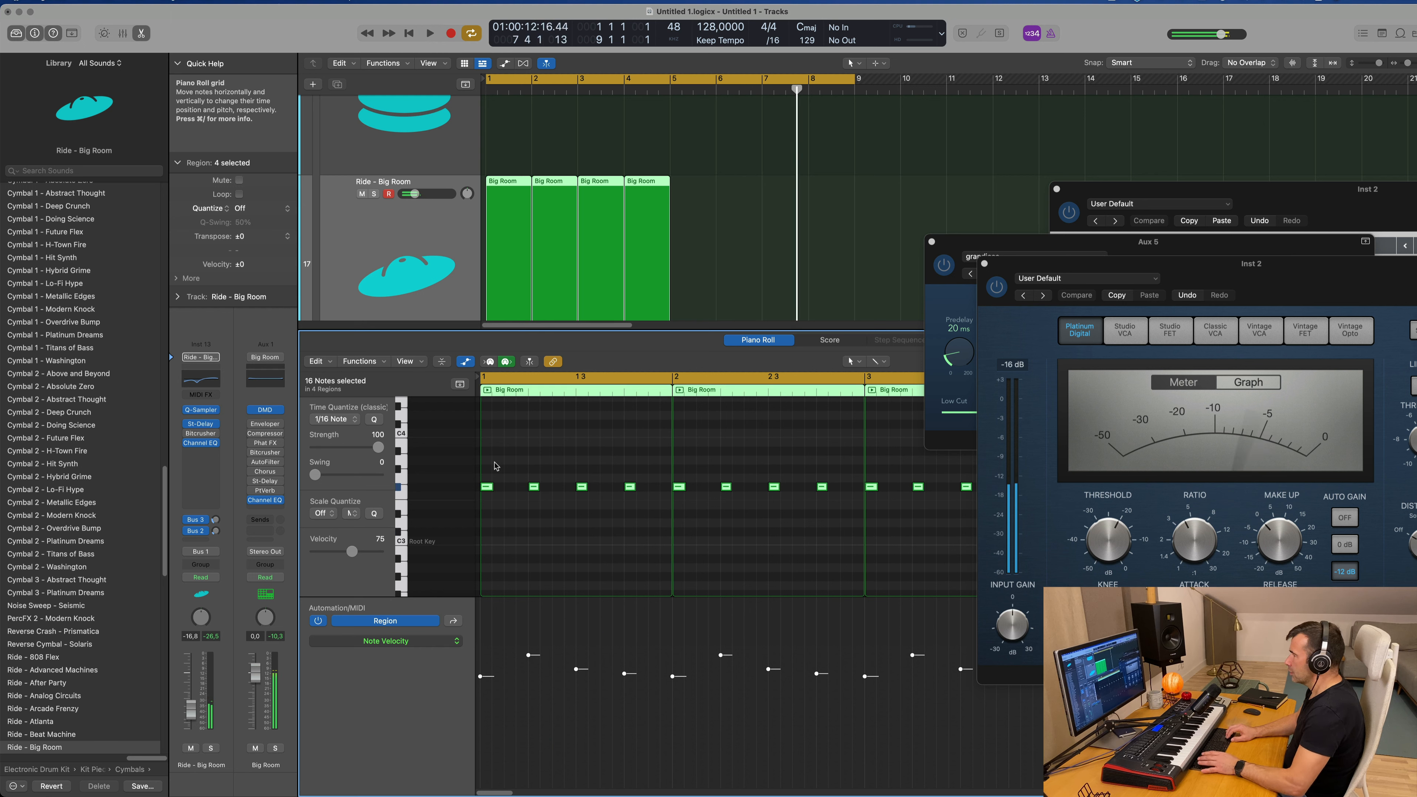
{"action": "key", "text": "space"}
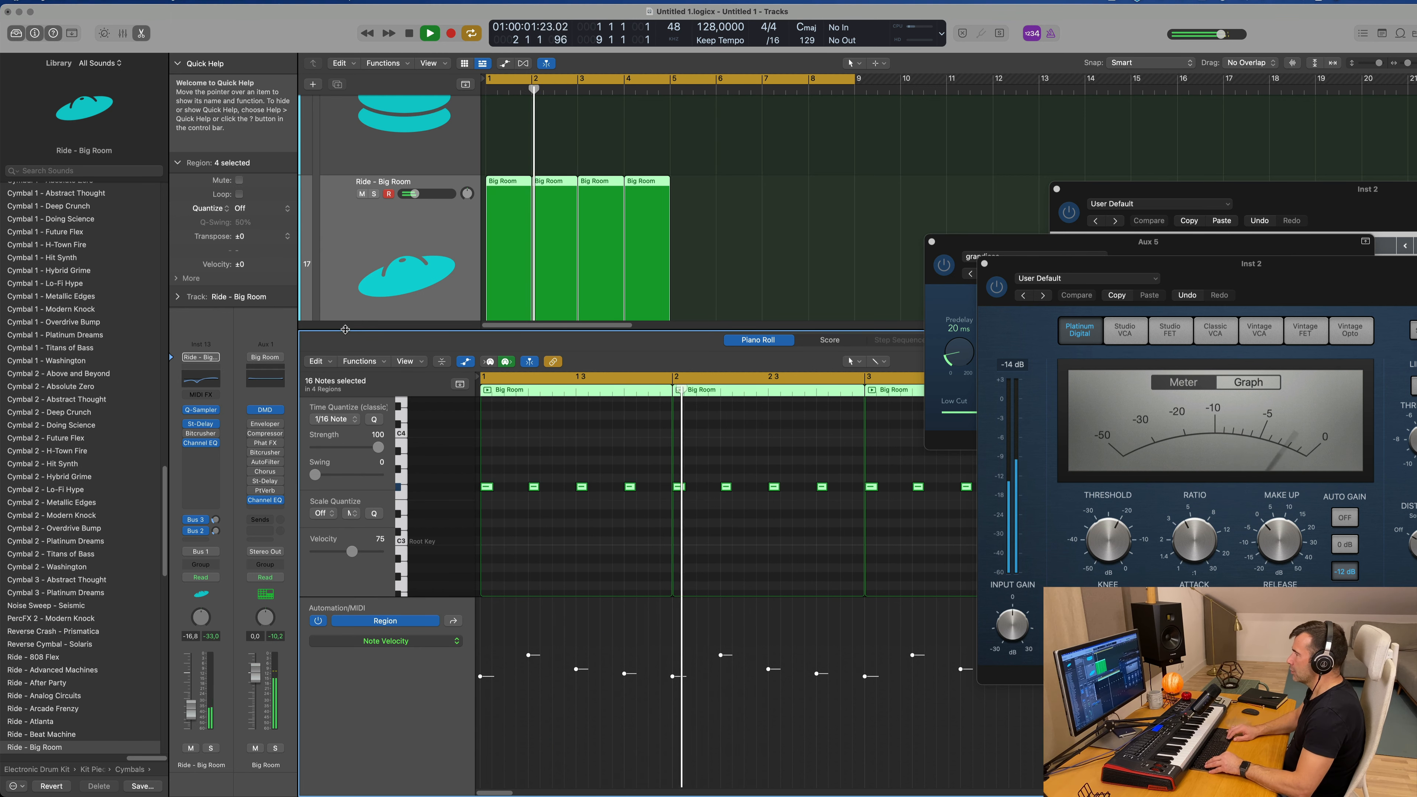
{"action": "key", "text": "alt+Up"}
{"action": "key", "text": "alt+Up"}
{"action": "key", "text": "space"}
{"action": "key", "text": "space"}
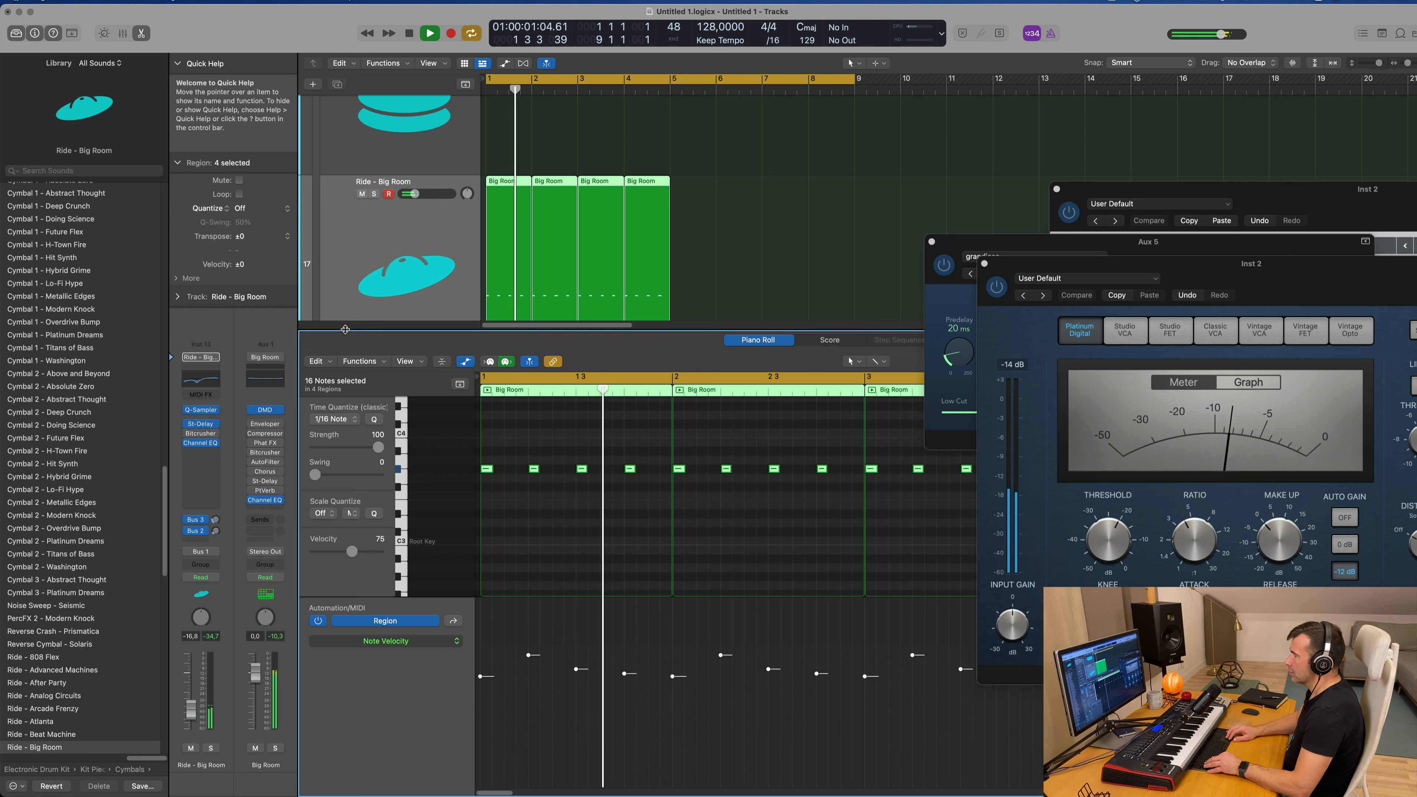
Step: Set the Ride track's volume to -16.0 dB and repeat its four regions to fill bars 5 to 8
{"action": "scroll", "coordinate": [424, 167], "scroll_direction": "down", "scroll_amount": 2}
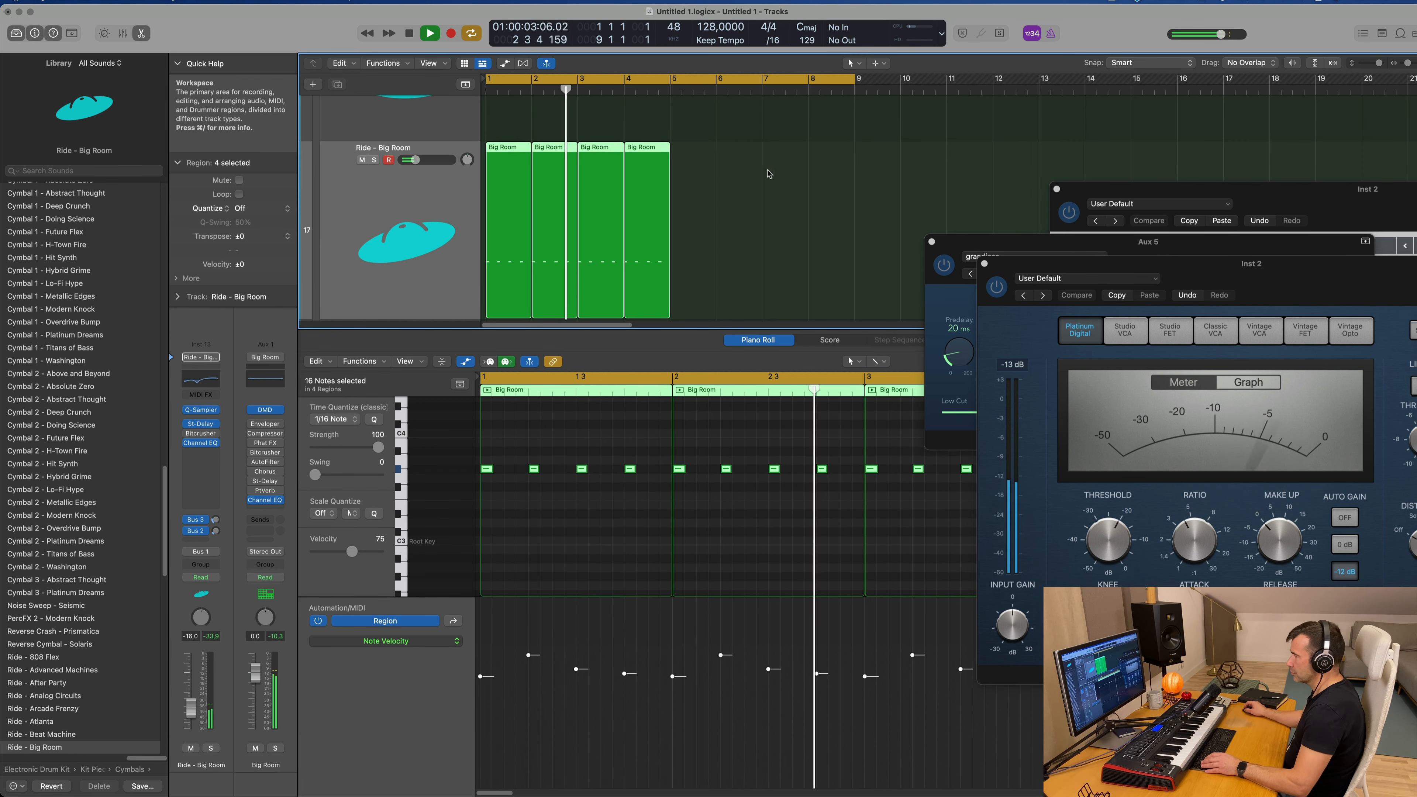
{"action": "key", "text": "super+r"}
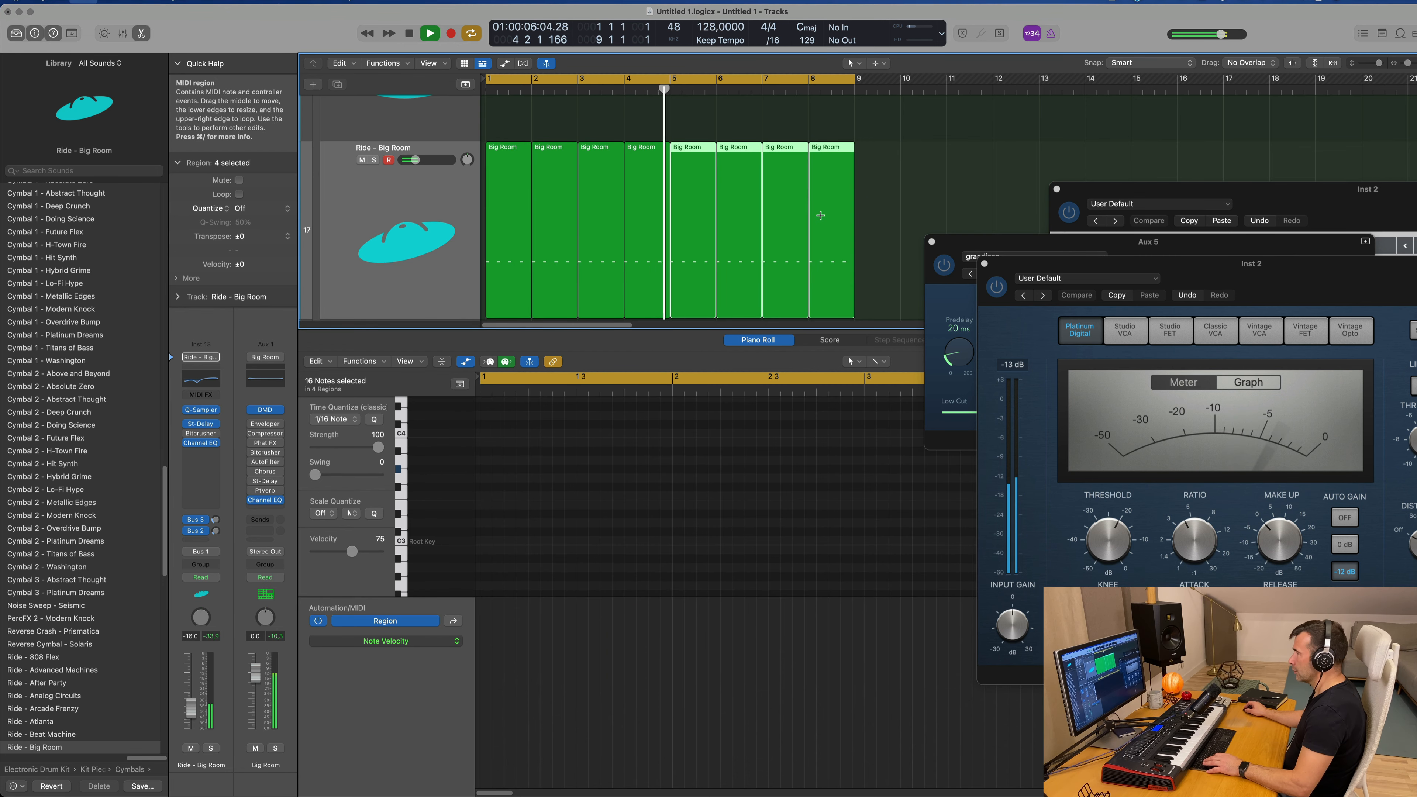
{"action": "key", "text": "super+shift+s"}
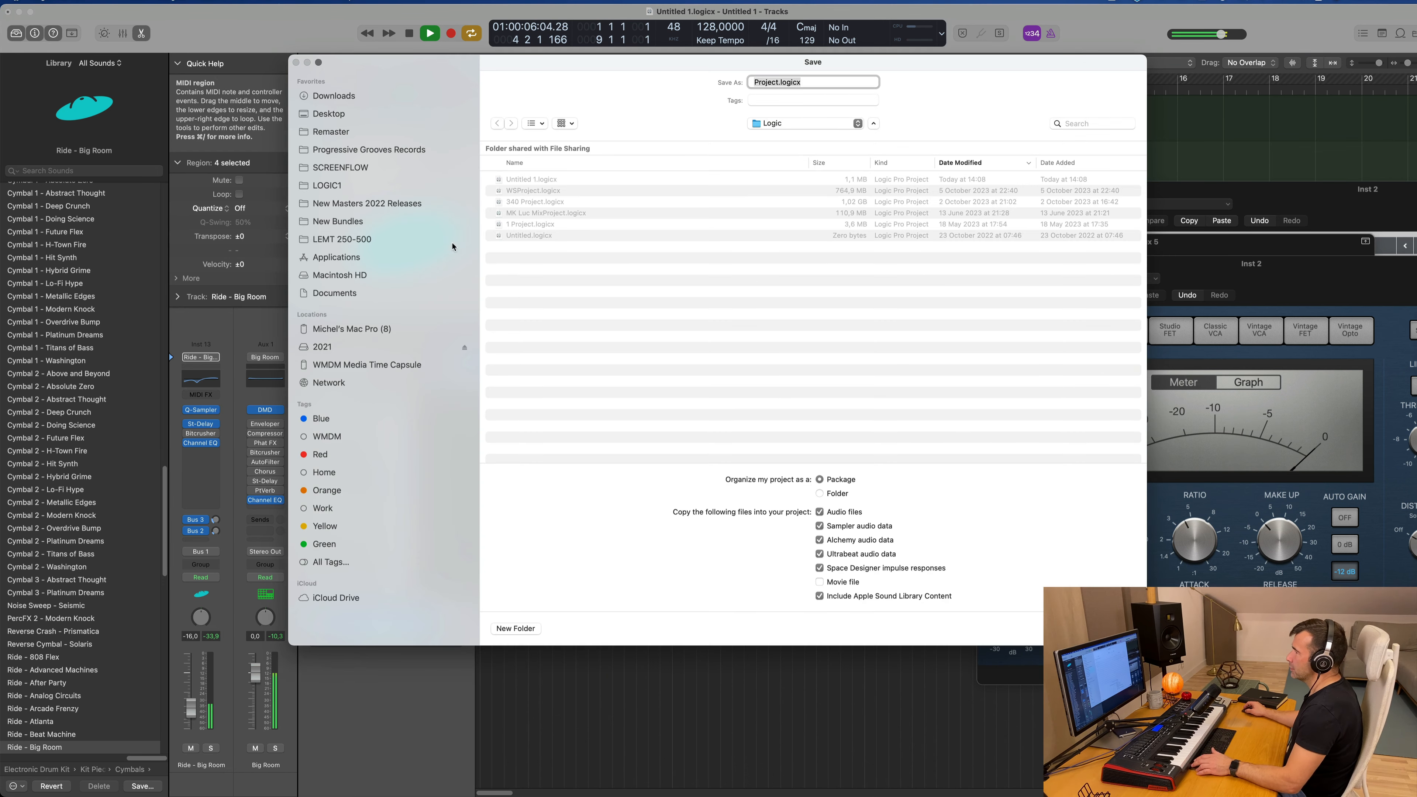
{"action": "key", "text": "Escape"}
Step: Hide the Piano Roll and play the arrangement from the start with the drum tracks in view
{"action": "scroll", "coordinate": [895, 243], "scroll_direction": "up", "scroll_amount": 5}
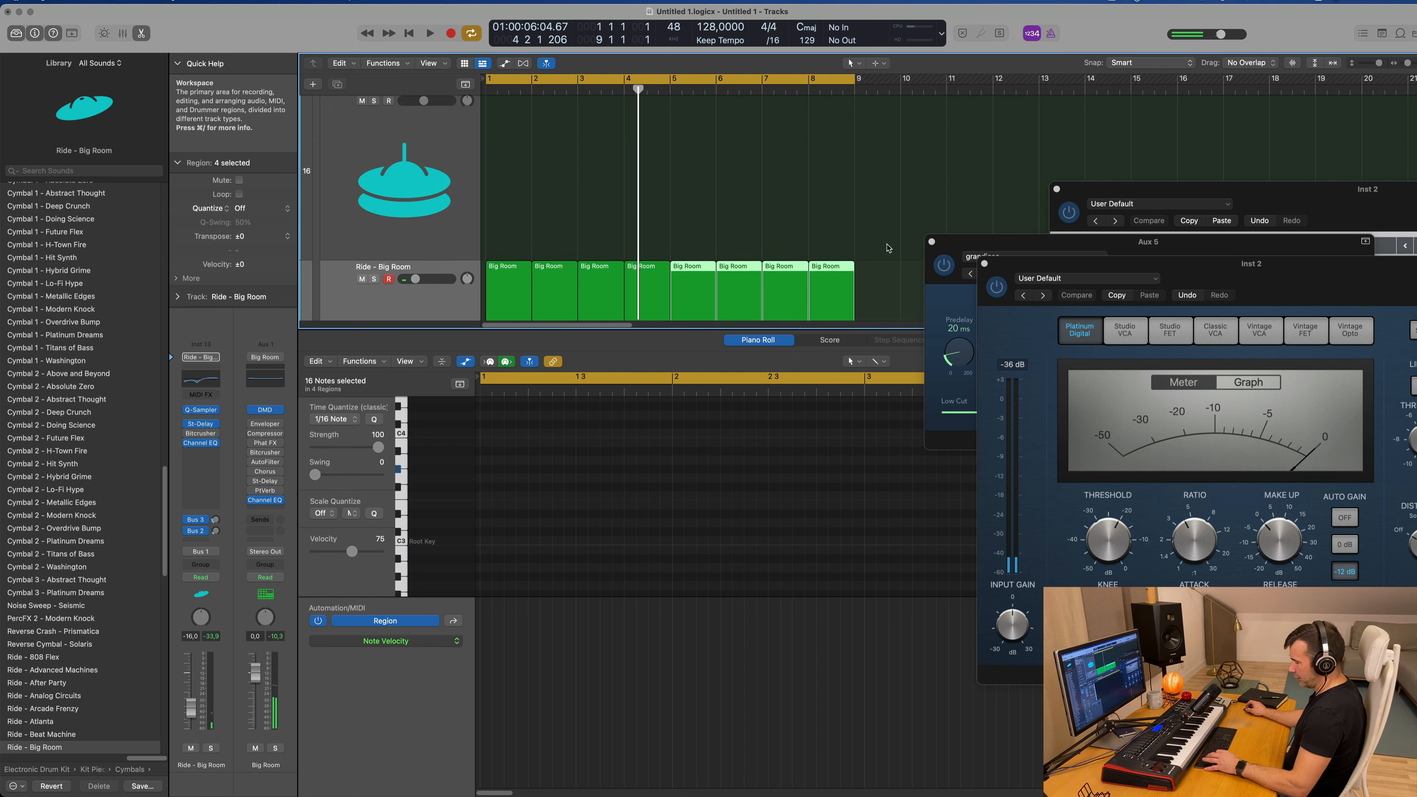
{"action": "key", "text": "x"}
{"action": "key", "text": "x"}
{"action": "scroll", "coordinate": [690, 286], "scroll_direction": "up", "scroll_amount": 5}
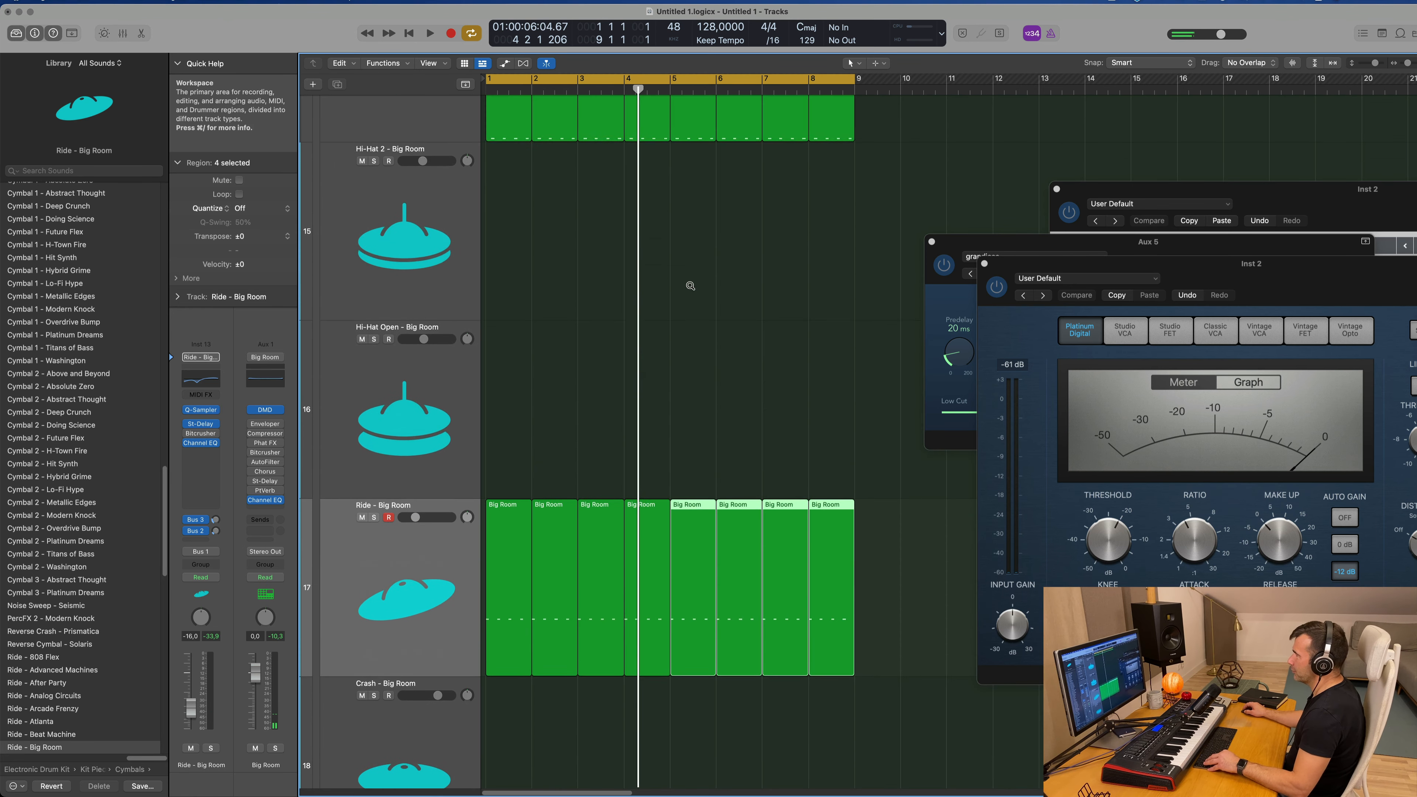
{"action": "scroll", "coordinate": [690, 287], "scroll_direction": "down", "scroll_amount": 5}
{"action": "scroll", "coordinate": [665, 334], "scroll_direction": "down", "scroll_amount": 3}
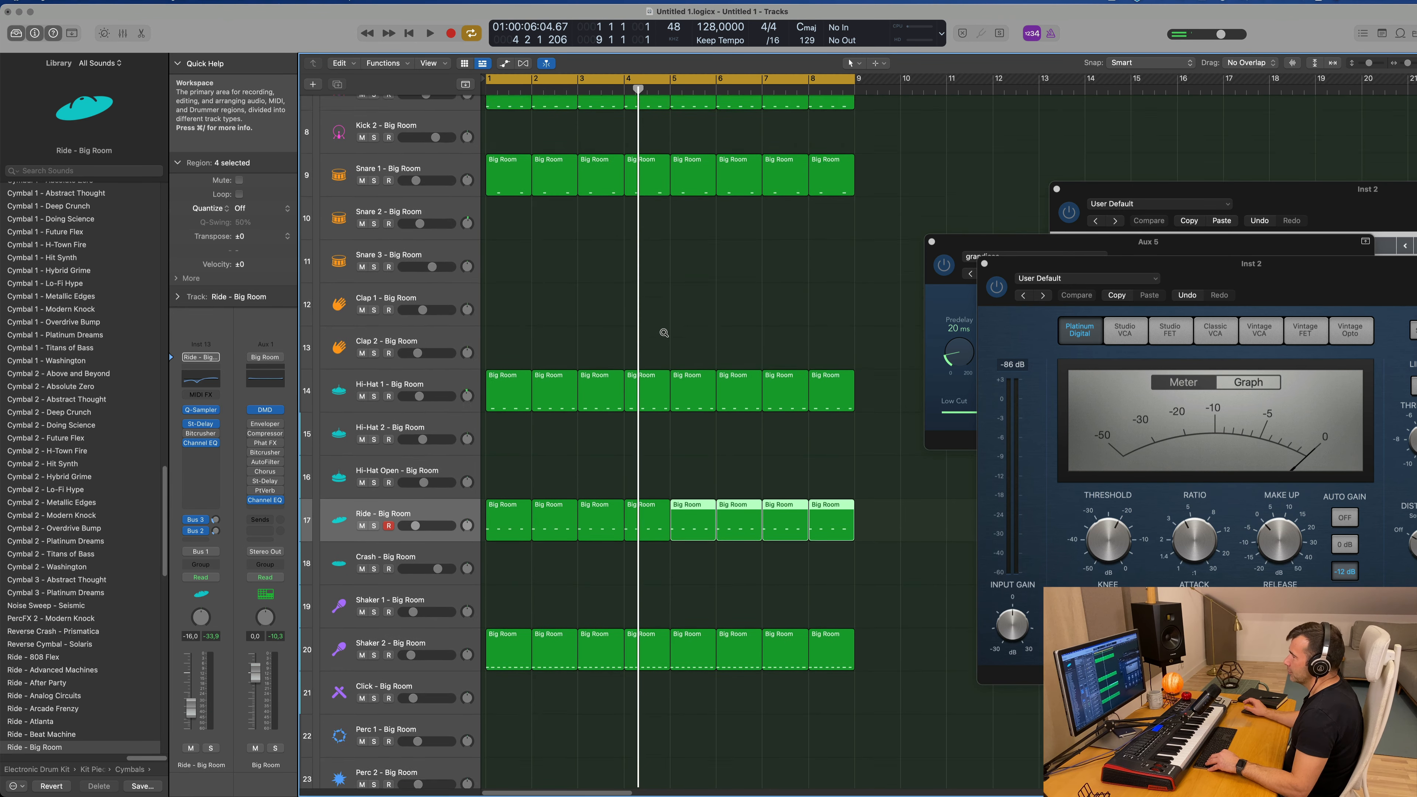
{"action": "key", "text": "space"}
{"action": "scroll", "coordinate": [655, 332], "scroll_direction": "left", "scroll_amount": 3}
{"action": "scroll", "coordinate": [655, 333], "scroll_direction": "left", "scroll_amount": 2}
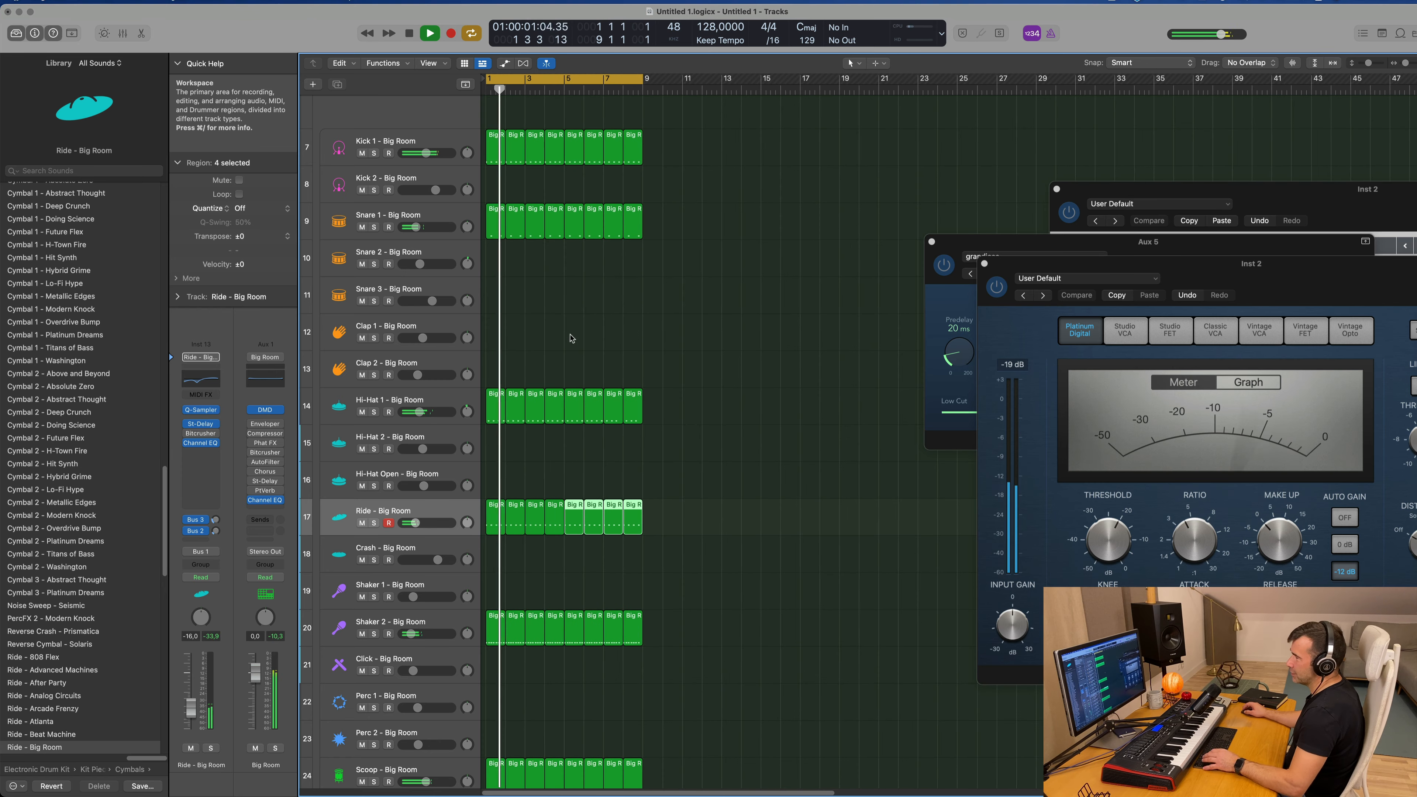
{"action": "scroll", "coordinate": [605, 335], "scroll_direction": "right", "scroll_amount": 2}
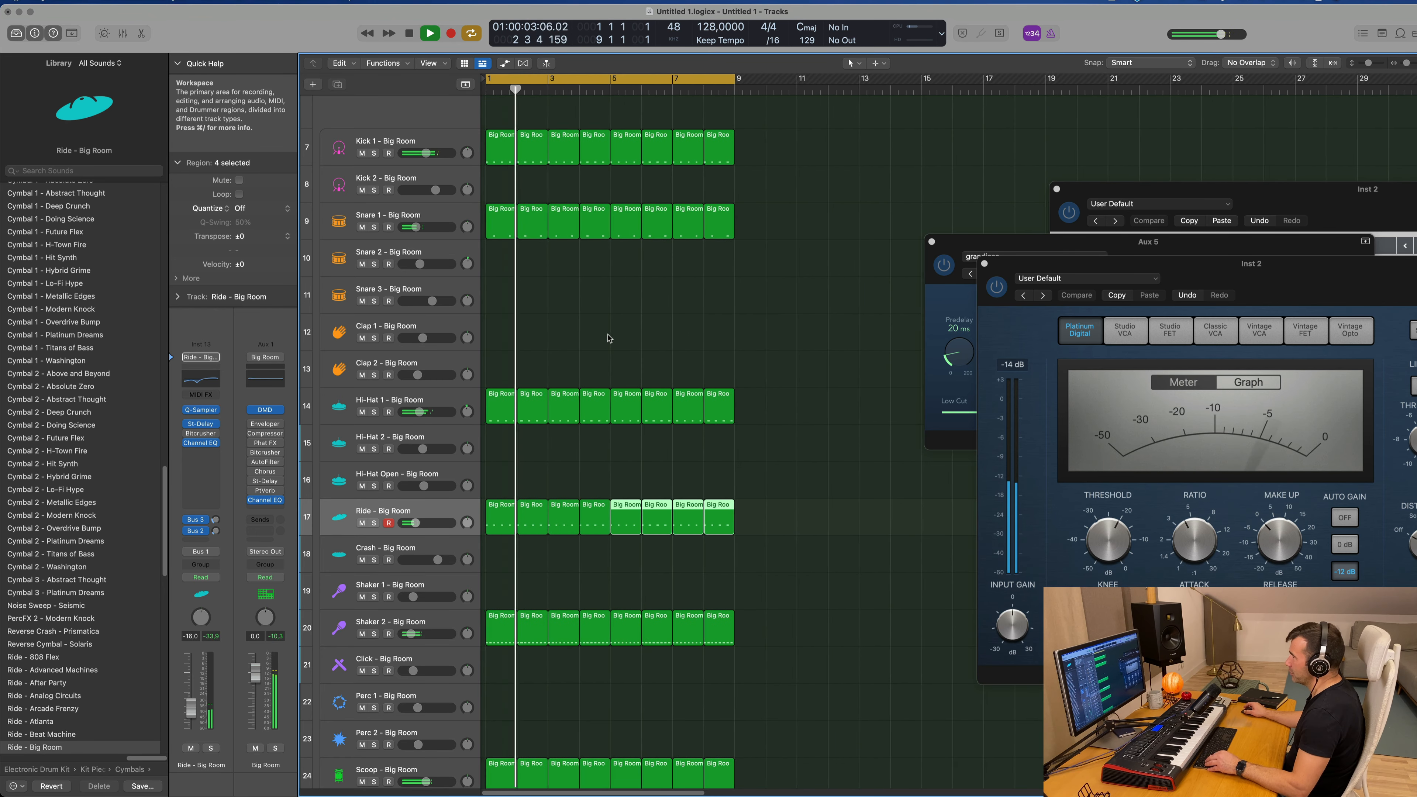
{"action": "scroll", "coordinate": [642, 290], "scroll_direction": "up", "scroll_amount": 5}
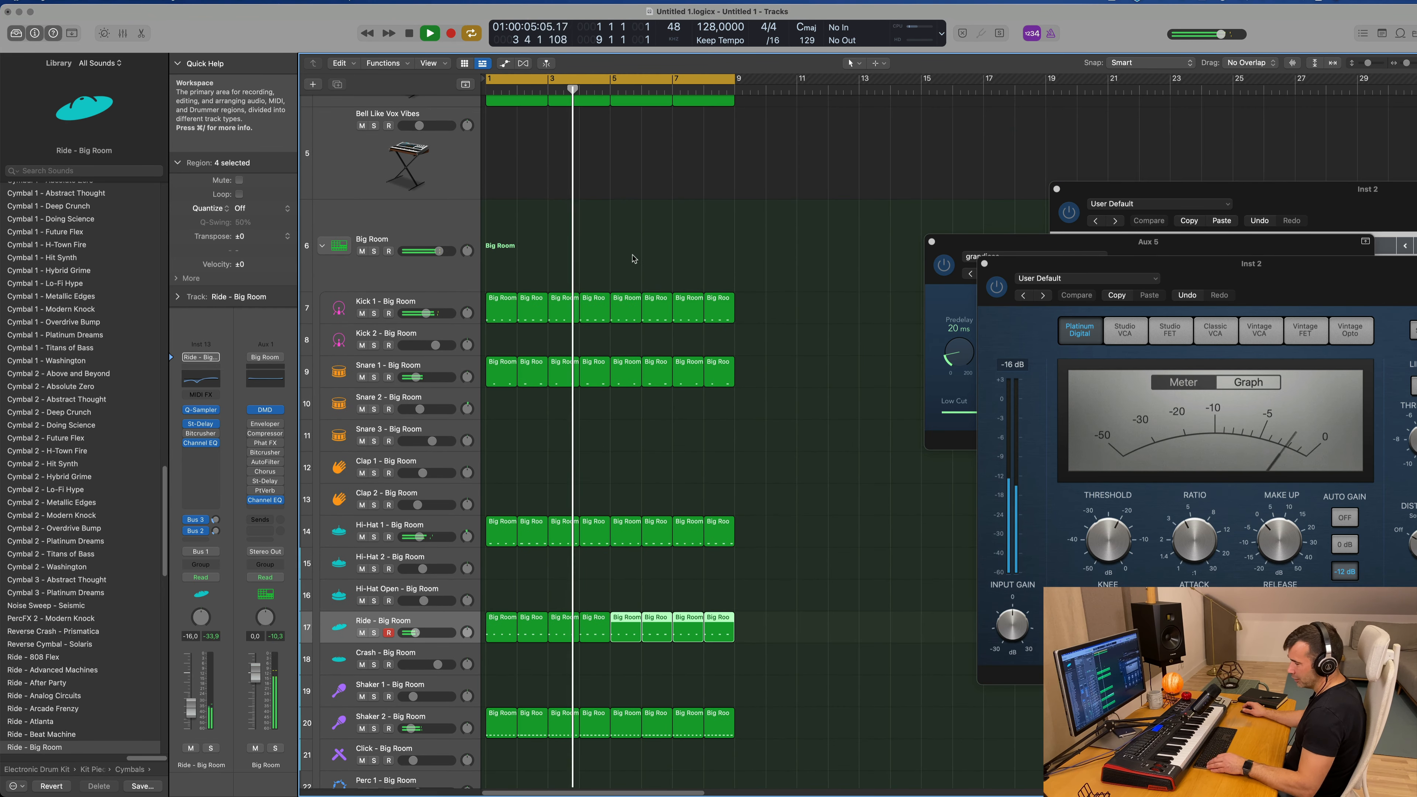
Step: Select all regions in the project and color and name them by their tracks
{"action": "key", "text": "super+a"}
{"action": "right_click", "coordinate": [655, 306]}
{"action": "left_click", "coordinate": [658, 310]}
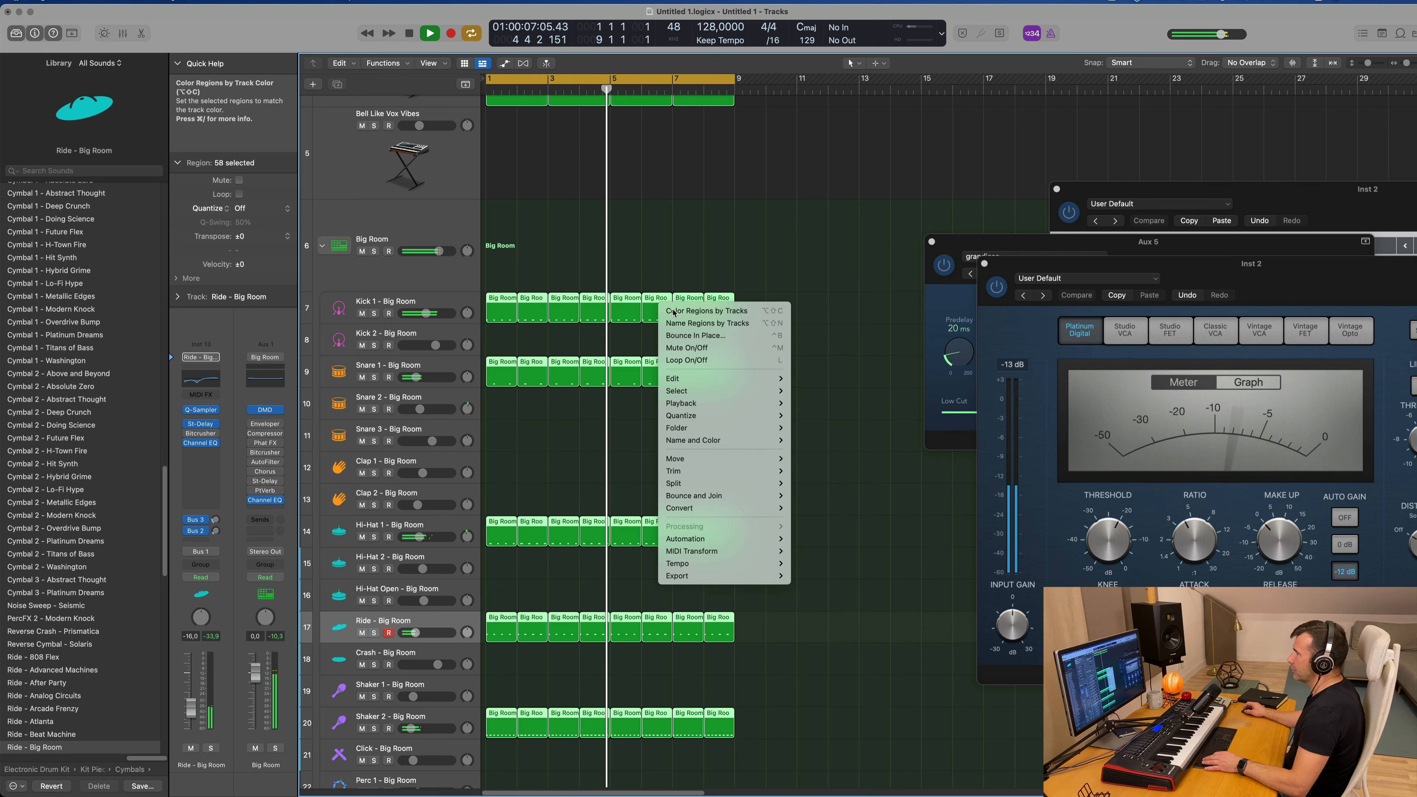
{"action": "left_click", "coordinate": [675, 322]}
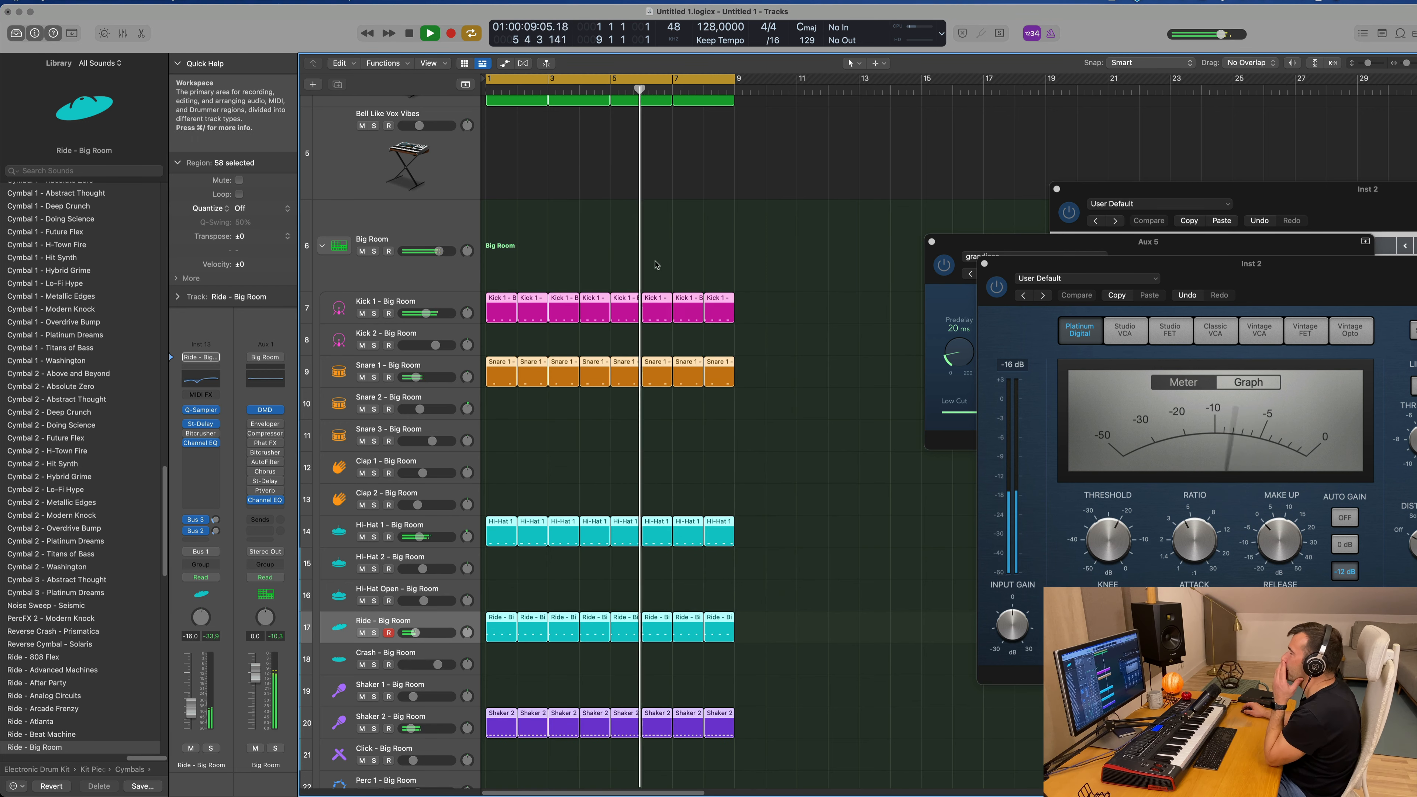
Step: Lower the Ride - Big Room track's volume to -21.0 dB and select the Accelerating Particles track
{"action": "scroll", "coordinate": [612, 270], "scroll_direction": "up", "scroll_amount": 2}
{"action": "scroll", "coordinate": [614, 274], "scroll_direction": "up", "scroll_amount": 4}
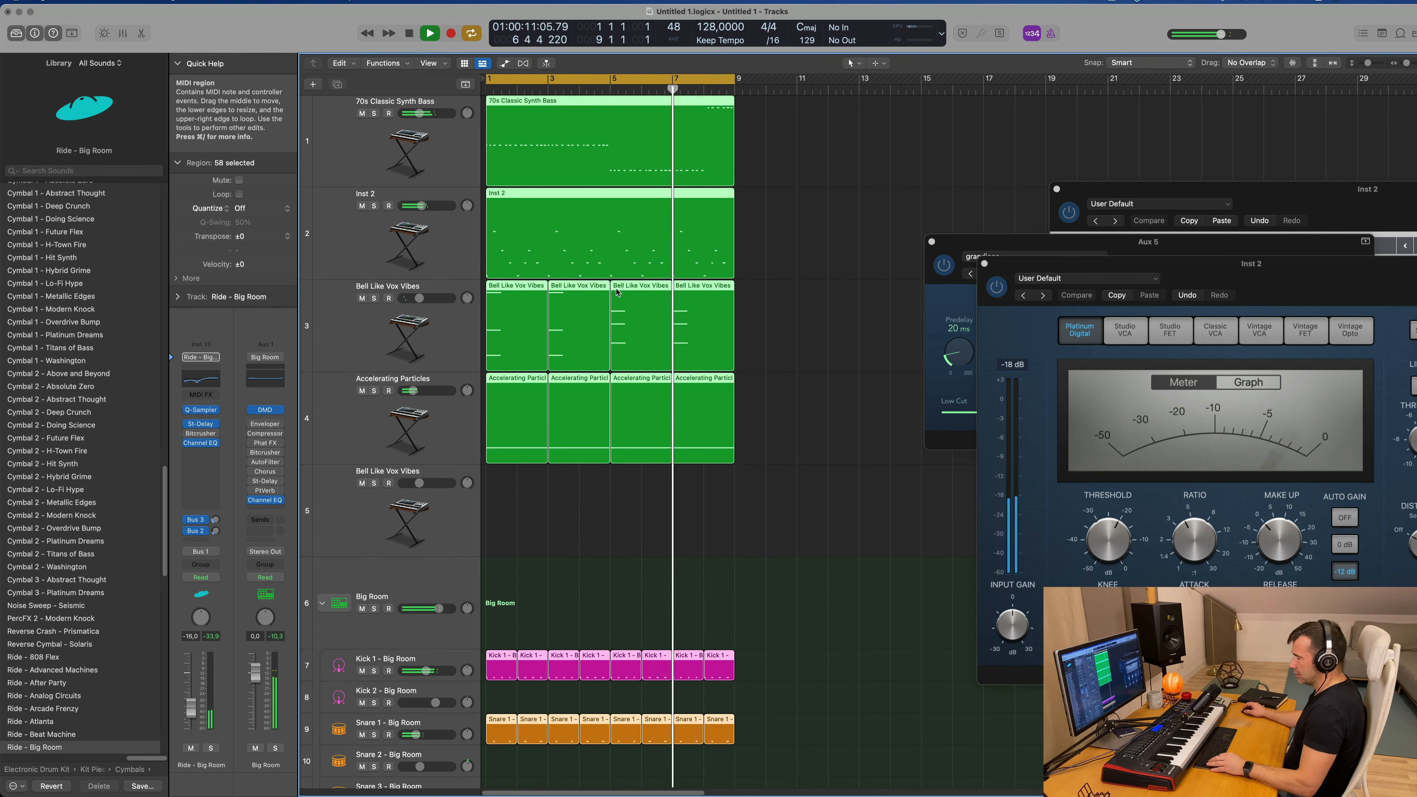
{"action": "scroll", "coordinate": [652, 408], "scroll_direction": "down", "scroll_amount": 5}
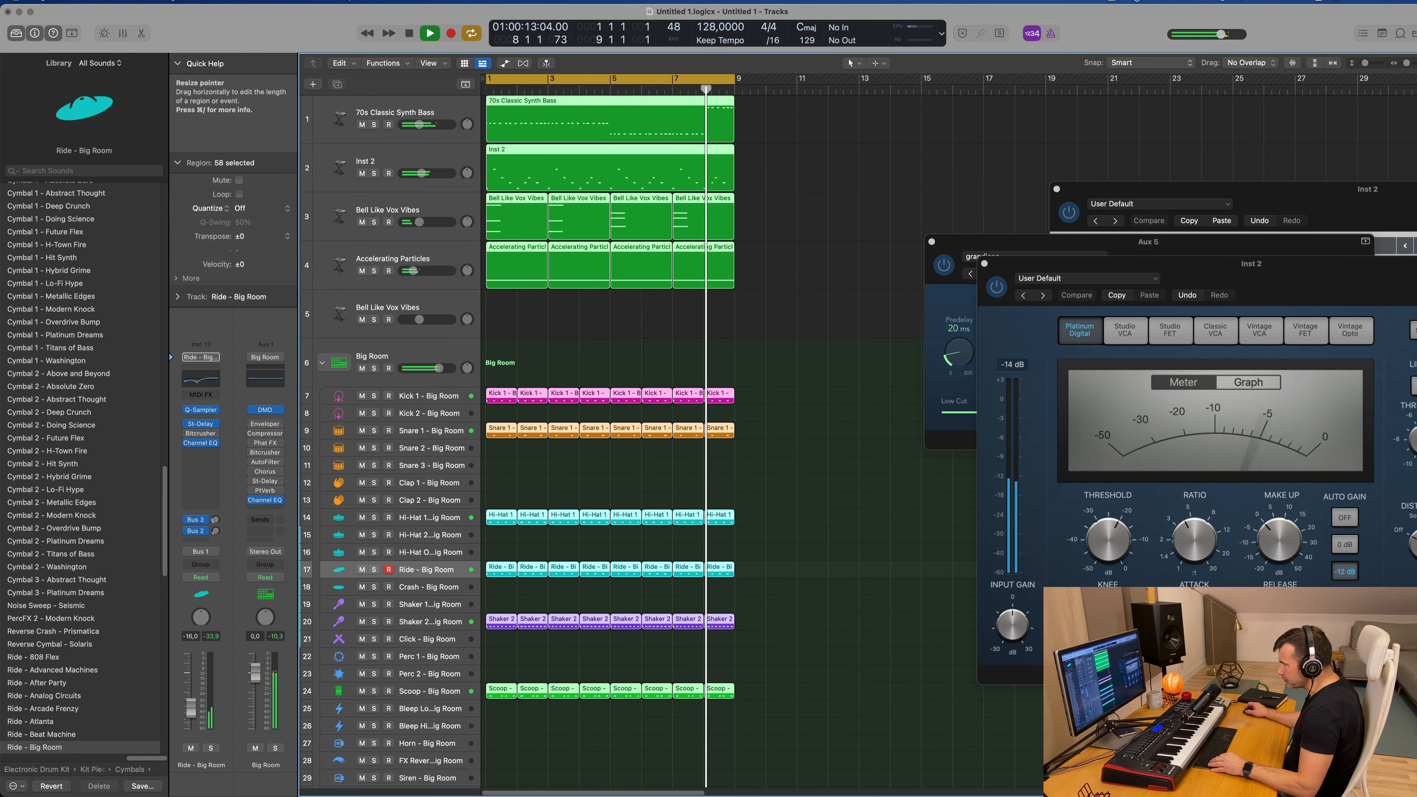
{"action": "left_click_drag", "start_coordinate": [191, 708], "coordinate": [191, 714]}
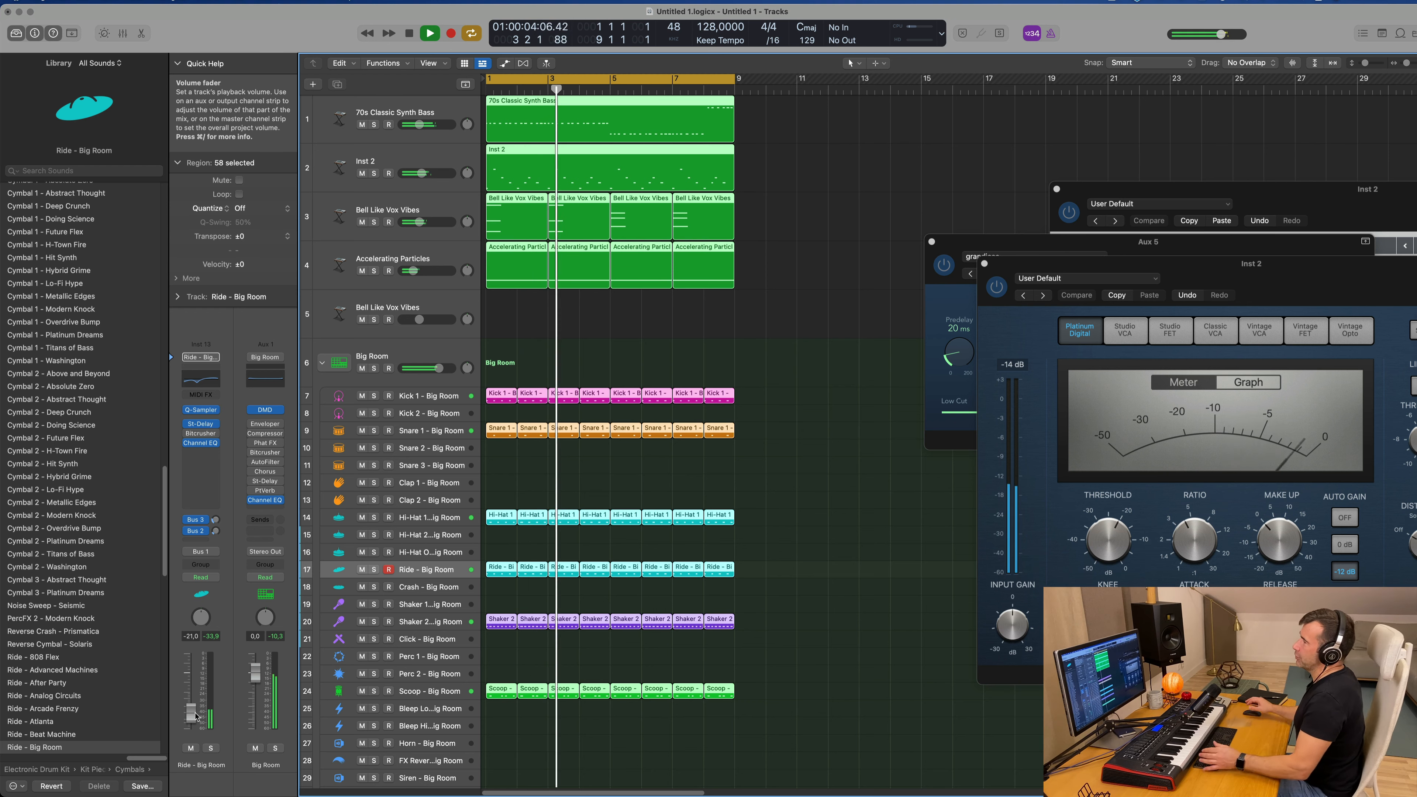
{"action": "left_click", "coordinate": [445, 259]}
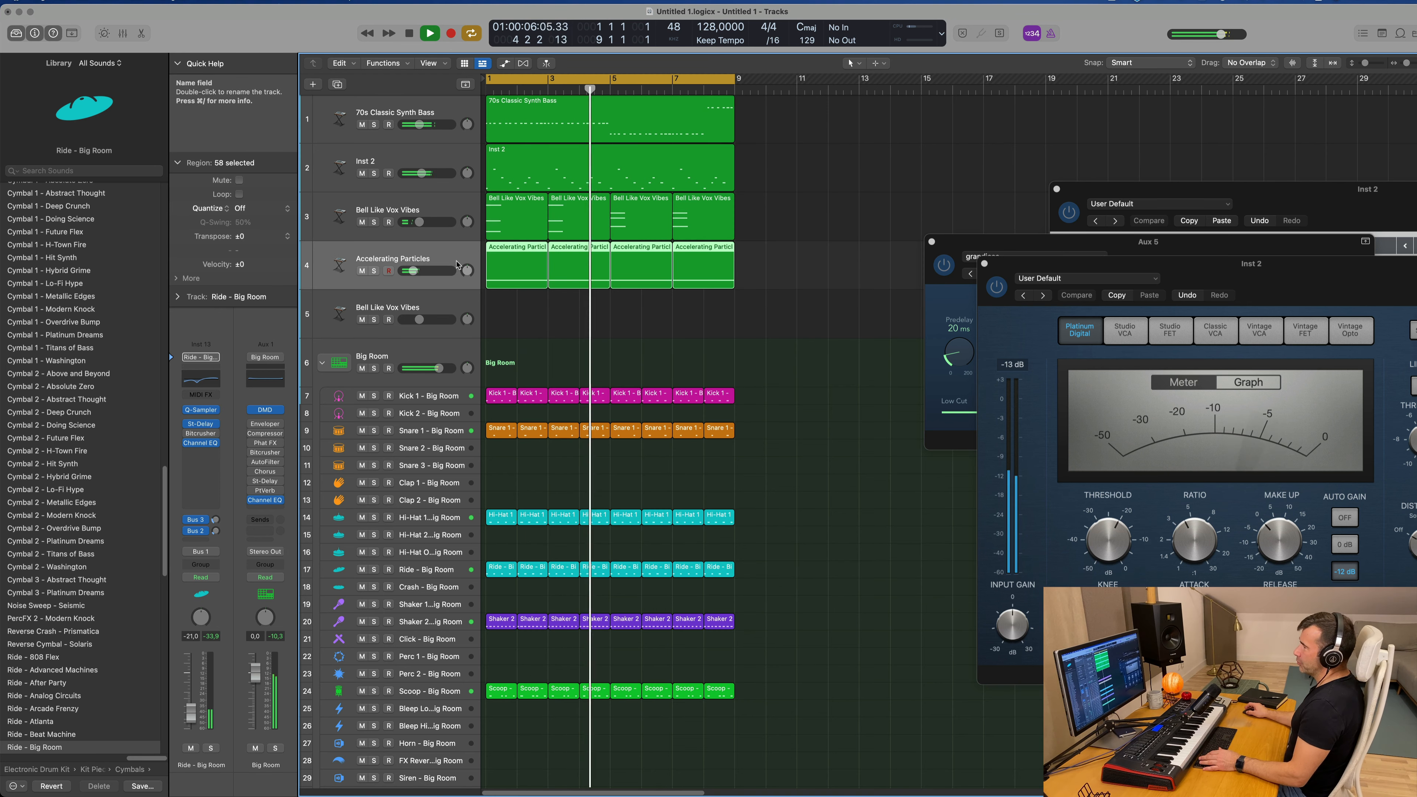
Step: Load the Angel Pad preset from the Pads category into Alchemy on the second, empty Bell Like Vox Vibes track
{"action": "left_click", "coordinate": [450, 315]}
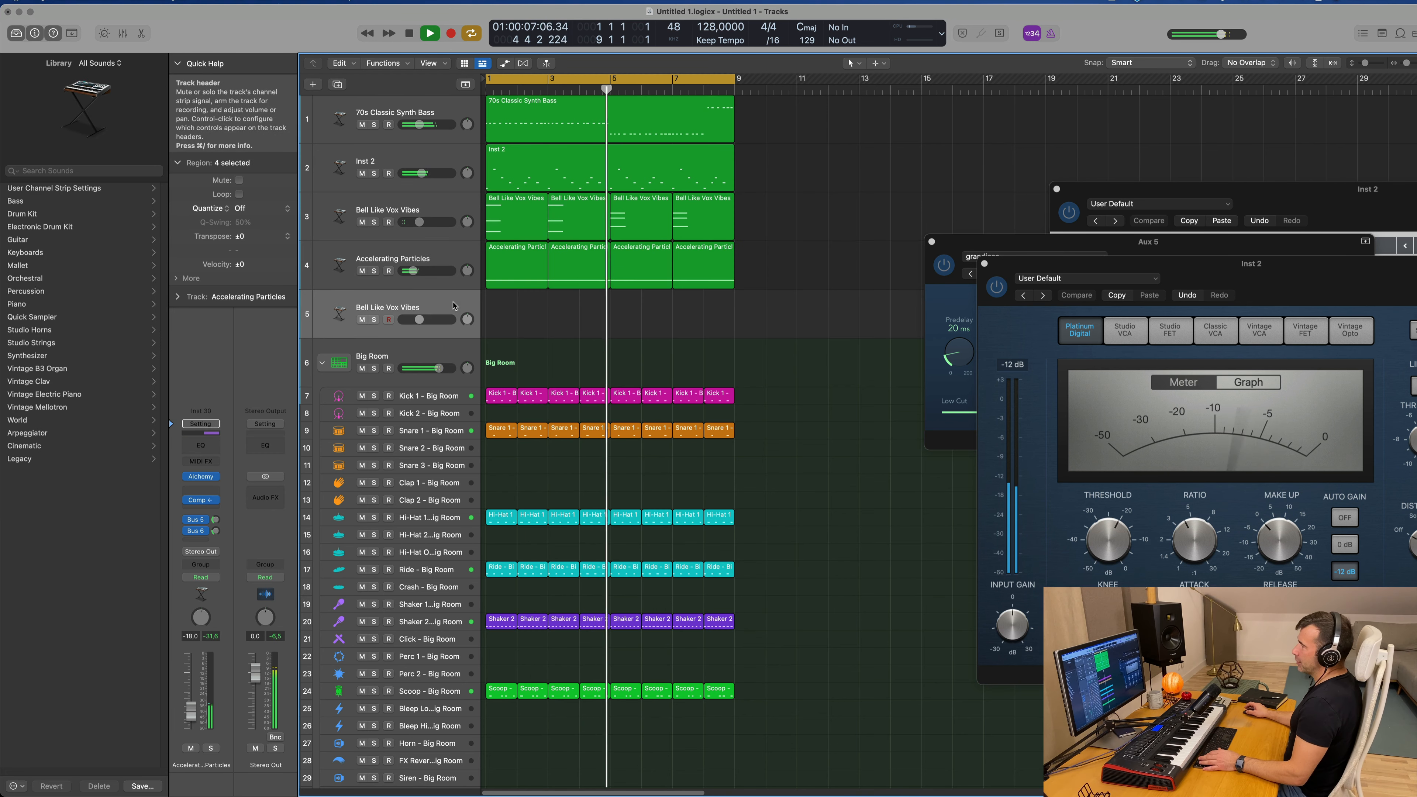
{"action": "left_click", "coordinate": [197, 481]}
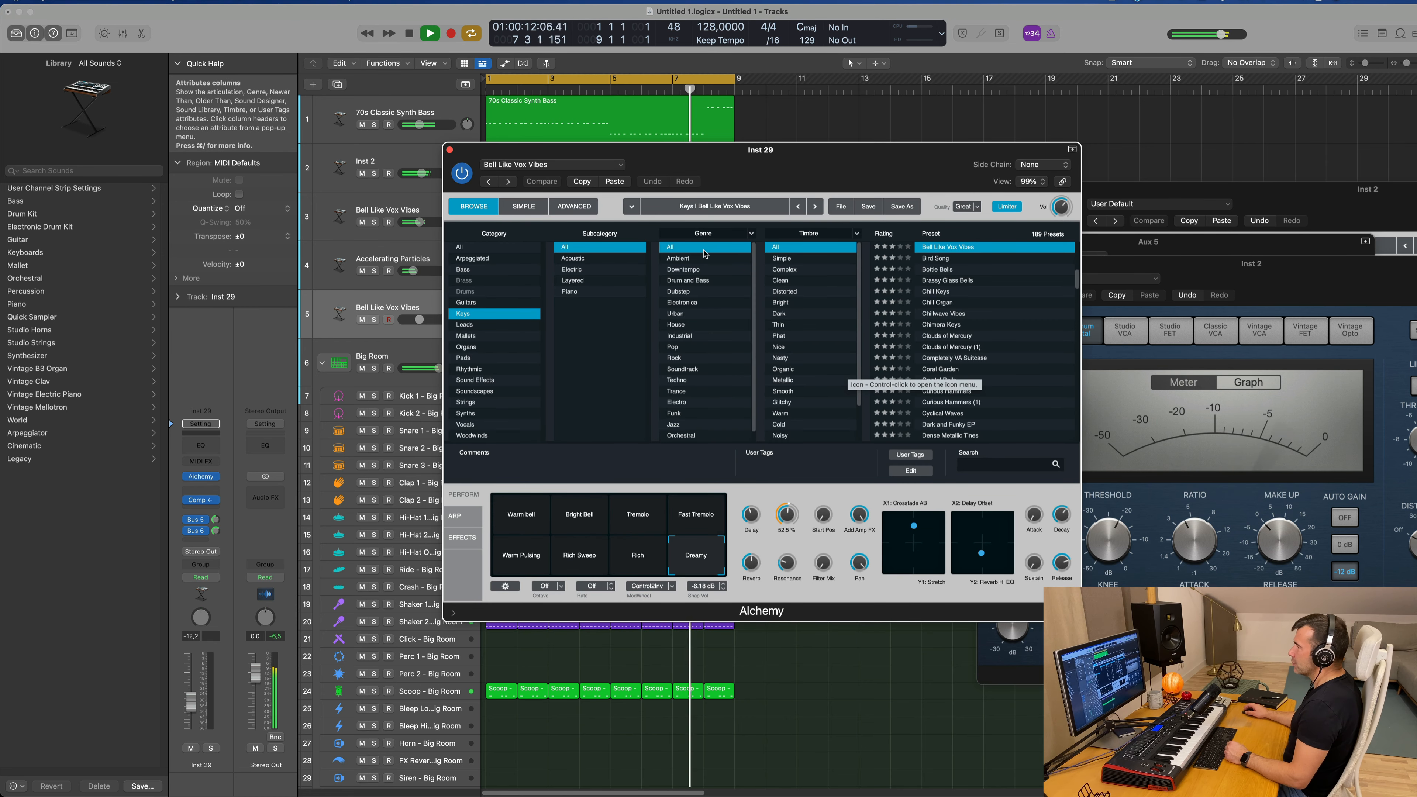
{"action": "left_click", "coordinate": [480, 355]}
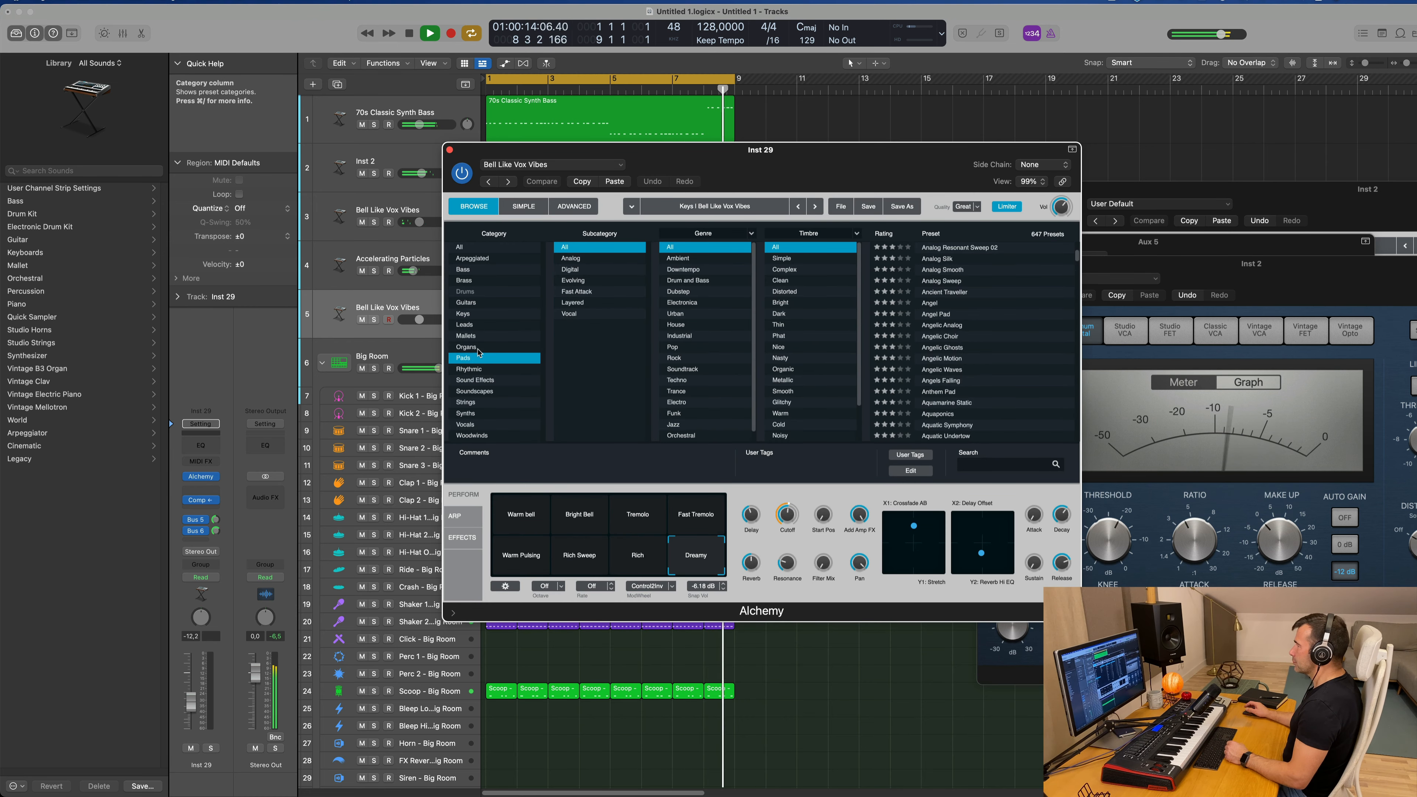
{"action": "left_click", "coordinate": [937, 314]}
{"action": "left_click_drag", "start_coordinate": [881, 166], "coordinate": [1177, 145]}
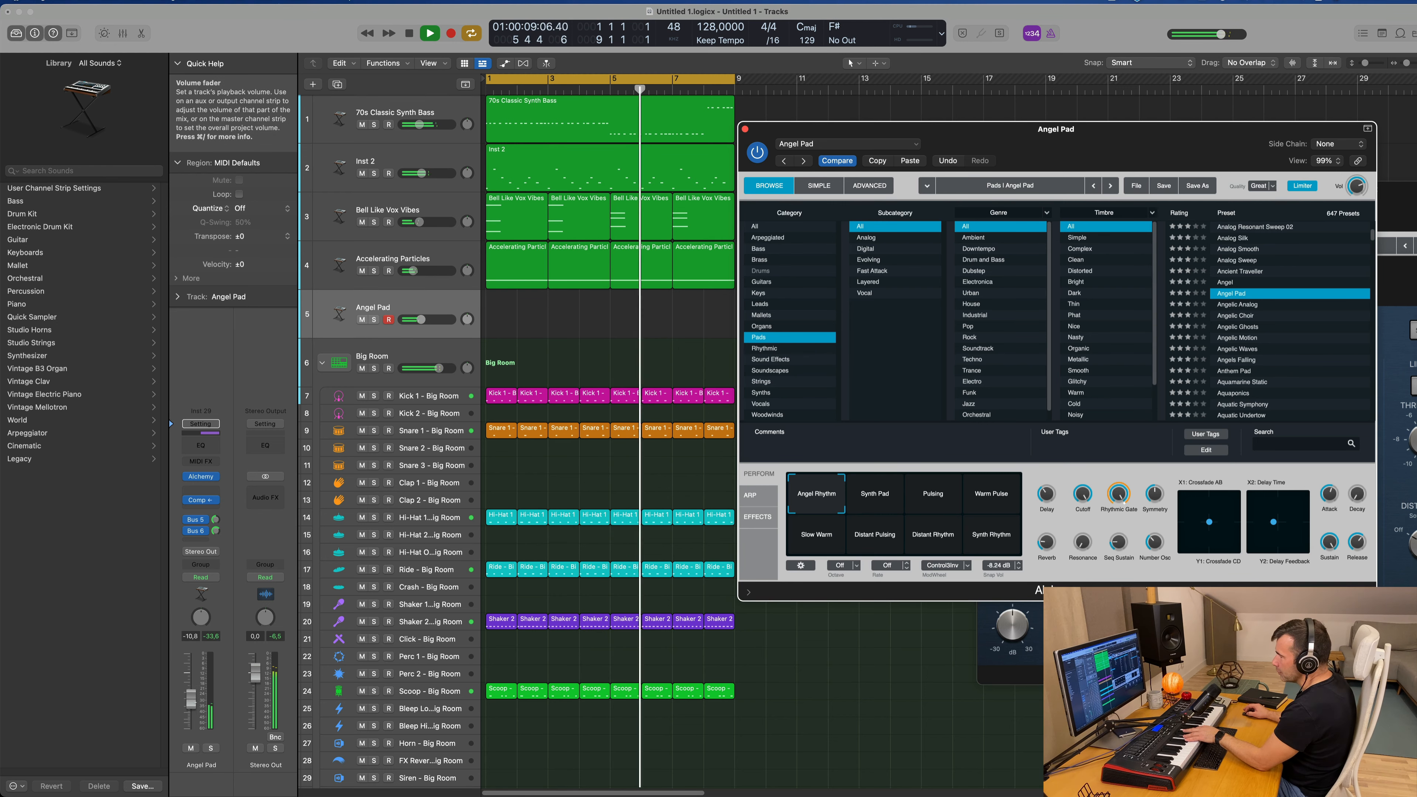
Step: Set the Angel Pad track's volume to about -8.6 dB and audition the Synth Pad and Pulsing snapshots
{"action": "left_click_drag", "start_coordinate": [191, 702], "coordinate": [191, 697]}
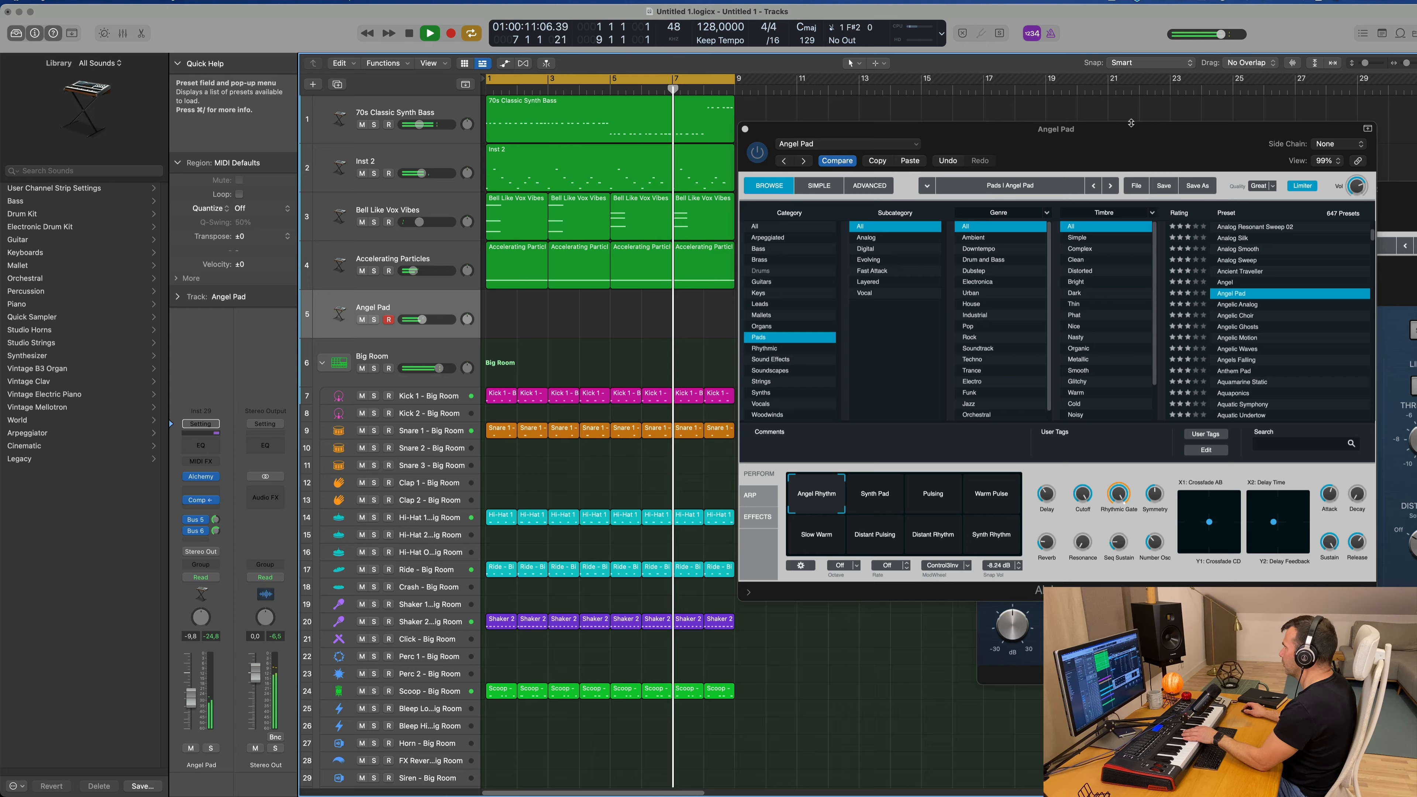
{"action": "left_click_drag", "start_coordinate": [1131, 144], "coordinate": [950, 148]}
{"action": "left_click", "coordinate": [694, 499]}
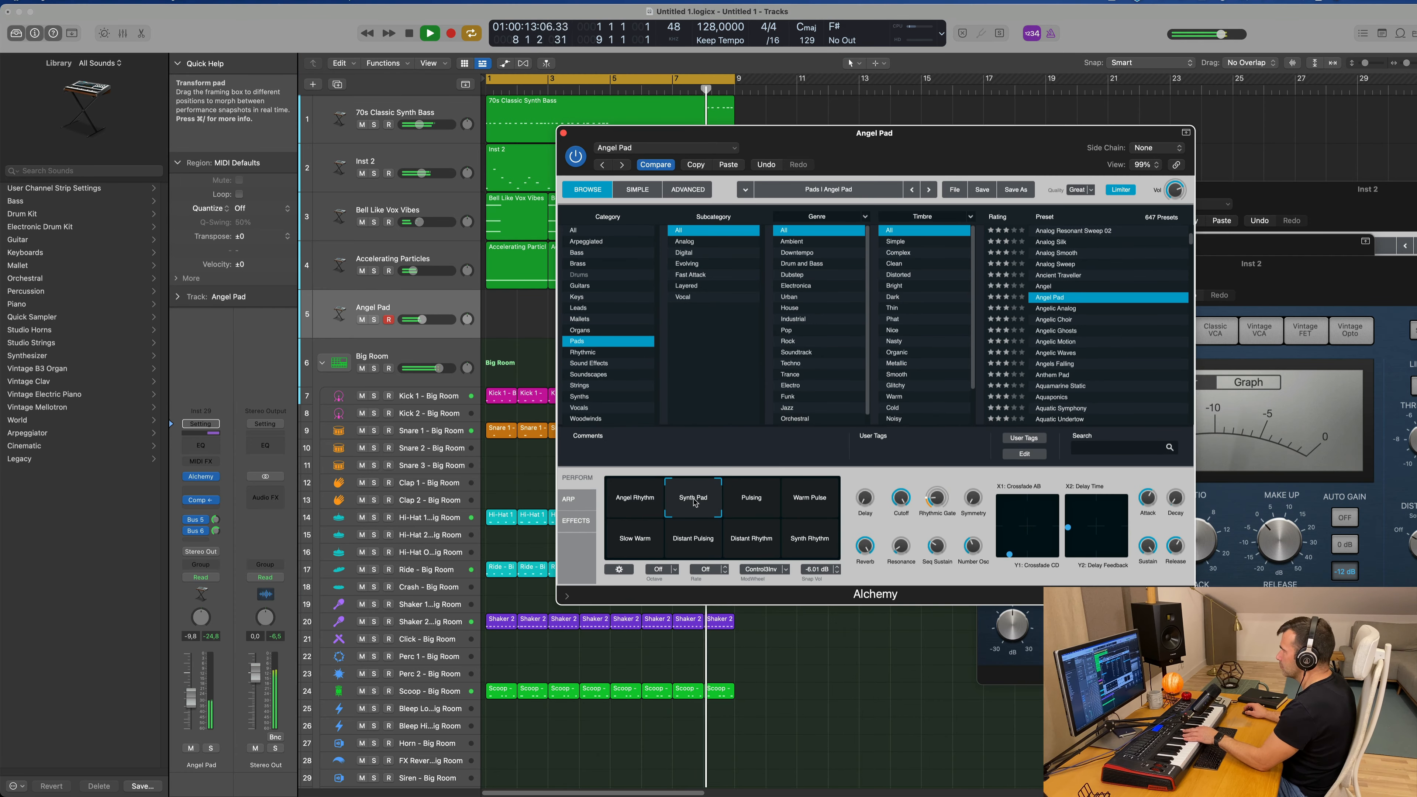
{"action": "left_click", "coordinate": [747, 502]}
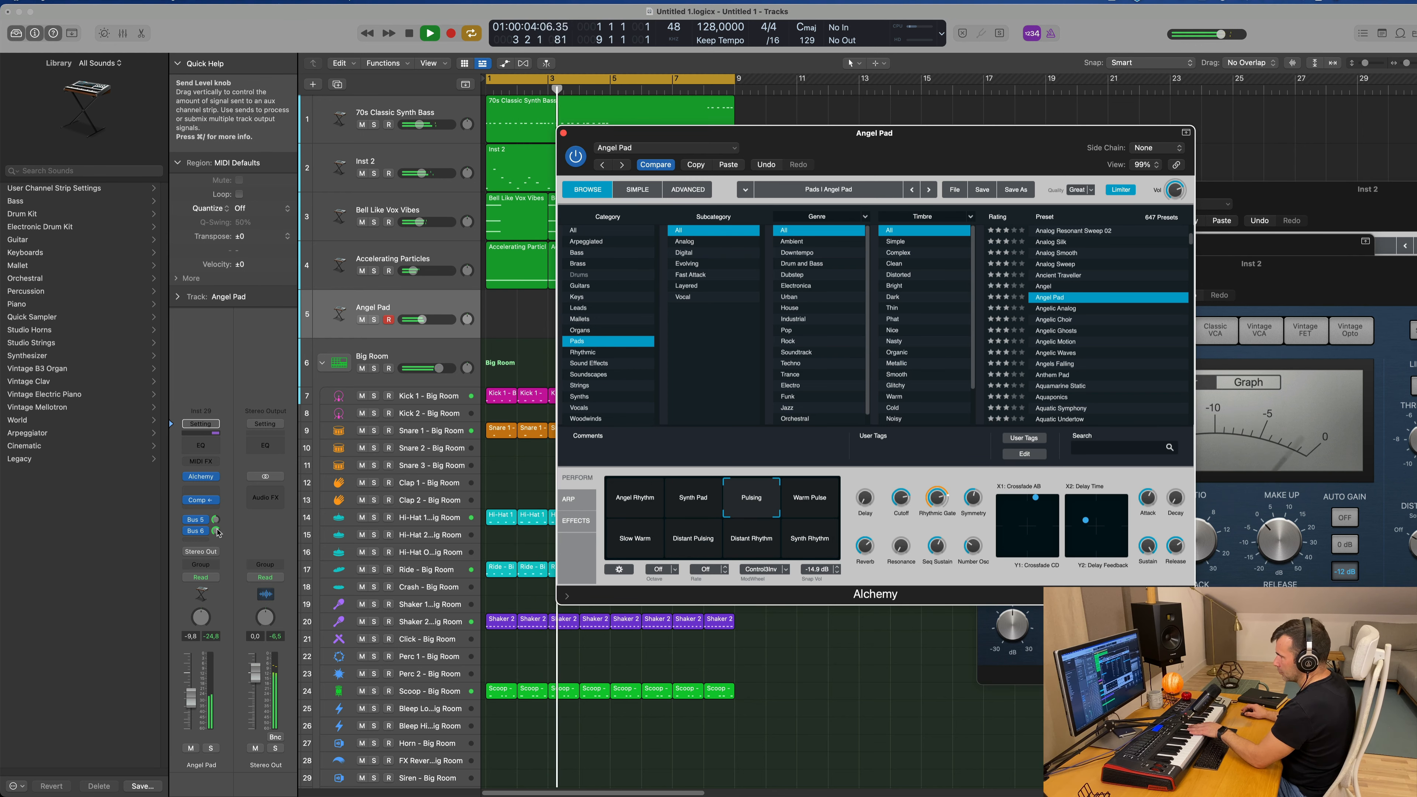
Step: Adjust the Angel Pad track's Bus 6 send level and audition the Warm Pulse snapshot with the volume at -2.1 dB
{"action": "mouse_move", "coordinate": [215, 531]}
{"action": "left_mouse_down"}
{"action": "mouse_move", "coordinate": [218, 566]}
{"action": "mouse_move", "coordinate": [216, 523]}
{"action": "mouse_move", "coordinate": [216, 534]}
{"action": "left_mouse_up"}
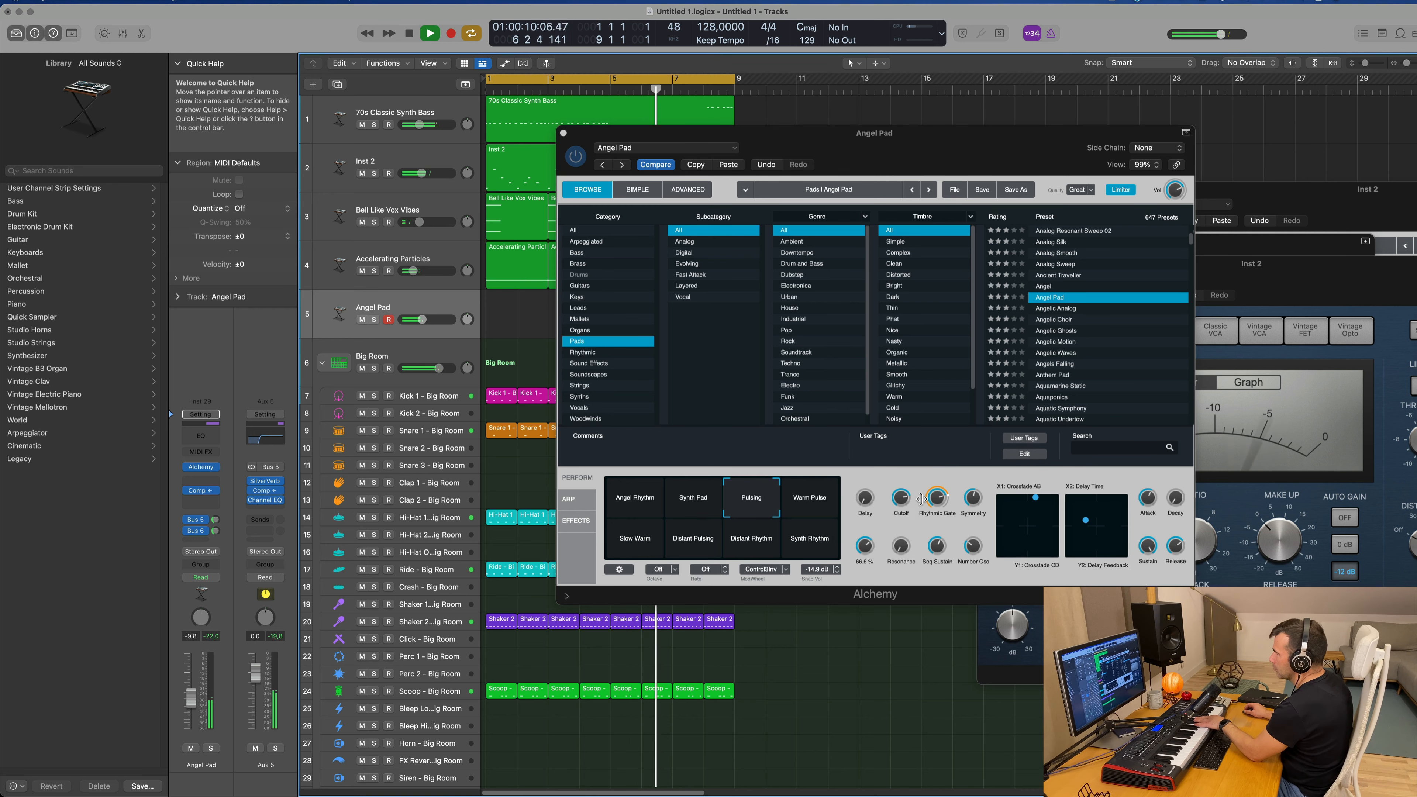
{"action": "left_click", "coordinate": [797, 511]}
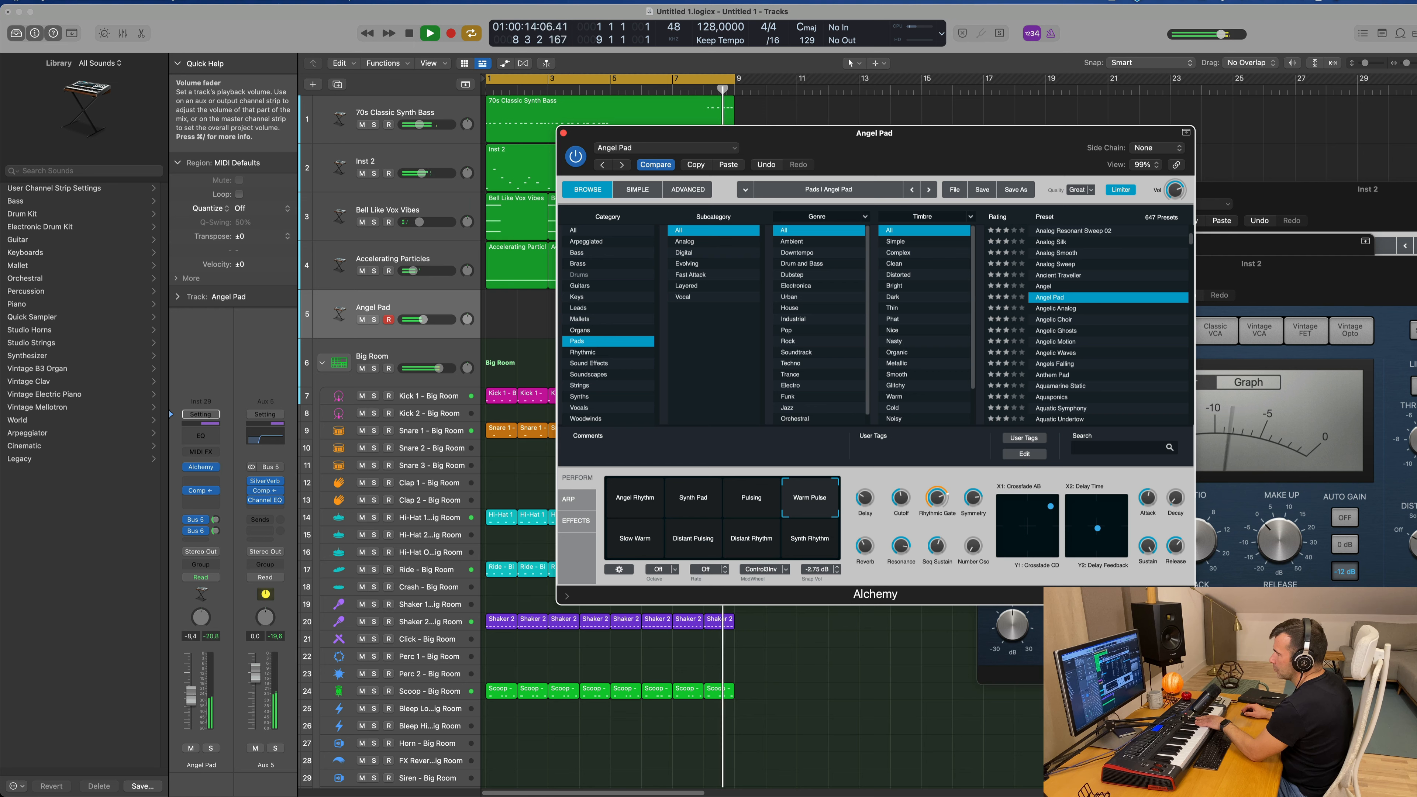
{"action": "left_click_drag", "start_coordinate": [190, 694], "coordinate": [191, 680]}
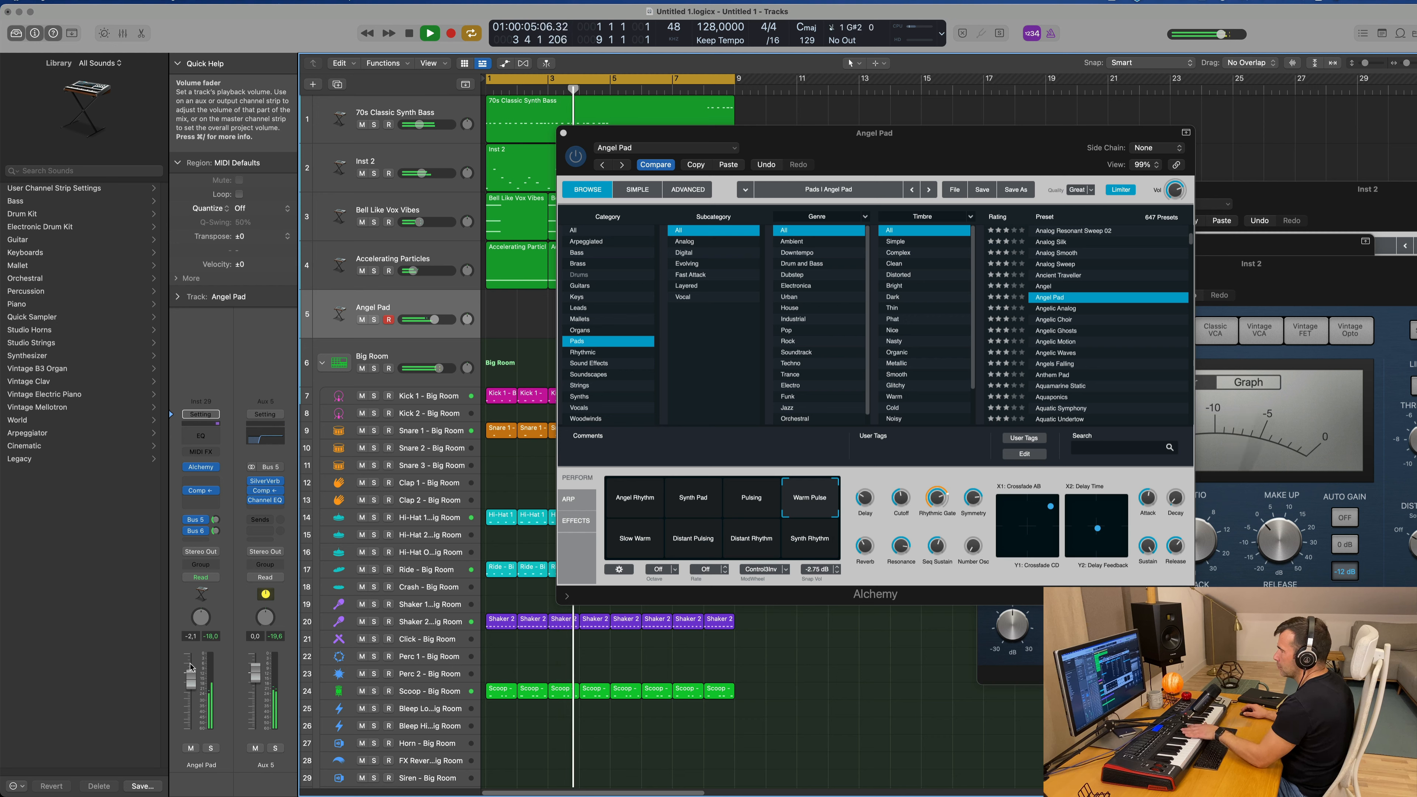
Step: Audition the Slow Warm, Distant Pulsing, Distant Rhythm and Synth Rhythm snapshots and set the track's volume to -10.0 dB
{"action": "left_click", "coordinate": [639, 540]}
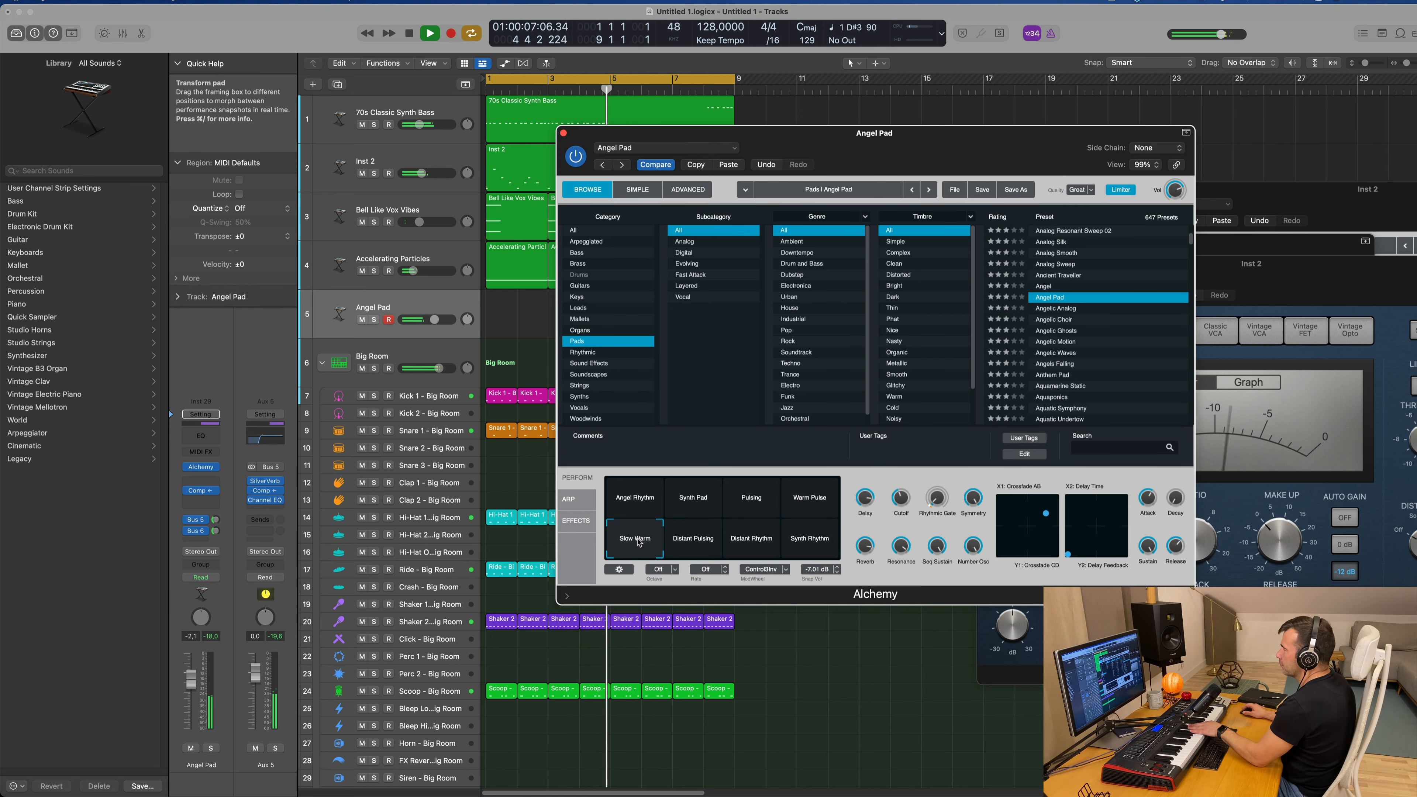
{"action": "left_click", "coordinate": [697, 545]}
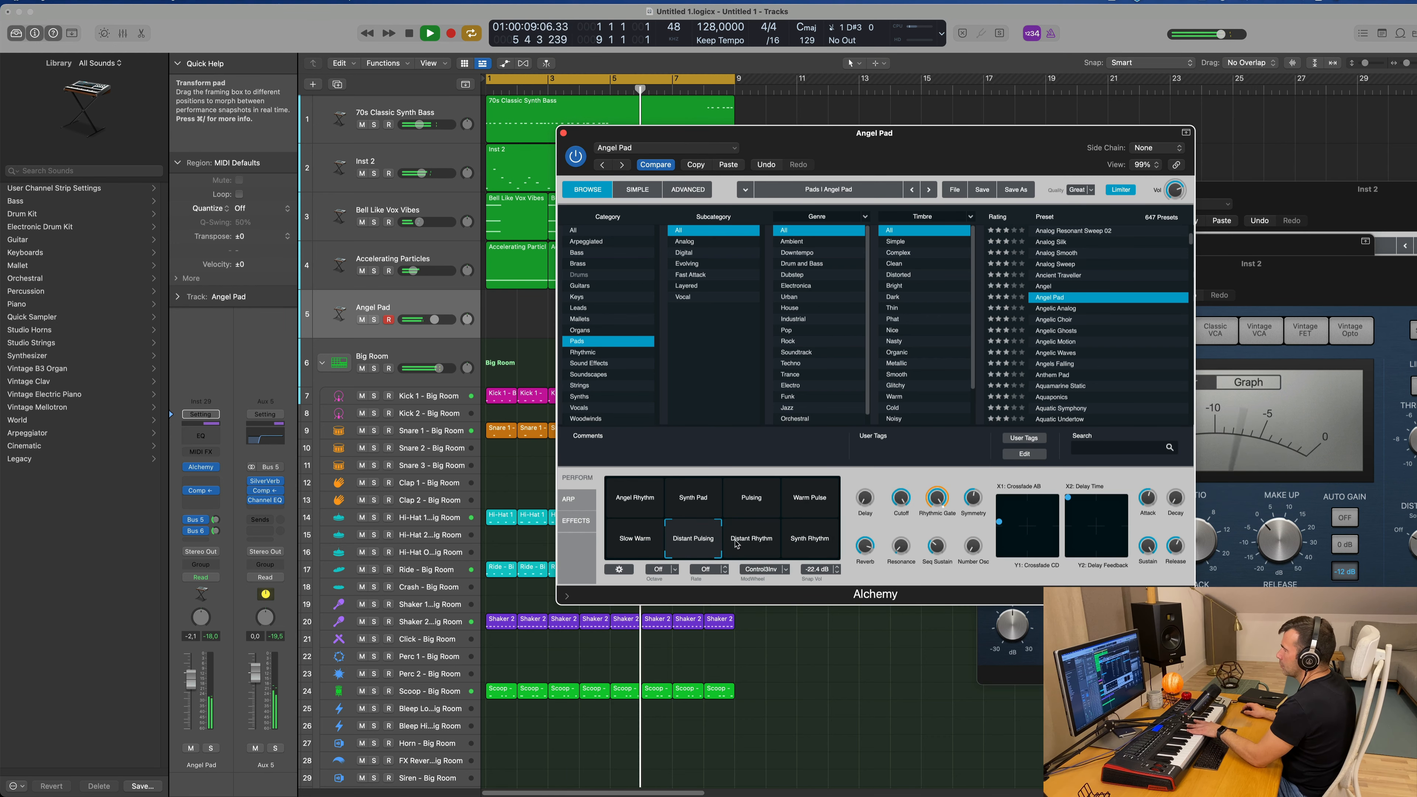
{"action": "left_click", "coordinate": [751, 541]}
{"action": "left_click", "coordinate": [810, 538]}
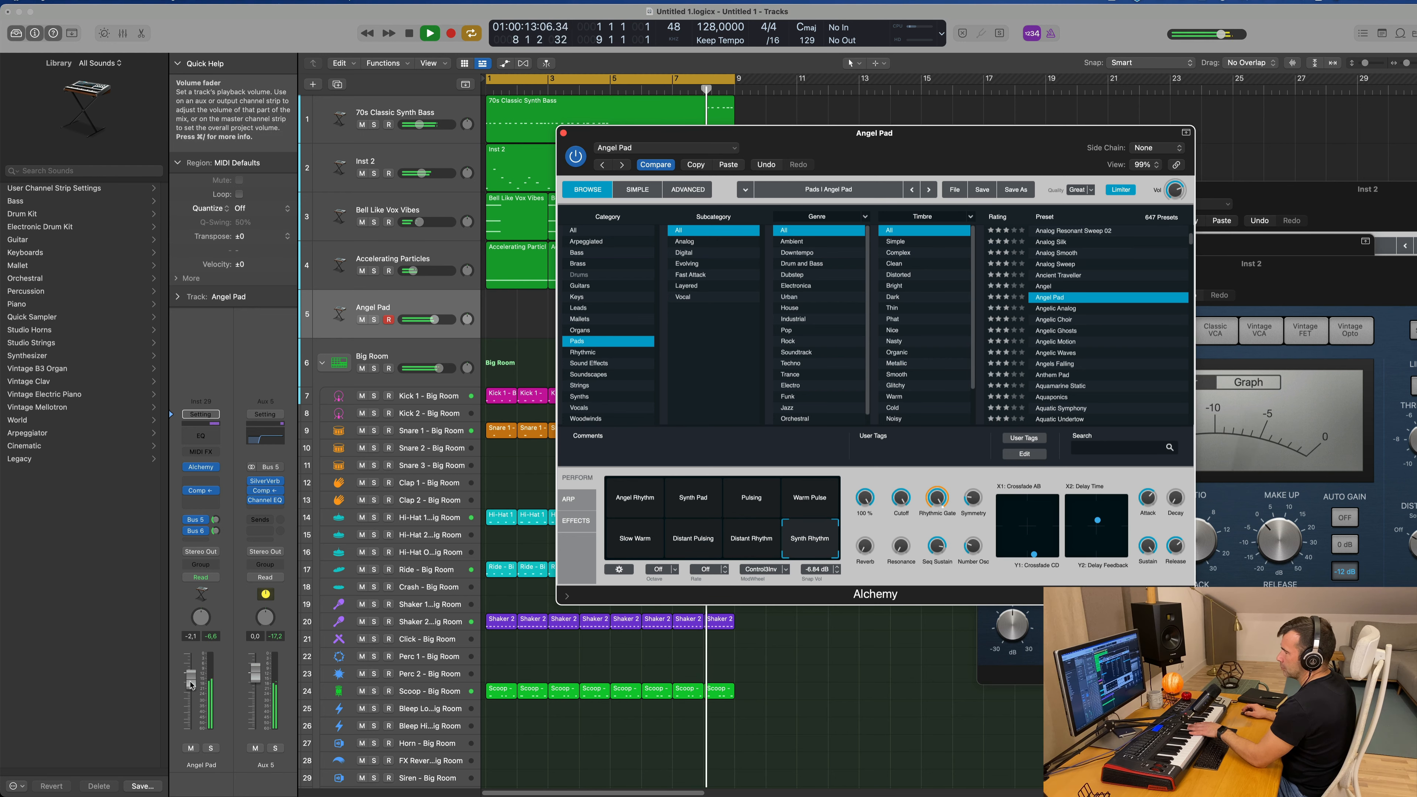
{"action": "left_click_drag", "start_coordinate": [192, 698], "coordinate": [193, 706]}
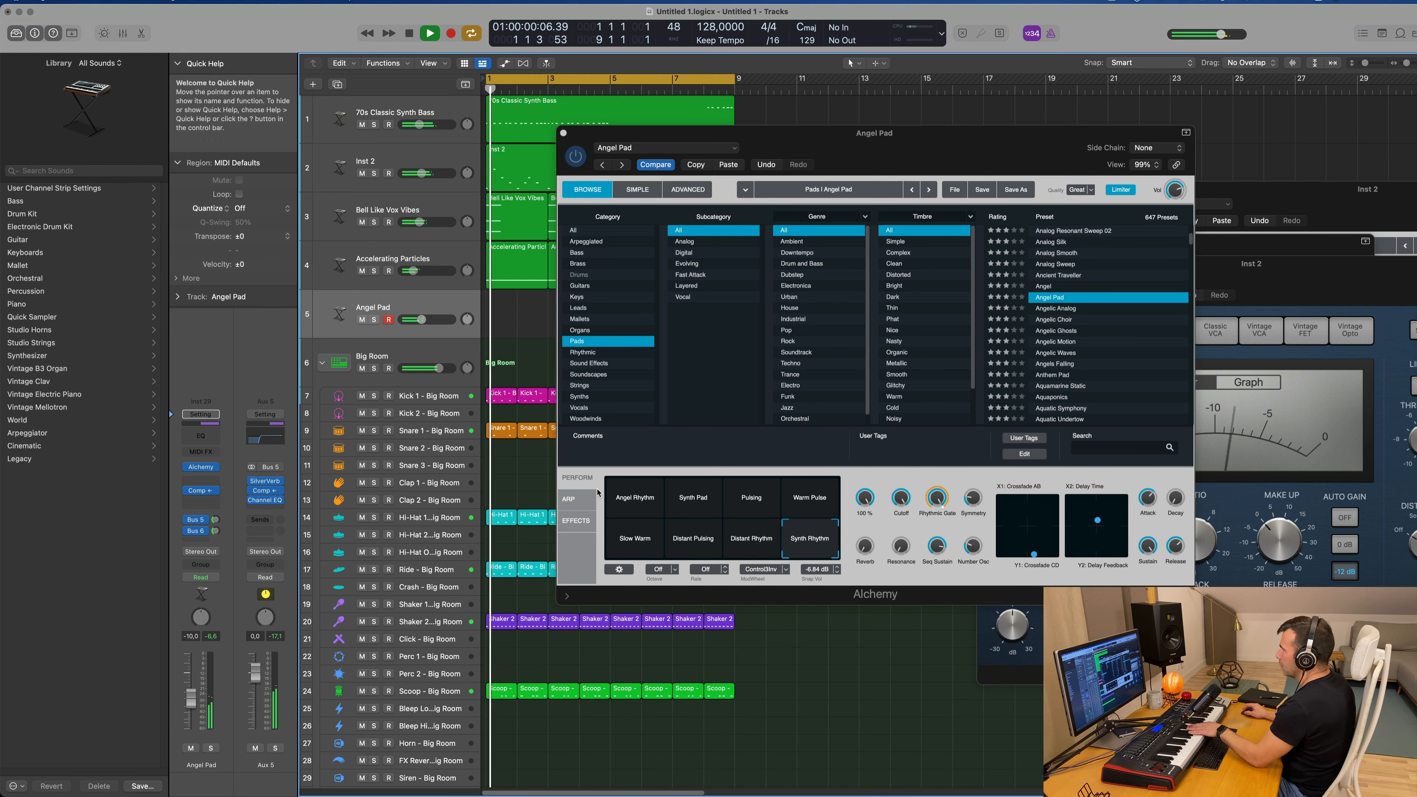
Step: Load the Angelic Analog pad preset in Alchemy and set its track's volume to -3.3 dB
{"action": "left_click", "coordinate": [1066, 311]}
{"action": "left_click", "coordinate": [1065, 308]}
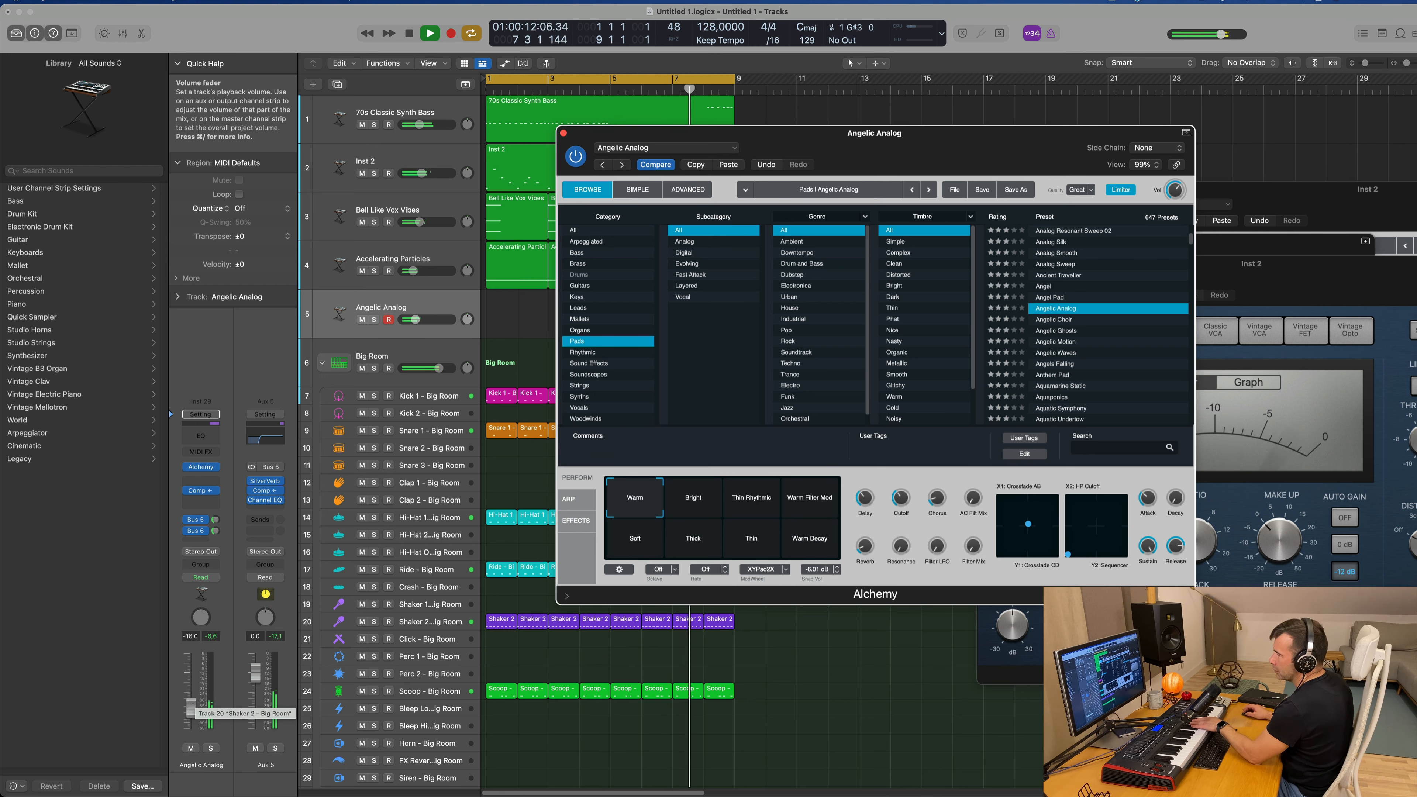
{"action": "left_click", "coordinate": [193, 686]}
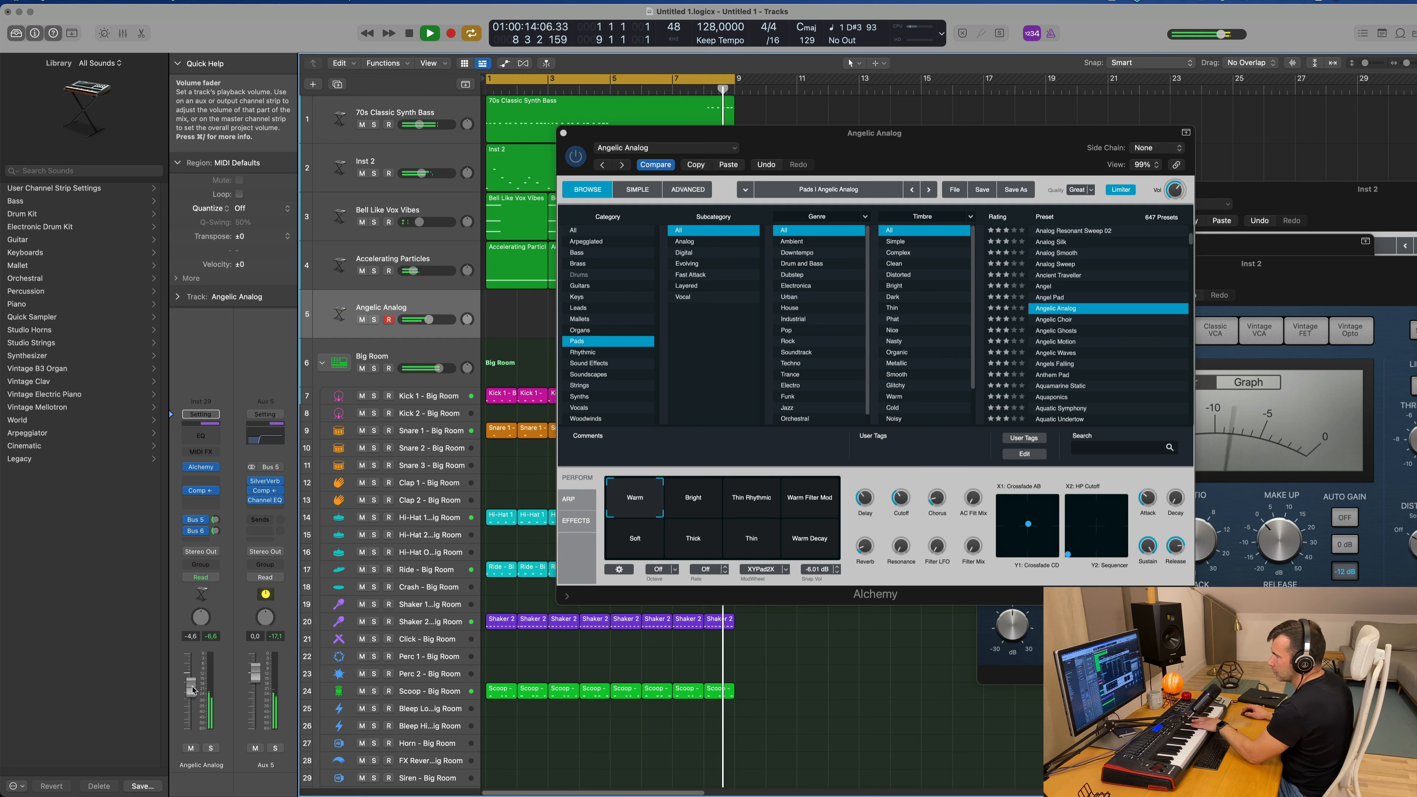
{"action": "left_click_drag", "start_coordinate": [193, 684], "coordinate": [193, 682]}
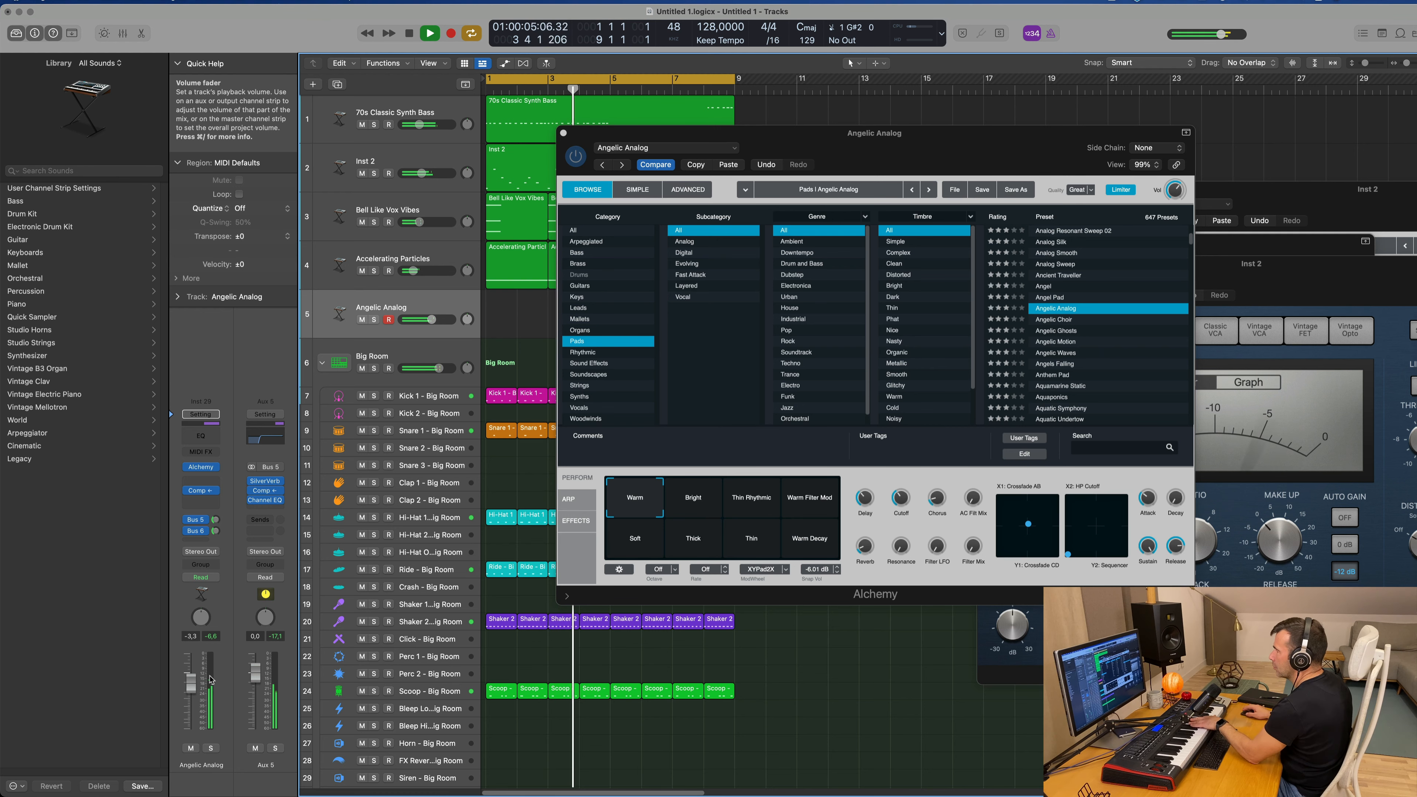
Step: Audition the Angelic Analog snapshots Thin Rhythmic, Bright, Soft, Thick, Thin and Warm Decay, and return to Warm
{"action": "left_click", "coordinate": [753, 497]}
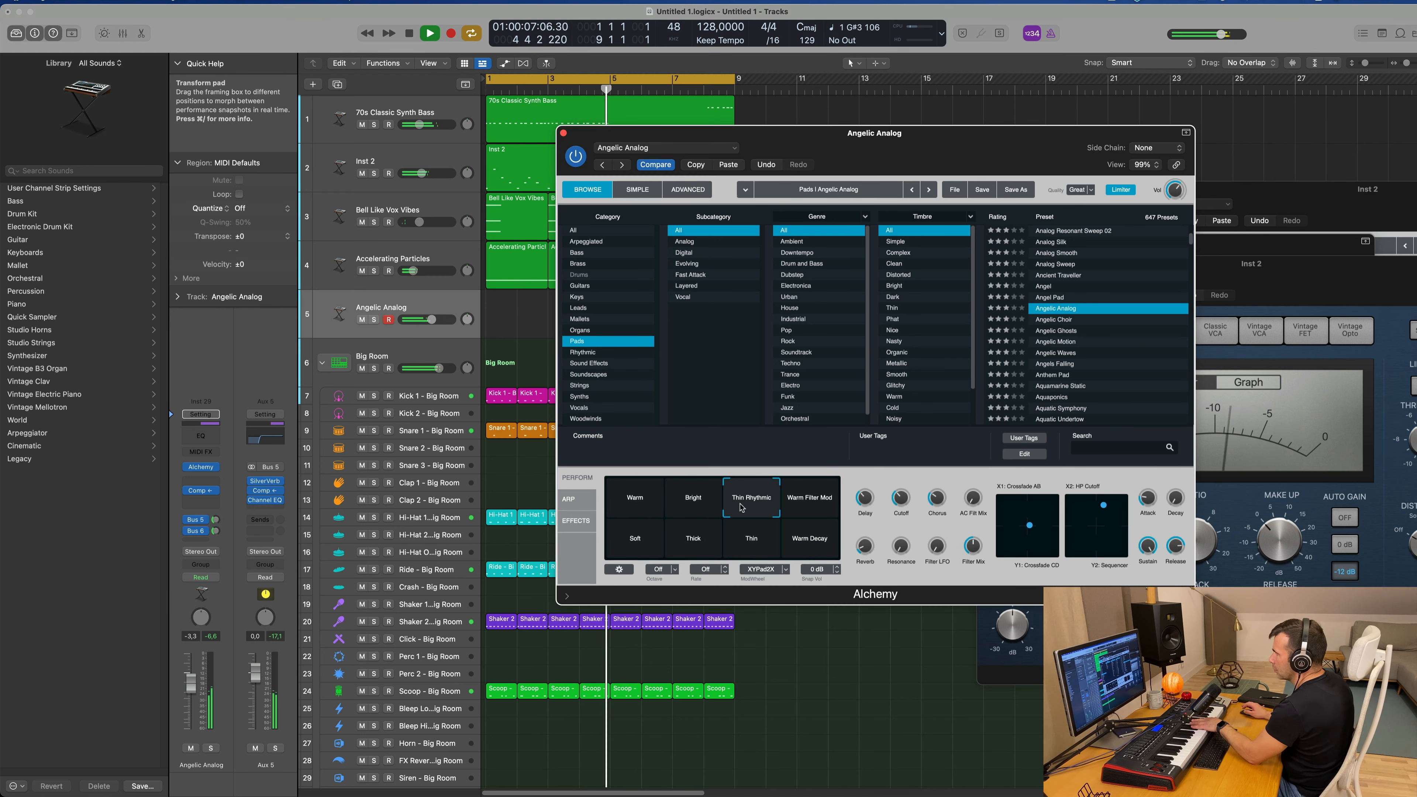
{"action": "left_click", "coordinate": [697, 505]}
{"action": "left_click", "coordinate": [653, 536]}
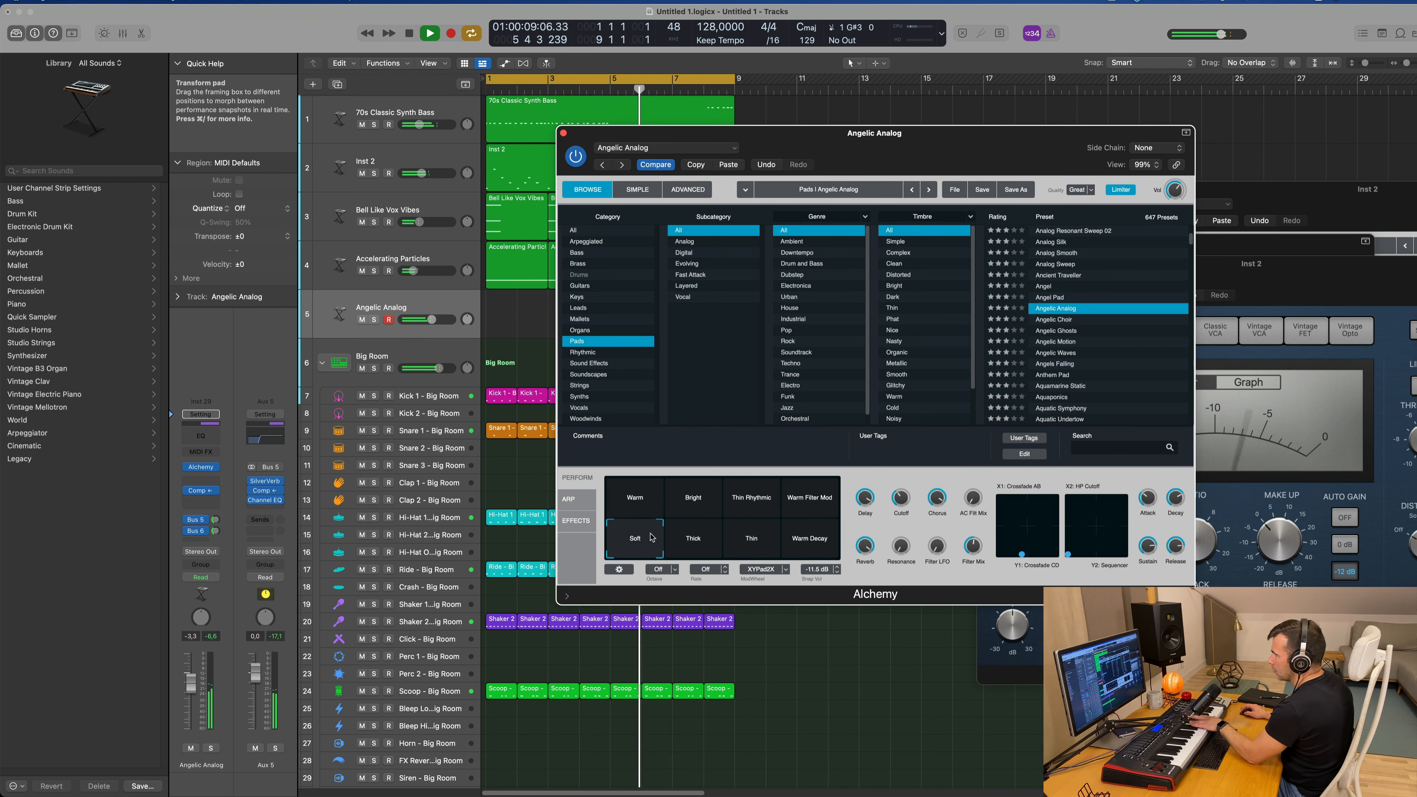
{"action": "left_click", "coordinate": [692, 540]}
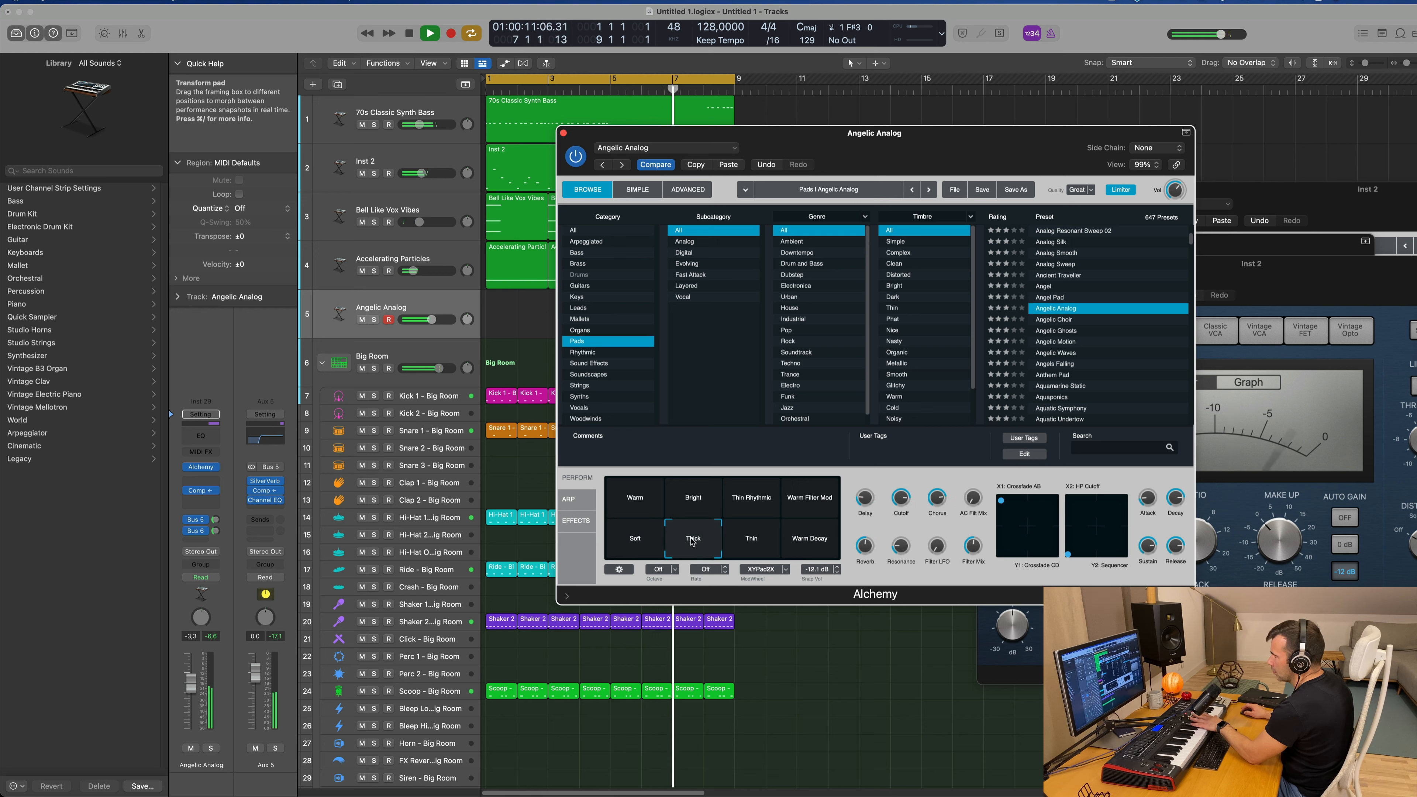
{"action": "left_click", "coordinate": [758, 542]}
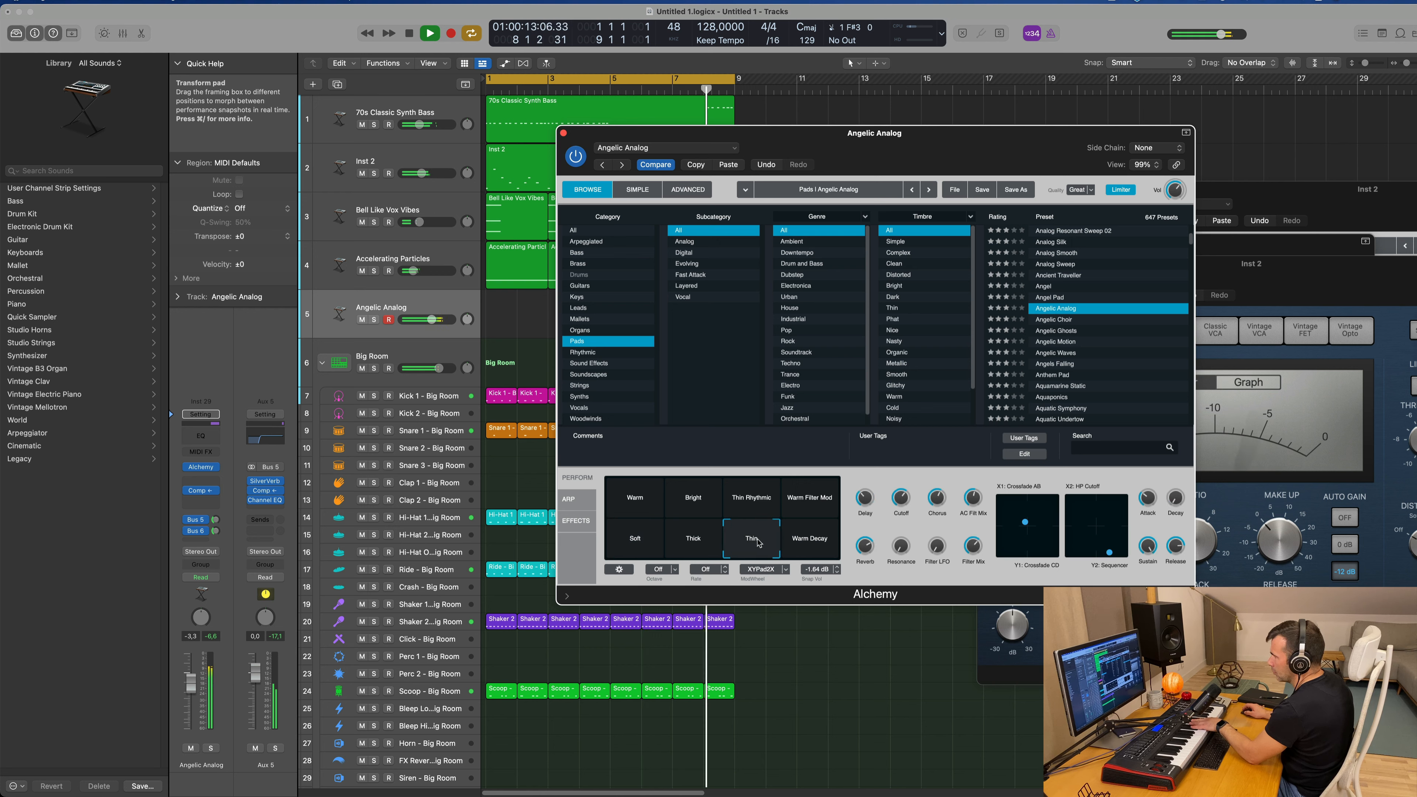
{"action": "left_click", "coordinate": [806, 546]}
{"action": "left_click", "coordinate": [627, 504]}
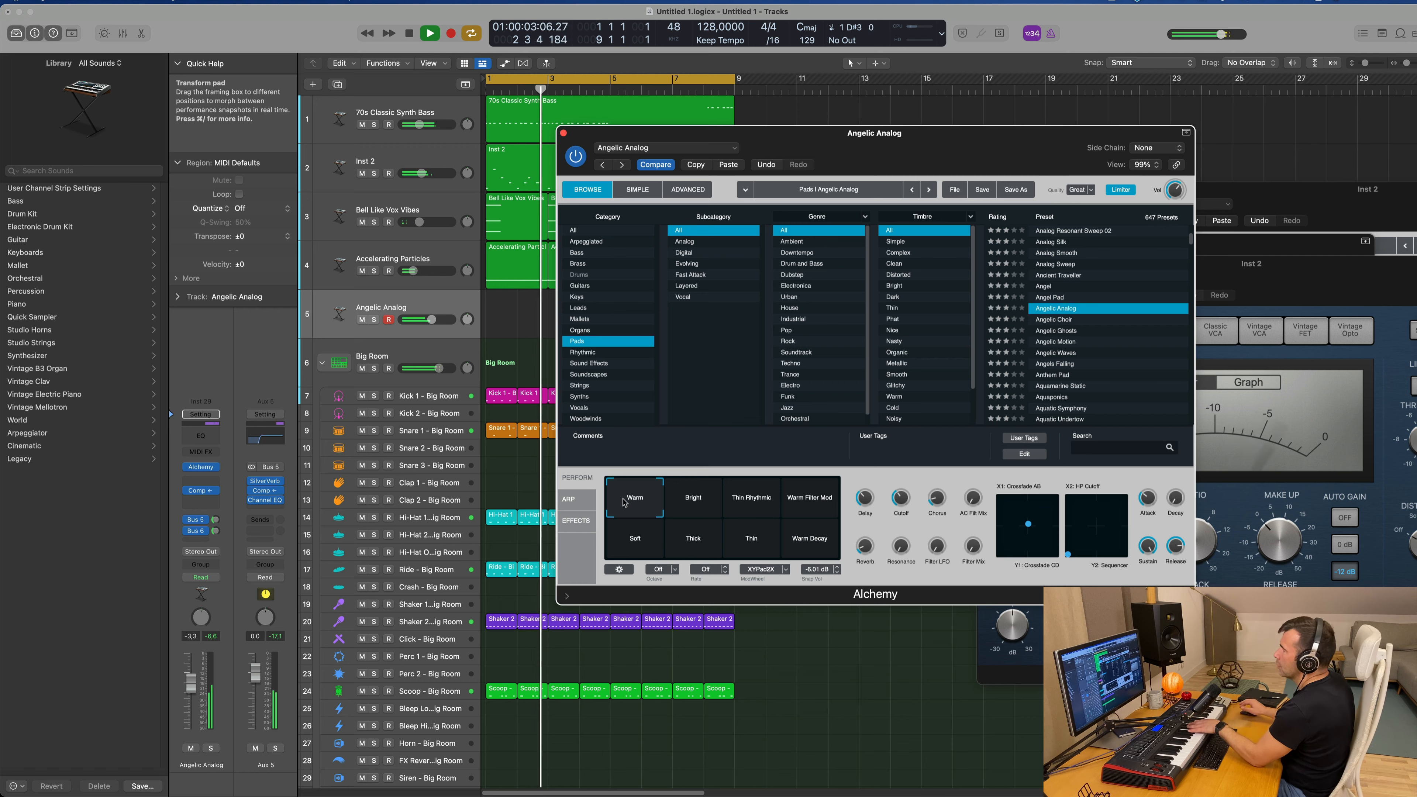
Step: Move the Alchemy window aside and copy the 70s Classic Synth Bass region to bar 1 of the Angelic Analog track
{"action": "left_click_drag", "start_coordinate": [874, 133], "coordinate": [1253, 48]}
{"action": "left_click_drag", "start_coordinate": [548, 135], "coordinate": [549, 327]}
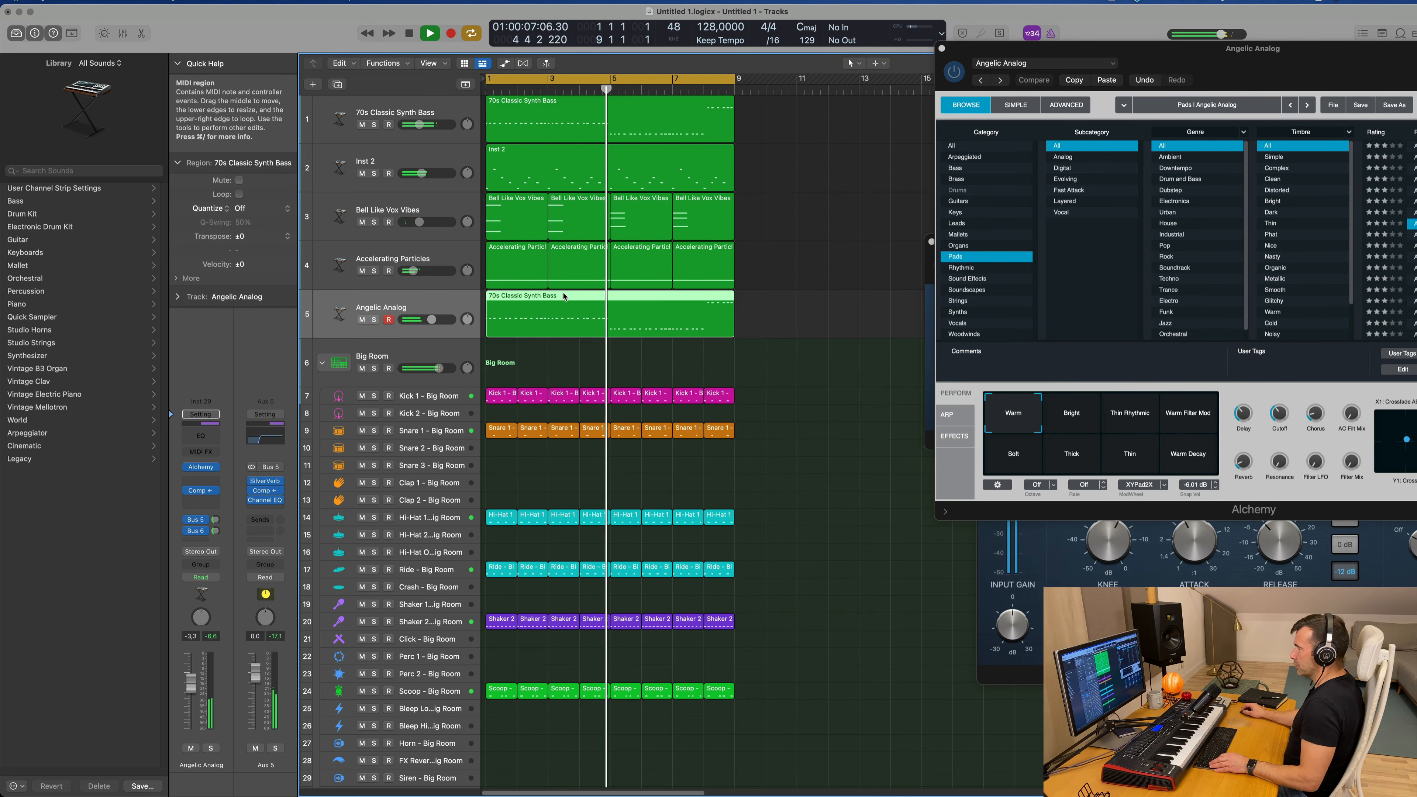
Step: Open the copied bass region in the Piano Roll and transpose all its notes up one octave
{"action": "left_click", "coordinate": [579, 297]}
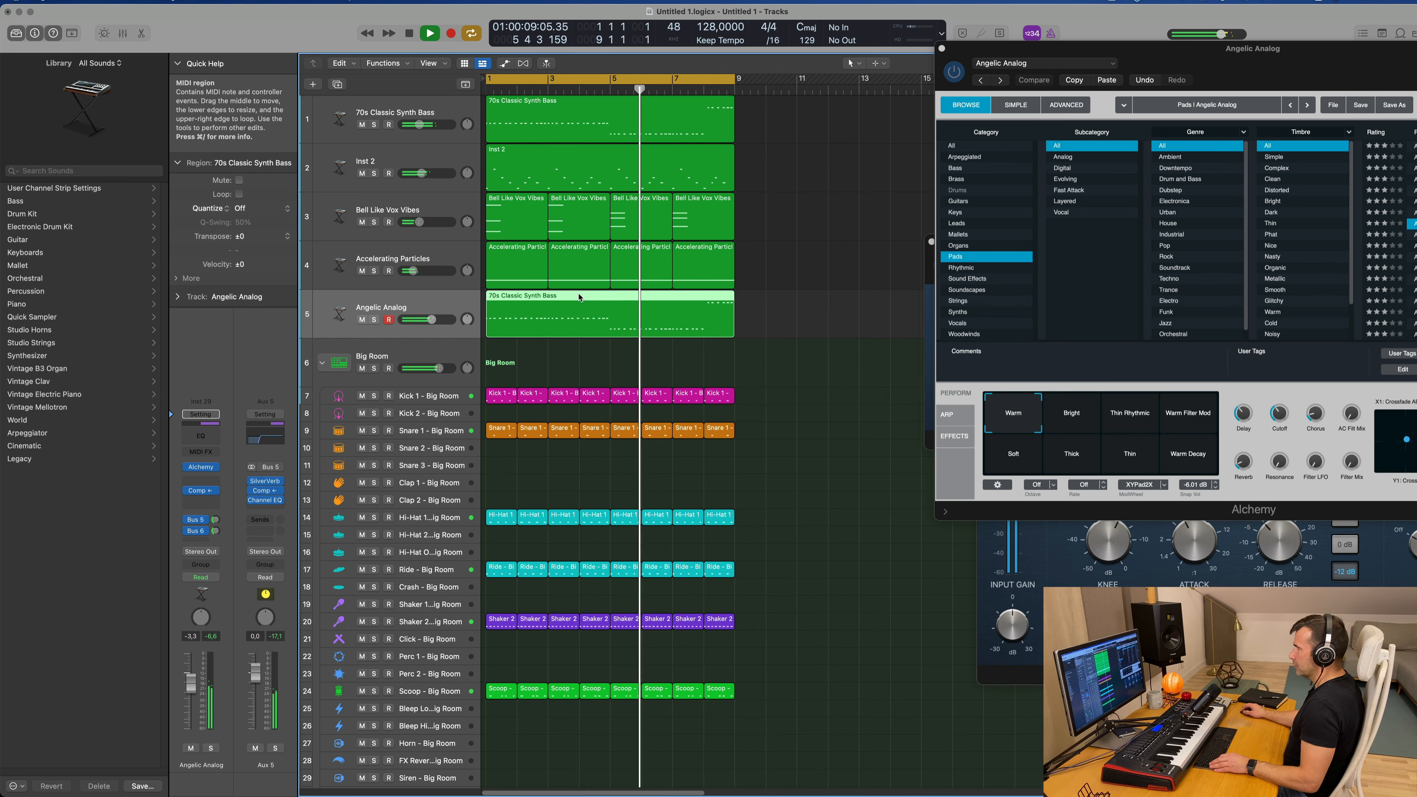
{"action": "key", "text": "p"}
{"action": "scroll", "coordinate": [568, 480], "scroll_direction": "left", "scroll_amount": 6}
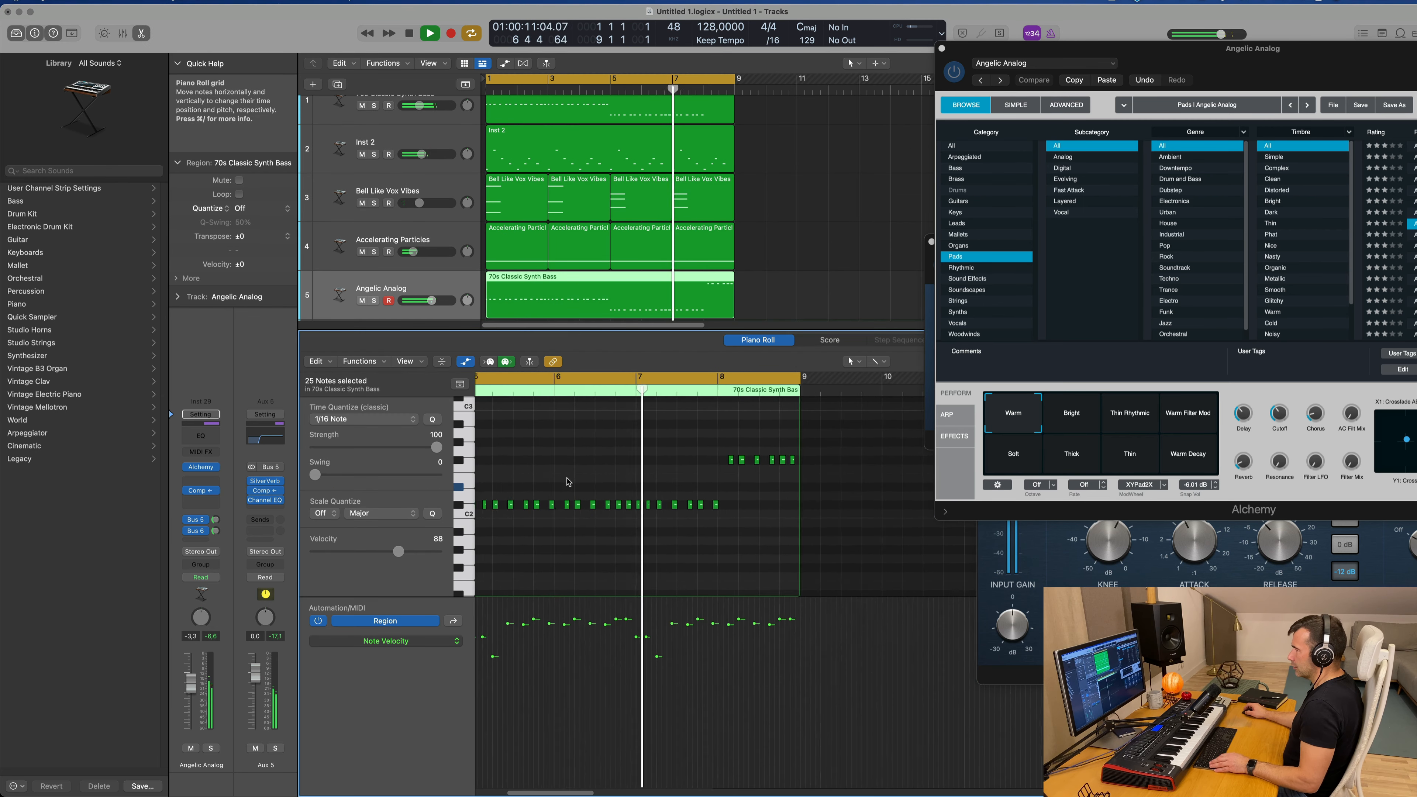
{"action": "scroll", "coordinate": [571, 488], "scroll_direction": "left", "scroll_amount": 3}
{"action": "key", "text": "space"}
{"action": "scroll", "coordinate": [572, 496], "scroll_direction": "left", "scroll_amount": 5}
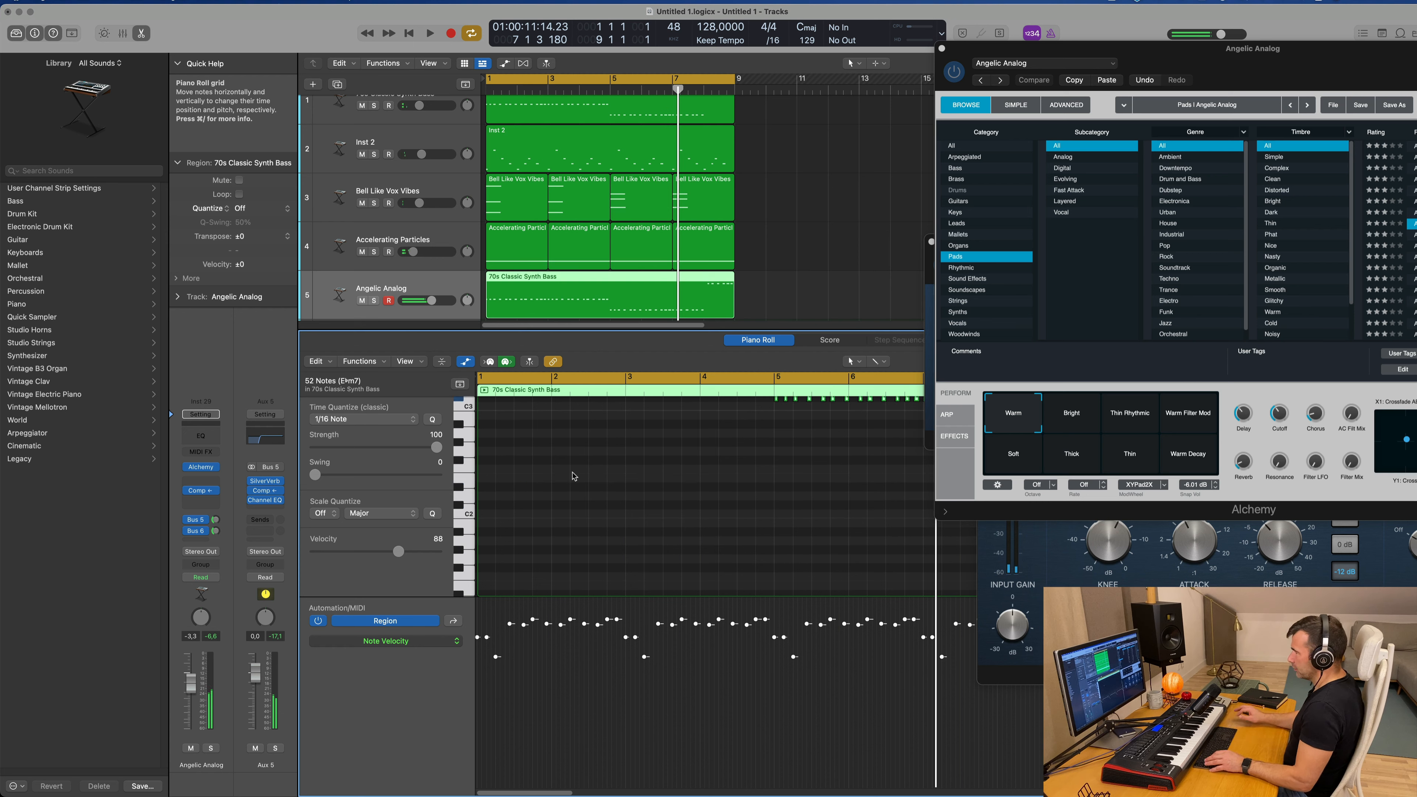
{"action": "scroll", "coordinate": [597, 491], "scroll_direction": "up", "scroll_amount": 5}
{"action": "key", "text": "space"}
{"action": "key", "text": "super+Left"}
{"action": "key", "text": "super+Left"}
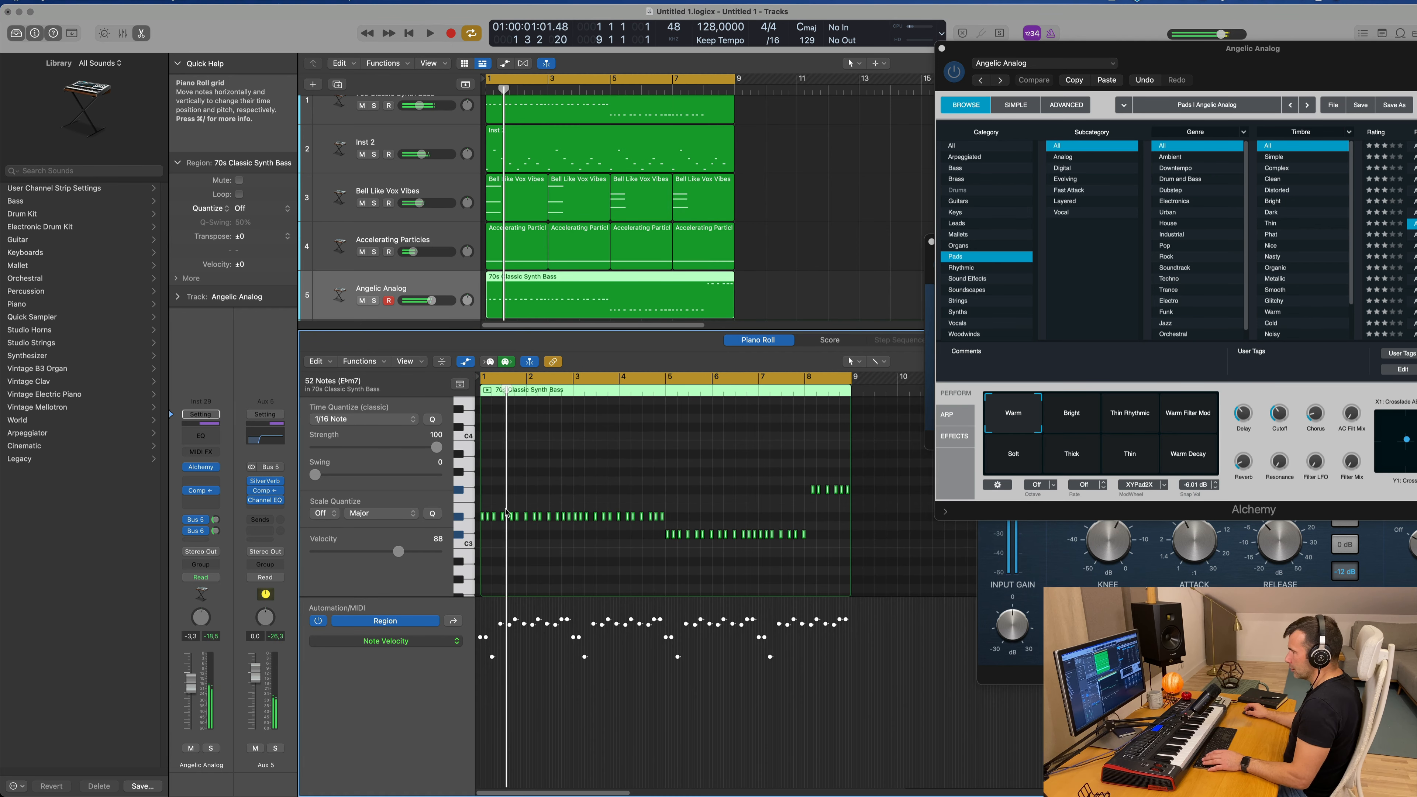
Step: Delete the repeated notes in the copied region, keeping only the first note at each of the three pitches
{"action": "left_click_drag", "start_coordinate": [504, 515], "coordinate": [683, 514]}
{"action": "key", "text": "super+z"}
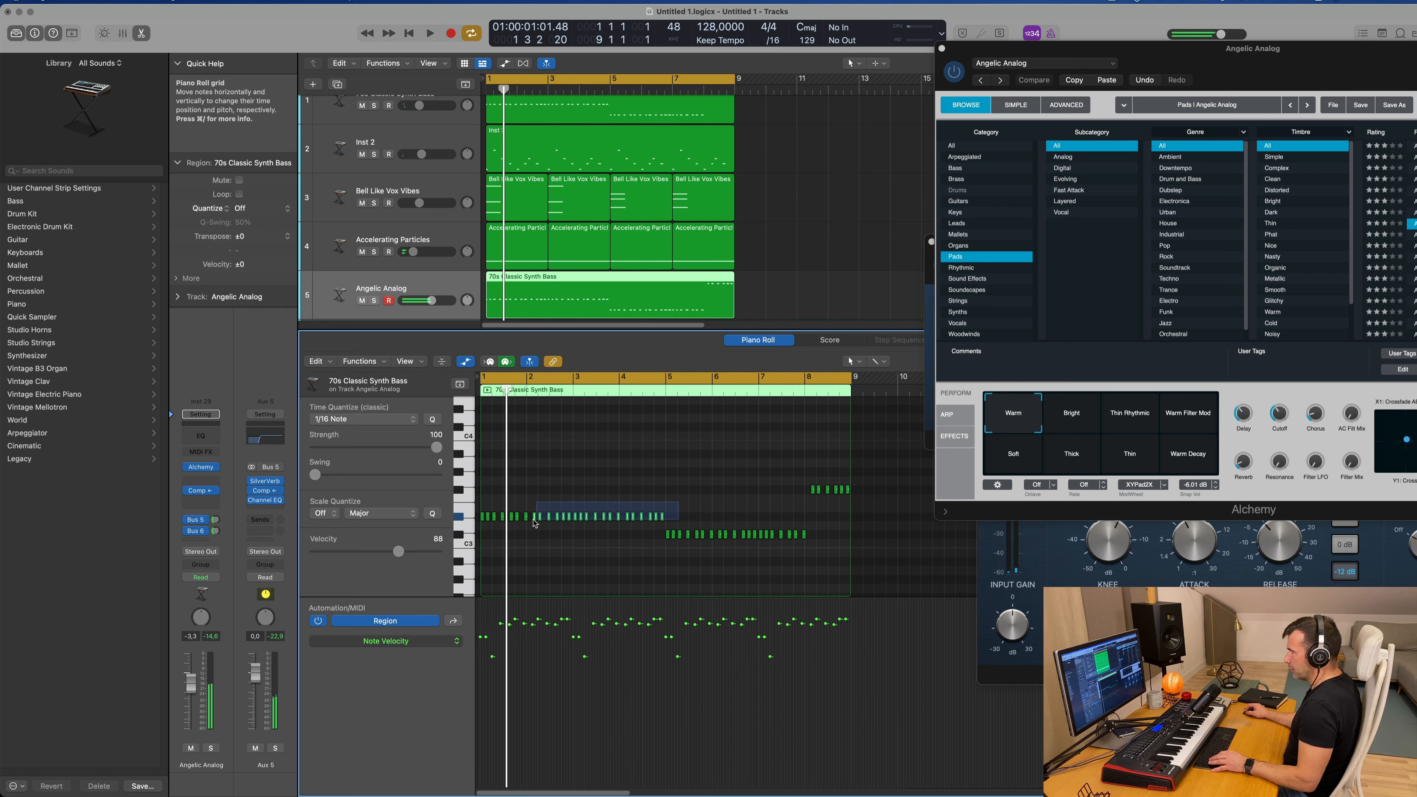
{"action": "left_click_drag", "start_coordinate": [489, 524], "coordinate": [489, 525]}
{"action": "key", "text": "Delete"}
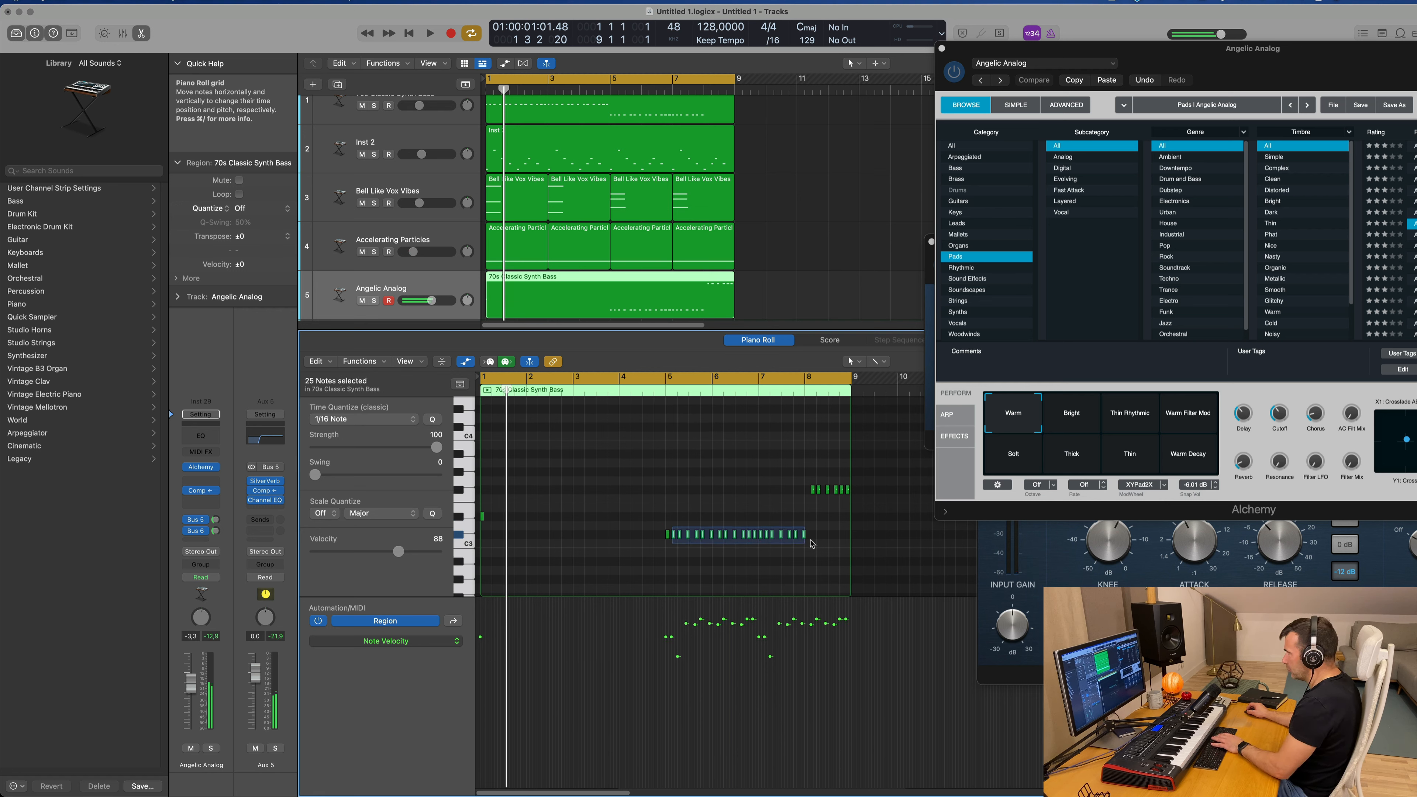
{"action": "left_click_drag", "start_coordinate": [811, 544], "coordinate": [811, 545]}
{"action": "key", "text": "Delete"}
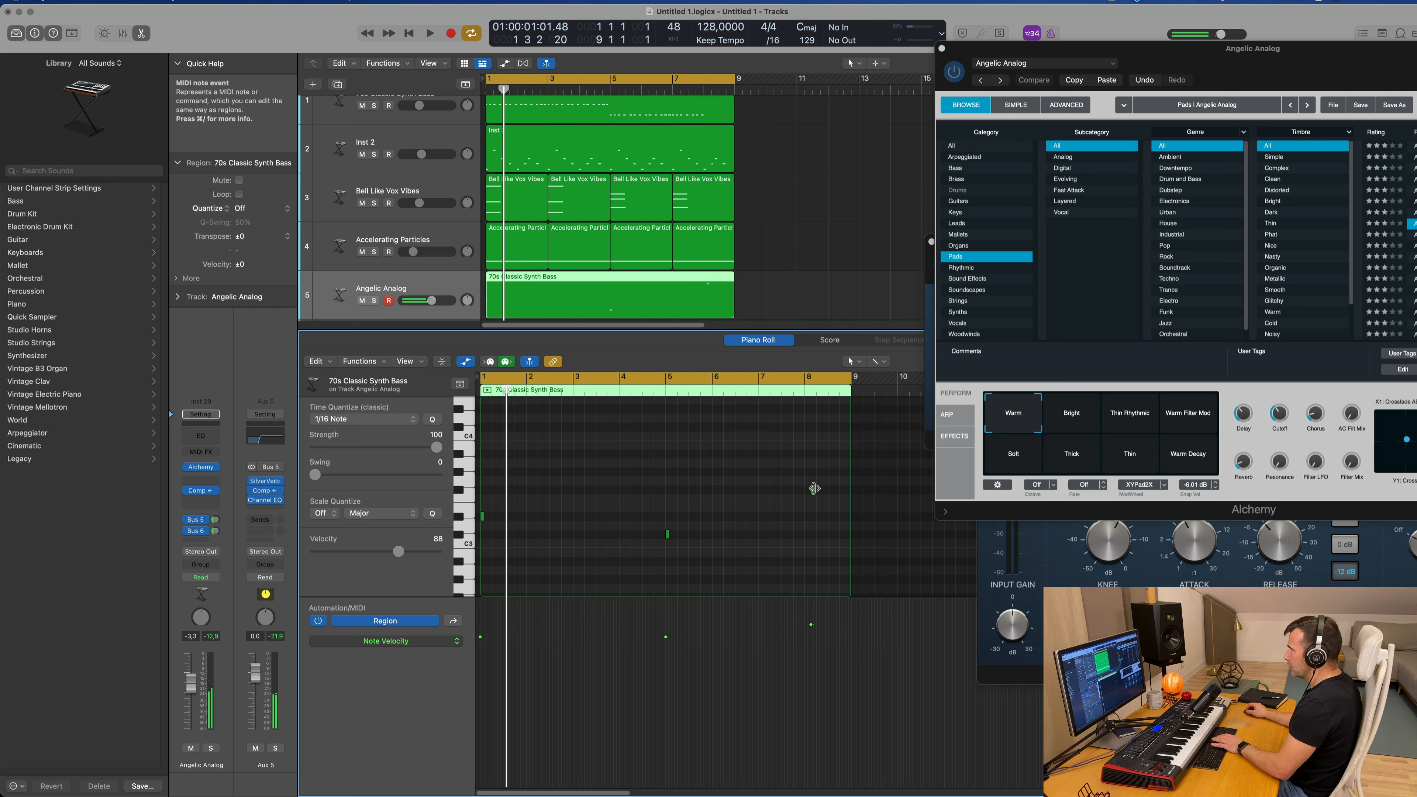
Step: Stretch the three remaining notes to fill bars 1 to 4, bars 5 to 7 and bar 8 without gaps, and play the result
{"action": "left_click_drag", "start_coordinate": [814, 489], "coordinate": [850, 494]}
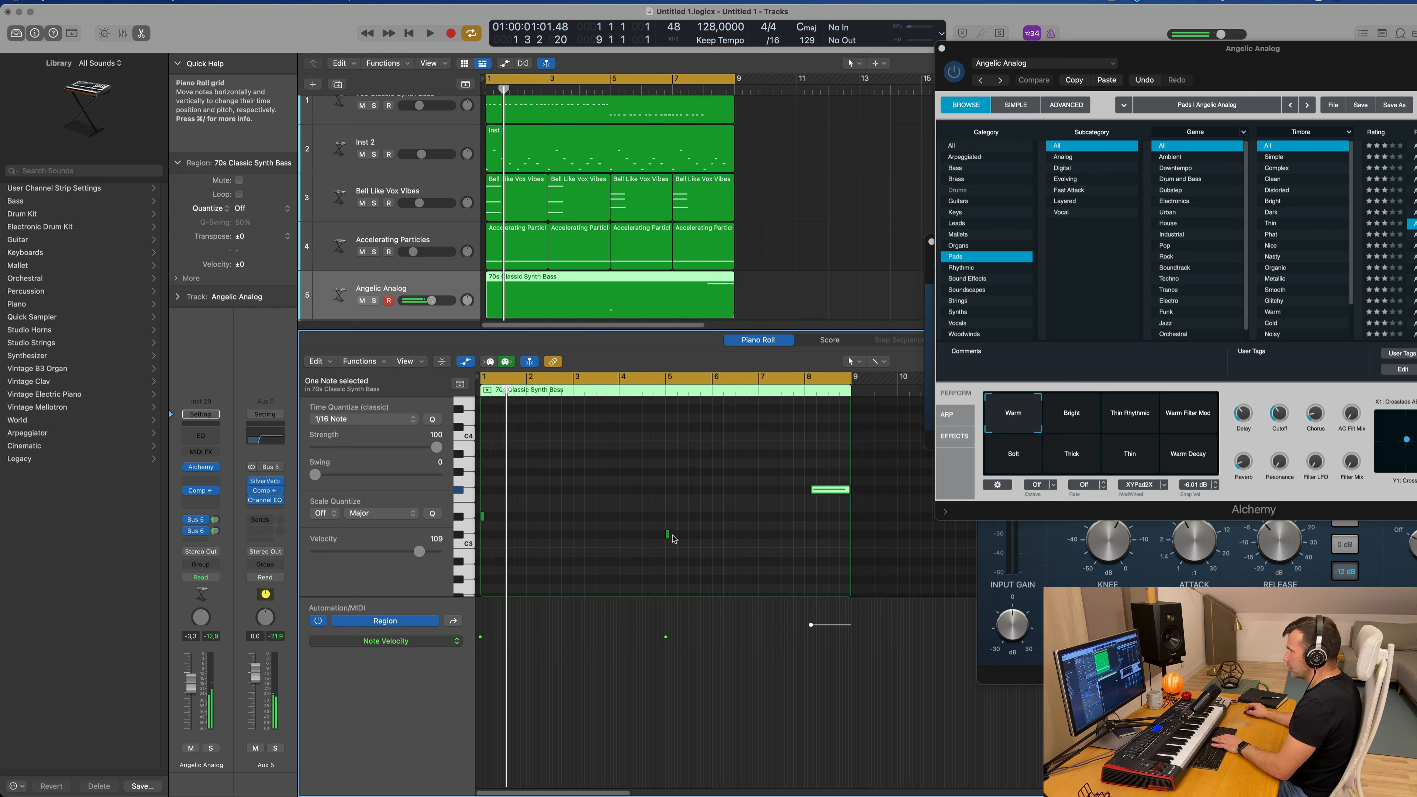
{"action": "left_click_drag", "start_coordinate": [669, 535], "coordinate": [806, 544]}
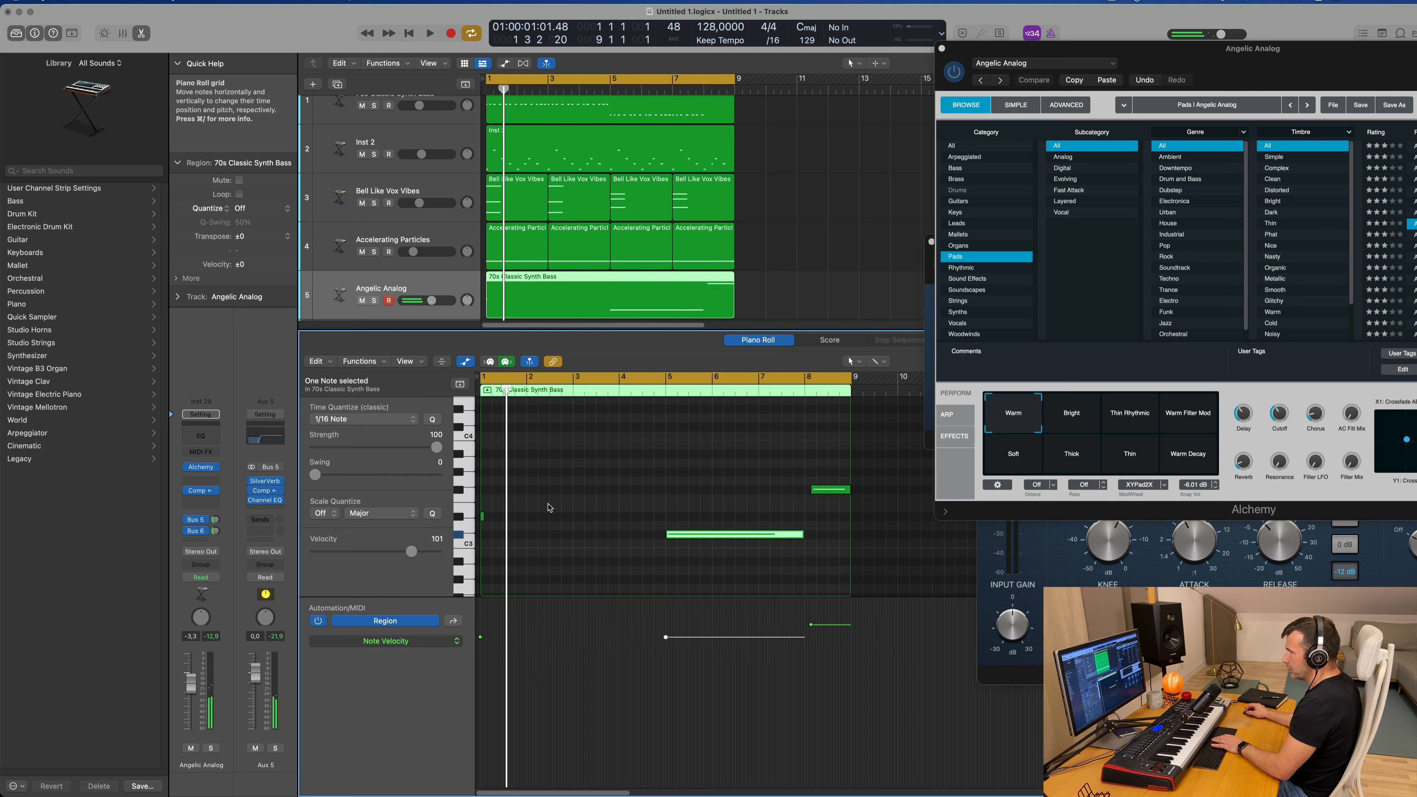
{"action": "left_click_drag", "start_coordinate": [484, 518], "coordinate": [685, 527]}
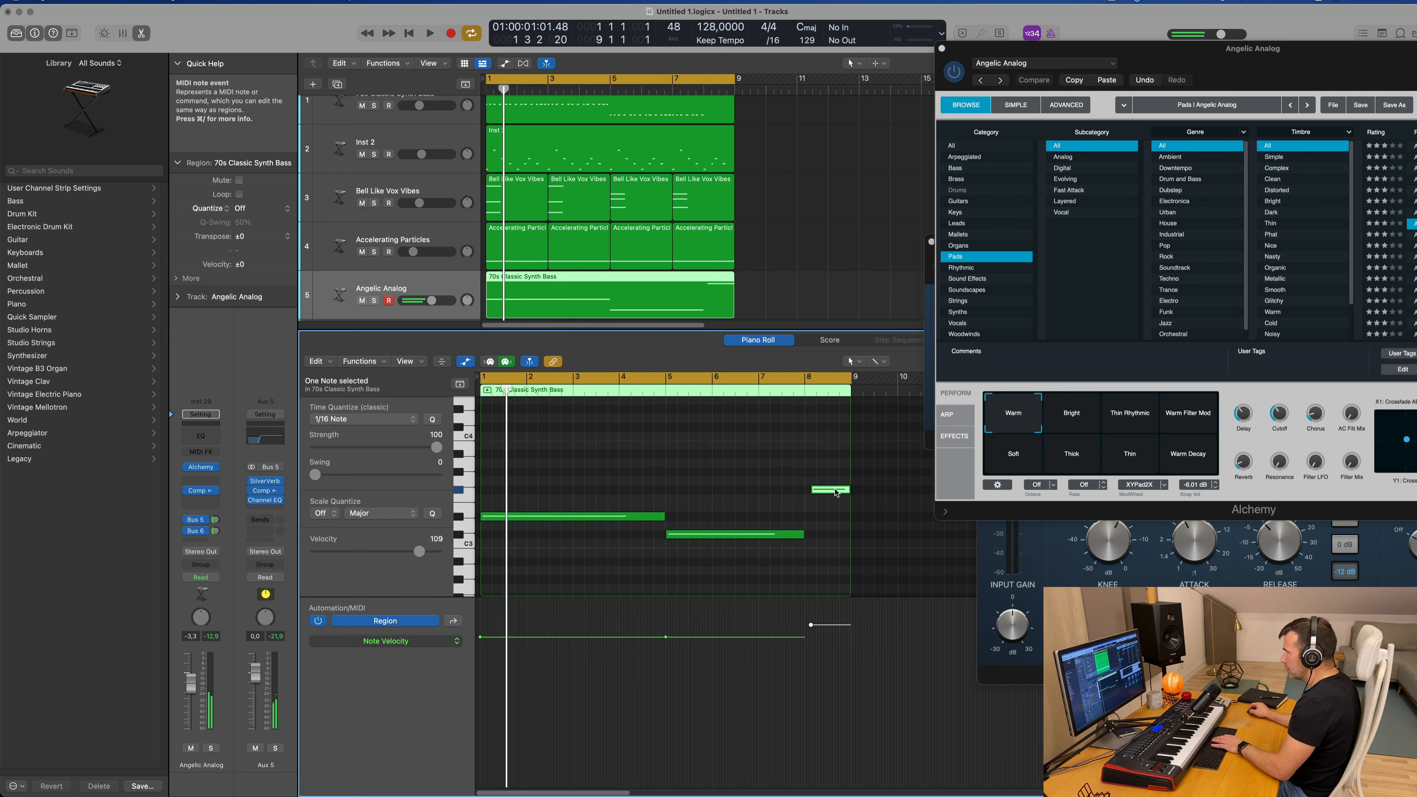
{"action": "left_click_drag", "start_coordinate": [836, 493], "coordinate": [830, 493]}
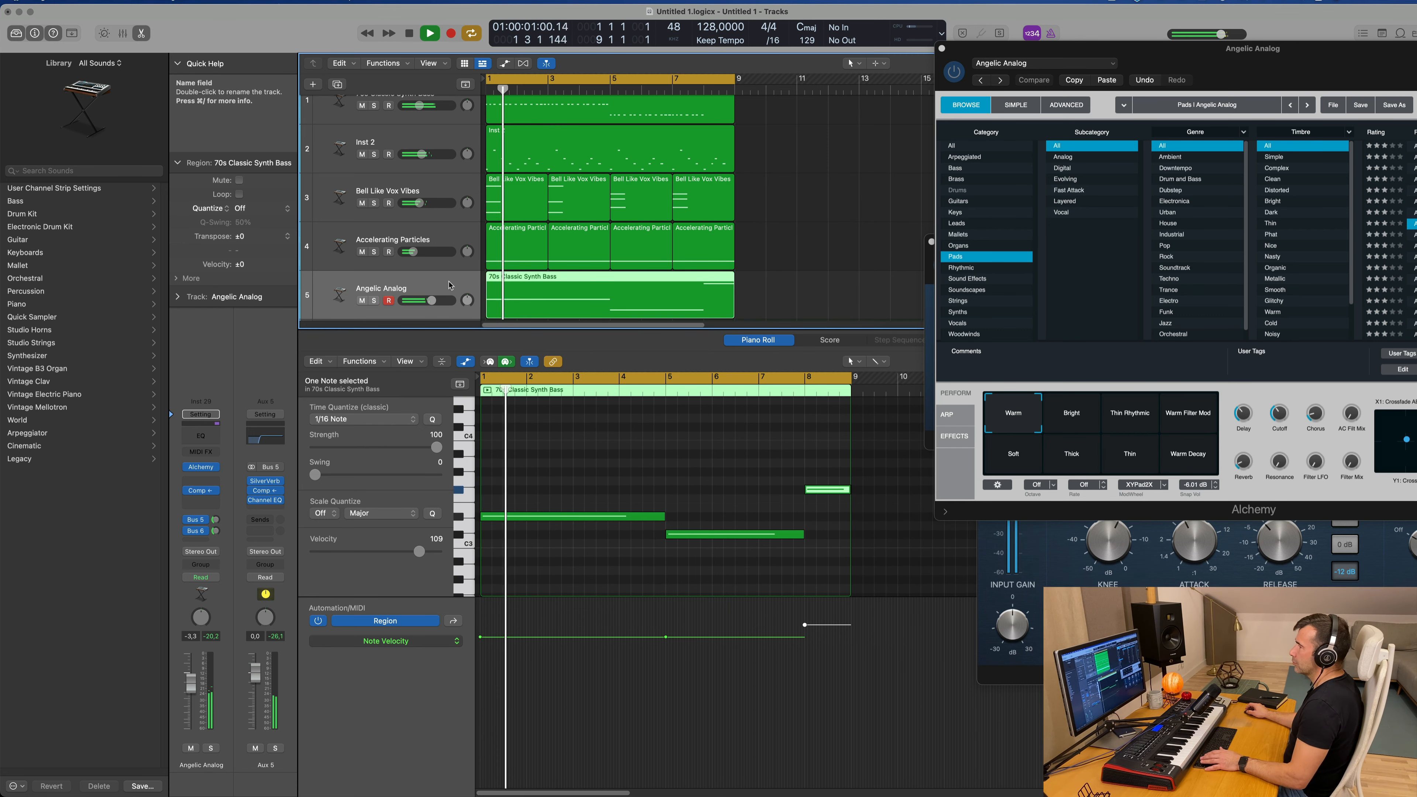
{"action": "key", "text": "space"}
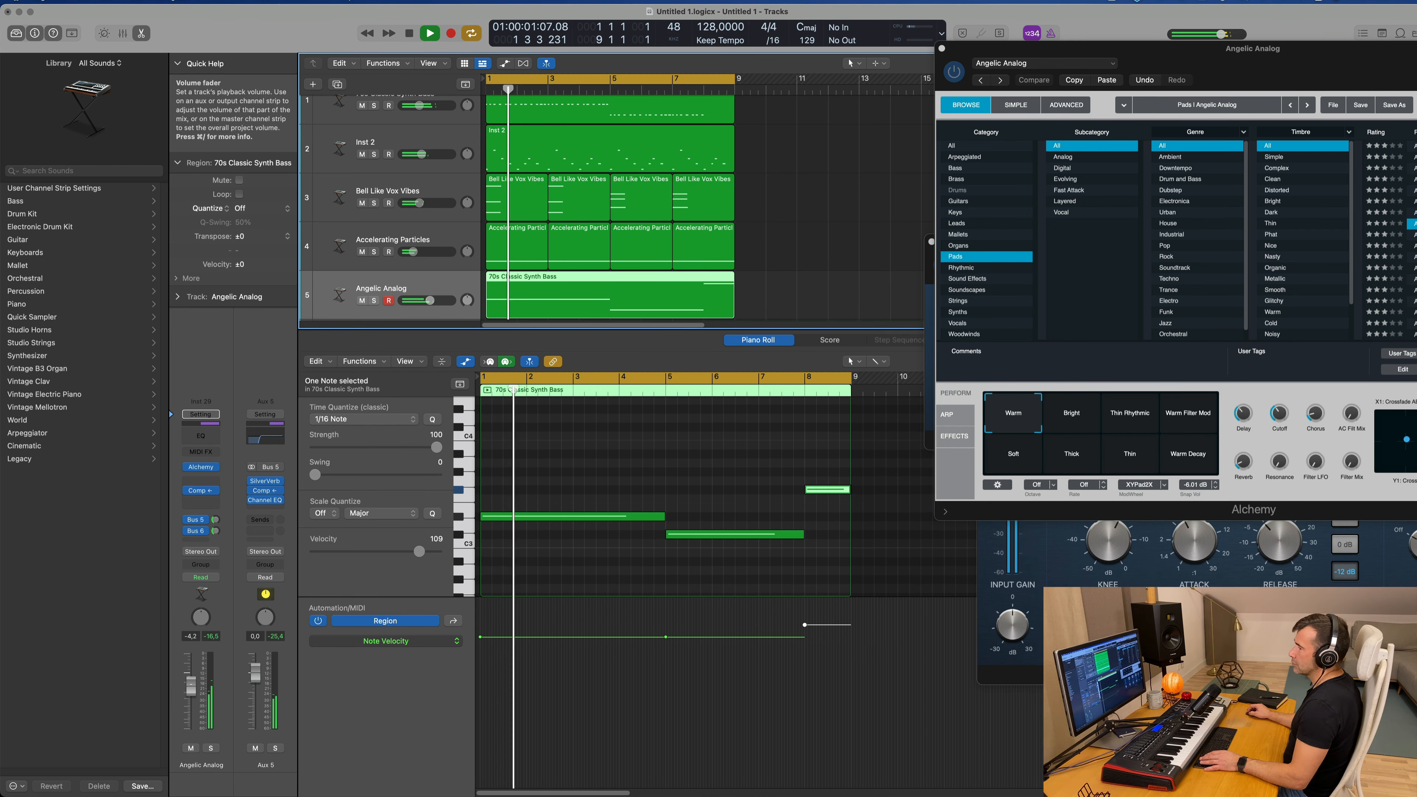
Step: Lower the Angelic Analog track to -4.3 dB and set its Alchemy Cutoff to 41.1 % while replaying from the start
{"action": "left_click_drag", "start_coordinate": [190, 684], "coordinate": [191, 688]}
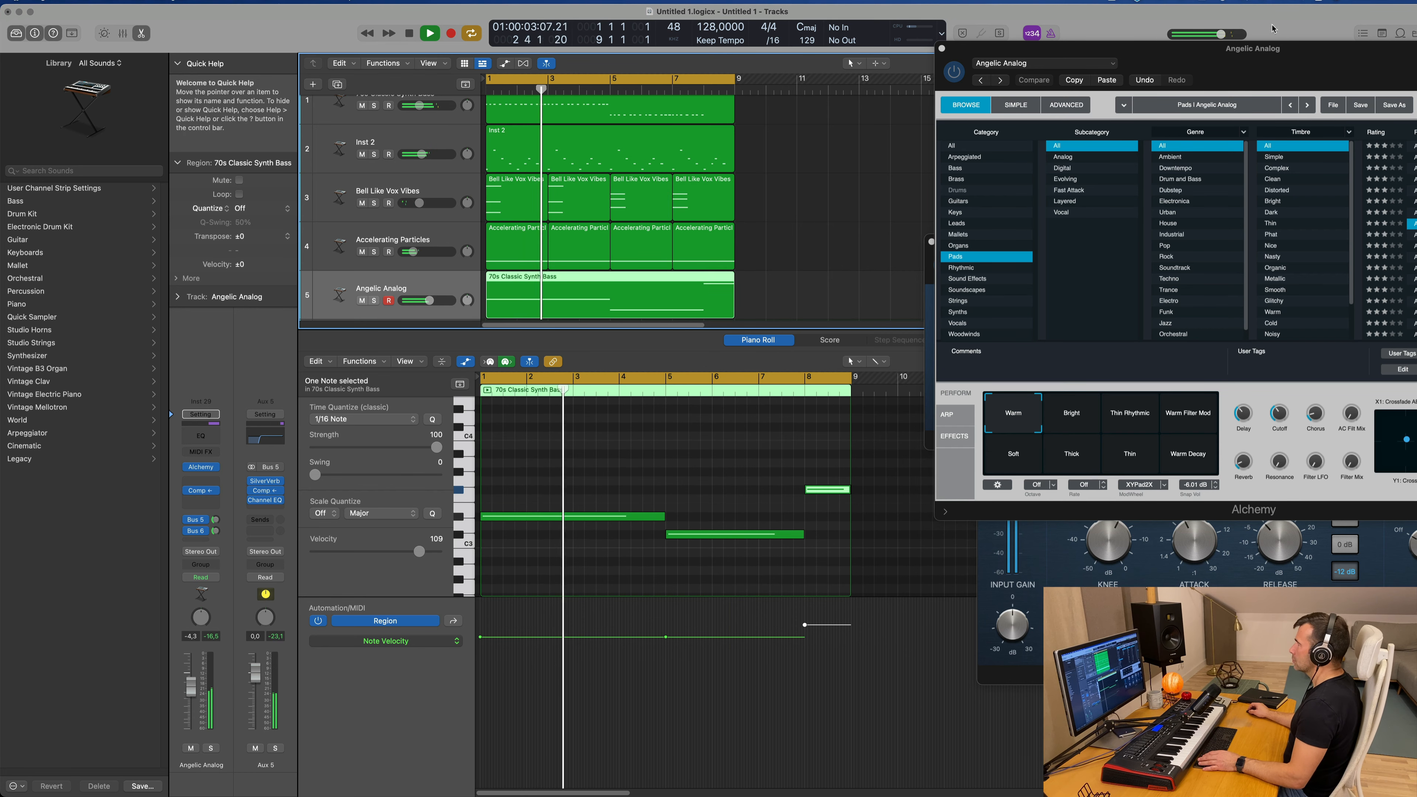
{"action": "left_click_drag", "start_coordinate": [1240, 78], "coordinate": [939, 200]}
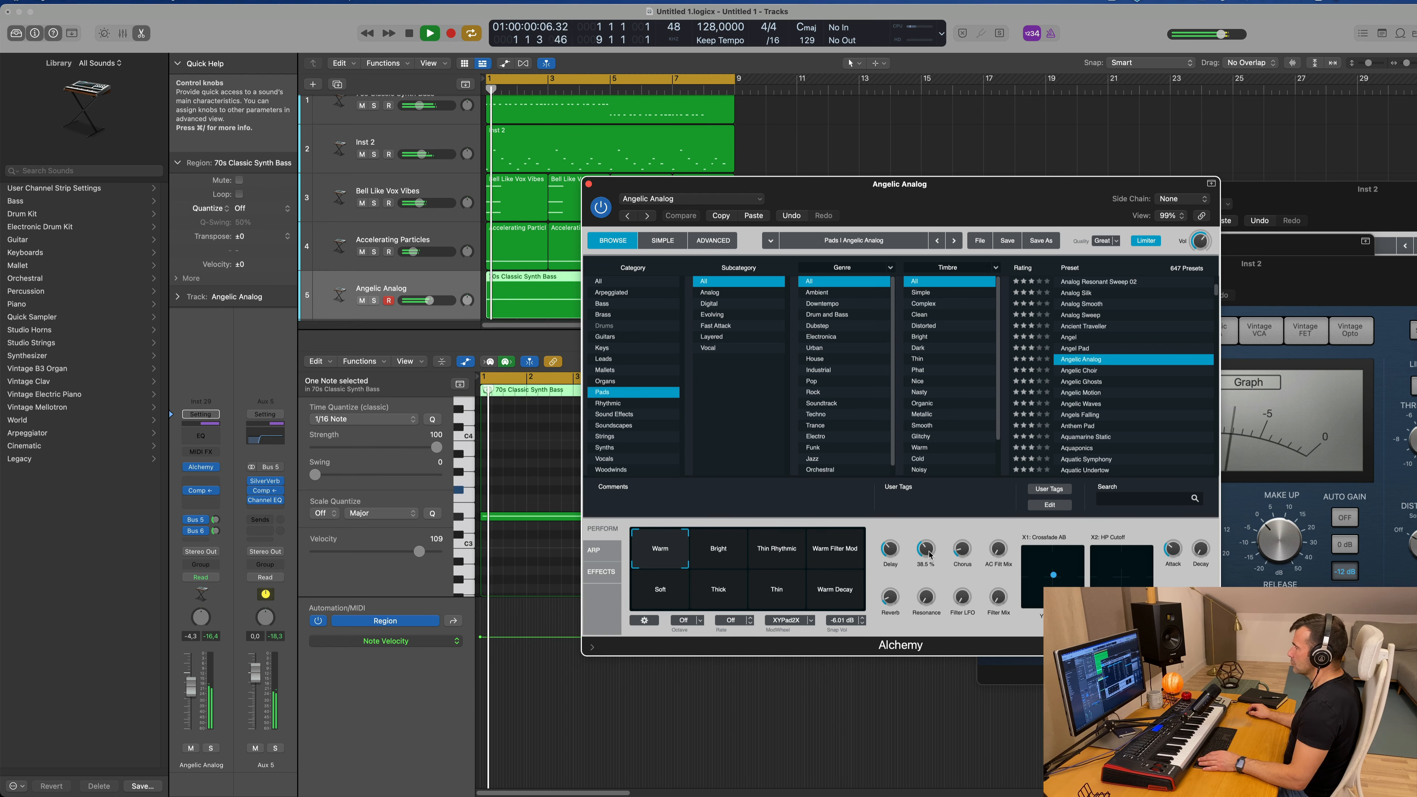
{"action": "mouse_move", "coordinate": [930, 556]}
{"action": "left_mouse_down"}
{"action": "mouse_move", "coordinate": [930, 571]}
{"action": "mouse_move", "coordinate": [936, 544]}
{"action": "left_mouse_up"}
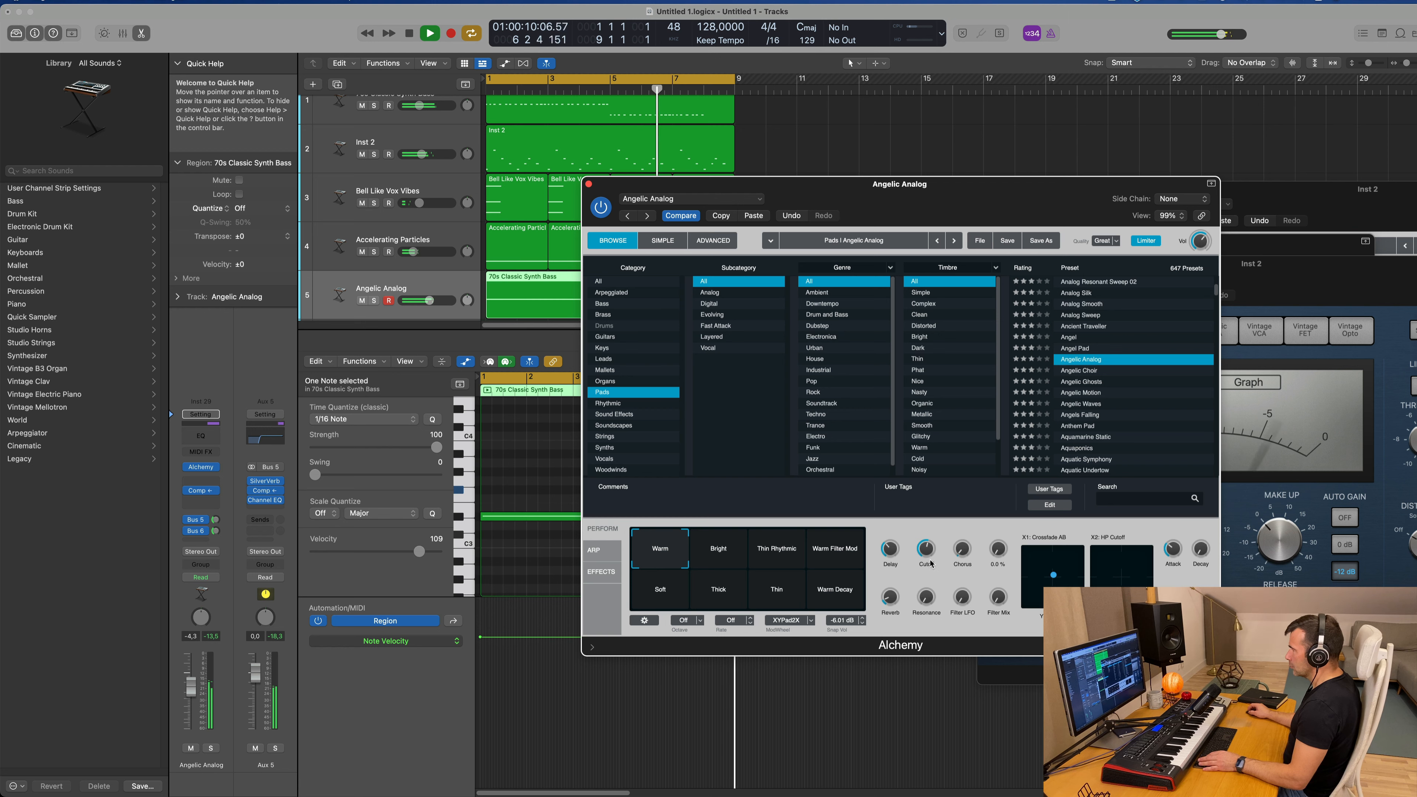
{"action": "left_click_drag", "start_coordinate": [927, 566], "coordinate": [927, 570]}
{"action": "key", "text": "Return"}
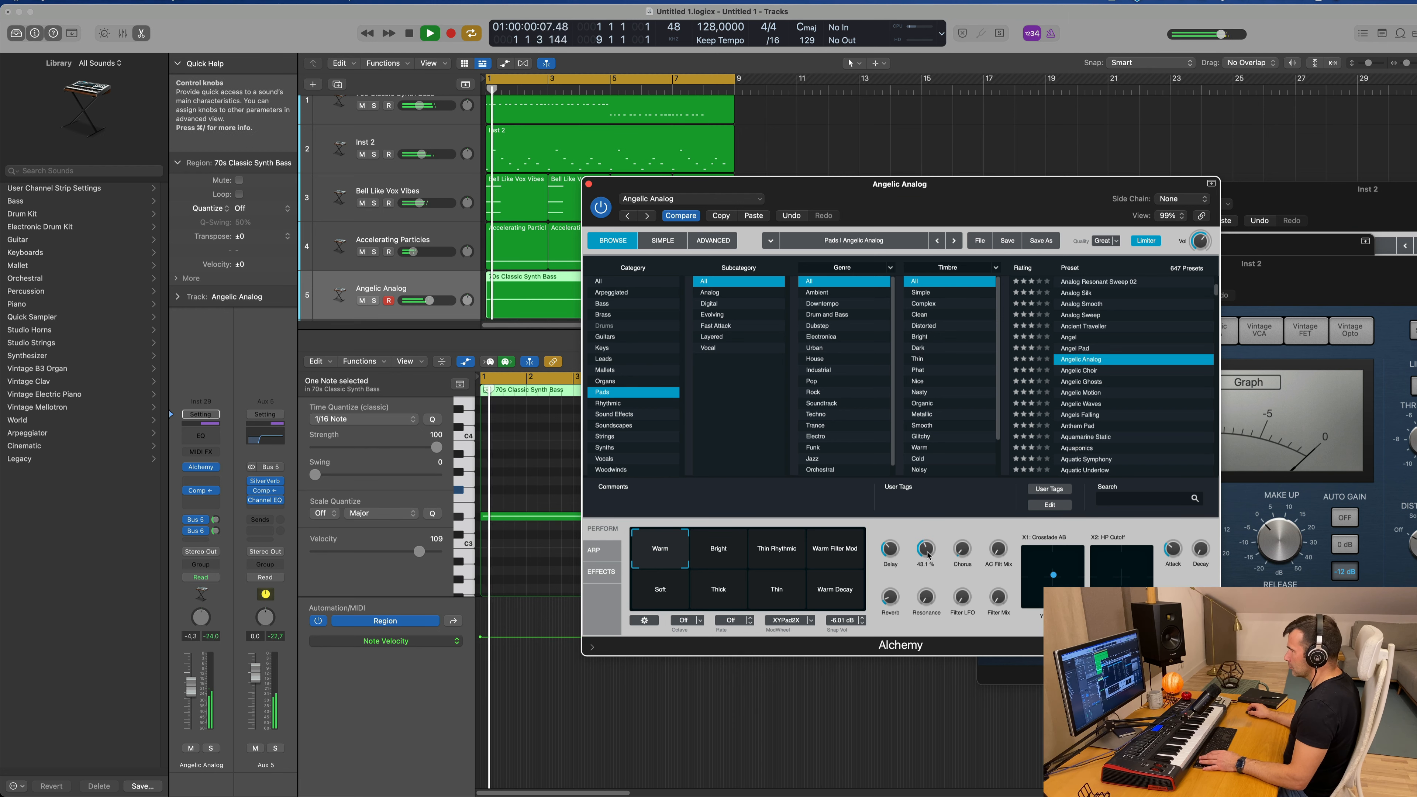
{"action": "key", "text": "Return"}
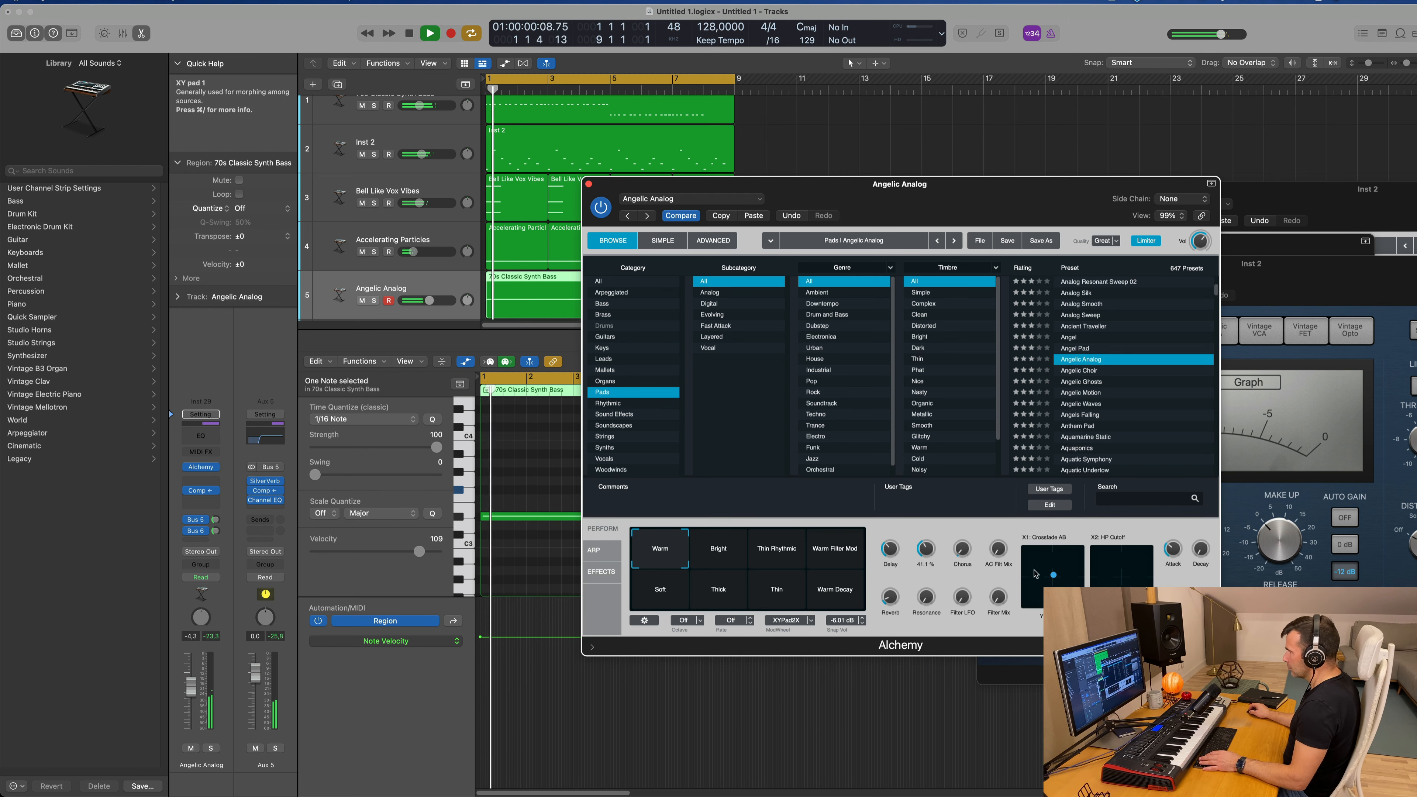
Step: Shift the control points in both Alchemy XY pads slightly, replay the loop and move the plug-in window up
{"action": "left_click_drag", "start_coordinate": [1054, 573], "coordinate": [1052, 592]}
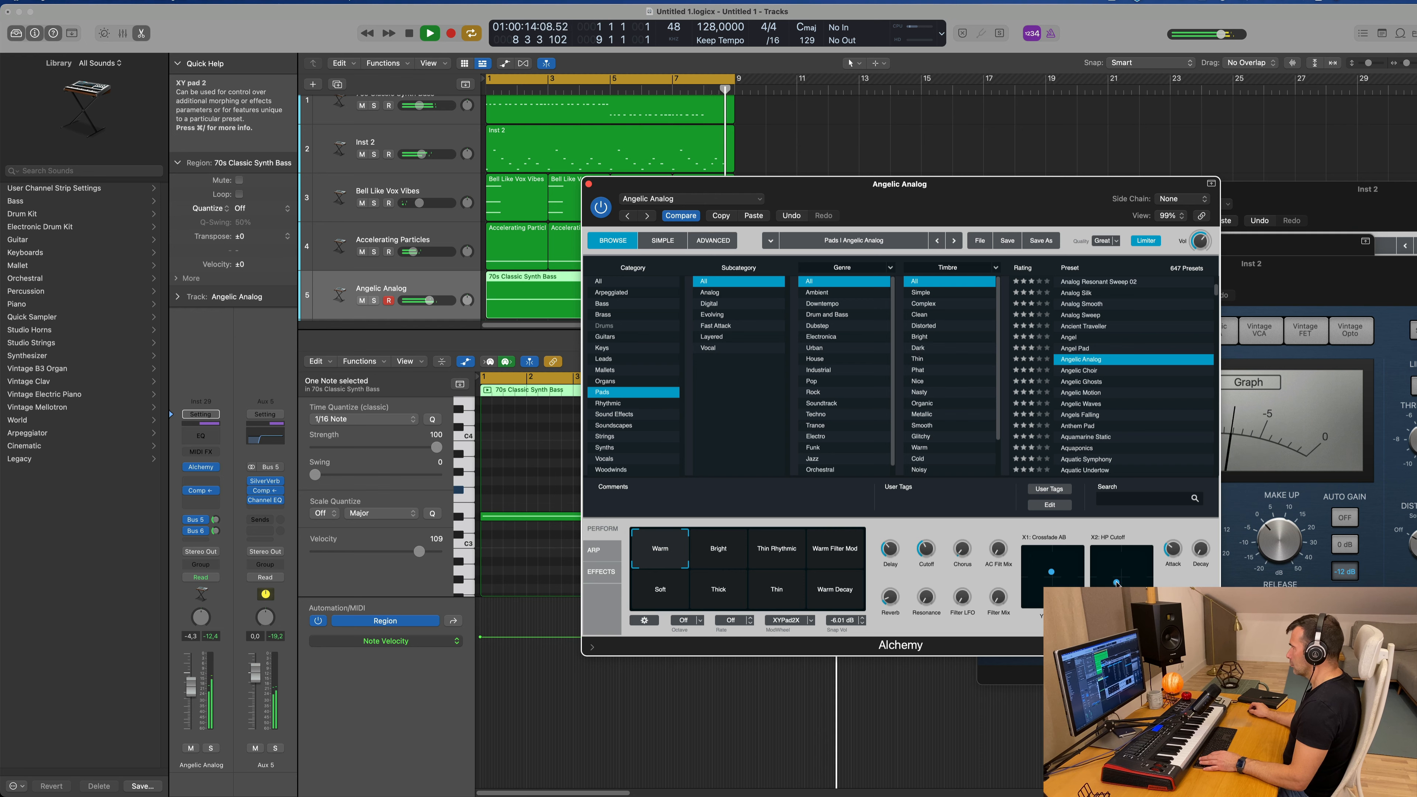
{"action": "key", "text": "space"}
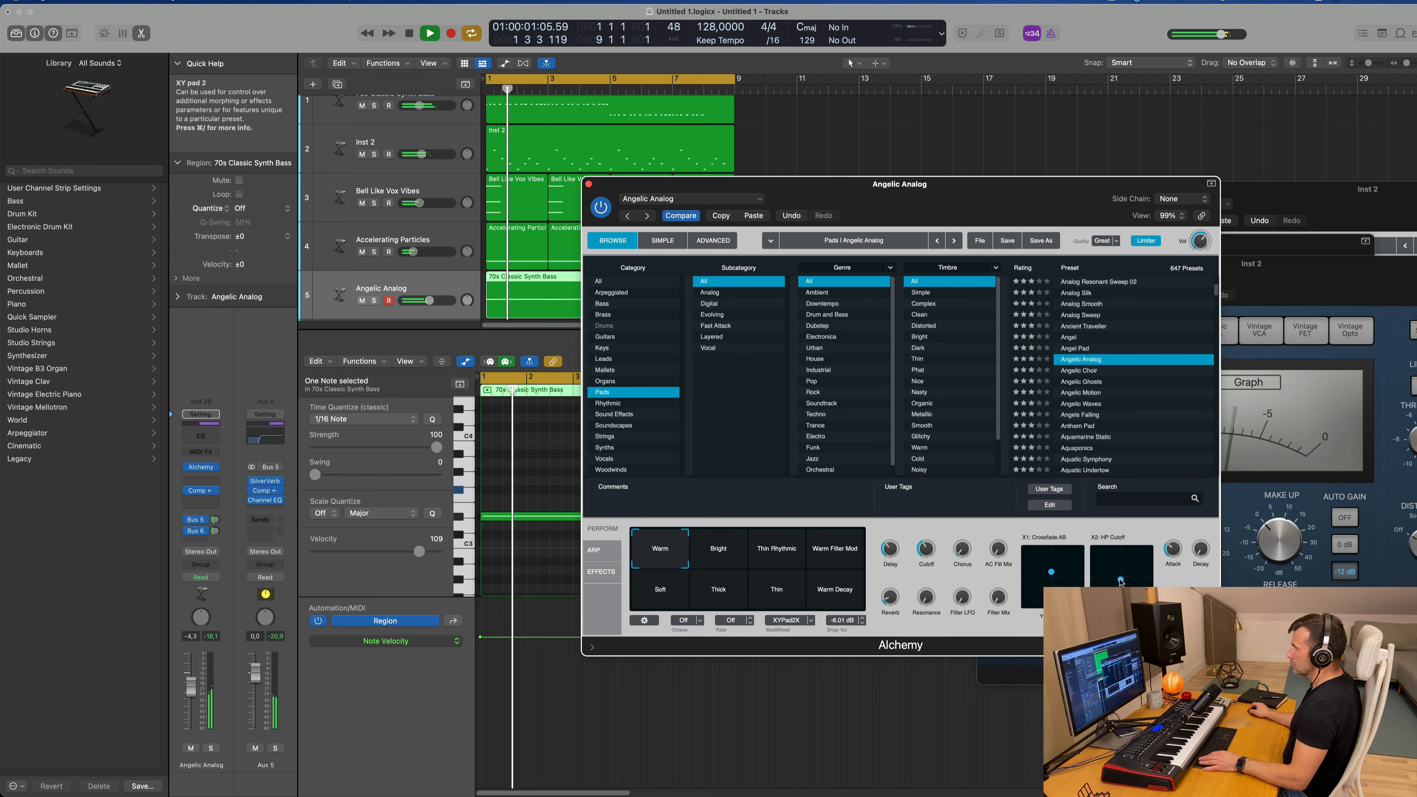
{"action": "left_click_drag", "start_coordinate": [973, 192], "coordinate": [1001, 86]}
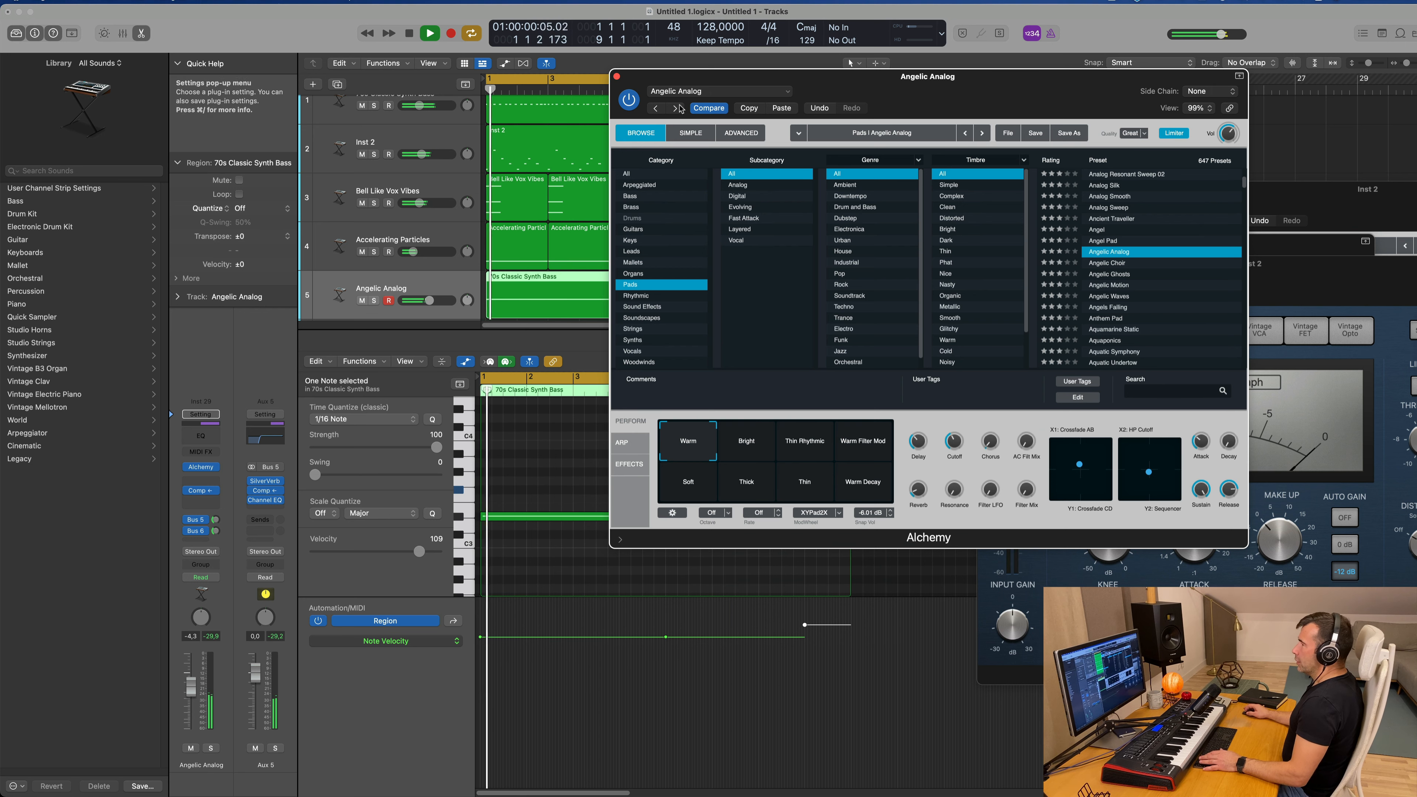
Step: Load the Angelic Choir pad preset in Alchemy, raise its Bus 5 send and lower the track volume during playback
{"action": "key", "text": "space"}
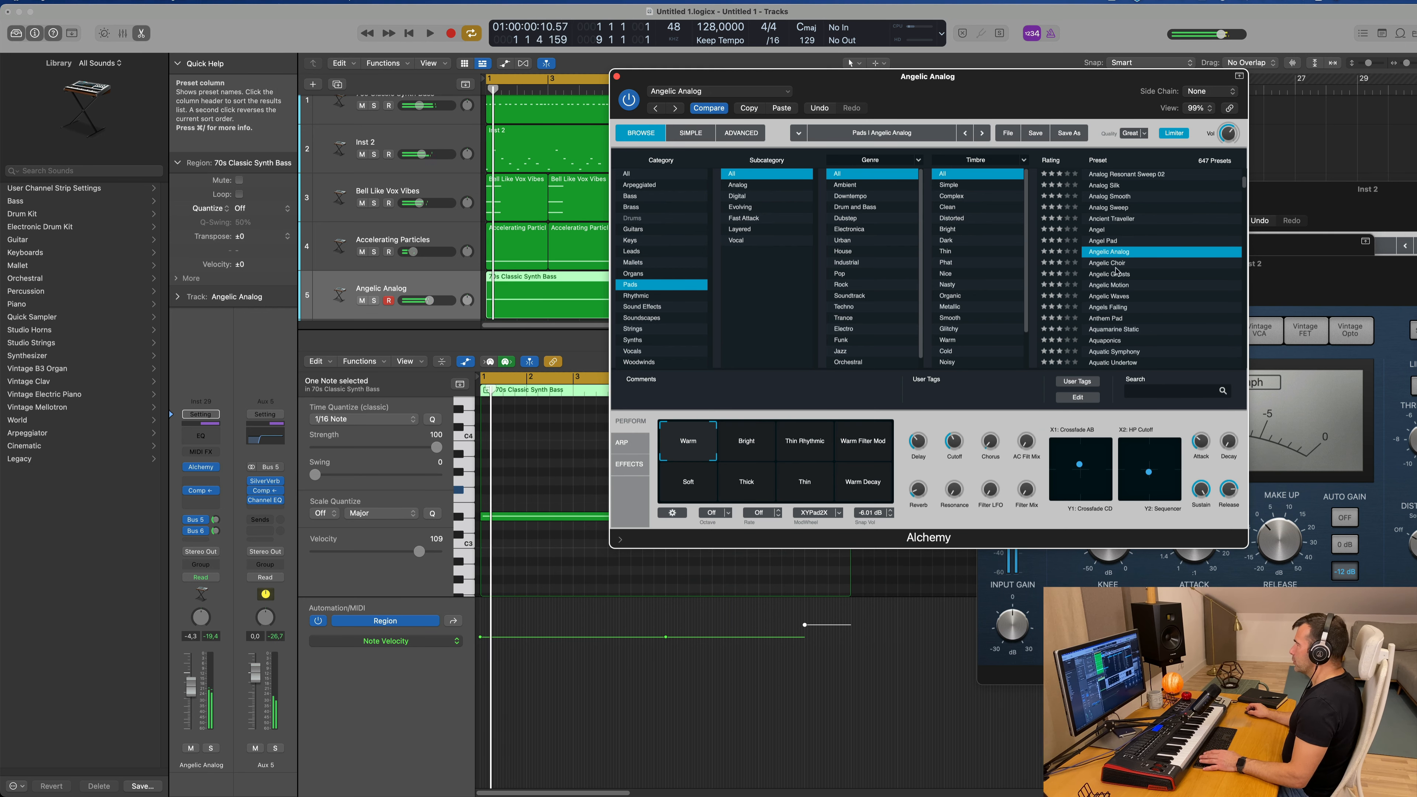
{"action": "left_click", "coordinate": [1110, 262]}
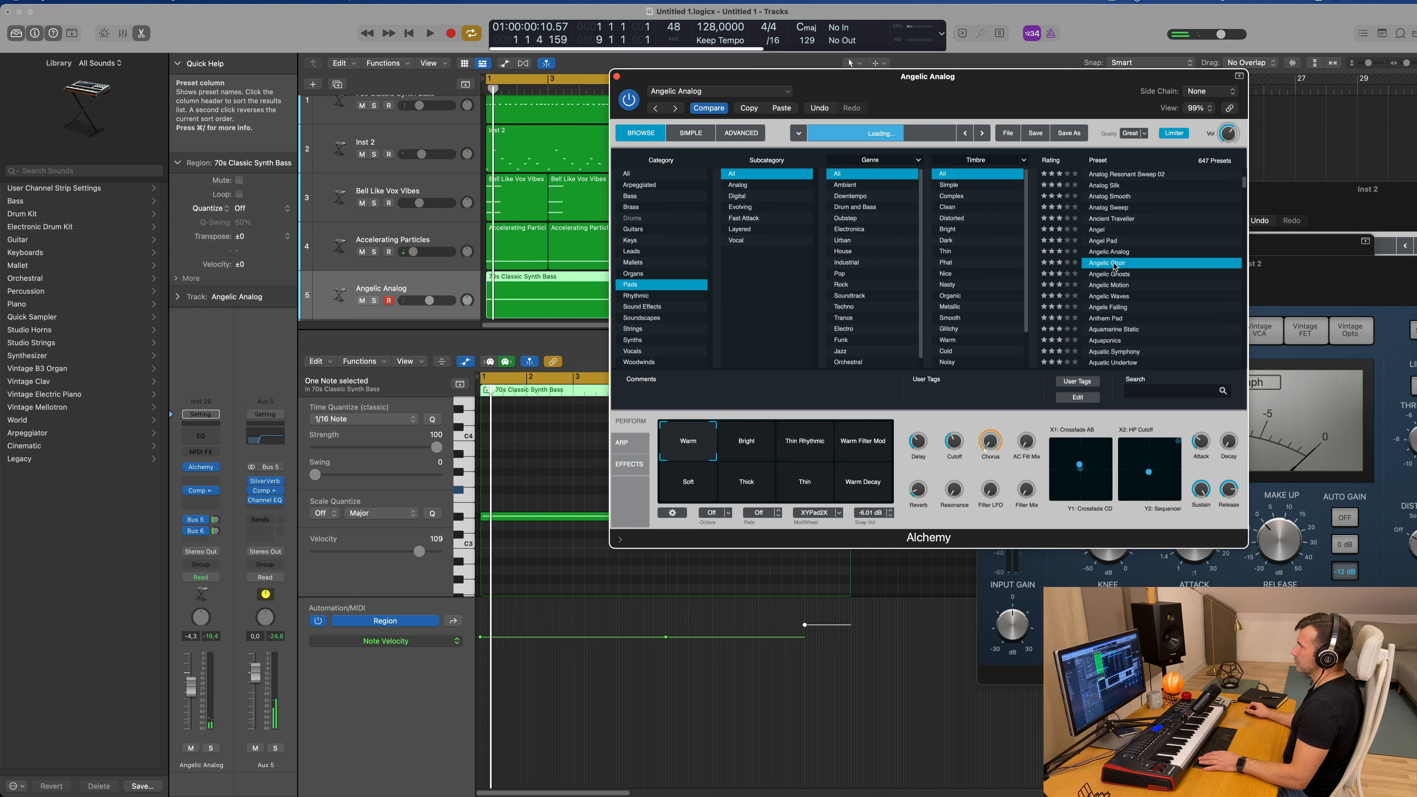
{"action": "key", "text": "space"}
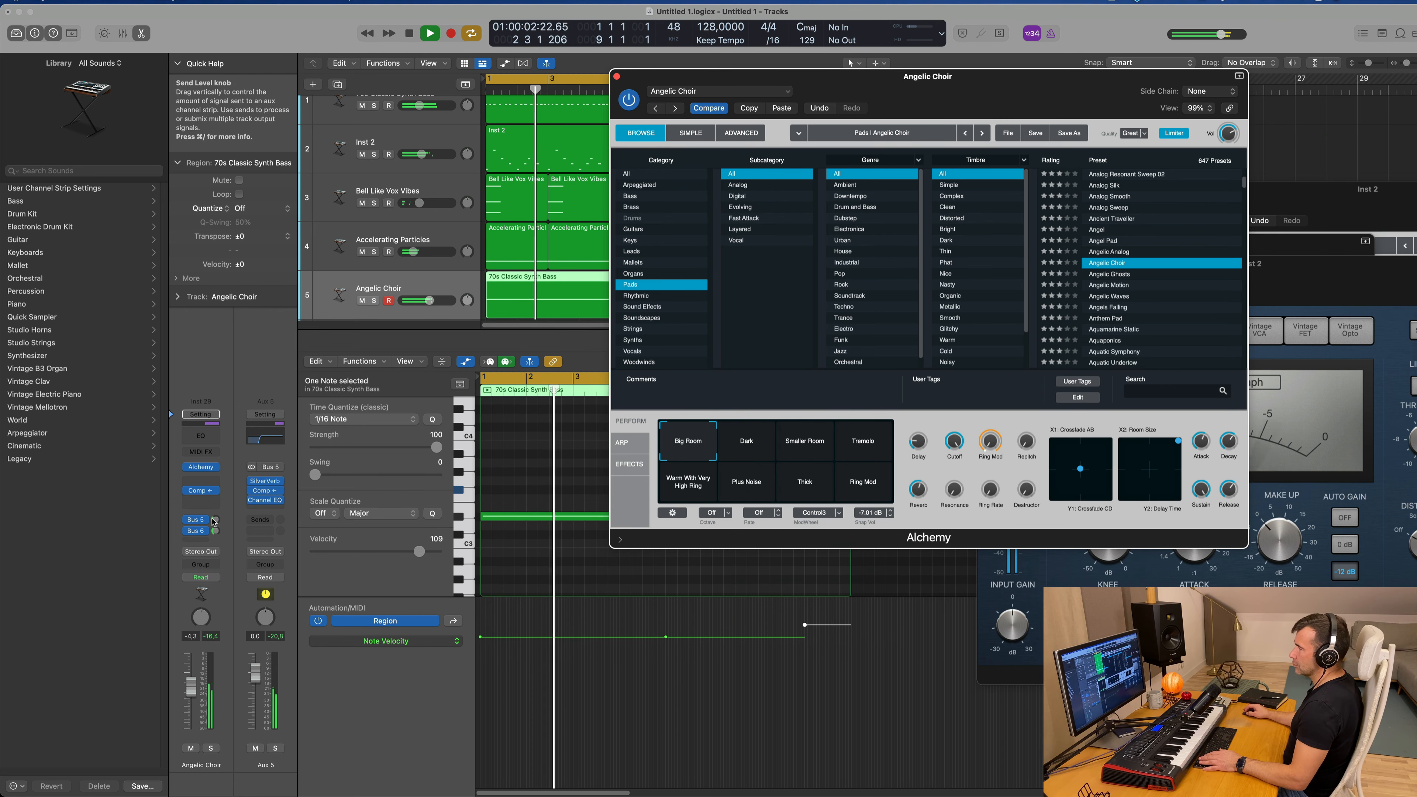
{"action": "left_click_drag", "start_coordinate": [216, 519], "coordinate": [217, 501]}
{"action": "left_click_drag", "start_coordinate": [188, 687], "coordinate": [191, 708]}
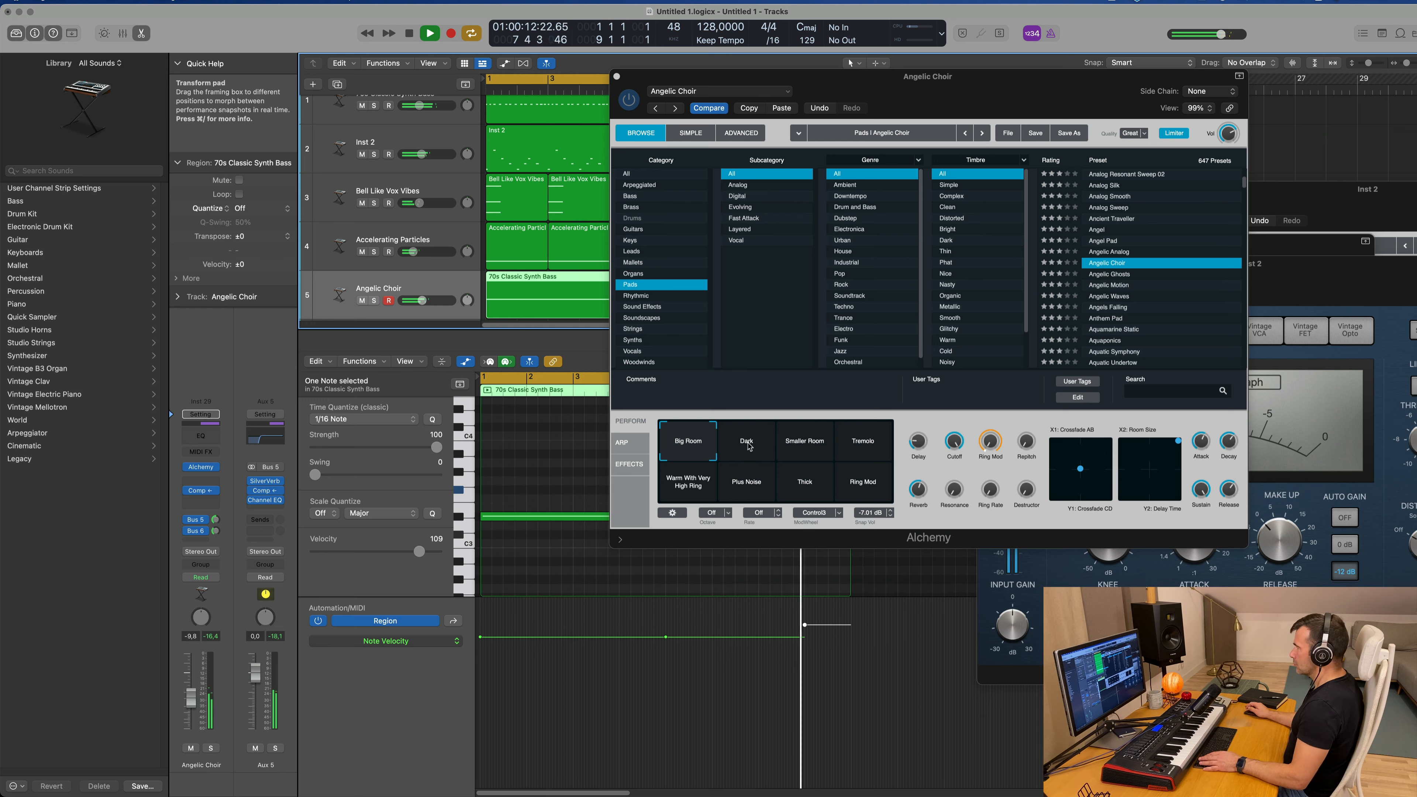
Step: Audition the Dark, Smaller Room, Tremolo and Warm With Very High Ring snapshots, adjusting the Angelic Choir track's volume
{"action": "left_click", "coordinate": [749, 446]}
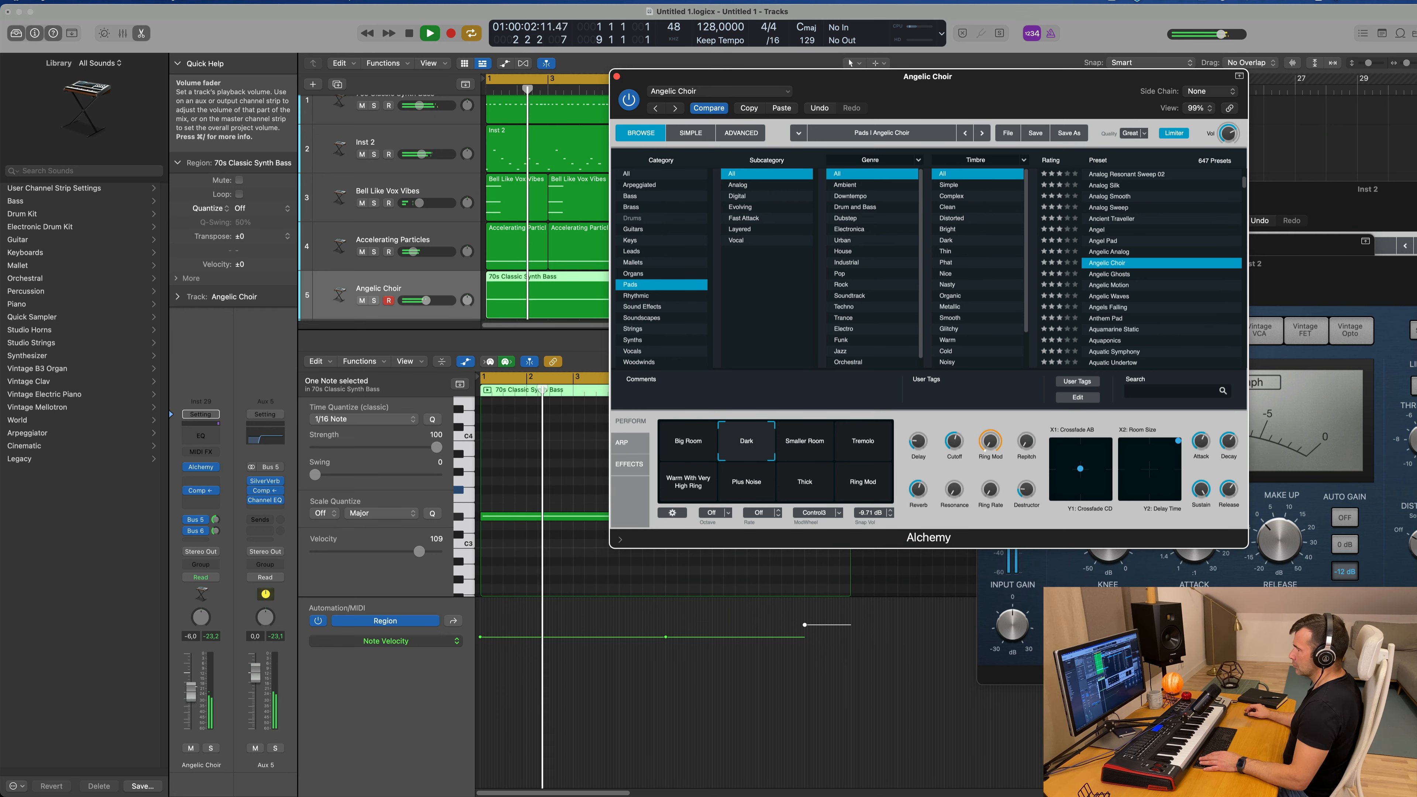
{"action": "left_click_drag", "start_coordinate": [426, 300], "coordinate": [426, 300]}
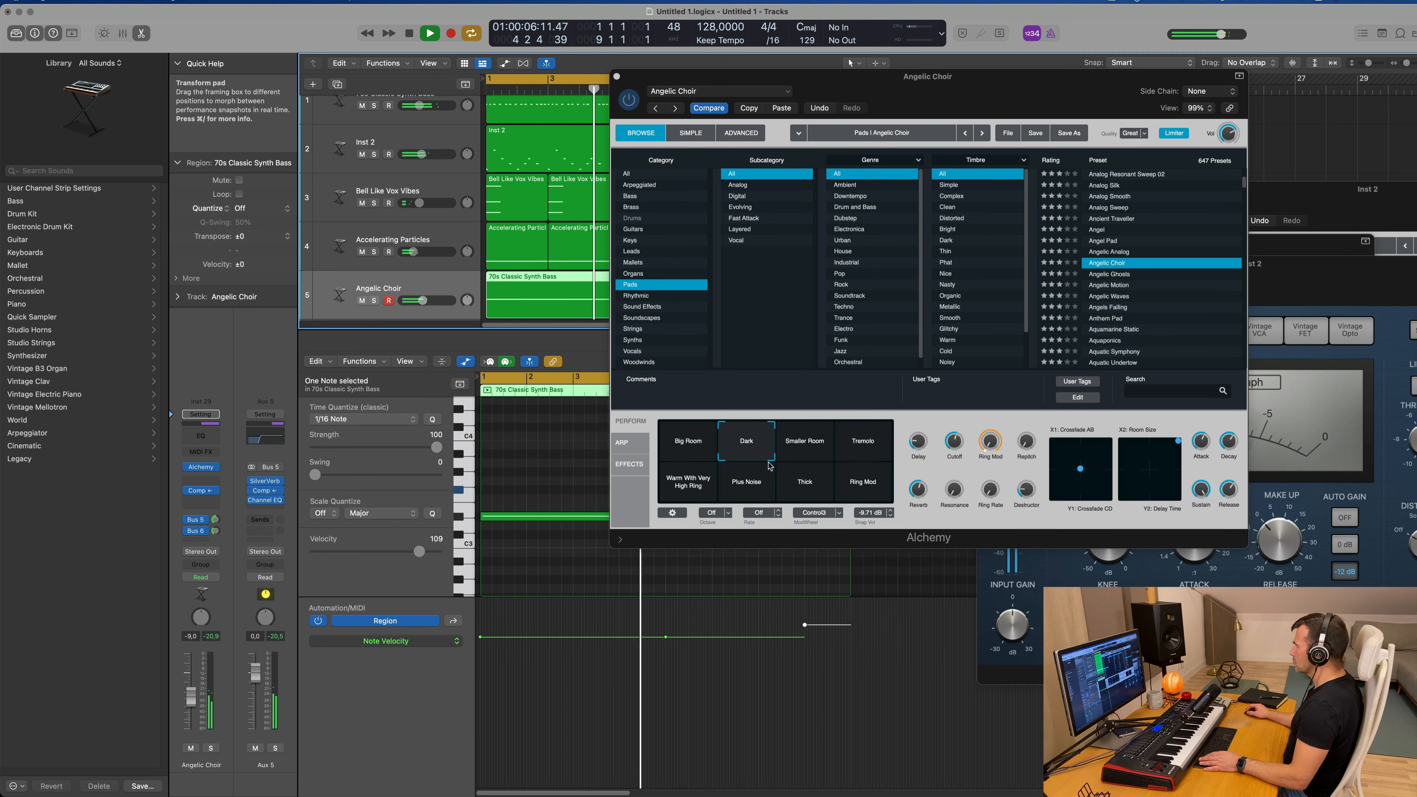
{"action": "left_click", "coordinate": [816, 448]}
{"action": "left_click", "coordinate": [866, 447]}
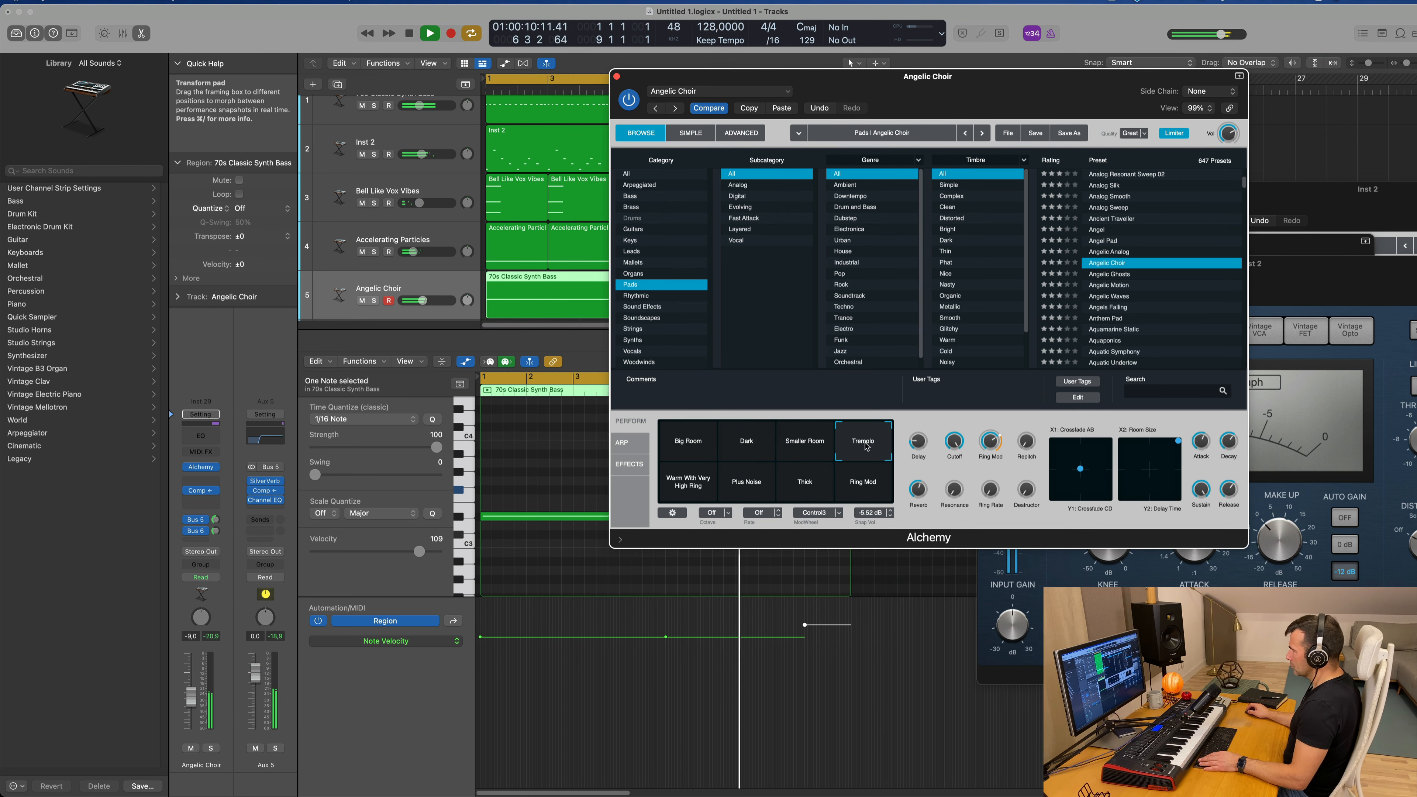
{"action": "left_click", "coordinate": [689, 485]}
{"action": "key", "text": "space"}
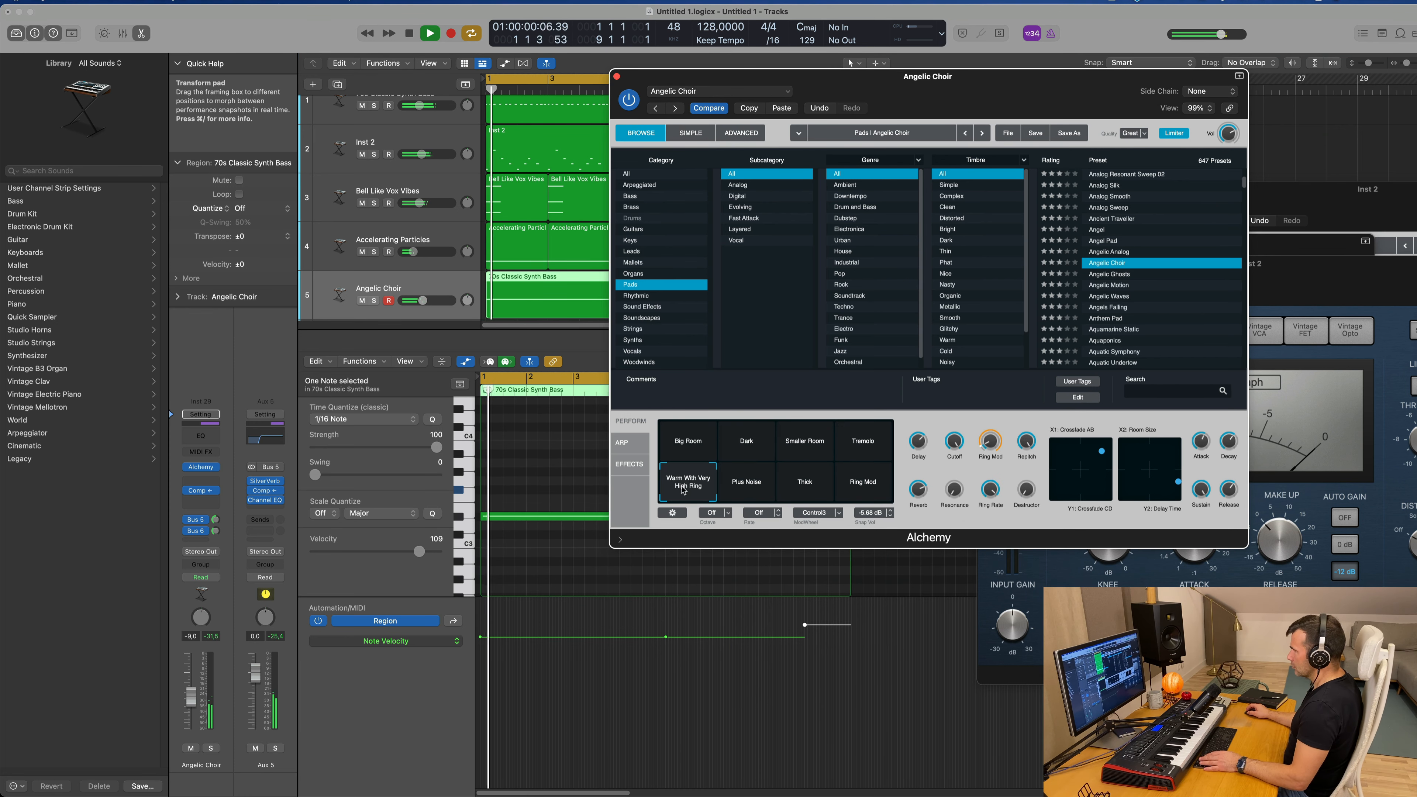
Step: Audition Angelic Choir soloed and in the mix, trying the Plus Noise, Thick and Ring Mod snapshots at adjusted volumes
{"action": "left_click_drag", "start_coordinate": [190, 700], "coordinate": [191, 684]}
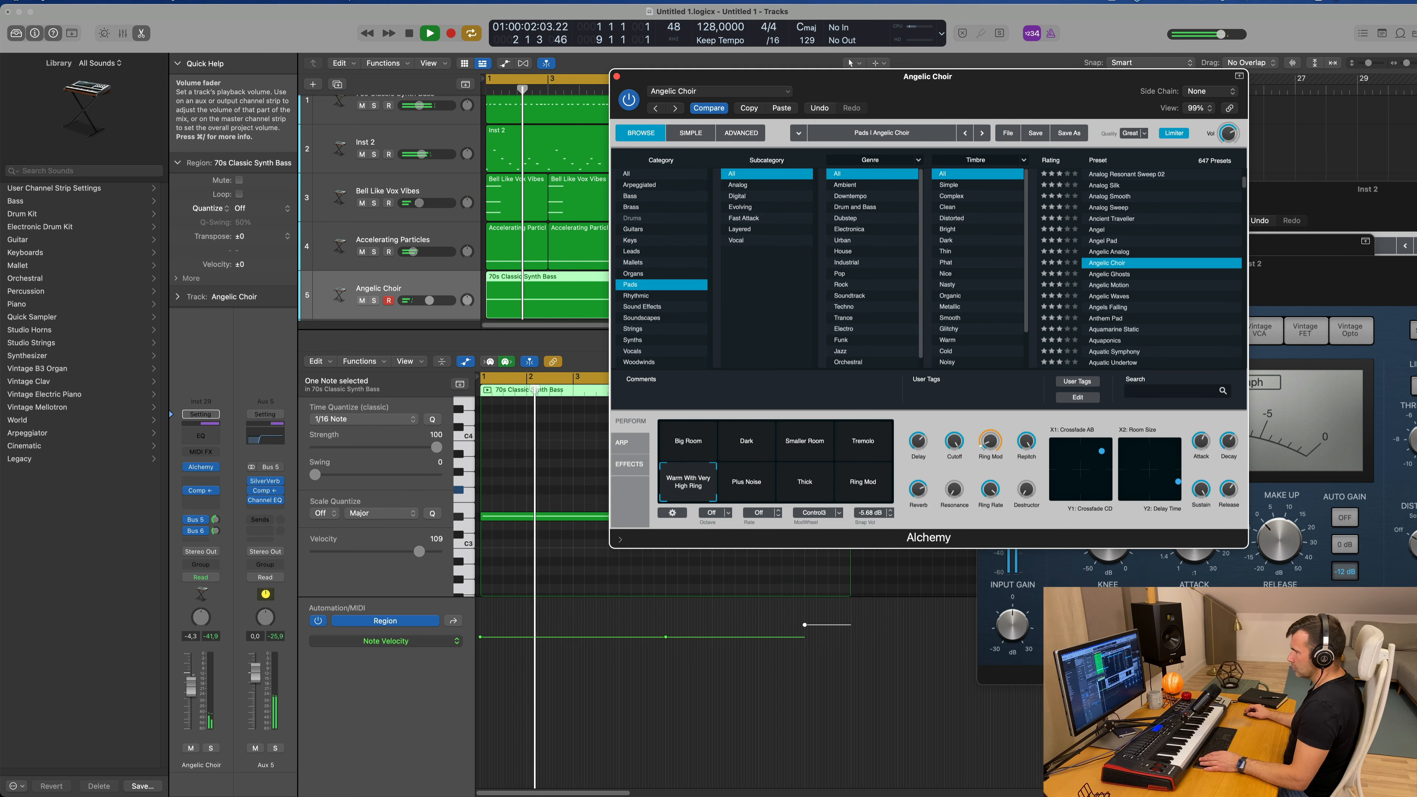
{"action": "left_click", "coordinate": [211, 748]}
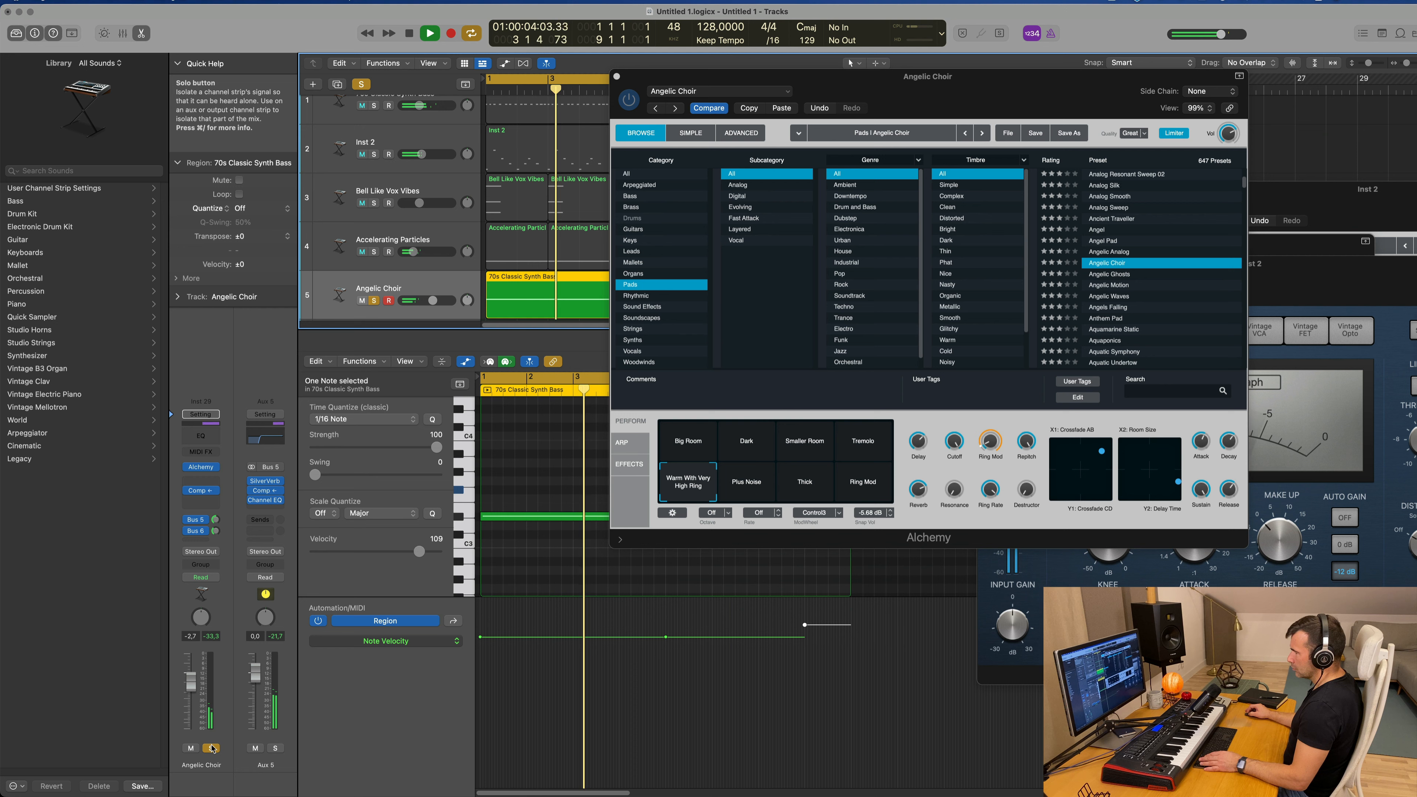
{"action": "left_click", "coordinate": [212, 748]}
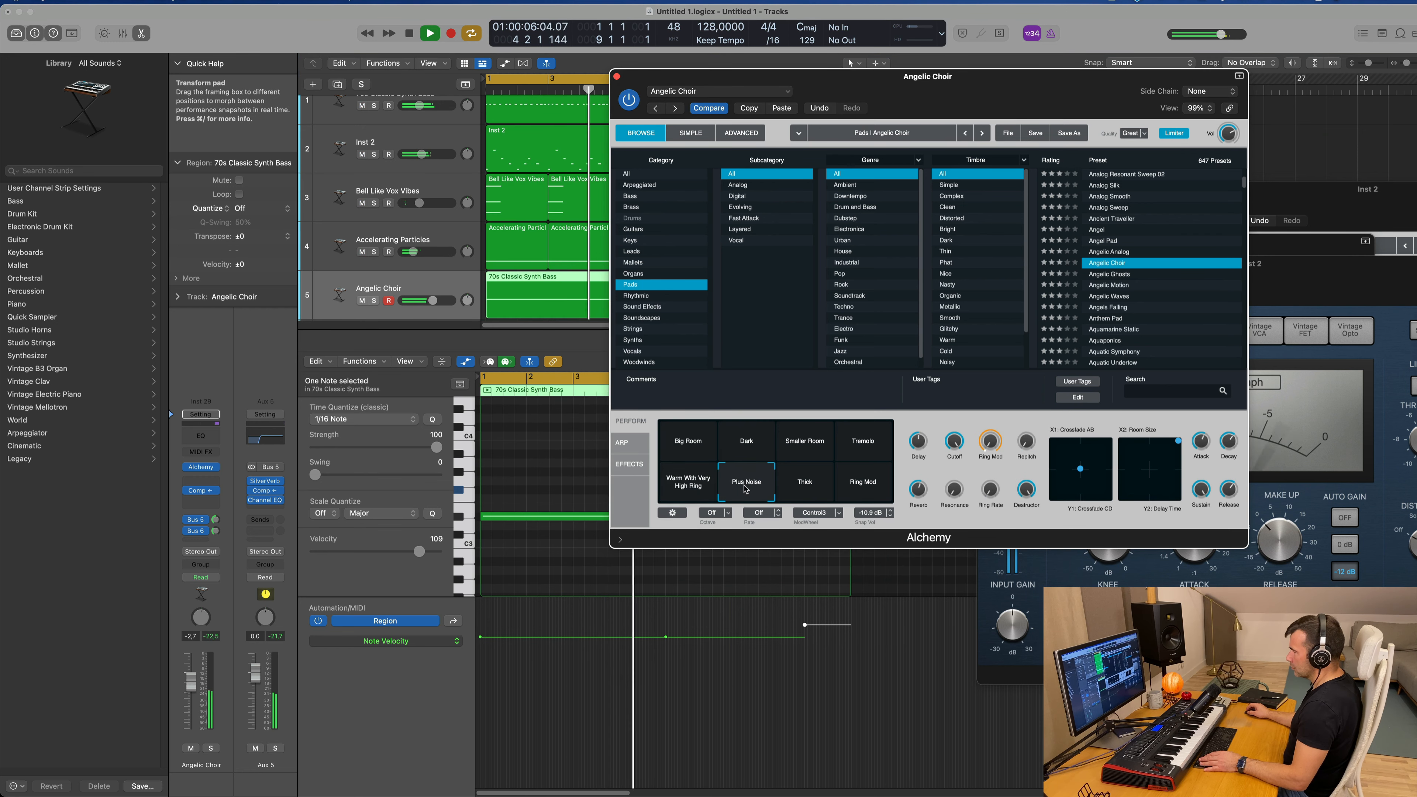
{"action": "left_click_drag", "start_coordinate": [191, 681], "coordinate": [192, 708]}
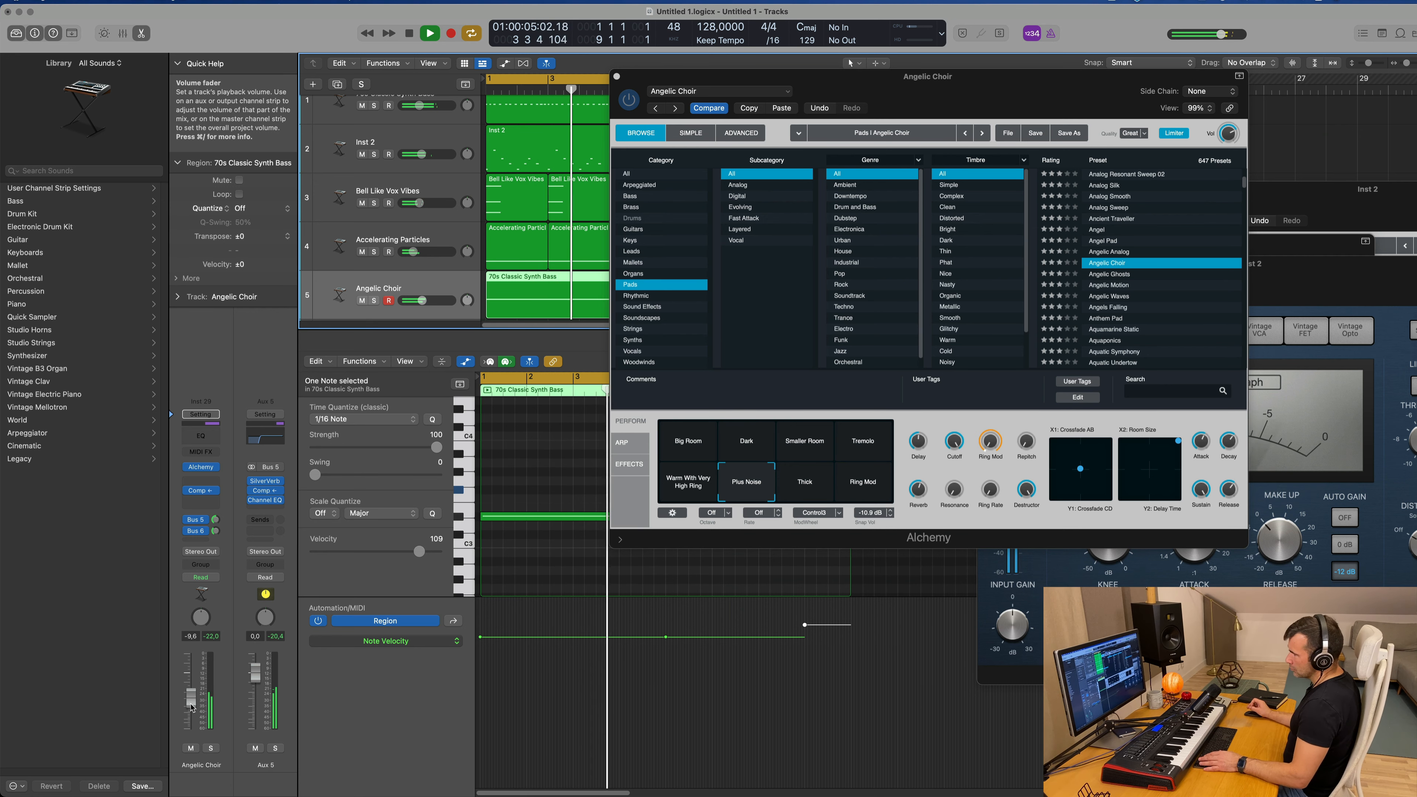
{"action": "left_click", "coordinate": [804, 481]}
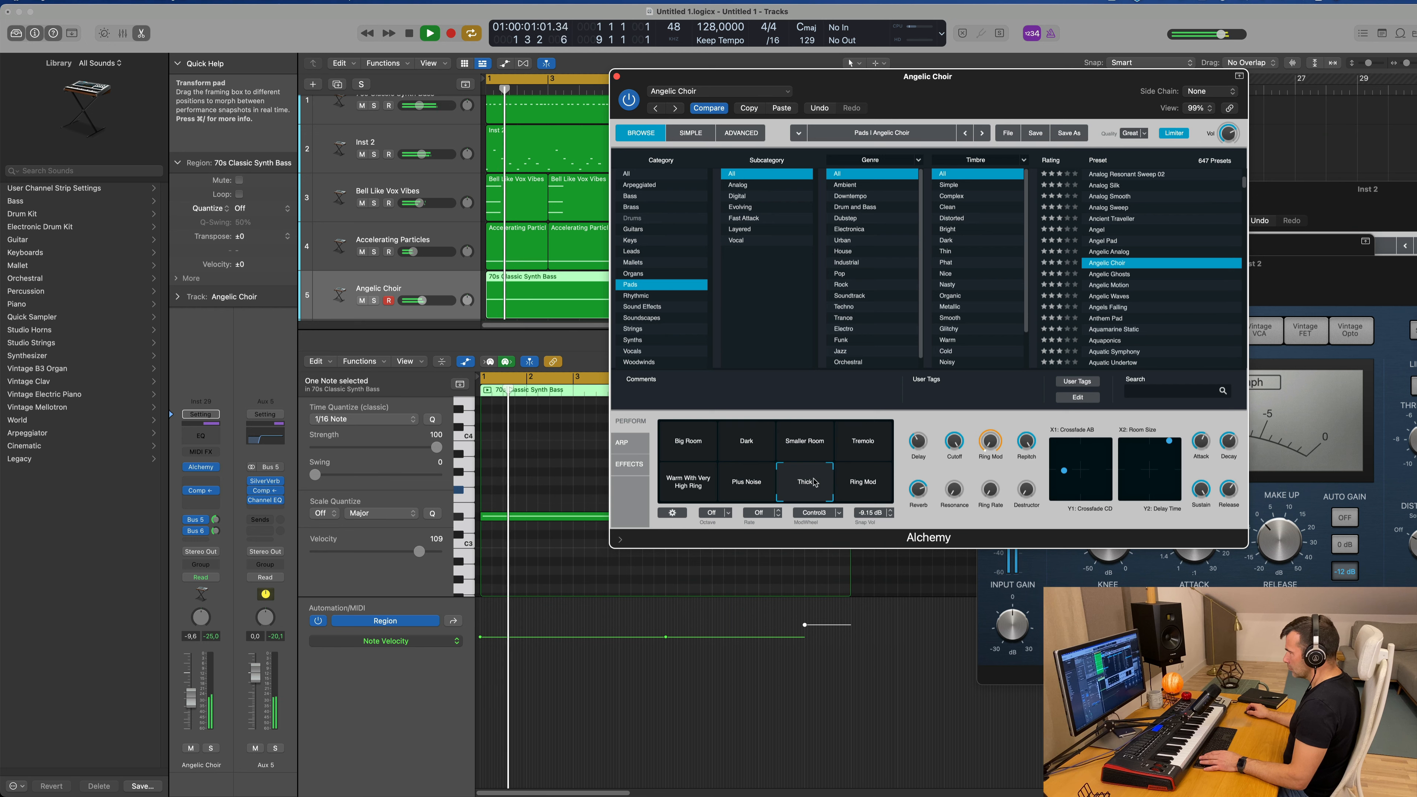
{"action": "left_click", "coordinate": [853, 487]}
Step: Choose the Dark snapshot for Angelic Choir and set its volume to about -8.9 dB, comparing it soloed and in the mix
{"action": "left_click", "coordinate": [761, 445]}
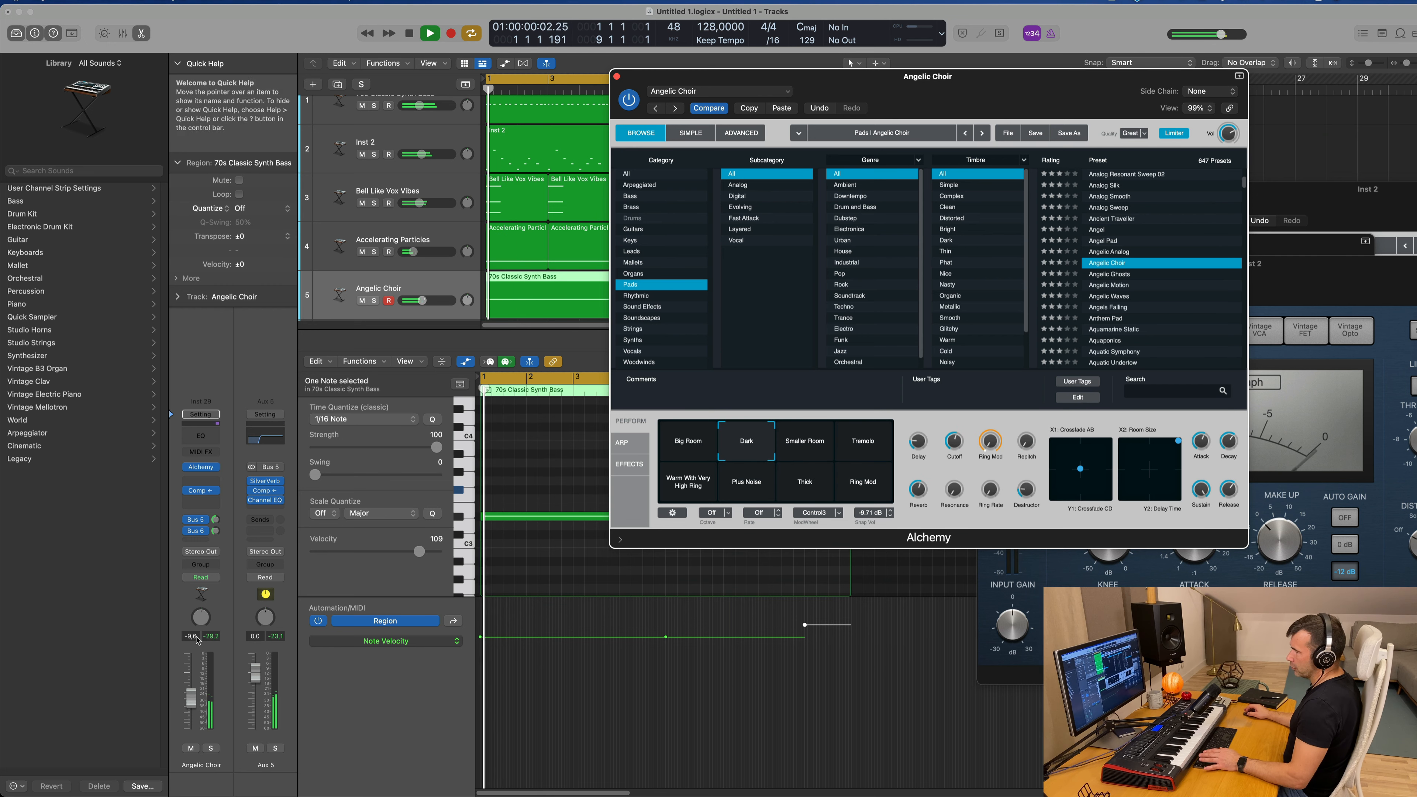
{"action": "left_click_drag", "start_coordinate": [191, 697], "coordinate": [191, 693]}
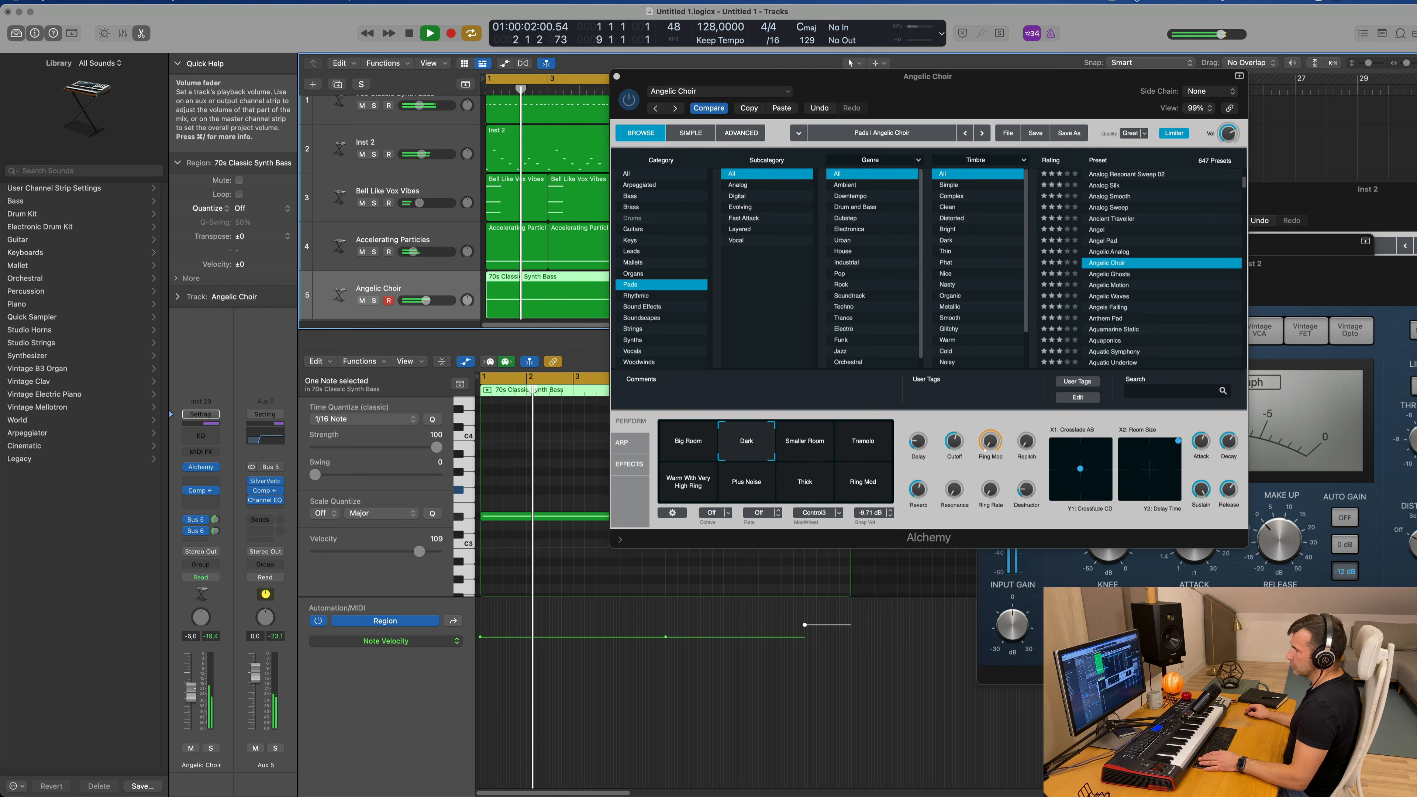
{"action": "left_click", "coordinate": [213, 748]}
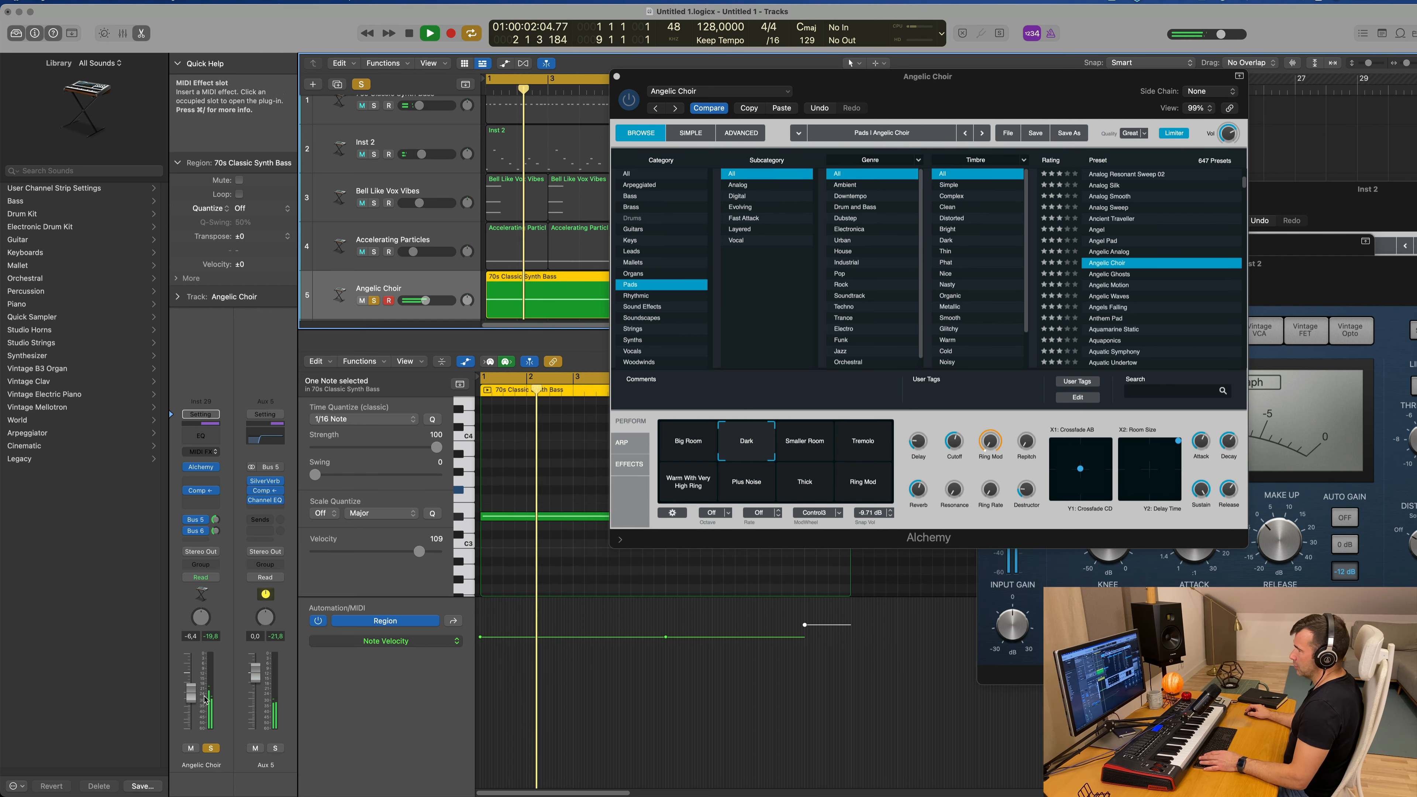
{"action": "left_click", "coordinate": [211, 748]}
{"action": "key", "text": "space"}
{"action": "key", "text": "space"}
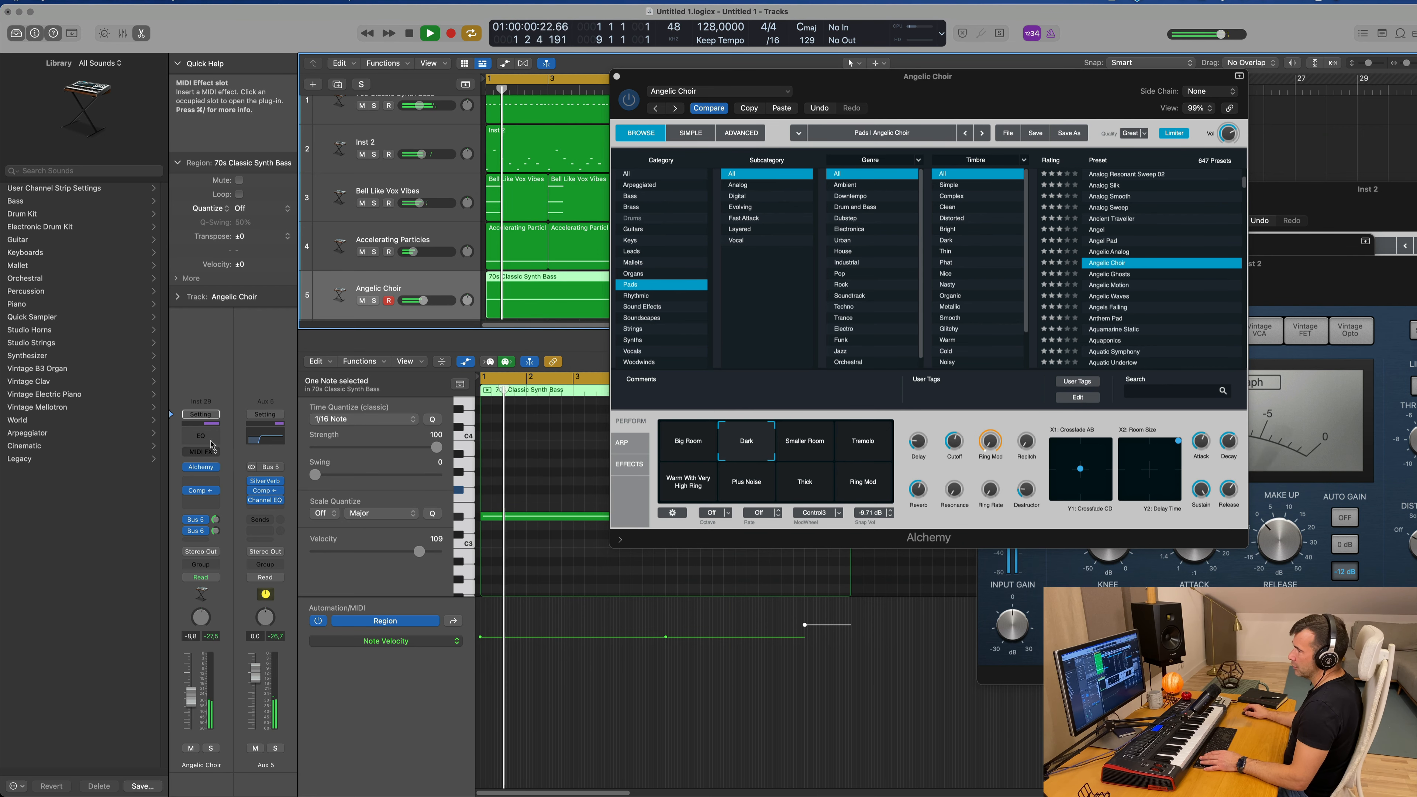
Step: Add a Channel EQ to the Angelic Choir track with a high-pass filter at 330 Hz and 18 dB/Oct
{"action": "left_click", "coordinate": [201, 435]}
{"action": "key", "text": "Return"}
{"action": "left_click", "coordinate": [492, 206]}
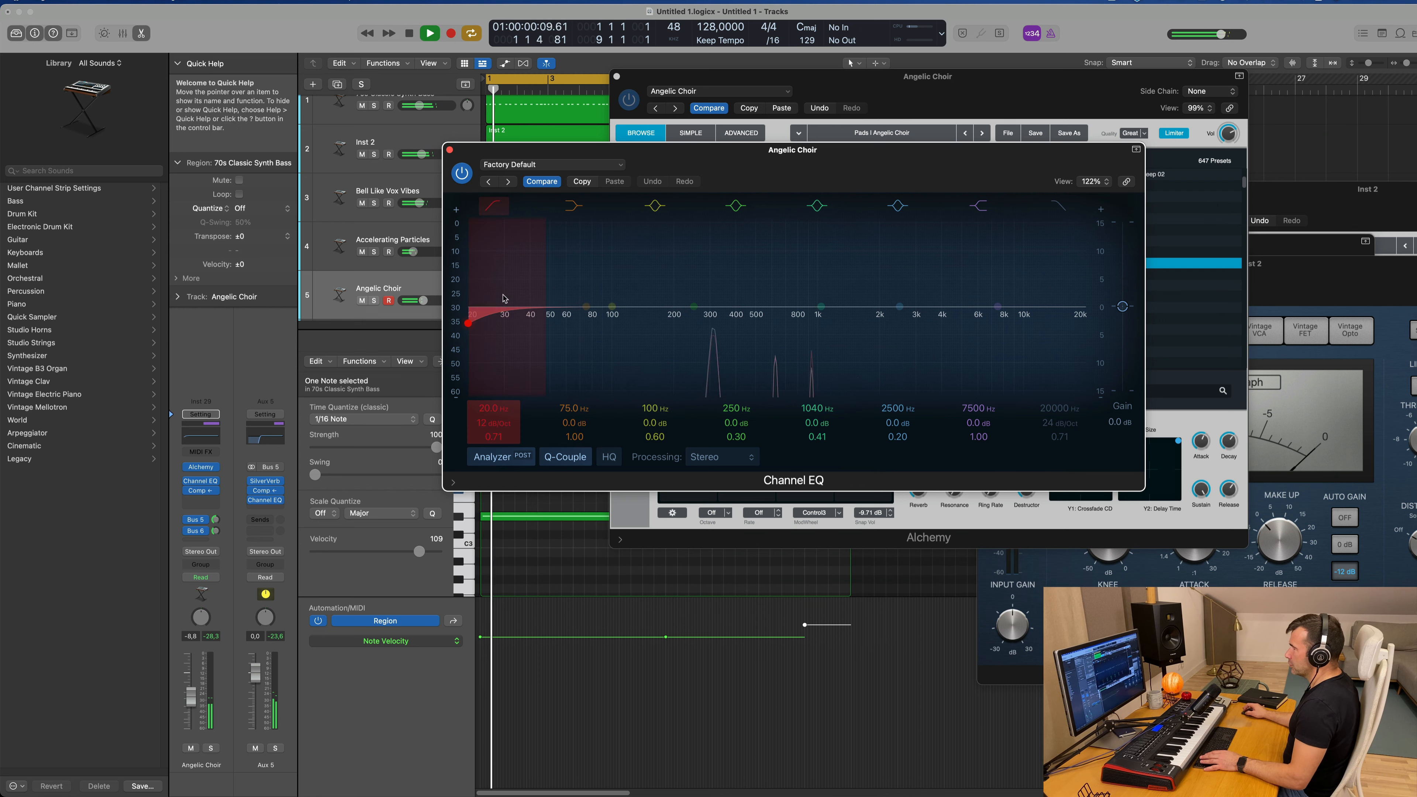
{"action": "left_click_drag", "start_coordinate": [506, 302], "coordinate": [728, 256]}
{"action": "left_click_drag", "start_coordinate": [496, 424], "coordinate": [494, 399]}
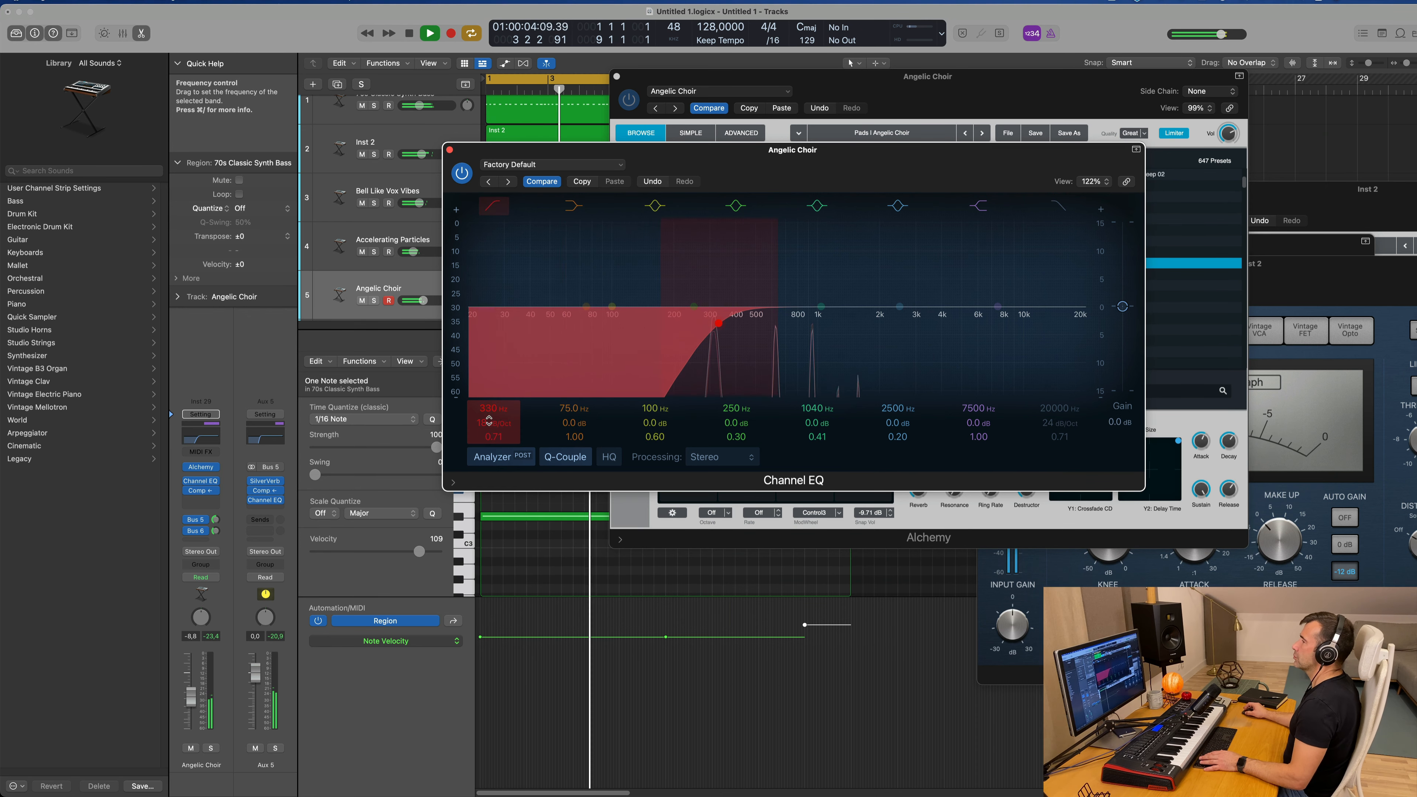
{"action": "left_click_drag", "start_coordinate": [770, 150], "coordinate": [820, 148]}
{"action": "key", "text": "Return"}
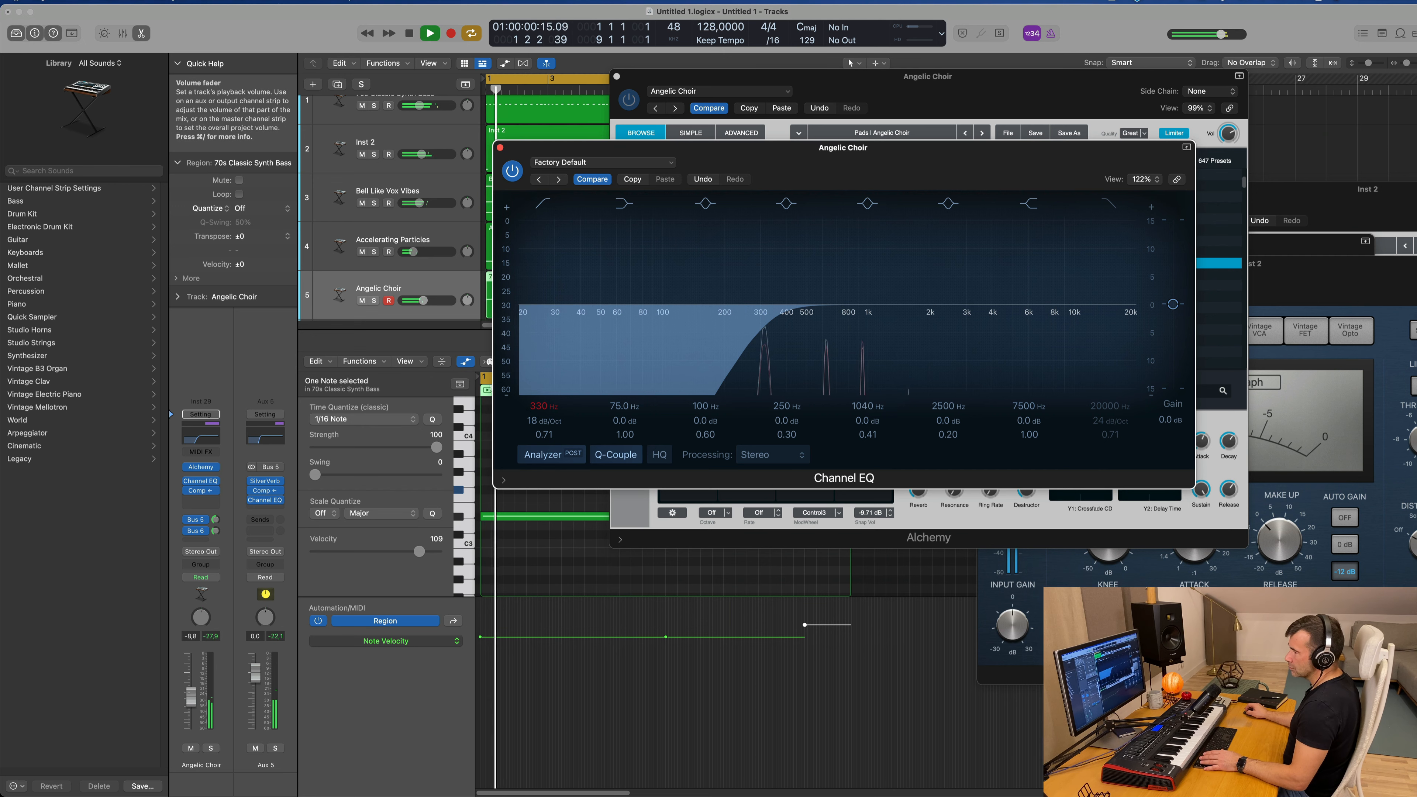
Step: Set the Angelic Choir track volume to -9.0 dB and close the Channel EQ and Alchemy windows
{"action": "left_click_drag", "start_coordinate": [424, 300], "coordinate": [422, 301]}
{"action": "left_click_drag", "start_coordinate": [496, 150], "coordinate": [503, 148]}
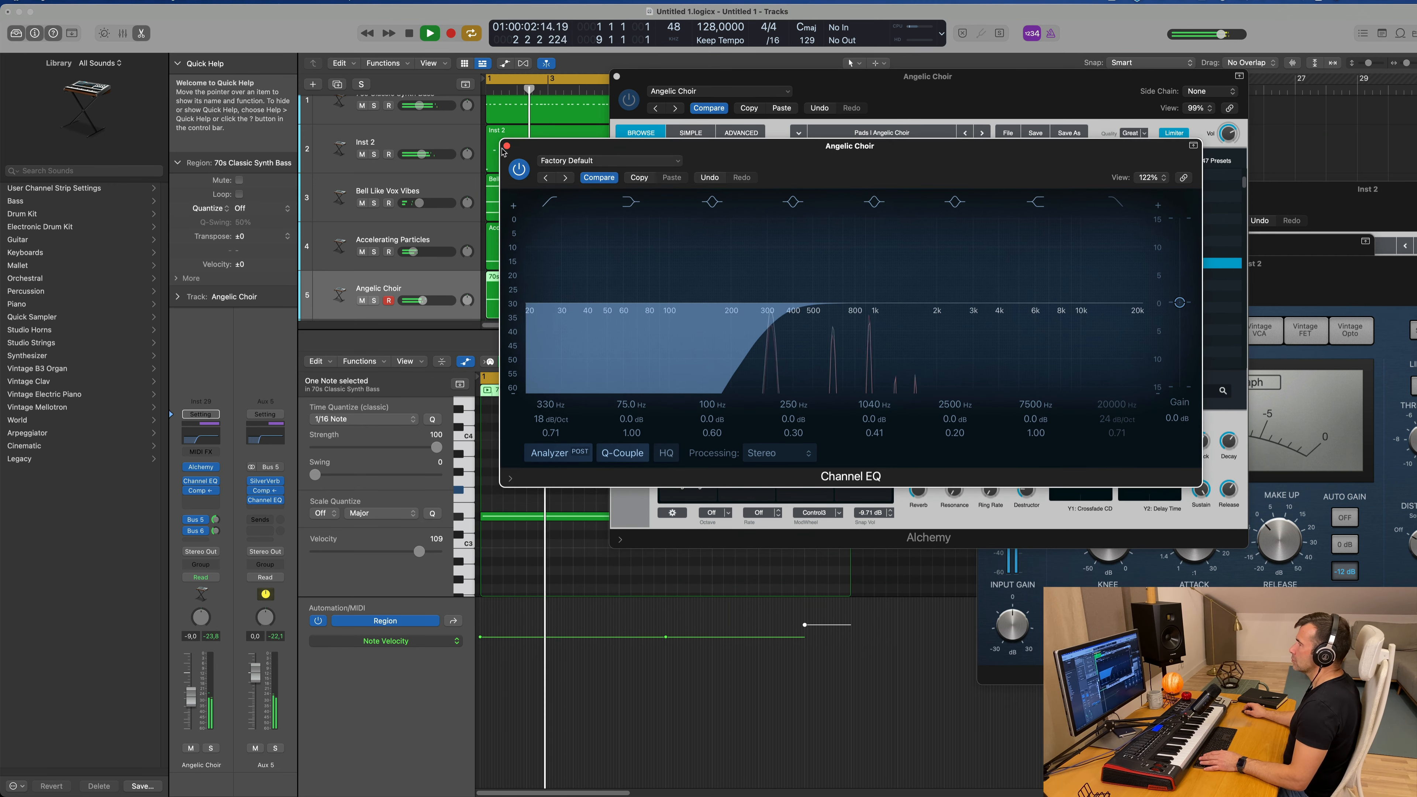
{"action": "left_click", "coordinate": [507, 146]}
{"action": "left_click_drag", "start_coordinate": [645, 83], "coordinate": [629, 92]}
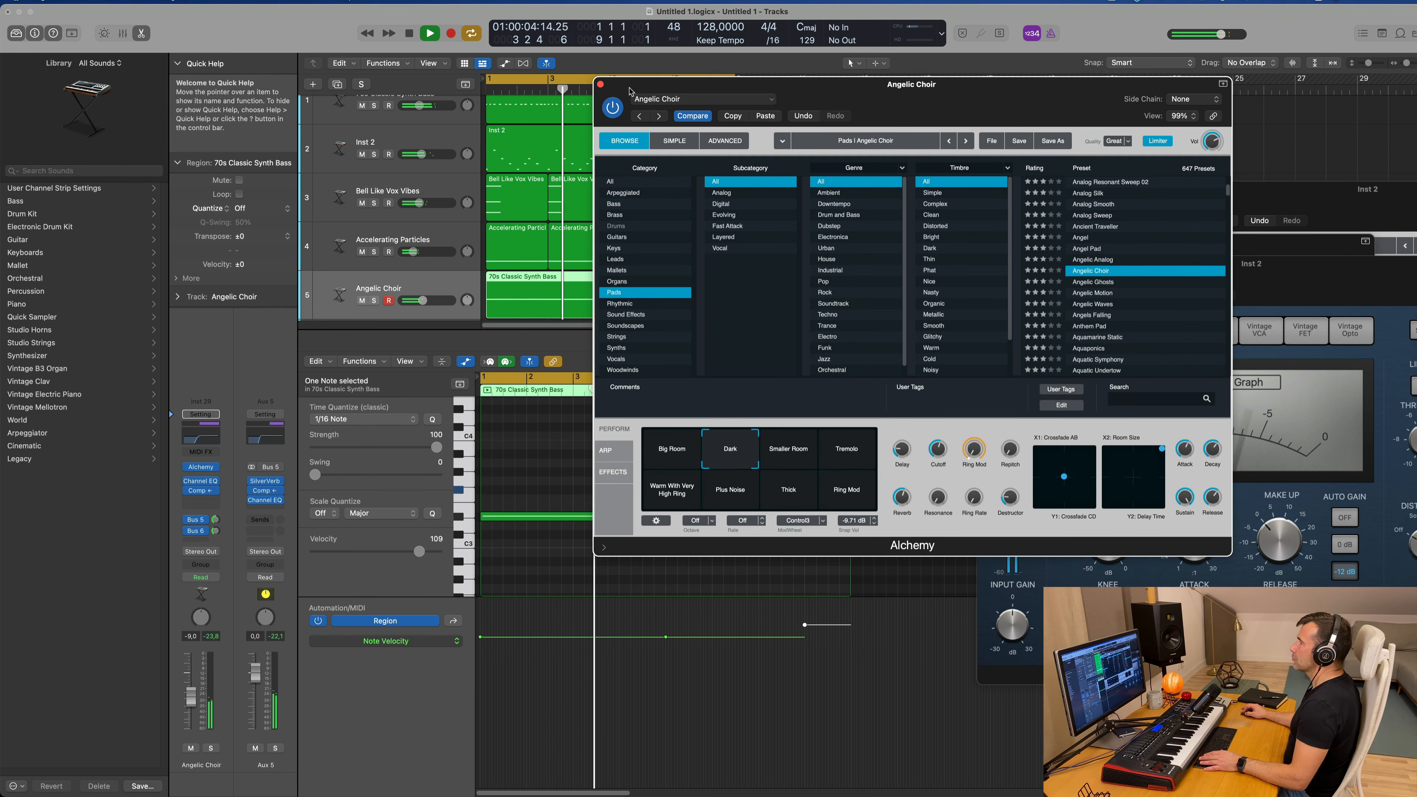
{"action": "left_click", "coordinate": [600, 84]}
Step: Repeat the eight-bar section between the locators on all tracks three times, extending the arrangement to bar 33
{"action": "scroll", "coordinate": [818, 245], "scroll_direction": "up", "scroll_amount": 1}
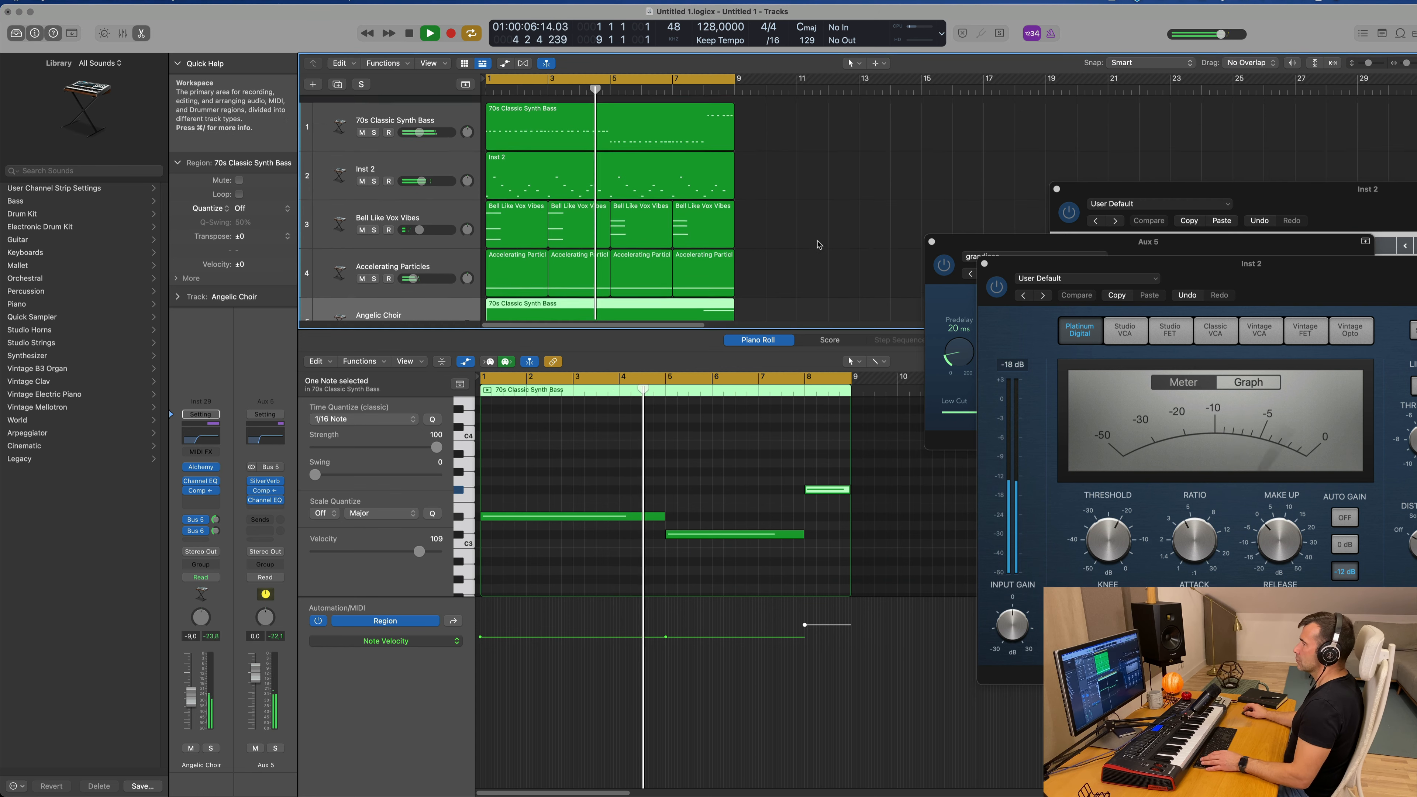
{"action": "scroll", "coordinate": [817, 245], "scroll_direction": "down", "scroll_amount": 3}
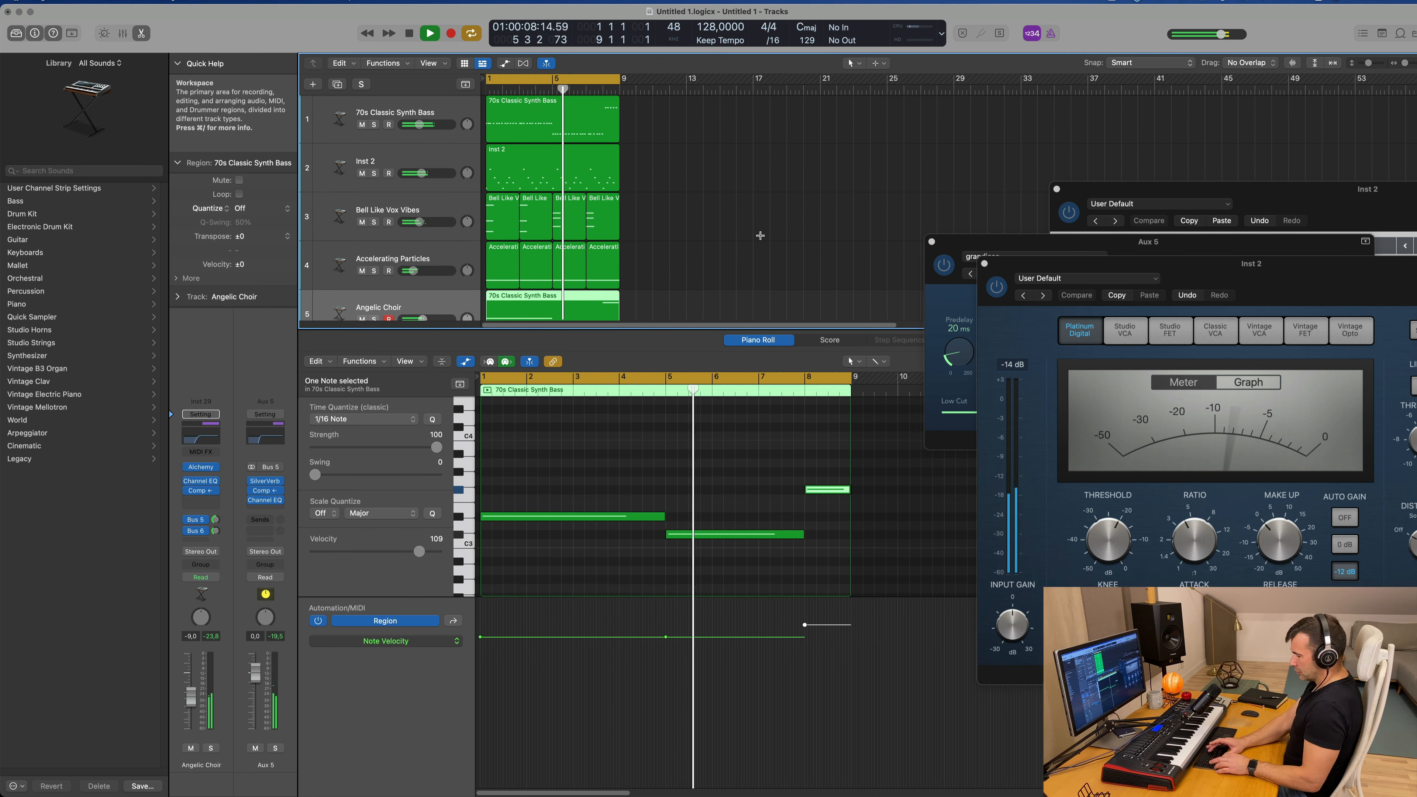
{"action": "key", "text": "ctrl+super+r"}
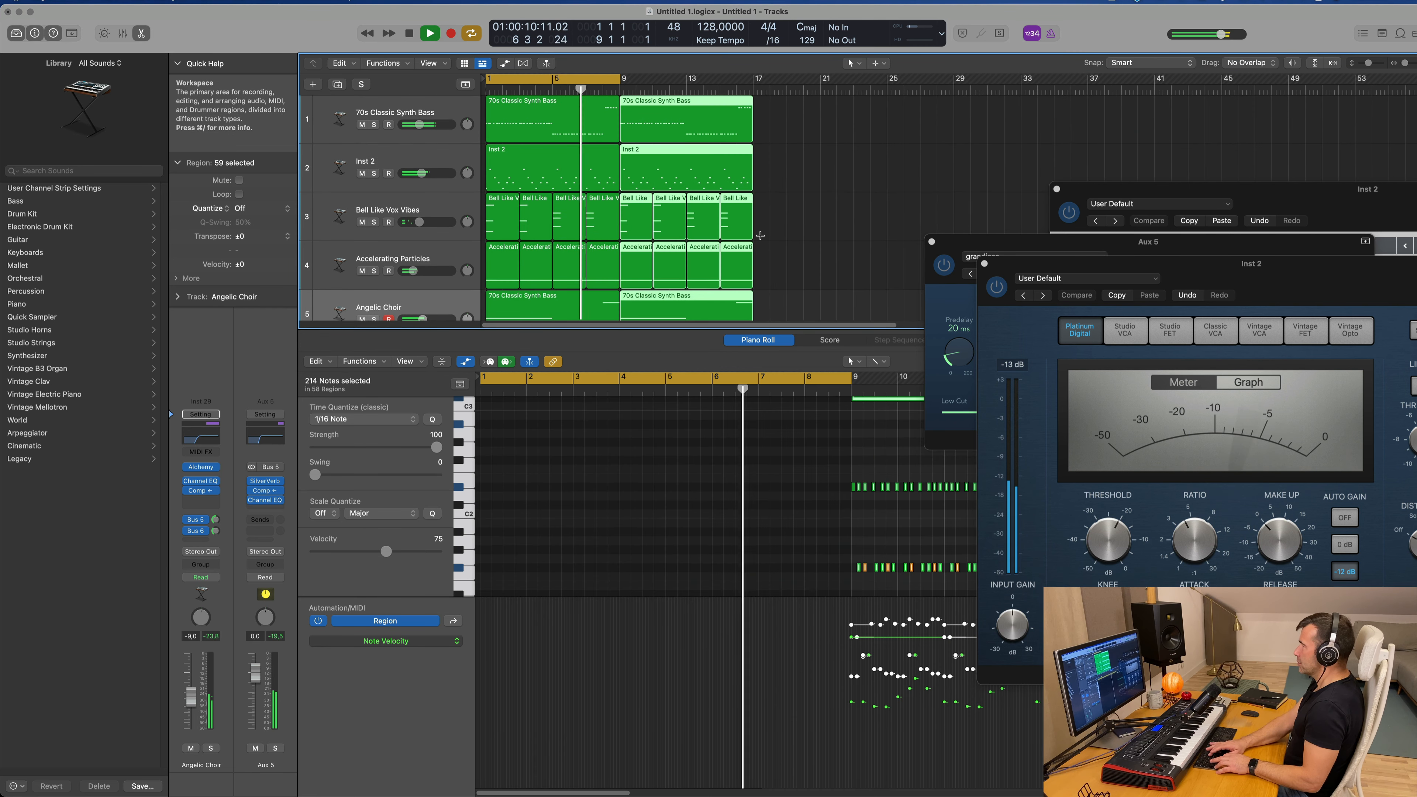
{"action": "key", "text": "ctrl+super+r"}
{"action": "key", "text": "super+r"}
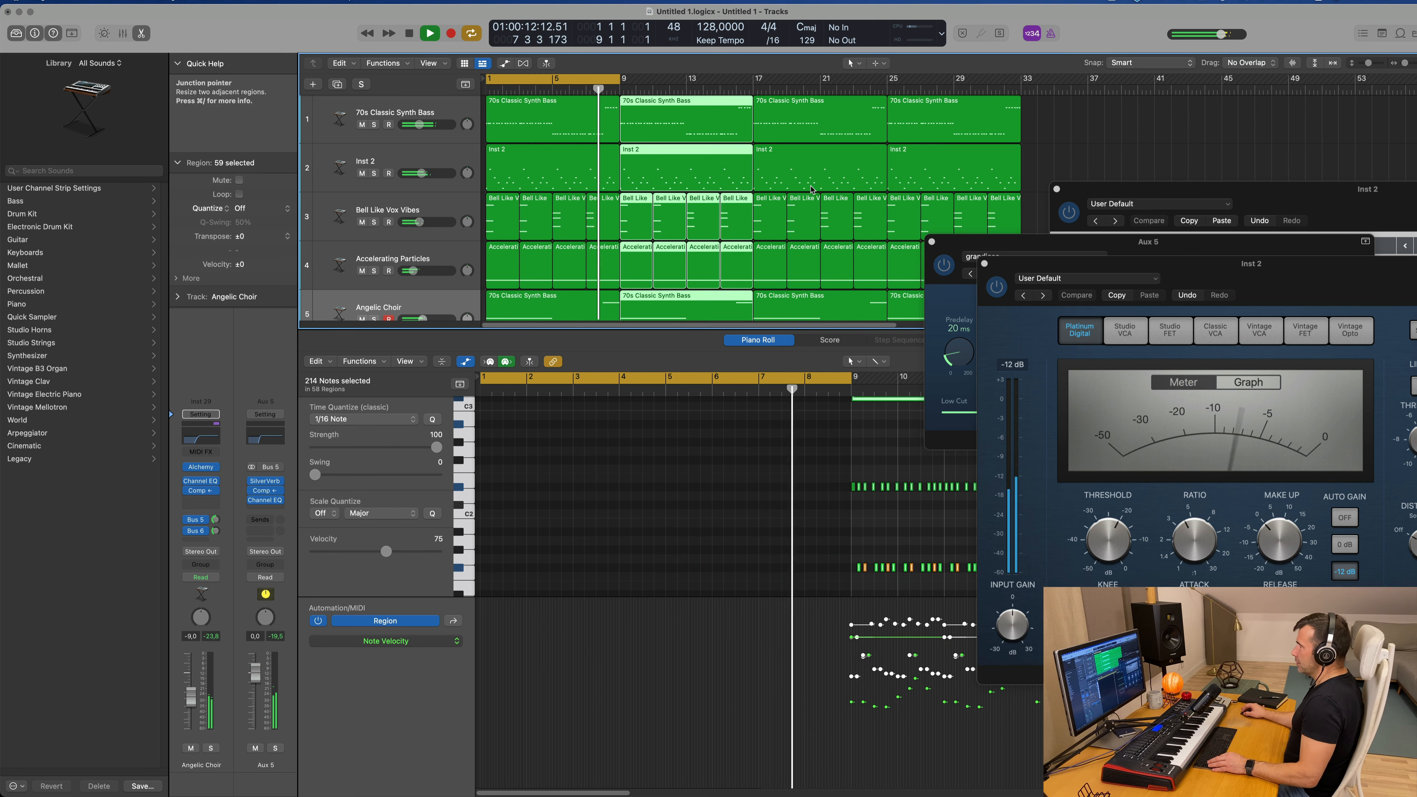
Step: Show the secondary ruler in the Tracks area and deselect all regions
{"action": "scroll", "coordinate": [760, 236], "scroll_direction": "down", "scroll_amount": 5}
{"action": "left_click", "coordinate": [429, 63]}
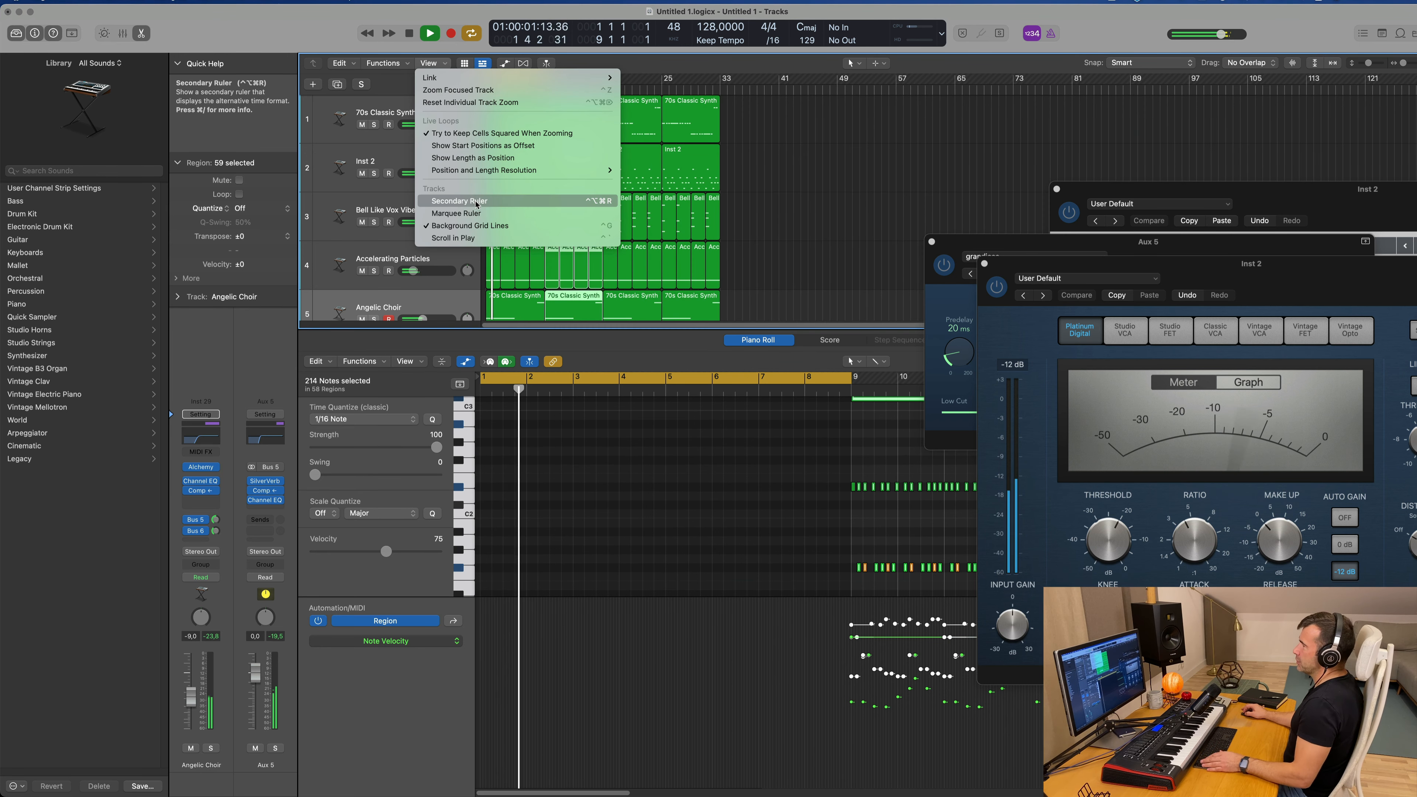
{"action": "left_click", "coordinate": [459, 200]}
{"action": "left_click", "coordinate": [768, 147]}
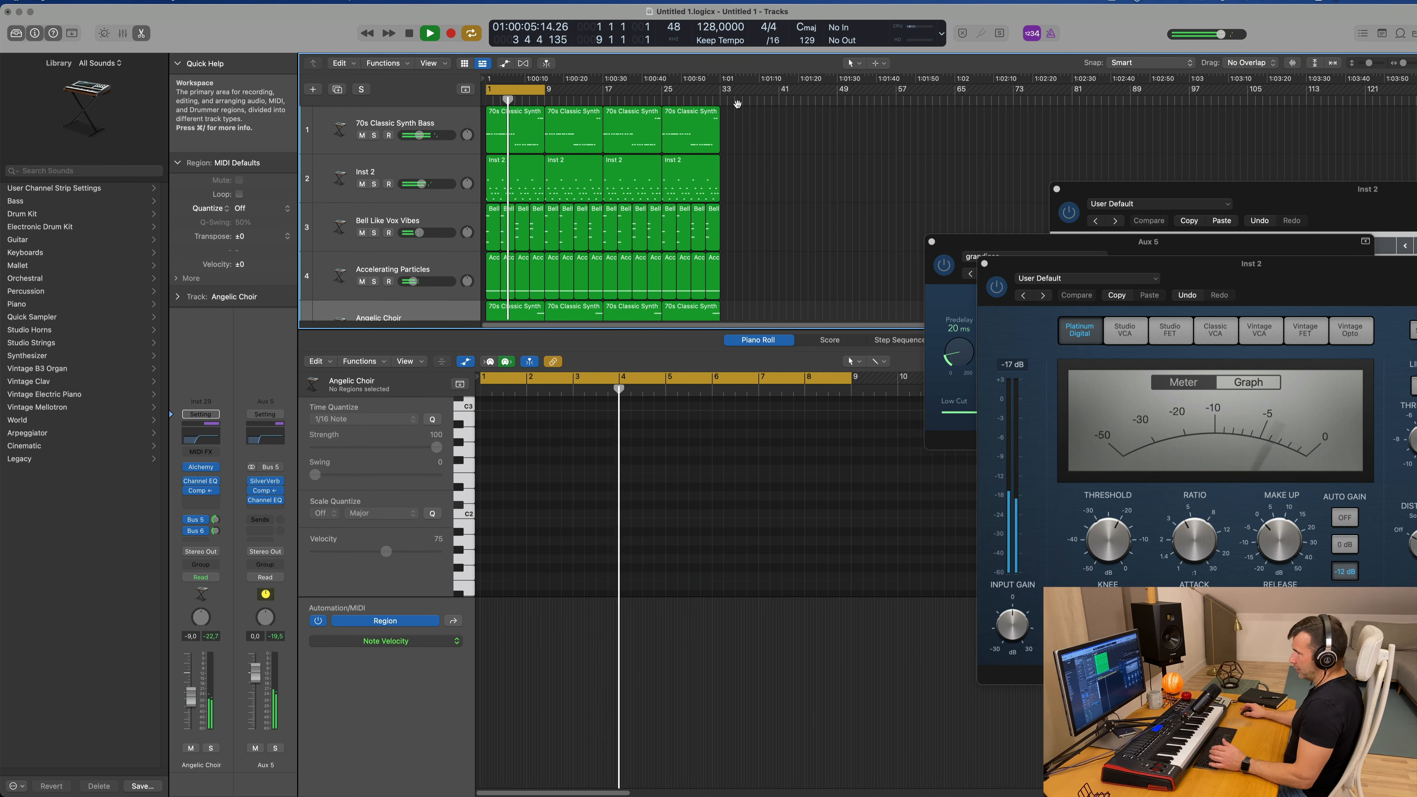
Step: Extend the cycle range to bar 33 and repeat the section between the locators on all tracks three times
{"action": "left_click_drag", "start_coordinate": [737, 103], "coordinate": [719, 104]}
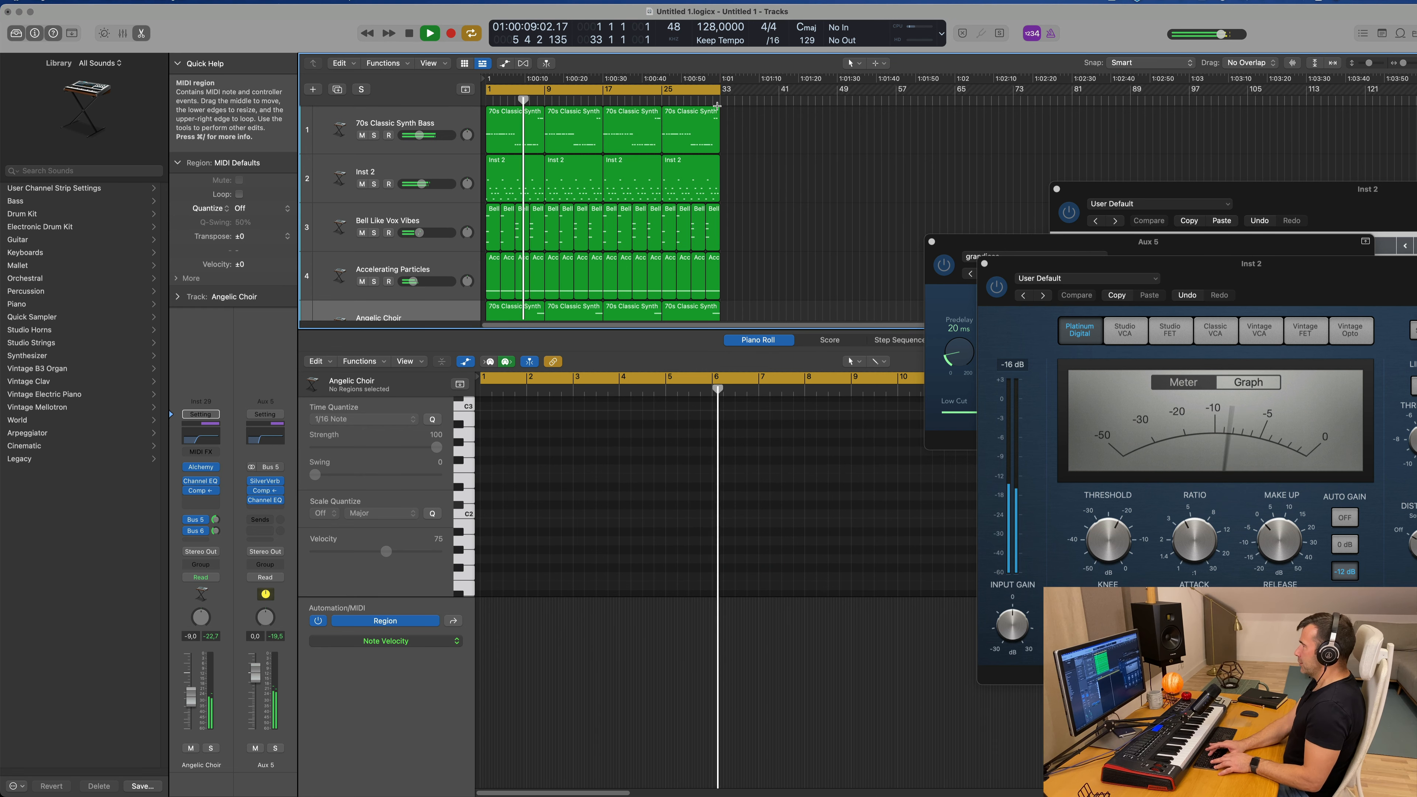
{"action": "key", "text": "super+r"}
{"action": "key", "text": "ctrl+super+r"}
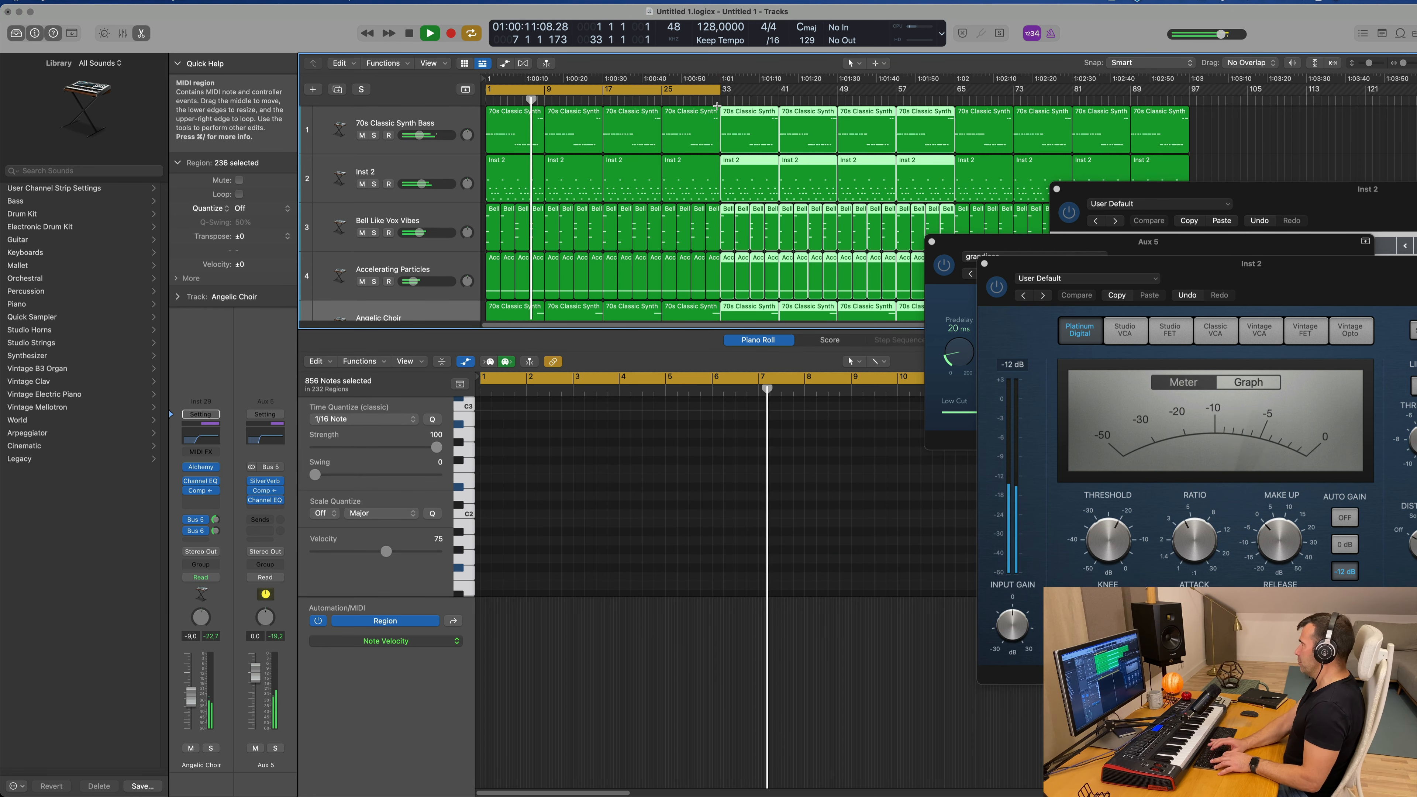
{"action": "key", "text": "ctrl+super+r"}
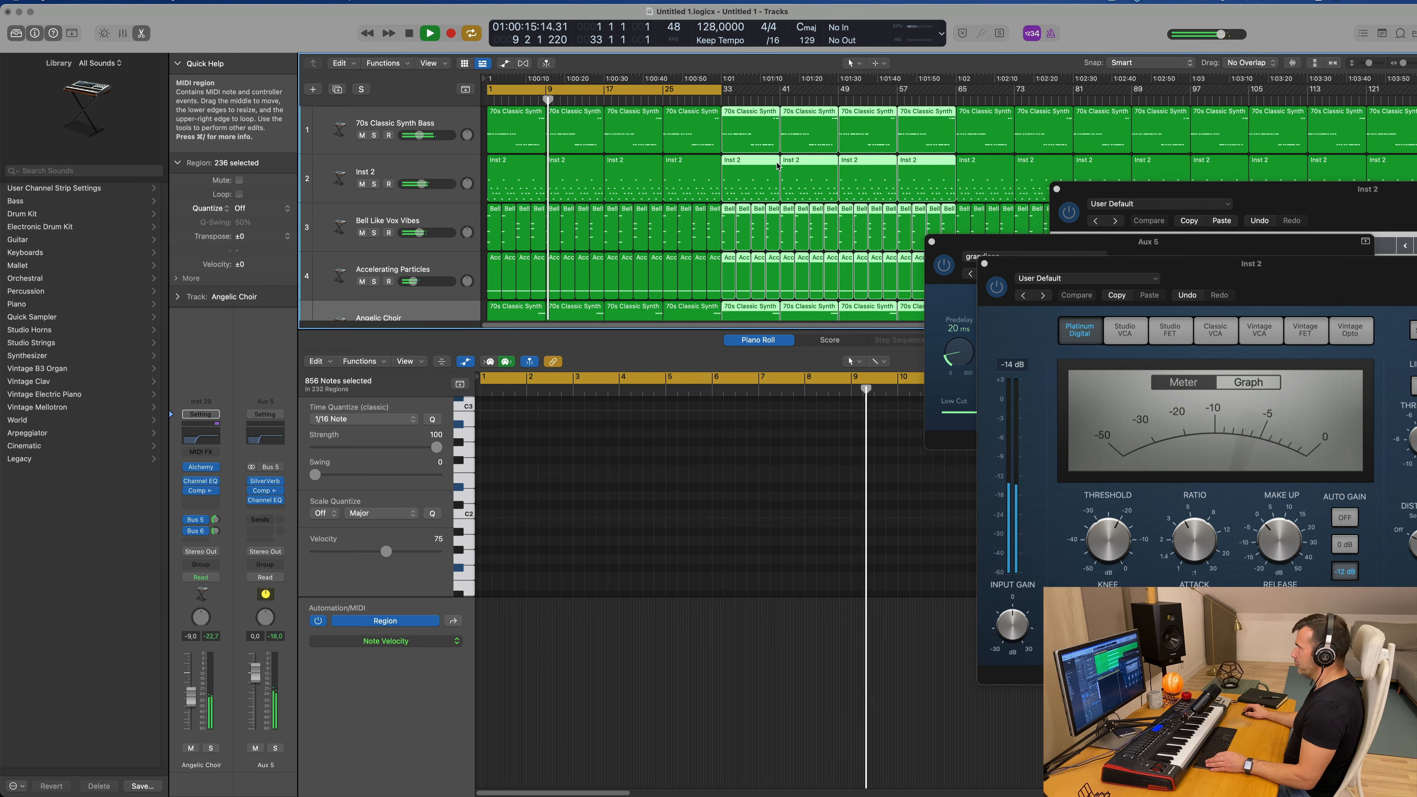
Step: Hide the Piano Roll, deselect all regions, and close the open Aux 5 and Inst 2 plug-in windows
{"action": "key", "text": "x"}
{"action": "key", "text": "x"}
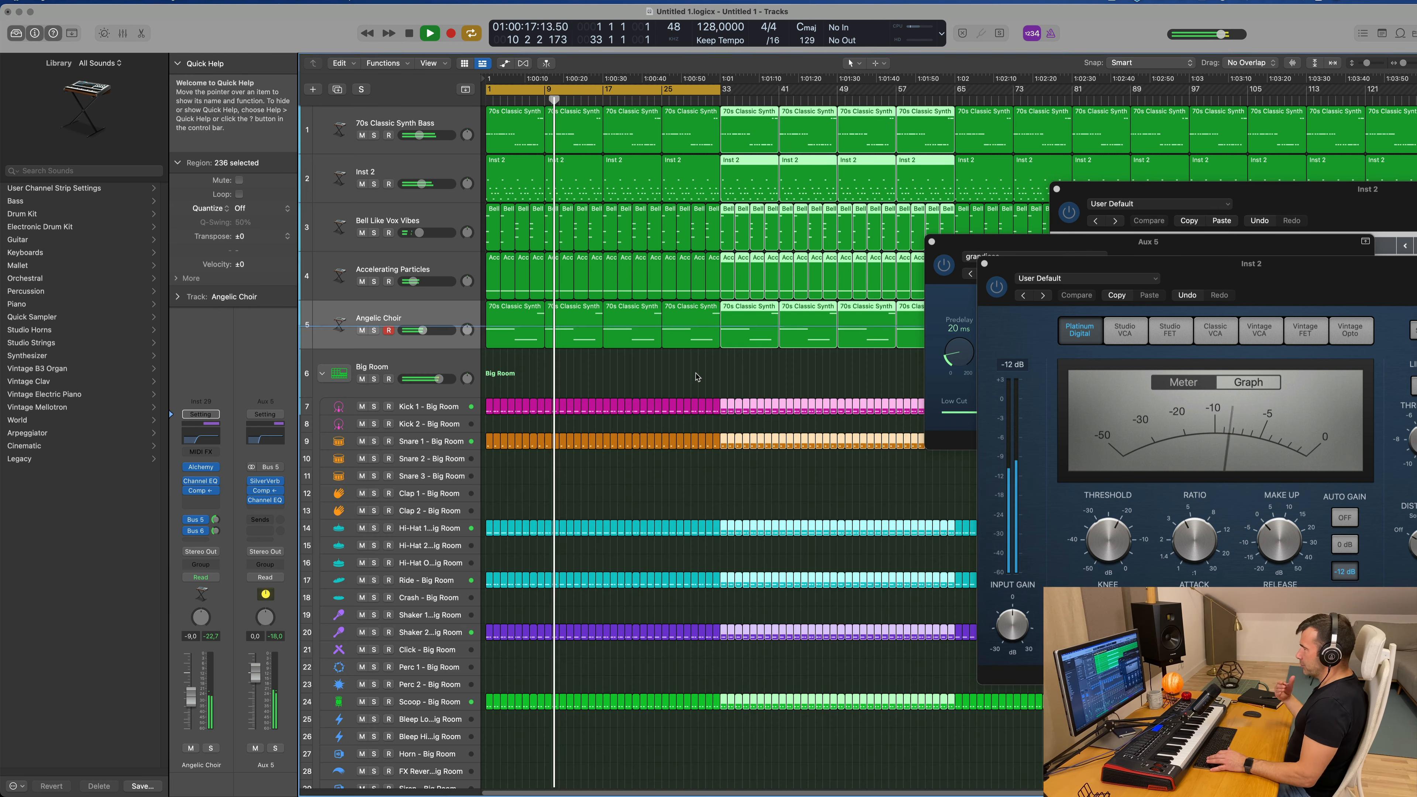
{"action": "left_click", "coordinate": [691, 376]}
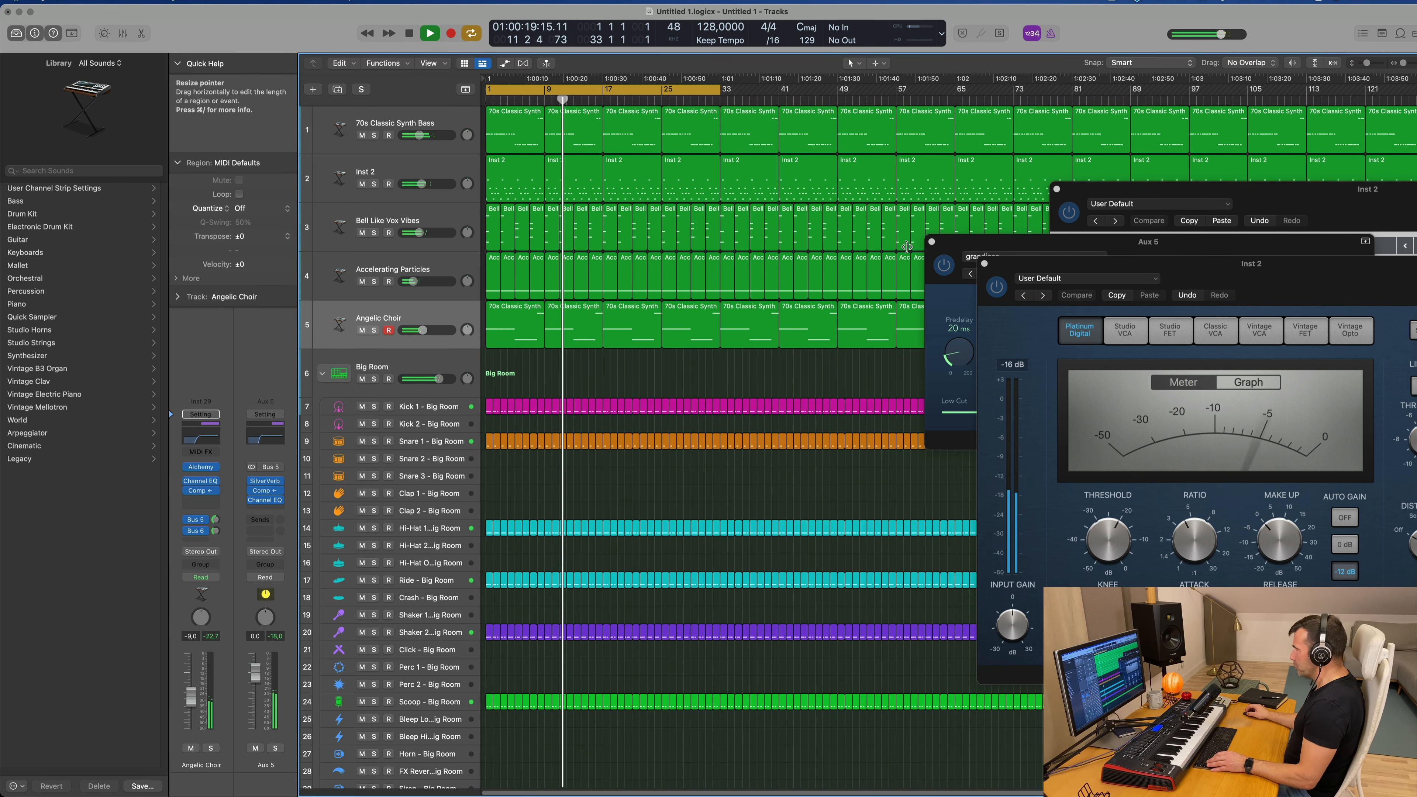
{"action": "left_click", "coordinate": [932, 241]}
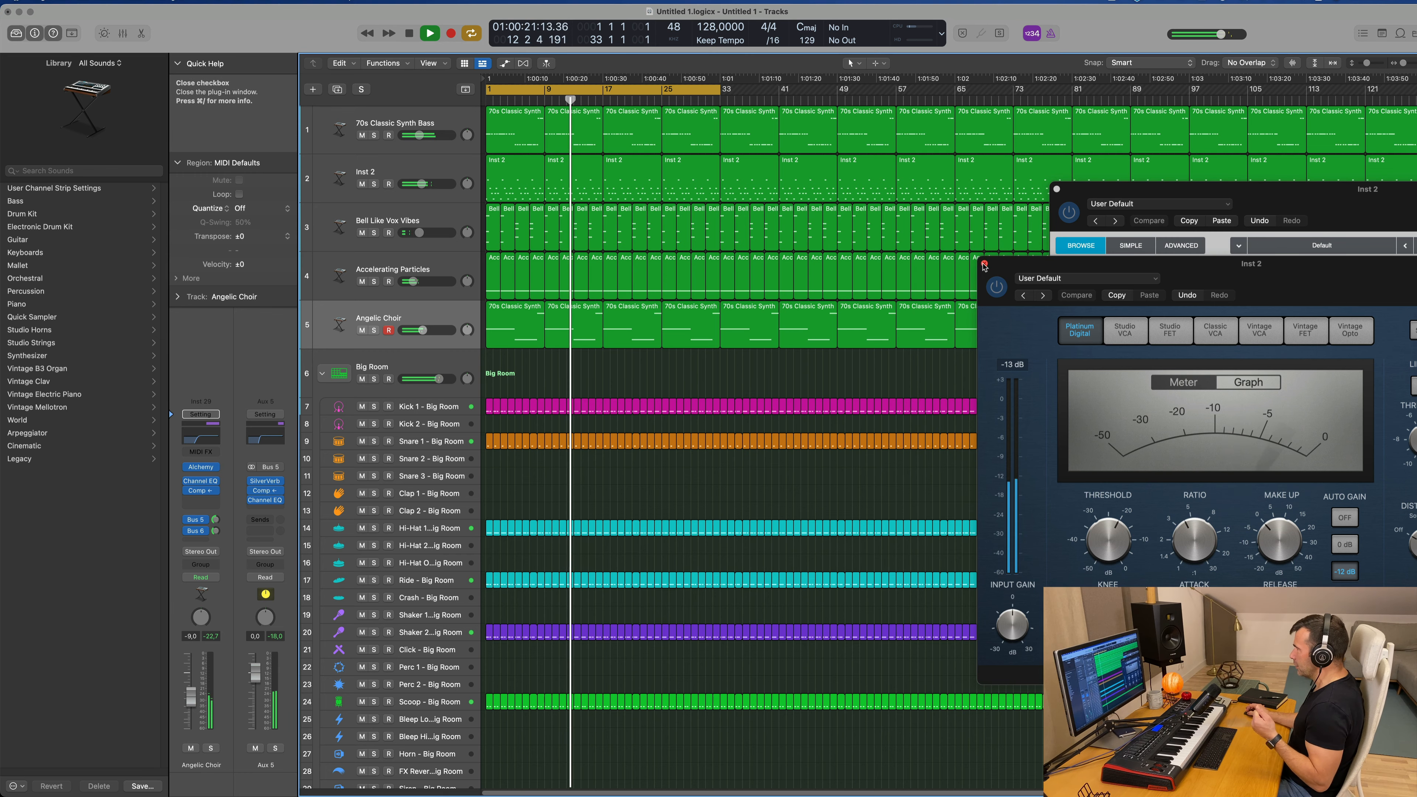
{"action": "left_click", "coordinate": [983, 263]}
{"action": "left_click_drag", "start_coordinate": [1070, 196], "coordinate": [794, 265]}
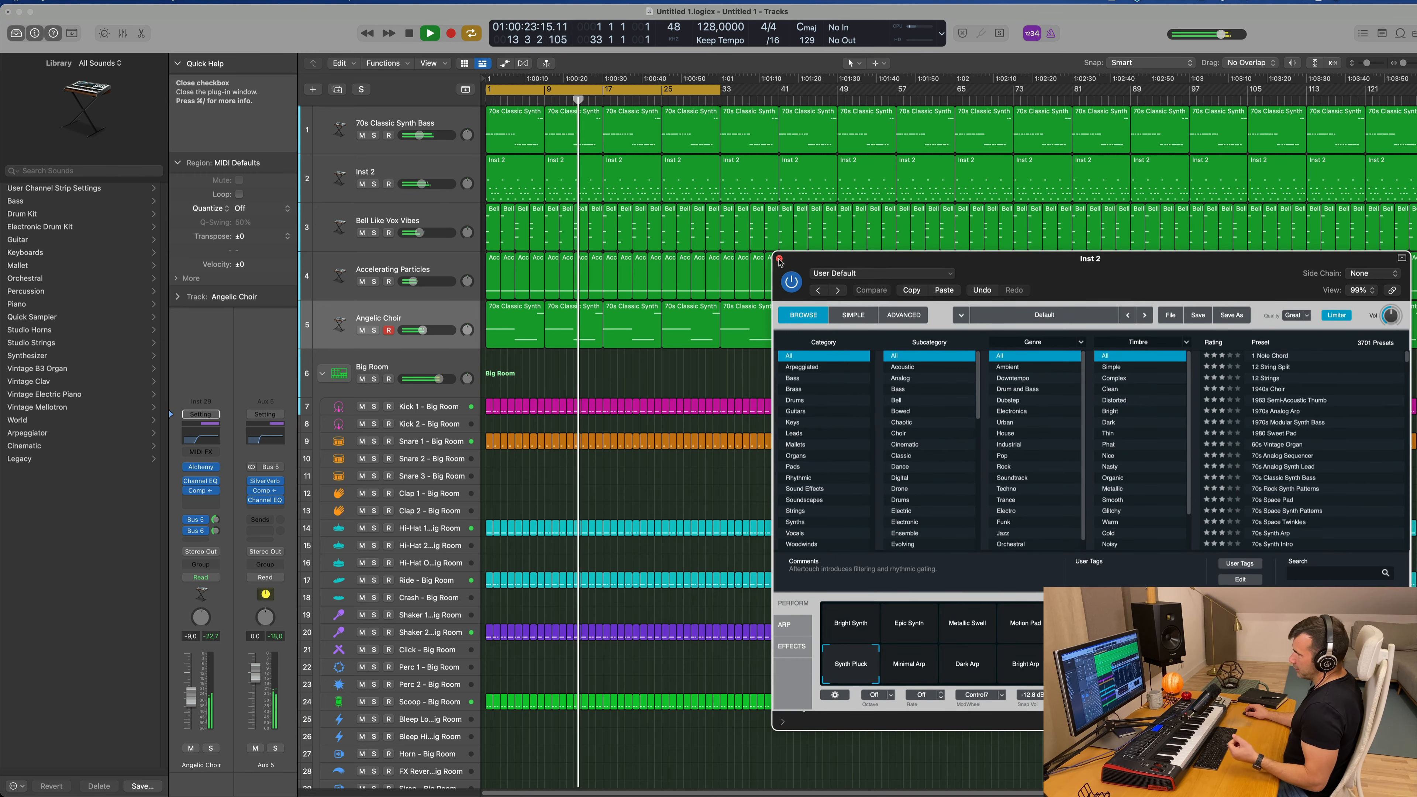
{"action": "left_click", "coordinate": [780, 259]}
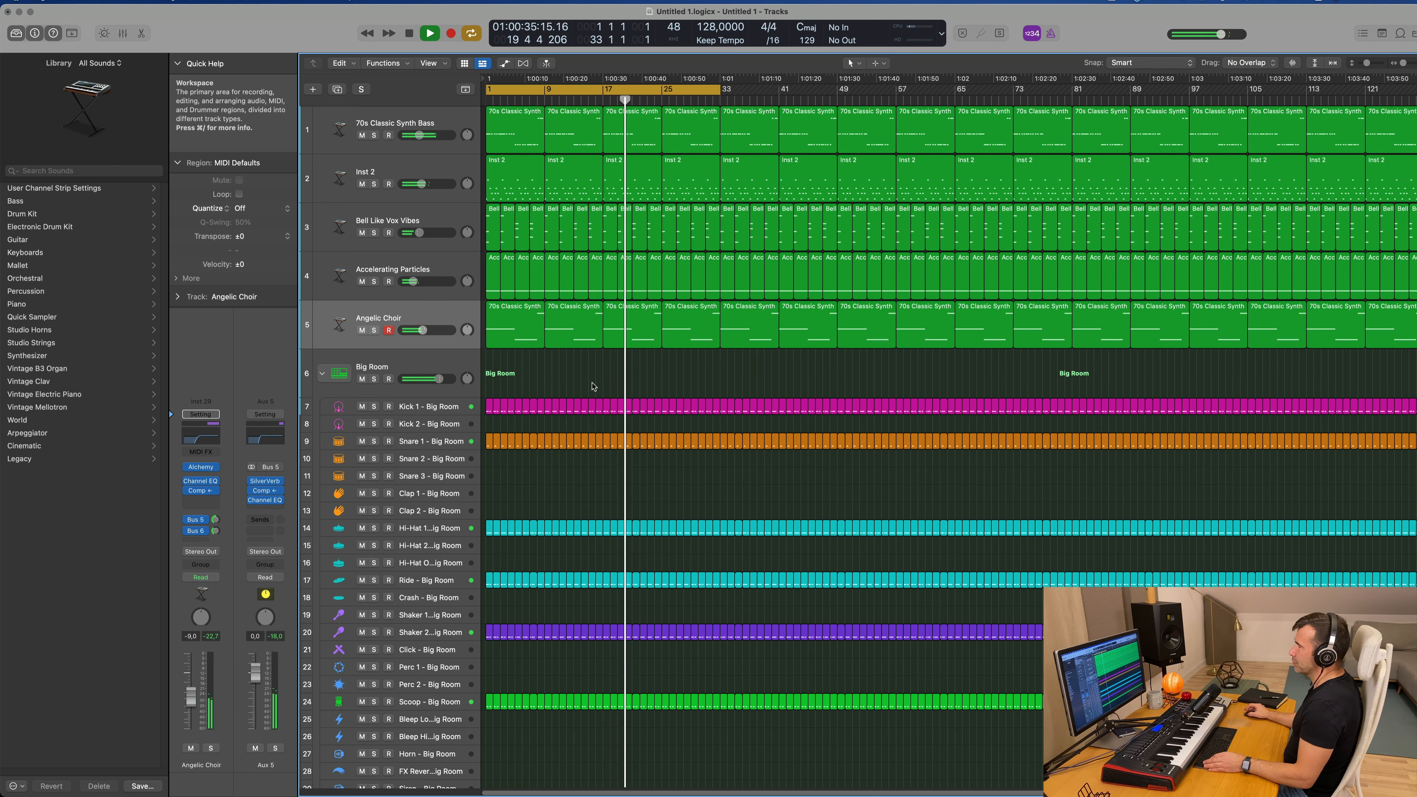
Step: Mute the Inst 2 and 70s Classic Synth Bass tracks while playing the arrangement from the start
{"action": "key", "text": "Return"}
{"action": "left_click", "coordinate": [445, 170]}
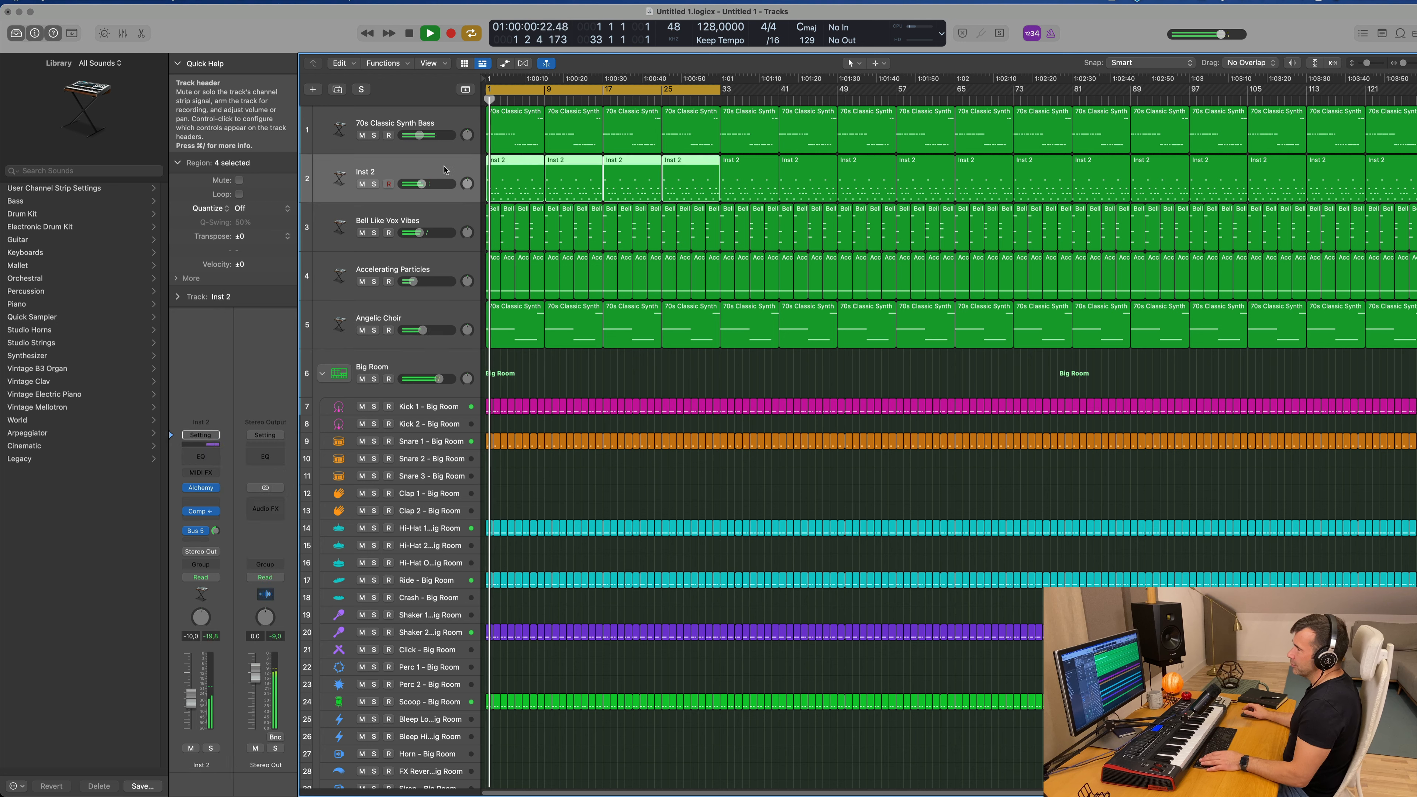
{"action": "key", "text": "Return"}
{"action": "key", "text": "space"}
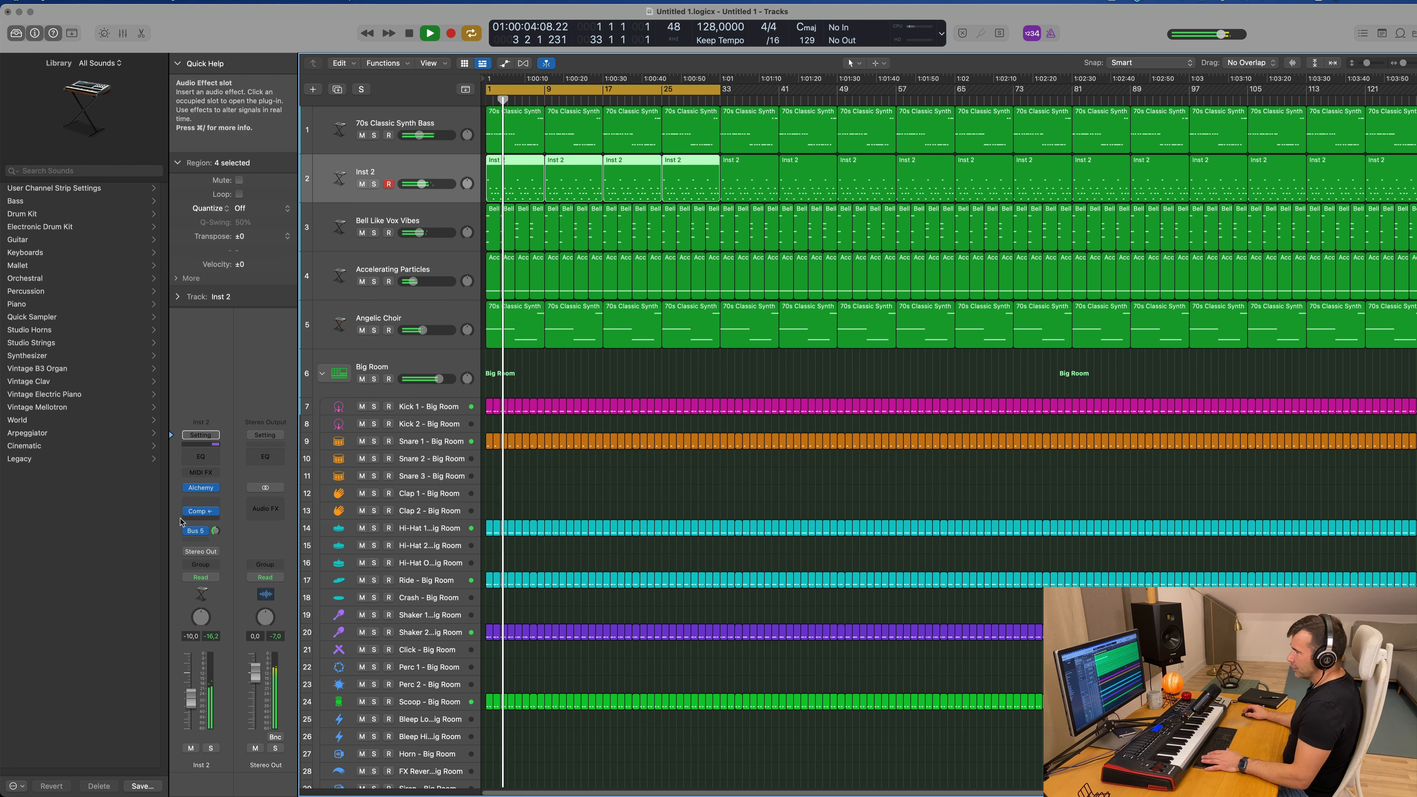
{"action": "left_click", "coordinate": [190, 748]}
{"action": "key", "text": "space"}
{"action": "key", "text": "Return"}
{"action": "key", "text": "space"}
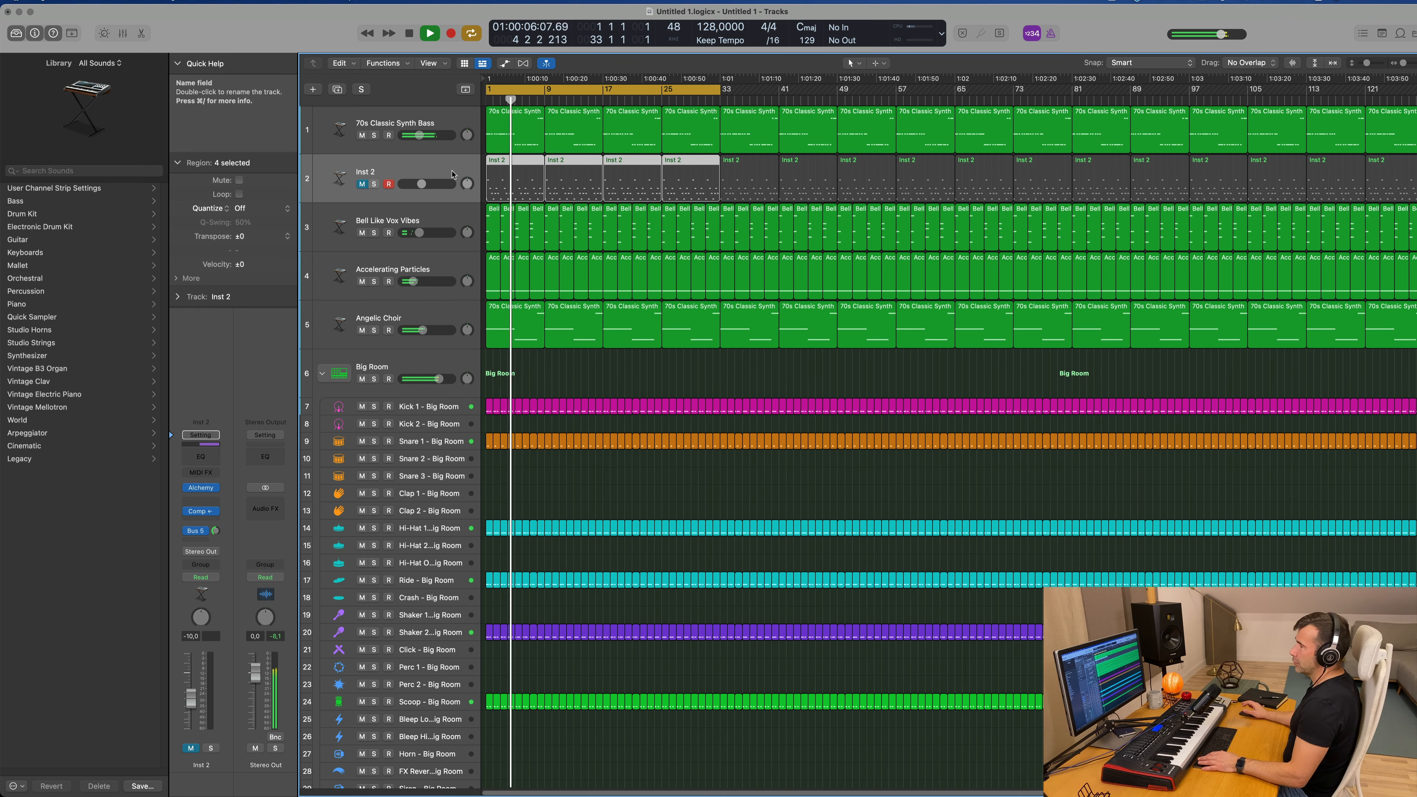
{"action": "left_click", "coordinate": [363, 136]}
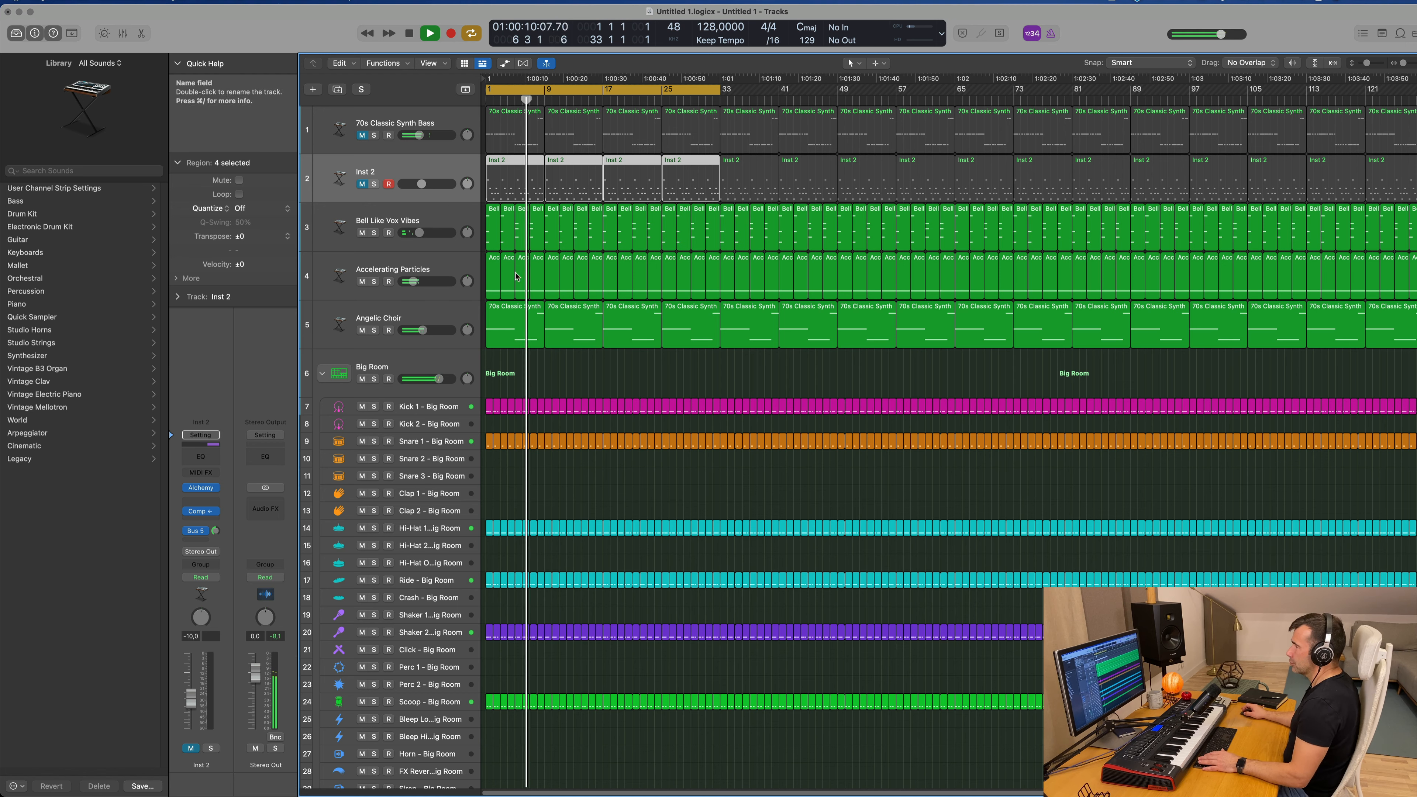
Step: Duplicate the 70s Classic Synth Bass track with its settings and copy the first Angelic Choir region onto it at bar 1
{"action": "scroll", "coordinate": [629, 370], "scroll_direction": "up", "scroll_amount": 3}
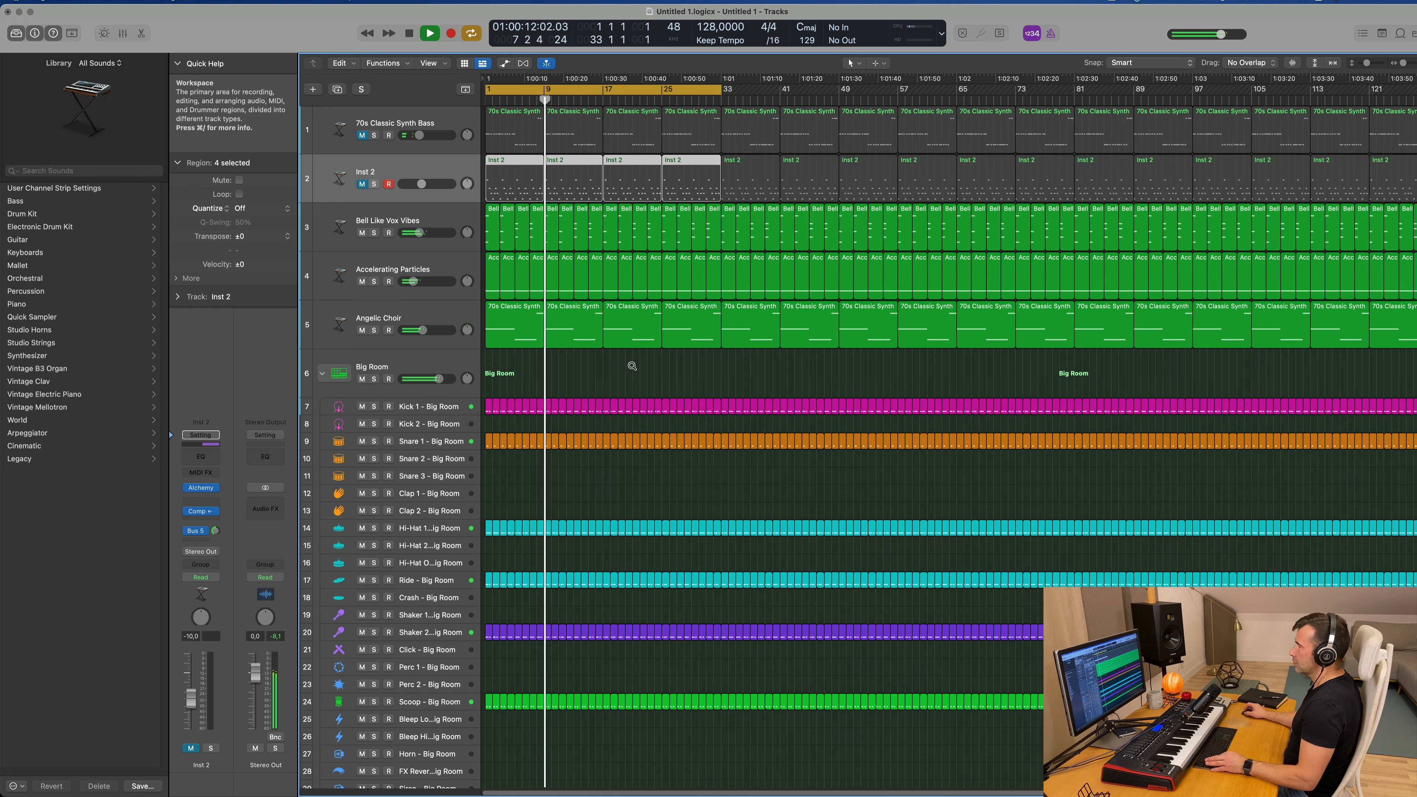
{"action": "scroll", "coordinate": [628, 369], "scroll_direction": "down", "scroll_amount": 3}
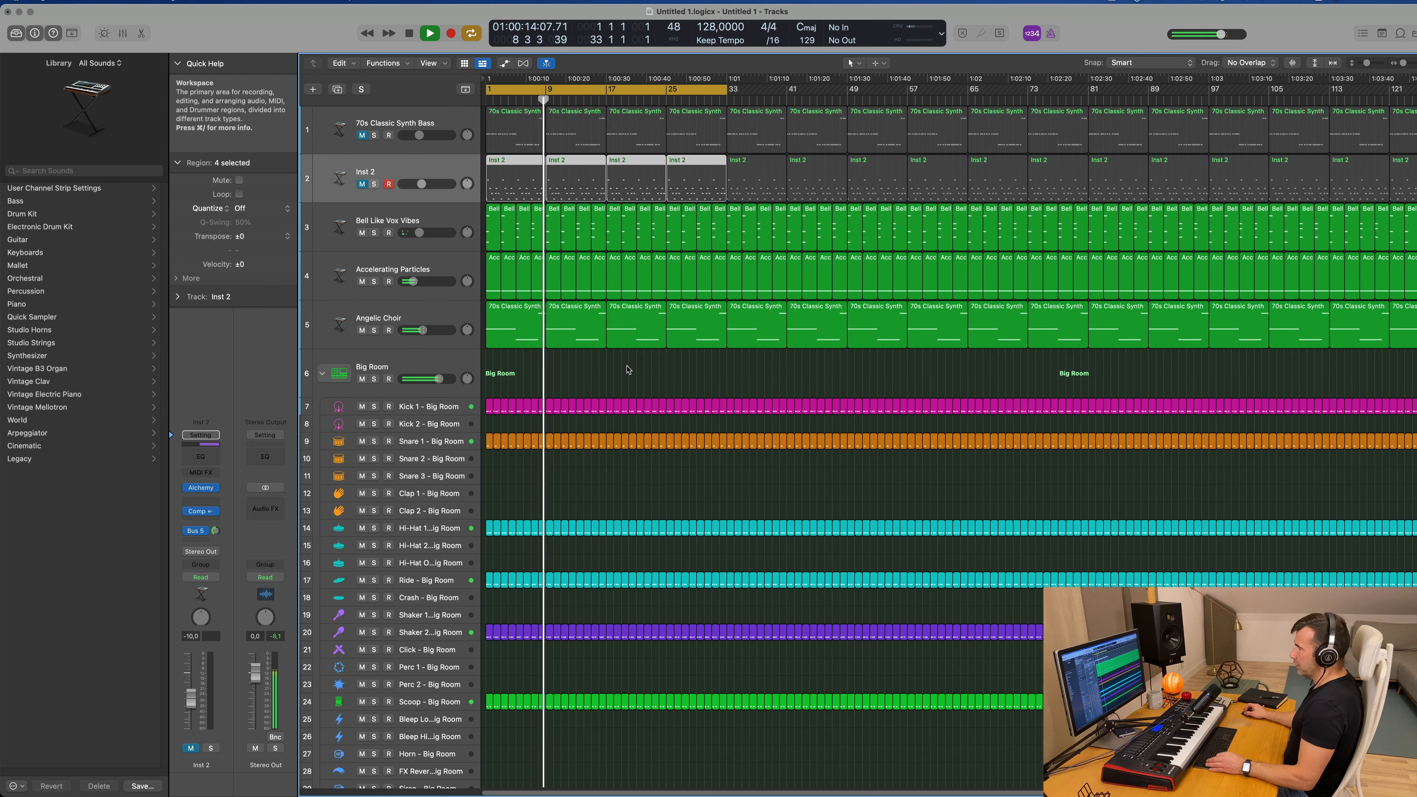
{"action": "scroll", "coordinate": [628, 369], "scroll_direction": "down", "scroll_amount": 1}
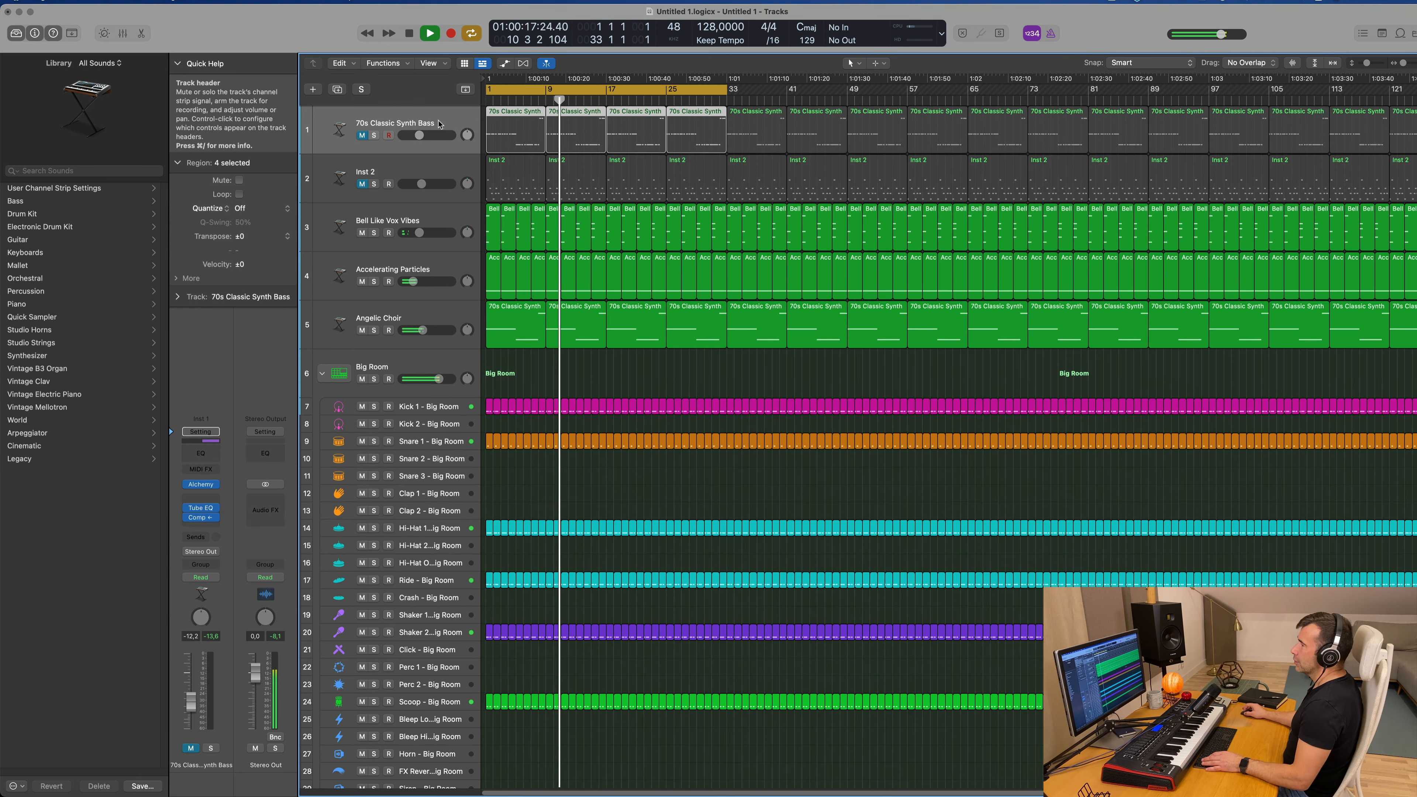
{"action": "key", "text": "super+d"}
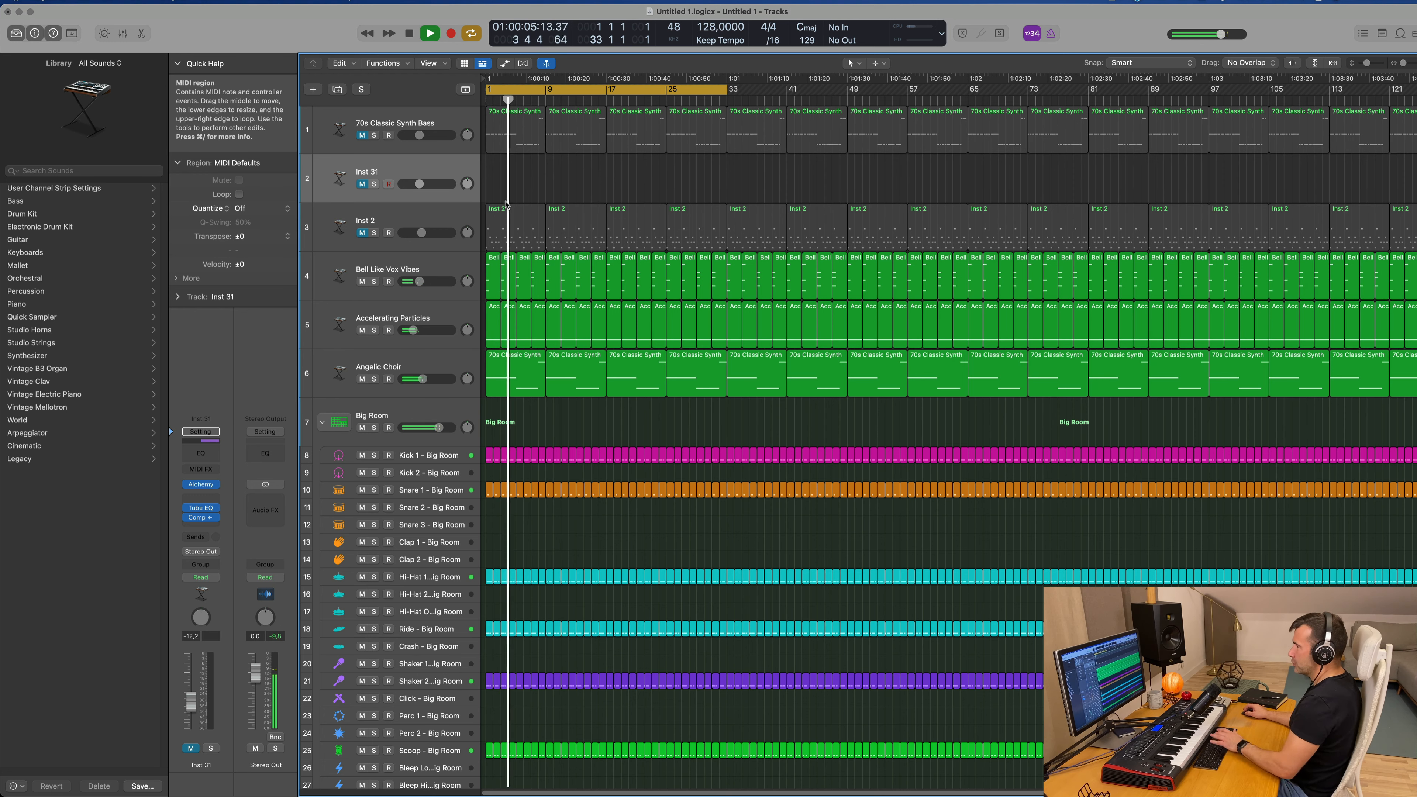
{"action": "left_click_drag", "start_coordinate": [509, 368], "coordinate": [500, 164]}
Step: Transpose all notes in the copied region down one octave, then unmute the duplicated bass track and play it from the start
{"action": "double_click", "coordinate": [497, 163]}
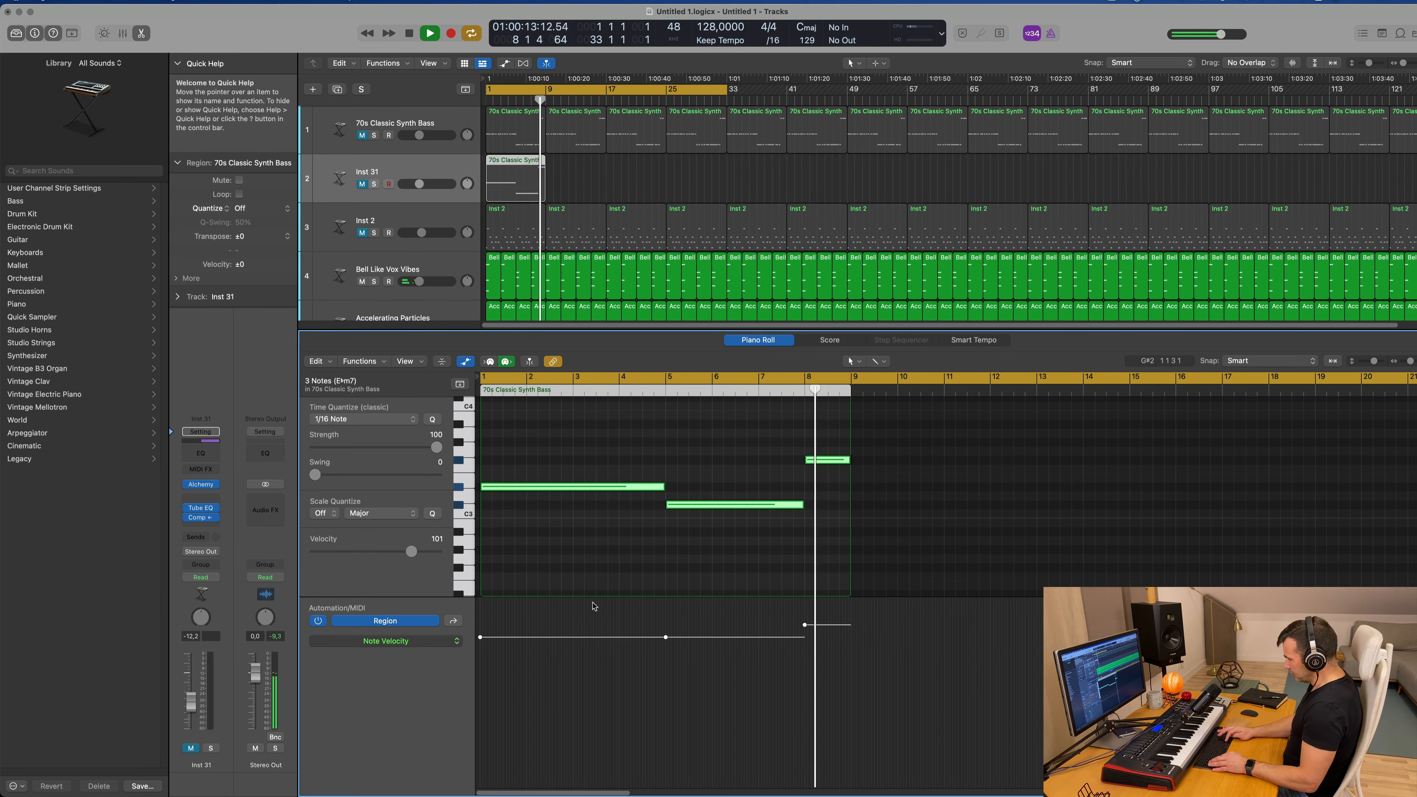
{"action": "key", "text": "shift+alt+Down"}
{"action": "key", "text": "Return"}
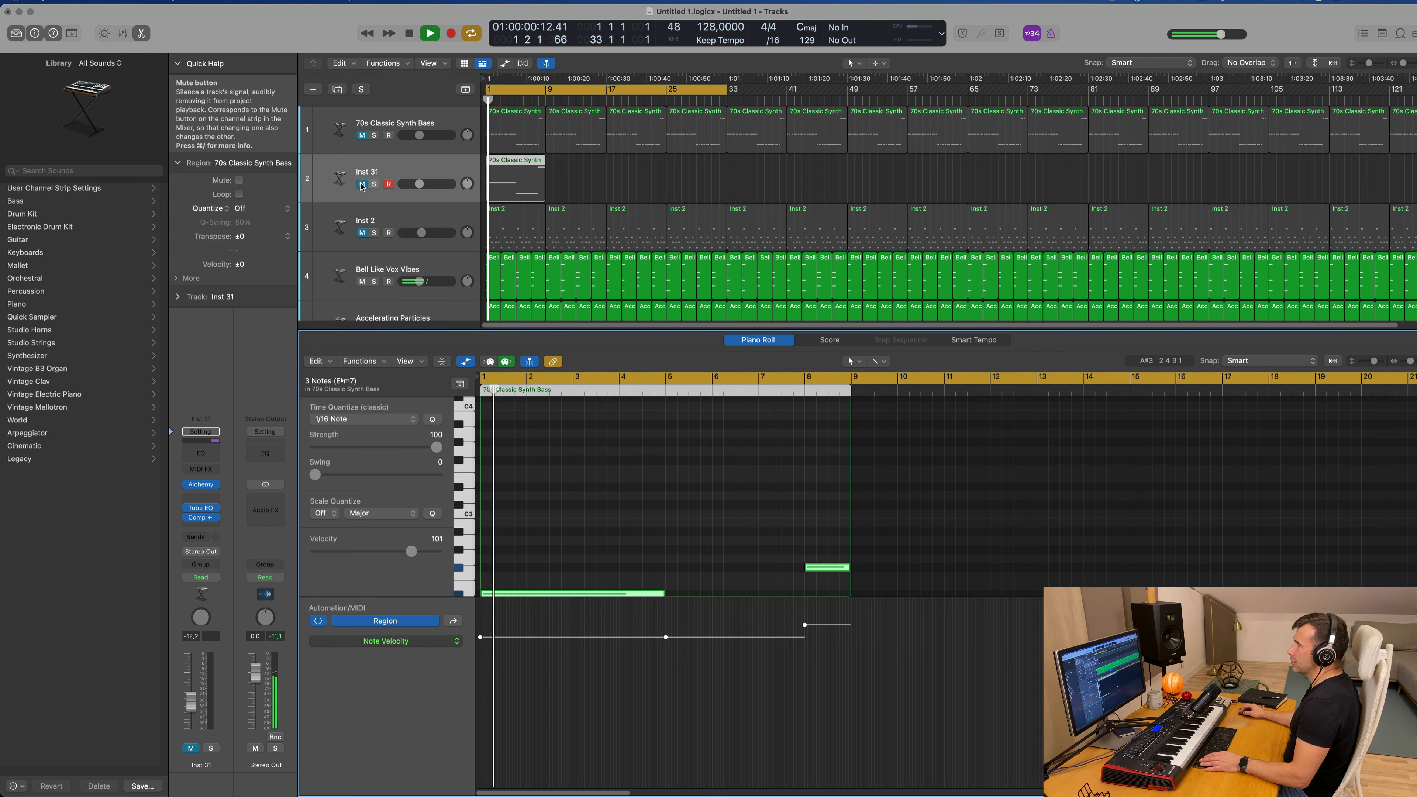
{"action": "left_click", "coordinate": [362, 184]}
{"action": "key", "text": "Return"}
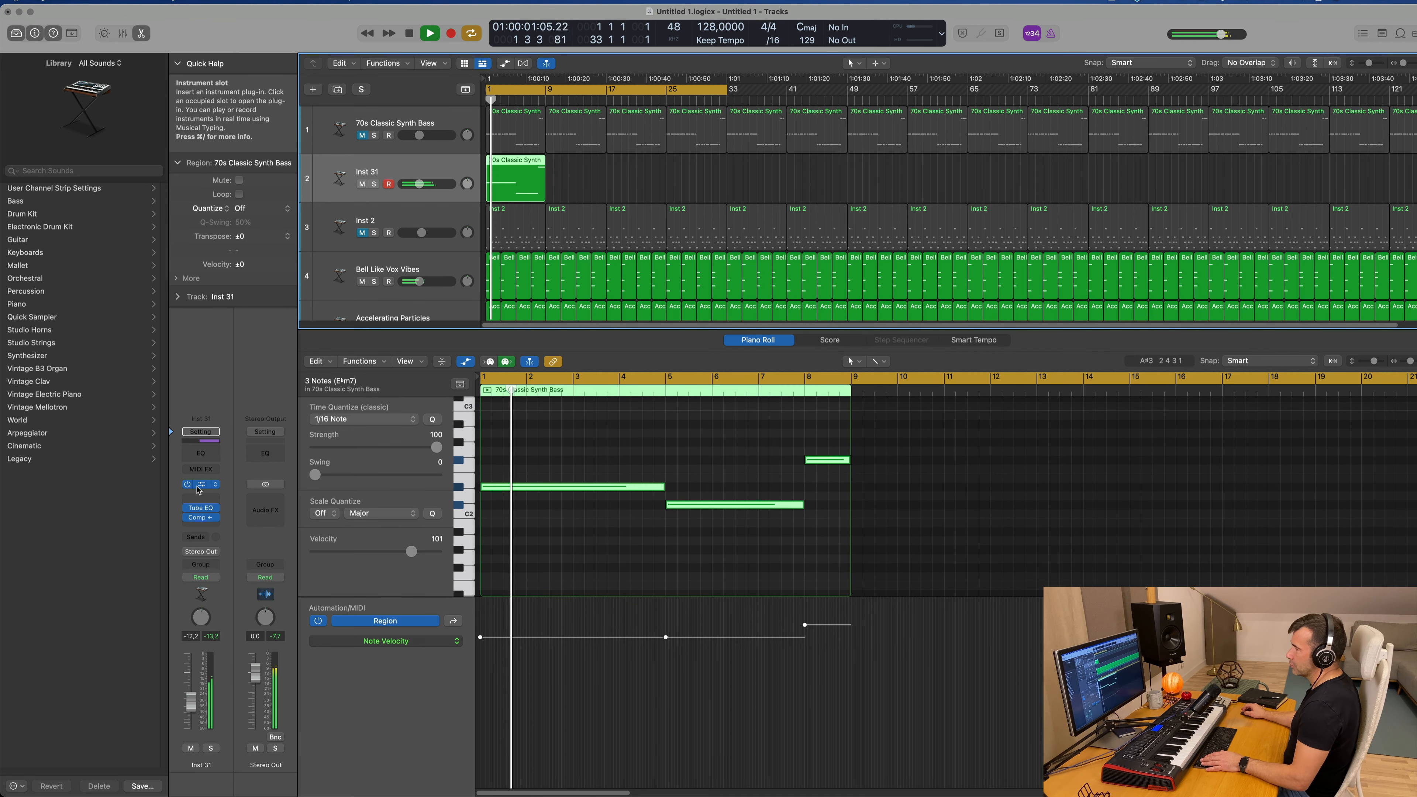
Step: Search Alchemy's bass presets for "reese" on the duplicated track and load Steam Reese
{"action": "left_click", "coordinate": [201, 485]}
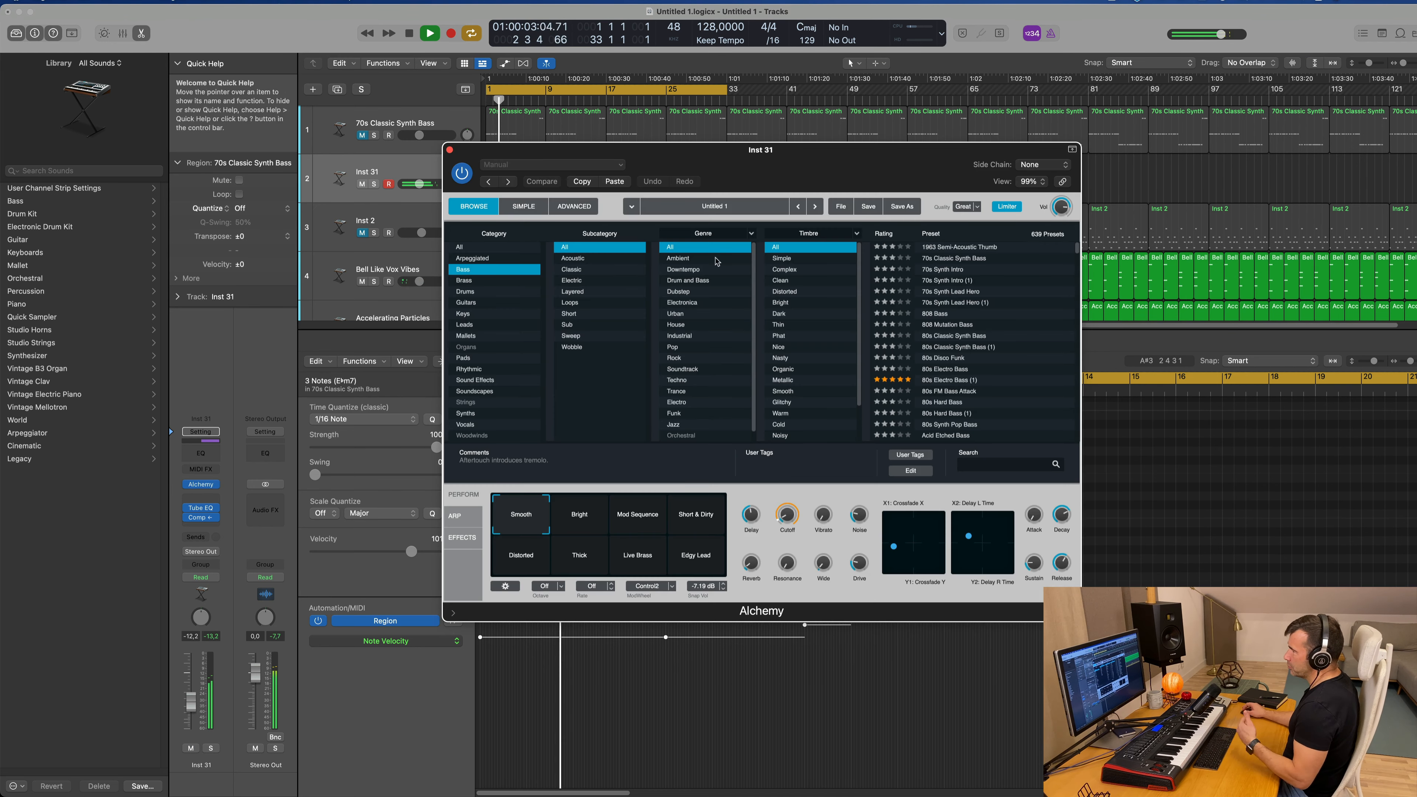
{"action": "left_click_drag", "start_coordinate": [856, 181], "coordinate": [971, 169]}
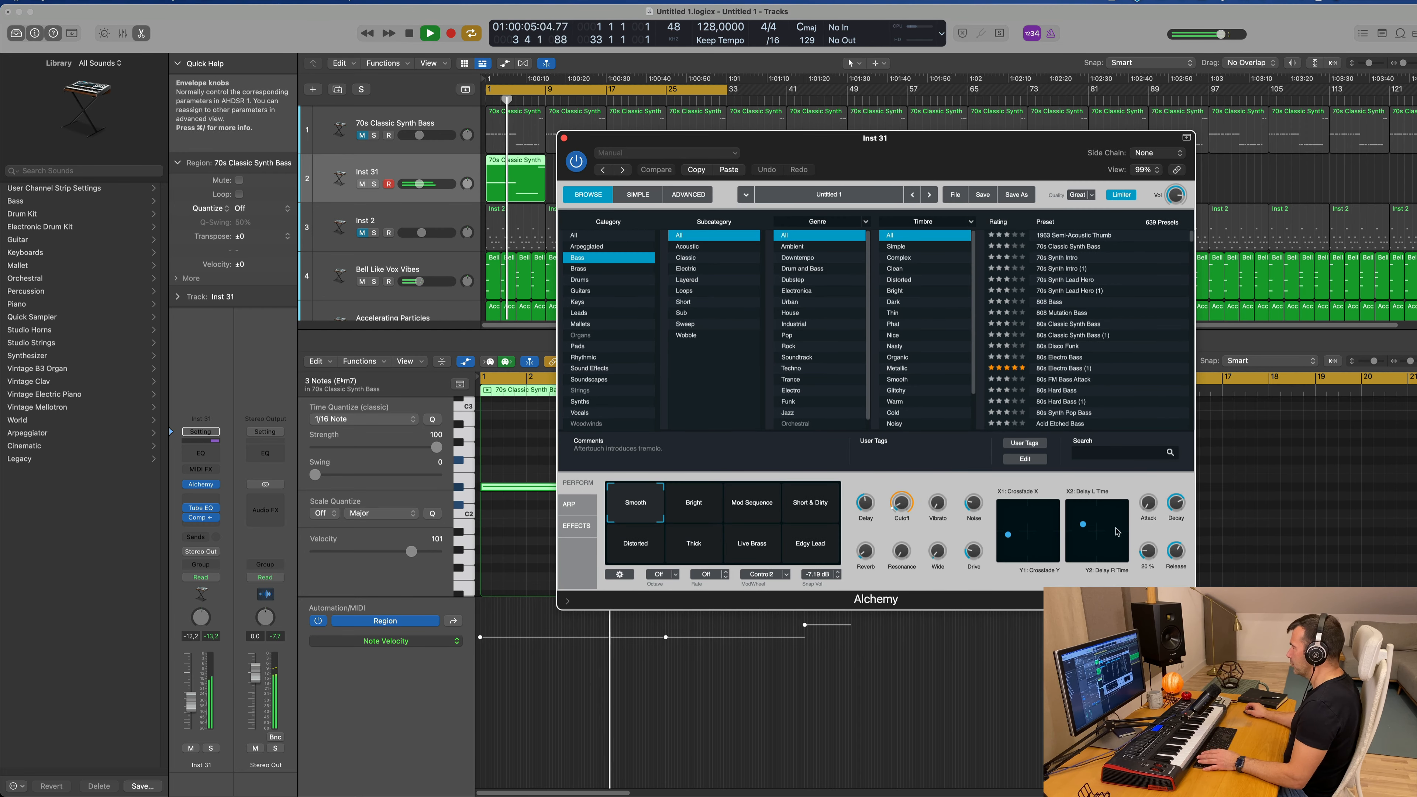
{"action": "type", "text": "reed"}
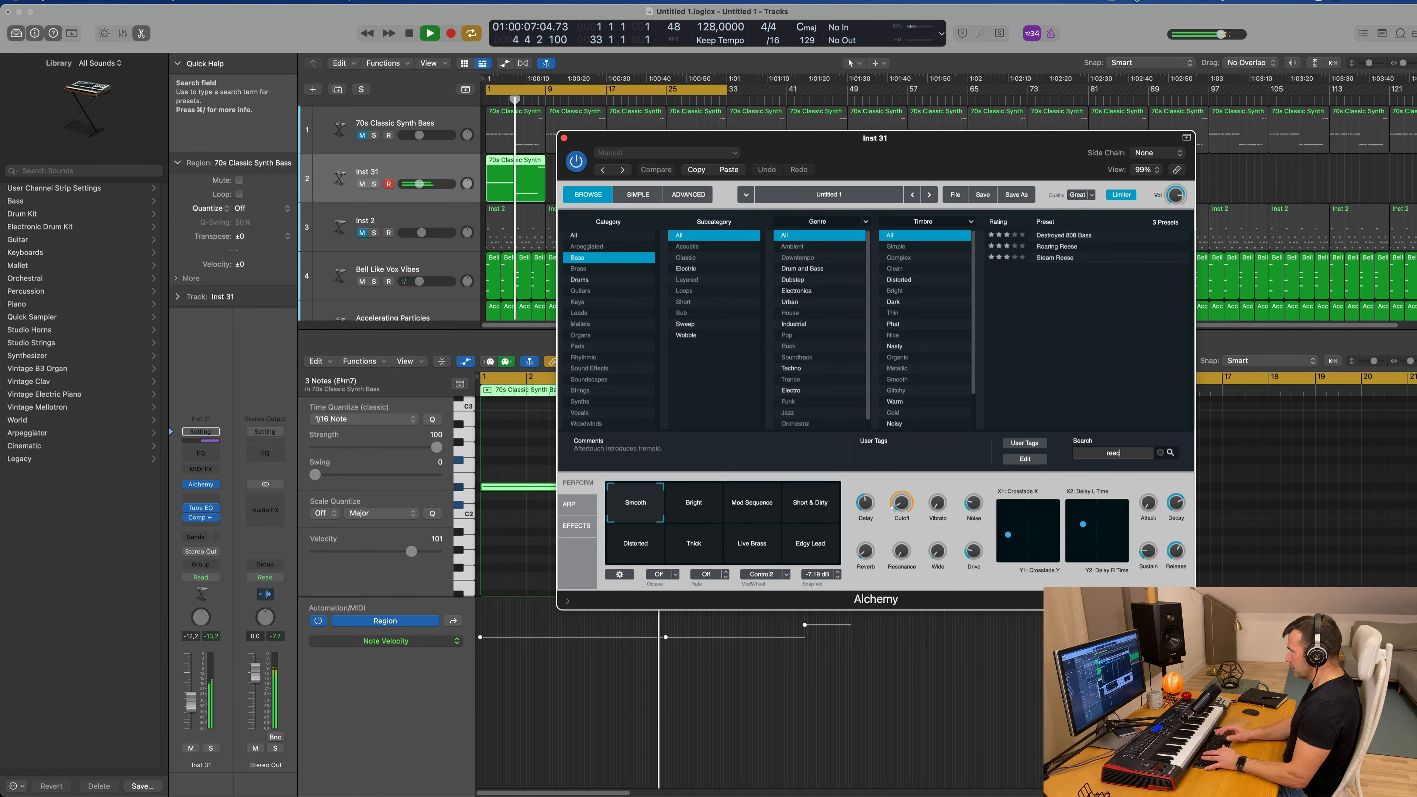
{"action": "type", "text": "s"}
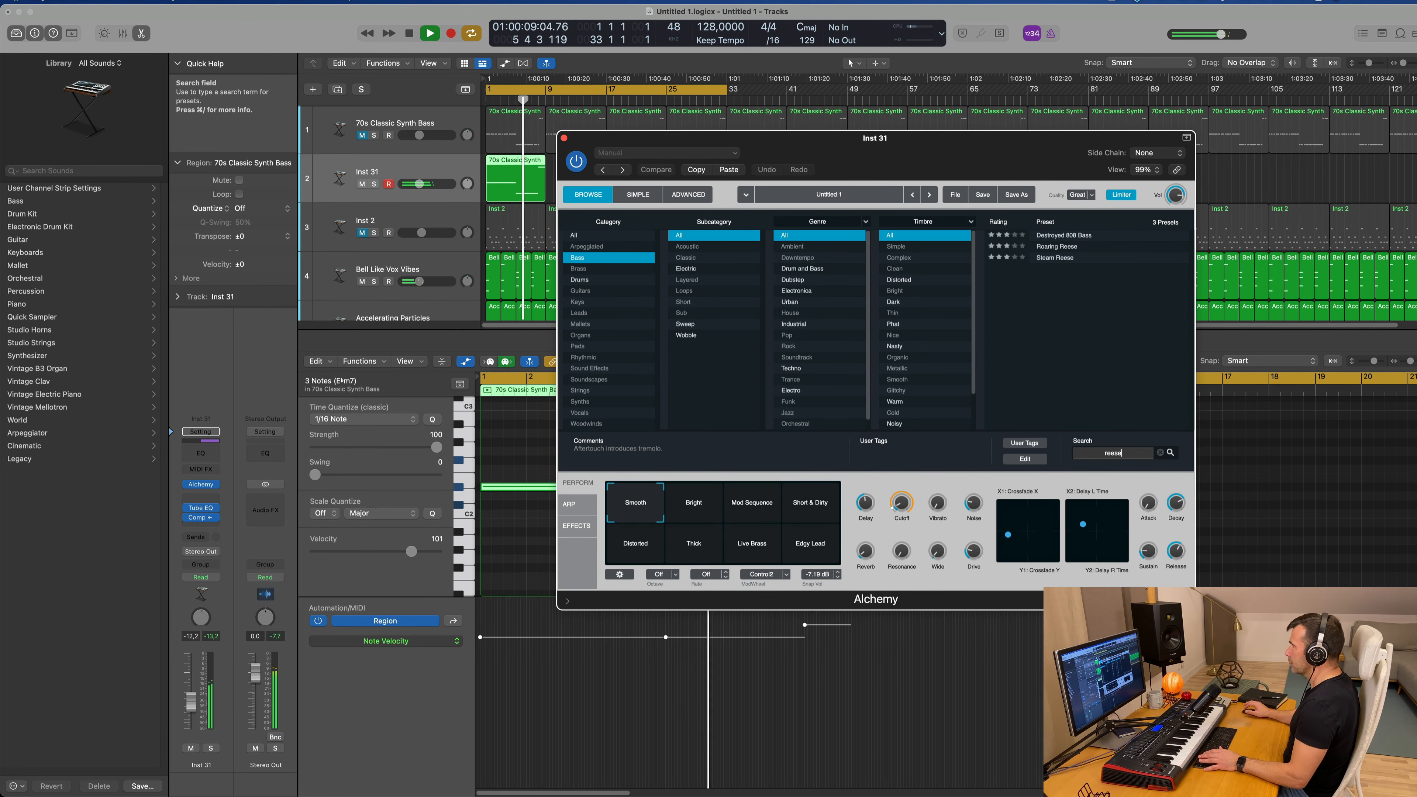
{"action": "left_click", "coordinate": [1048, 260]}
{"action": "left_click_drag", "start_coordinate": [828, 149], "coordinate": [1083, 200]}
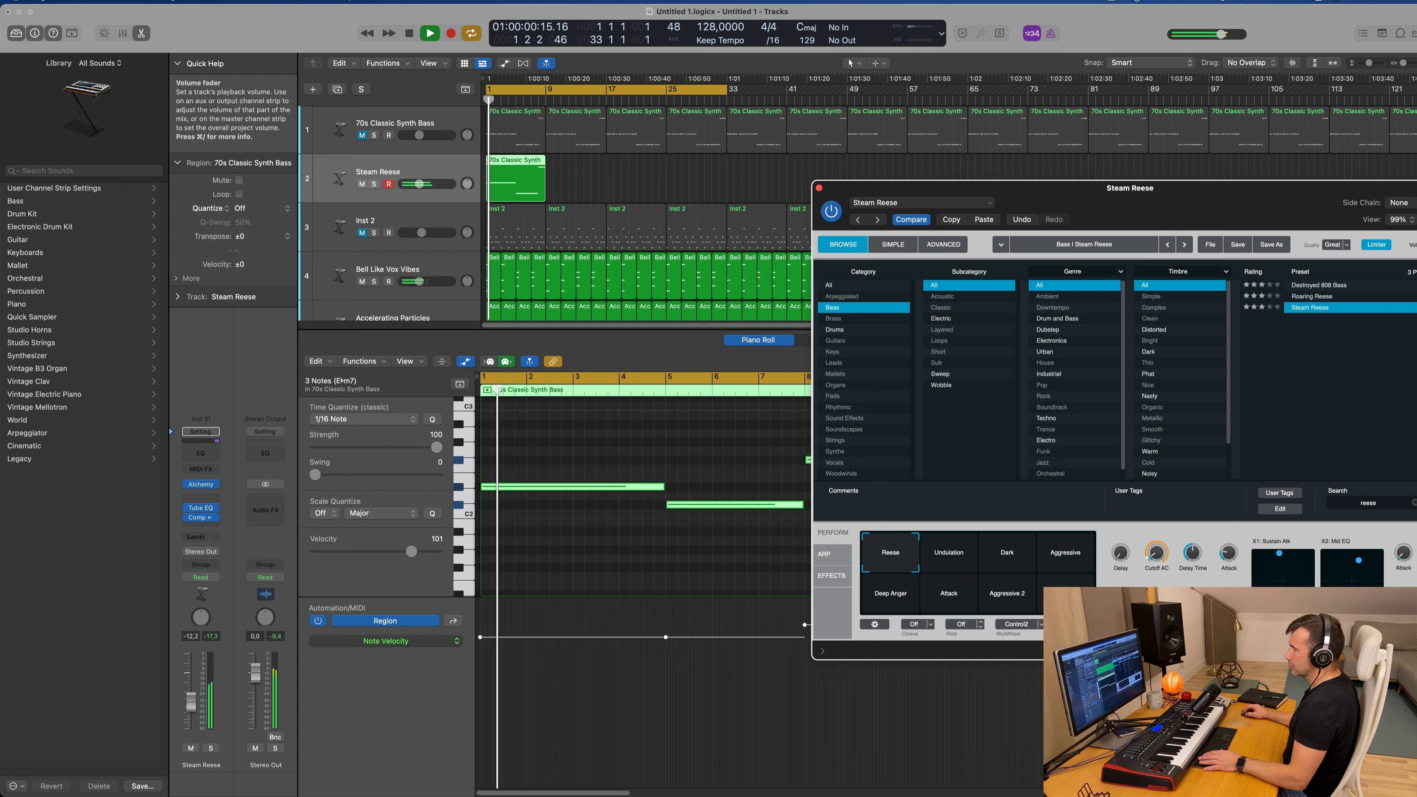
Step: Try to transpose all notes in the Steam Reese region up one octave and play them back
{"action": "left_click", "coordinate": [575, 558]}
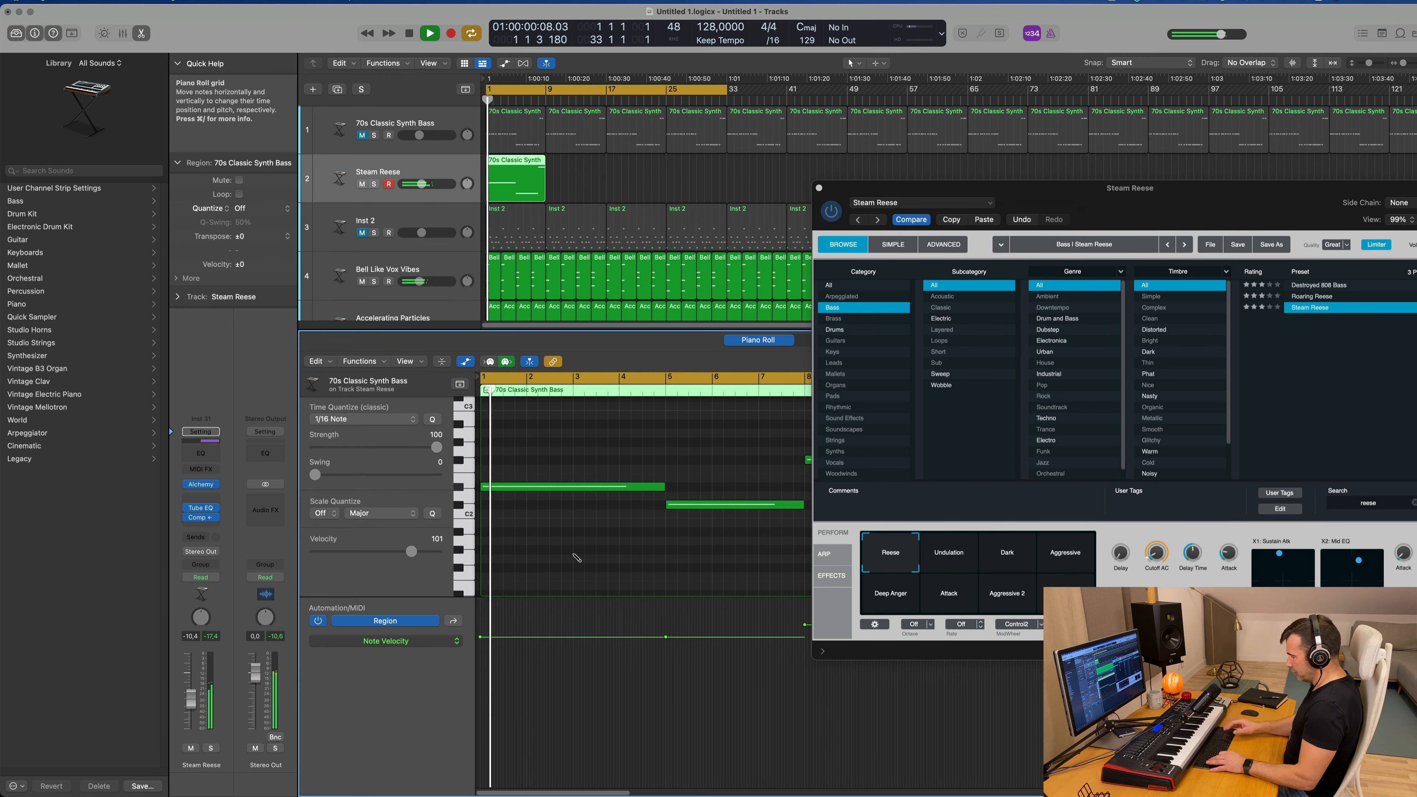
{"action": "key", "text": "super+a"}
{"action": "key", "text": "alt+shift+Up"}
{"action": "key", "text": "space"}
{"action": "key", "text": "space"}
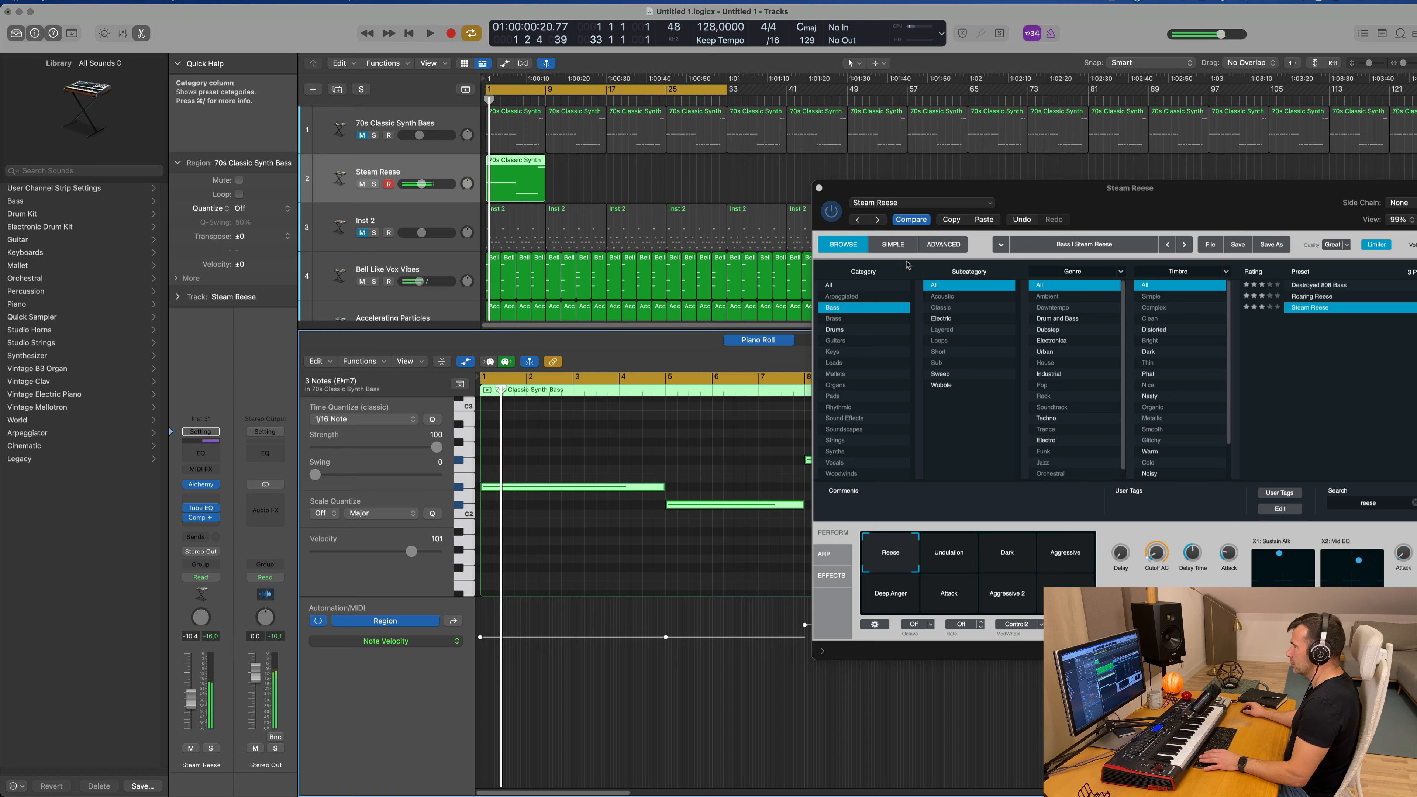
{"action": "key", "text": "space"}
Step: Set the Reese track volume to -5.6 dB and compare the Roaring Reese preset with Steam Reese
{"action": "left_click_drag", "start_coordinate": [1089, 195], "coordinate": [824, 227]}
{"action": "left_click_drag", "start_coordinate": [824, 228], "coordinate": [896, 226]}
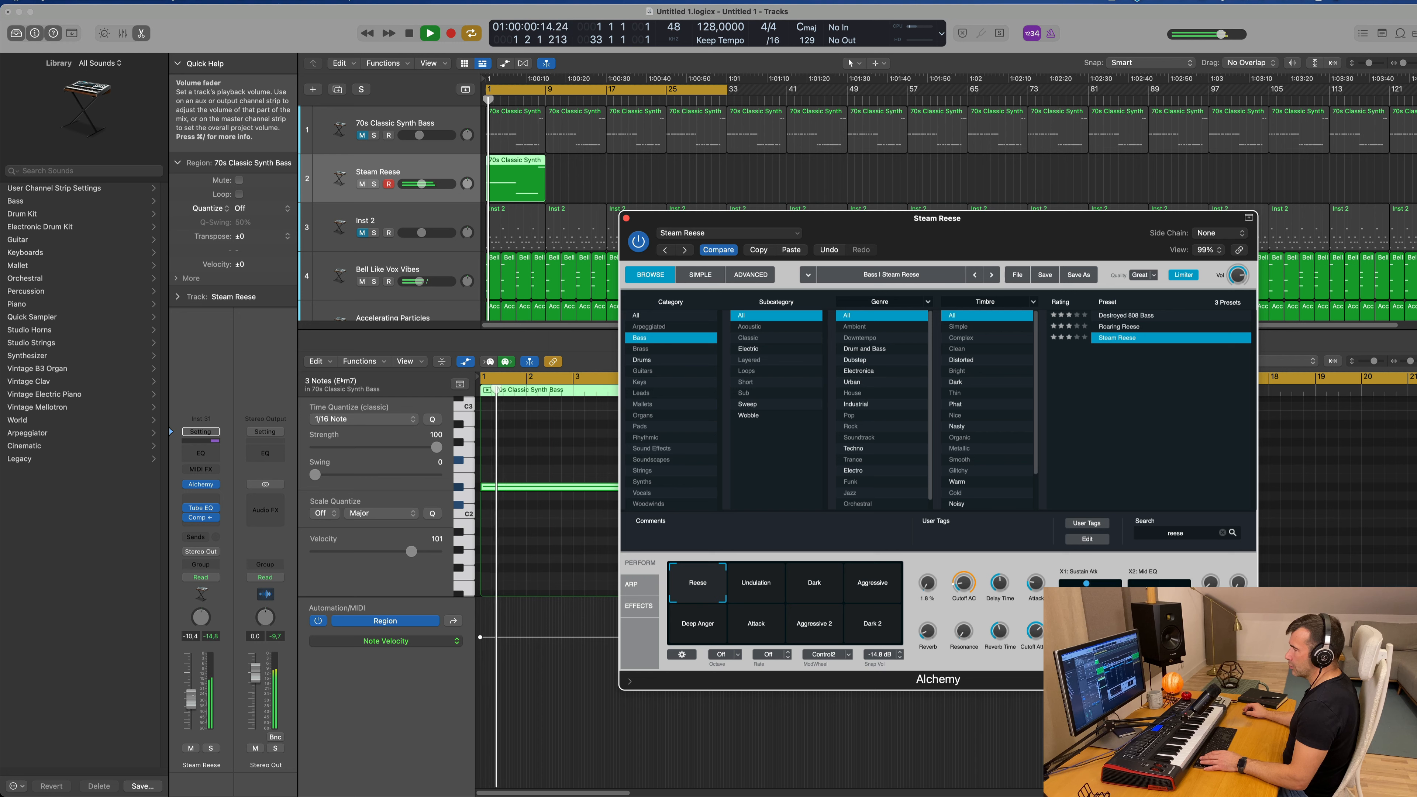
{"action": "left_click", "coordinate": [205, 680]}
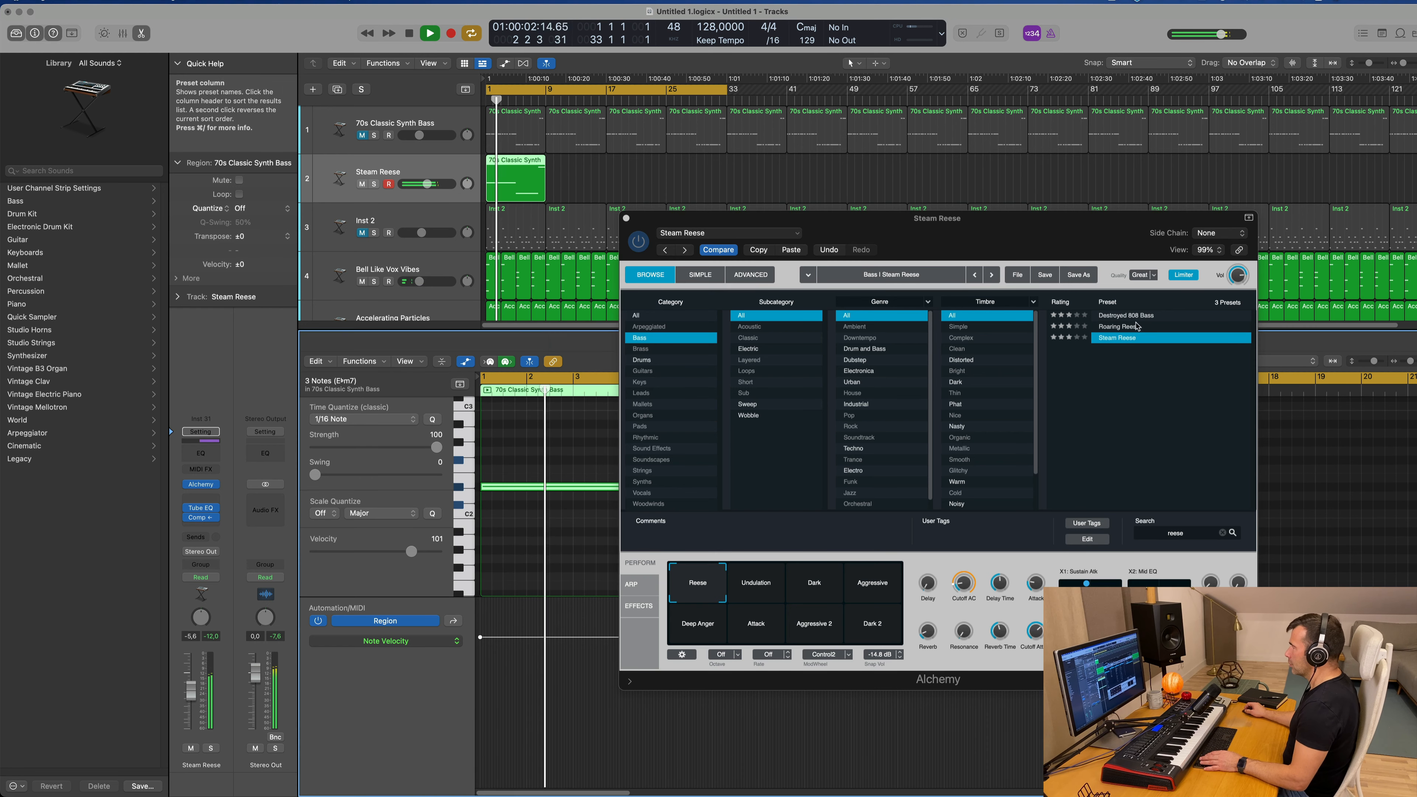
{"action": "left_click", "coordinate": [1128, 328]}
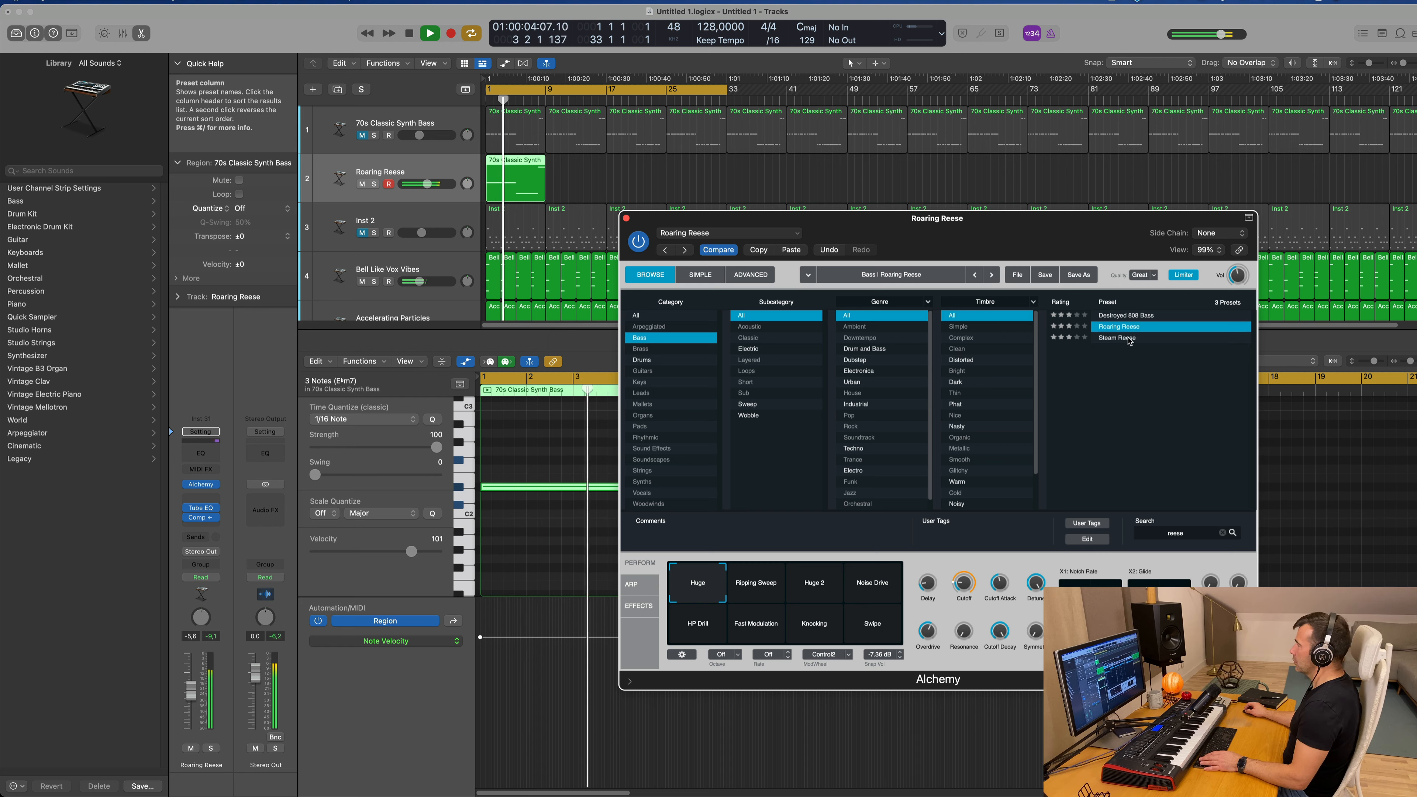
{"action": "left_click", "coordinate": [1131, 338]}
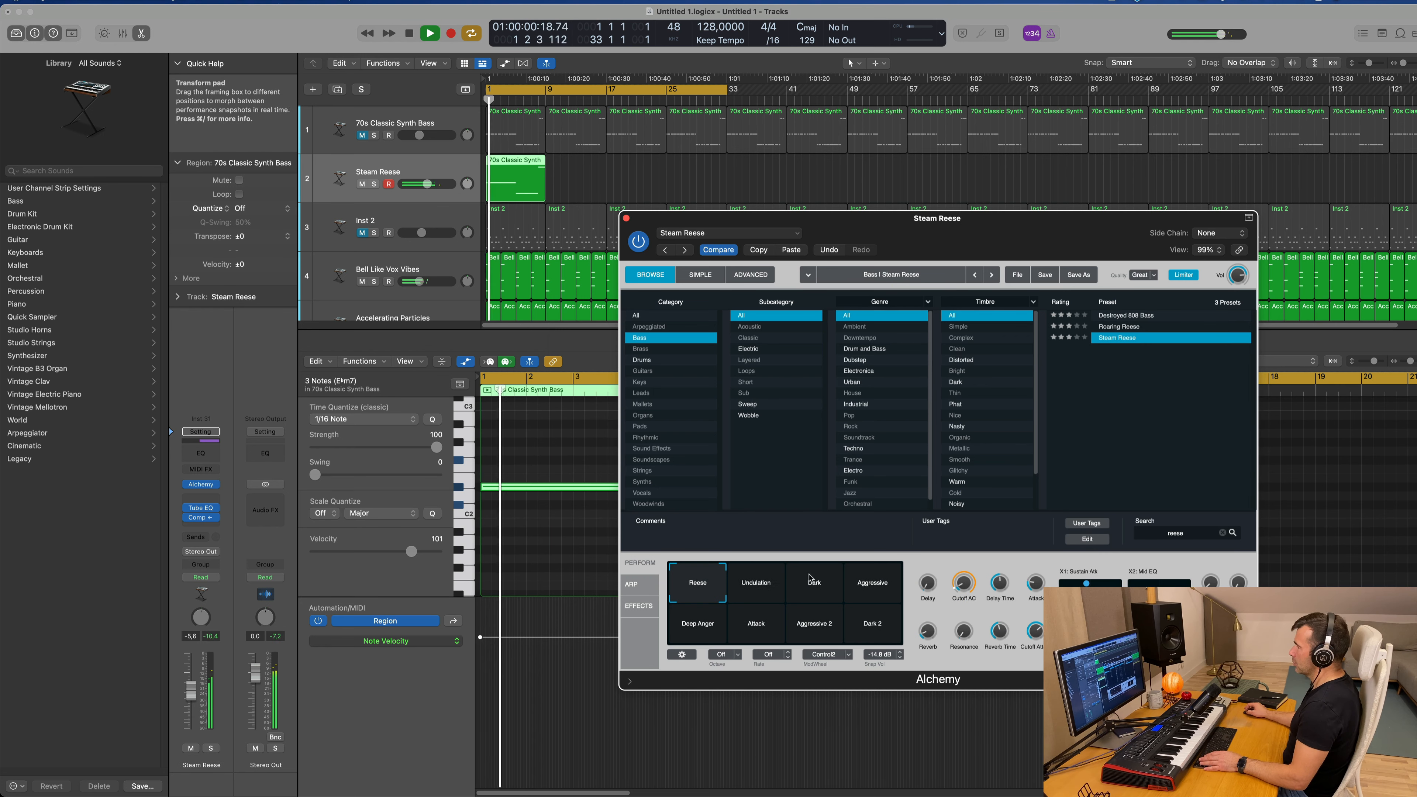
Step: Audition Steam Reese's snapshots, choose Aggressive, and set the track volume to -9.0 dB
{"action": "left_click", "coordinate": [772, 587]}
{"action": "left_click", "coordinate": [815, 591]}
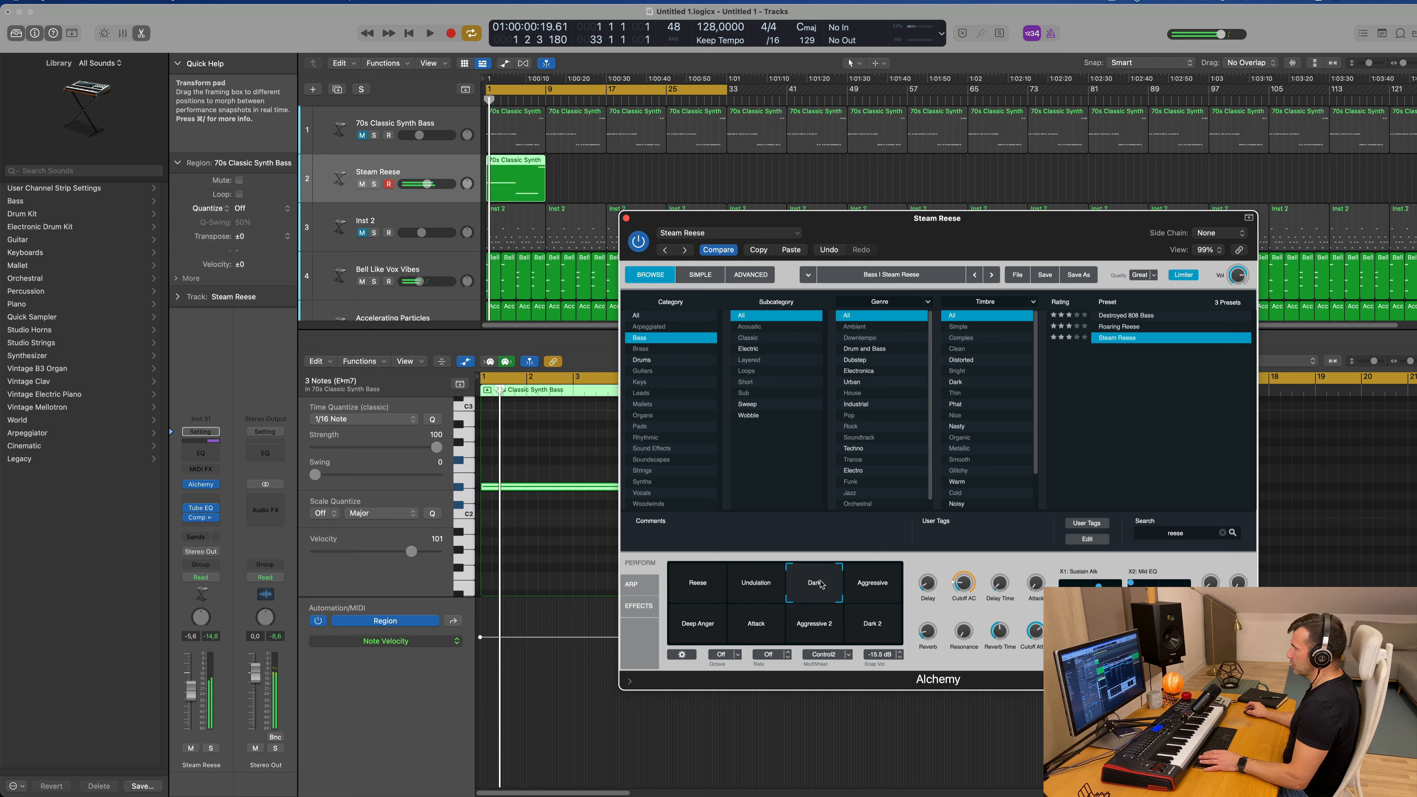
{"action": "left_click", "coordinate": [862, 589]}
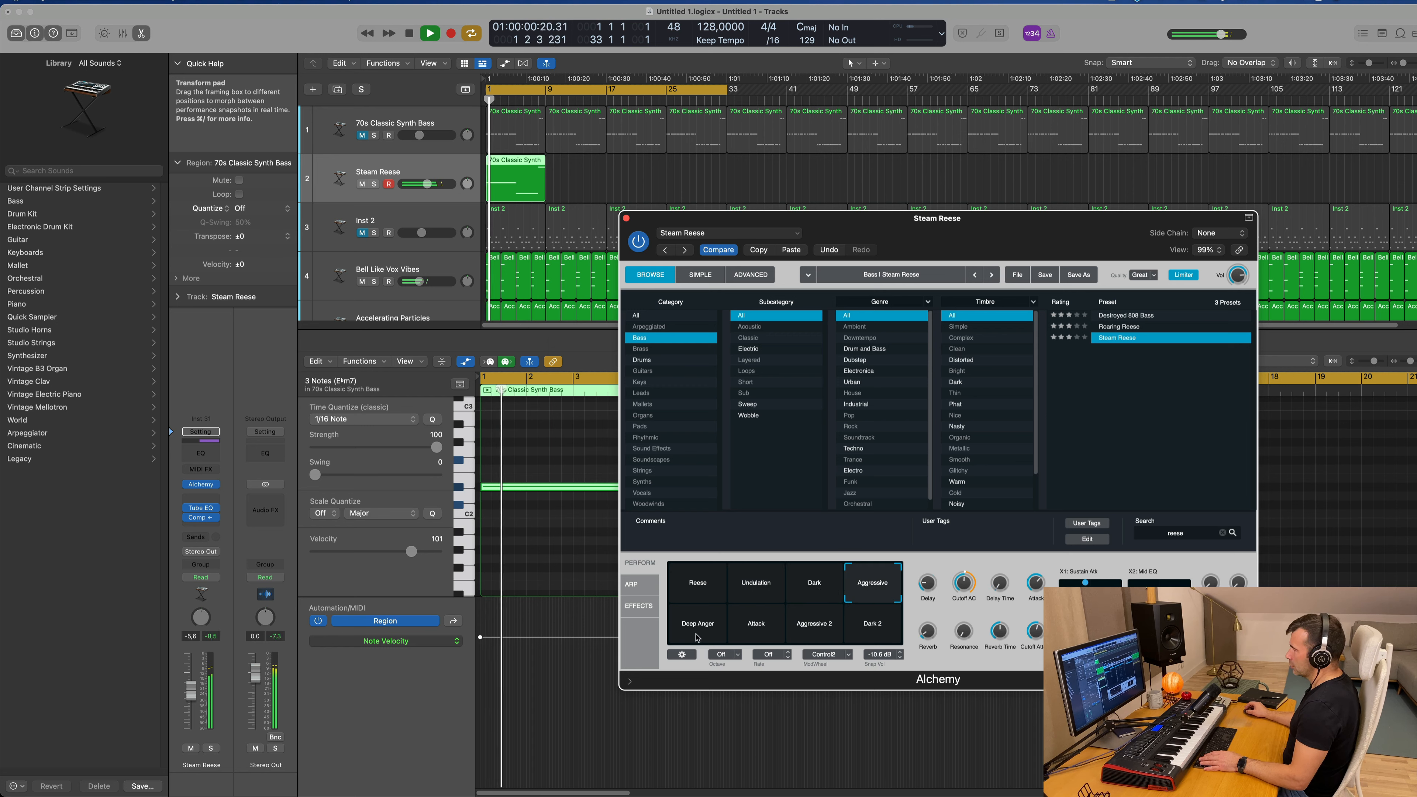
{"action": "left_click", "coordinate": [567, 657]}
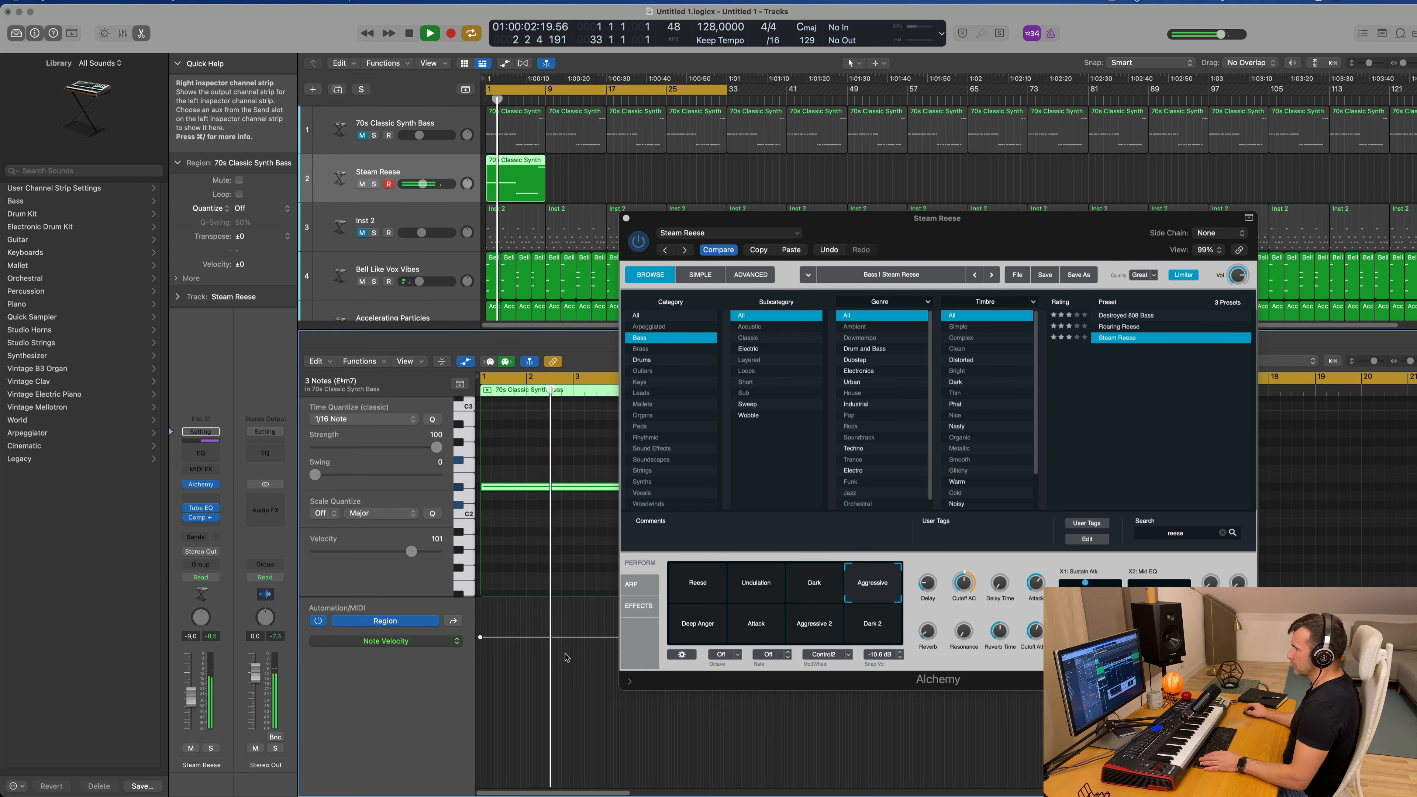
Step: Audition Steam Reese's Deep Anger, Attack, Aggressive 2 and Dark 2 snapshots, choose the Reese snapshot, and close Alchemy
{"action": "left_click", "coordinate": [706, 628]}
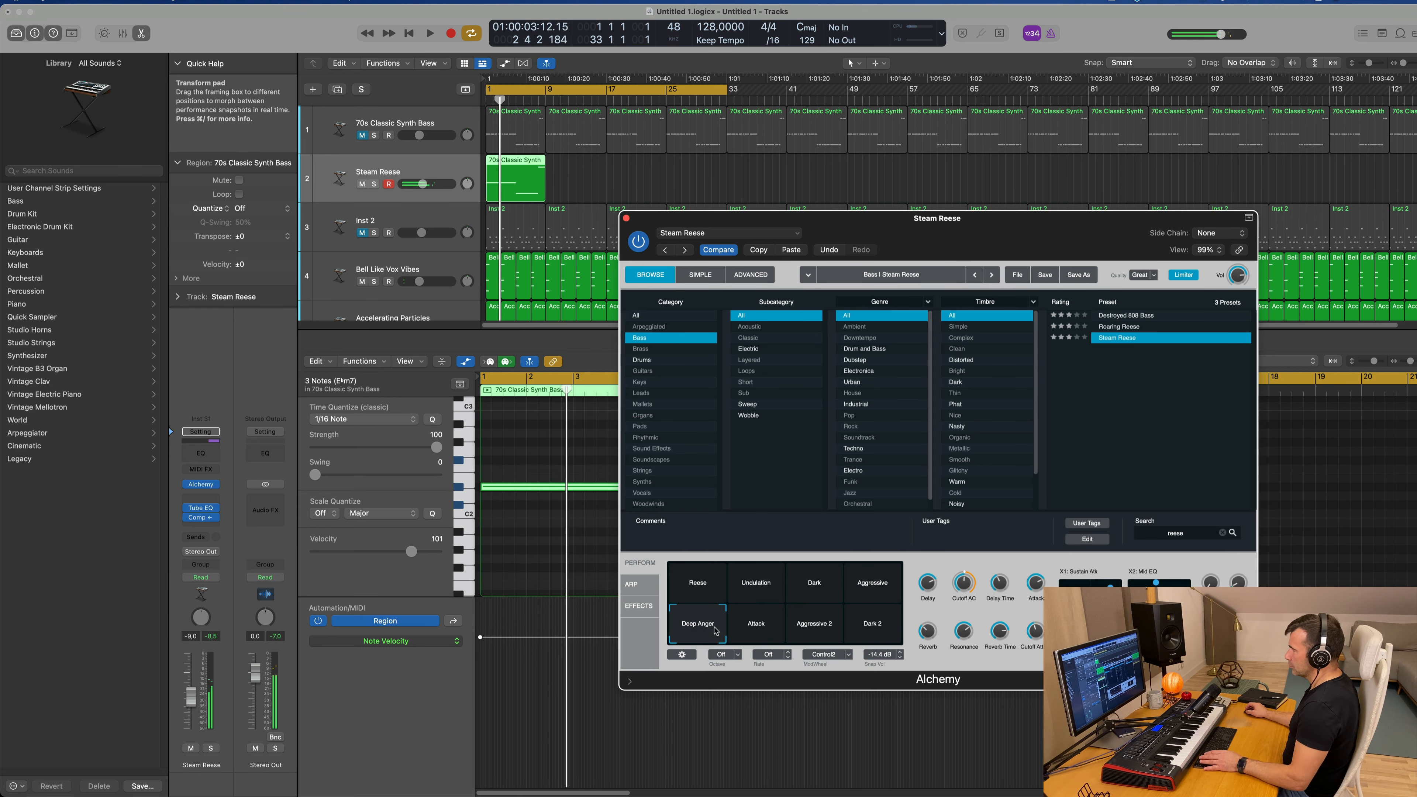
{"action": "left_click", "coordinate": [750, 630]}
{"action": "left_click", "coordinate": [814, 629]}
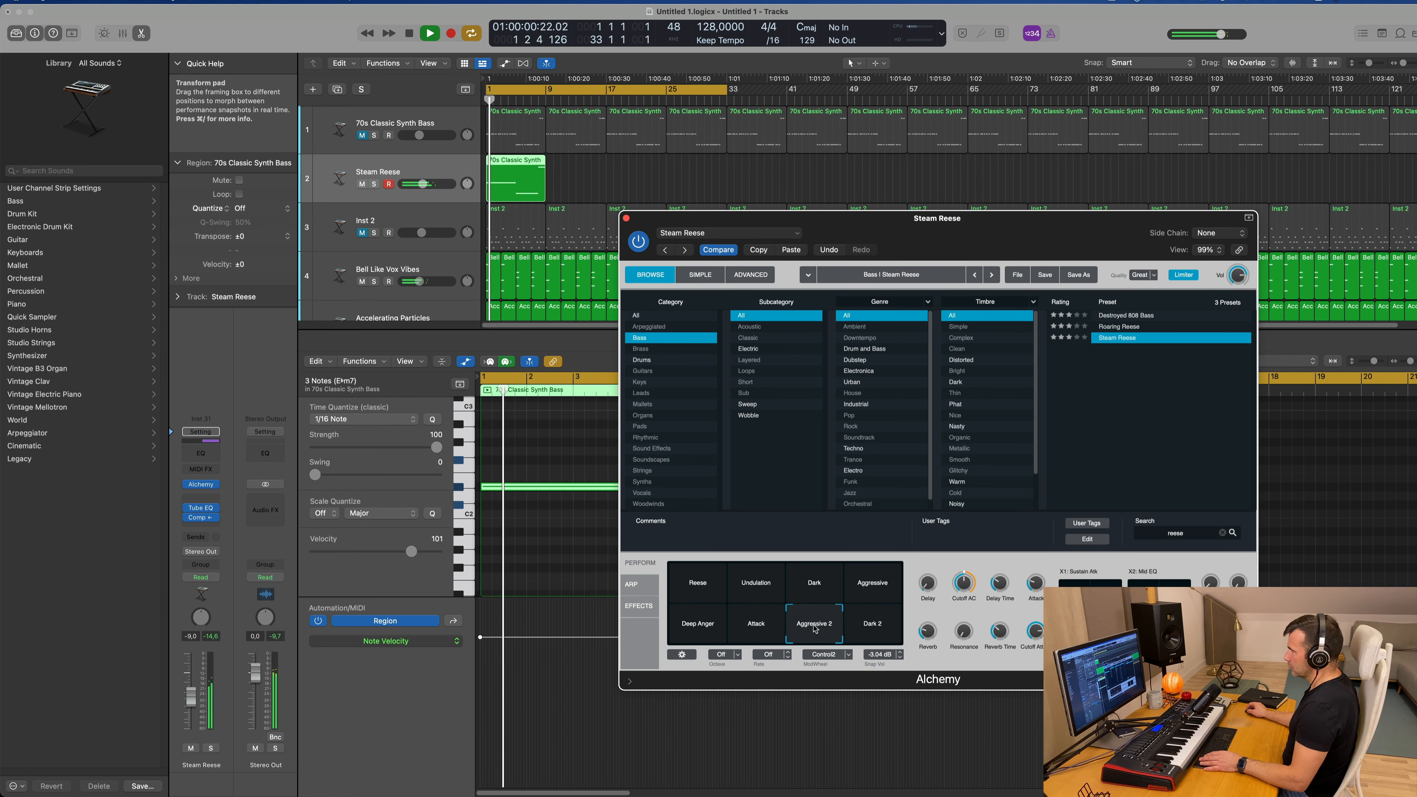
{"action": "left_click", "coordinate": [881, 629]}
{"action": "left_click", "coordinate": [724, 595]}
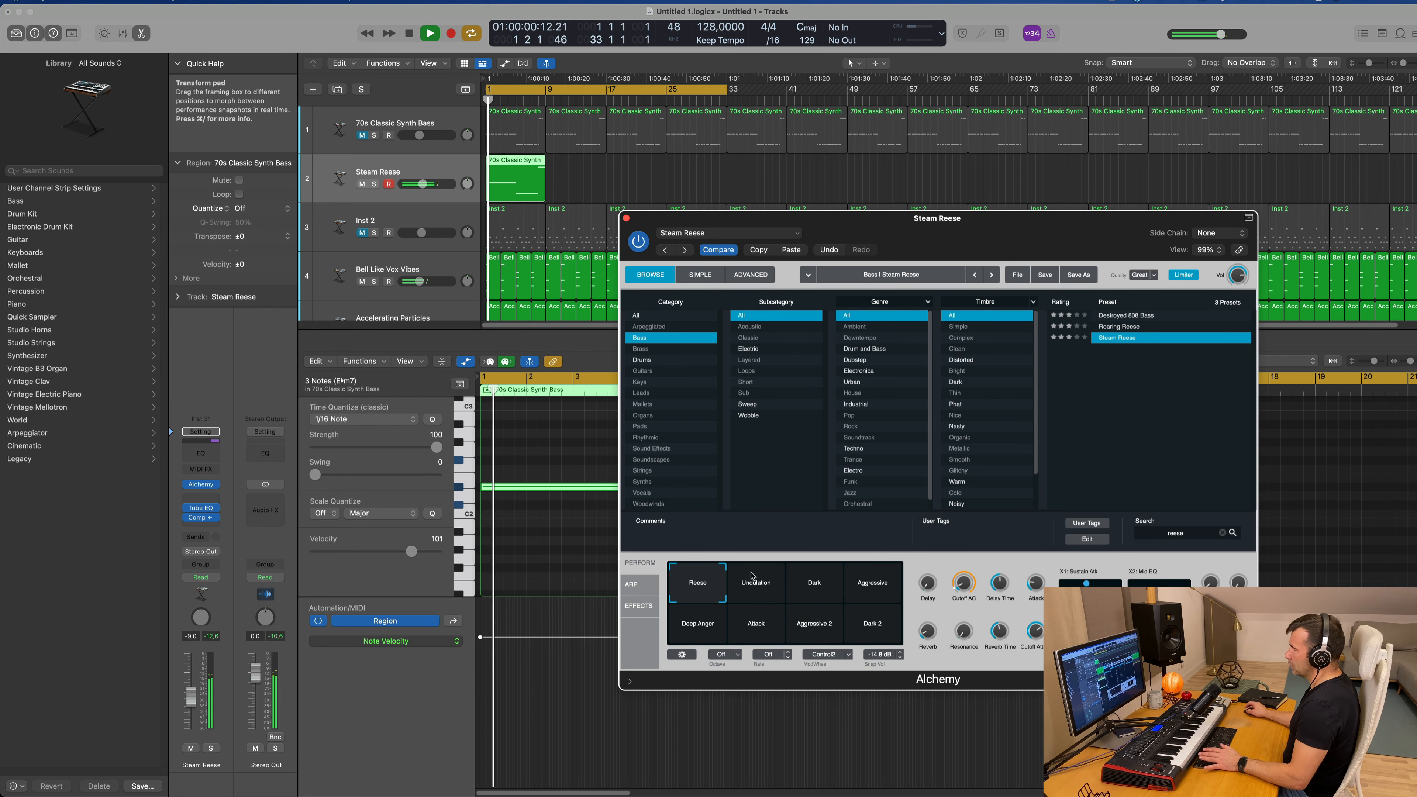
{"action": "left_click_drag", "start_coordinate": [641, 223], "coordinate": [596, 251]}
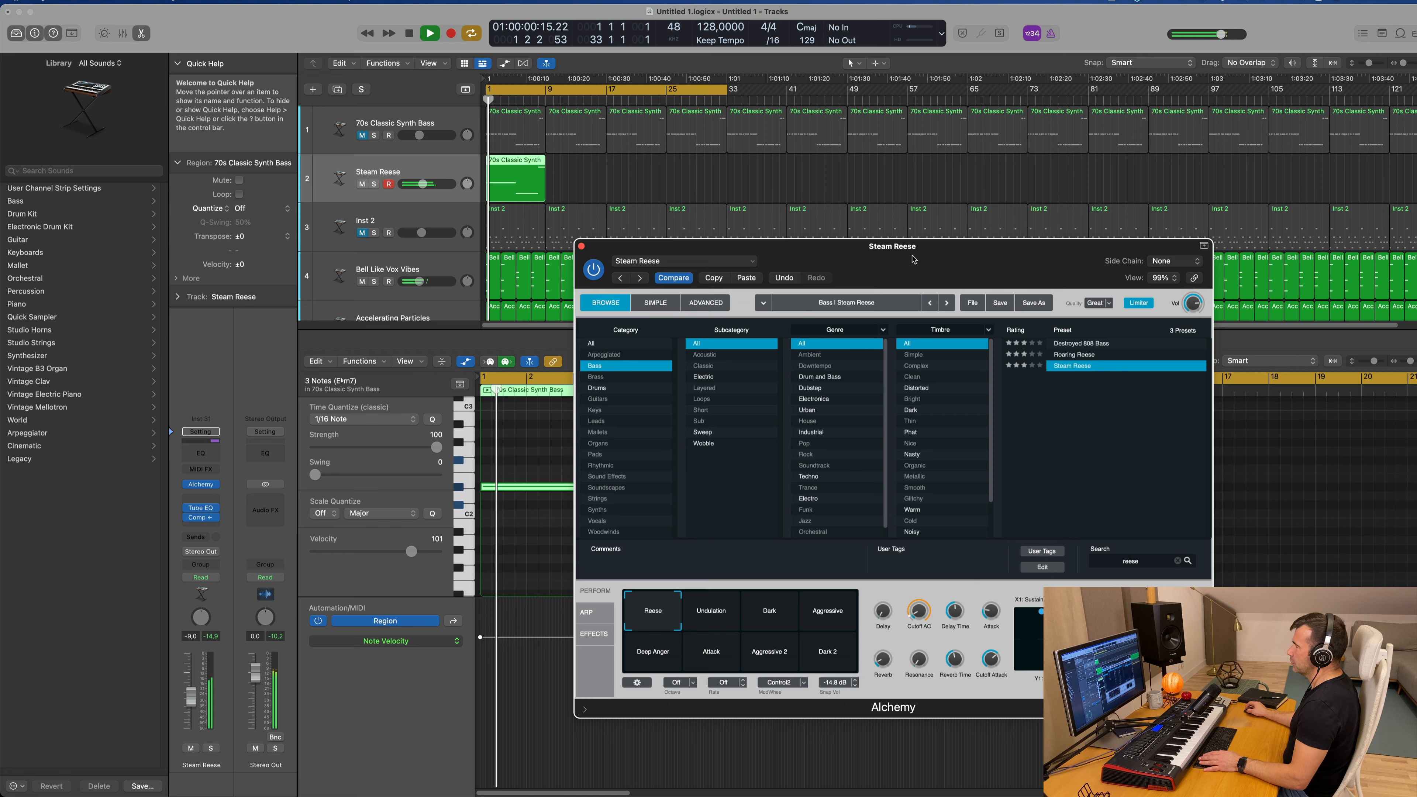
{"action": "left_click", "coordinate": [581, 246]}
Step: Repeat the first Steam Reese region three times so the part fills the cycle up to bar 33, and select all four regions
{"action": "left_click", "coordinate": [517, 195]}
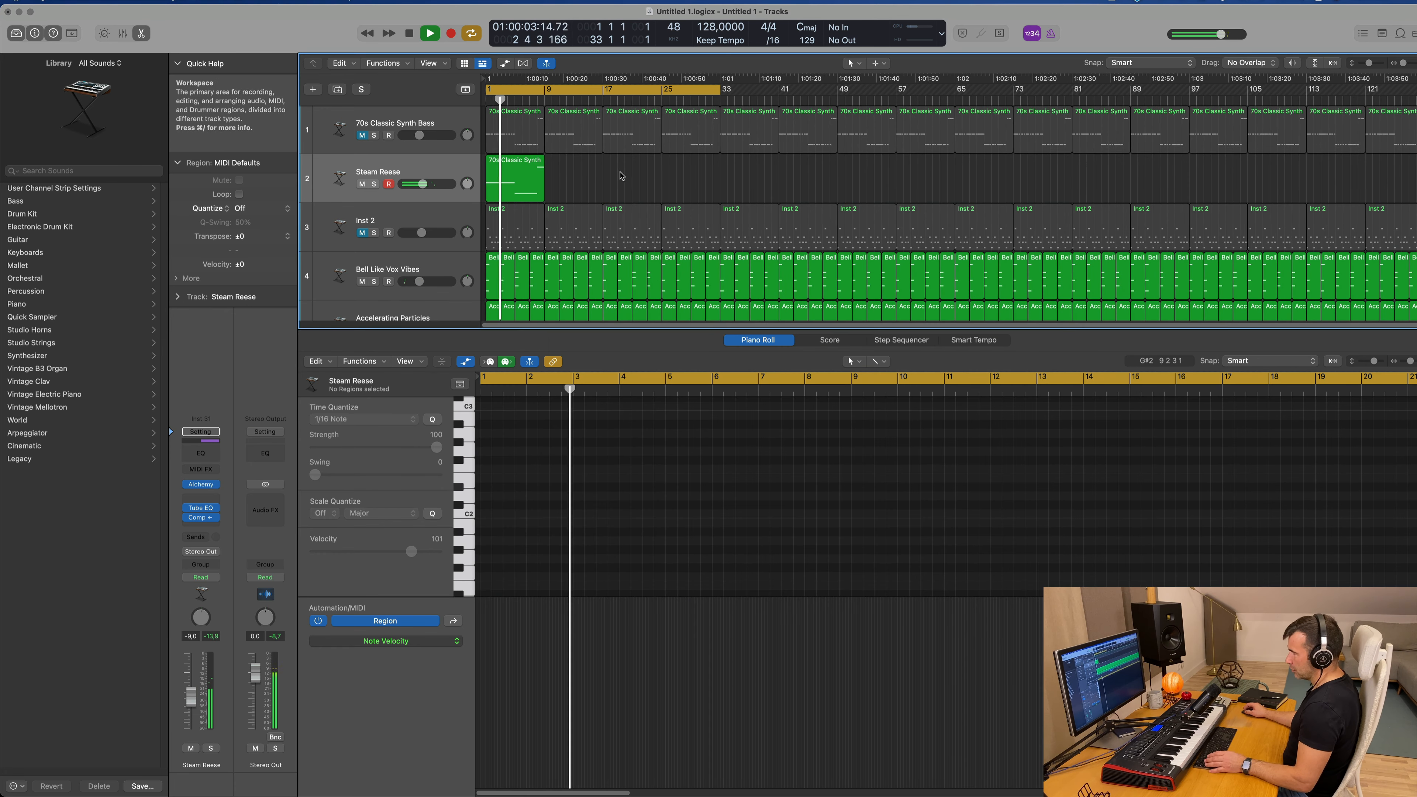
{"action": "key", "text": "super+r"}
{"action": "key", "text": "super+r"}
{"action": "key", "text": "super+r"}
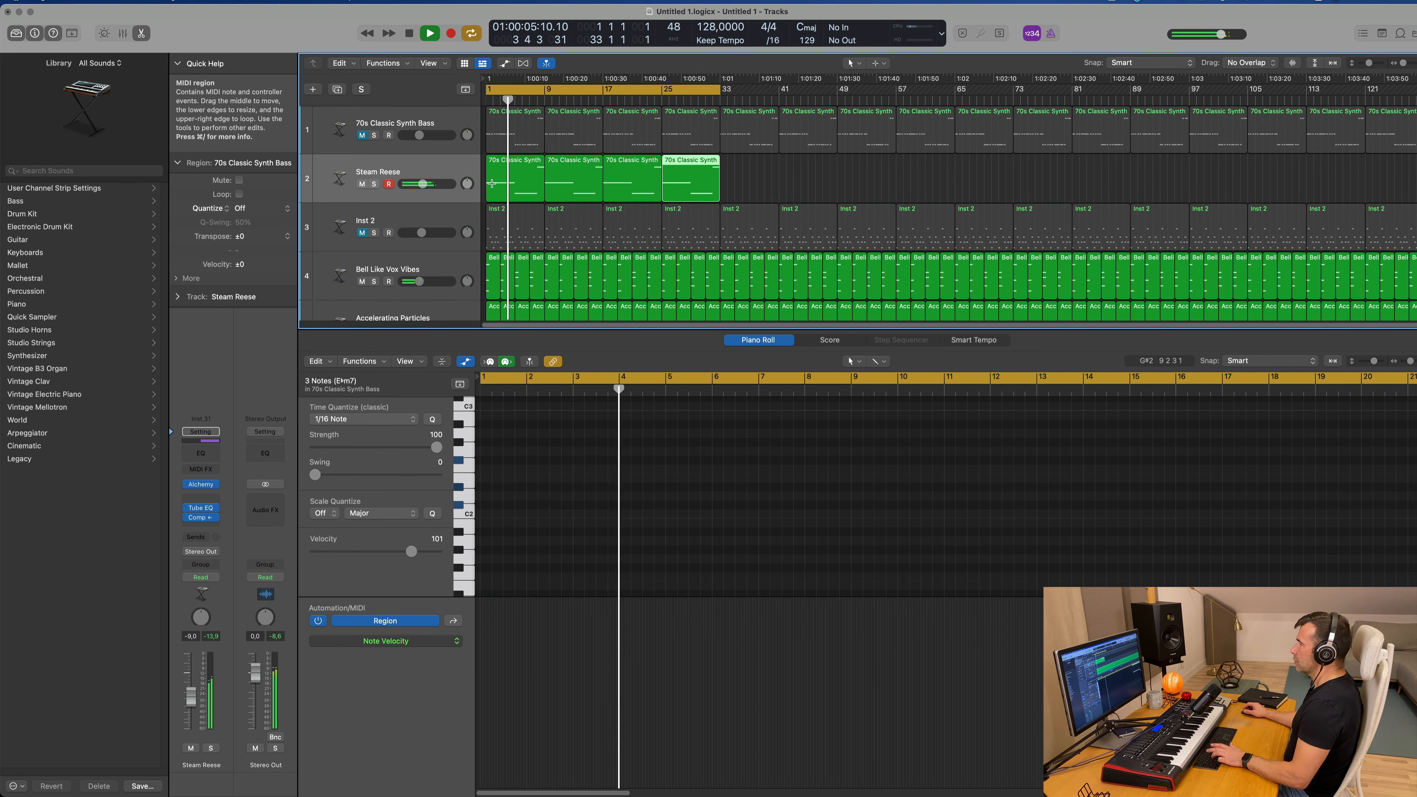
{"action": "left_click", "coordinate": [416, 173]}
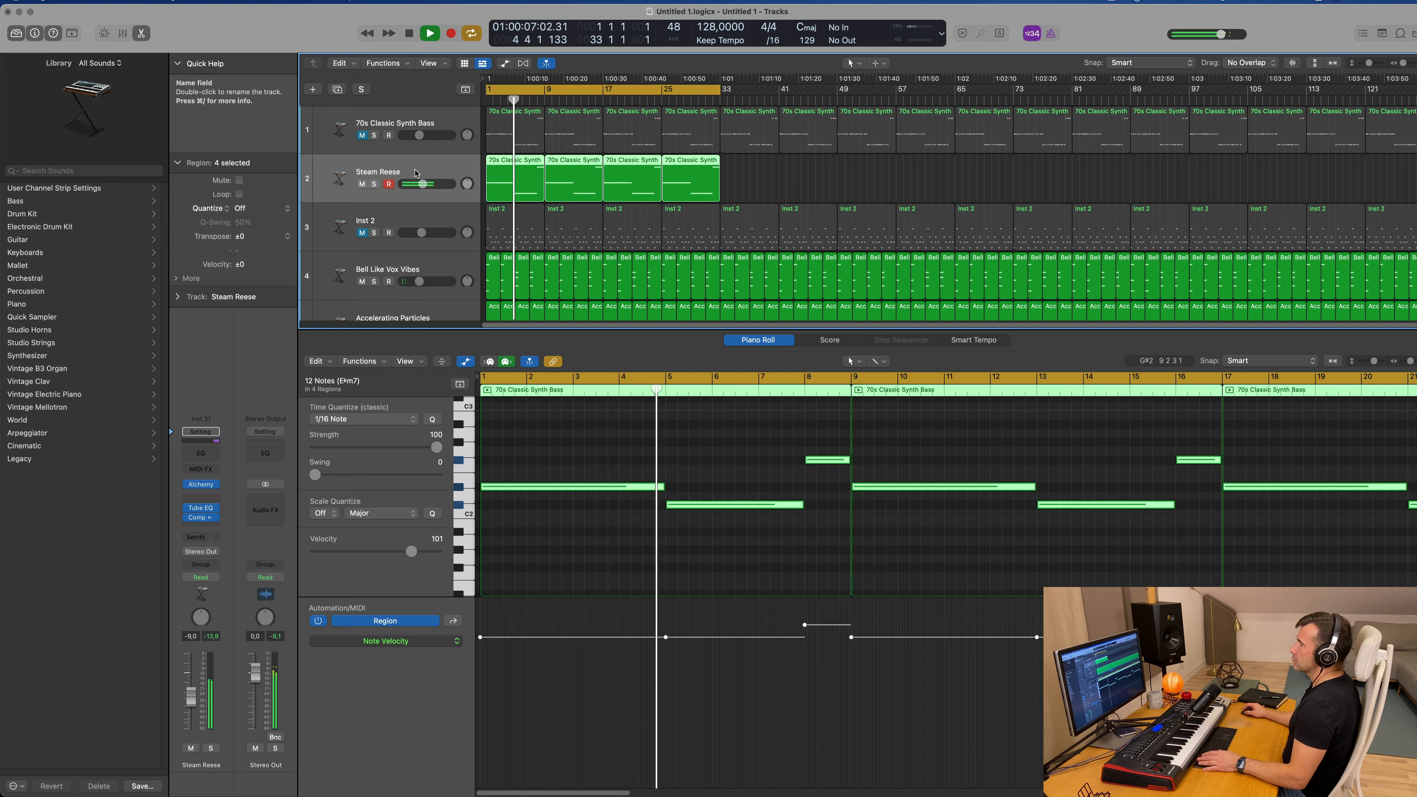
Step: Compare 70s Classic Synth Bass with Steam Reese using their mutes, keep only Steam Reese active, and set its volume to -8.2 dB
{"action": "left_click", "coordinate": [374, 135]}
{"action": "left_click", "coordinate": [374, 135]}
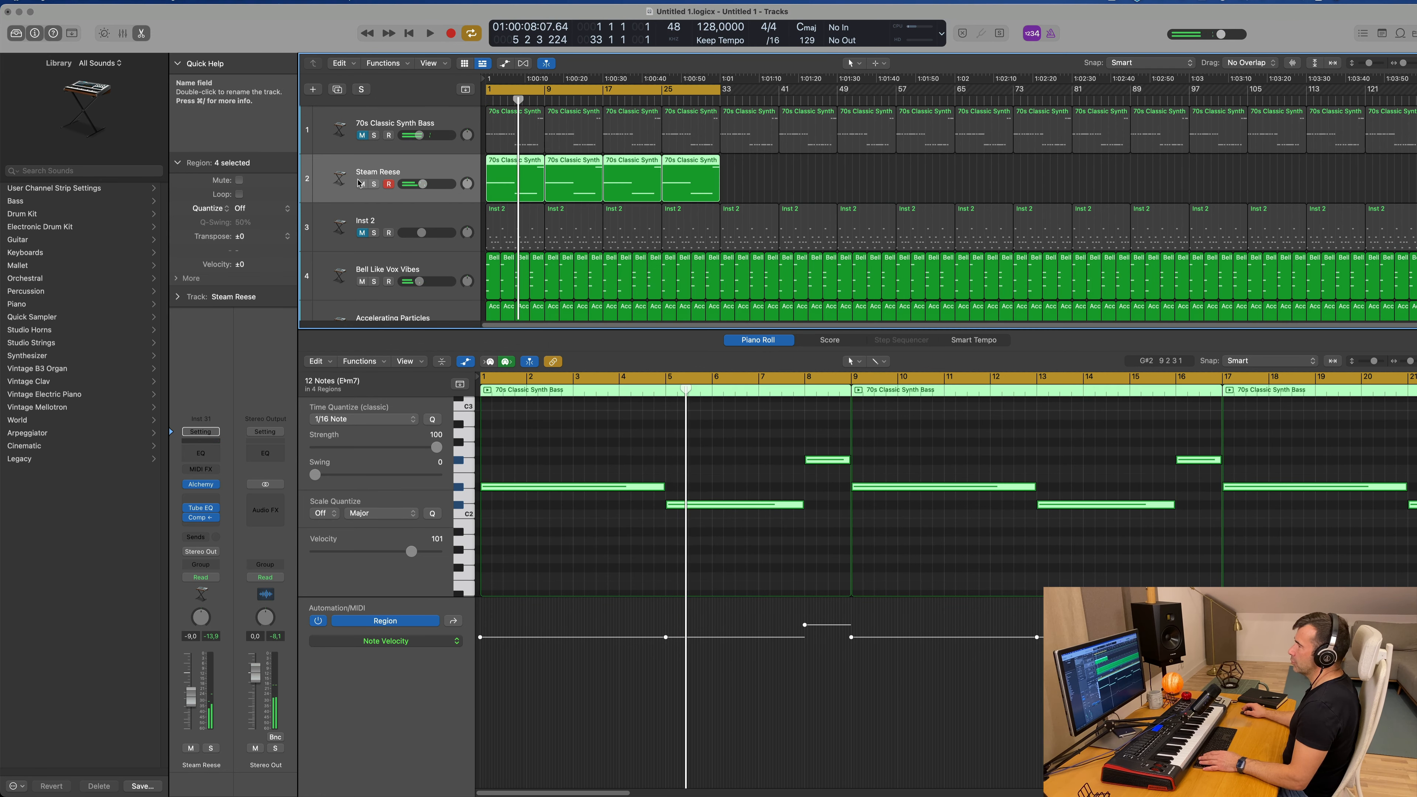
{"action": "key", "text": "space"}
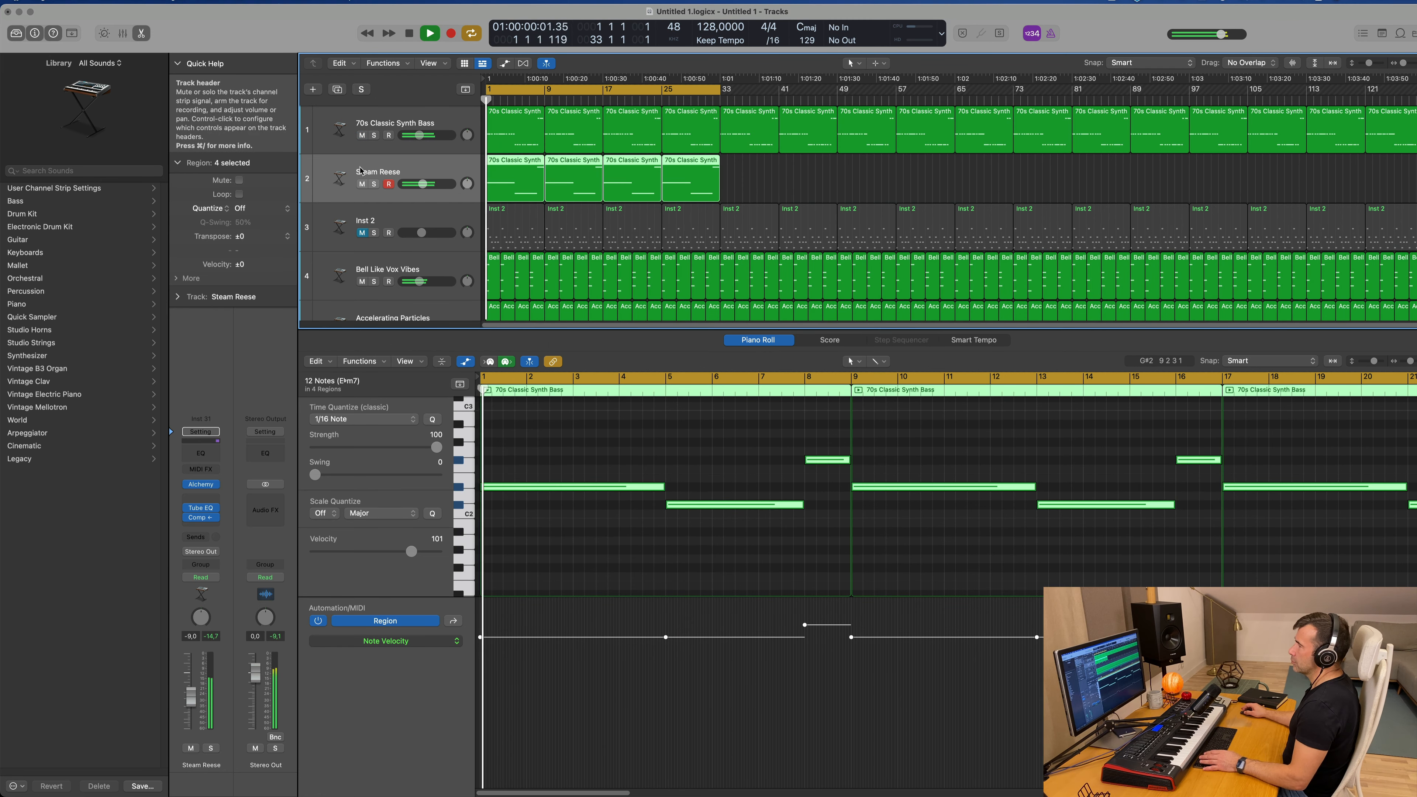
{"action": "left_click", "coordinate": [362, 184]}
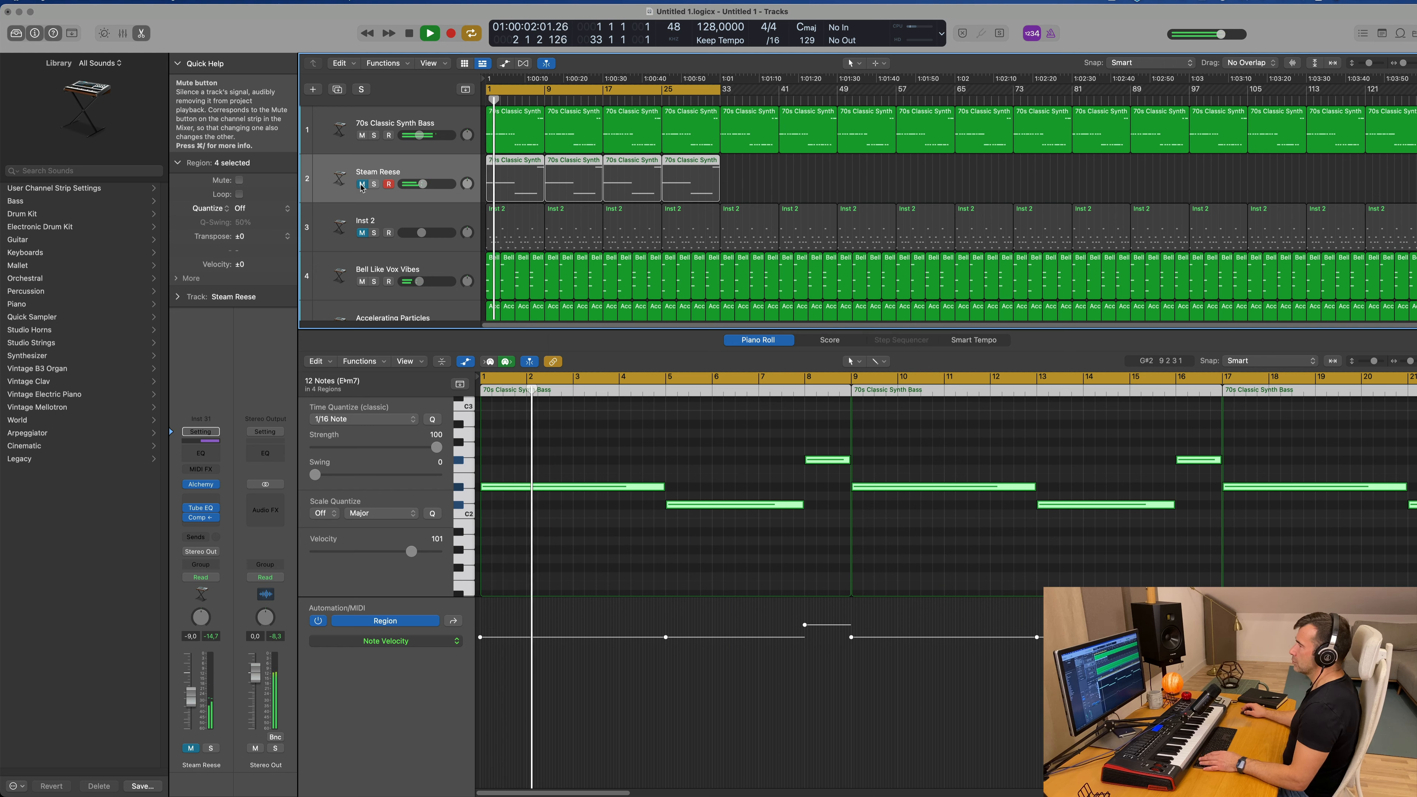
{"action": "left_click", "coordinate": [358, 186]}
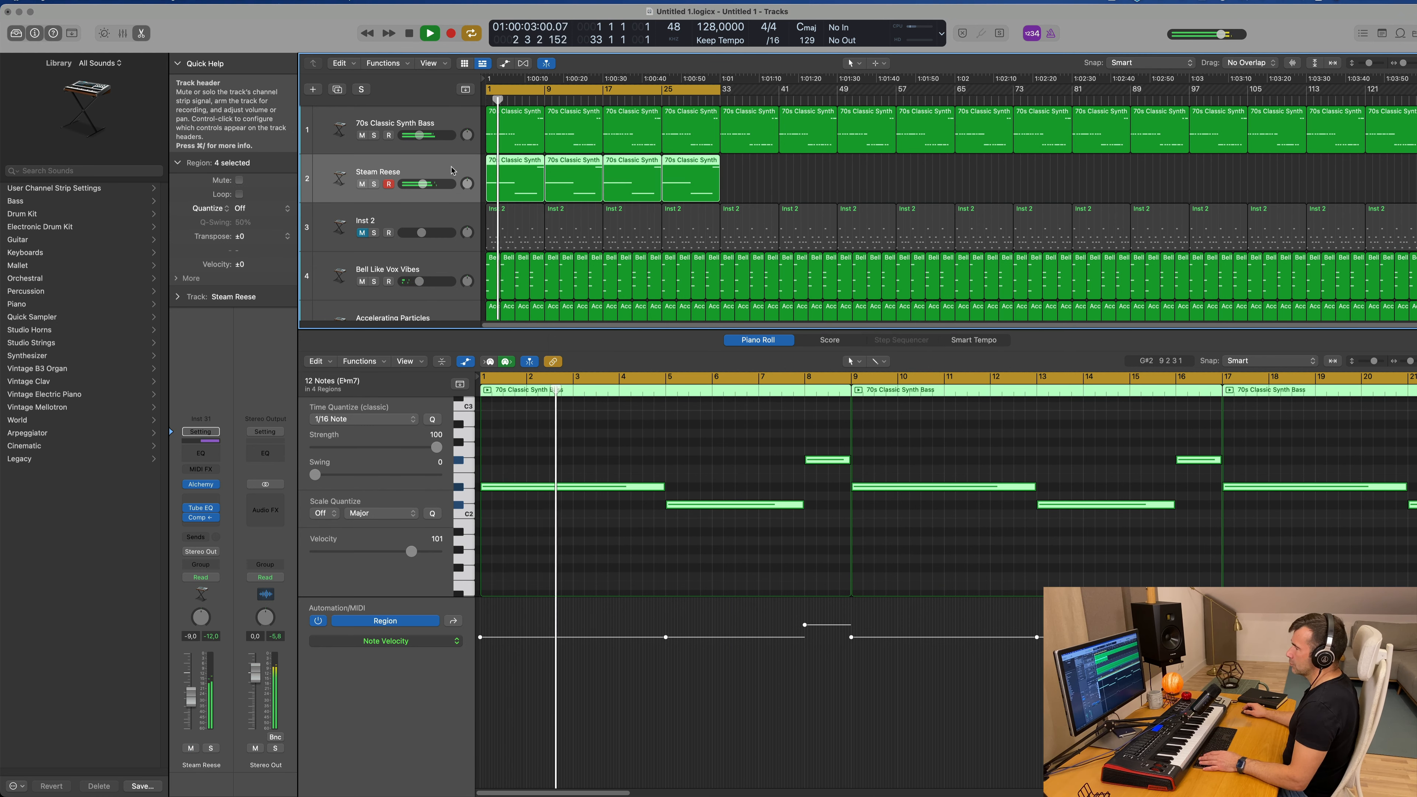
{"action": "left_click", "coordinate": [363, 183]}
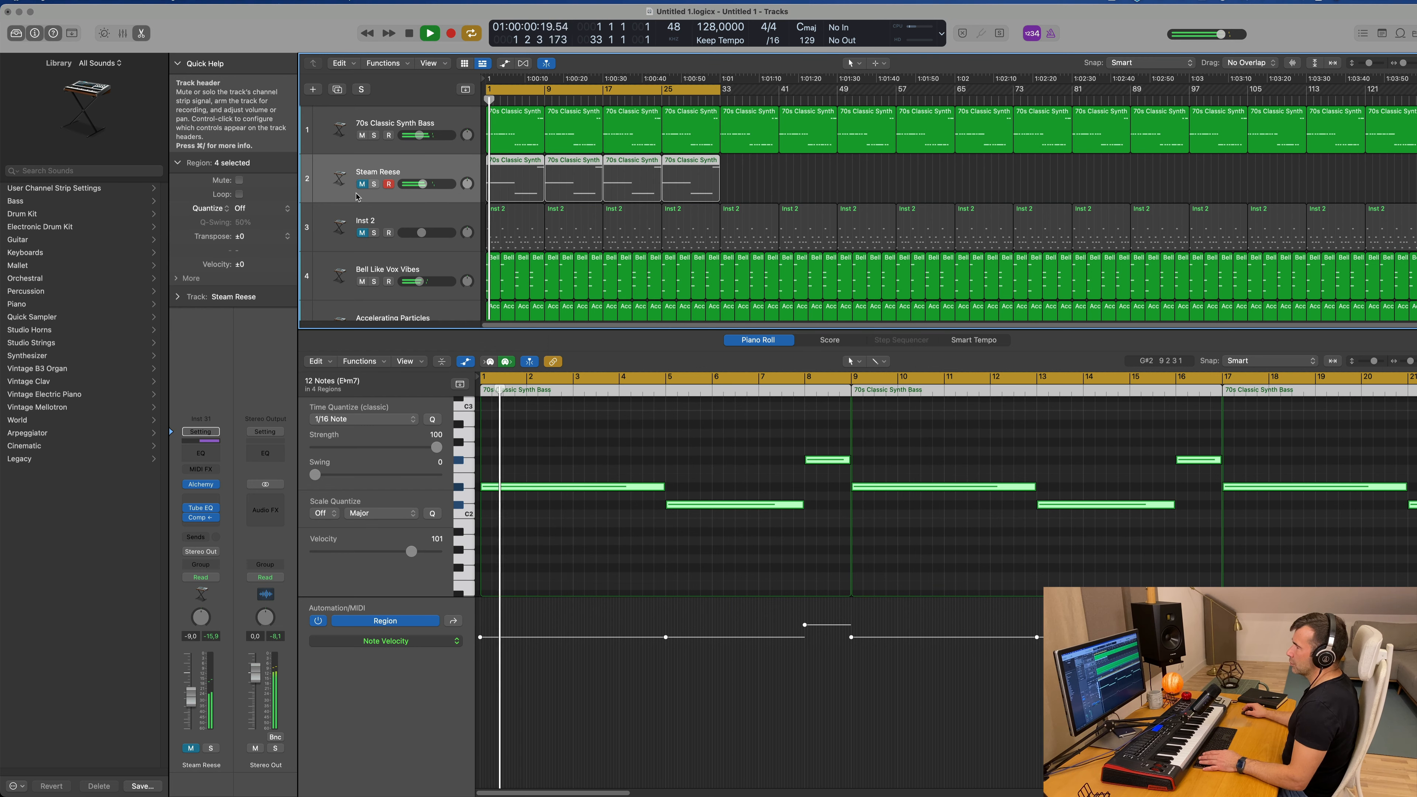
{"action": "left_click", "coordinate": [362, 135]}
{"action": "left_click", "coordinate": [362, 184]}
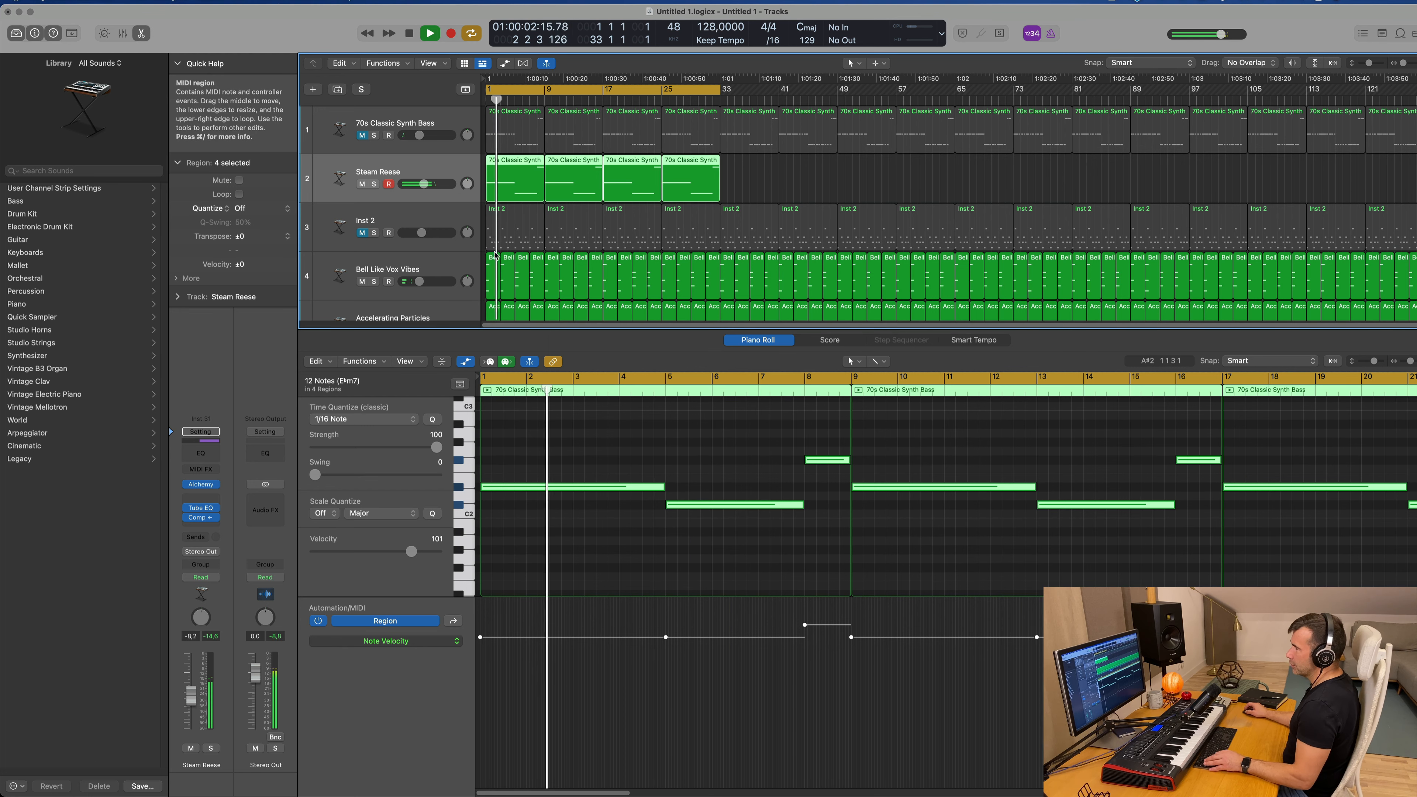
Step: Mute the Accelerating Particles and Angelic Choir tracks and restart playback from the beginning
{"action": "scroll", "coordinate": [503, 241], "scroll_direction": "down", "scroll_amount": 5}
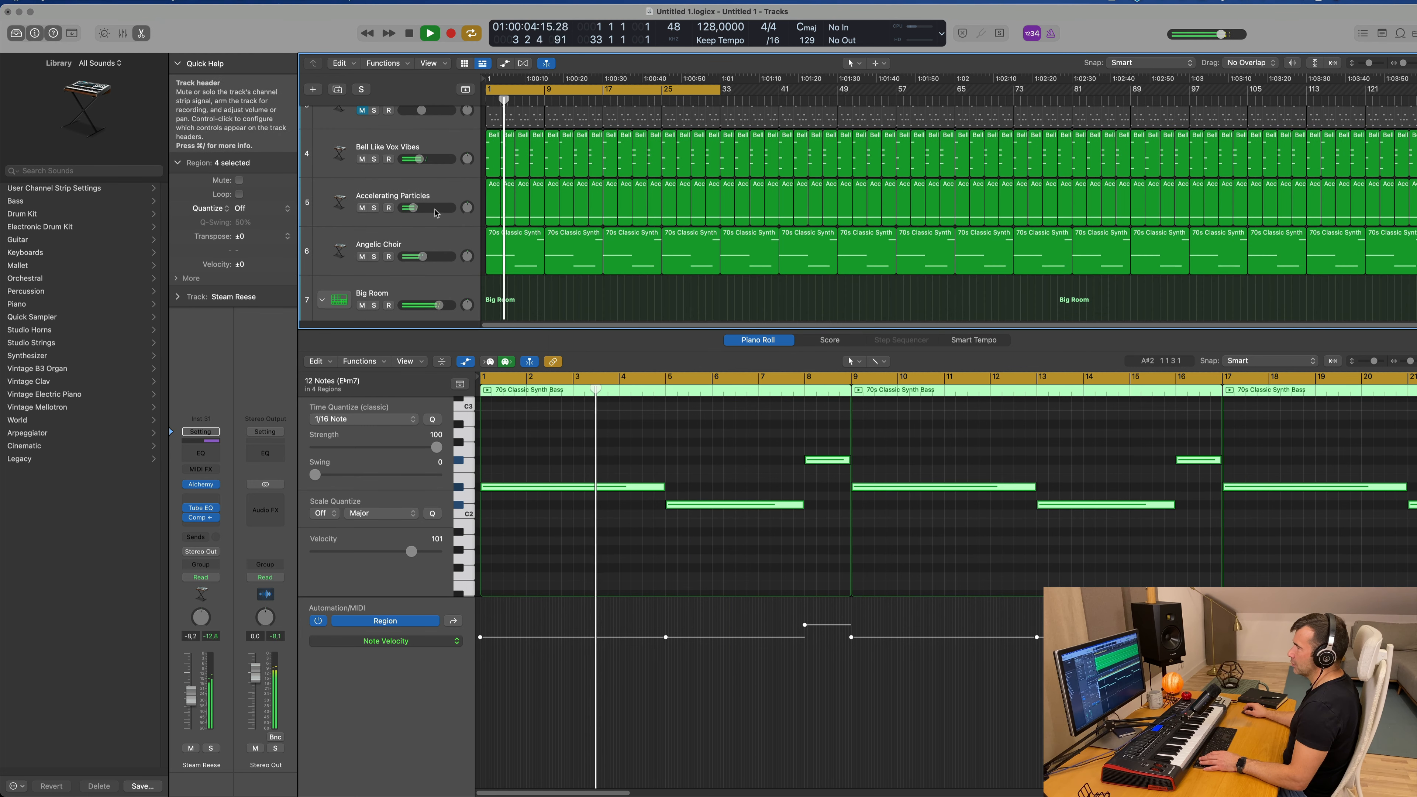
{"action": "left_click", "coordinate": [361, 208]}
{"action": "left_click", "coordinate": [362, 257]}
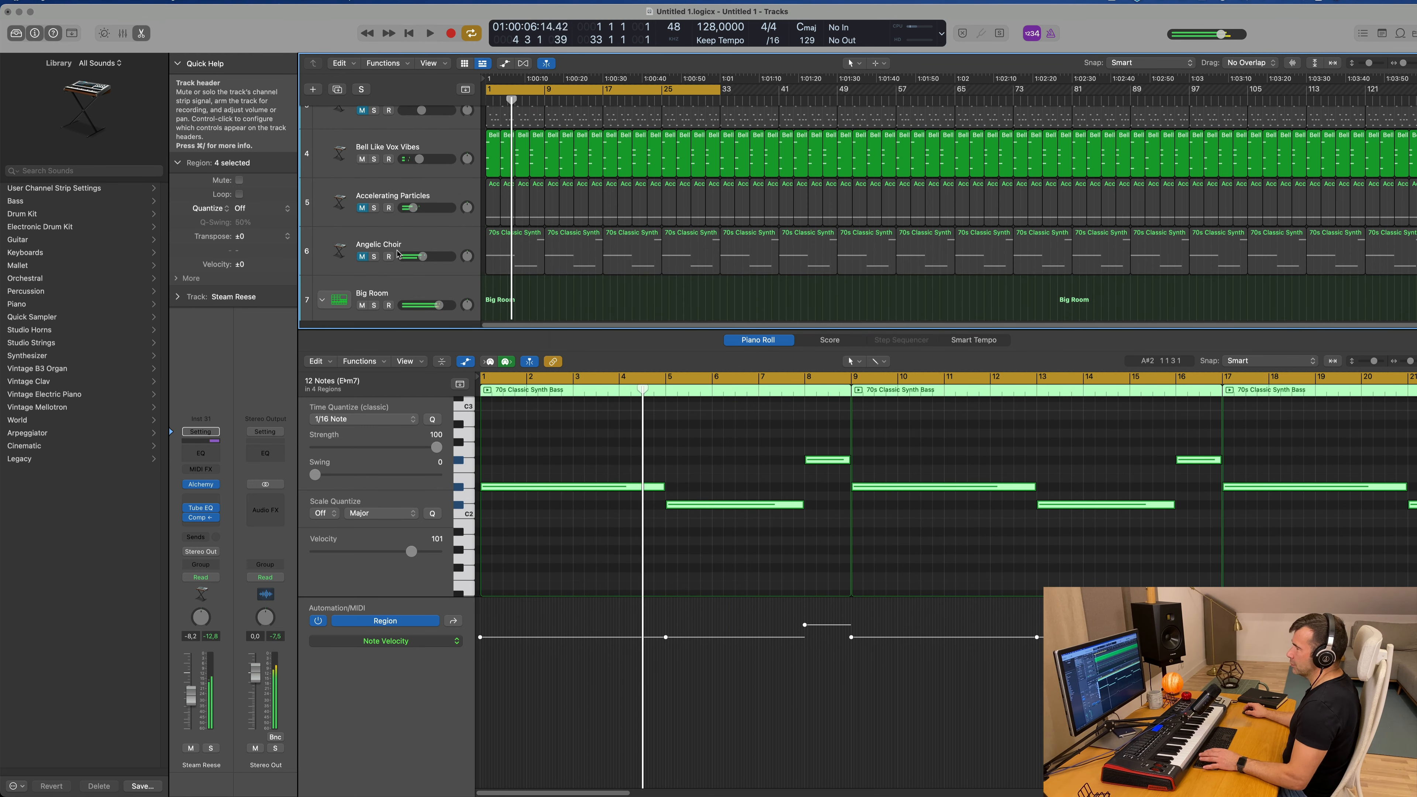
{"action": "key", "text": "Return"}
Step: Select the Inst 2 track, unmute it, and play the arrangement from the start
{"action": "scroll", "coordinate": [406, 258], "scroll_direction": "up", "scroll_amount": 4}
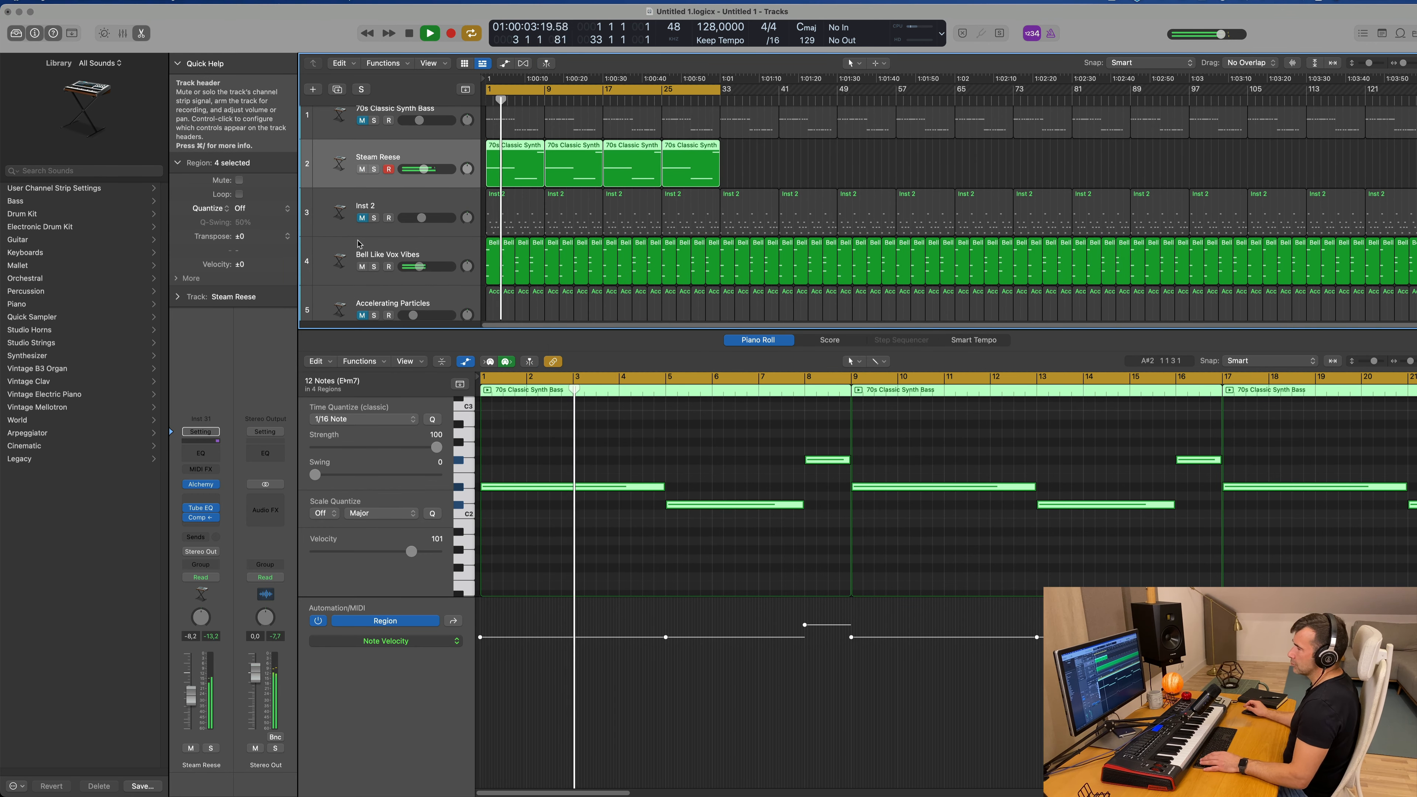
{"action": "left_click", "coordinate": [373, 213]}
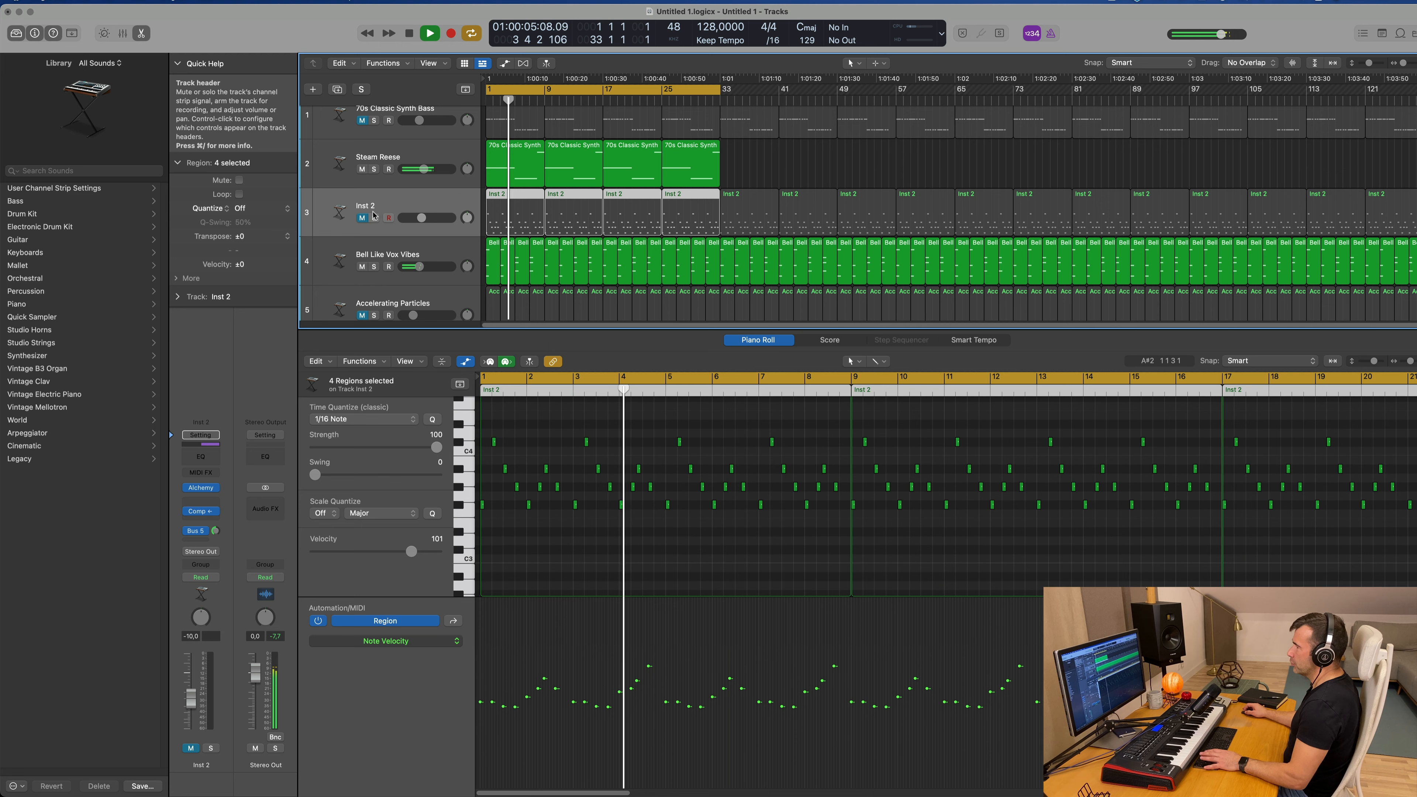
{"action": "key", "text": "Return"}
{"action": "left_click", "coordinate": [362, 218]}
{"action": "key", "text": "Return"}
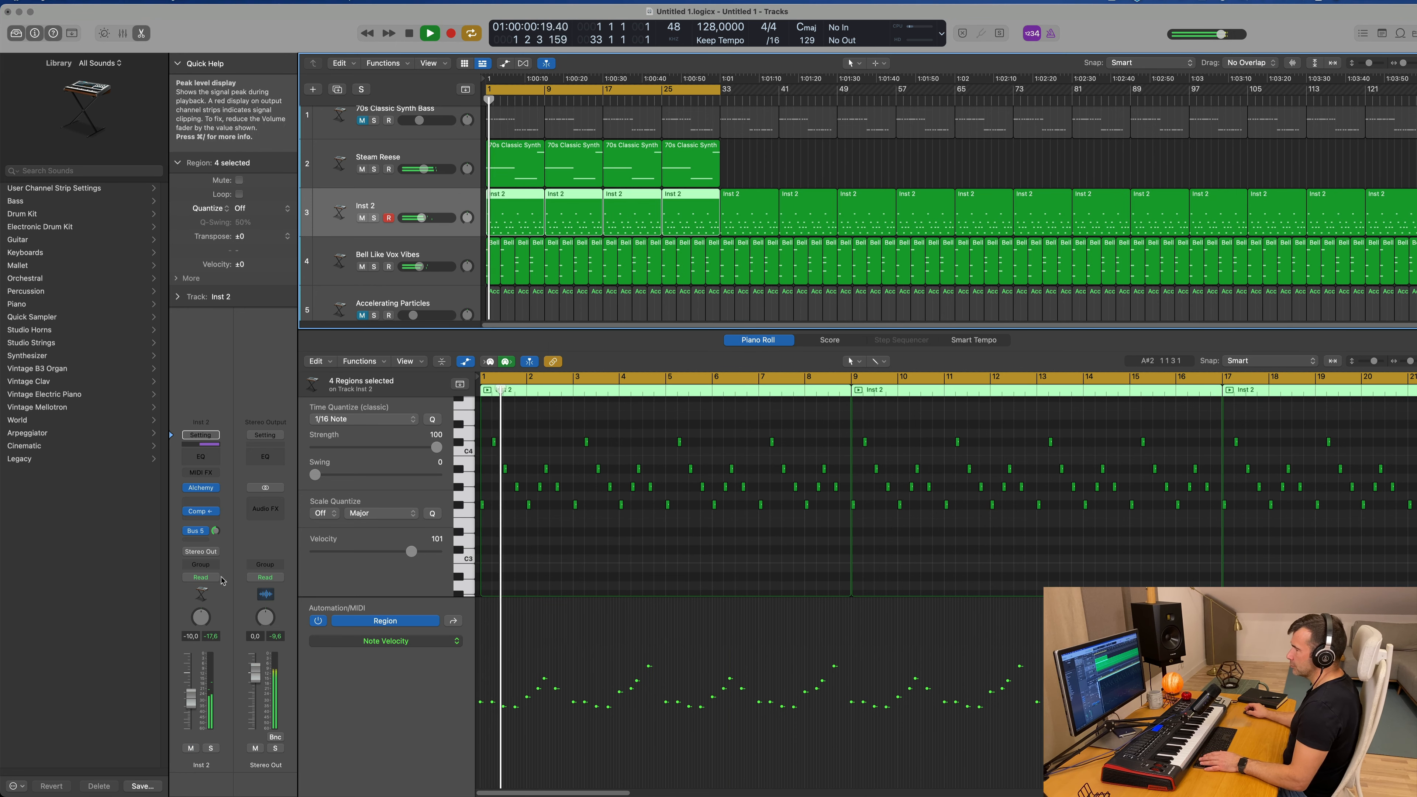
Step: Set Inst 2 to Touch automation mode and record a move of Alchemy's Cutoff control during playback
{"action": "left_click", "coordinate": [201, 488]}
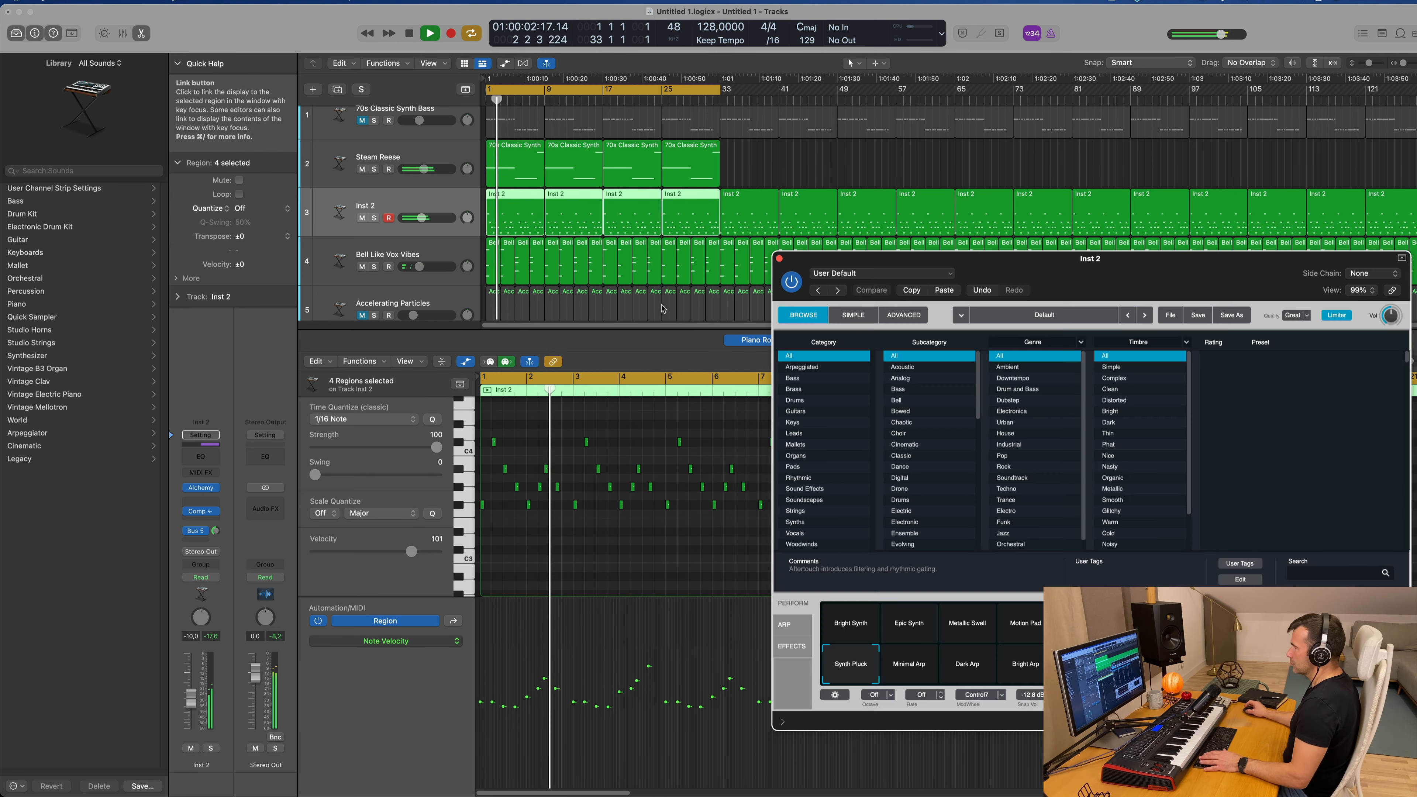
{"action": "key", "text": "Return"}
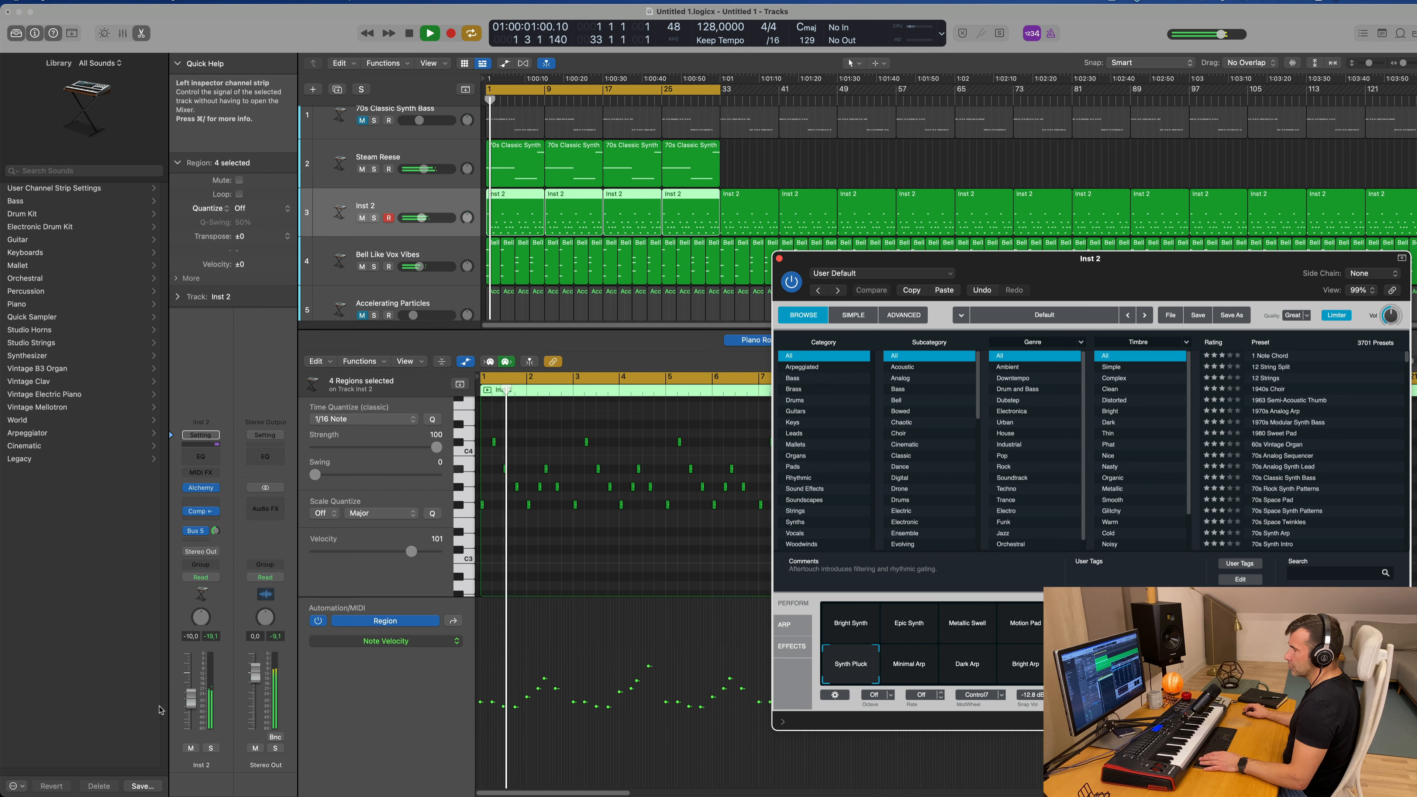
{"action": "left_click", "coordinate": [201, 577]}
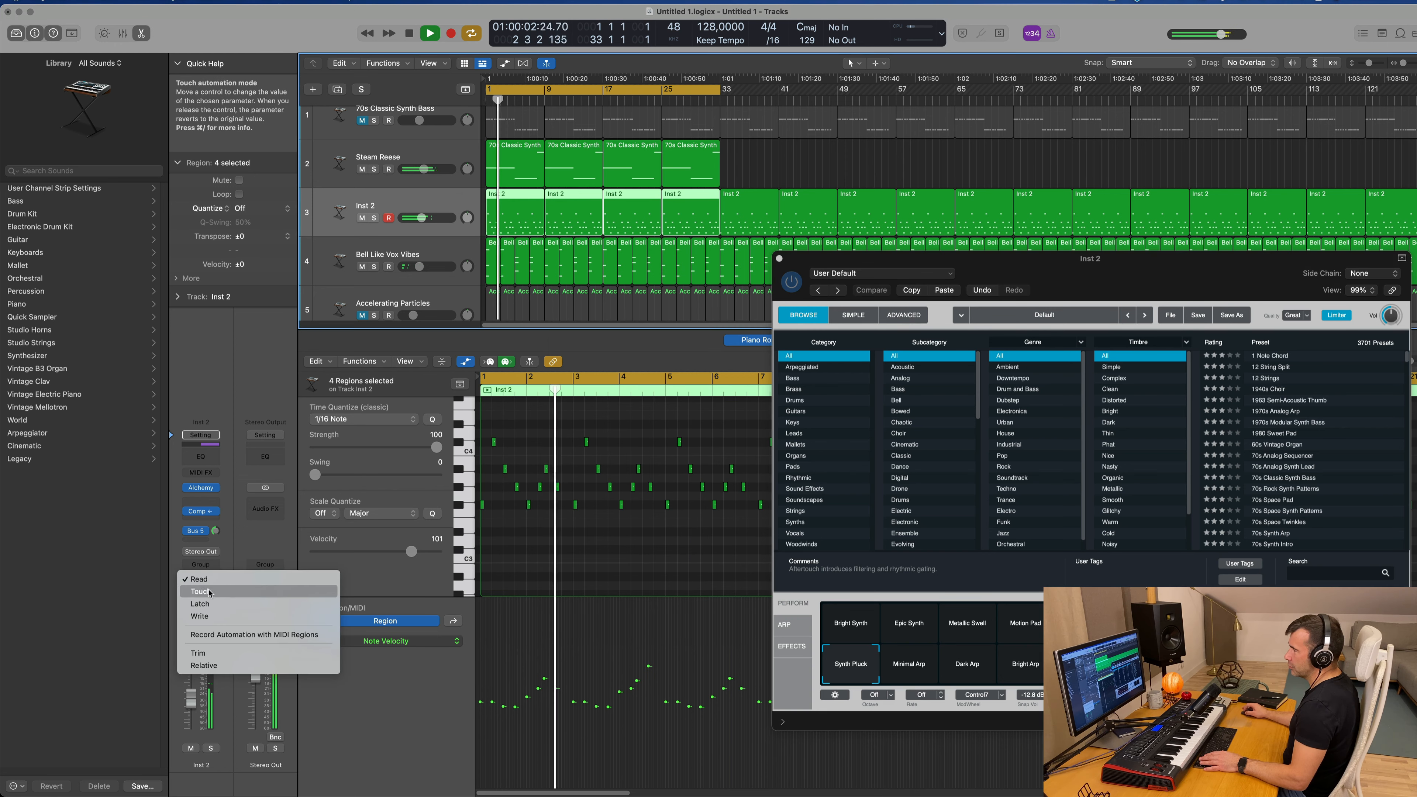
{"action": "left_click", "coordinate": [198, 590]}
{"action": "key", "text": "Return"}
{"action": "left_click_drag", "start_coordinate": [1078, 622], "coordinate": [1078, 611]}
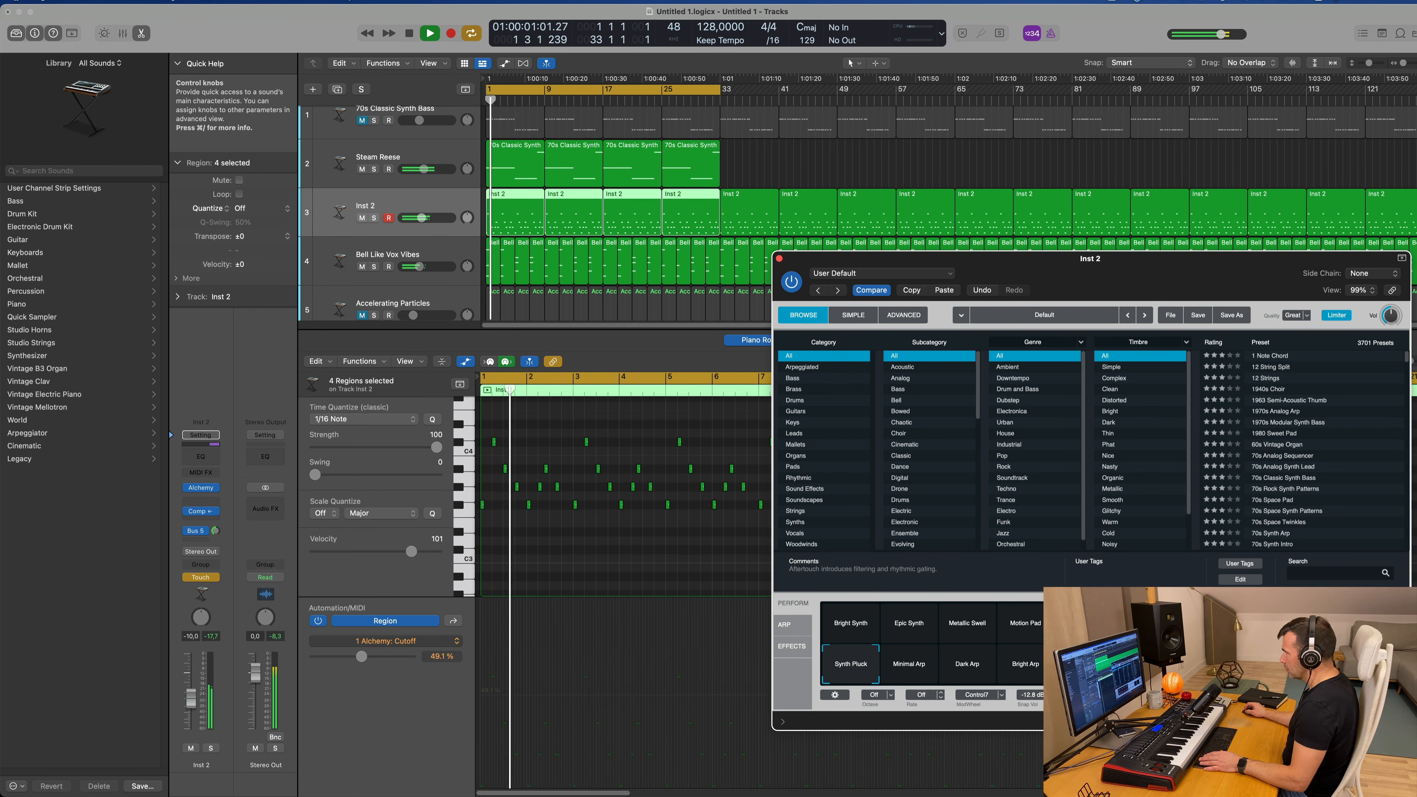
{"action": "left_click", "coordinate": [780, 258]}
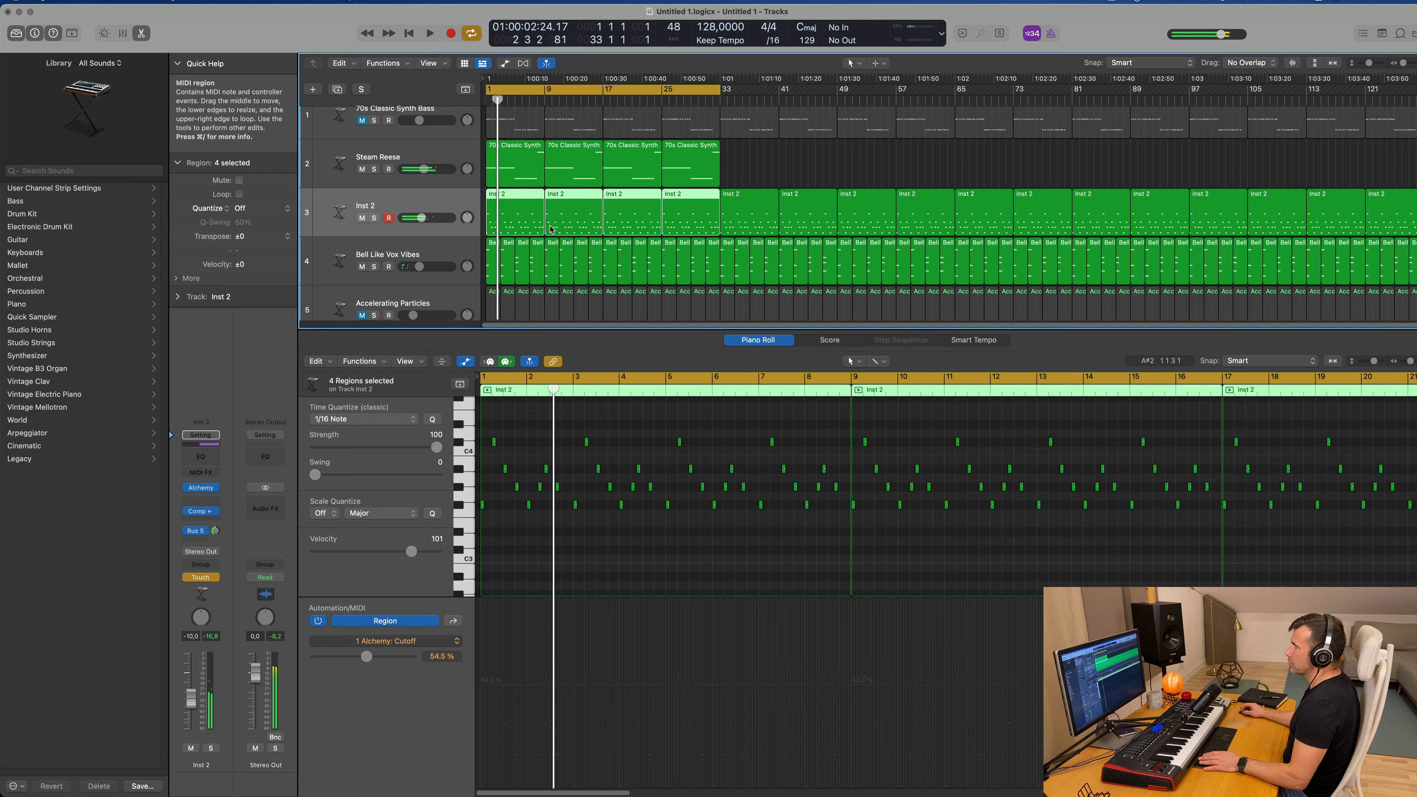
Step: Enlarge the Inst 2 track, show track automation, and display its Alchemy Cutoff curve
{"action": "key", "text": "Return"}
{"action": "left_click_drag", "start_coordinate": [452, 239], "coordinate": [452, 292]}
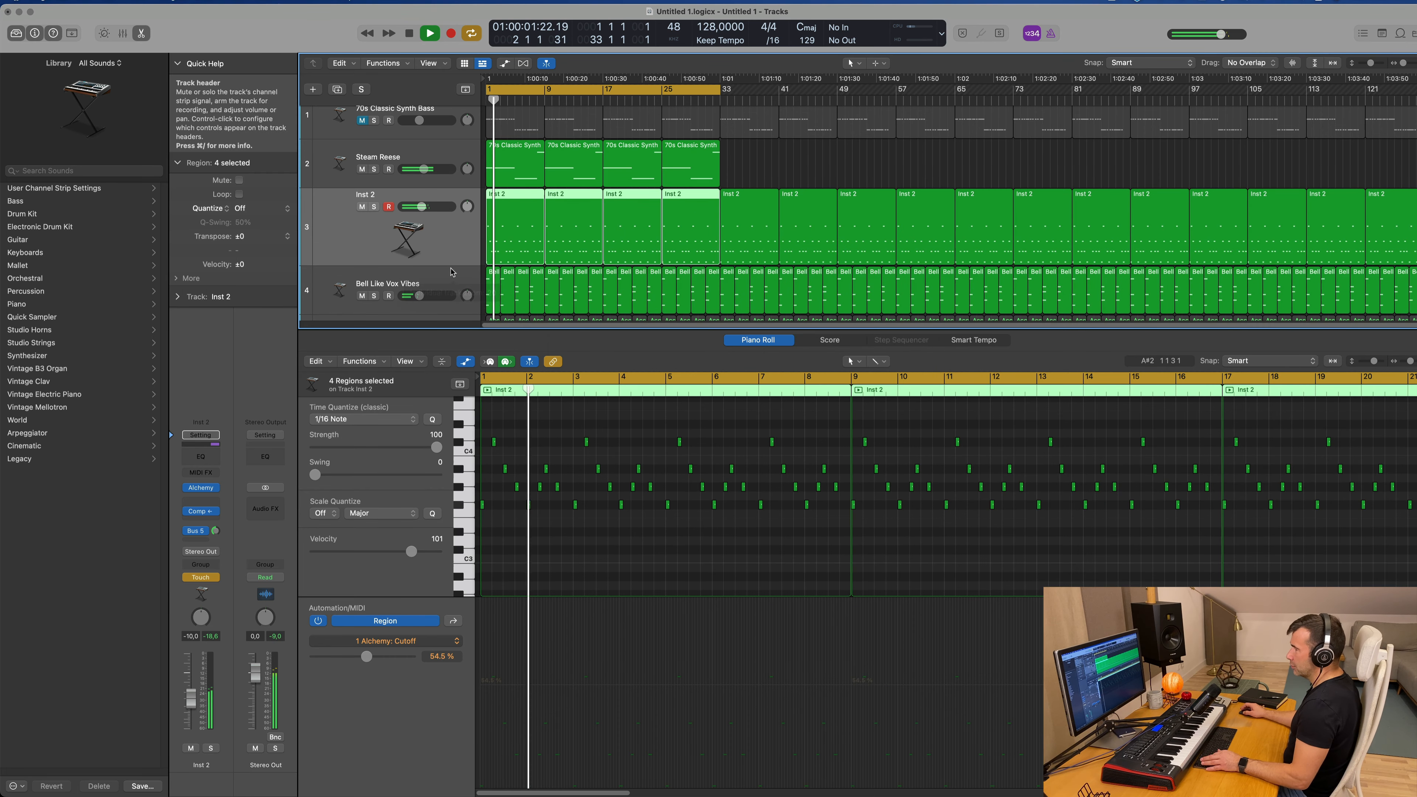
{"action": "key", "text": "a"}
{"action": "key", "text": "super+Down"}
{"action": "key", "text": "super+Down"}
{"action": "left_click", "coordinate": [429, 140]}
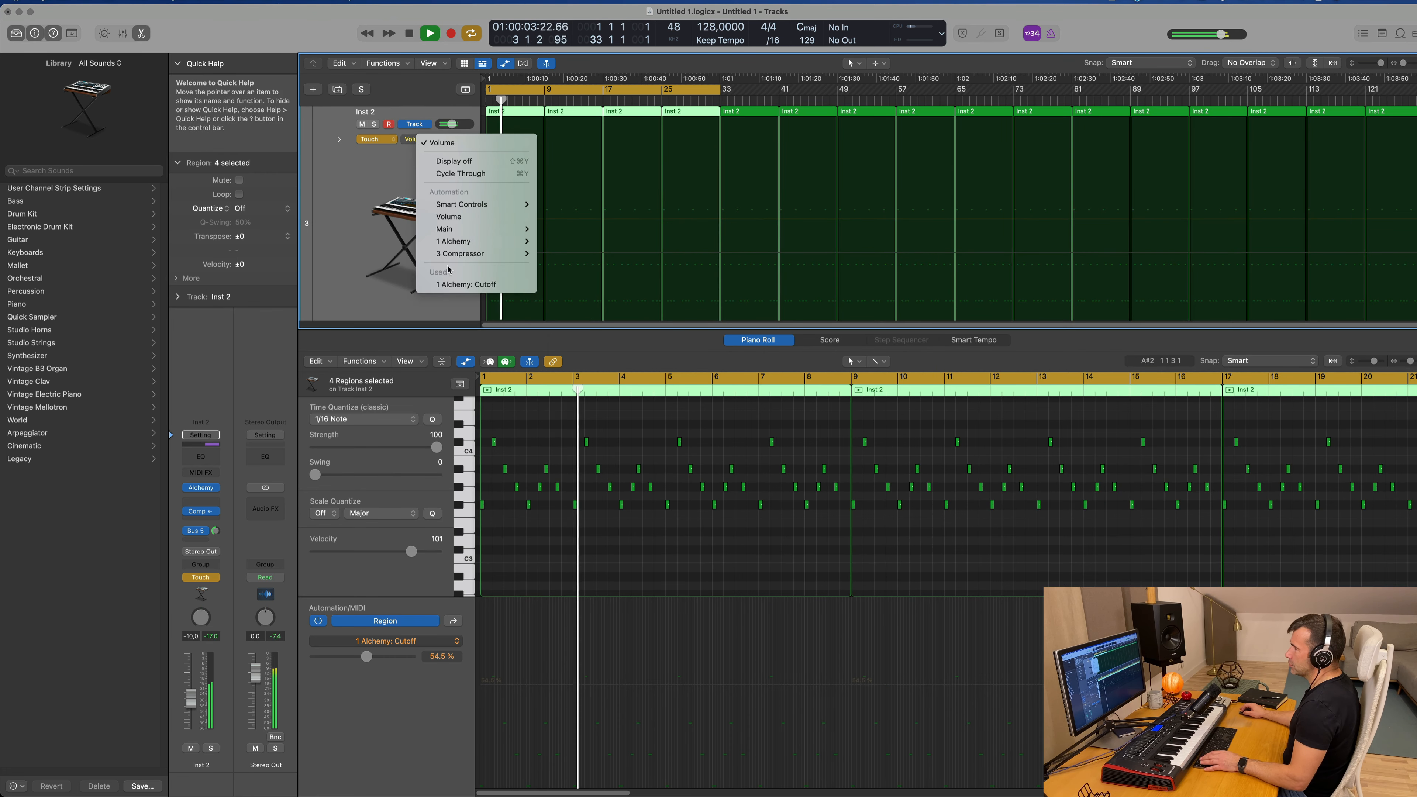
{"action": "left_click", "coordinate": [455, 285]}
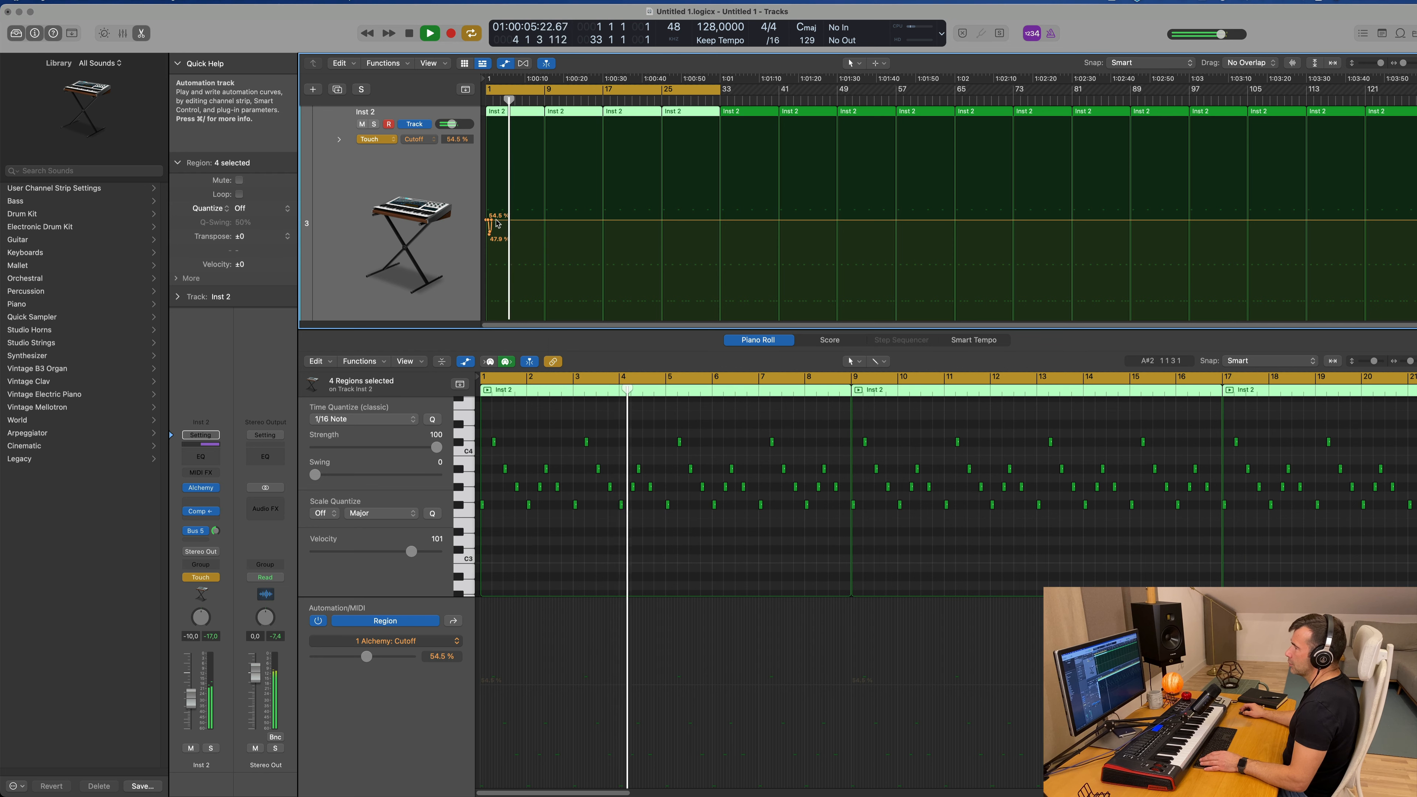
Step: Shape the Inst 2 cutoff automation into a ramp from 40.4% at bar 1 to 54.5% near bar 9, and set the automation mode to Read
{"action": "left_click", "coordinate": [481, 220]}
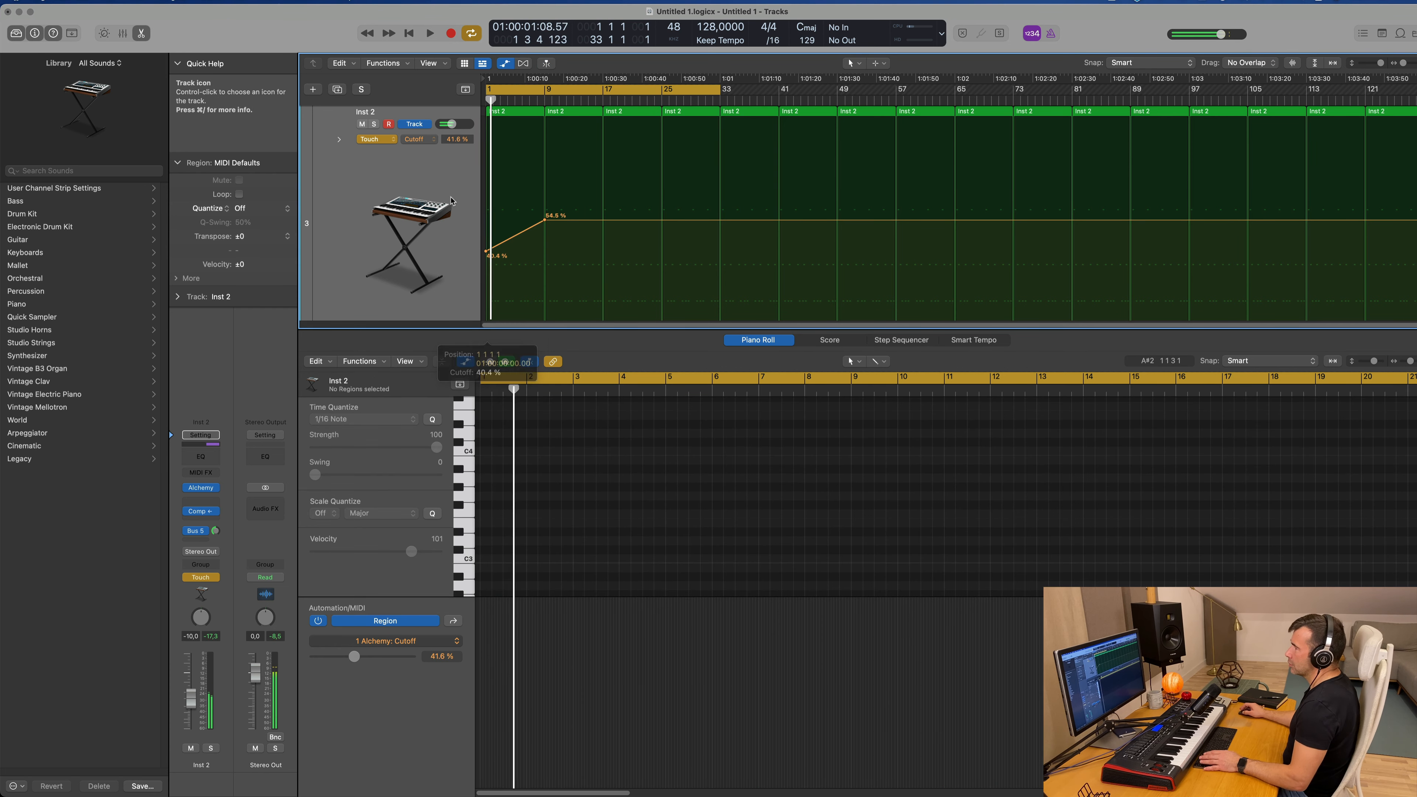
{"action": "left_click", "coordinate": [376, 143]}
{"action": "left_click", "coordinate": [386, 132]}
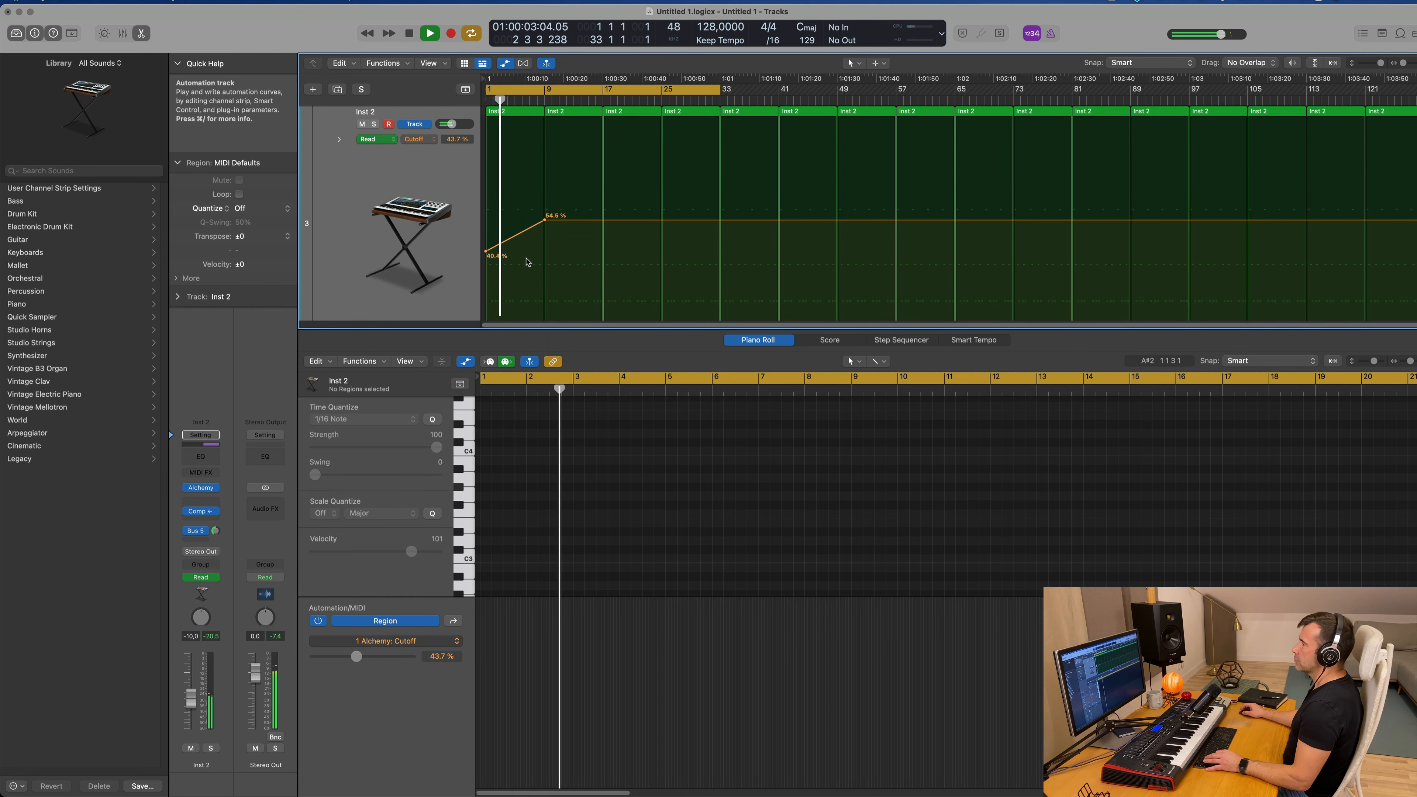
Step: Close the lower editor, make the Inst 2 track taller, and show the automation curves again
{"action": "key", "text": "x"}
{"action": "key", "text": "x"}
{"action": "key", "text": "a"}
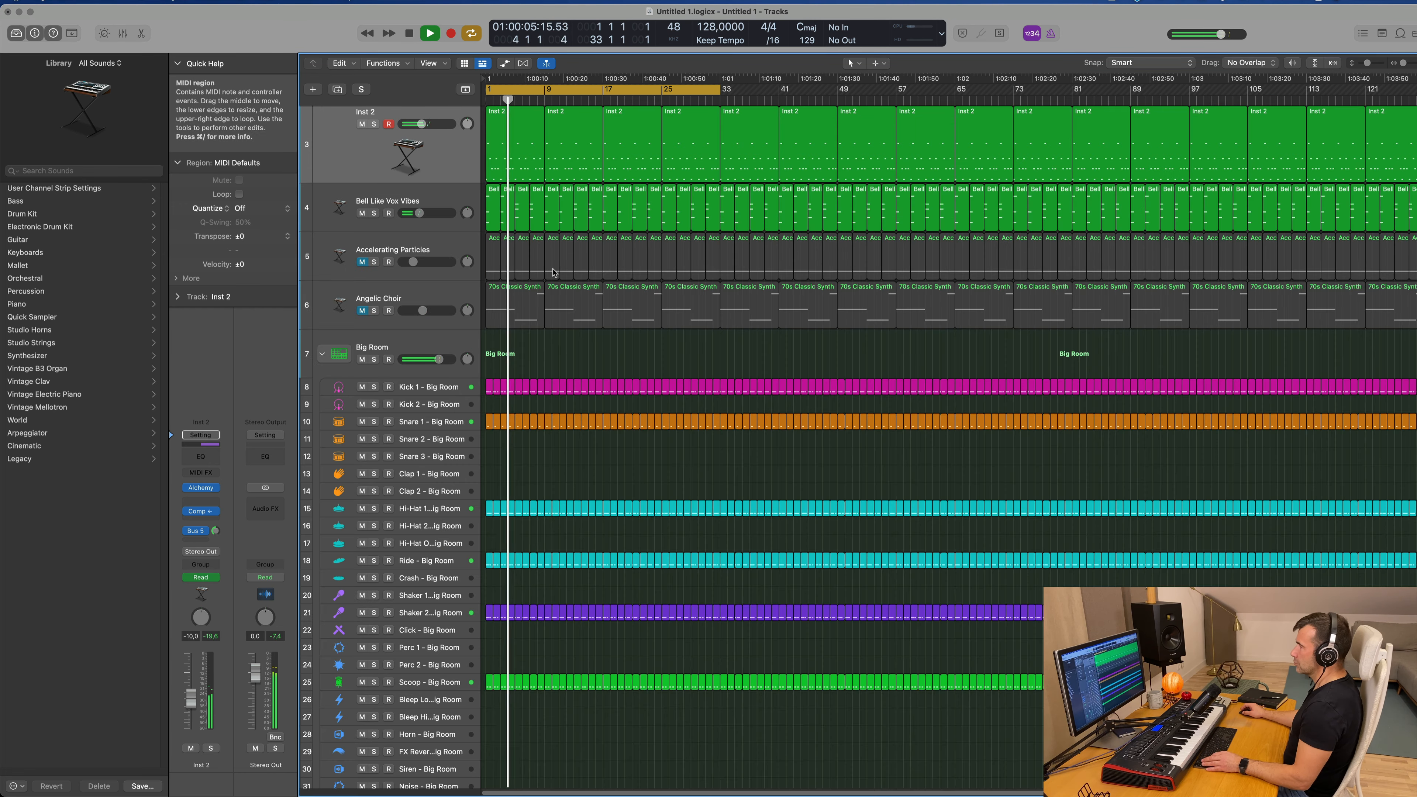
{"action": "scroll", "coordinate": [565, 276], "scroll_direction": "up", "scroll_amount": 4}
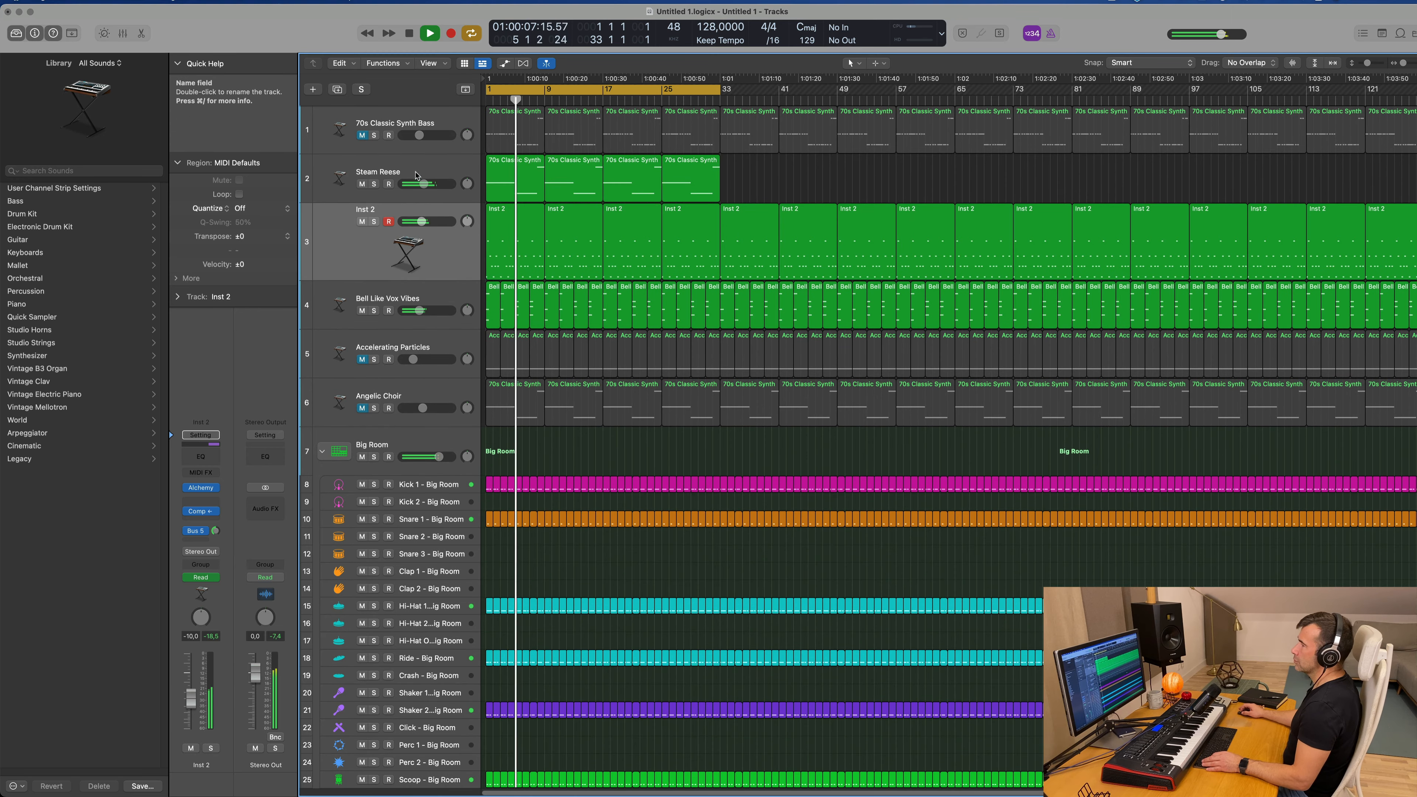
{"action": "left_click_drag", "start_coordinate": [451, 293], "coordinate": [451, 323]}
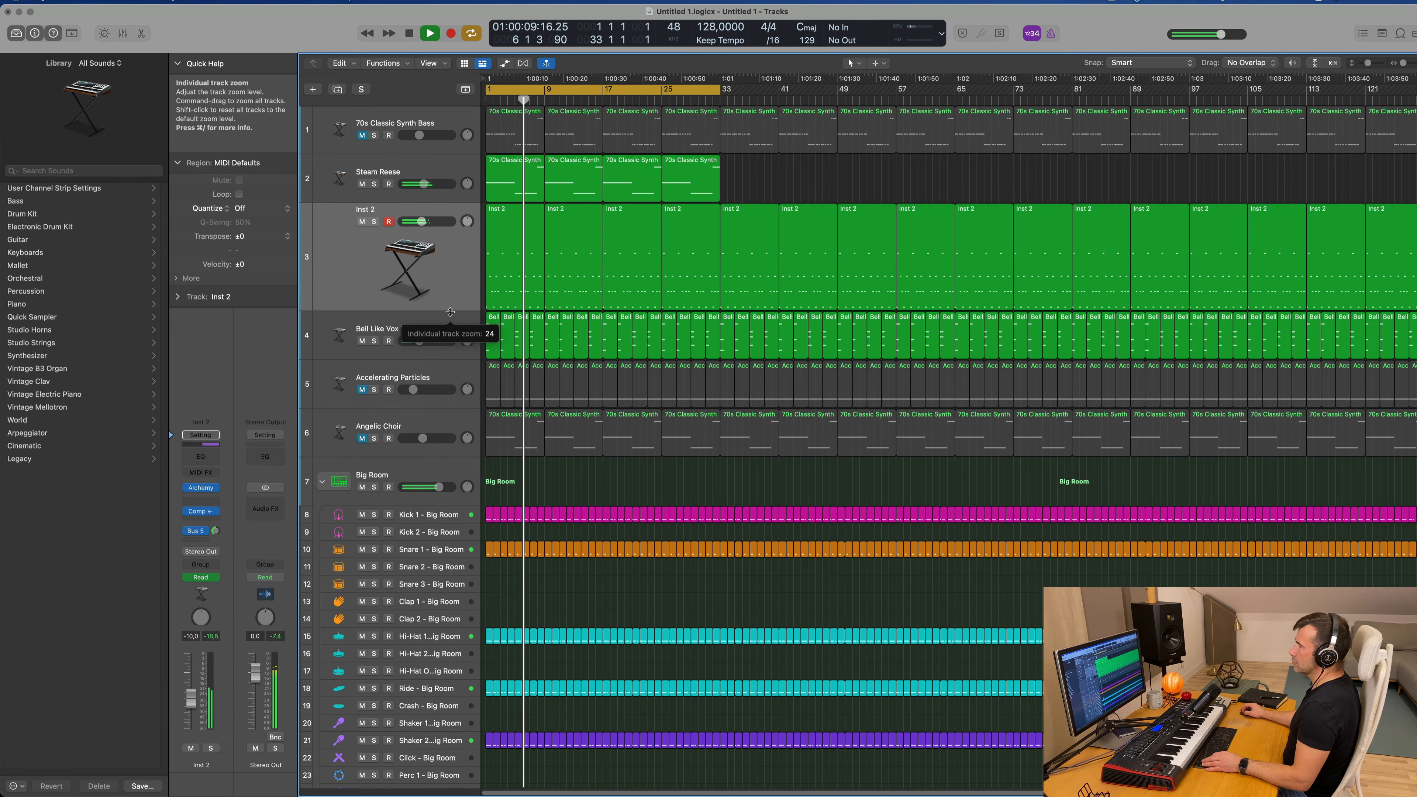
{"action": "key", "text": "a"}
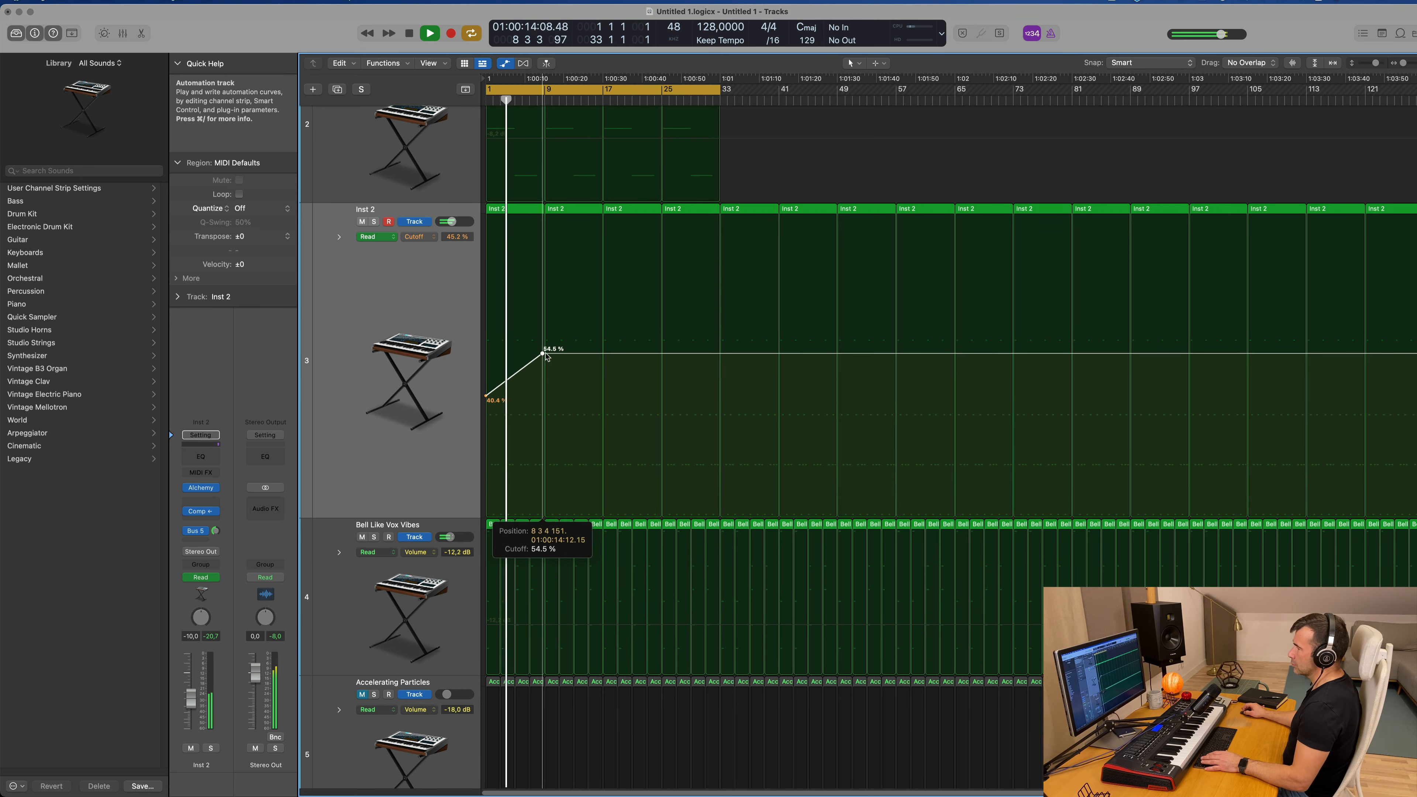
Step: Add three more Inst 2 cutoff ramps up to 54.5%, starting from about 37% at bar 9, 33% at bar 17 and 27.7% at bar 25
{"action": "left_click_drag", "start_coordinate": [547, 356], "coordinate": [549, 354]}
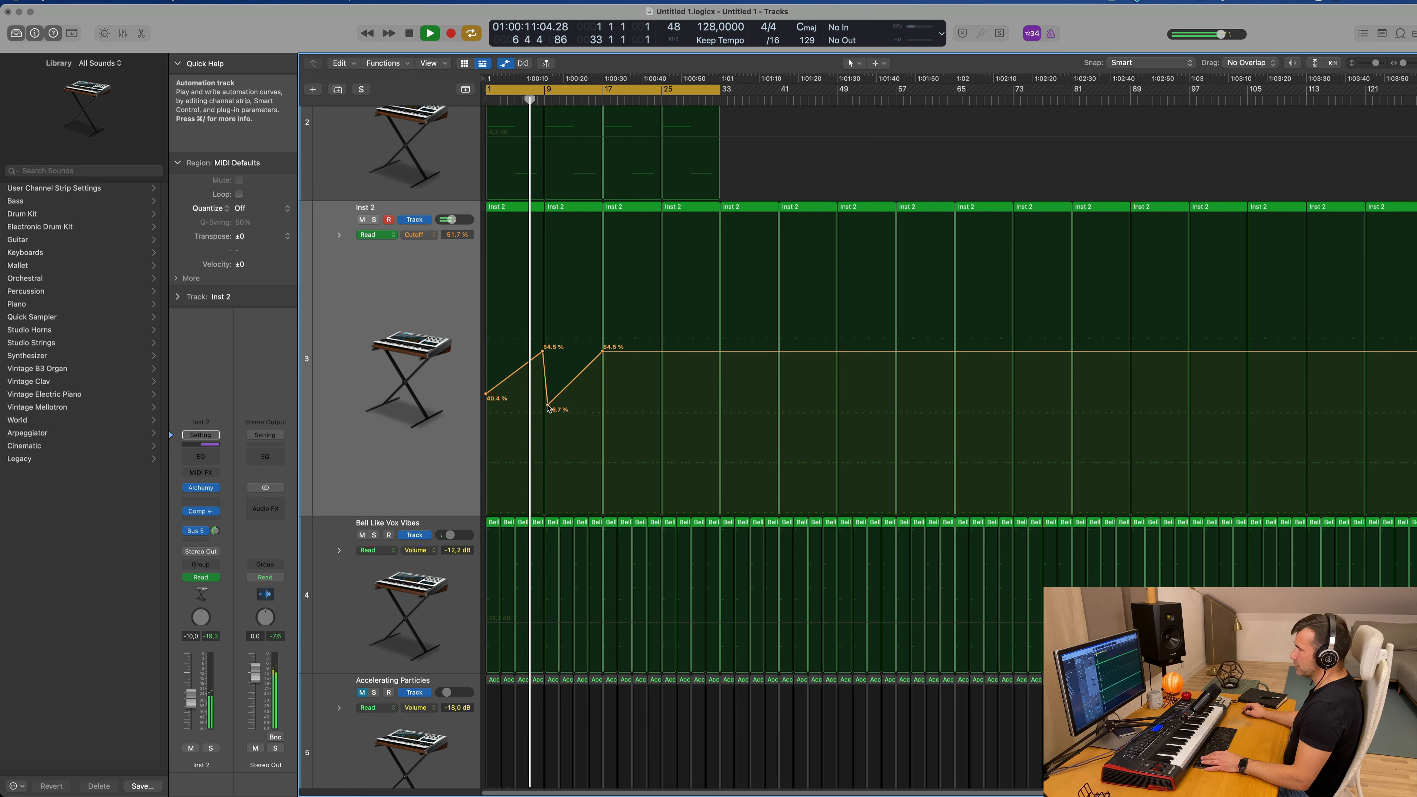
{"action": "left_click_drag", "start_coordinate": [548, 407], "coordinate": [543, 406]}
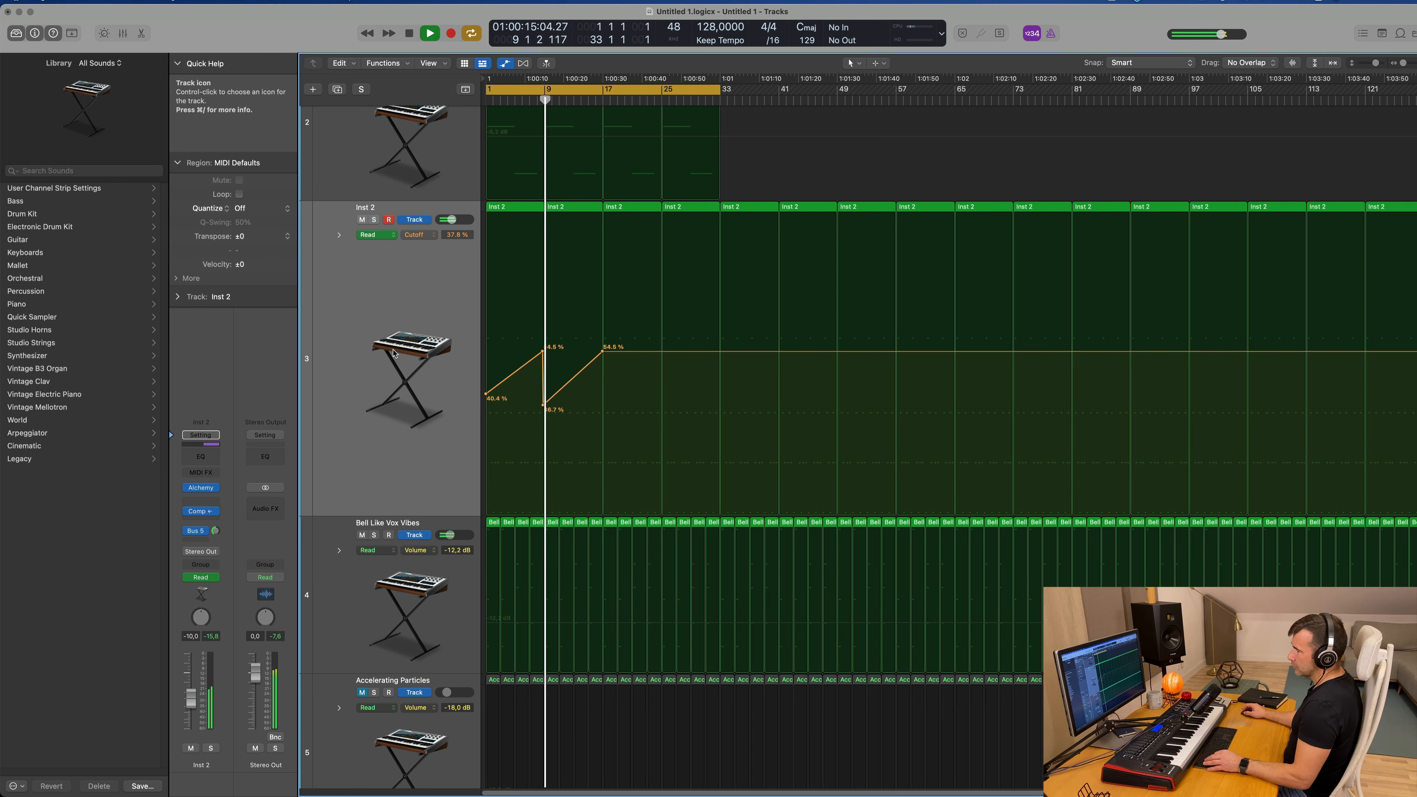
{"action": "left_click", "coordinate": [609, 352]}
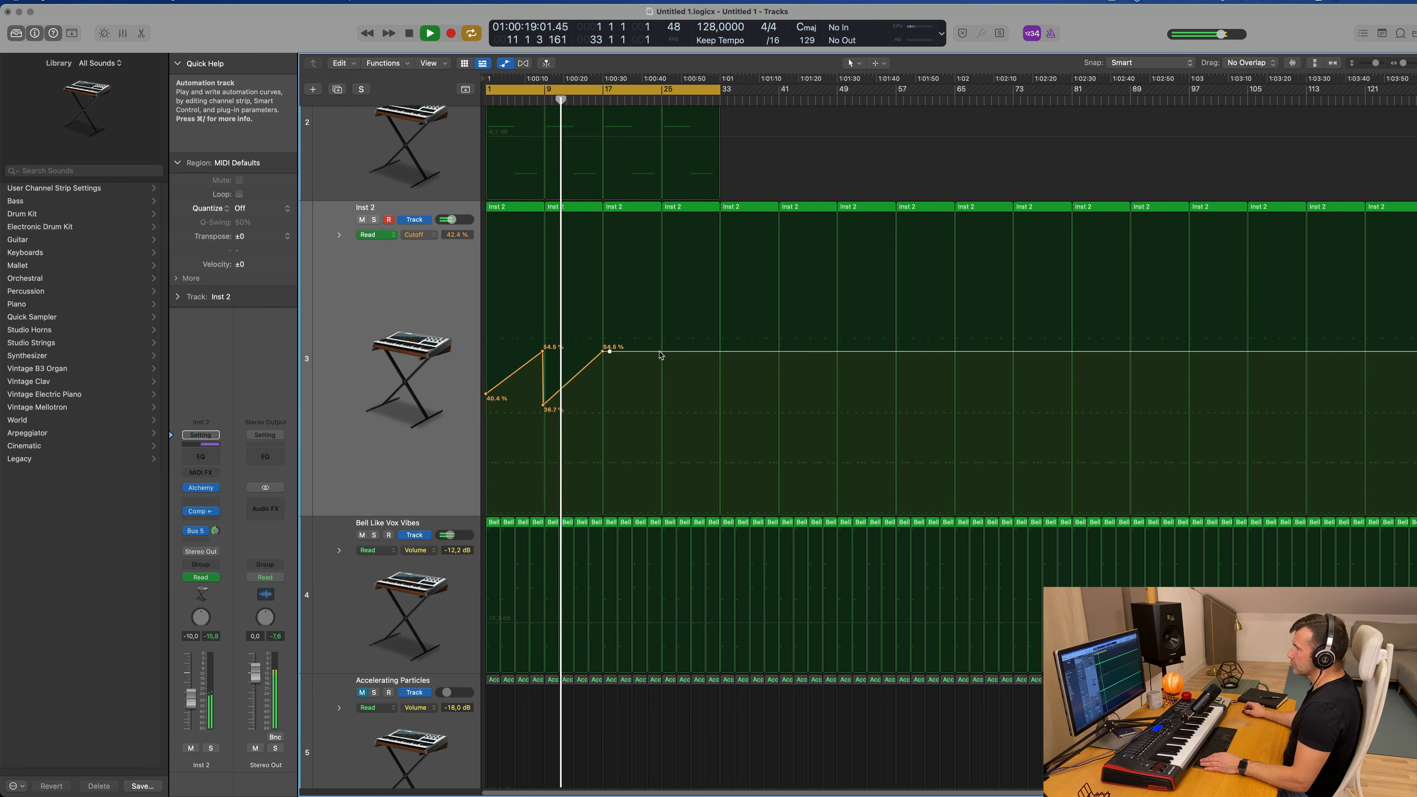
{"action": "left_click_drag", "start_coordinate": [610, 352], "coordinate": [603, 420]}
{"action": "left_click", "coordinate": [720, 351]}
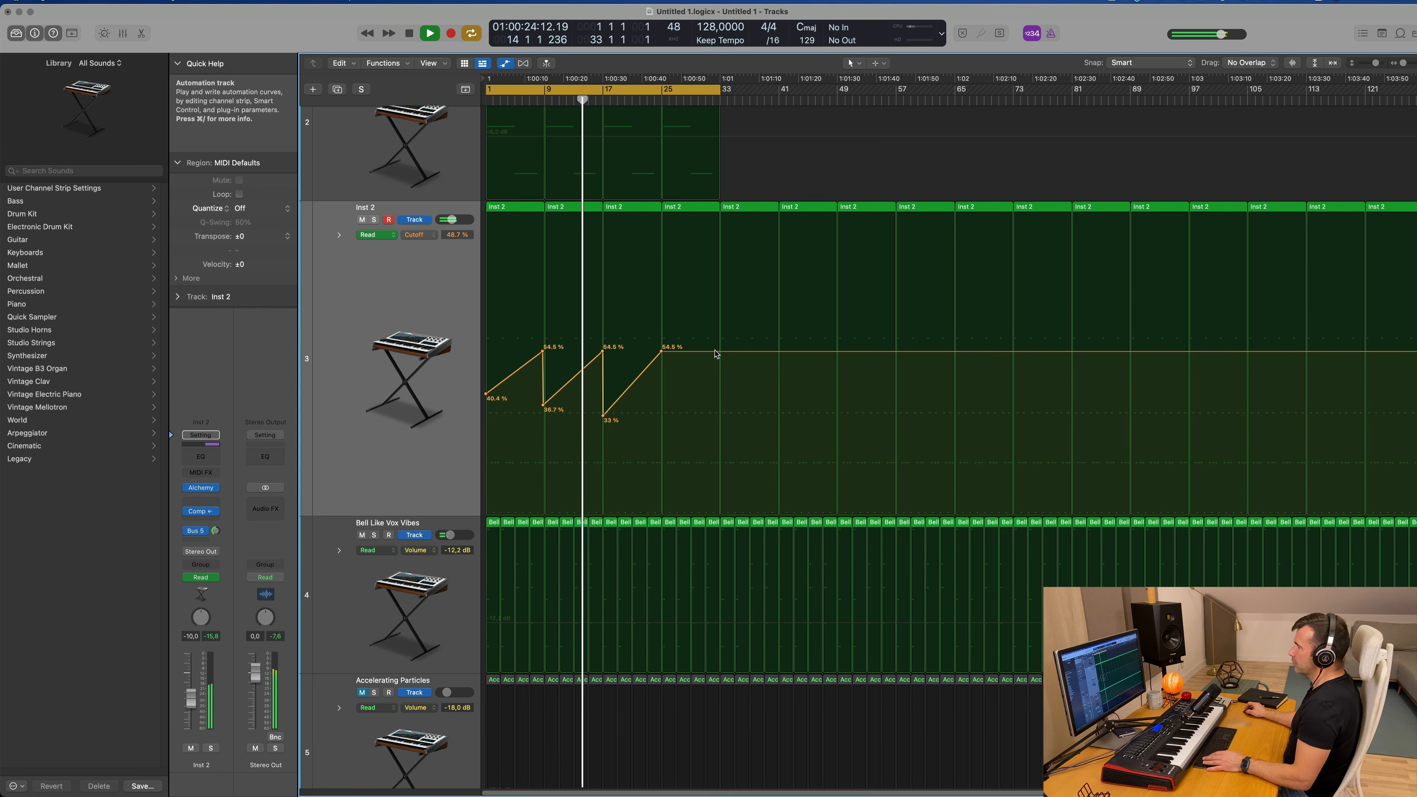
{"action": "left_click", "coordinate": [669, 351]}
{"action": "left_click_drag", "start_coordinate": [668, 351], "coordinate": [661, 431]}
Step: Select the Steam Reese track and restart playback from the beginning
{"action": "scroll", "coordinate": [664, 292], "scroll_direction": "up", "scroll_amount": 5}
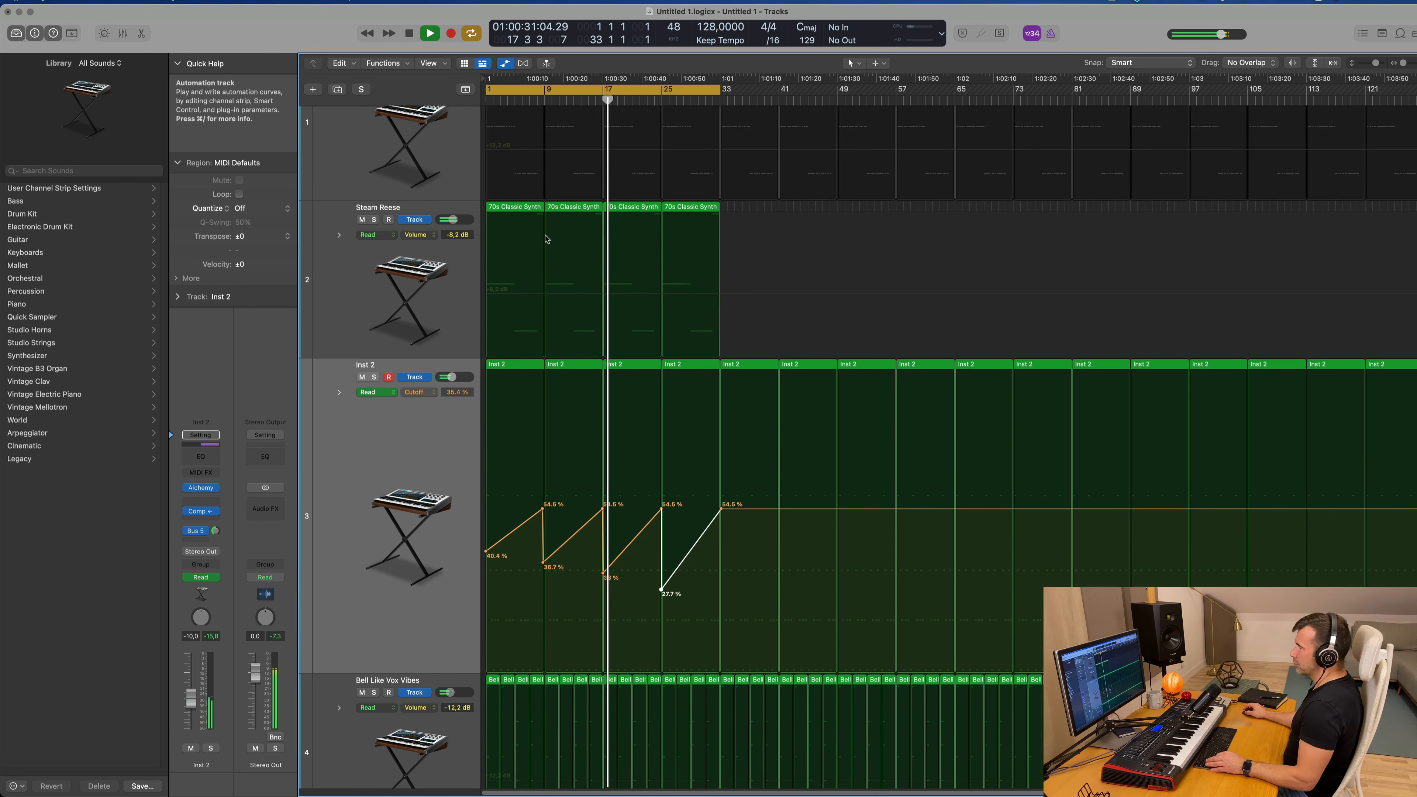
{"action": "left_click", "coordinate": [349, 263]}
{"action": "key", "text": "Return"}
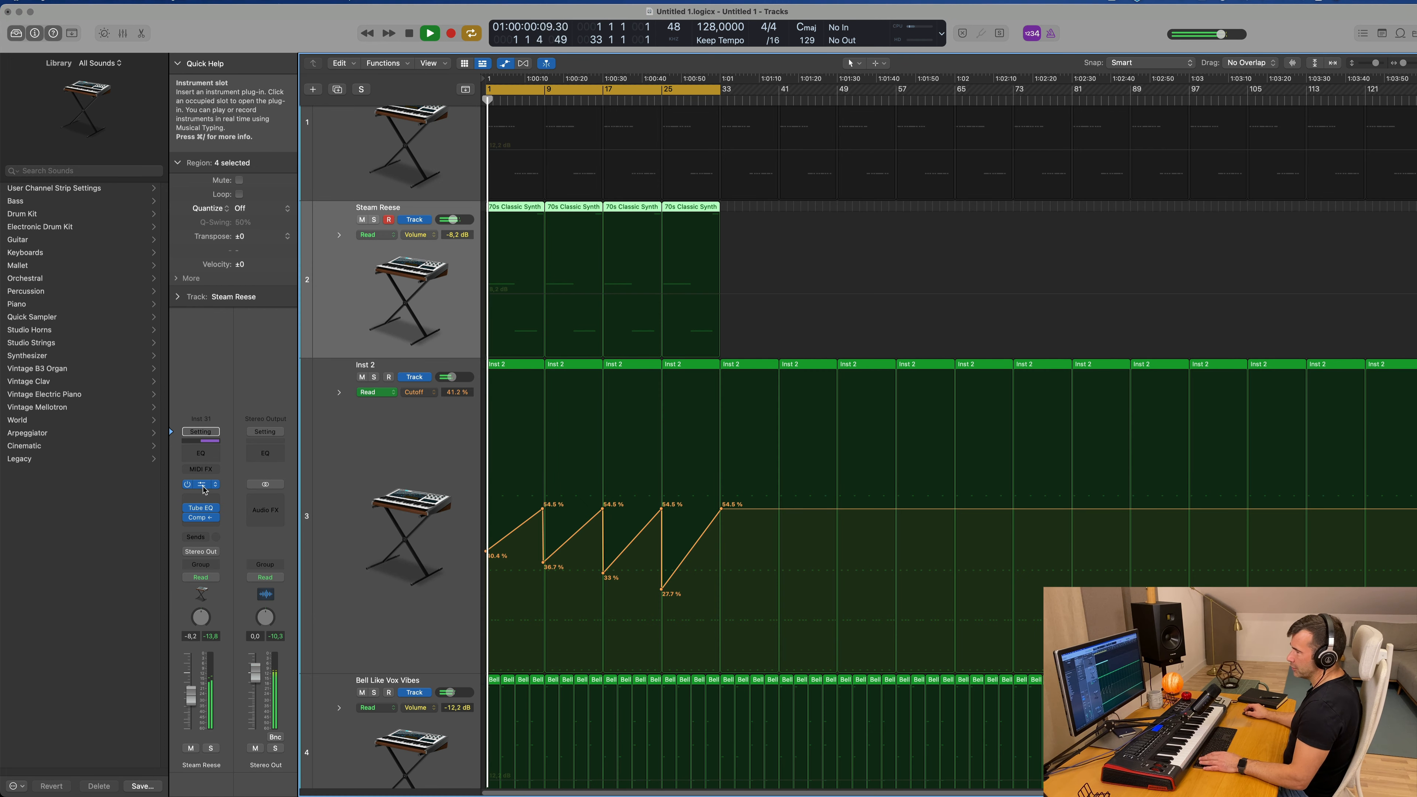
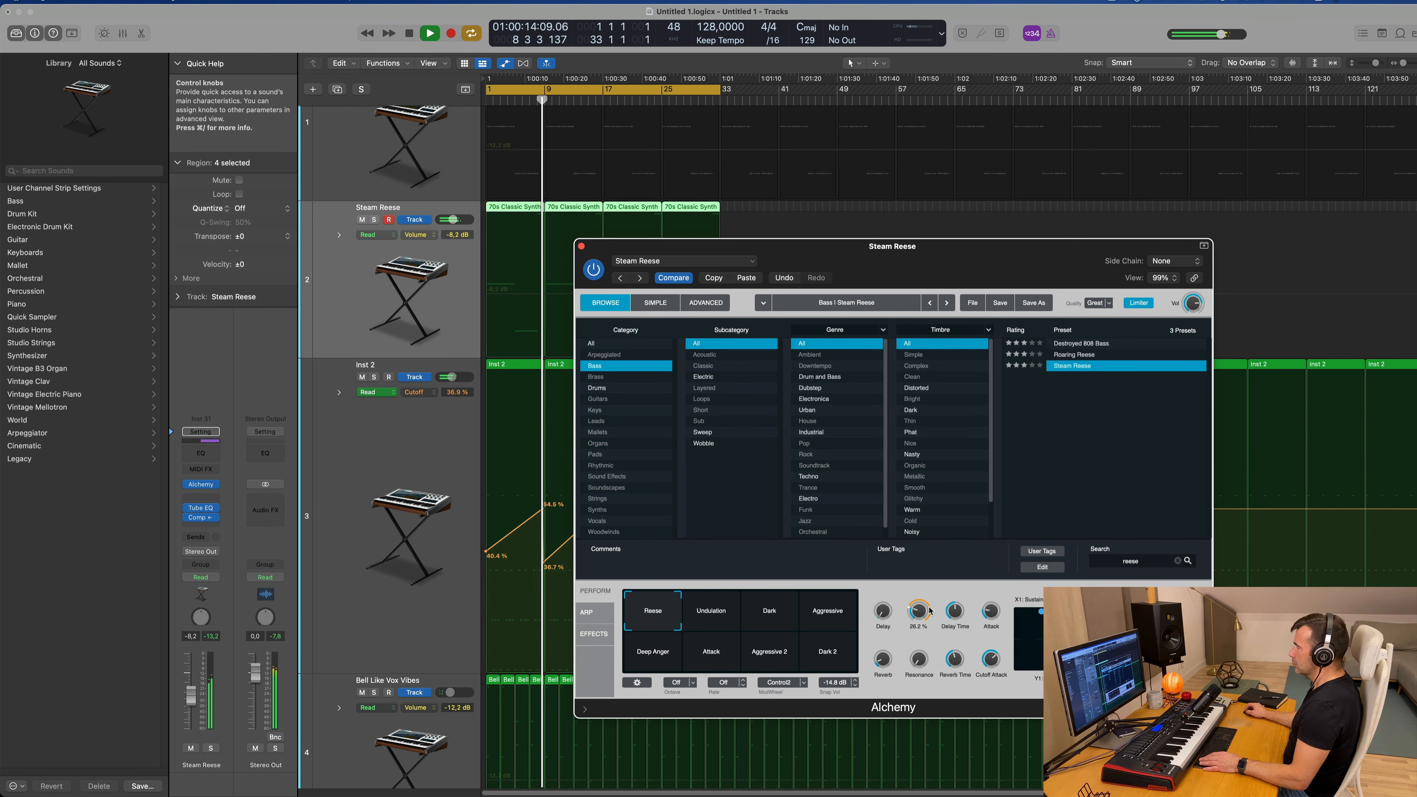
Step: Audition the Steam Reese track in solo, restore the full mix, and close its Alchemy window
{"action": "left_click_drag", "start_coordinate": [931, 258], "coordinate": [966, 200]}
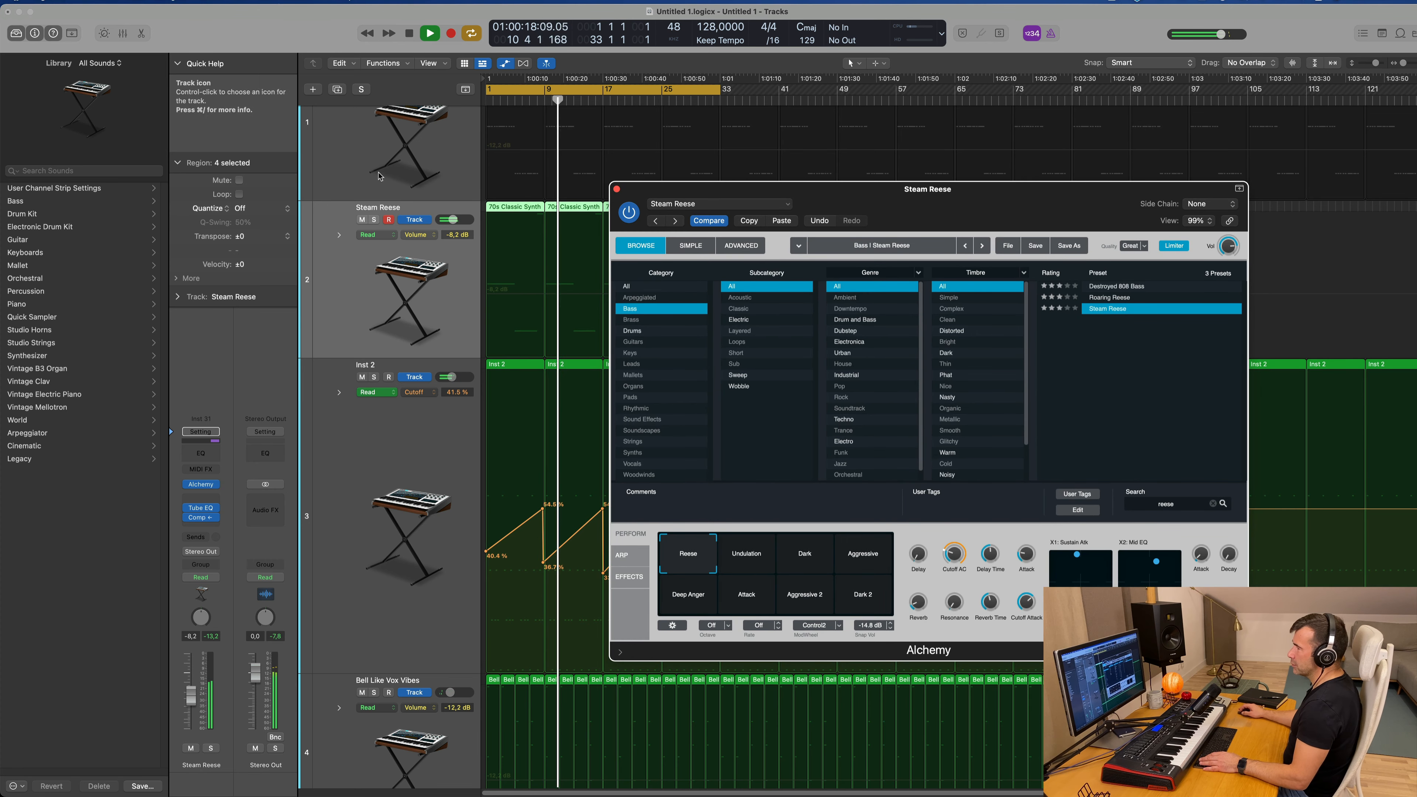
{"action": "left_click", "coordinate": [374, 220]}
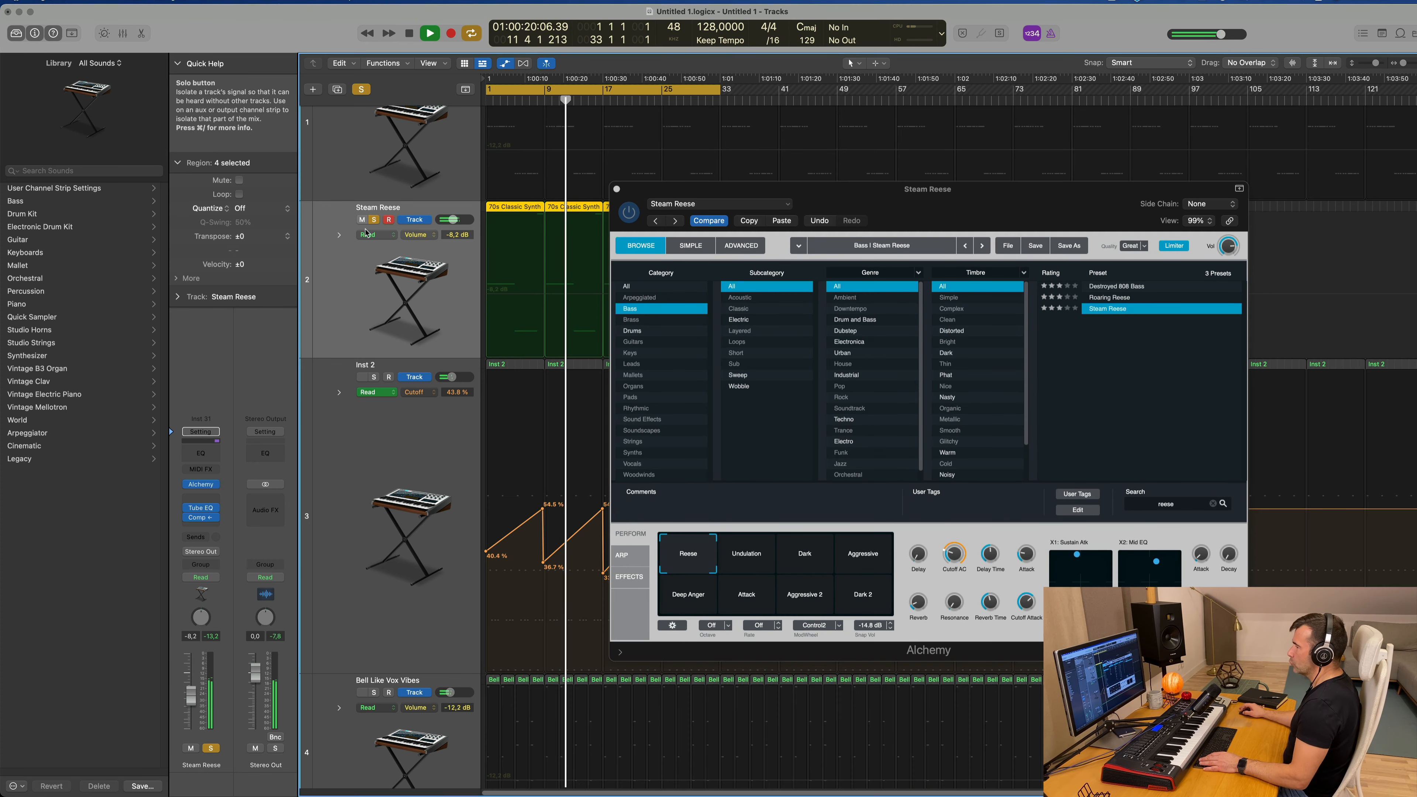
{"action": "left_click", "coordinate": [373, 219]}
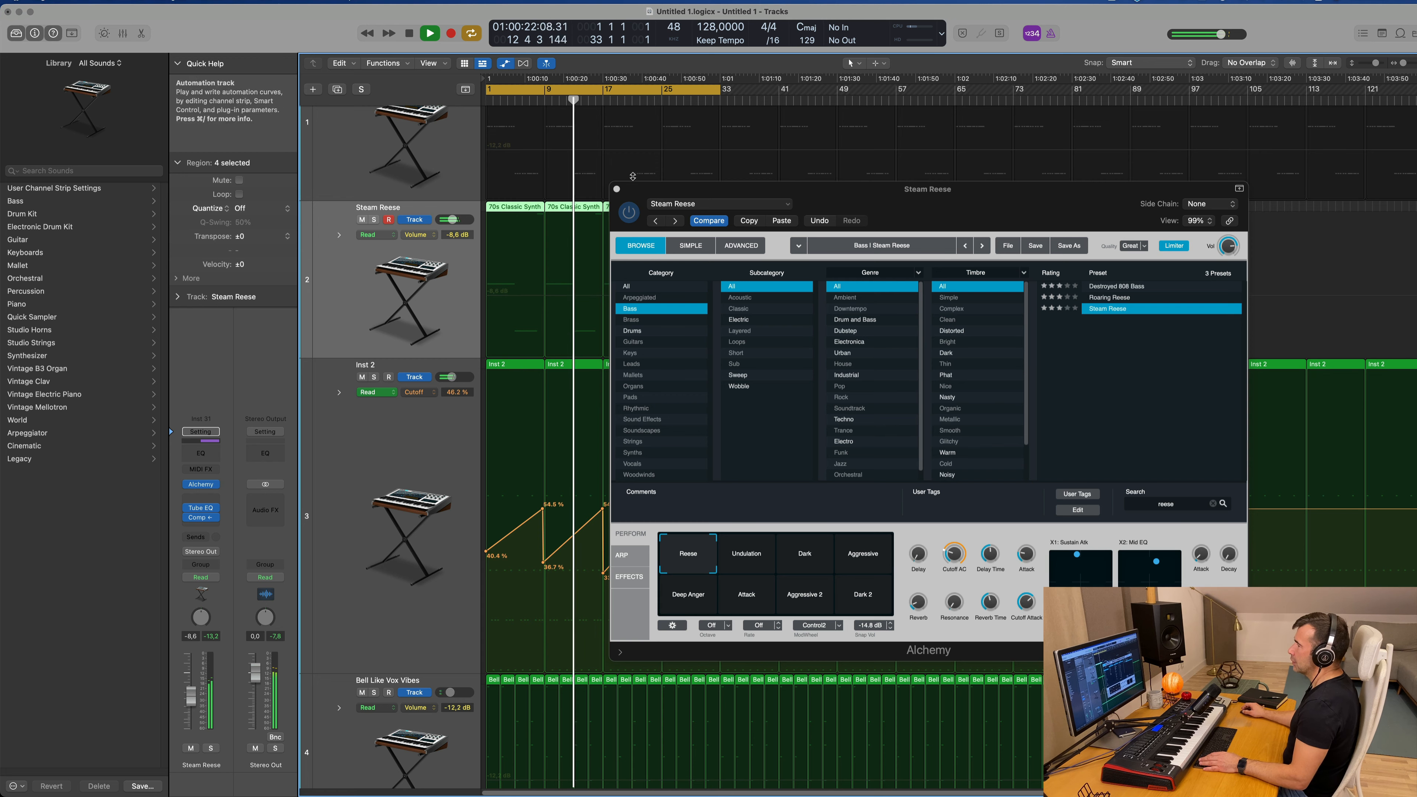
{"action": "left_click", "coordinate": [617, 189]}
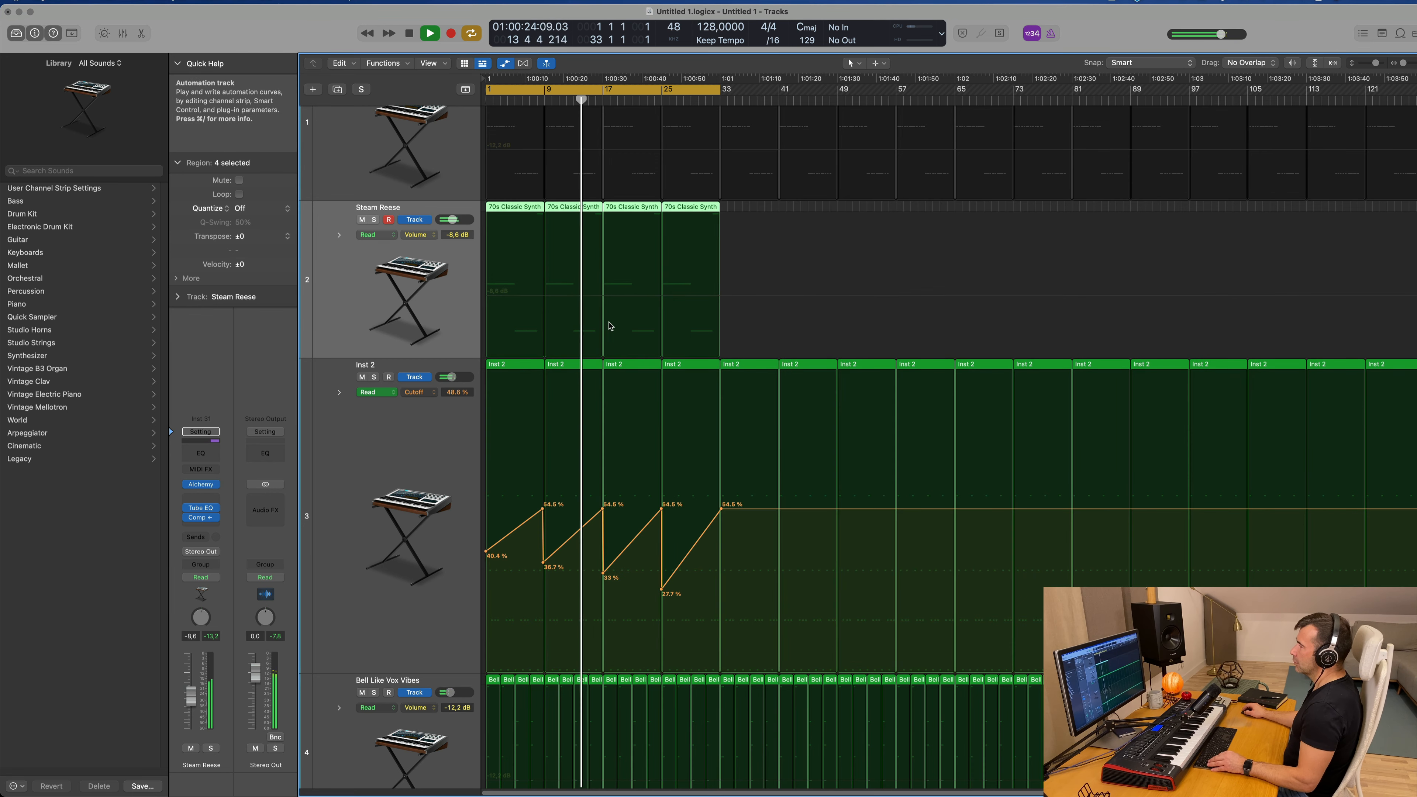
Step: Unmute the Accelerating Particles and Angelic Choir tracks and restart playback from the beginning
{"action": "scroll", "coordinate": [610, 326], "scroll_direction": "up", "scroll_amount": 3}
{"action": "scroll", "coordinate": [617, 320], "scroll_direction": "down", "scroll_amount": 8}
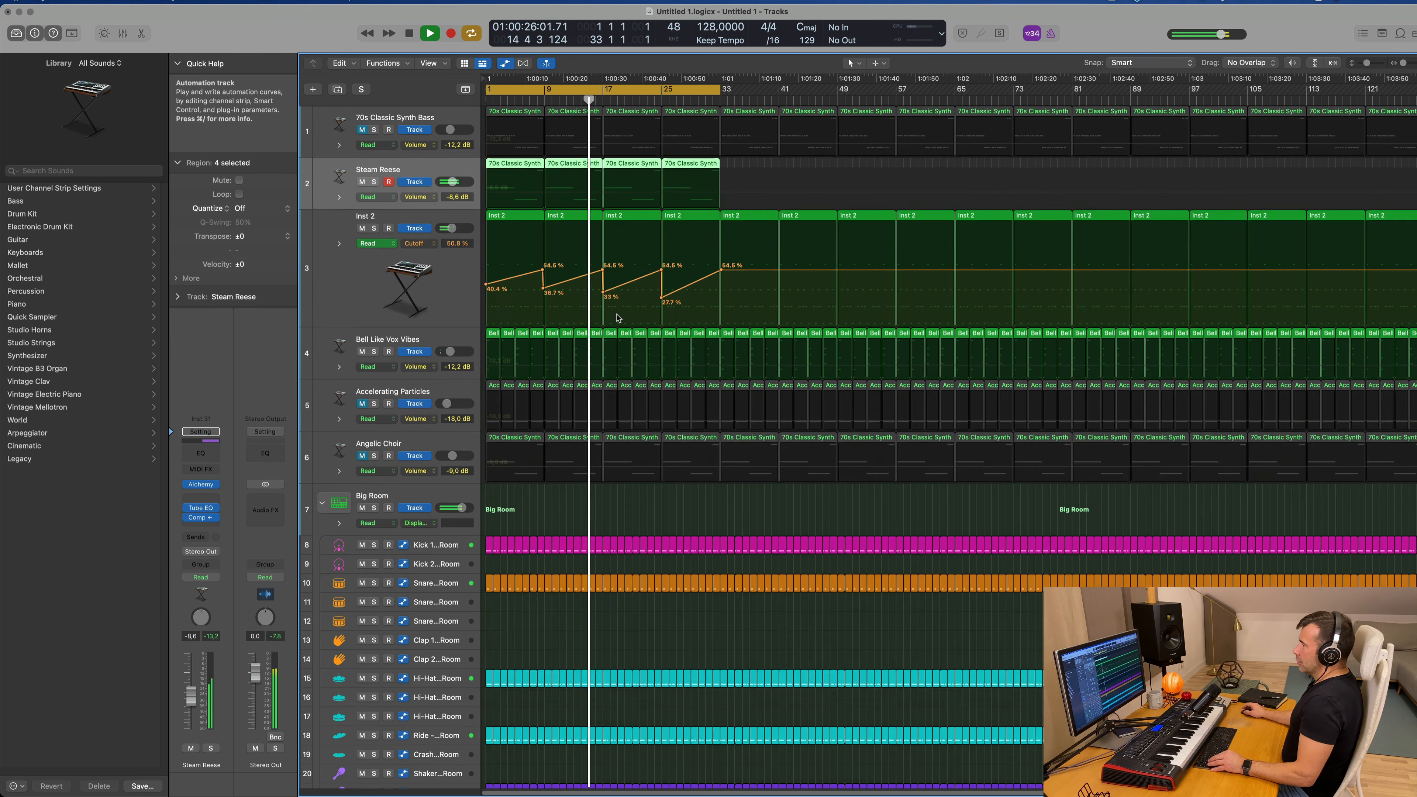
{"action": "scroll", "coordinate": [617, 318], "scroll_direction": "down", "scroll_amount": 3}
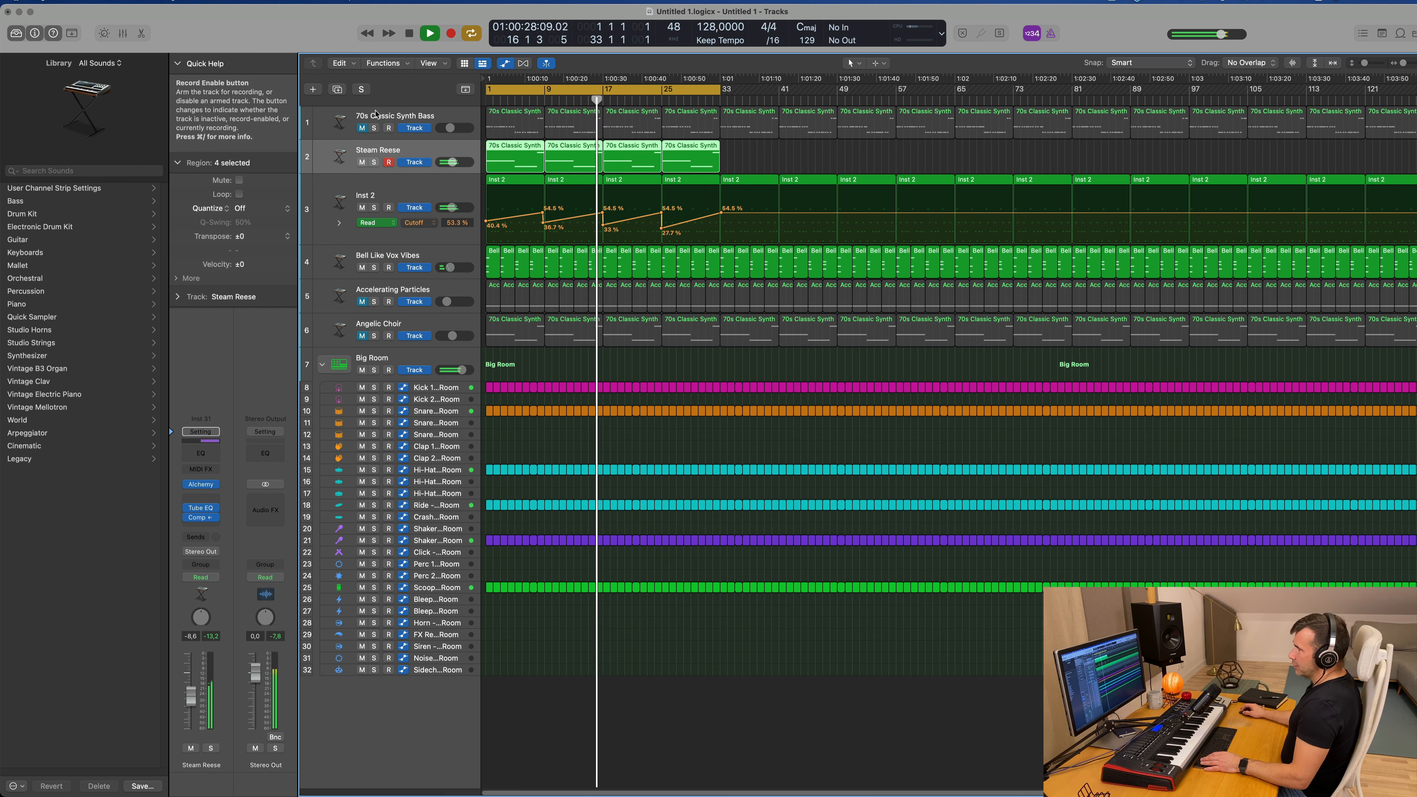
{"action": "left_click", "coordinate": [362, 302]}
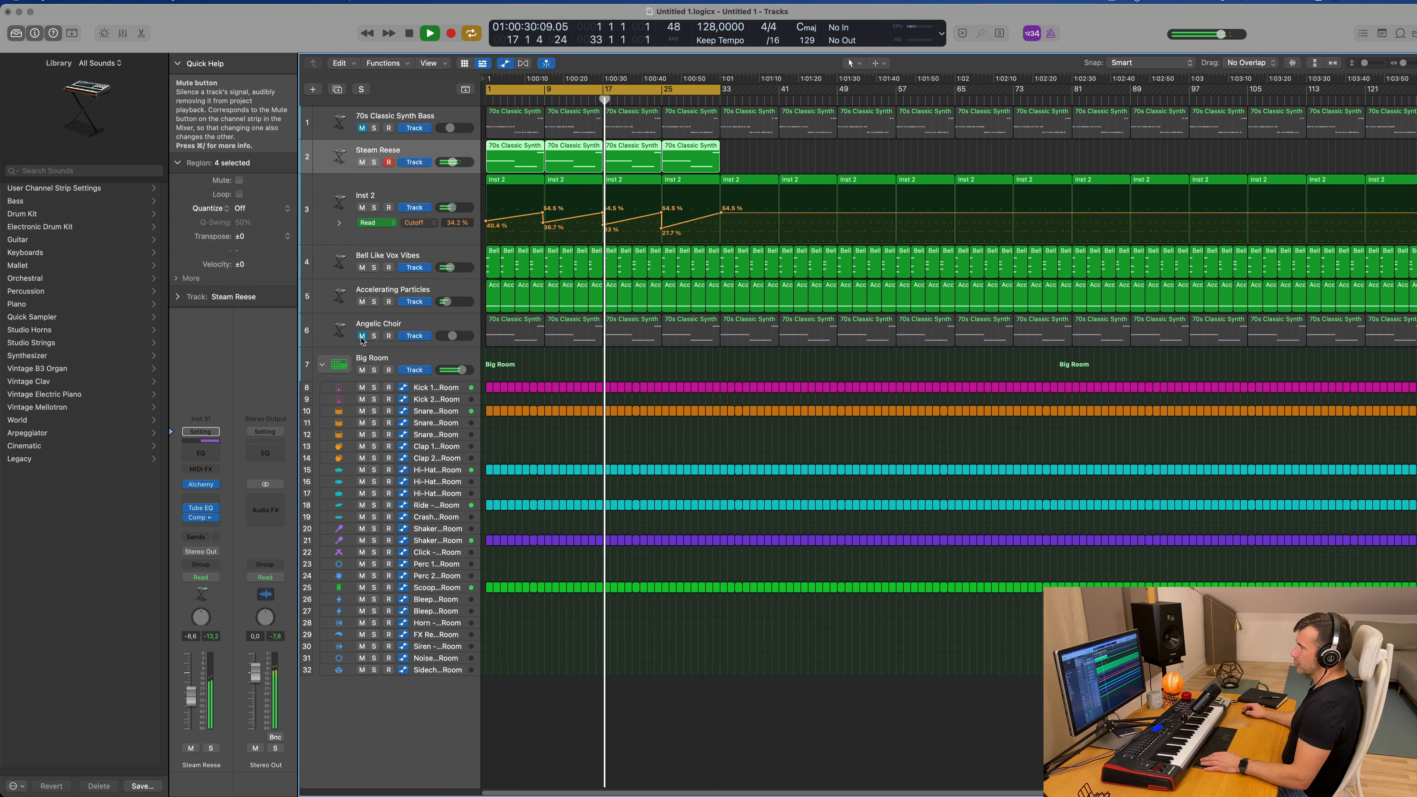
{"action": "left_click", "coordinate": [362, 336]}
{"action": "key", "text": "Return"}
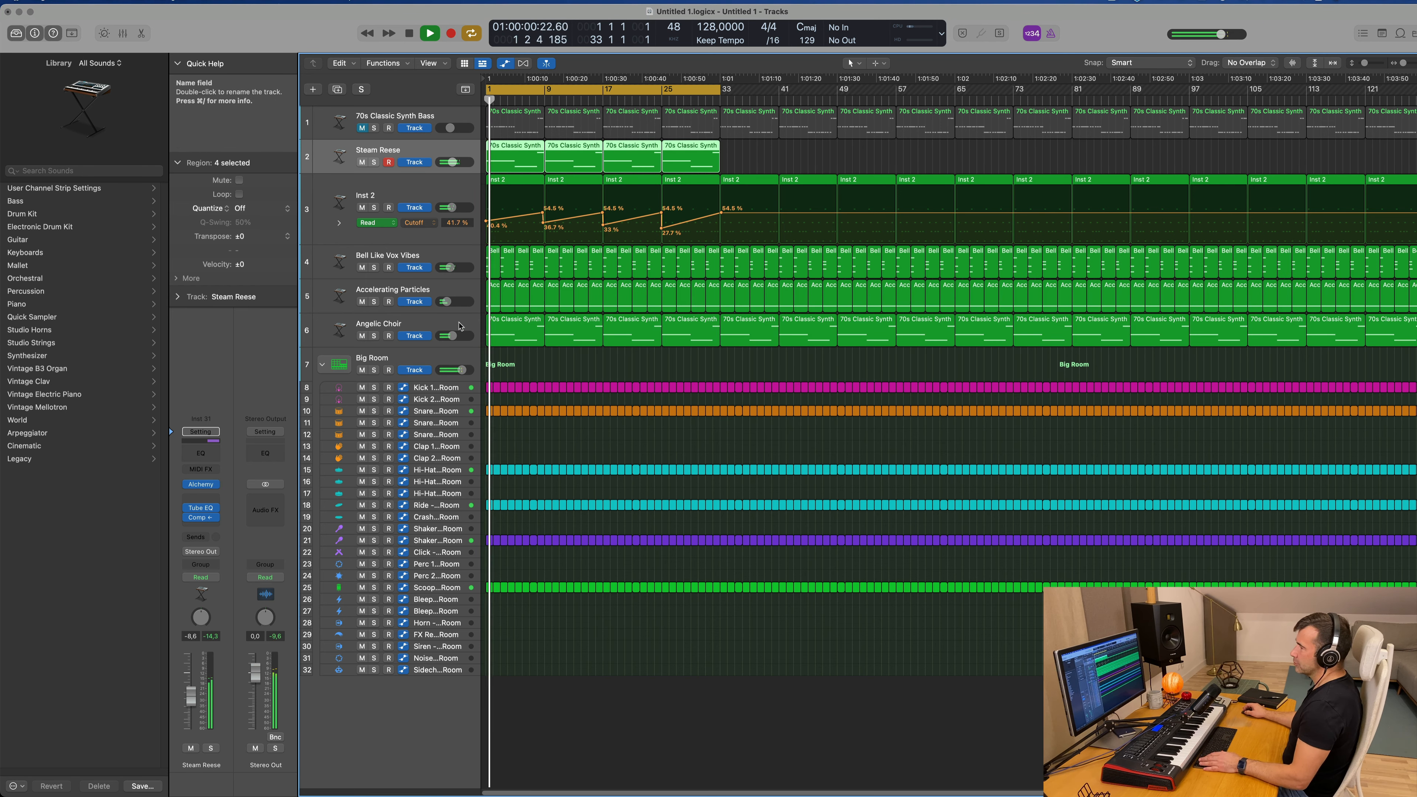
Step: Audition Accelerating Particles and Bell Like Vox Vibes in solo, one after the other, within the playing mix
{"action": "left_click", "coordinate": [335, 319]}
{"action": "left_click", "coordinate": [455, 287]}
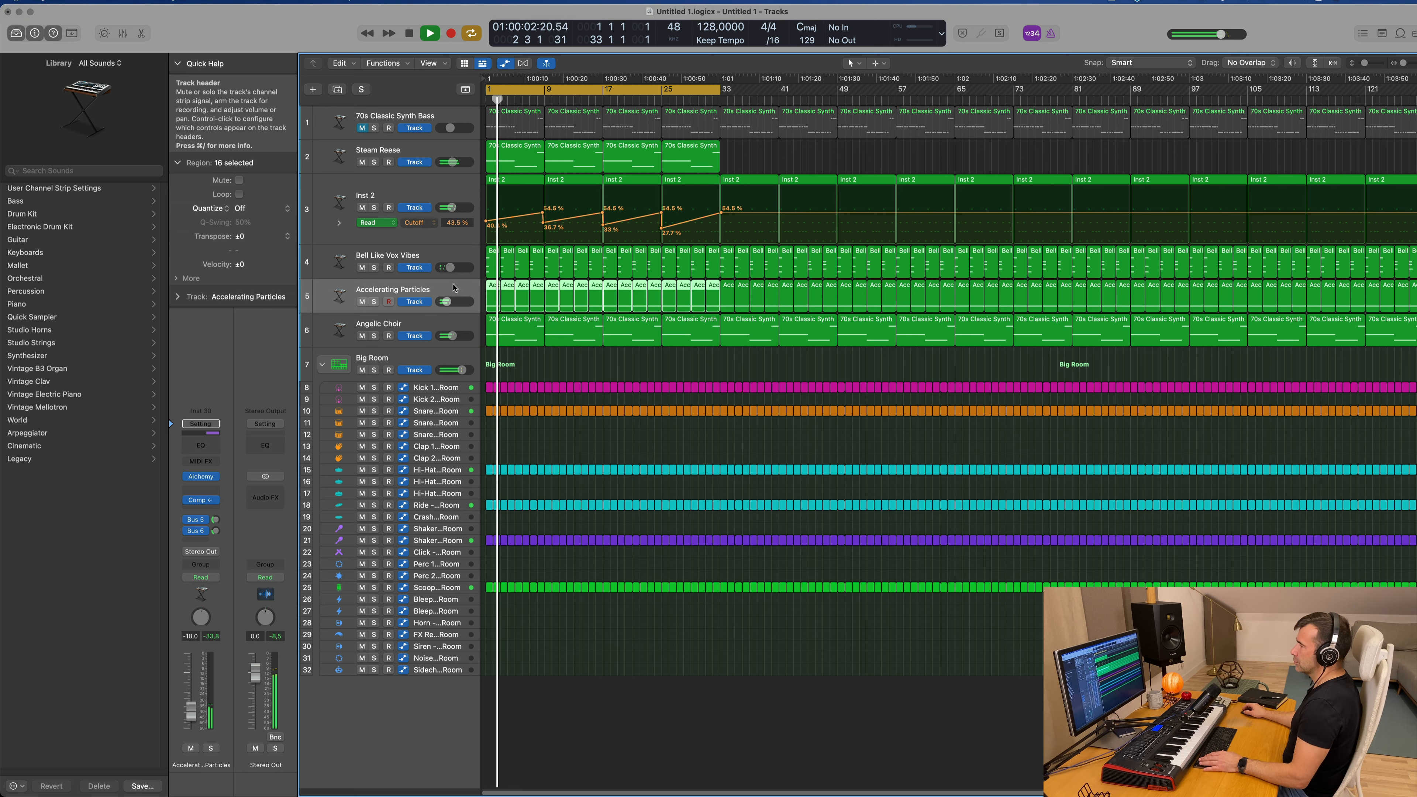
{"action": "left_click", "coordinate": [374, 302]}
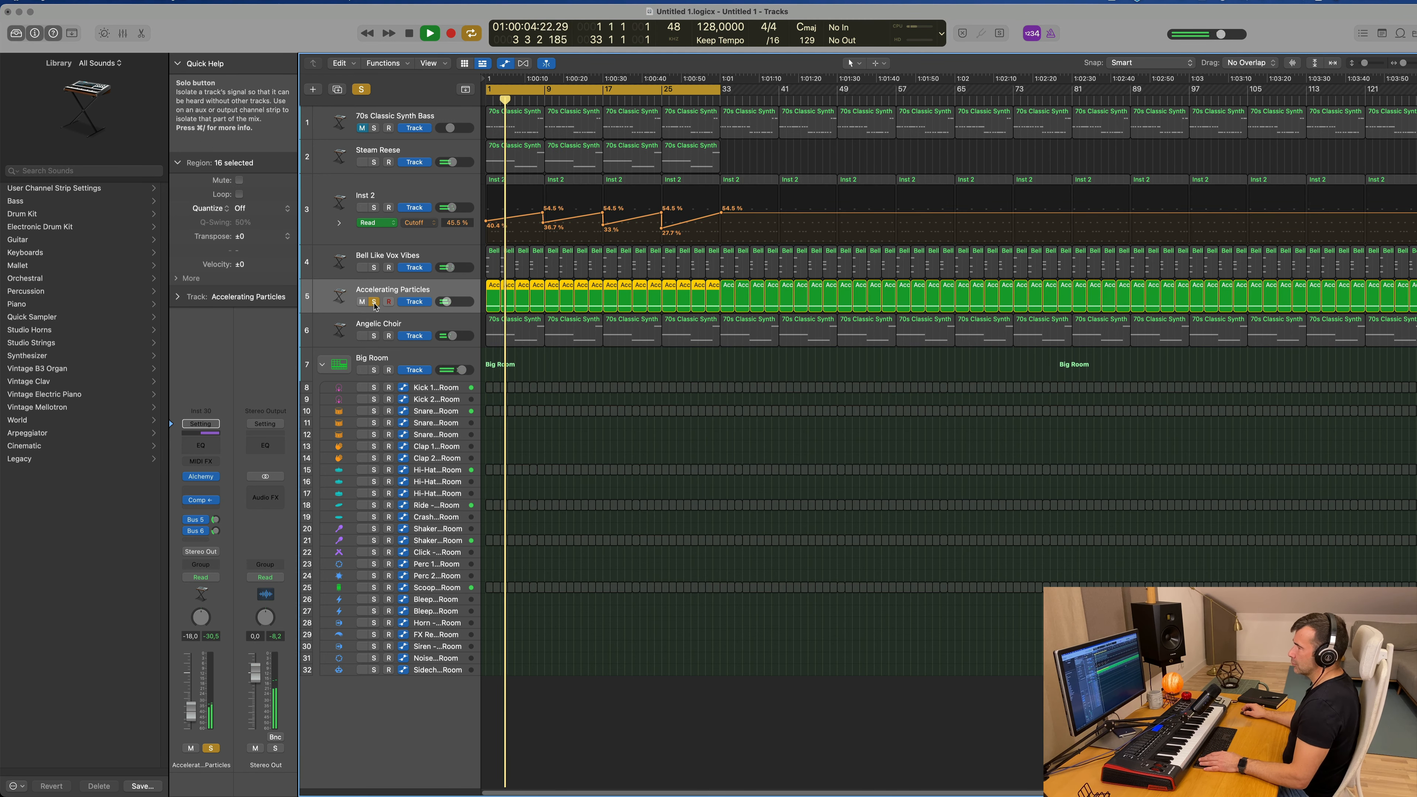
{"action": "left_click", "coordinate": [375, 302]}
{"action": "left_click", "coordinate": [438, 257]}
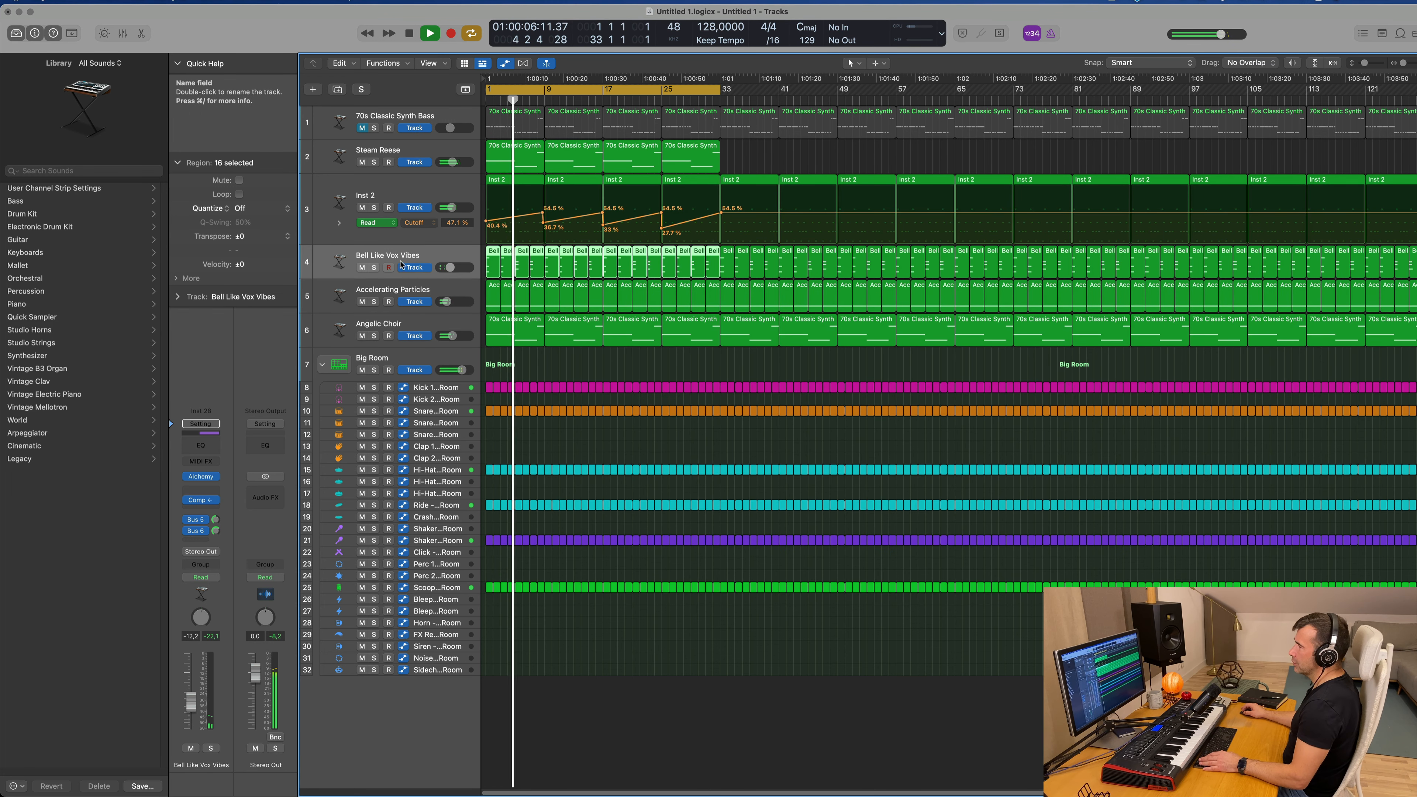
{"action": "left_click", "coordinate": [374, 268]}
{"action": "left_click", "coordinate": [374, 268]}
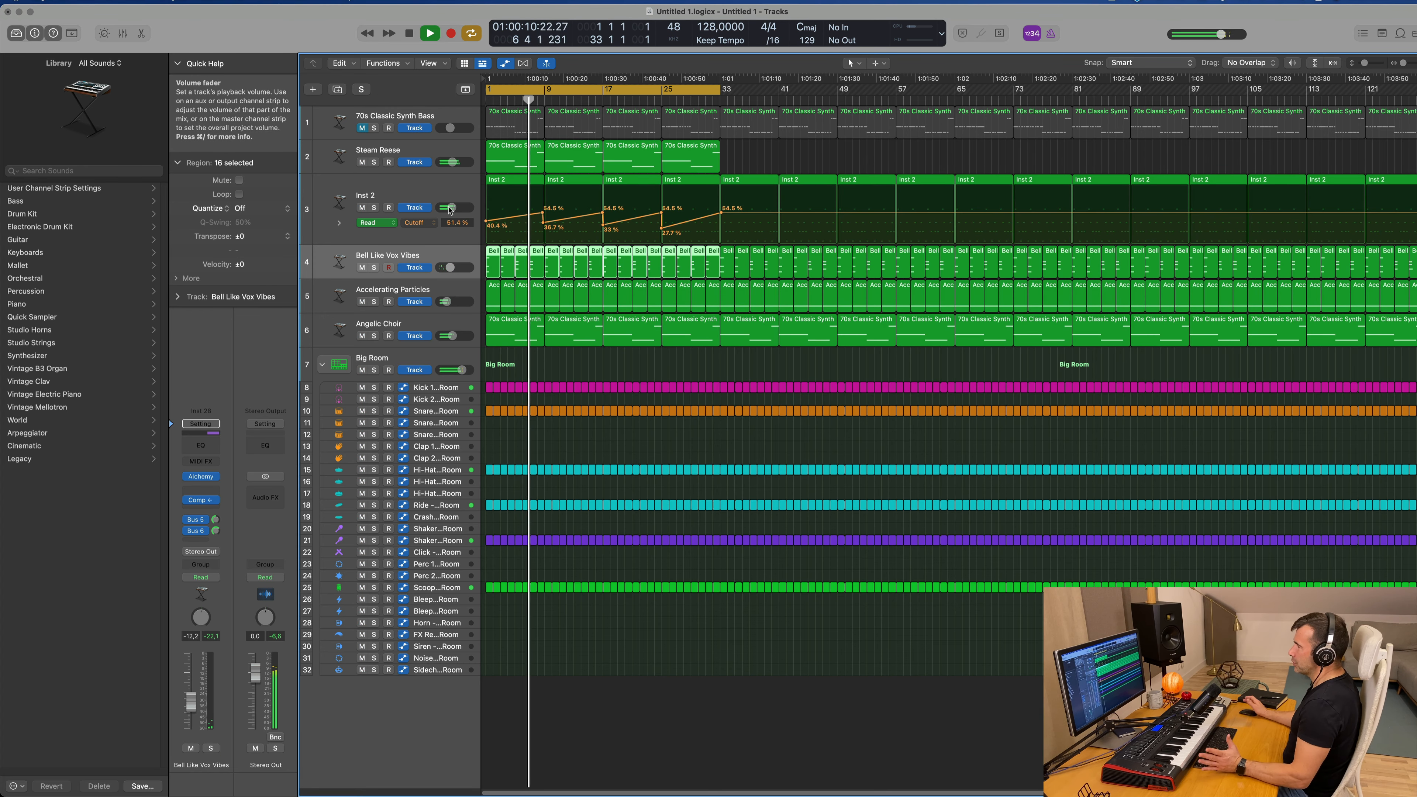
{"action": "left_click", "coordinate": [370, 197]}
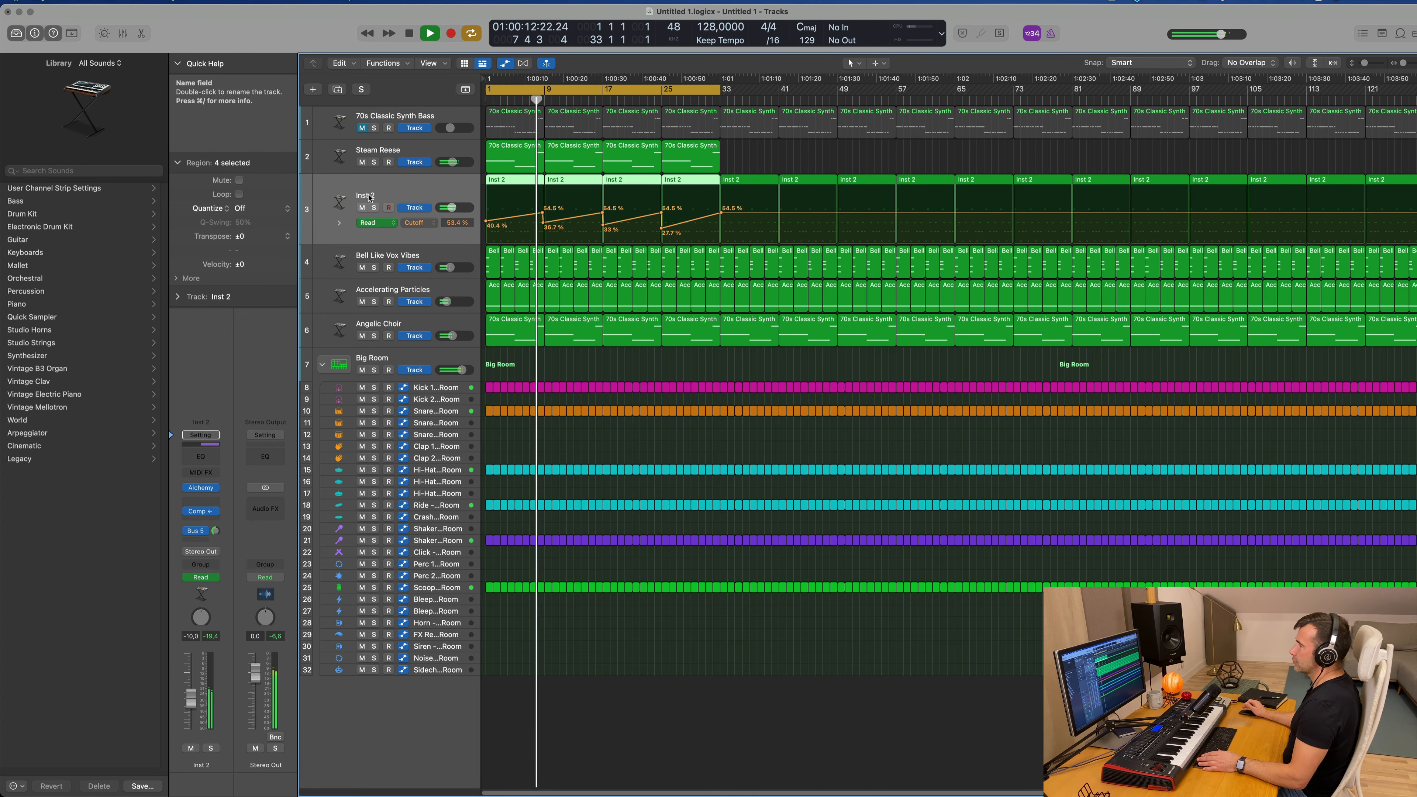
Step: Duplicate the Bell Like Vox Vibes track, copy its first region onto the new track, and extend that copy to bar 9
{"action": "left_click", "coordinate": [443, 258]}
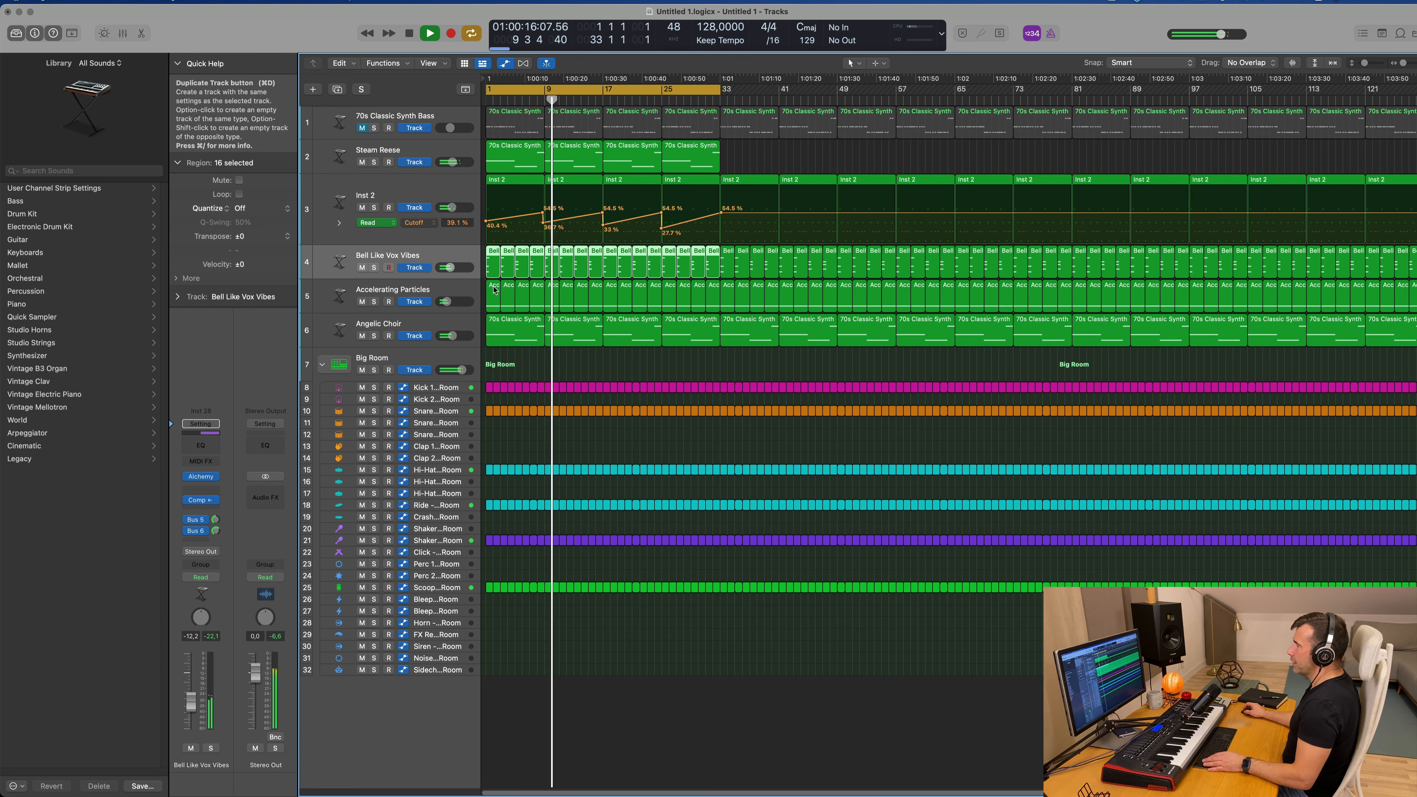
{"action": "left_click", "coordinate": [337, 90]}
{"action": "mouse_move", "coordinate": [493, 264]}
{"action": "left_mouse_down"}
{"action": "mouse_move", "coordinate": [491, 300]}
{"action": "mouse_move", "coordinate": [491, 264]}
{"action": "left_mouse_up"}
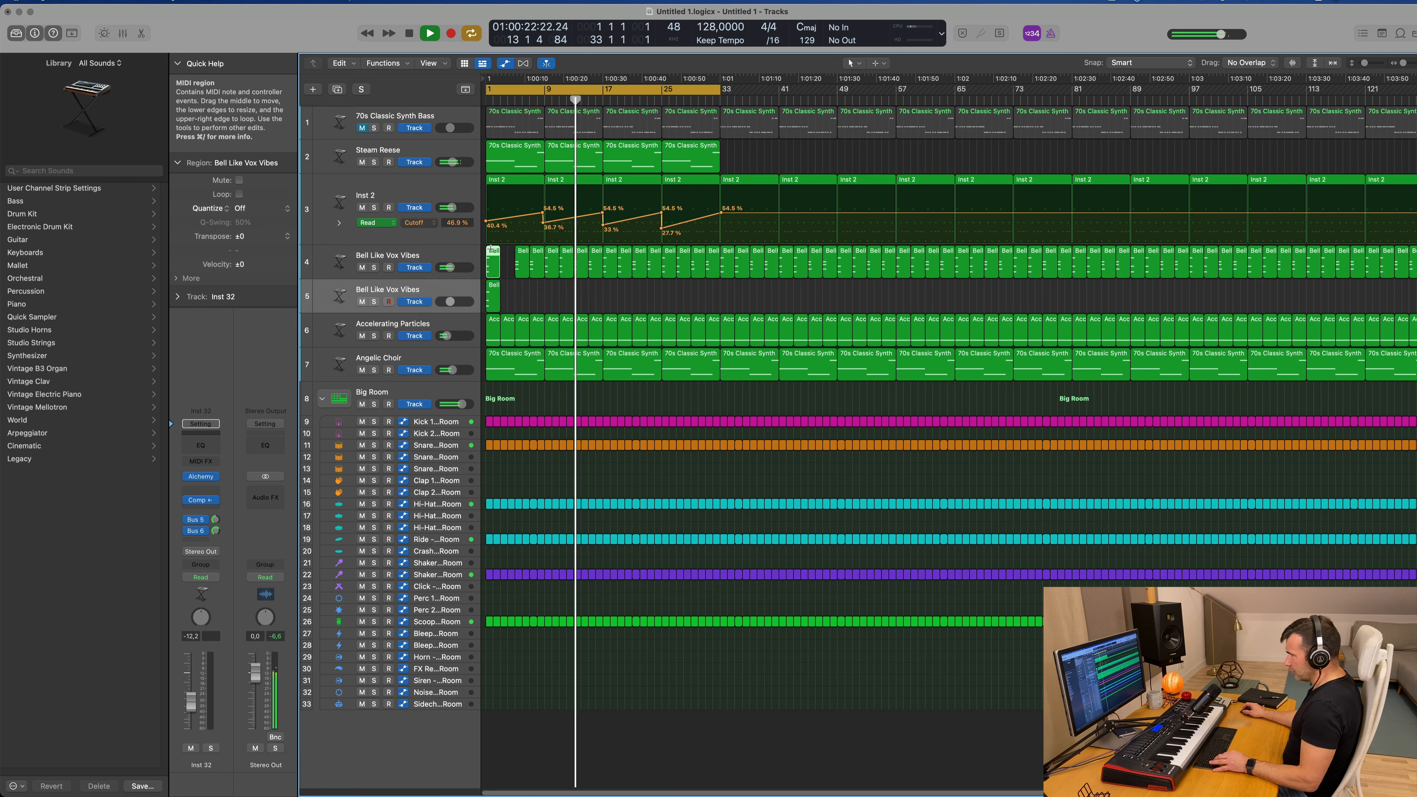
{"action": "left_click_drag", "start_coordinate": [495, 258], "coordinate": [543, 306]}
{"action": "left_click", "coordinate": [493, 293]}
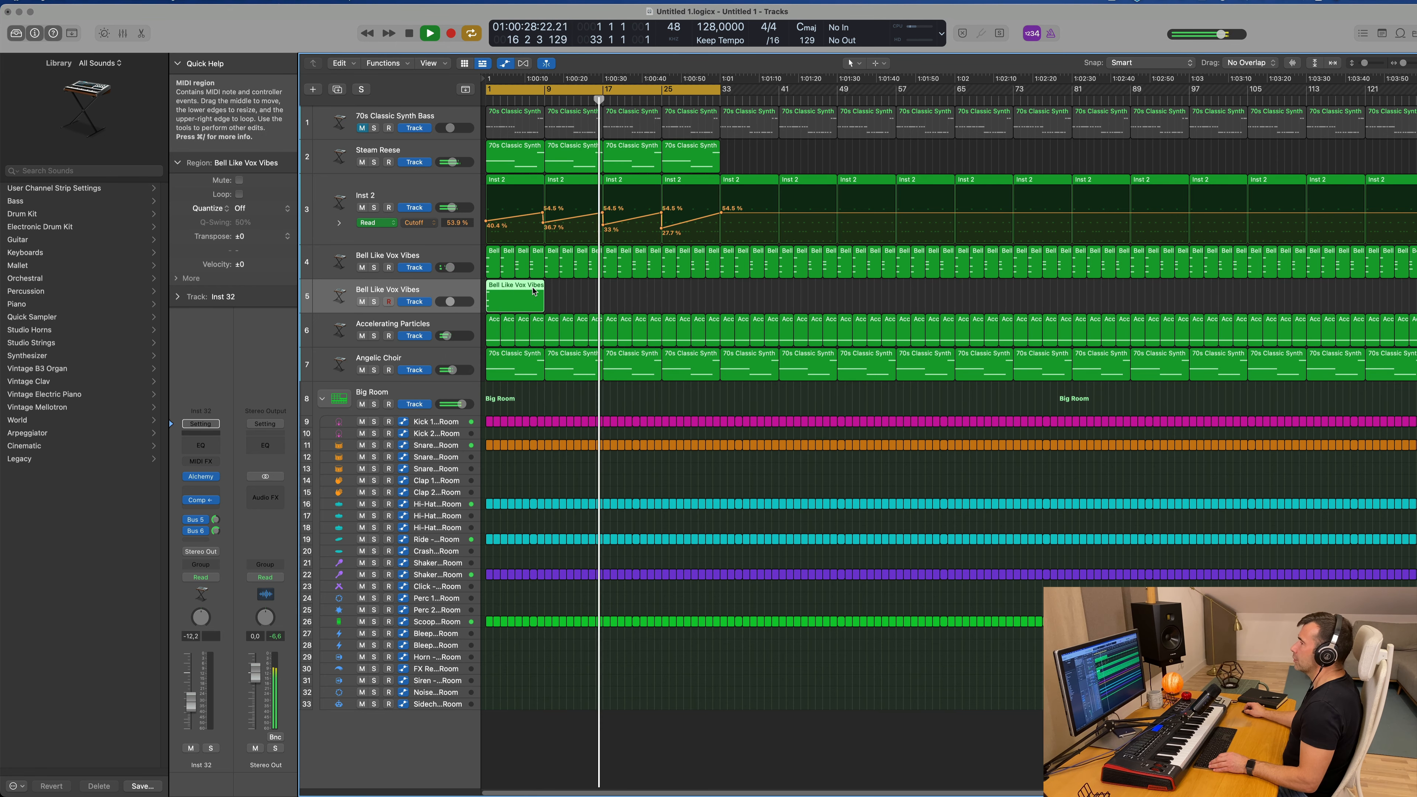
Step: Lengthen the three chord notes in the copied Bell Like Vox Vibes region to bar 9 and restart playback
{"action": "double_click", "coordinate": [534, 291]}
{"action": "left_click_drag", "start_coordinate": [571, 449], "coordinate": [504, 538]}
{"action": "left_click_drag", "start_coordinate": [512, 442], "coordinate": [850, 505]}
{"action": "key", "text": "Return"}
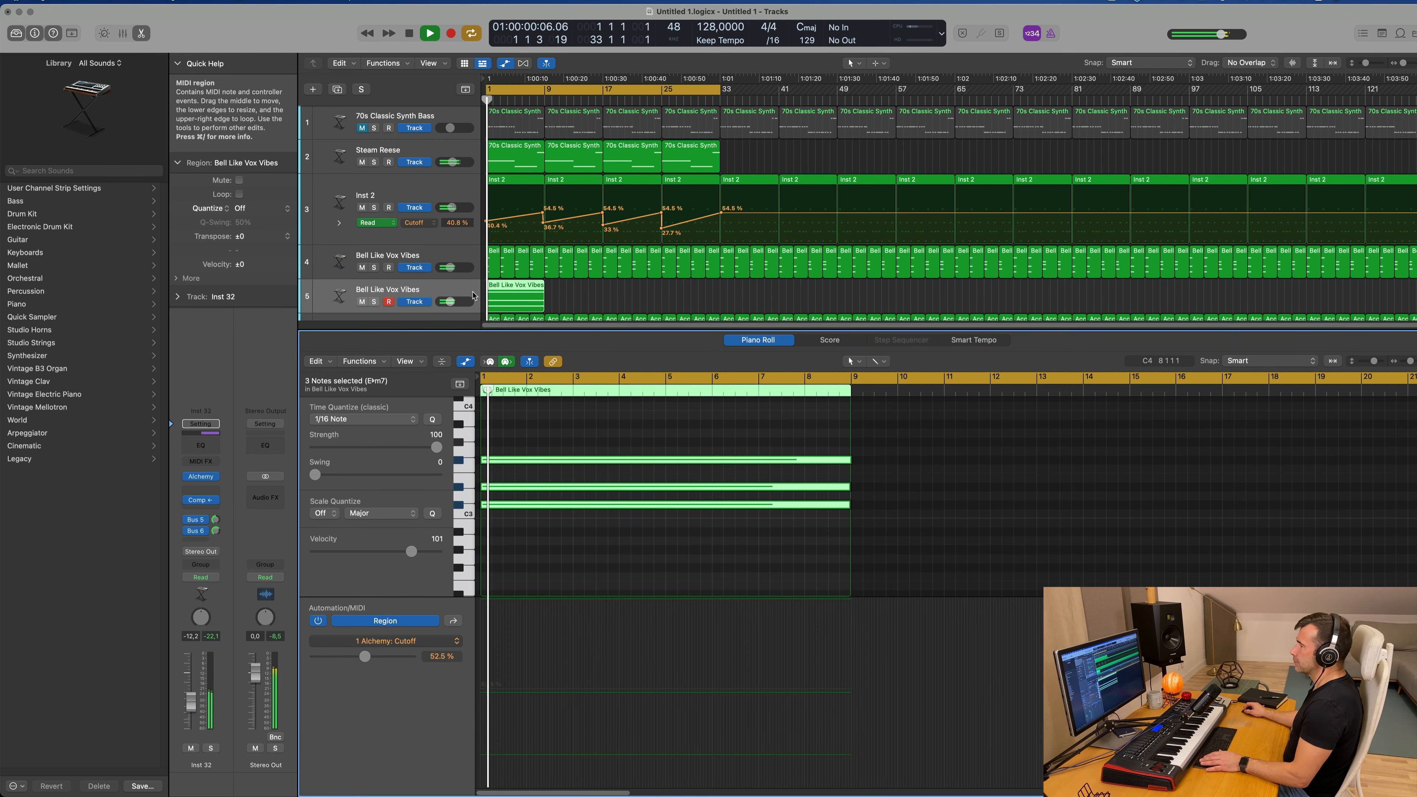
Step: Open Alchemy on the duplicated track, search its presets for 198, and load Sunrise 1984
{"action": "left_click", "coordinate": [390, 290]}
{"action": "key", "text": "Return"}
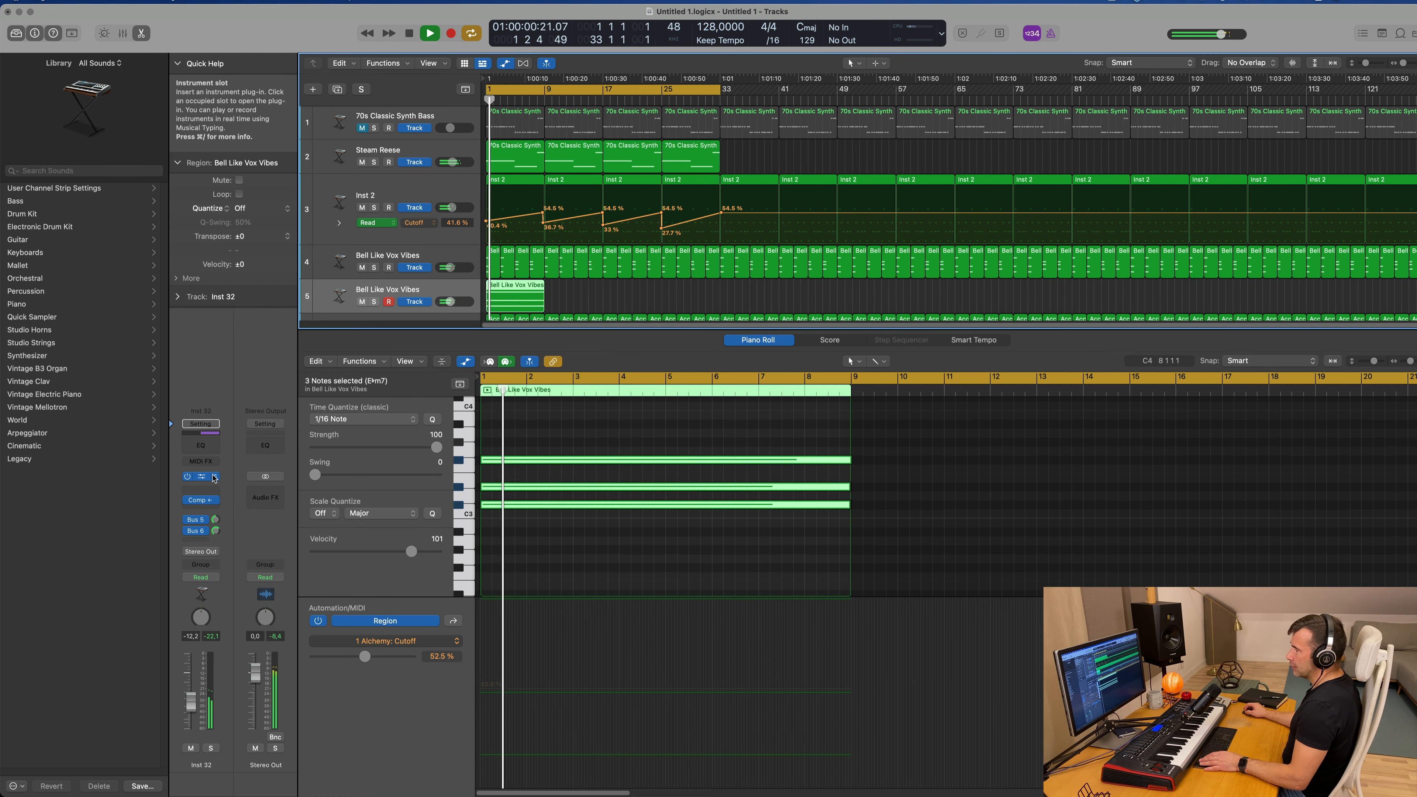
{"action": "left_click", "coordinate": [213, 477]}
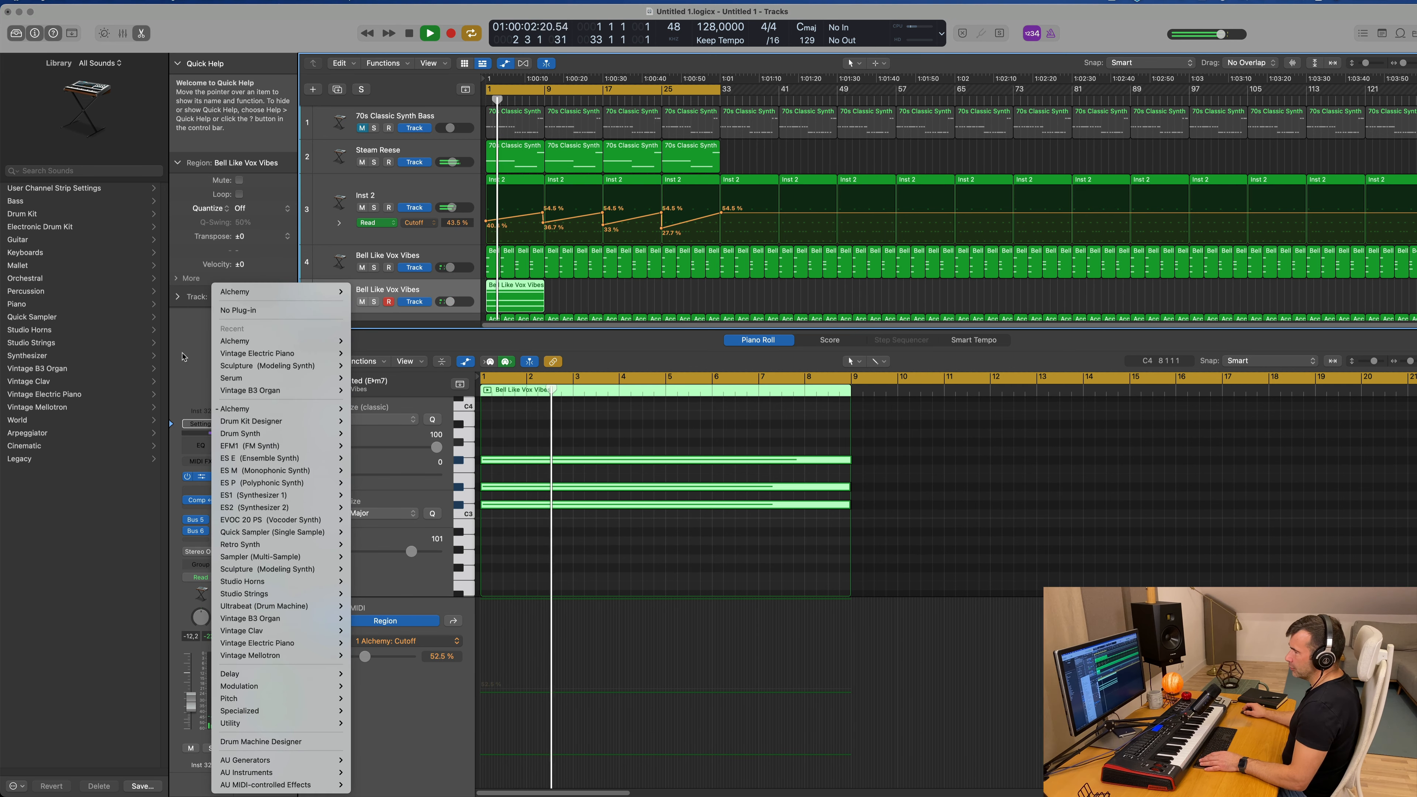
{"action": "left_click", "coordinate": [200, 478]}
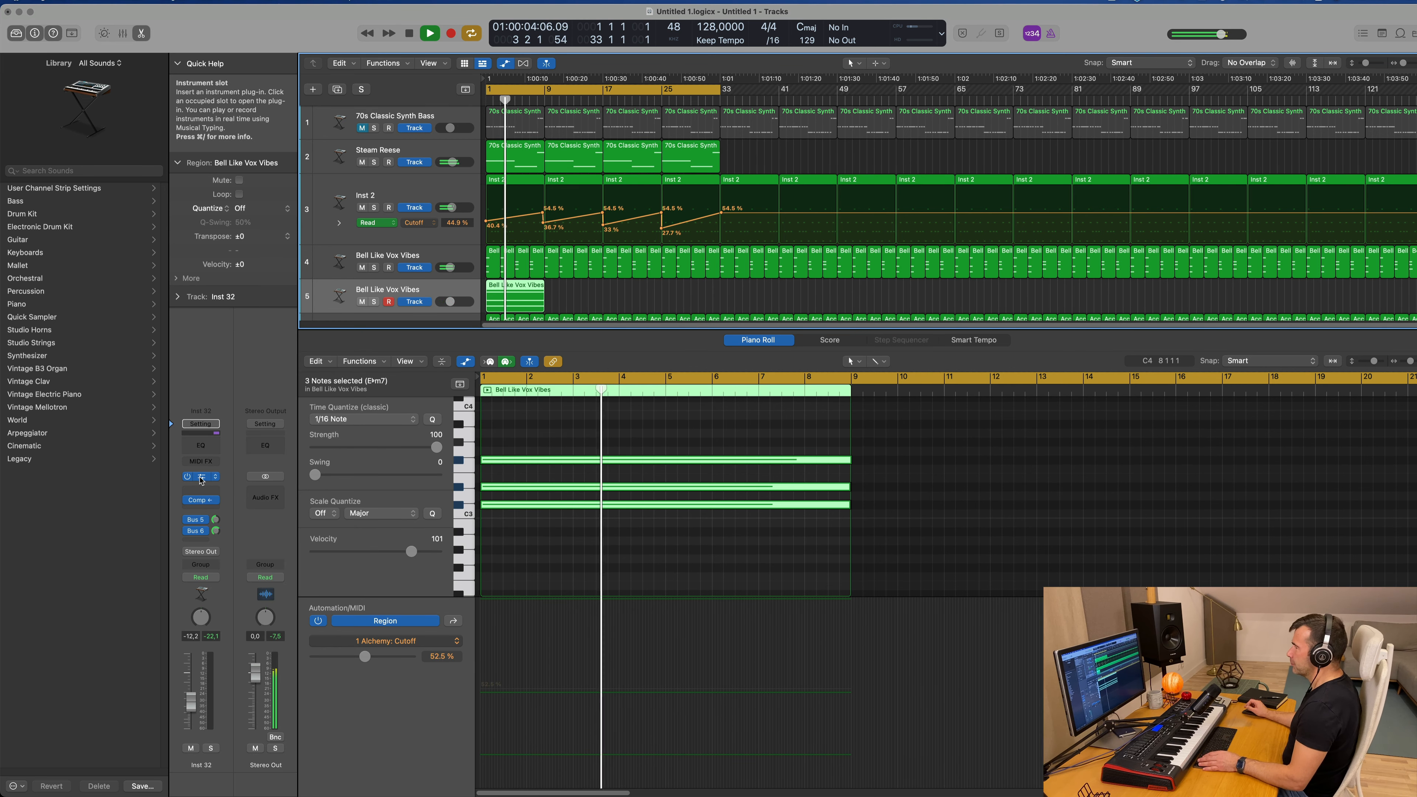
{"action": "left_click", "coordinate": [201, 476]}
{"action": "left_click_drag", "start_coordinate": [697, 169], "coordinate": [630, 131]}
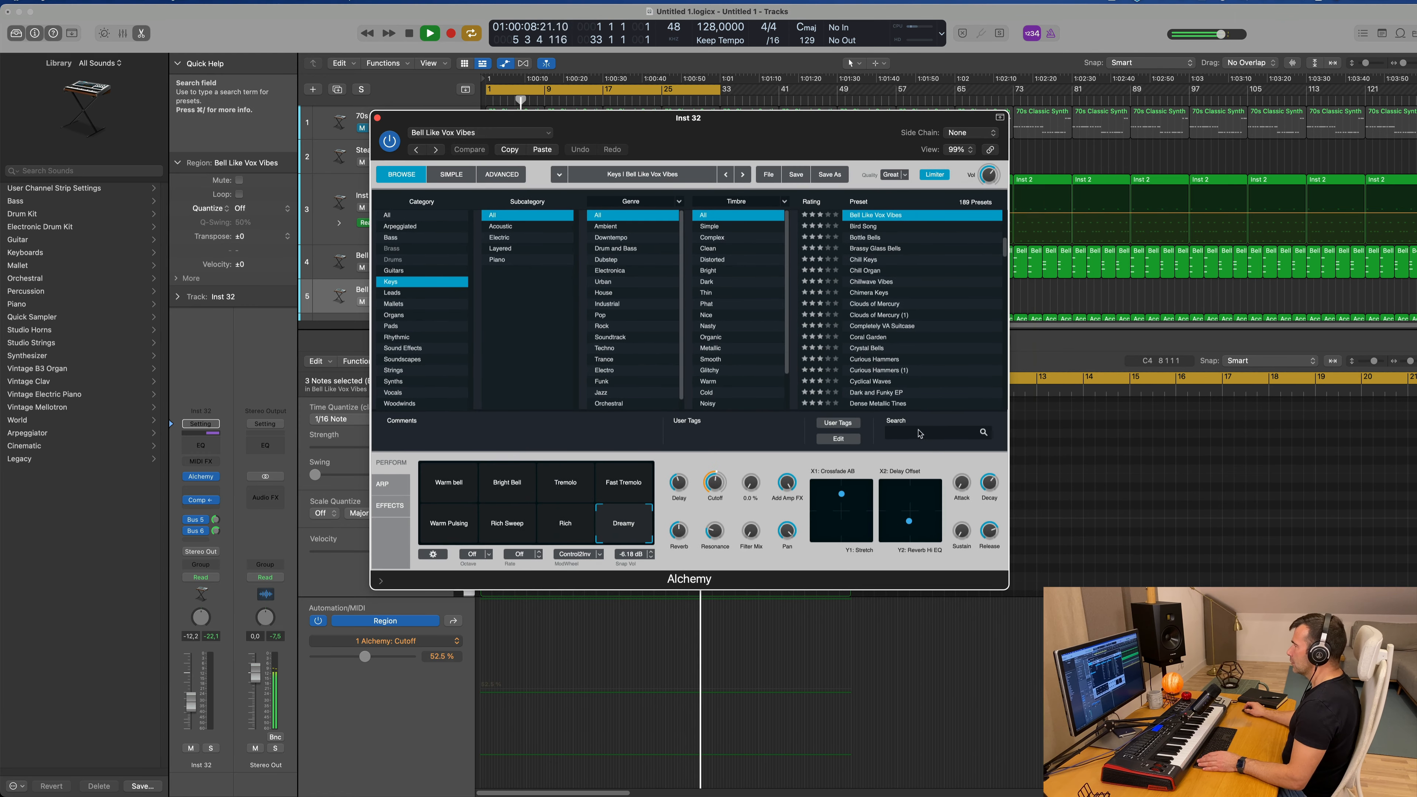
{"action": "type", "text": "1987"}
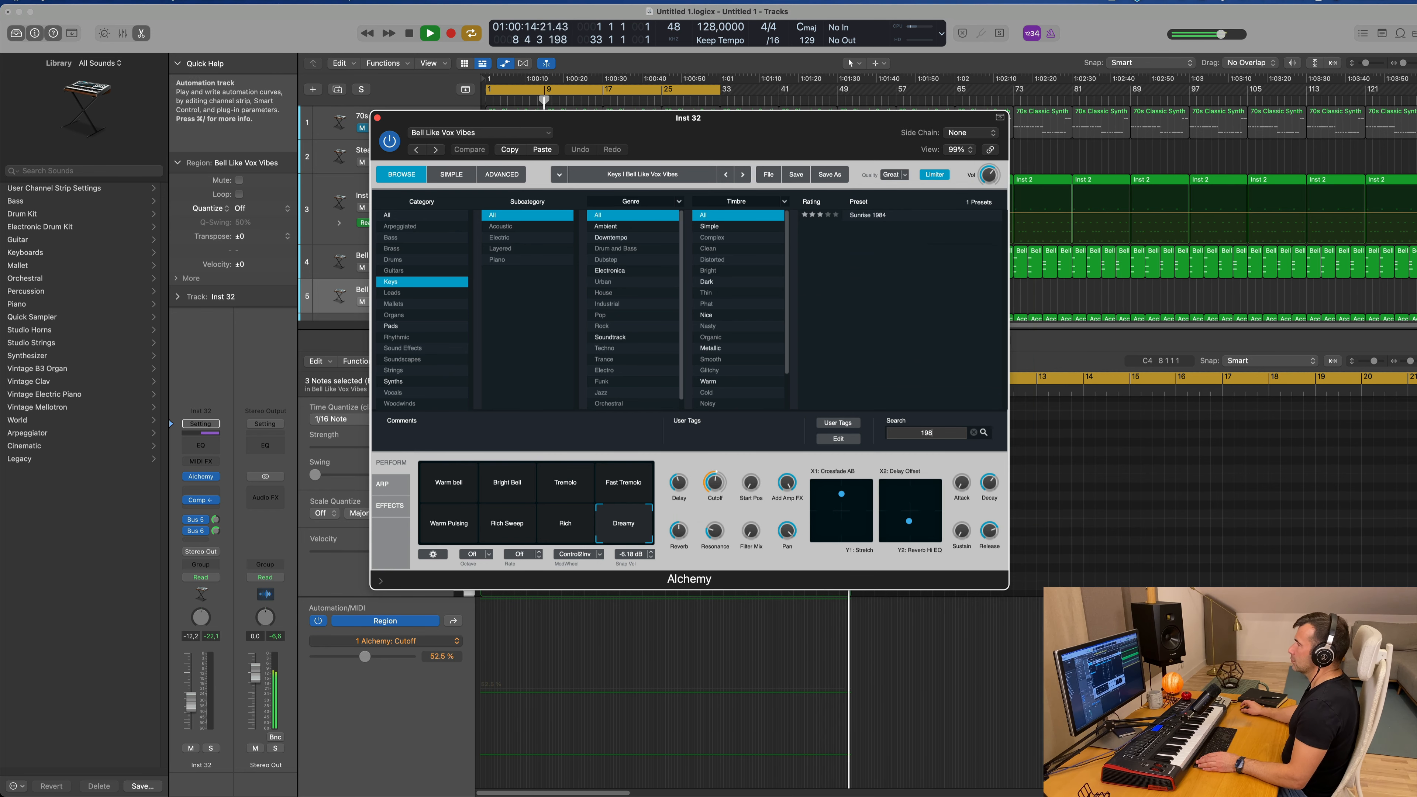
{"action": "left_click", "coordinate": [865, 216]}
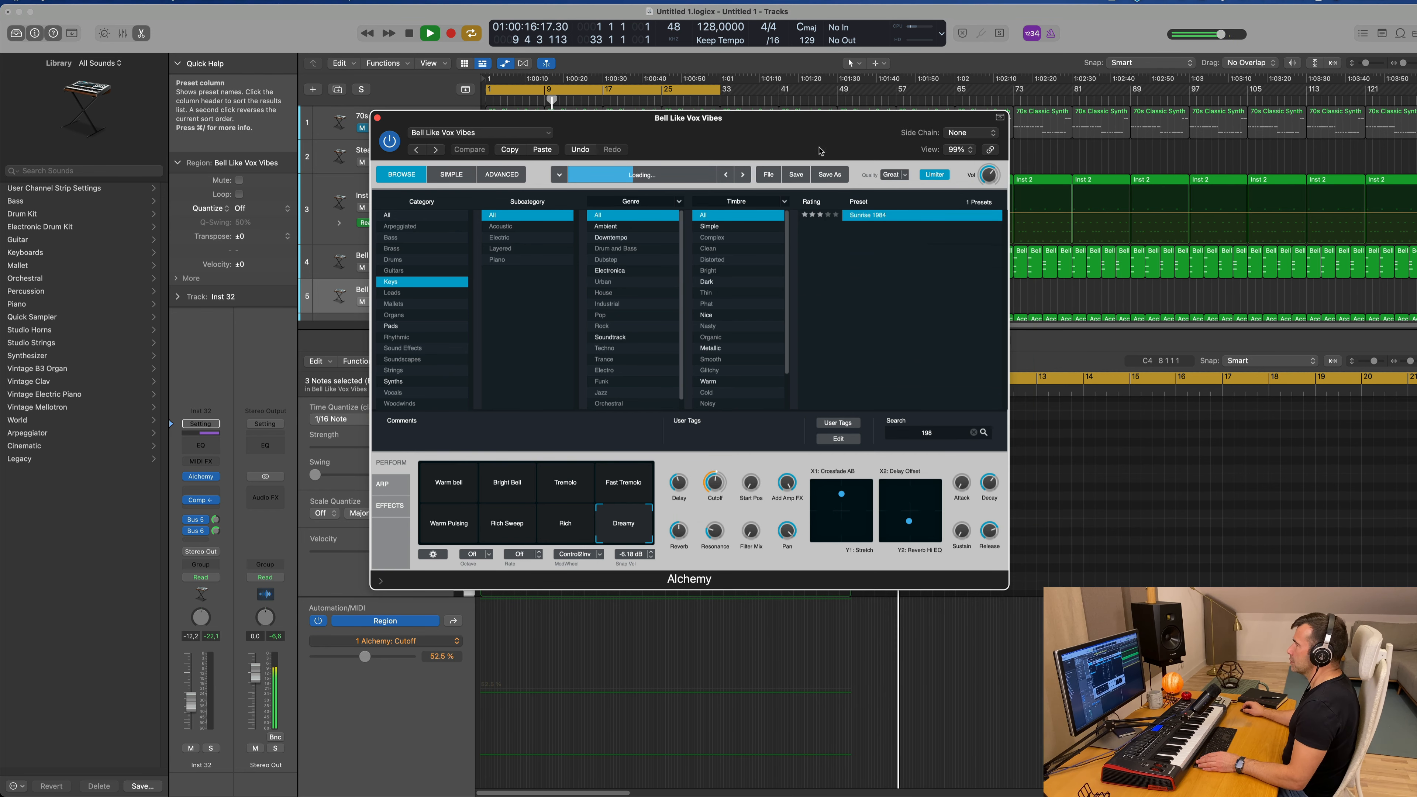
{"action": "left_click_drag", "start_coordinate": [820, 150], "coordinate": [1168, 203]}
{"action": "key", "text": "Return"}
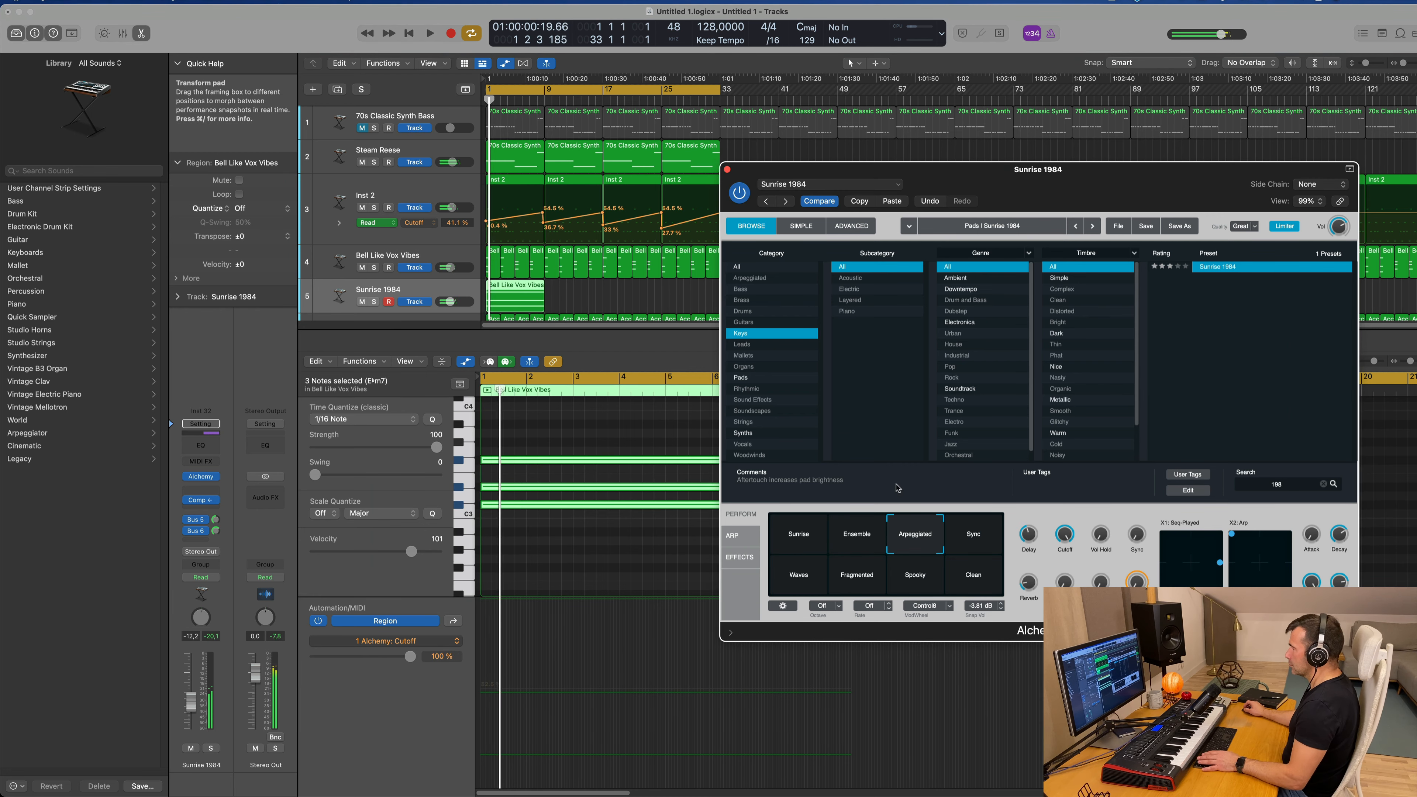
Step: Move the X2 Arp pad control of Sunrise 1984 to its minimum and restart playback
{"action": "left_click_drag", "start_coordinate": [1097, 175], "coordinate": [961, 233]}
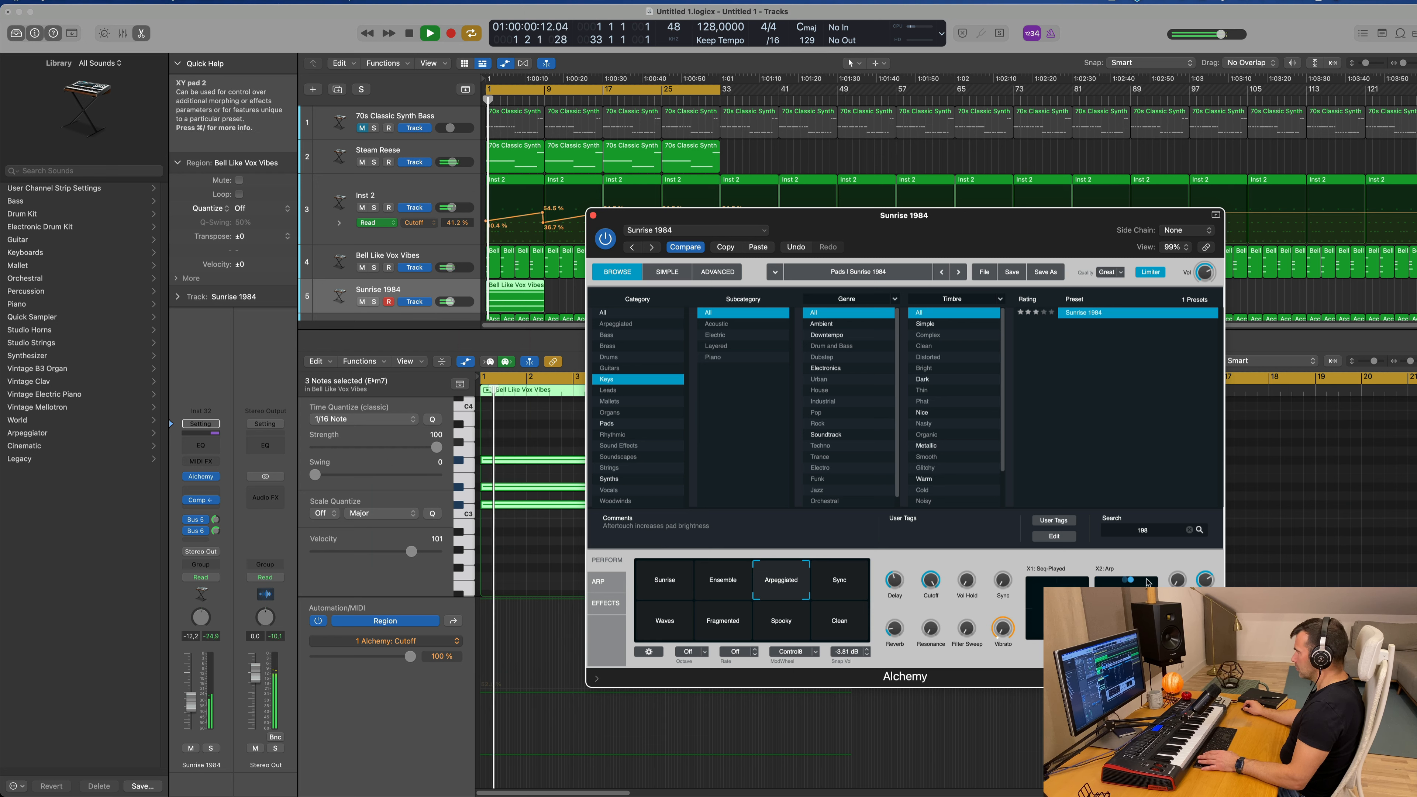
{"action": "left_click_drag", "start_coordinate": [1175, 582], "coordinate": [1111, 583]}
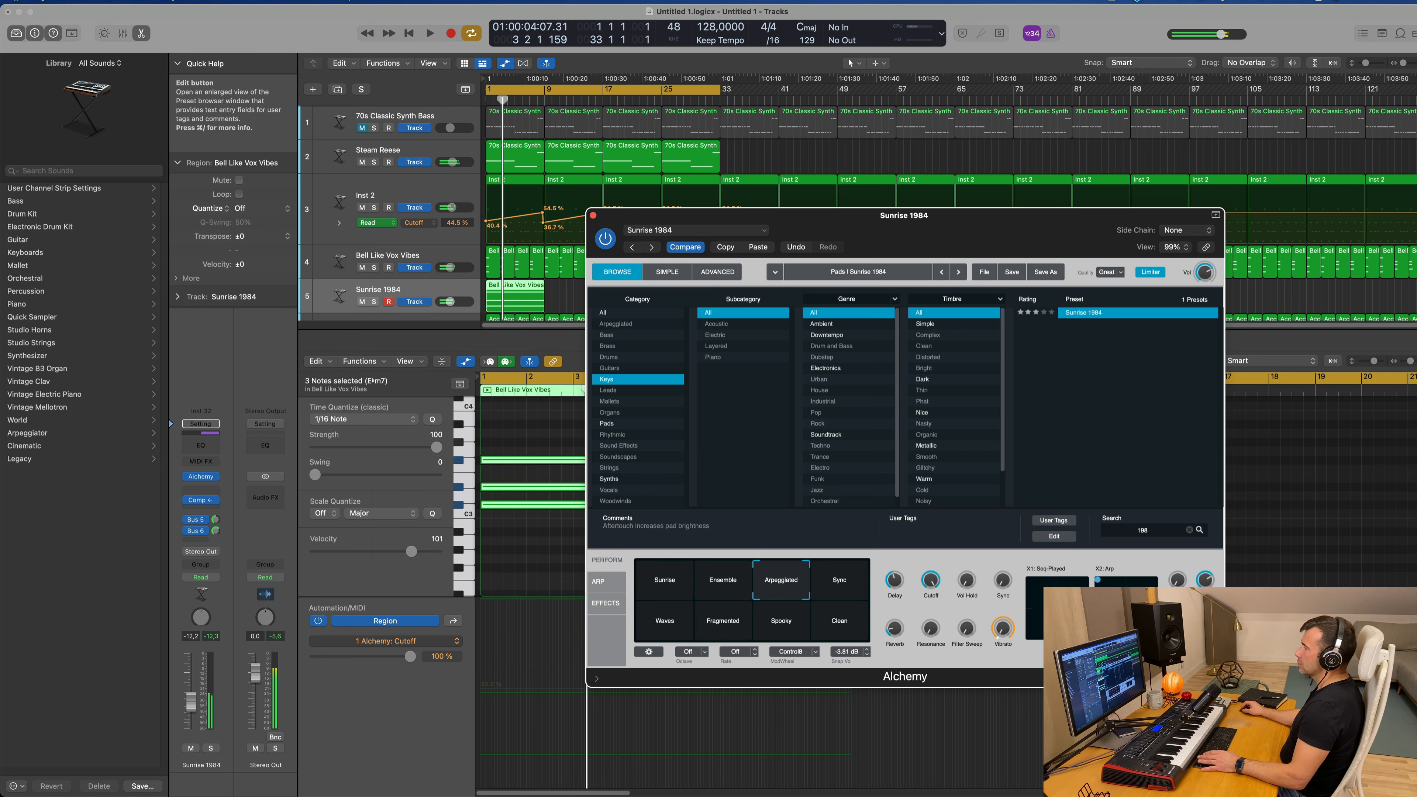
{"action": "key", "text": "space"}
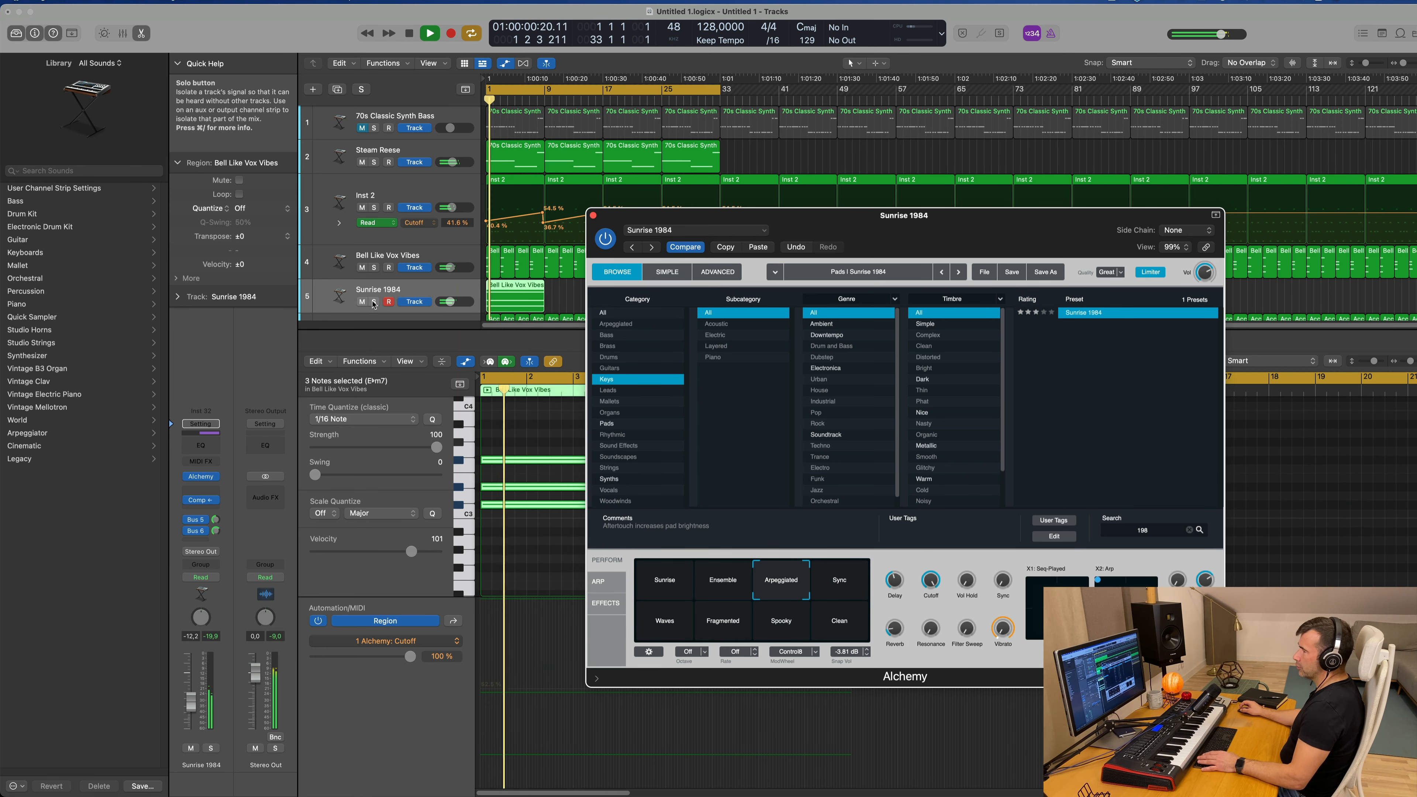
Step: With Sunrise 1984 soloed, reduce its Alchemy cutoff to 59% and lower its Bus 5 and Bus 6 send levels
{"action": "left_click", "coordinate": [373, 302]}
{"action": "left_click_drag", "start_coordinate": [913, 221], "coordinate": [887, 158]}
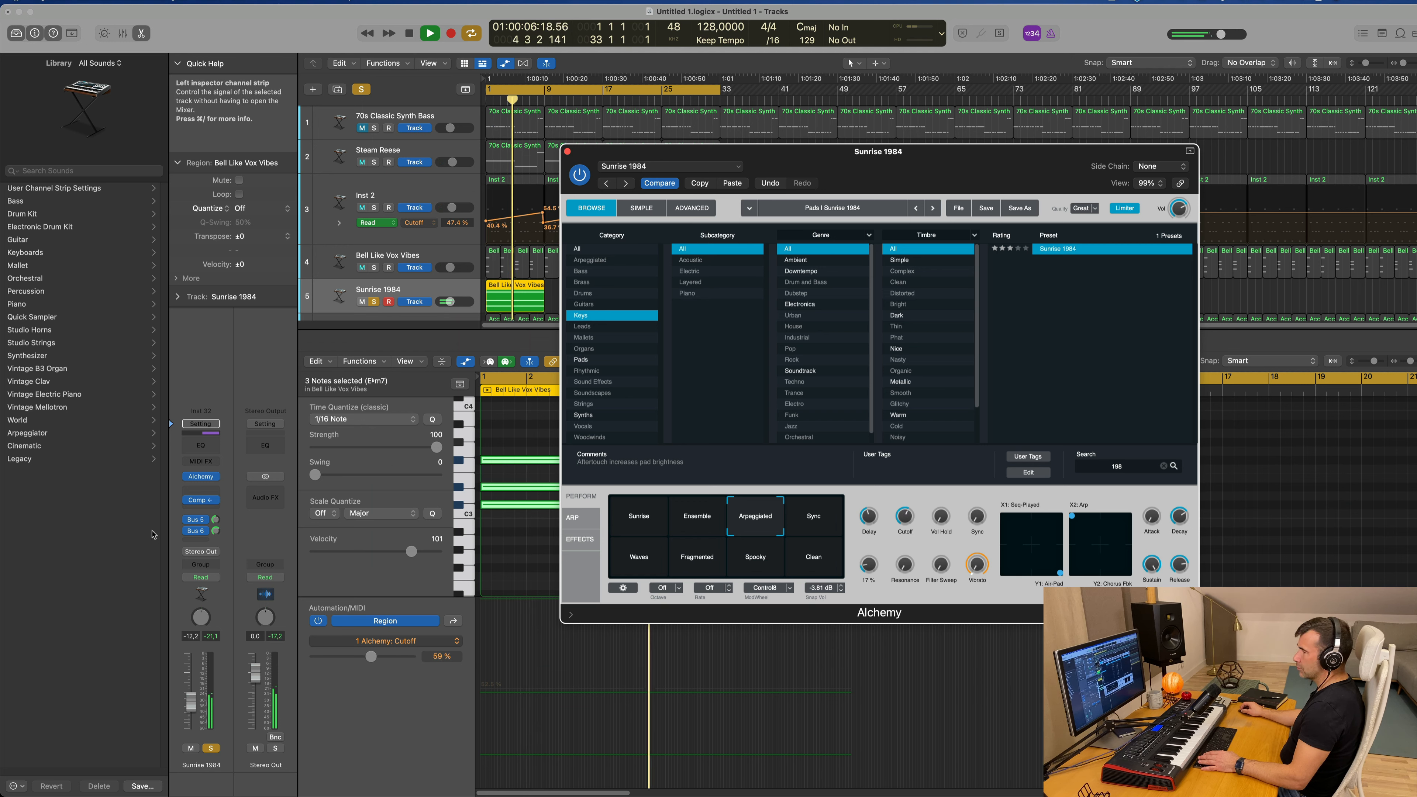
{"action": "left_click_drag", "start_coordinate": [215, 519], "coordinate": [215, 545]}
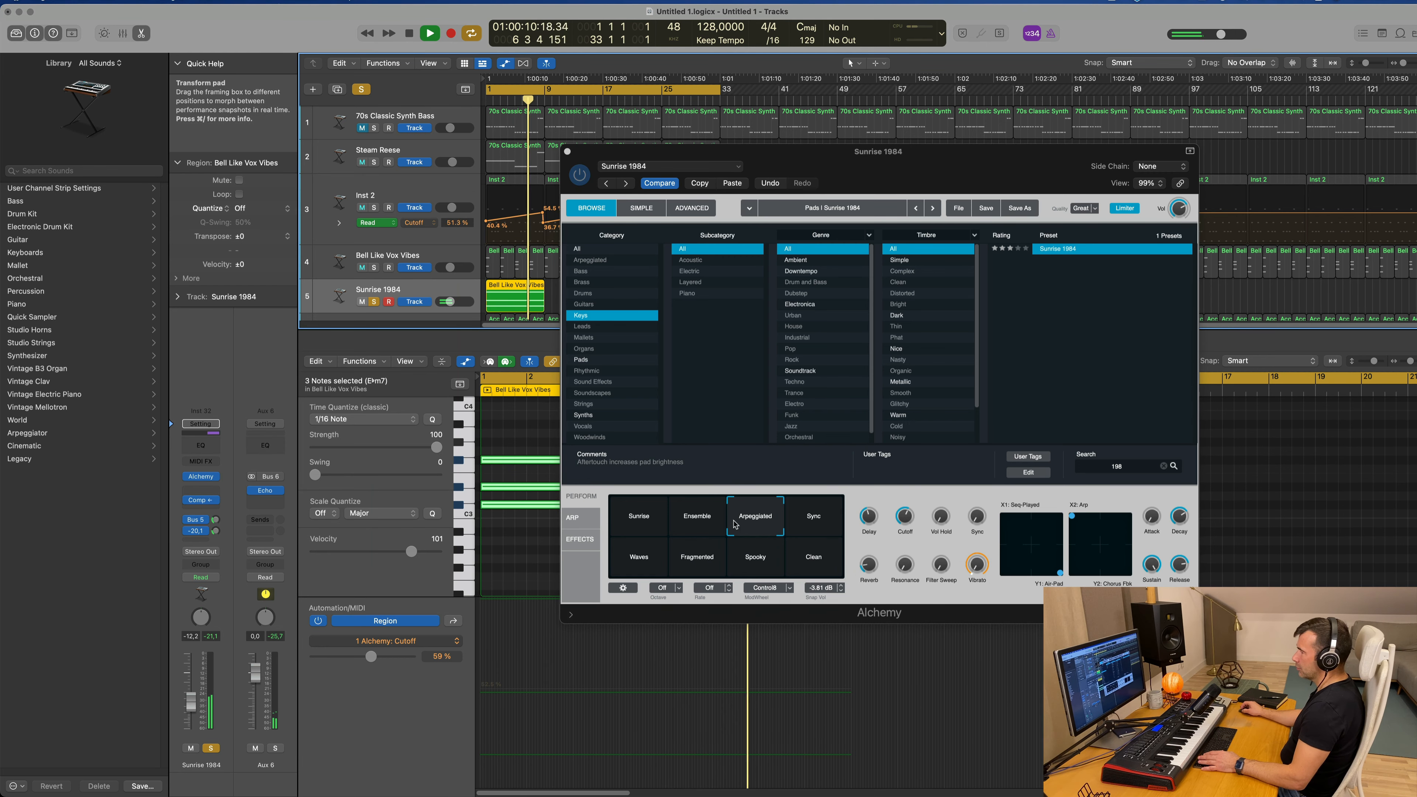
{"action": "left_click_drag", "start_coordinate": [825, 154], "coordinate": [1172, 132]}
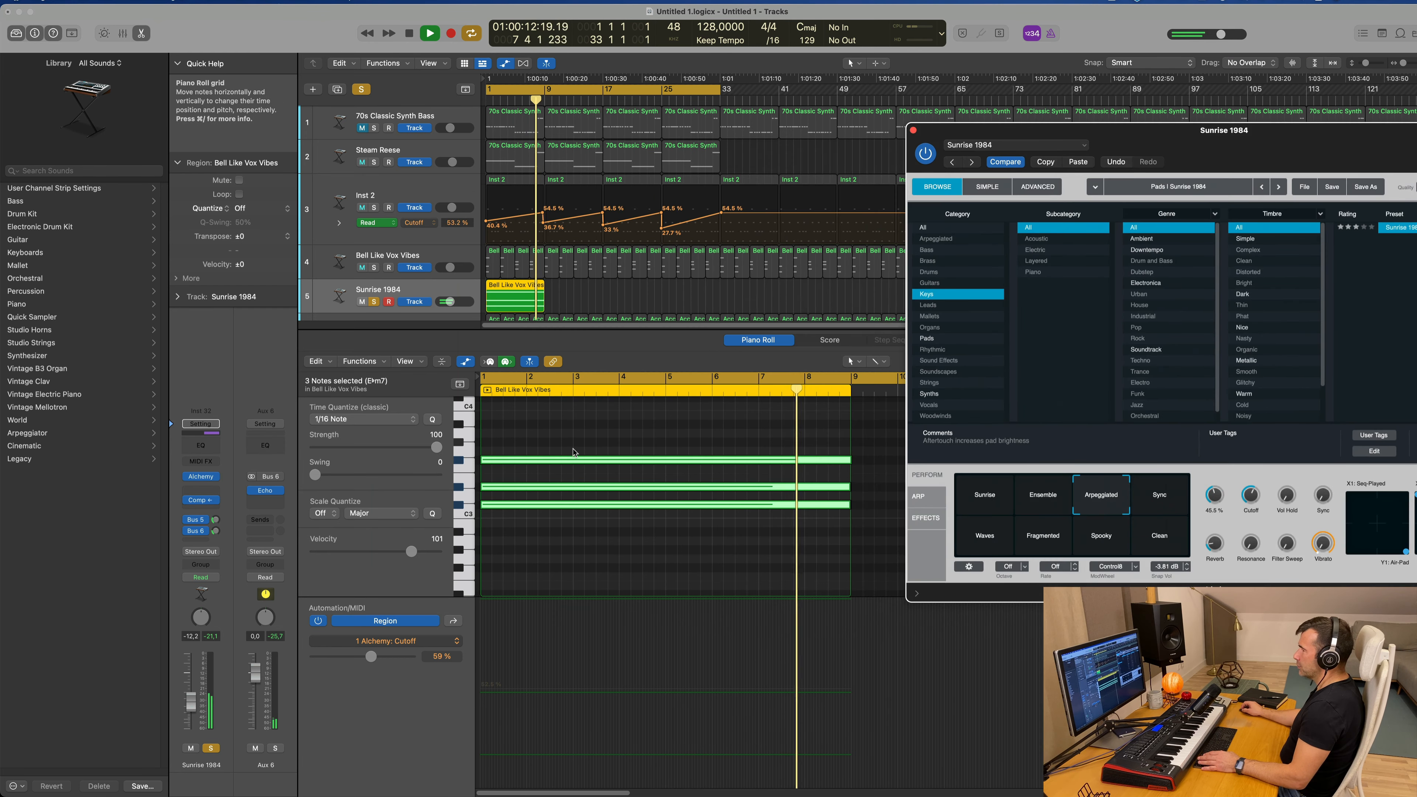
Step: Transpose all three Sunrise 1984 chord notes down one octave and replay the region from the start
{"action": "left_click", "coordinate": [600, 431]}
{"action": "key", "text": "space"}
{"action": "key", "text": "space"}
{"action": "key", "text": "super+a"}
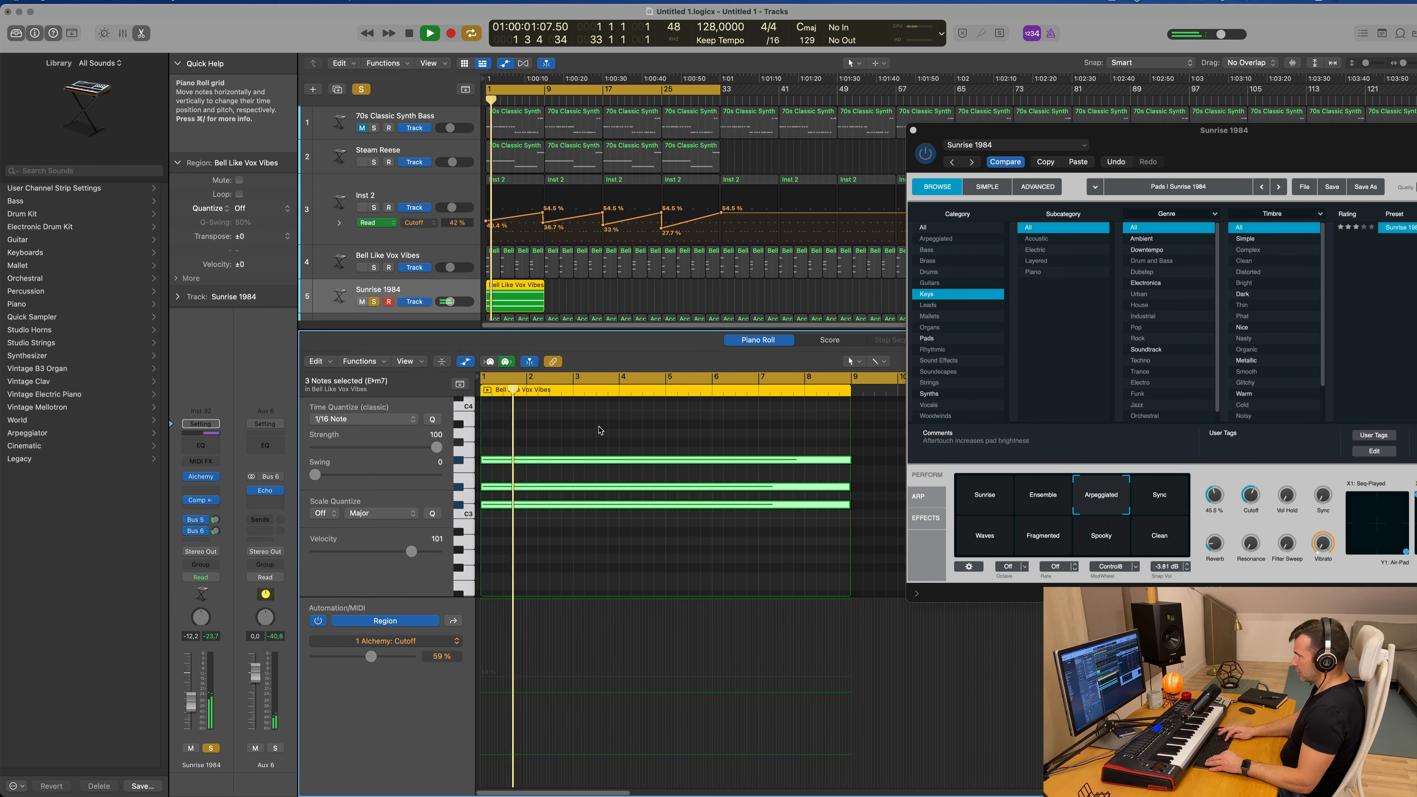
{"action": "key", "text": "alt+shift+Down"}
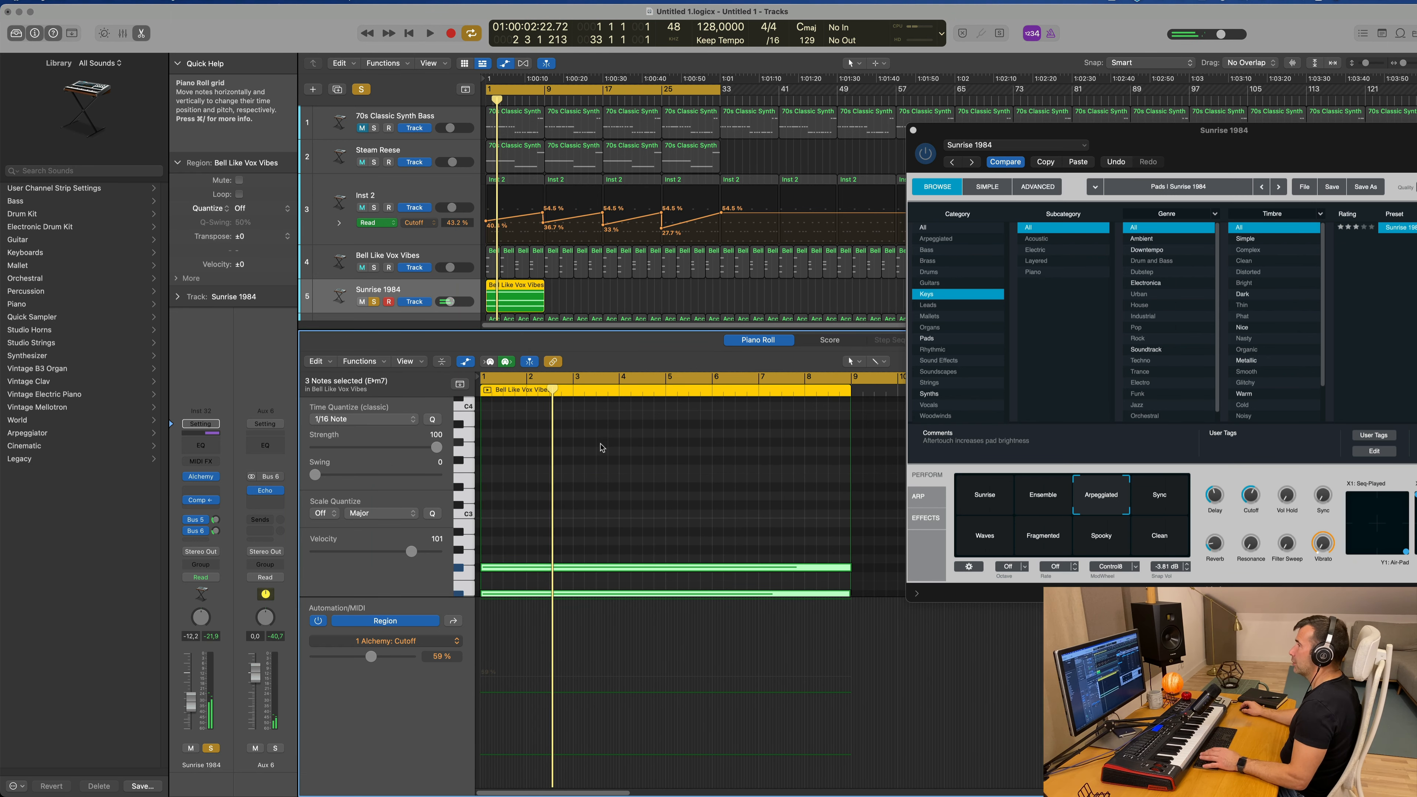
{"action": "key", "text": "space"}
{"action": "left_click_drag", "start_coordinate": [1216, 145], "coordinate": [1151, 134]}
{"action": "key", "text": "space"}
{"action": "key", "text": "space"}
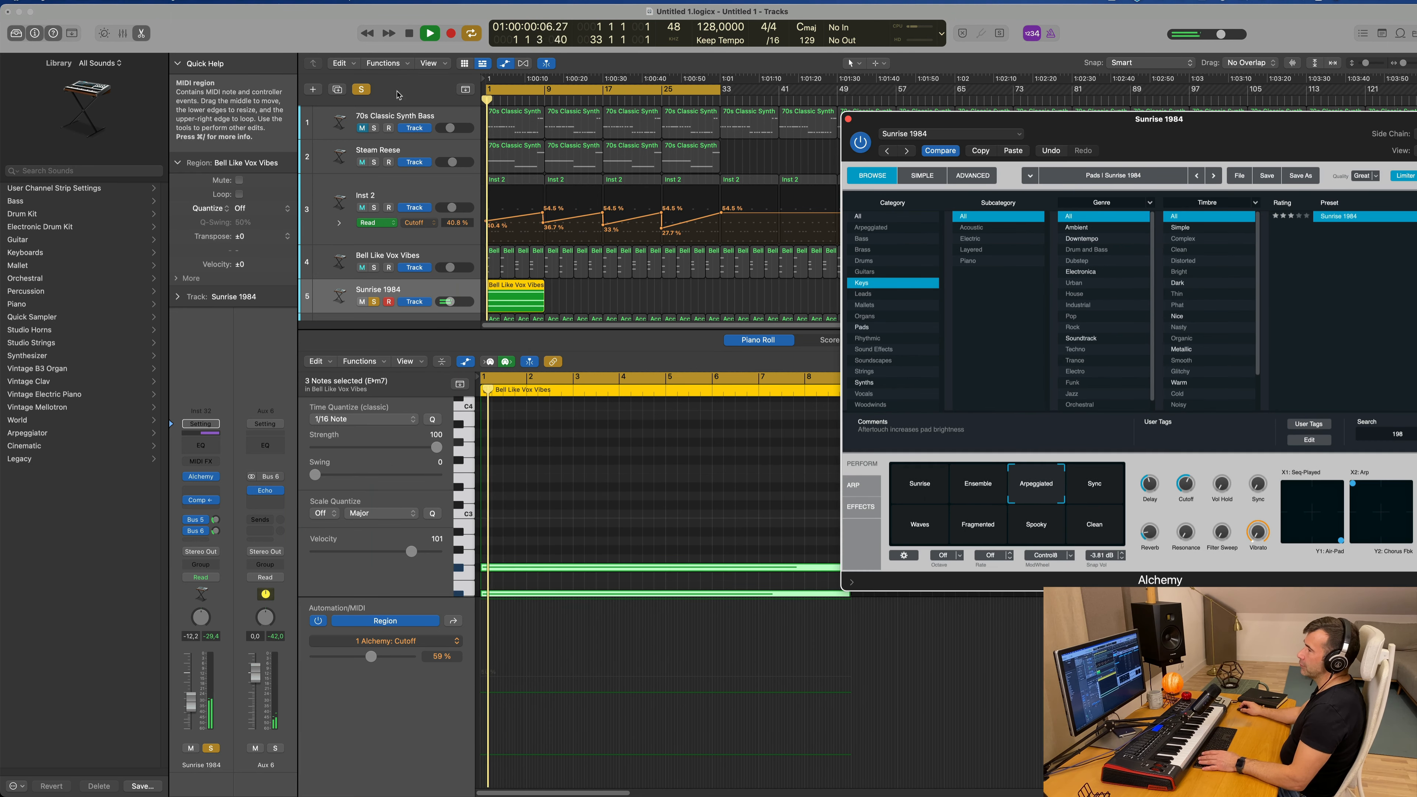
Step: Take the Sunrise 1984 track out of solo and raise its volume to about -5.4 dB
{"action": "left_click", "coordinate": [210, 748]}
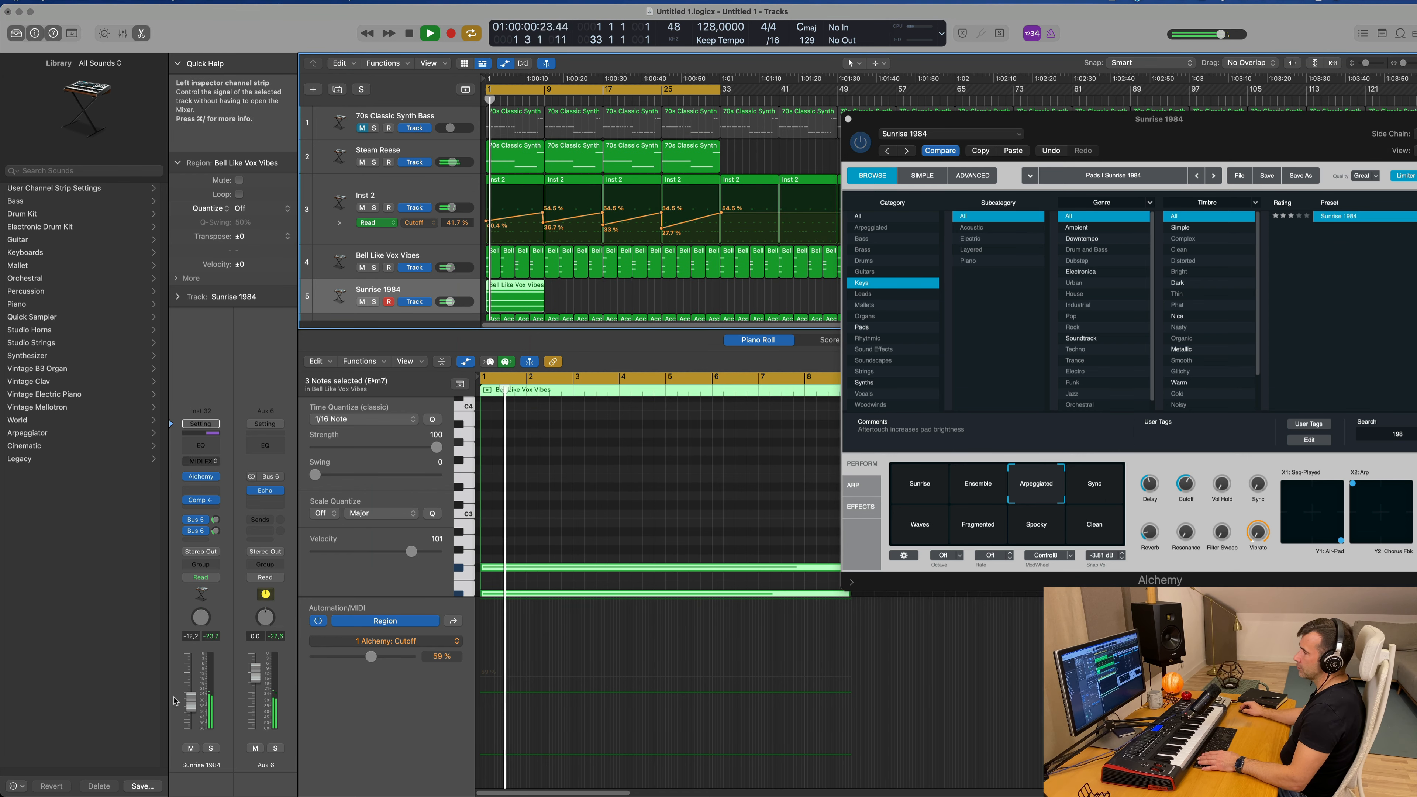
{"action": "left_click_drag", "start_coordinate": [191, 699], "coordinate": [192, 684]}
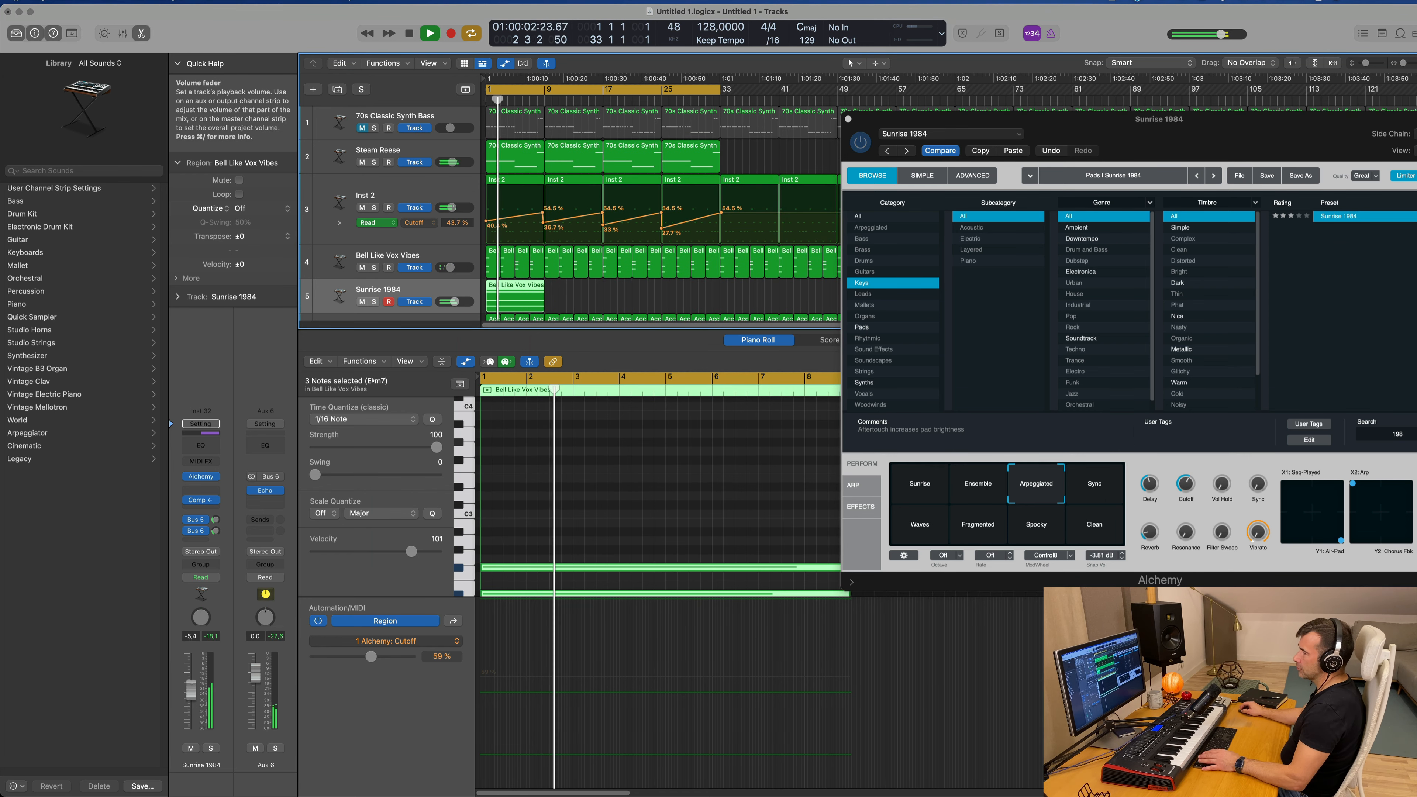
Step: Add a Channel EQ to Sunrise 1984 with a low cut at 178 Hz and 48 dB/Oct, and replay from the start
{"action": "left_click", "coordinate": [201, 445]}
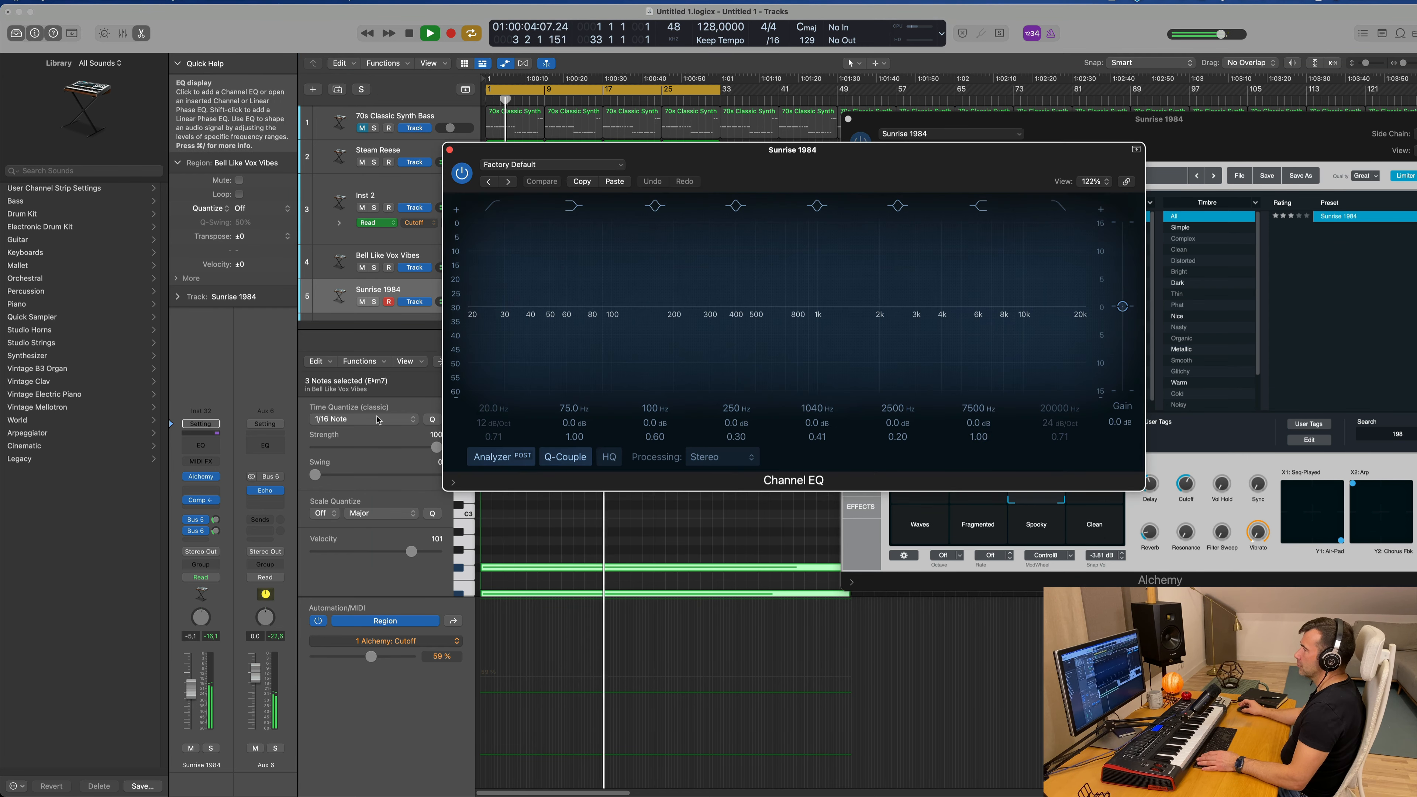
{"action": "left_click", "coordinate": [493, 207]}
{"action": "left_click_drag", "start_coordinate": [491, 268], "coordinate": [669, 271]}
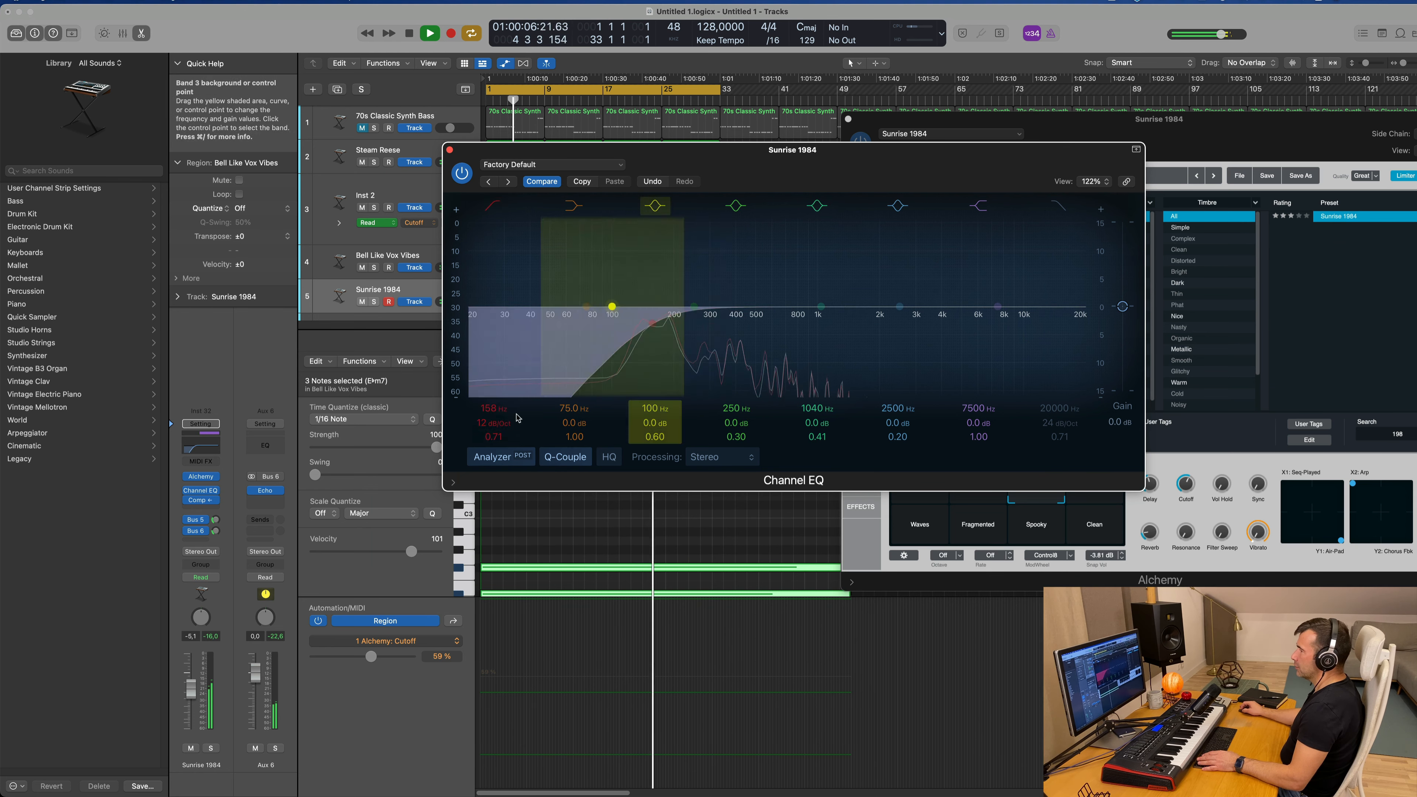
{"action": "left_click_drag", "start_coordinate": [495, 424], "coordinate": [496, 405]}
{"action": "left_click_drag", "start_coordinate": [657, 336], "coordinate": [670, 336]}
{"action": "key", "text": "Return"}
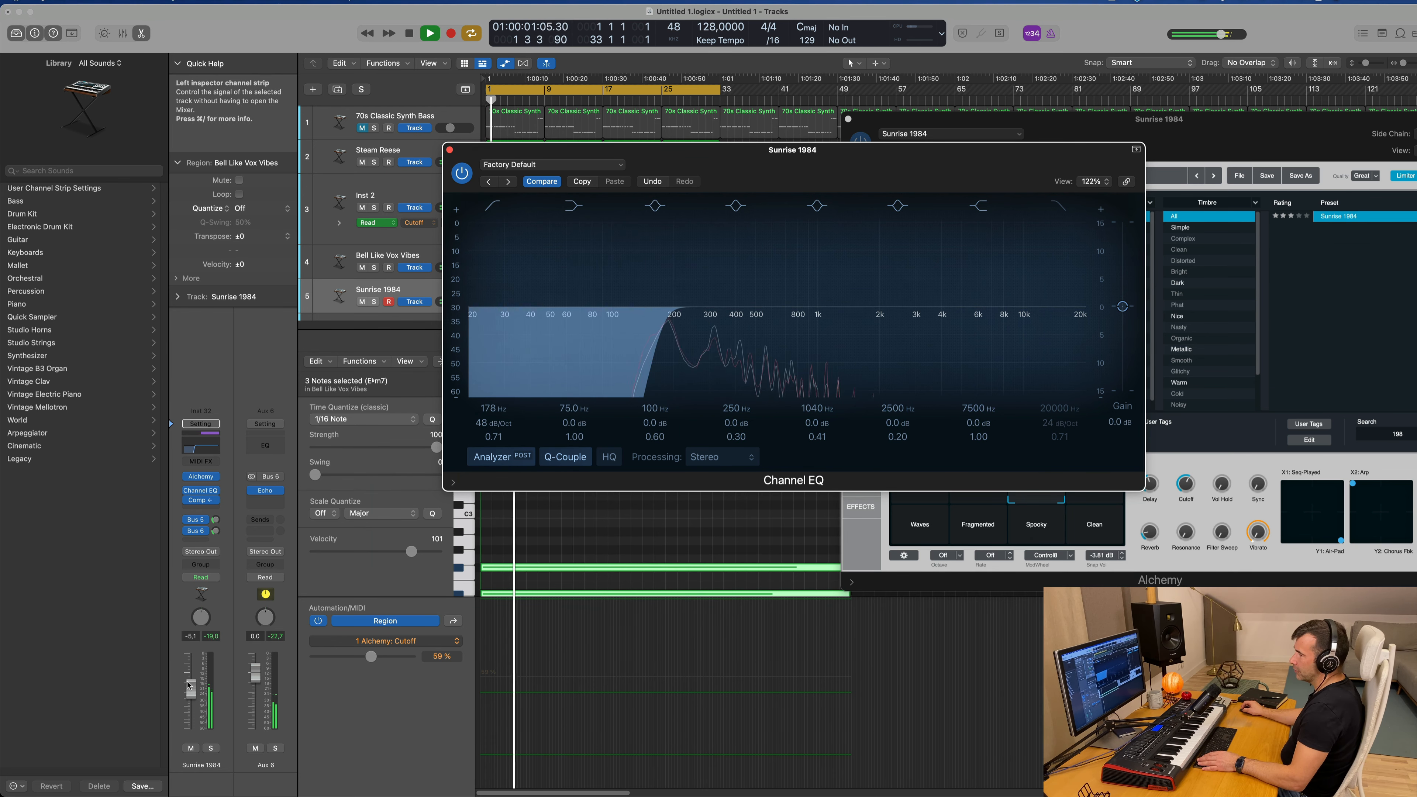
Step: Raise the Sunrise 1984 volume to -4.0 dB and its Alchemy cutoff to about 63.4%, keeping only the EQ window open
{"action": "left_click_drag", "start_coordinate": [1271, 126], "coordinate": [1090, 166]}
{"action": "key", "text": "space"}
{"action": "left_click_drag", "start_coordinate": [1002, 517], "coordinate": [1010, 506]}
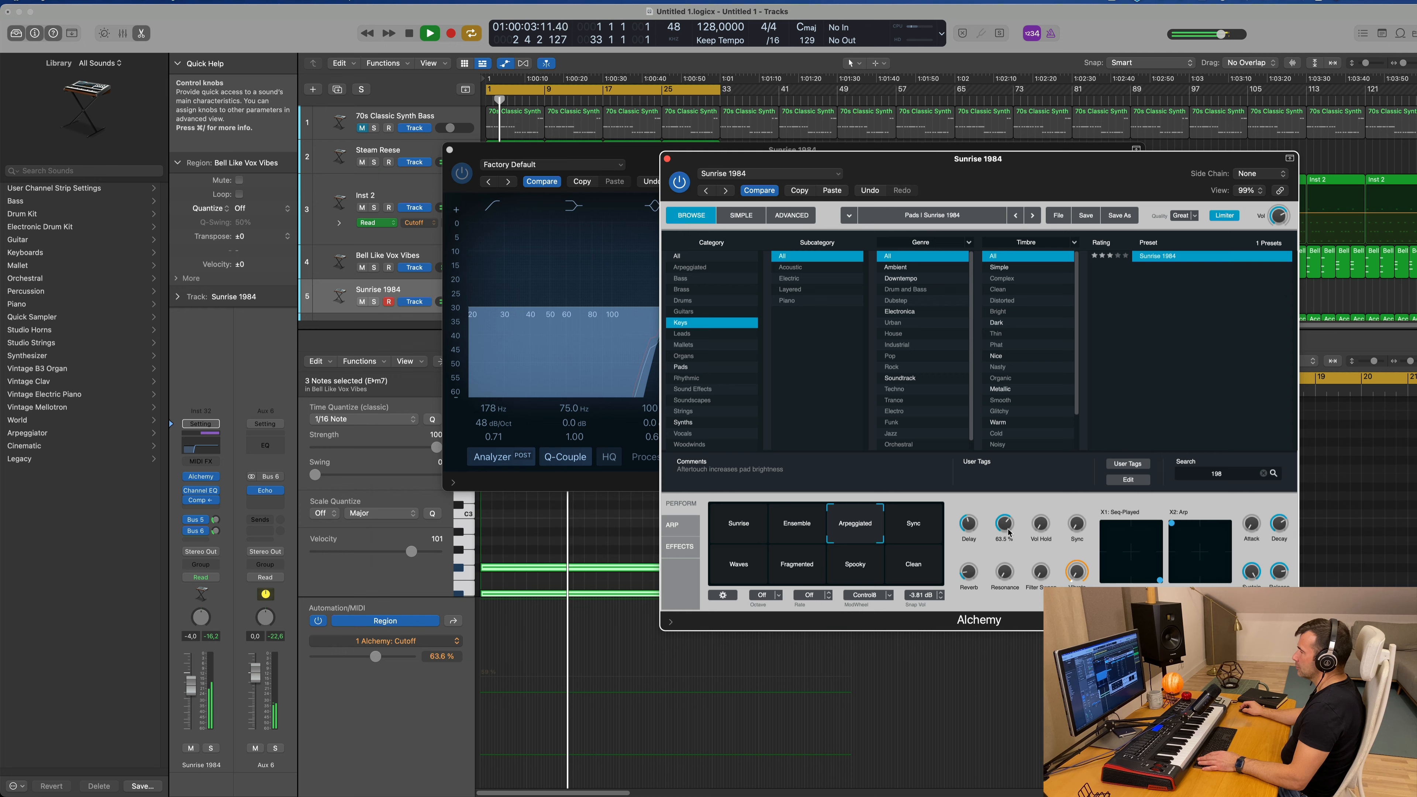
{"action": "left_click_drag", "start_coordinate": [673, 161], "coordinate": [891, 158]}
{"action": "left_click", "coordinate": [653, 159]}
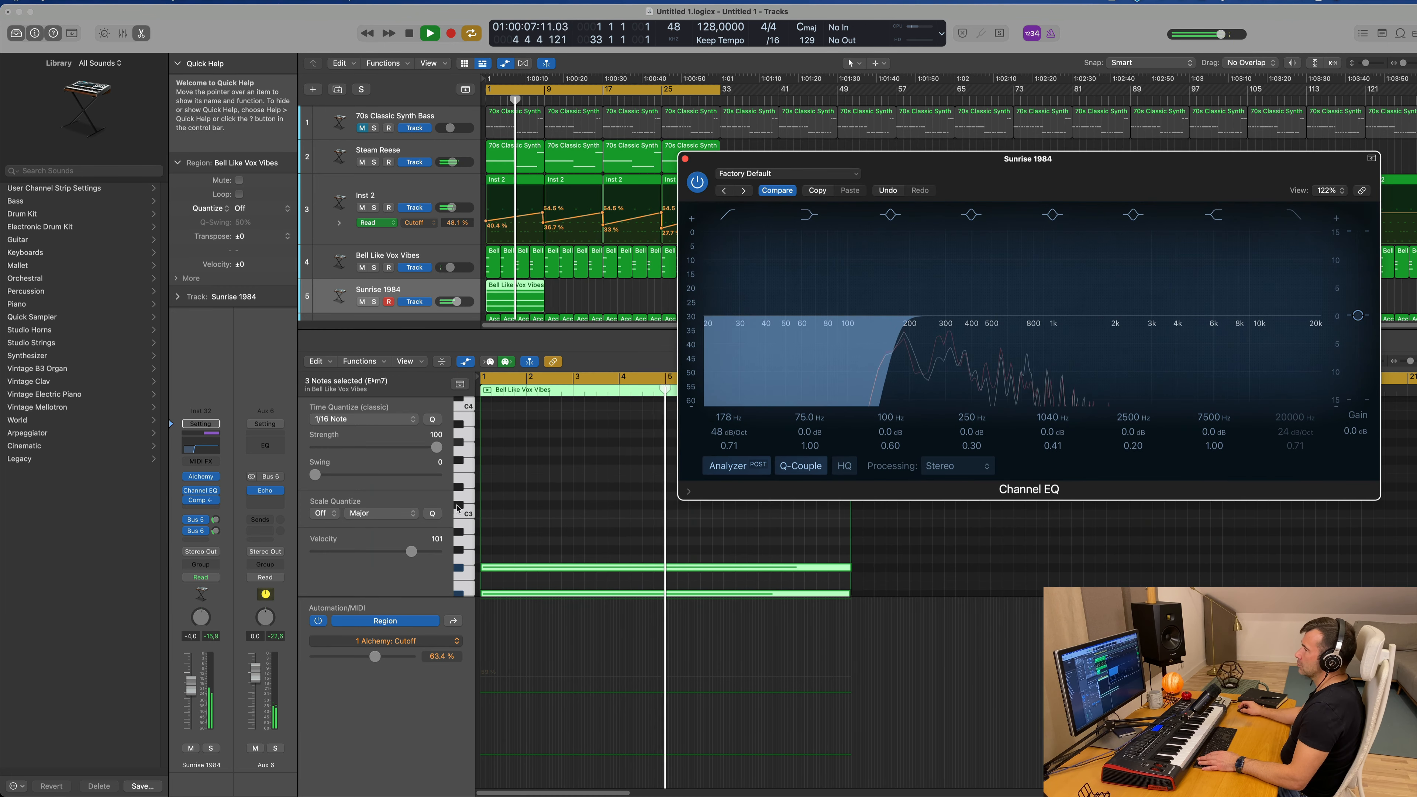
{"action": "left_click_drag", "start_coordinate": [980, 159], "coordinate": [1046, 158]}
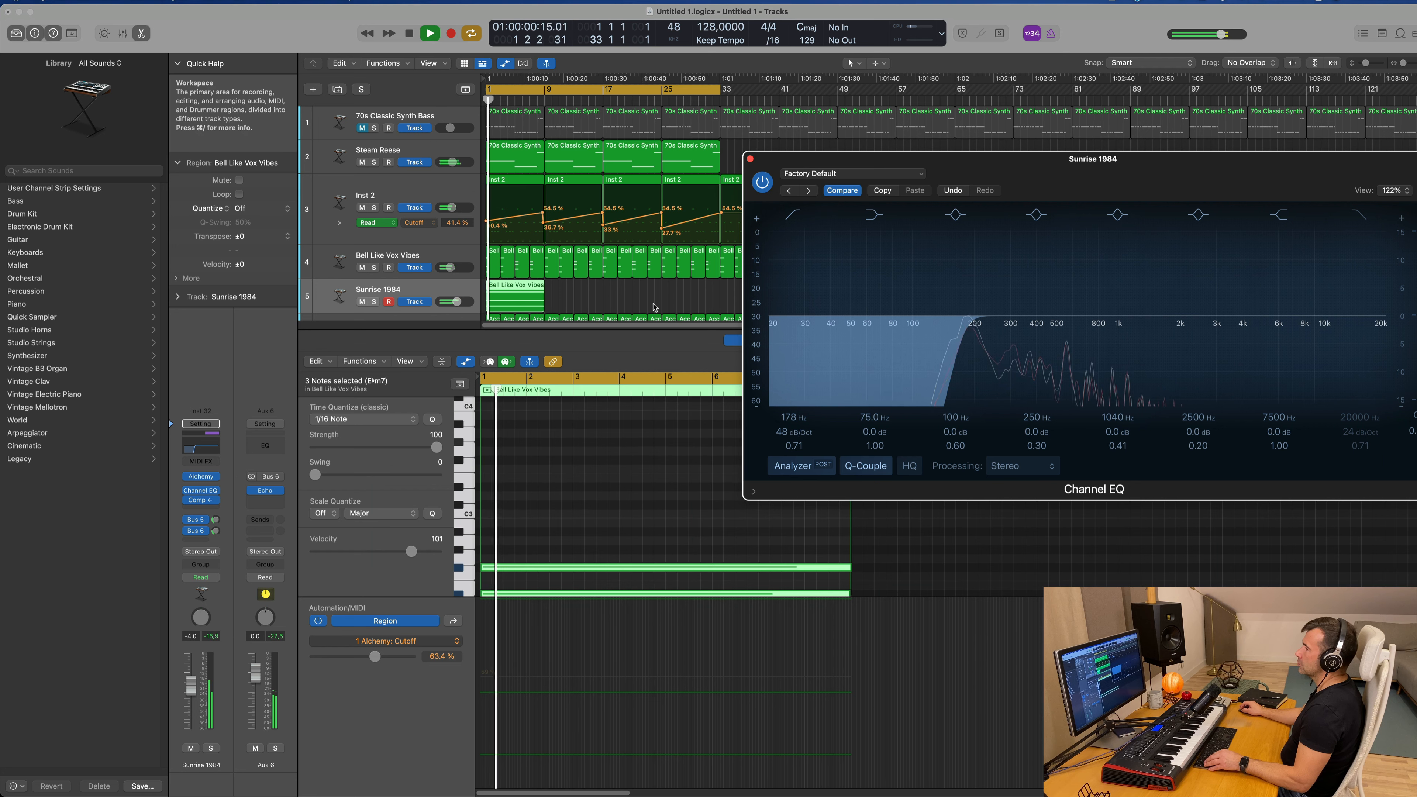
Step: Open Alchemy's arpeggiator settings for Sunrise 1984, browse the pattern presets, and raise the track's volume to 0.7 dB
{"action": "left_click", "coordinate": [510, 294]}
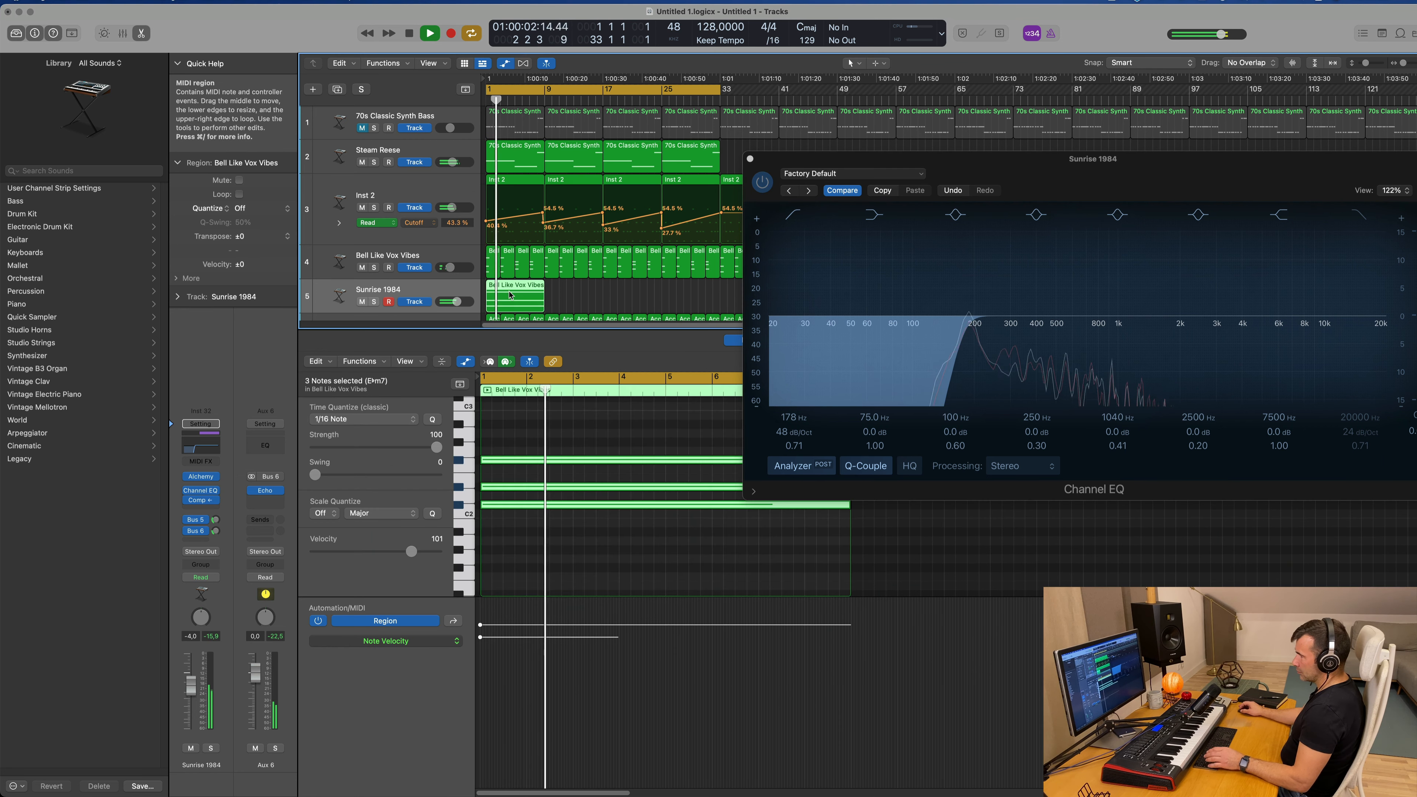
{"action": "left_click", "coordinate": [202, 479]}
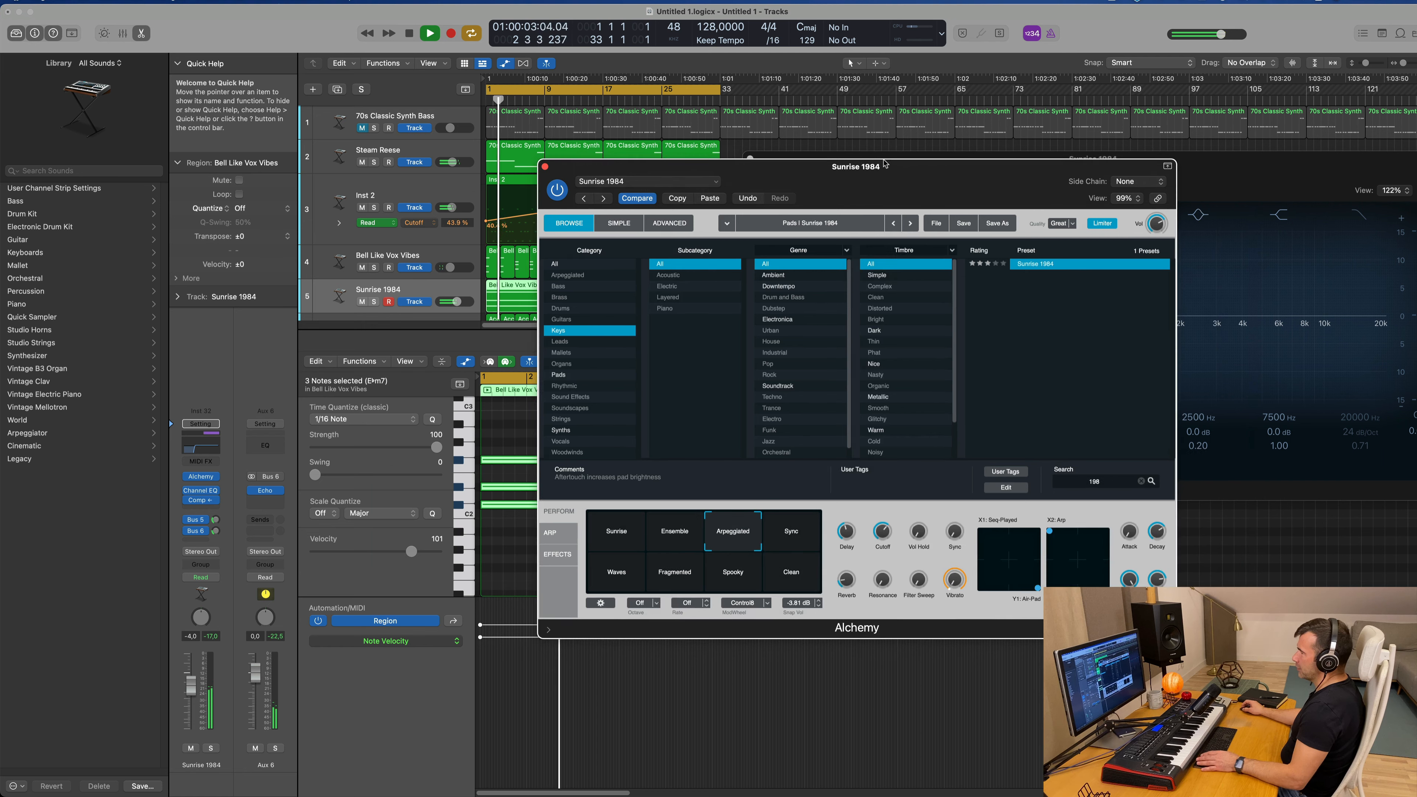
{"action": "left_click", "coordinate": [550, 532]}
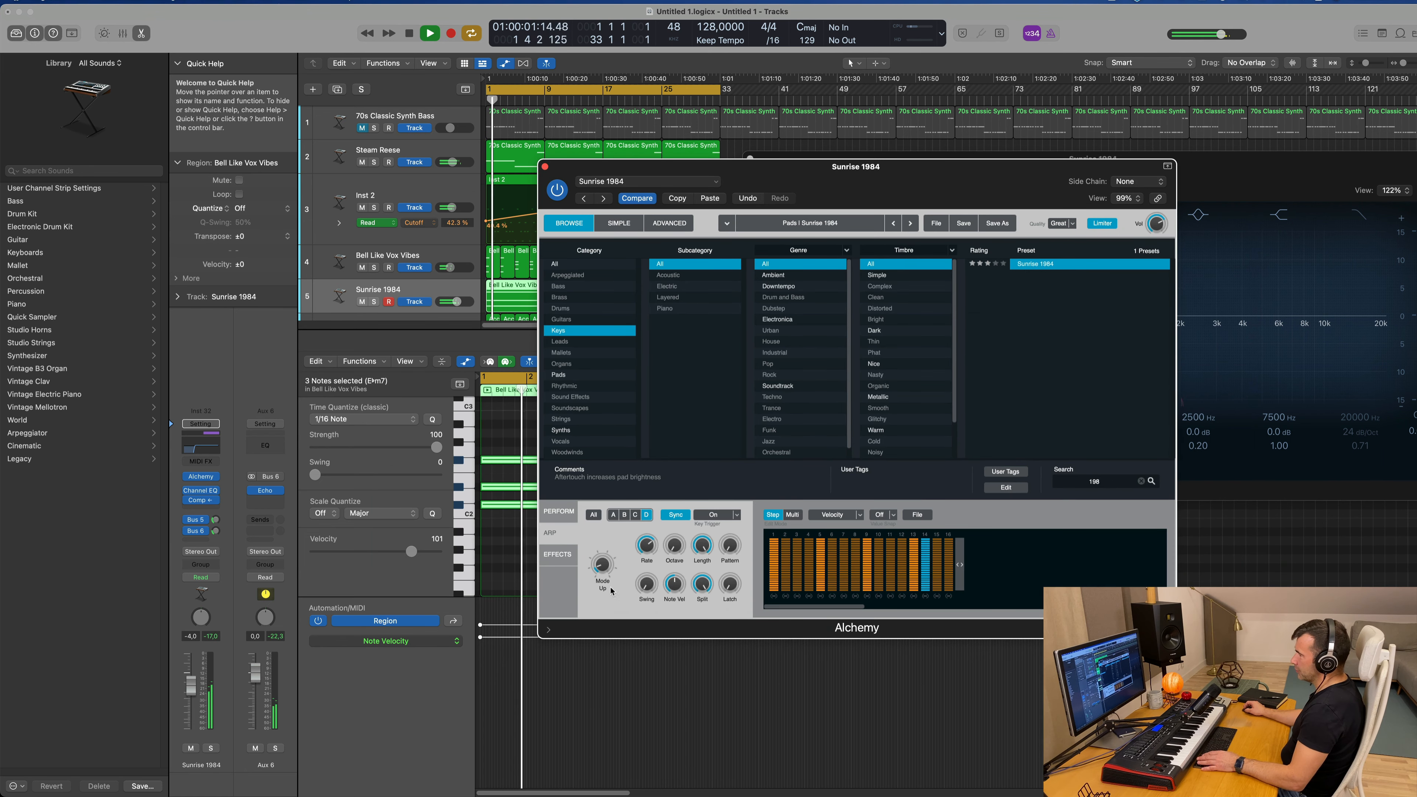
{"action": "left_click", "coordinate": [917, 514]}
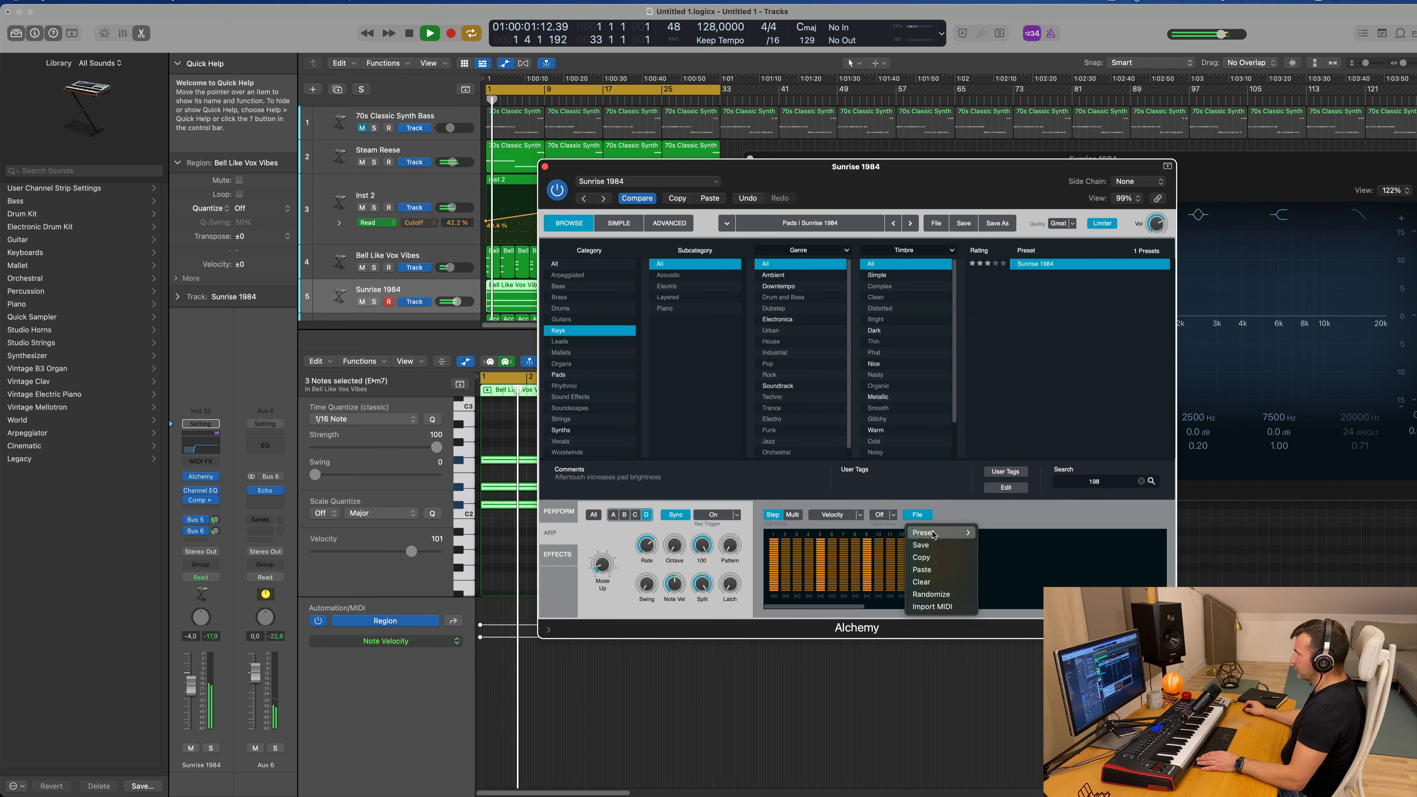
{"action": "mouse_move", "coordinate": [943, 533]}
{"action": "left_click", "coordinate": [1003, 545]}
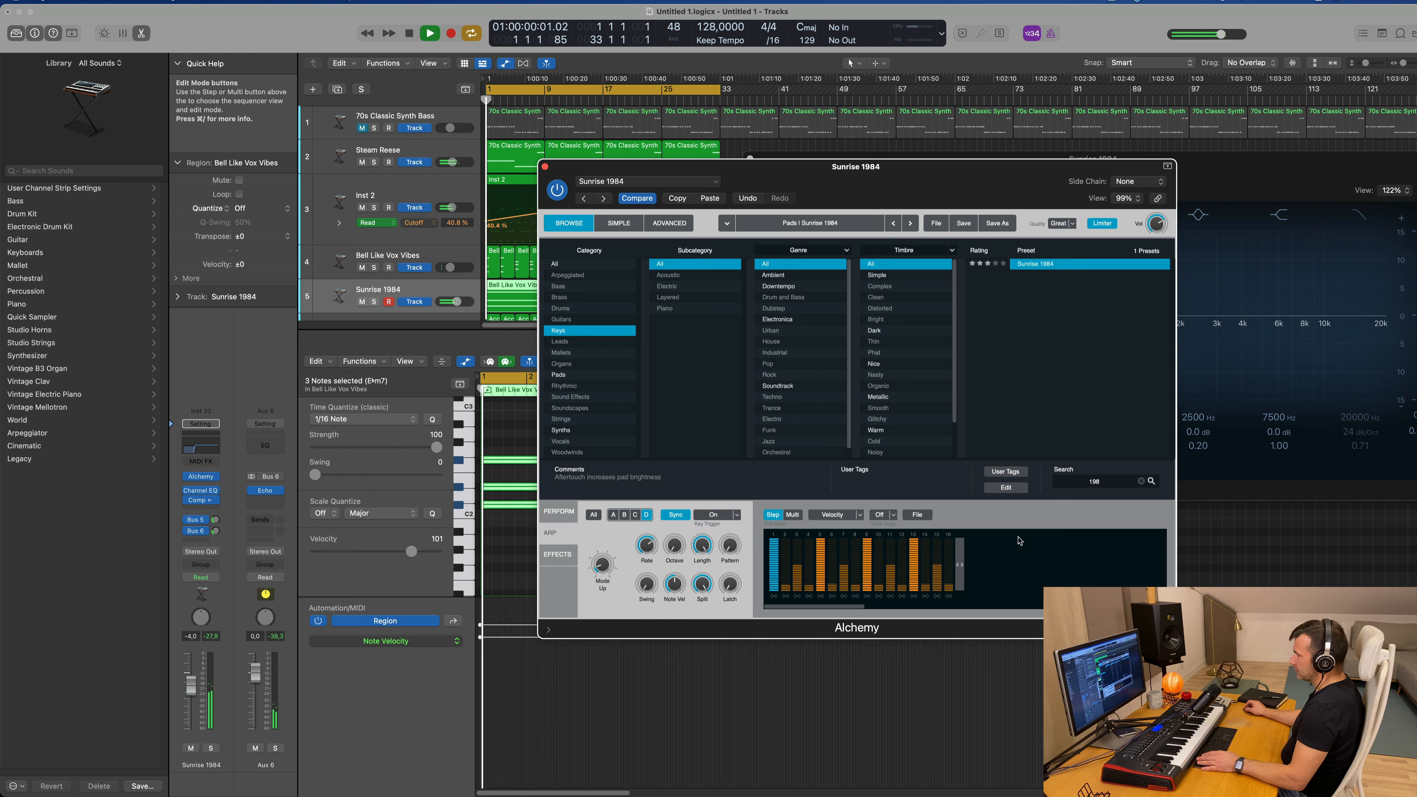
{"action": "left_click_drag", "start_coordinate": [191, 684], "coordinate": [187, 674]}
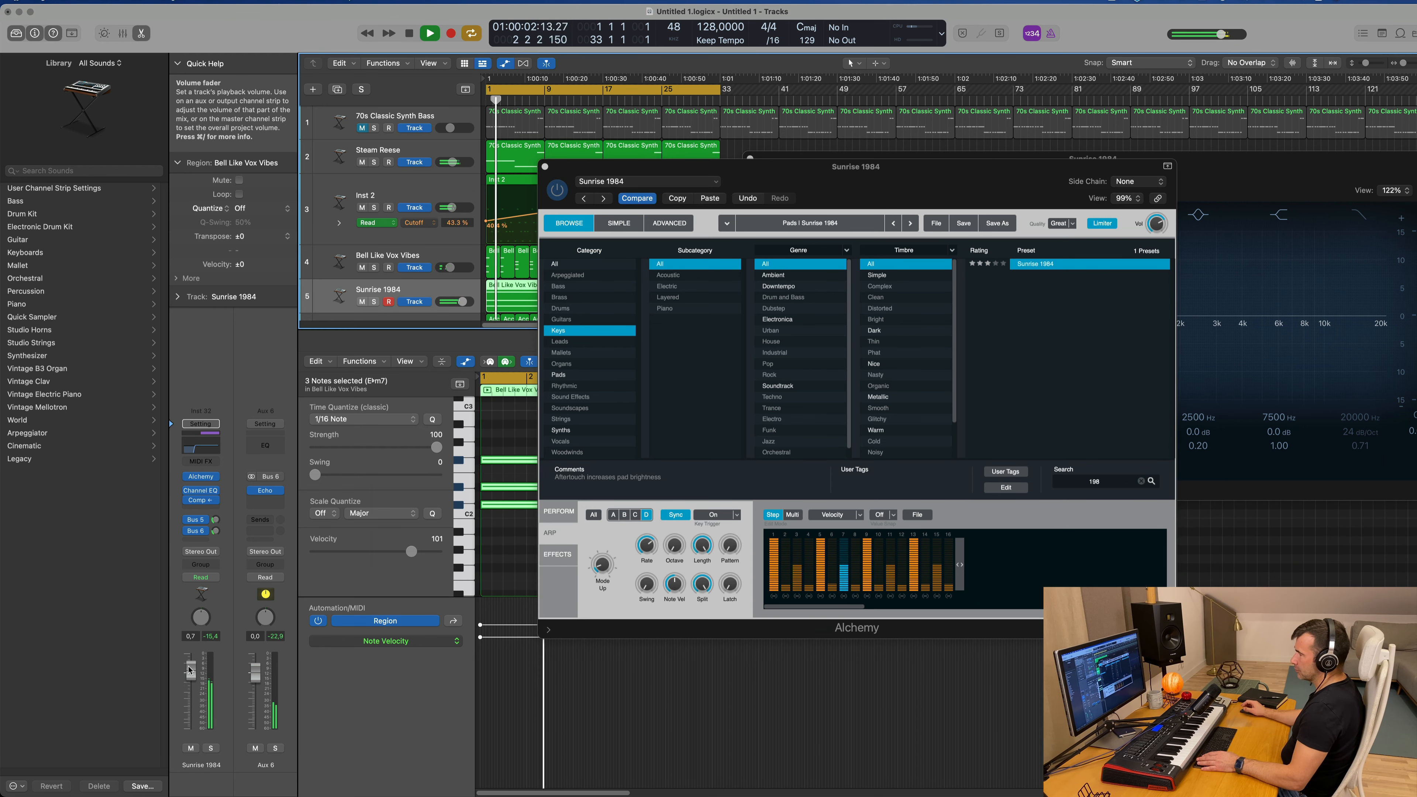
Step: Try the Ramp Down 16 Notes and Skipping arpeggiator patterns, soloing Sunrise 1984 to hear them
{"action": "left_click", "coordinate": [917, 515]}
{"action": "mouse_move", "coordinate": [943, 532]}
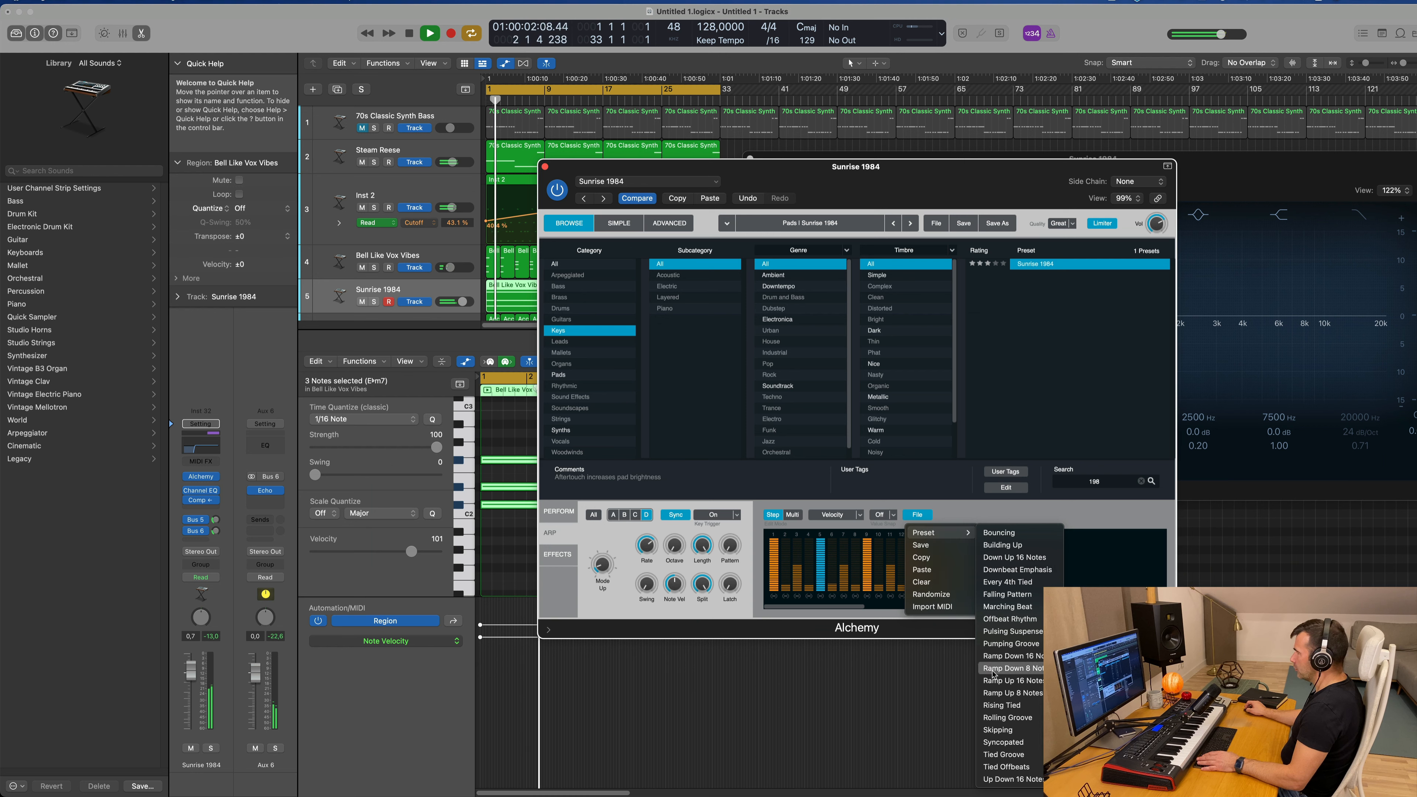
{"action": "left_click", "coordinate": [1007, 657]}
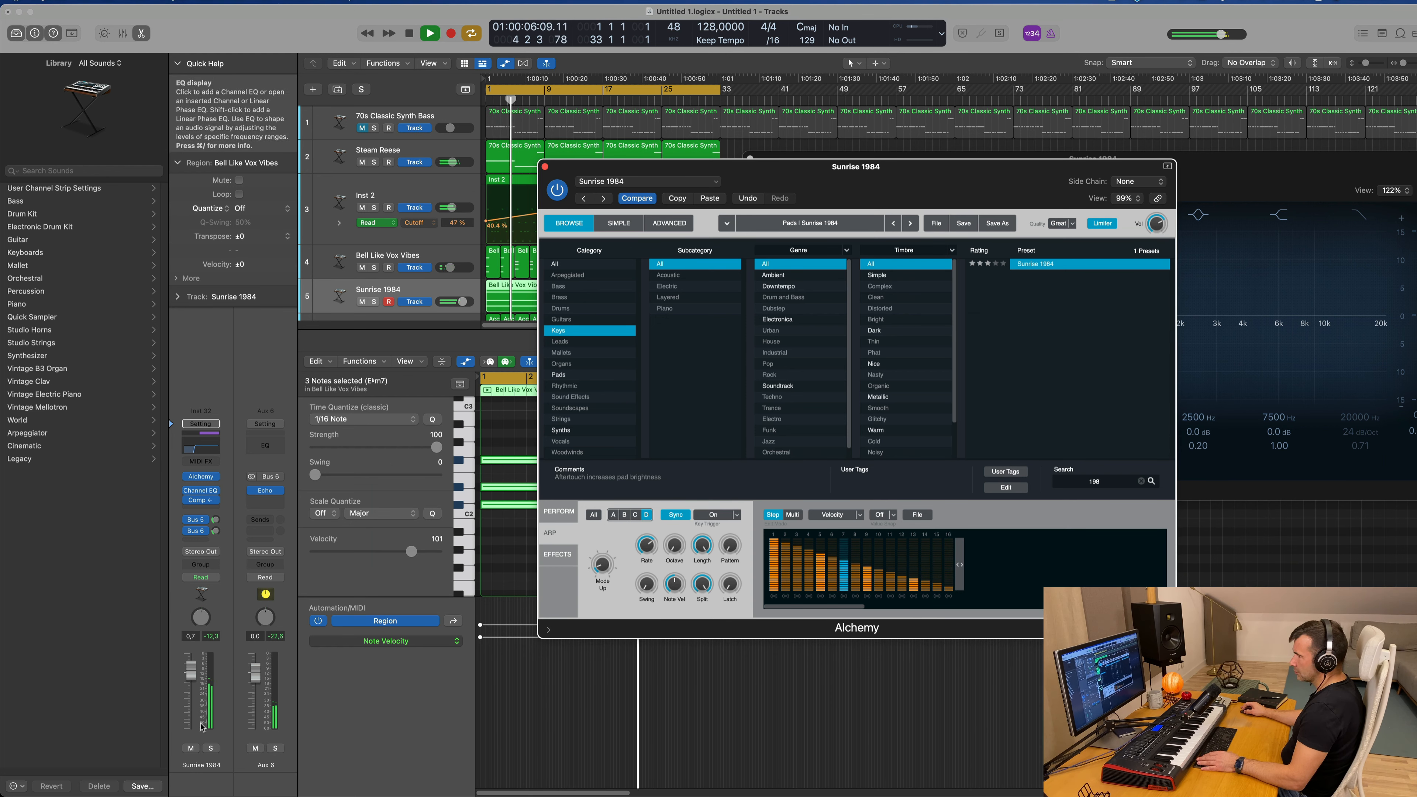
{"action": "left_click", "coordinate": [211, 748]}
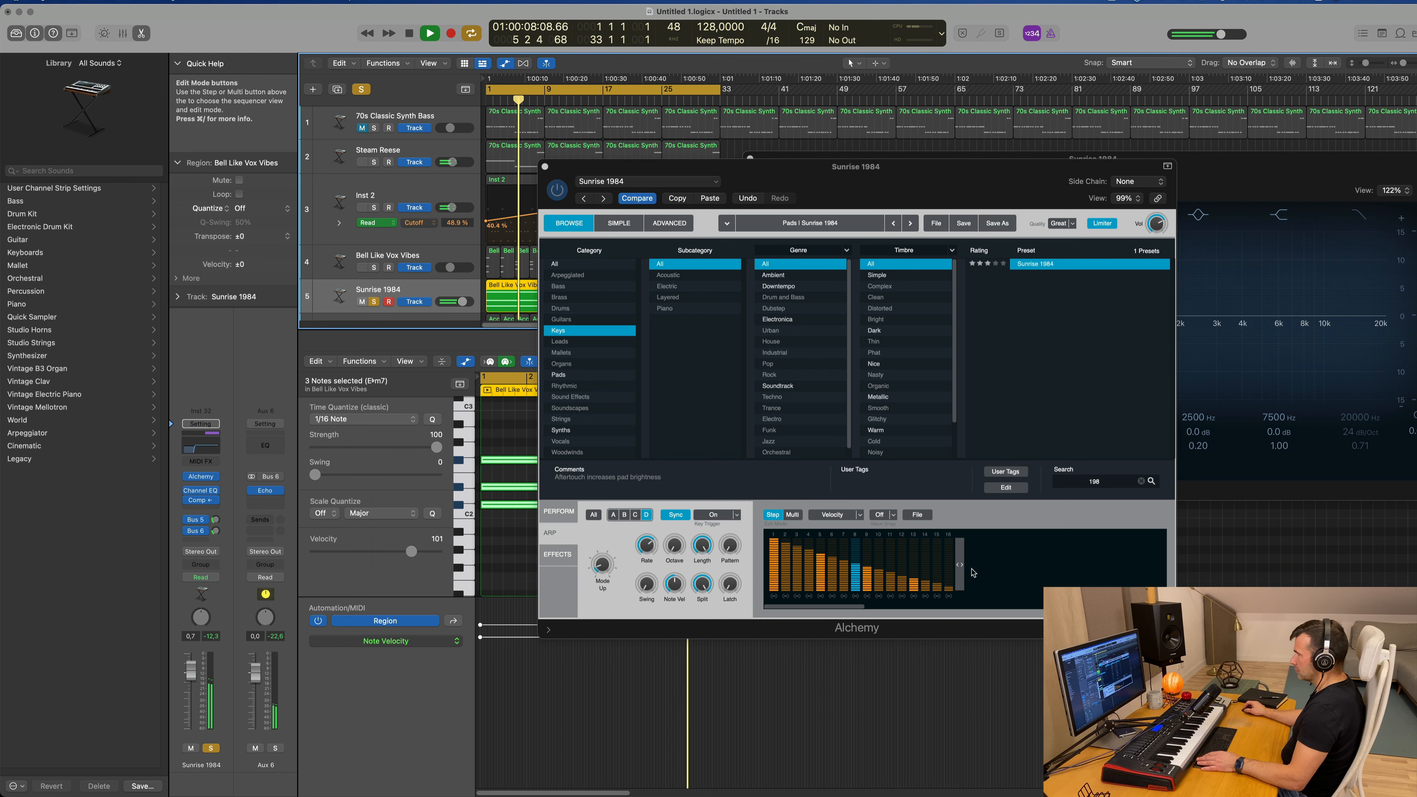
{"action": "left_click", "coordinate": [914, 515]}
{"action": "mouse_move", "coordinate": [940, 532]}
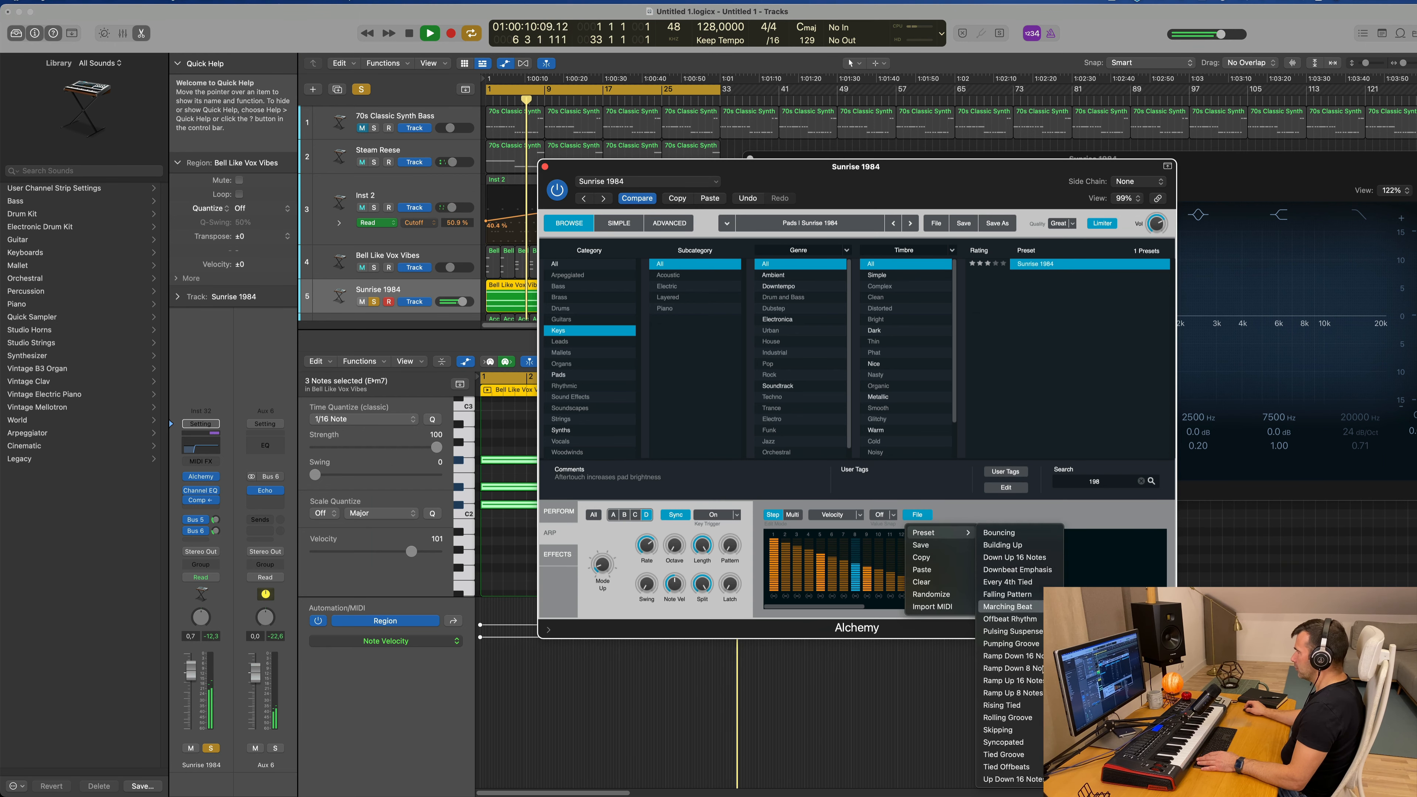
{"action": "left_click", "coordinate": [1025, 730]}
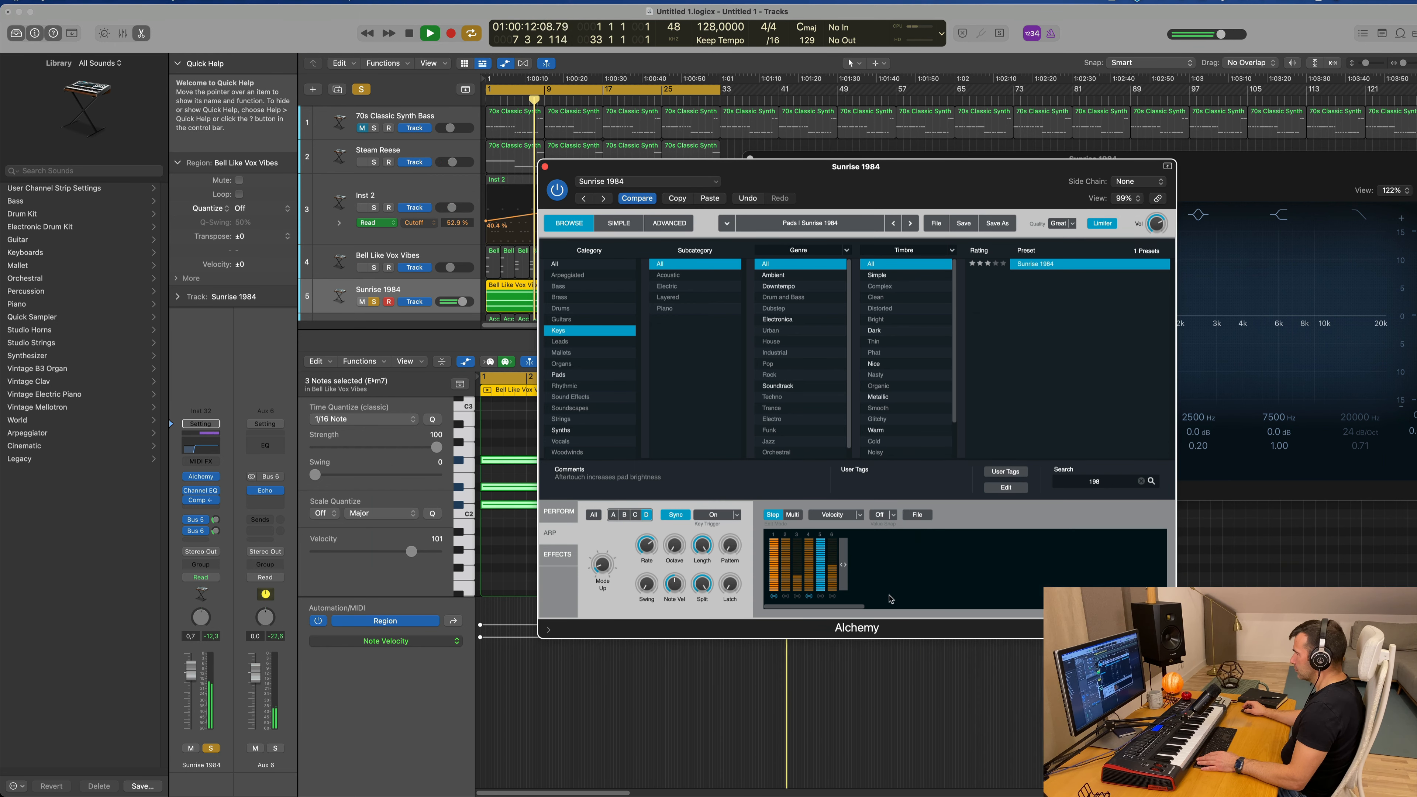
Step: Try another 16-step arpeggiator pattern preset and the Up Down 16 Notes preset on the soloed track
{"action": "left_click", "coordinate": [919, 515]}
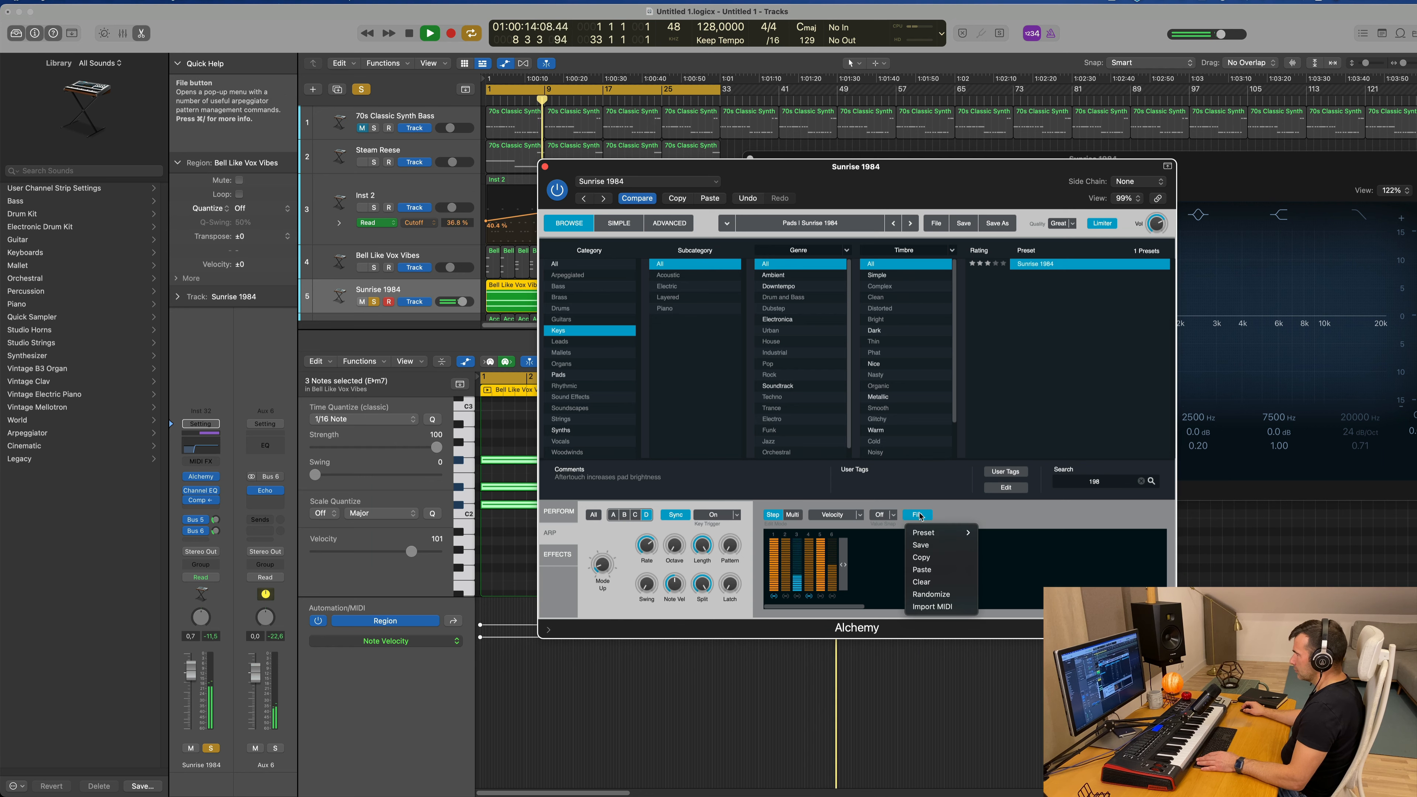
{"action": "mouse_move", "coordinate": [940, 533]}
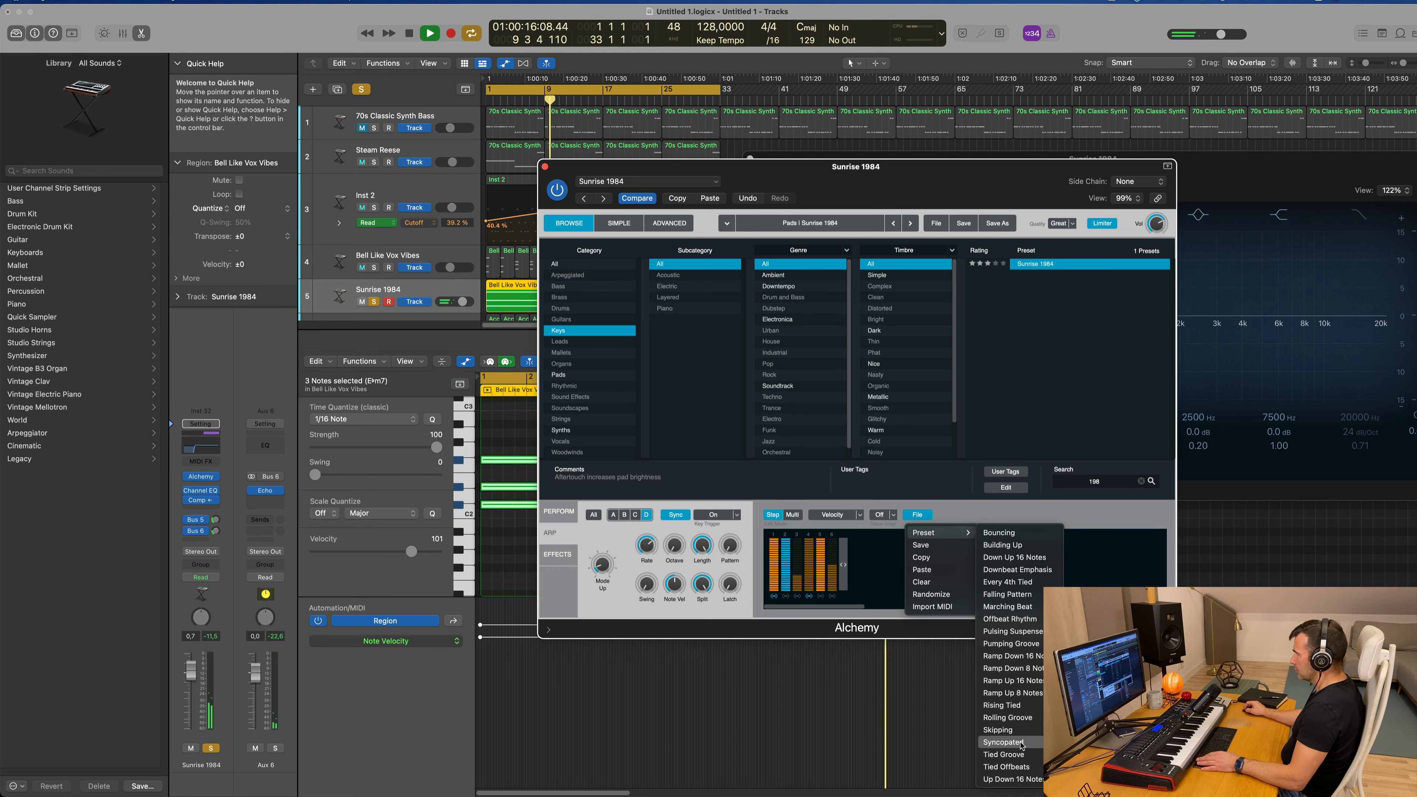
{"action": "left_click", "coordinate": [995, 595]}
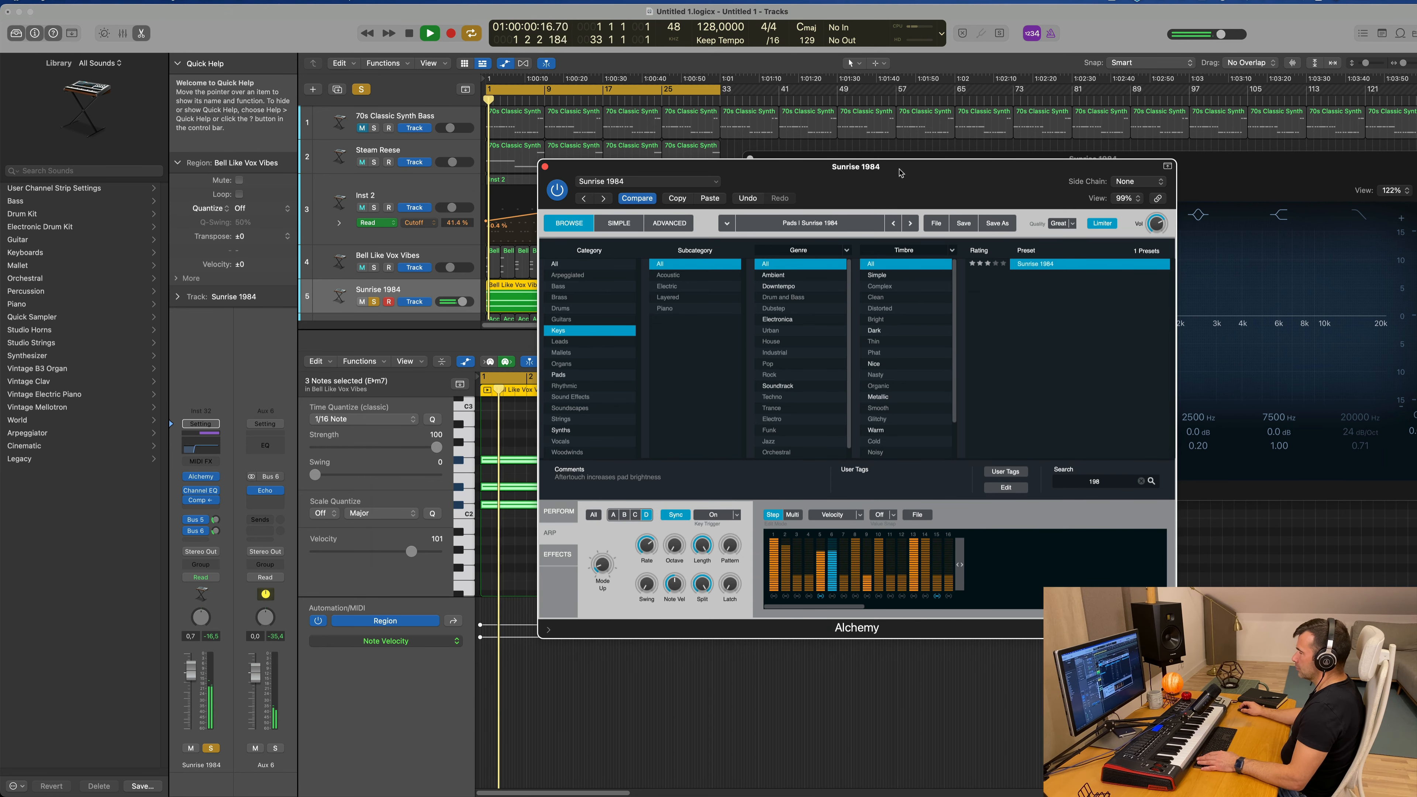
{"action": "left_click_drag", "start_coordinate": [901, 172], "coordinate": [1017, 158]}
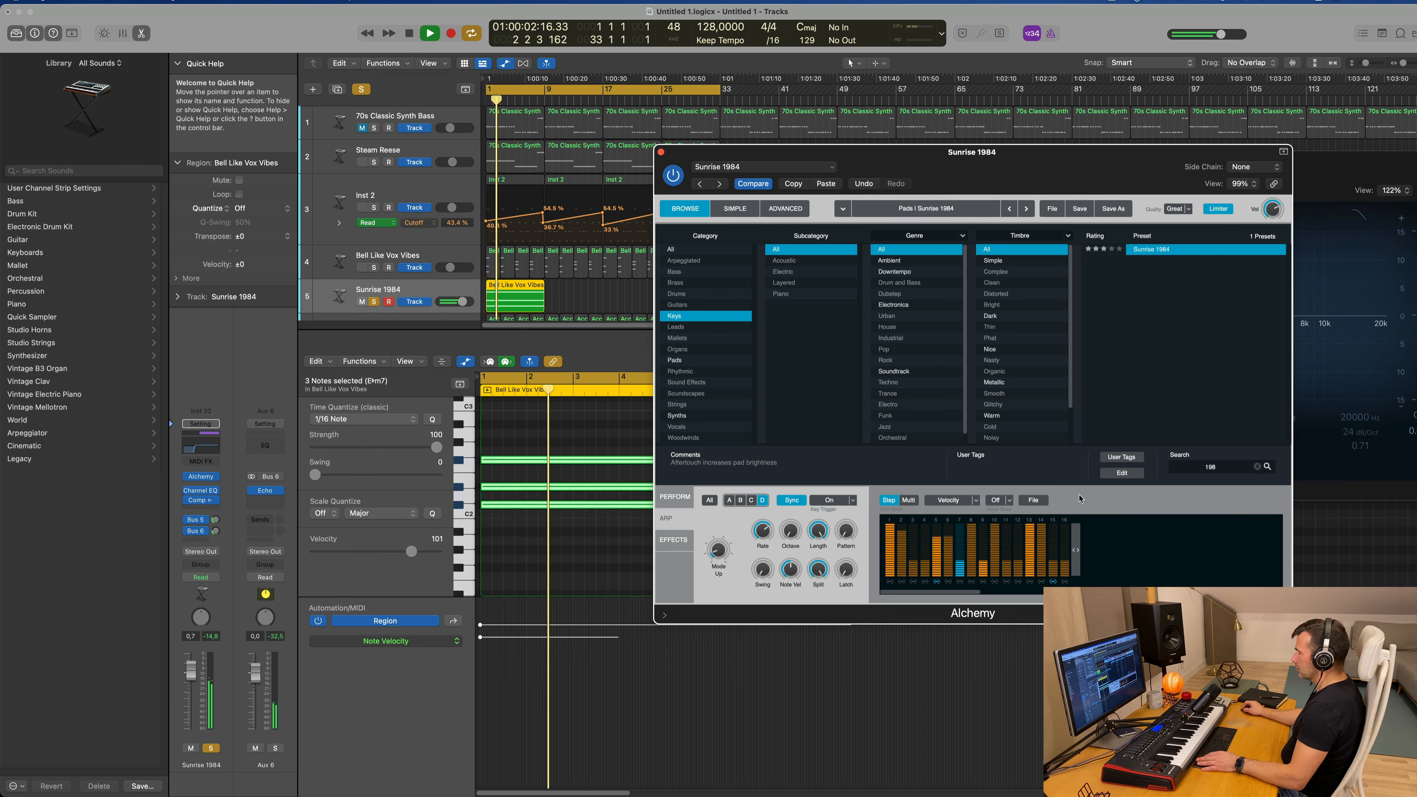
{"action": "left_click", "coordinate": [1034, 501]}
{"action": "mouse_move", "coordinate": [1055, 518]}
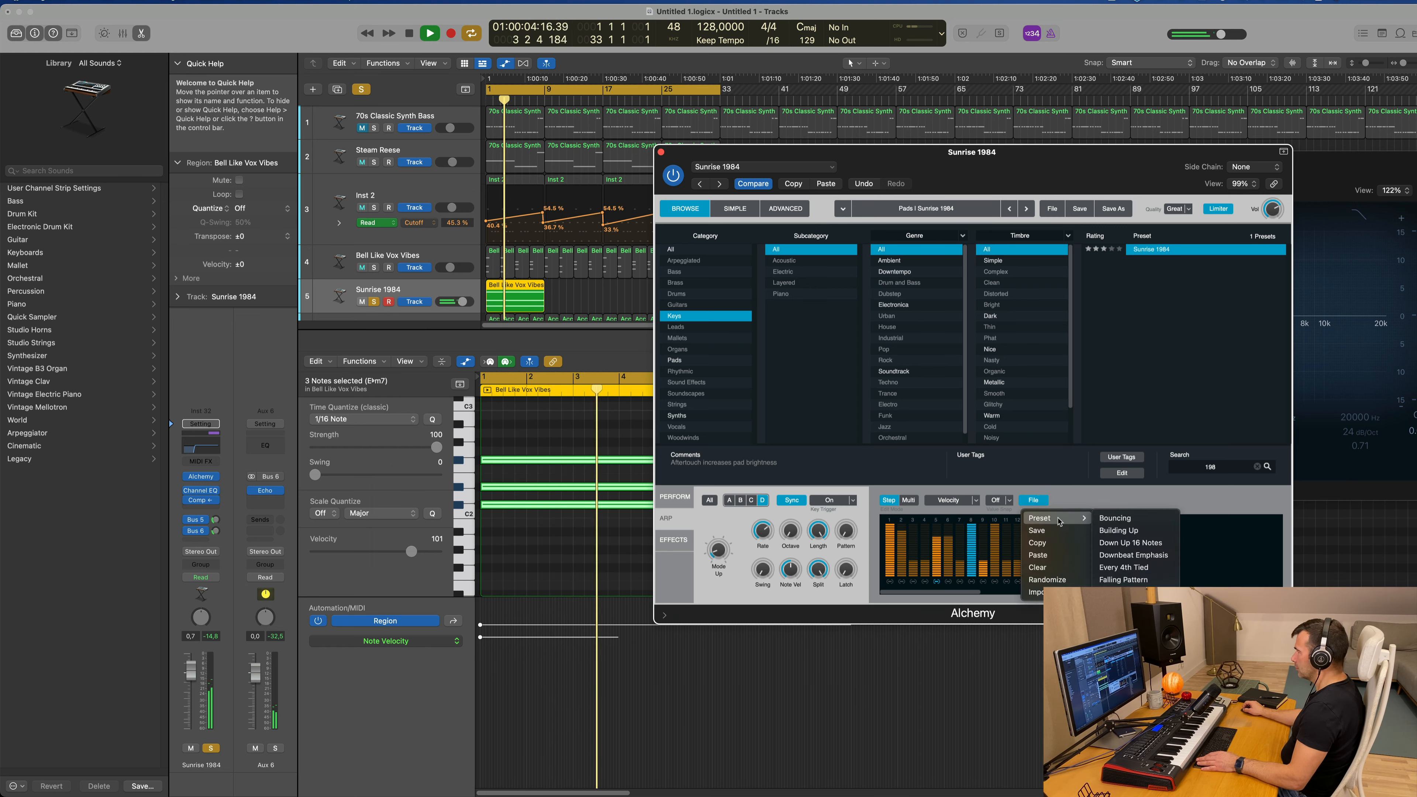
{"action": "left_click", "coordinate": [1124, 653]}
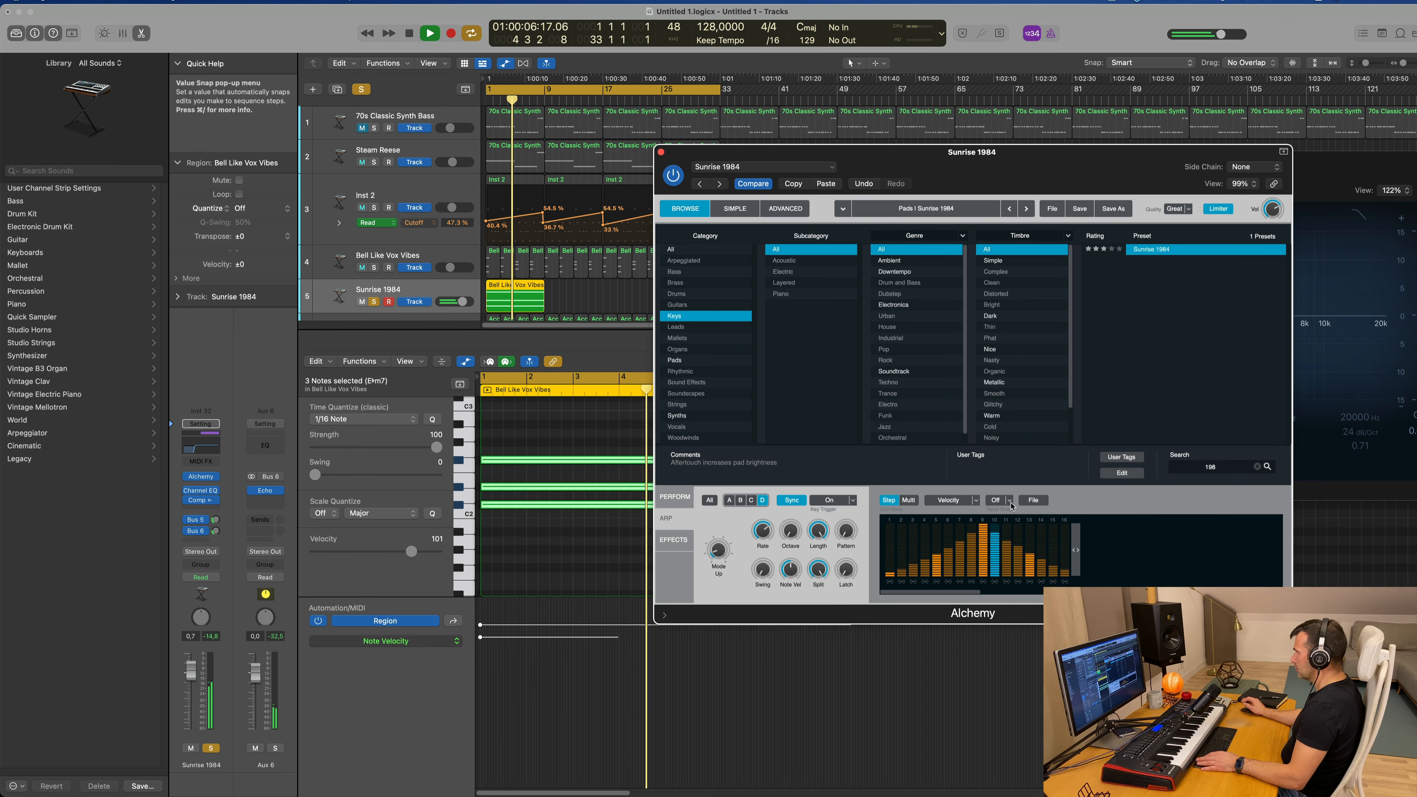
Step: Load a 16-step arpeggiator pattern preset with its strongest accents on steps 1, 5, 9 and 13, and restart playback
{"action": "left_click", "coordinate": [1038, 500]}
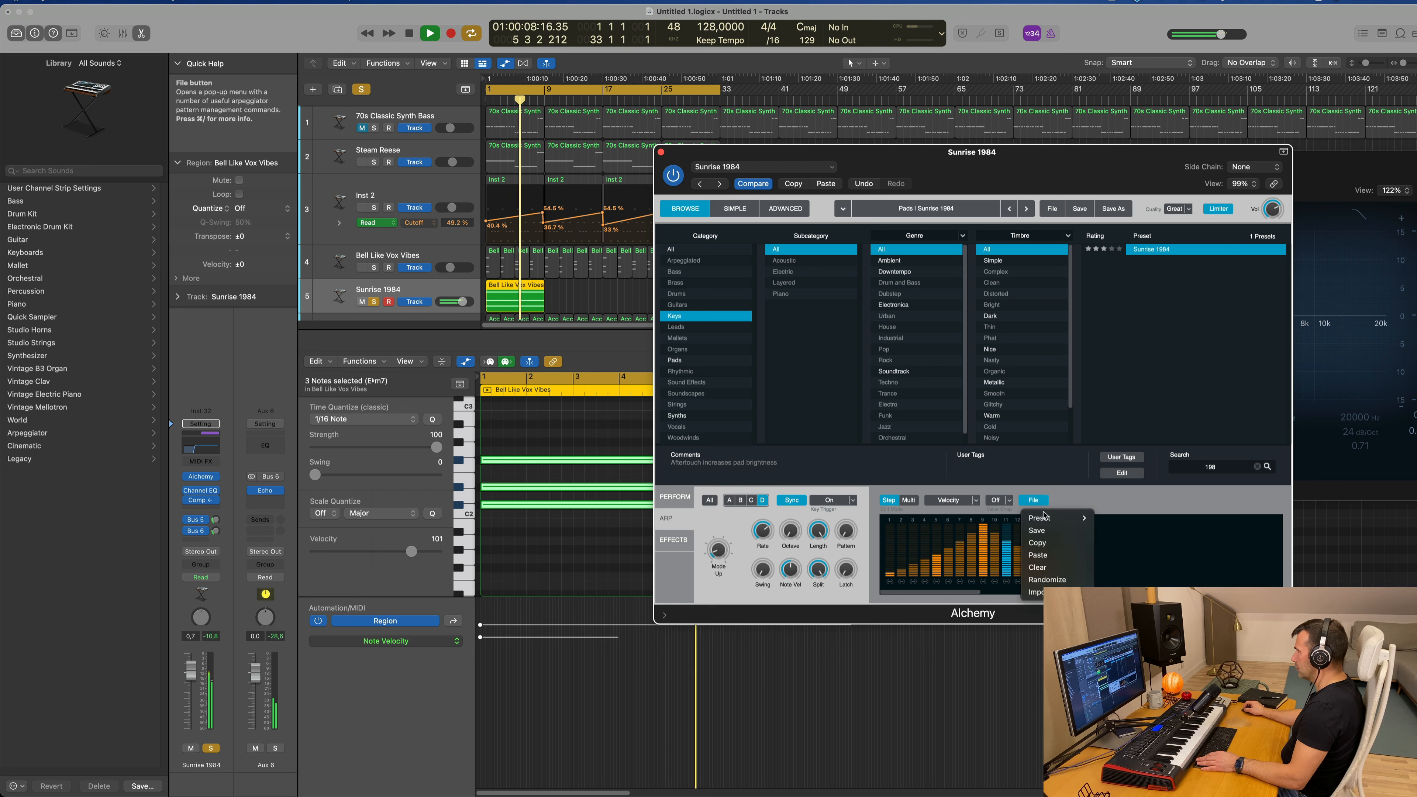
{"action": "mouse_move", "coordinate": [1045, 517]}
{"action": "left_click", "coordinate": [1123, 654]}
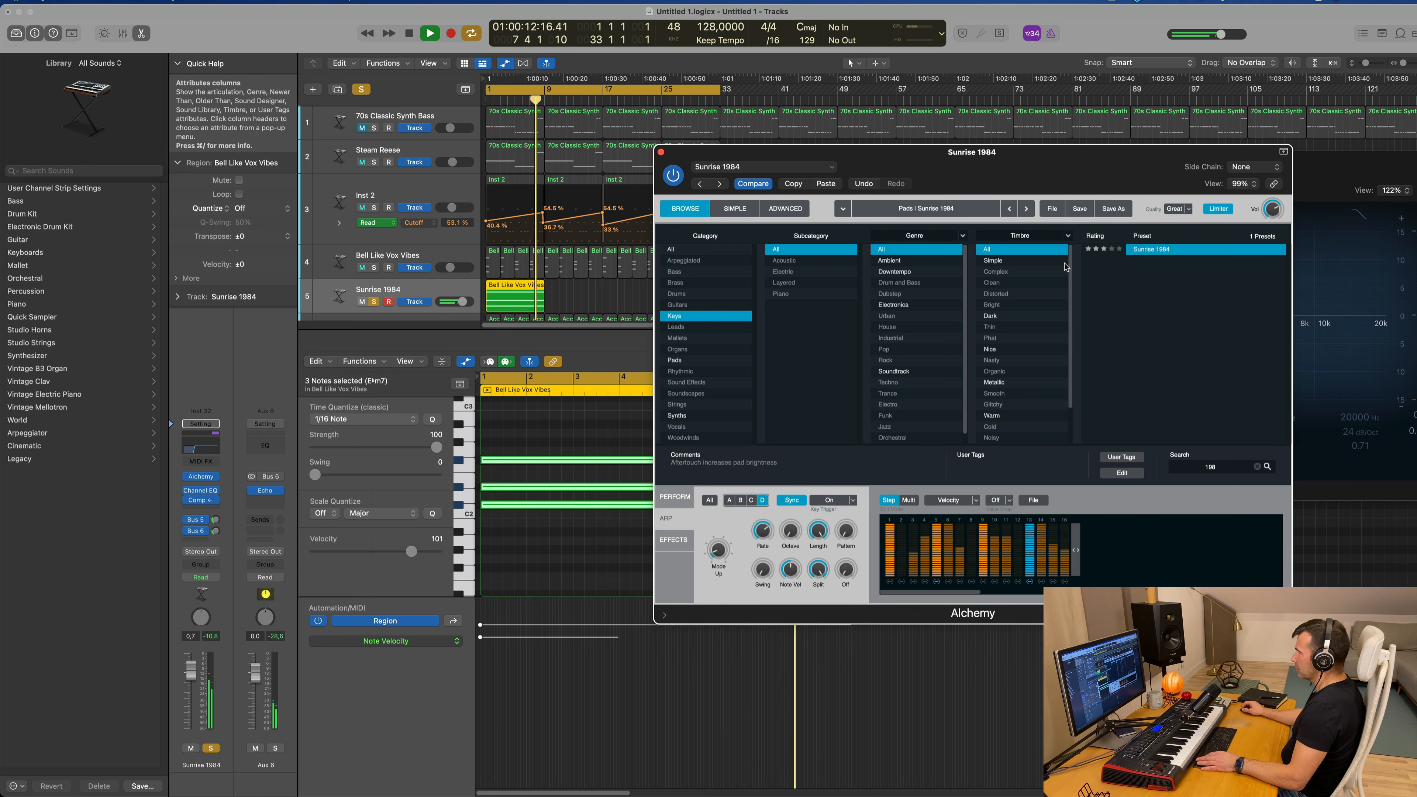
{"action": "left_click_drag", "start_coordinate": [1019, 164], "coordinate": [1078, 165]}
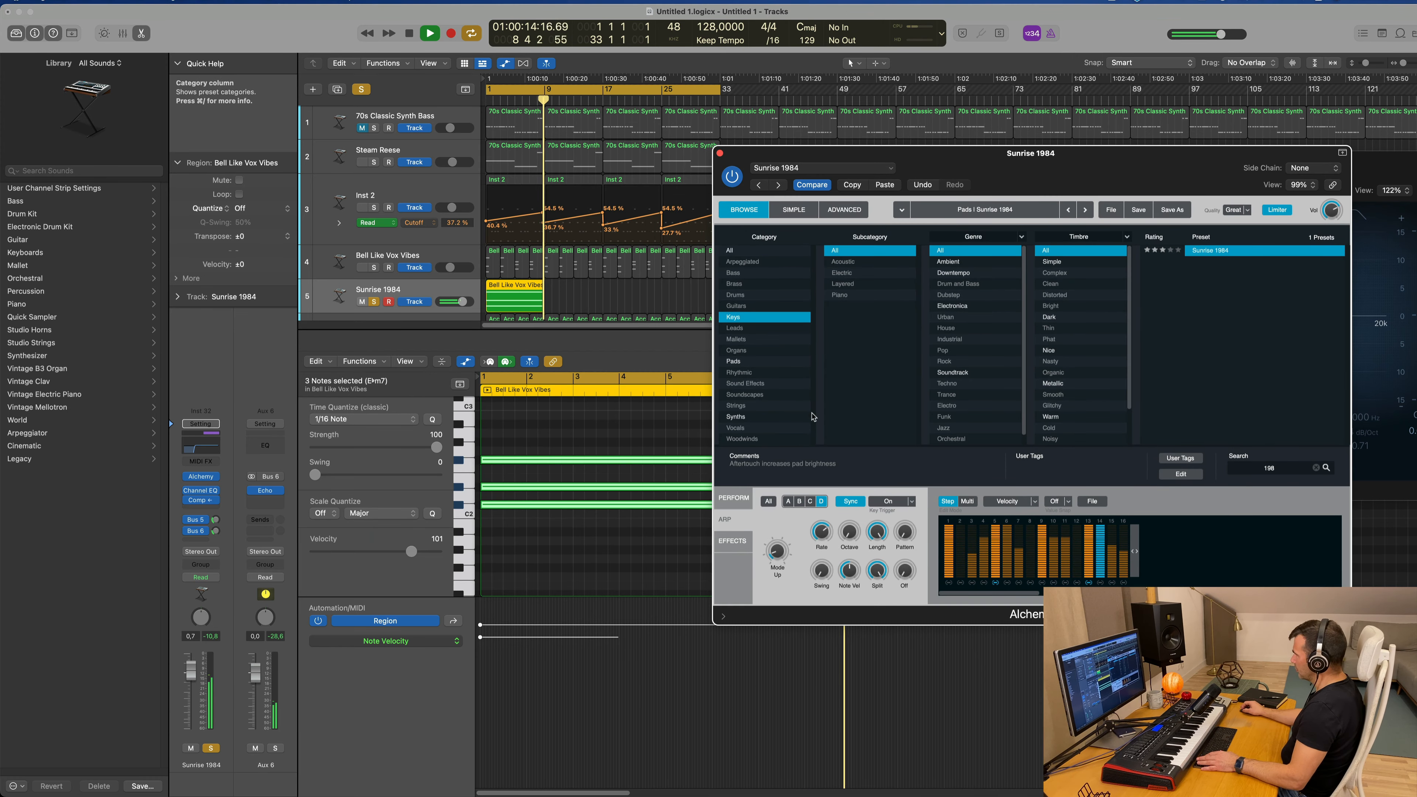
{"action": "key", "text": "space"}
{"action": "key", "text": "space"}
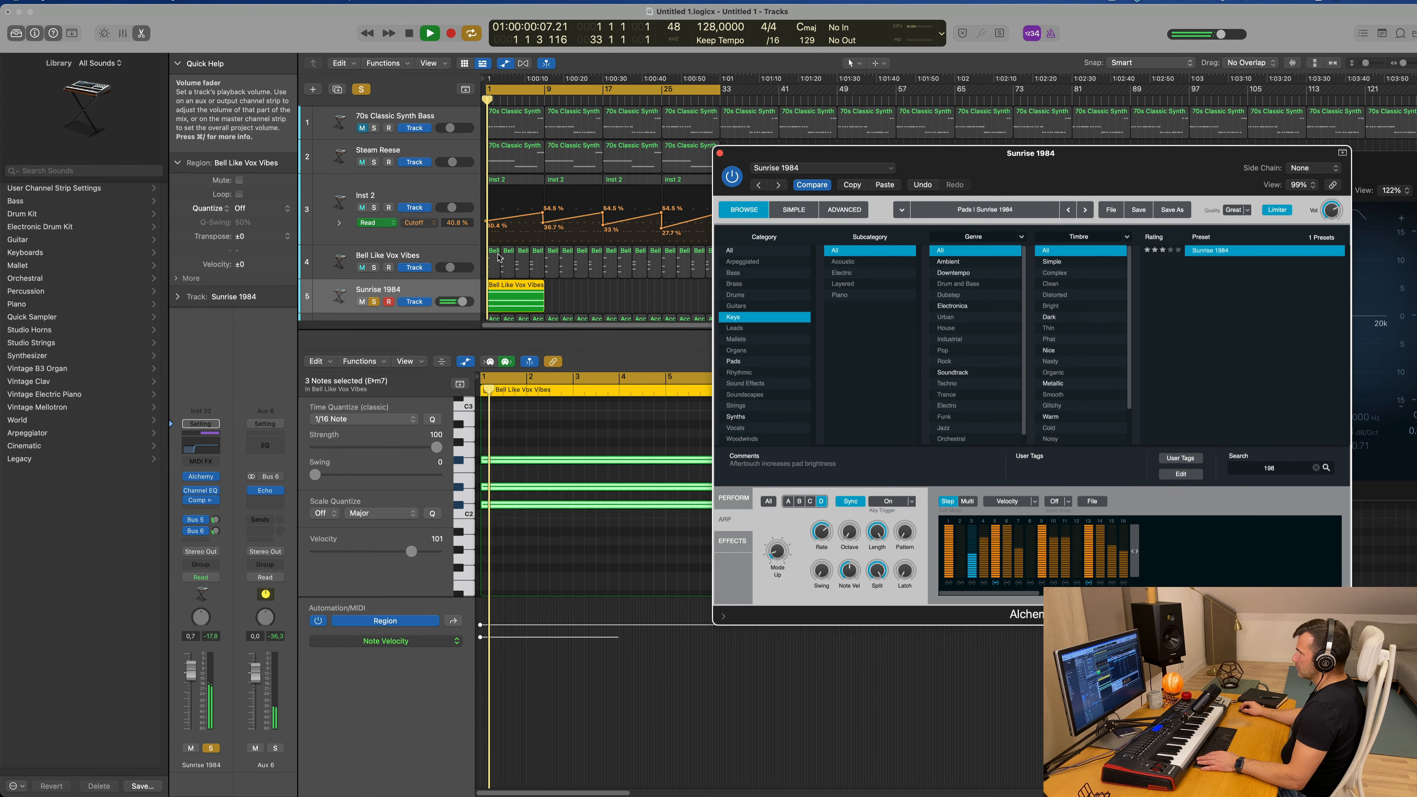
Step: Repeat the Bell Like Vox Vibes region on the Sunrise 1984 track until it reaches bar 33
{"action": "left_click", "coordinate": [536, 294]}
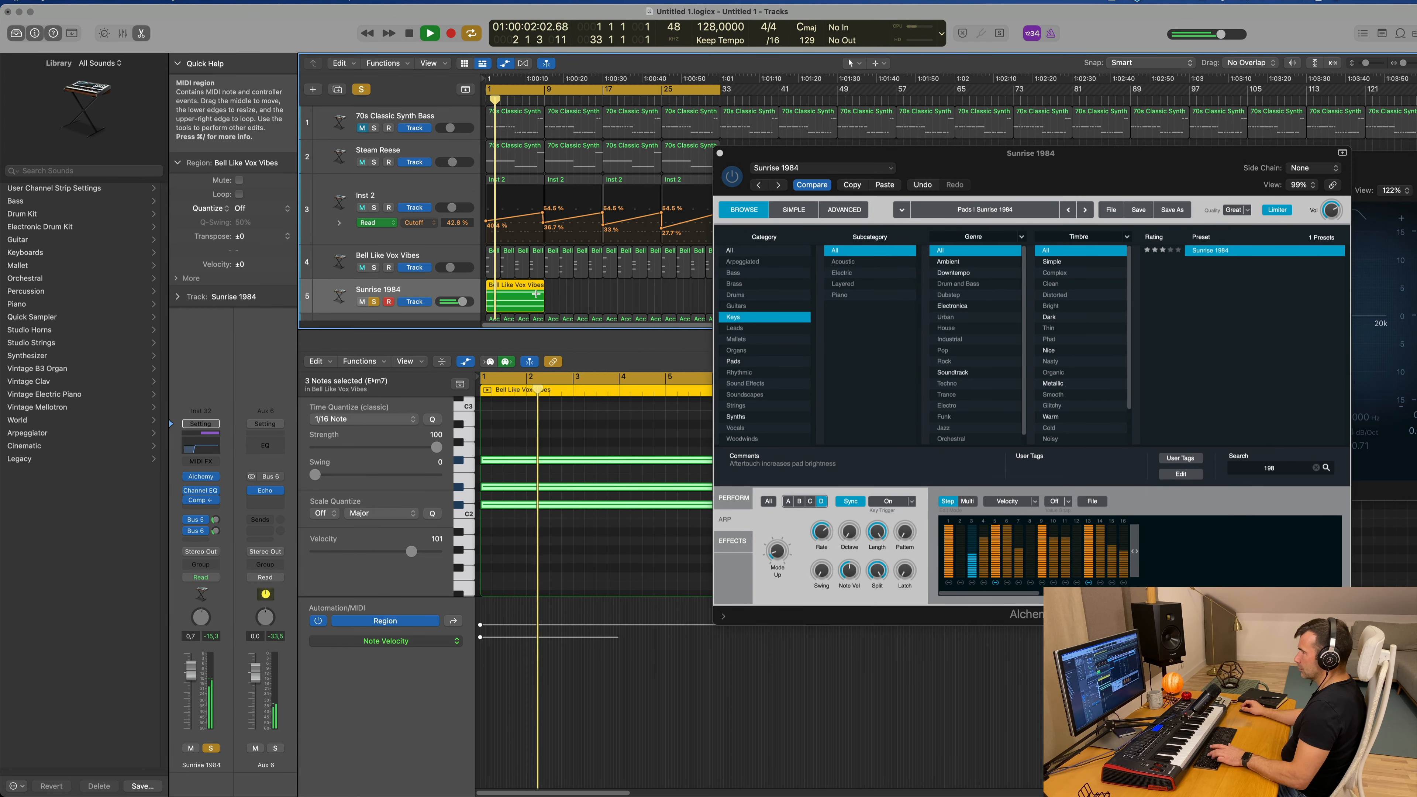
{"action": "key", "text": "super+r"}
{"action": "key", "text": "super+r"}
{"action": "left_click_drag", "start_coordinate": [1087, 152], "coordinate": [978, 82]}
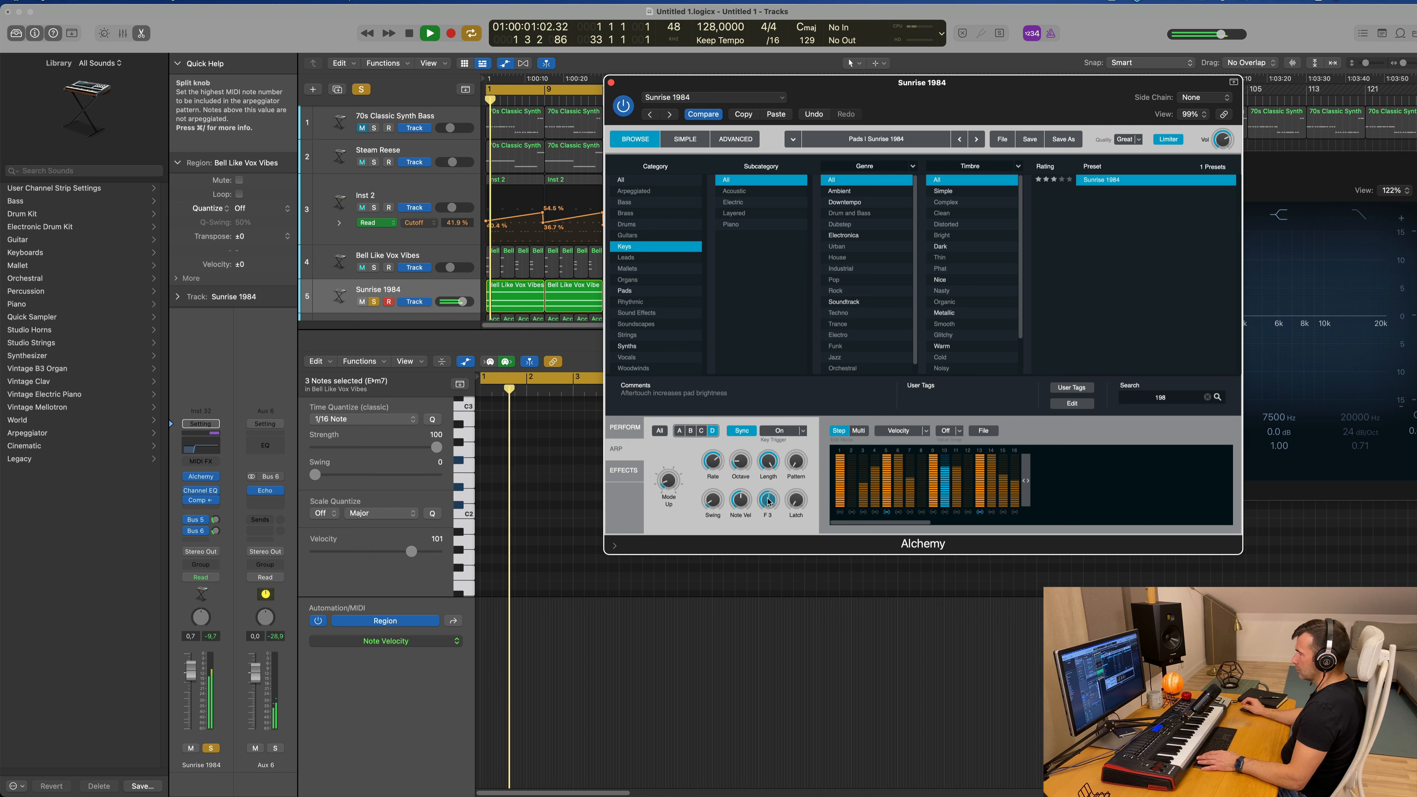
Step: Adjust the arpeggiator's Split knob, turn its Note Vel knob to maximum, and restart playback
{"action": "mouse_move", "coordinate": [768, 501]}
{"action": "left_mouse_down"}
{"action": "mouse_move", "coordinate": [771, 484]}
{"action": "mouse_move", "coordinate": [776, 522]}
{"action": "left_mouse_up"}
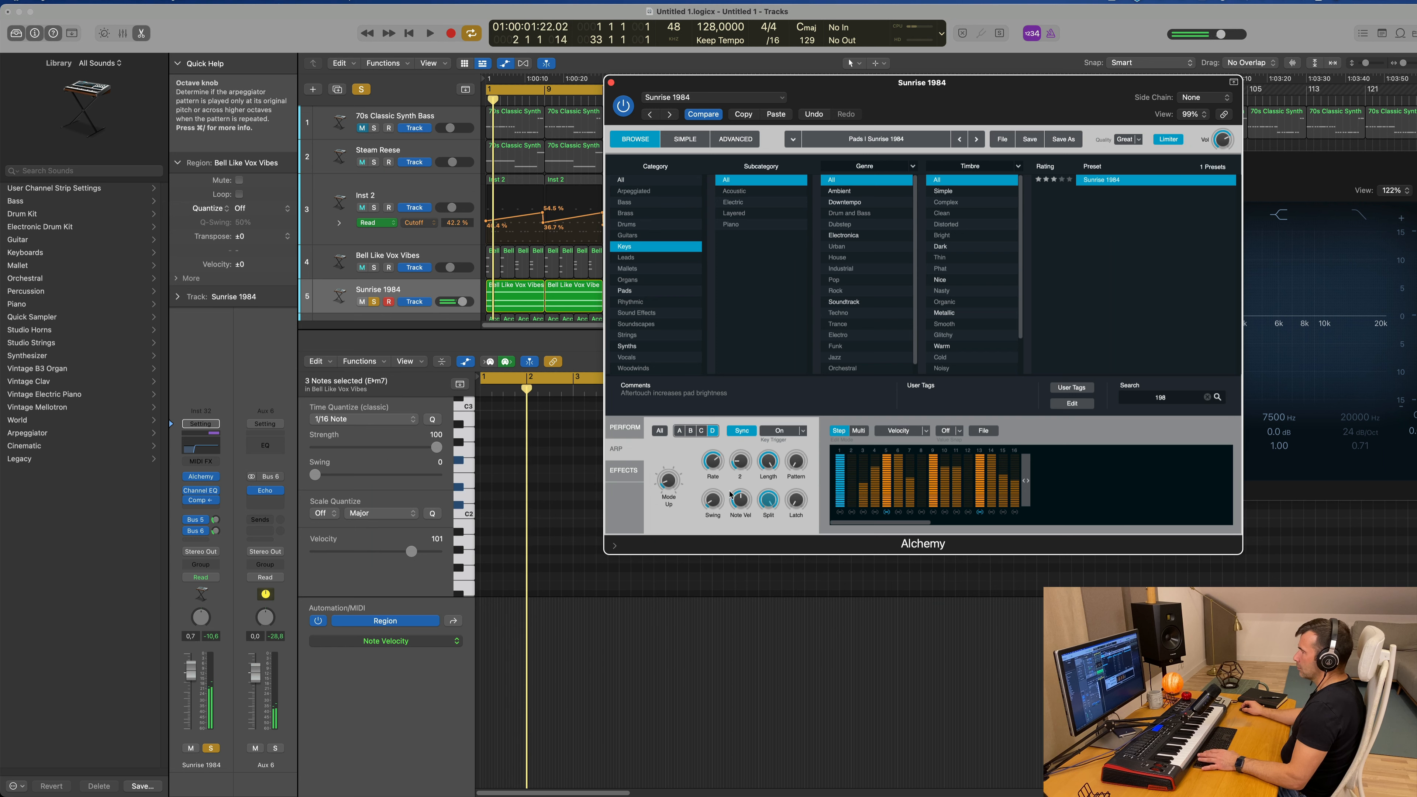
{"action": "mouse_move", "coordinate": [747, 482]}
{"action": "left_mouse_down"}
{"action": "mouse_move", "coordinate": [748, 537]}
{"action": "mouse_move", "coordinate": [740, 491]}
{"action": "left_mouse_up"}
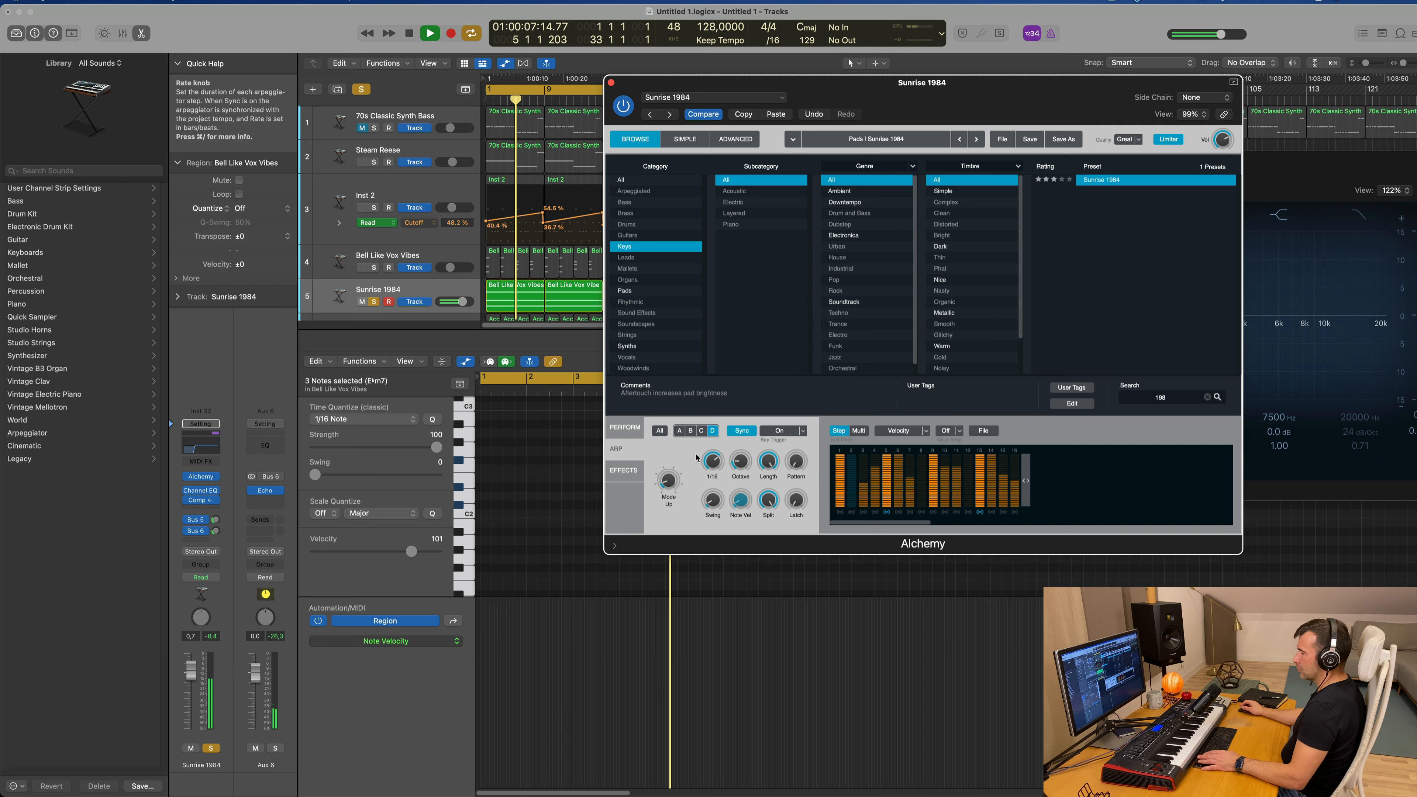
{"action": "key", "text": "space"}
{"action": "key", "text": "space"}
Step: Take the Sunrise 1984 track out of solo and replay the full mix from the start
{"action": "left_click", "coordinate": [210, 750]}
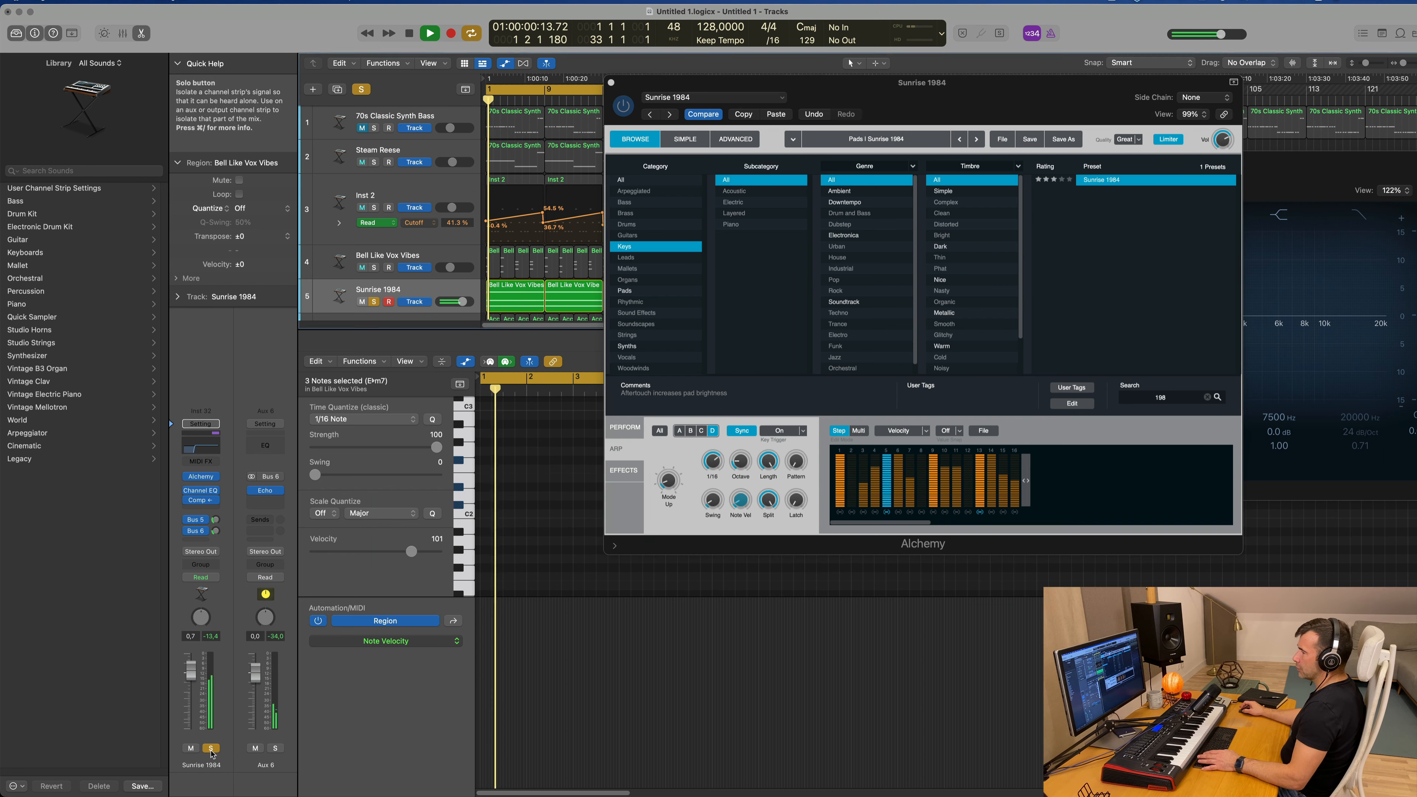
{"action": "key", "text": "space"}
{"action": "left_click", "coordinate": [209, 749]}
{"action": "key", "text": "space"}
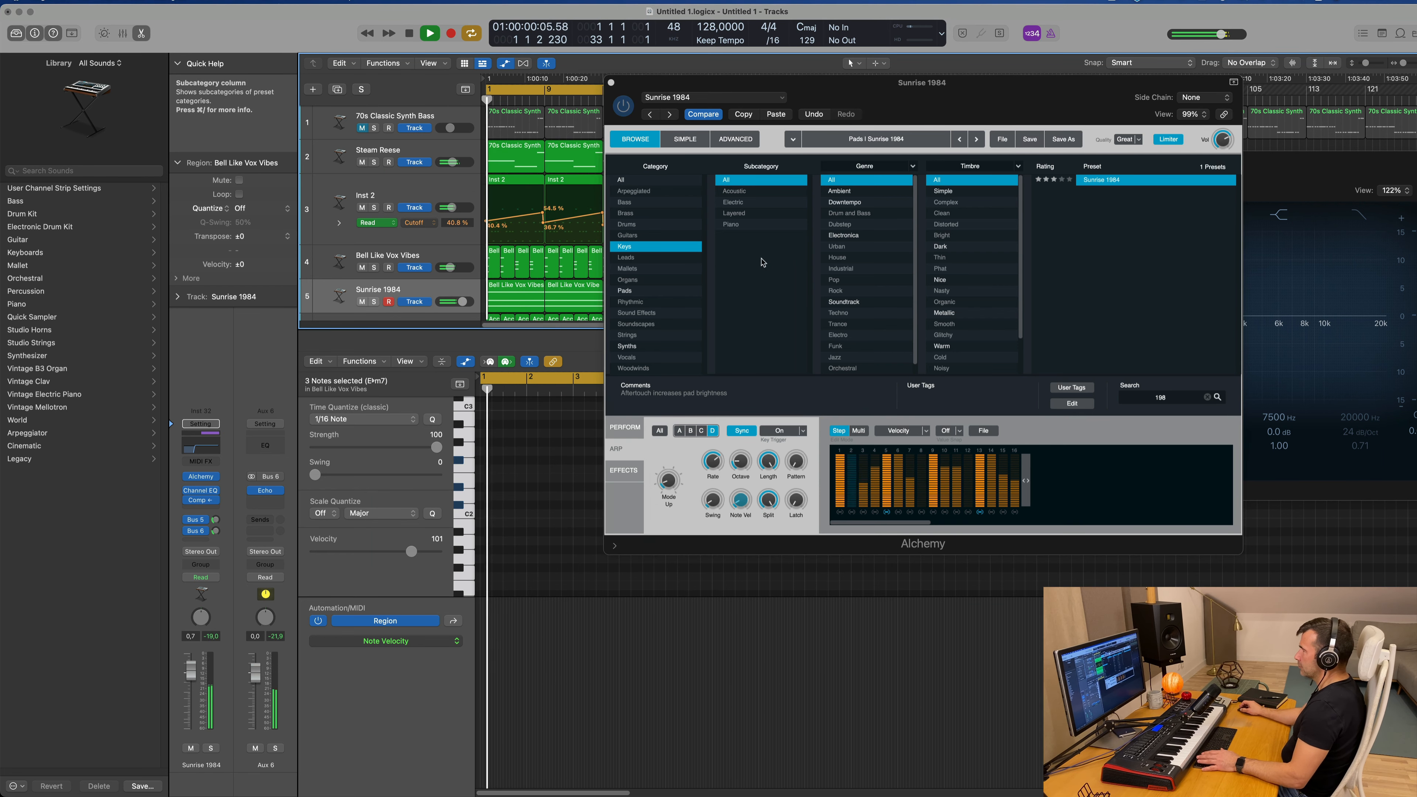
Step: Move the Alchemy window off the arrangement and briefly solo Sunrise 1984 to compare it with the full mix
{"action": "left_click_drag", "start_coordinate": [942, 91], "coordinate": [1071, 173]}
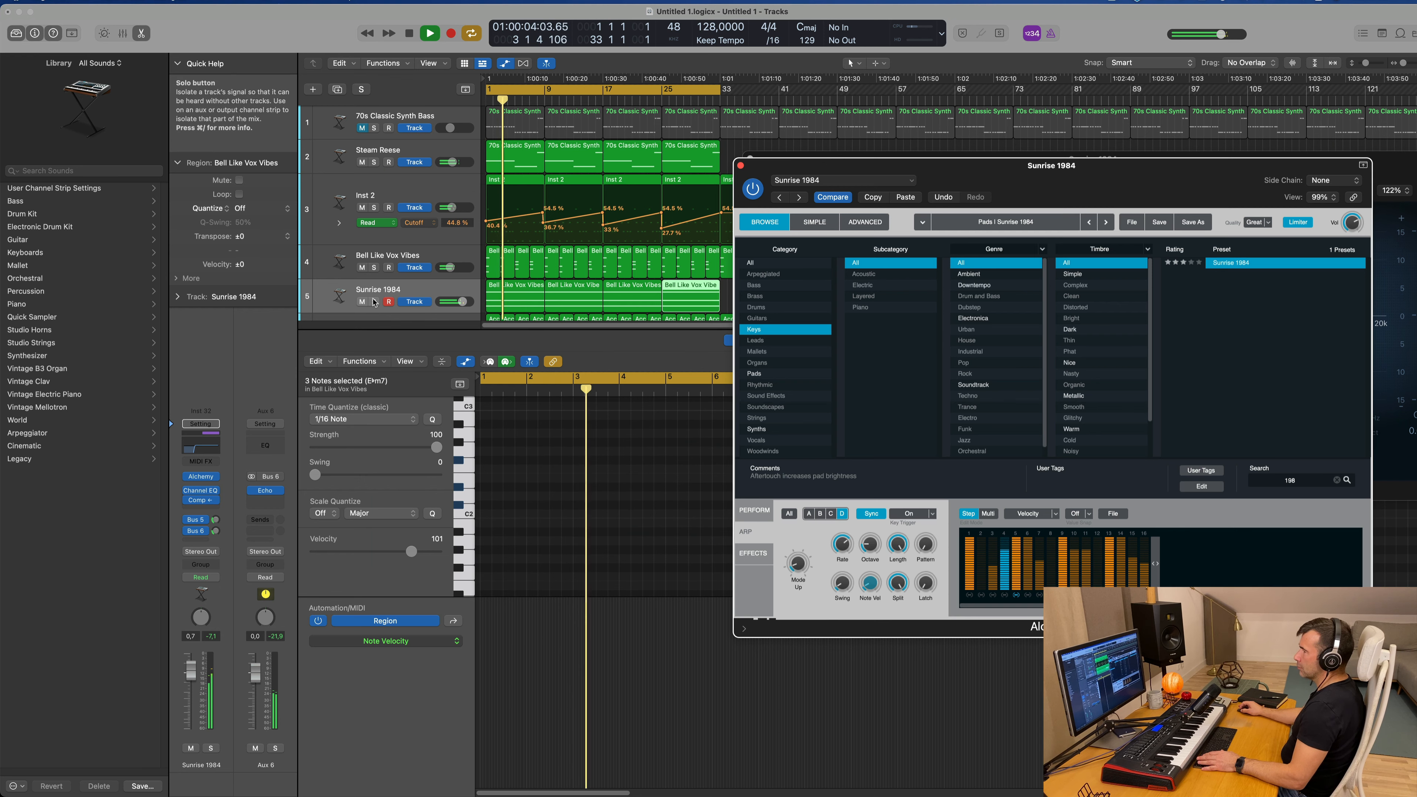
{"action": "left_click", "coordinate": [374, 302]}
{"action": "left_click", "coordinate": [374, 302]}
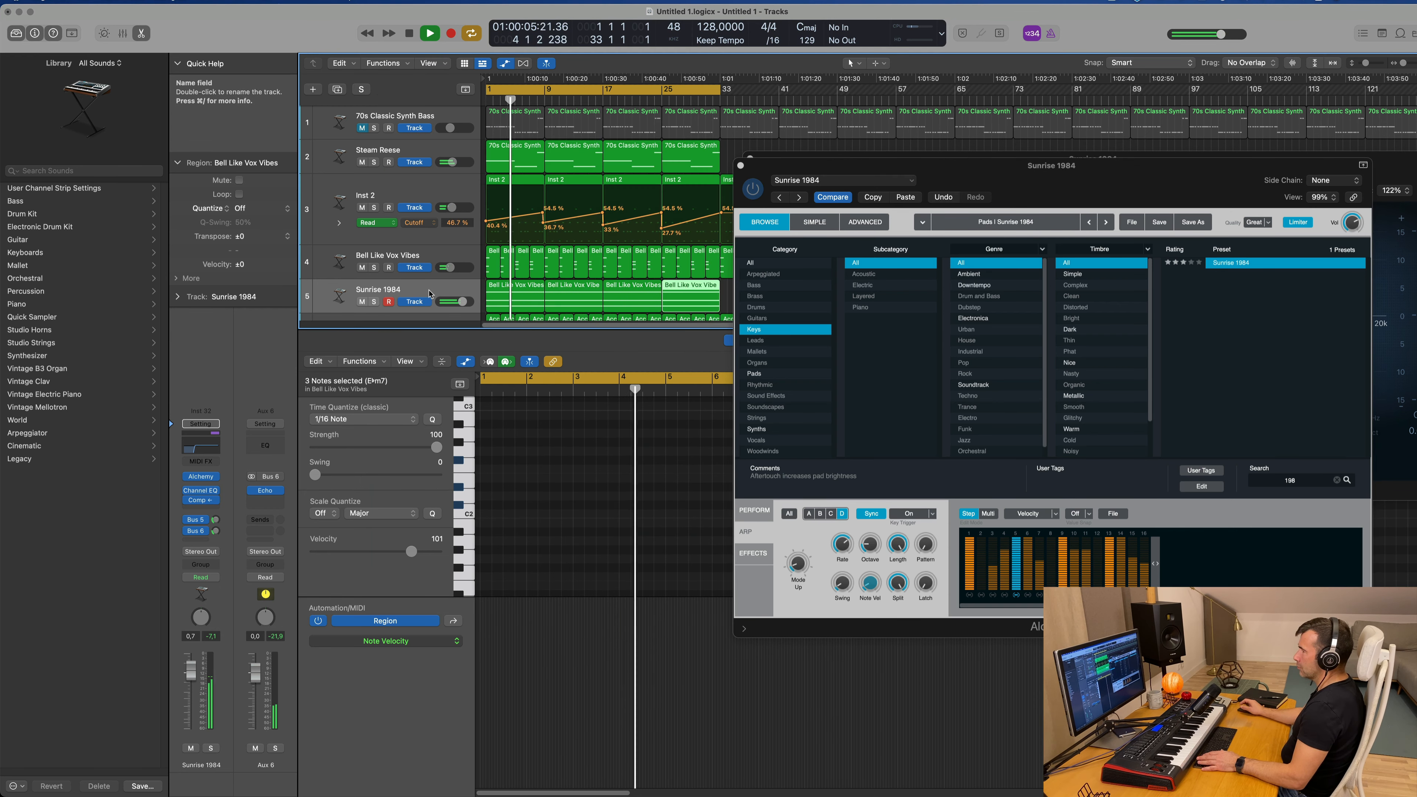
Step: Select the Sunrise 1984 regions, close the EQ window, show Alchemy's performance controls and adjust the Cutoff knob
{"action": "left_click", "coordinate": [421, 292]}
{"action": "left_click_drag", "start_coordinate": [999, 169], "coordinate": [1035, 218]}
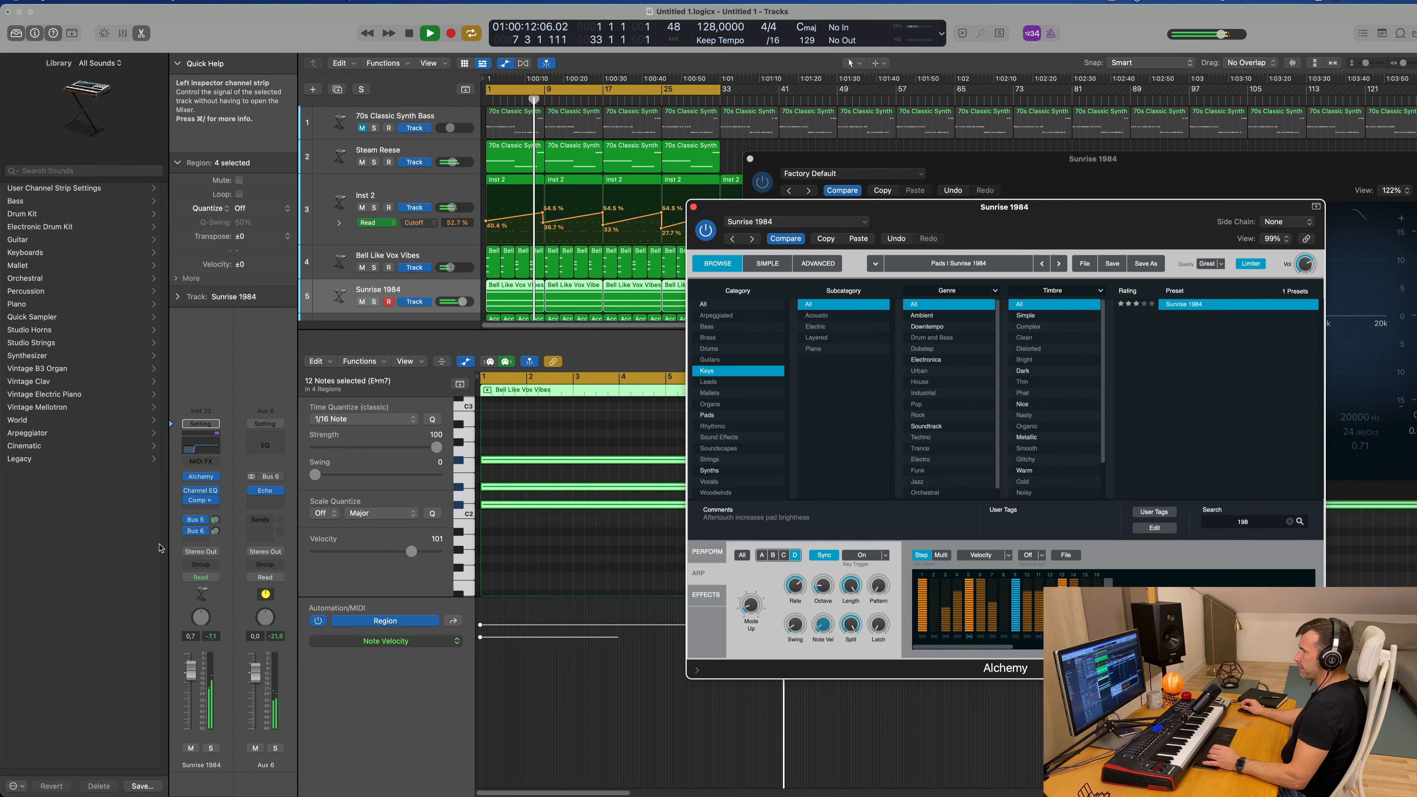
{"action": "left_click", "coordinate": [750, 159]}
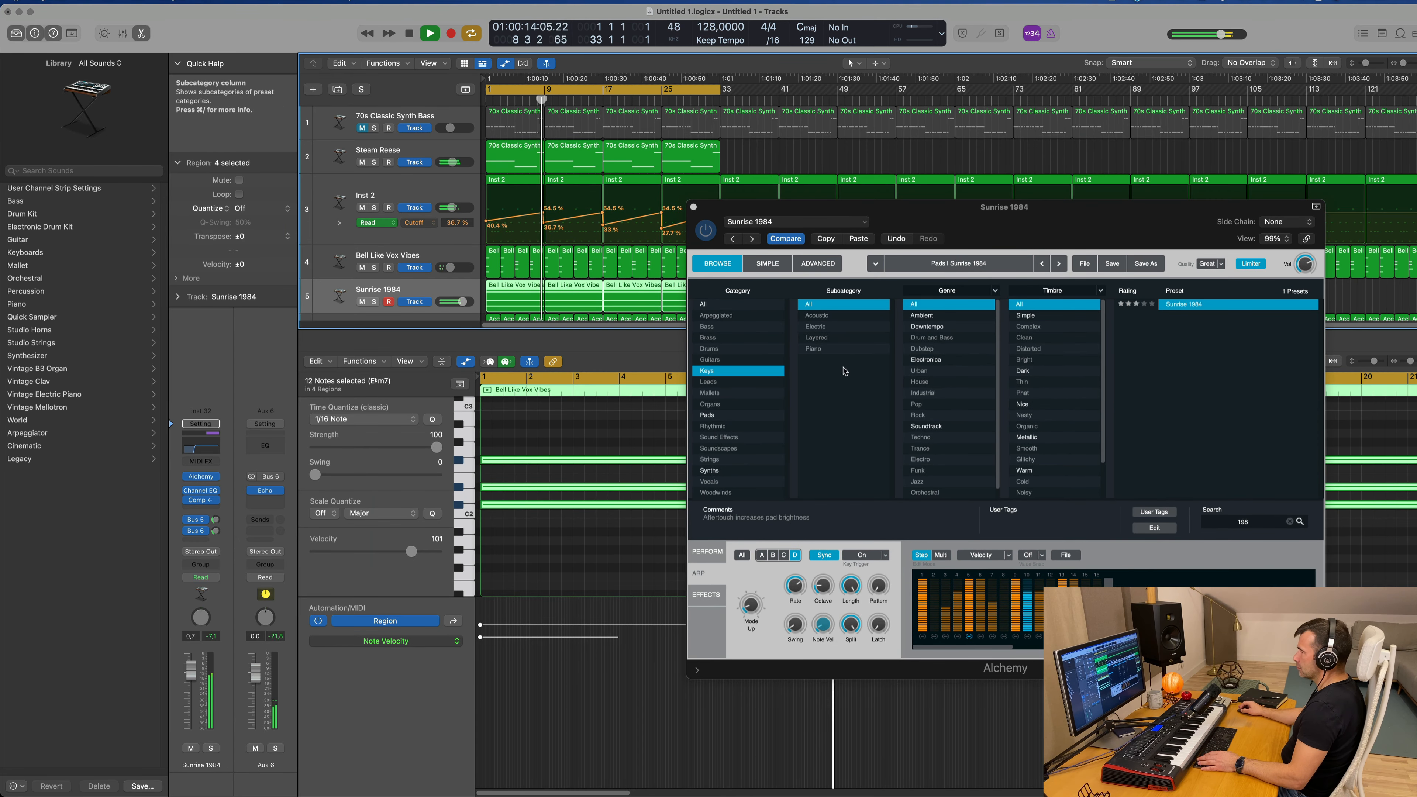
{"action": "left_click", "coordinate": [711, 553]}
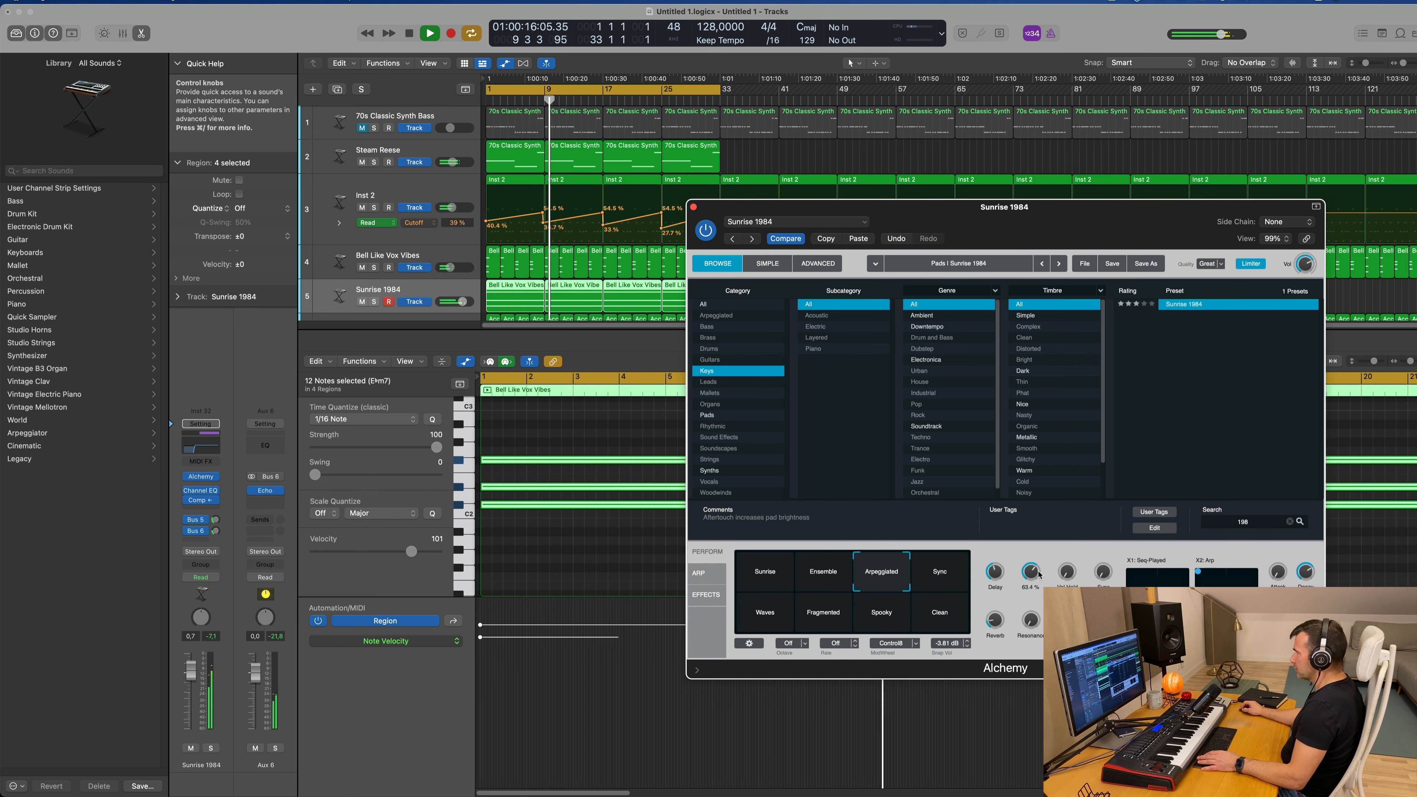
{"action": "left_click_drag", "start_coordinate": [1035, 596], "coordinate": [1078, 503]}
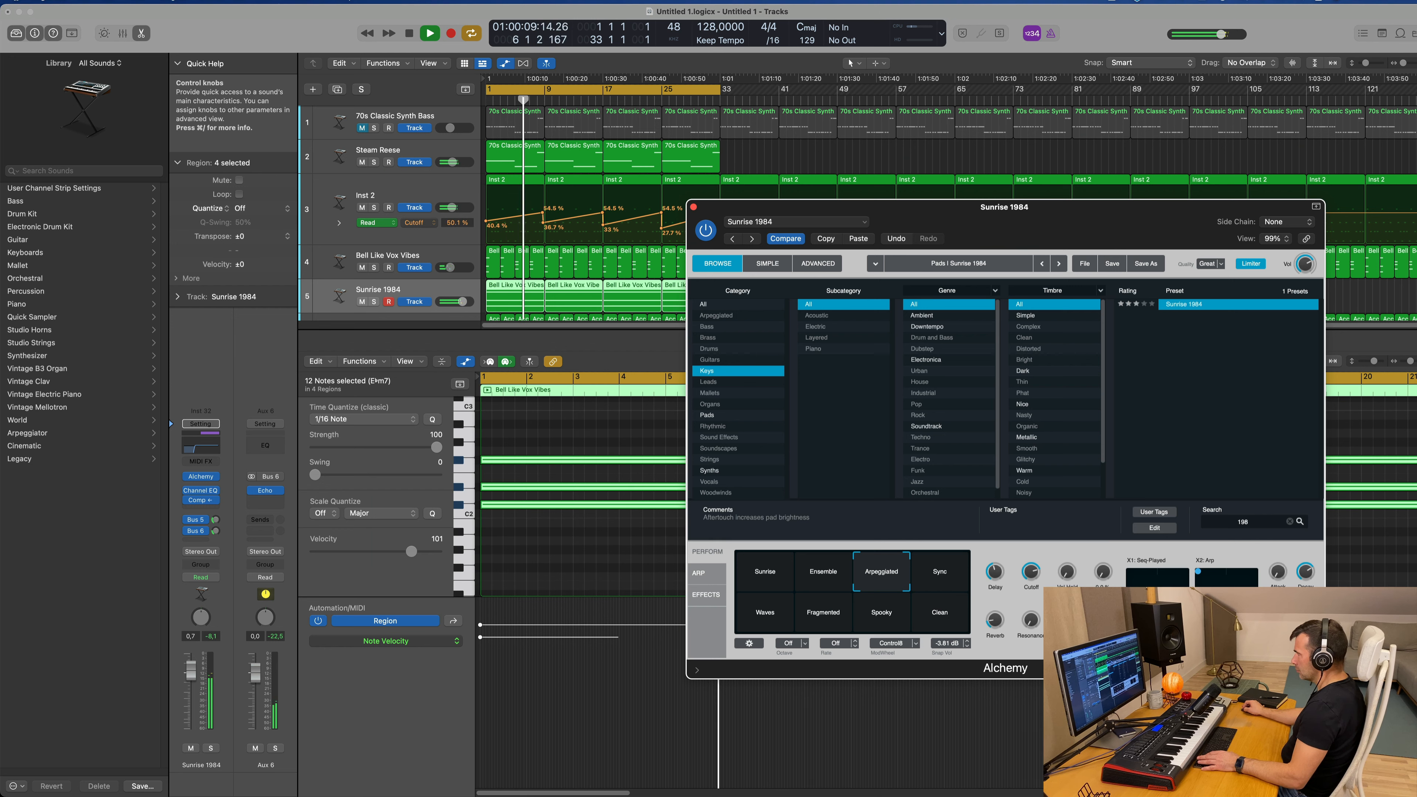
Step: Replay the mix while setting Alchemy's Cutoff to 75% and raising its Delay knob
{"action": "key", "text": "space"}
{"action": "key", "text": "space"}
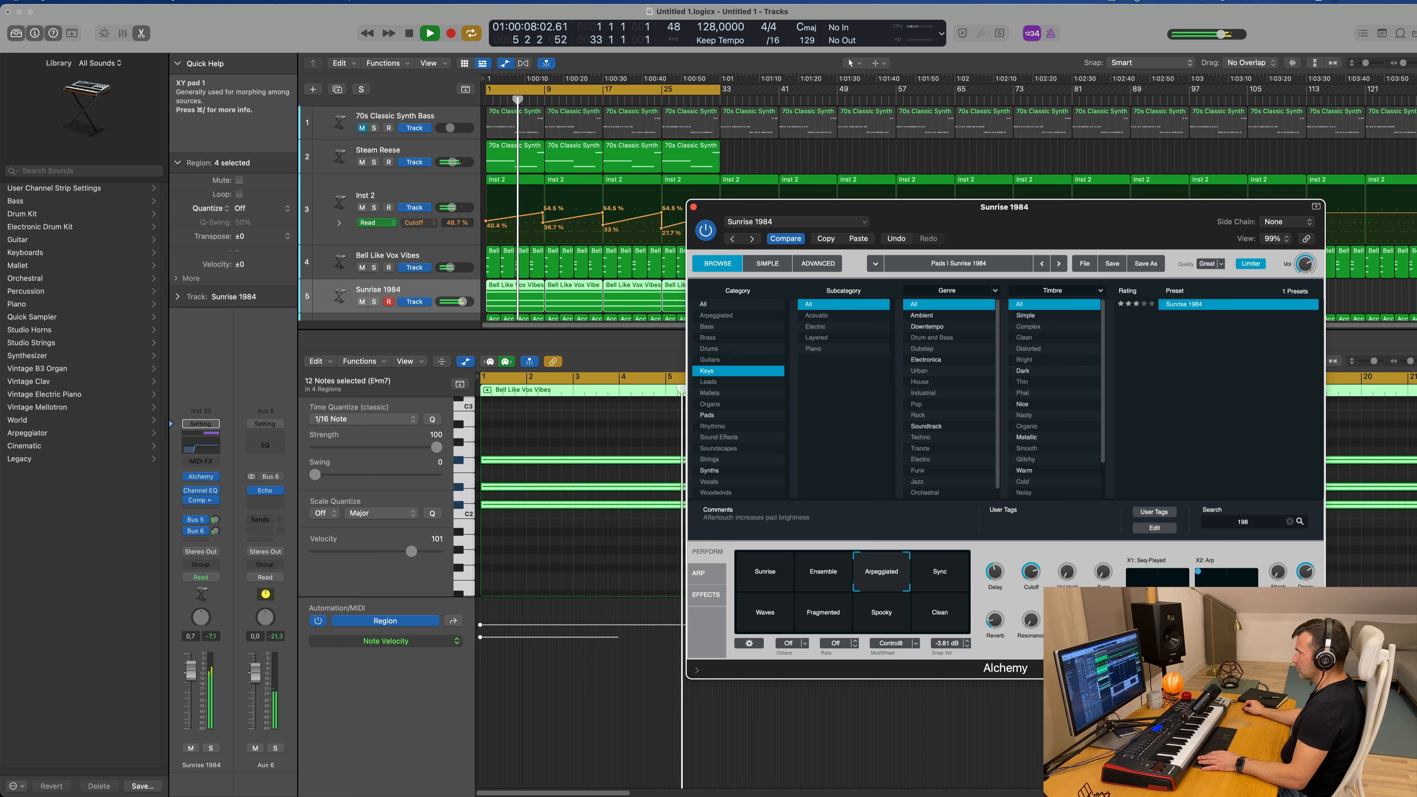
{"action": "key", "text": "space"}
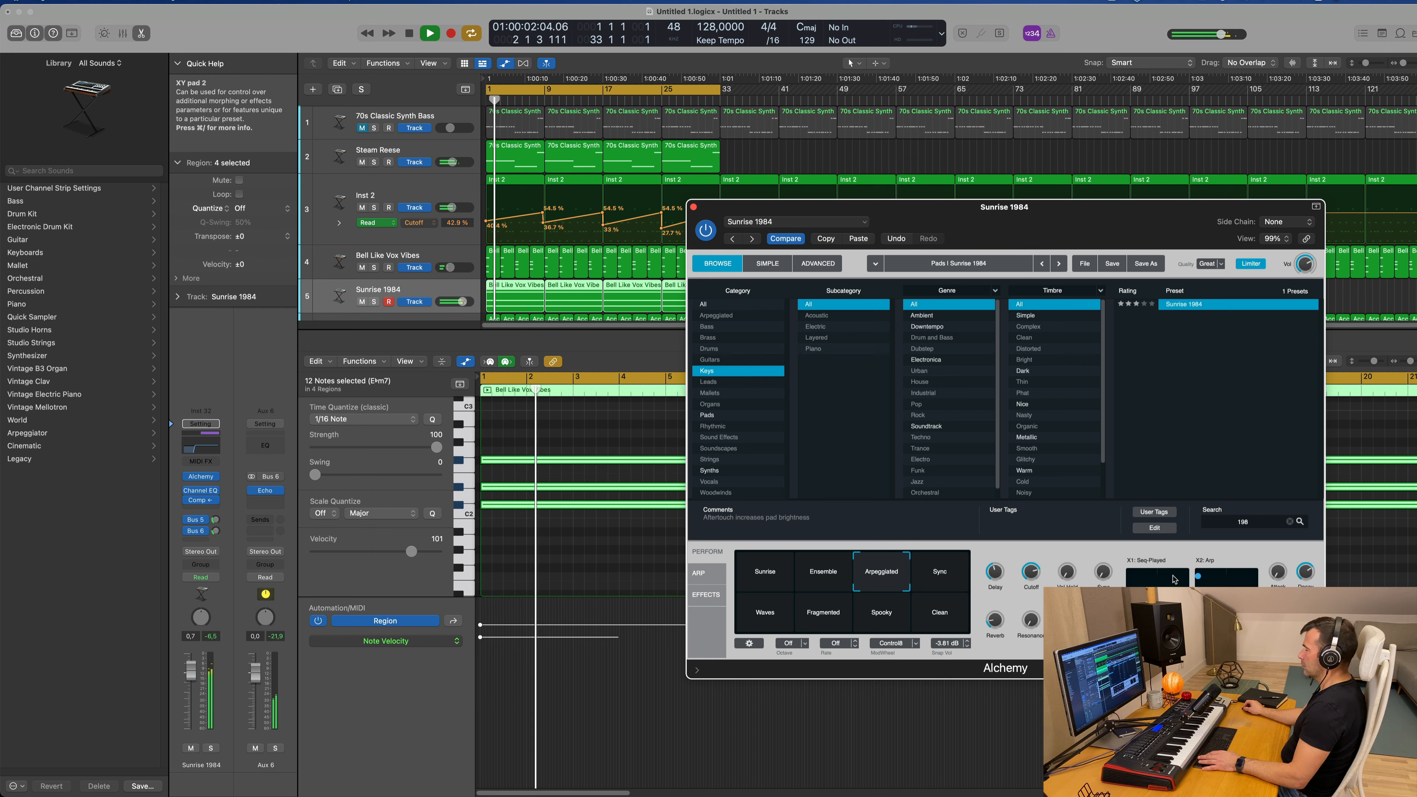
{"action": "key", "text": "space"}
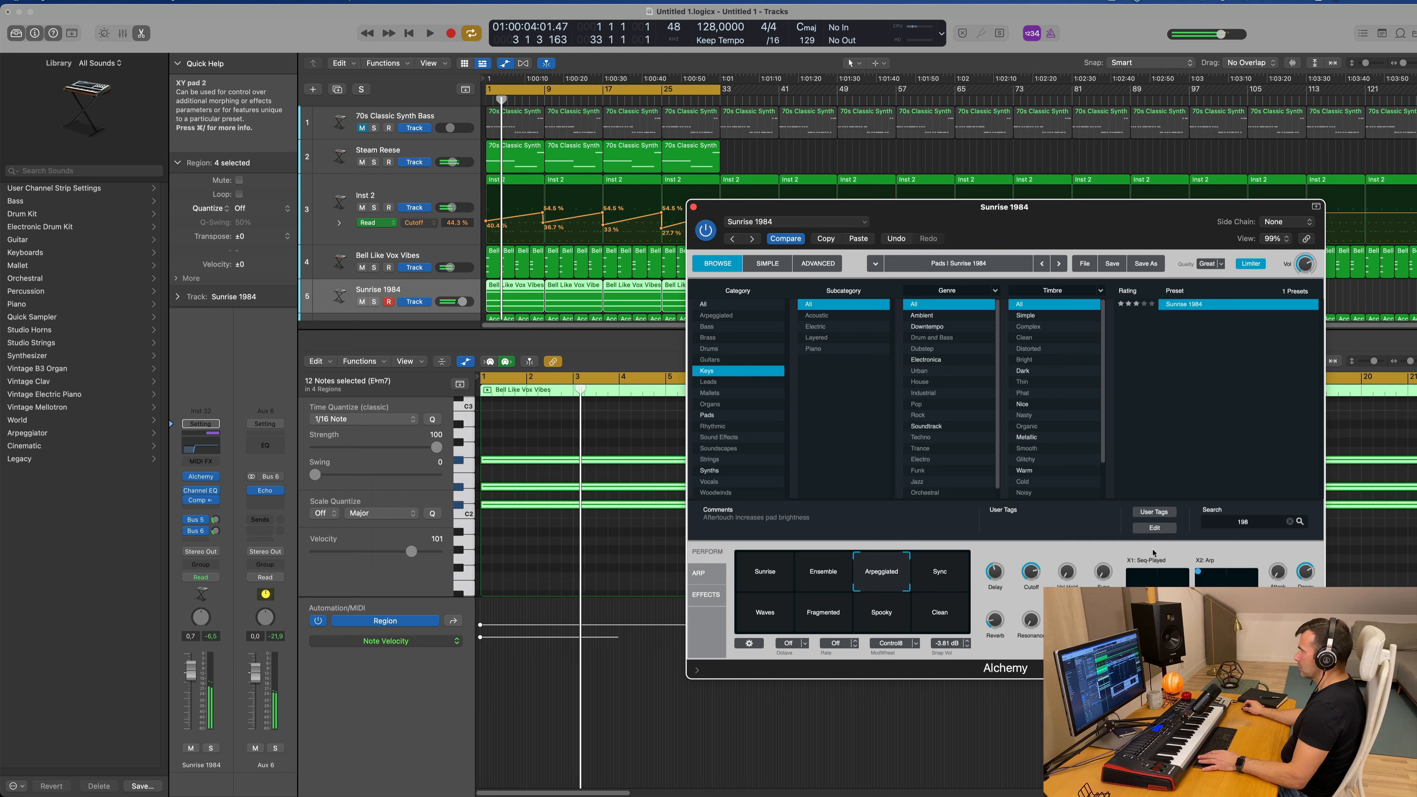
{"action": "key", "text": "space"}
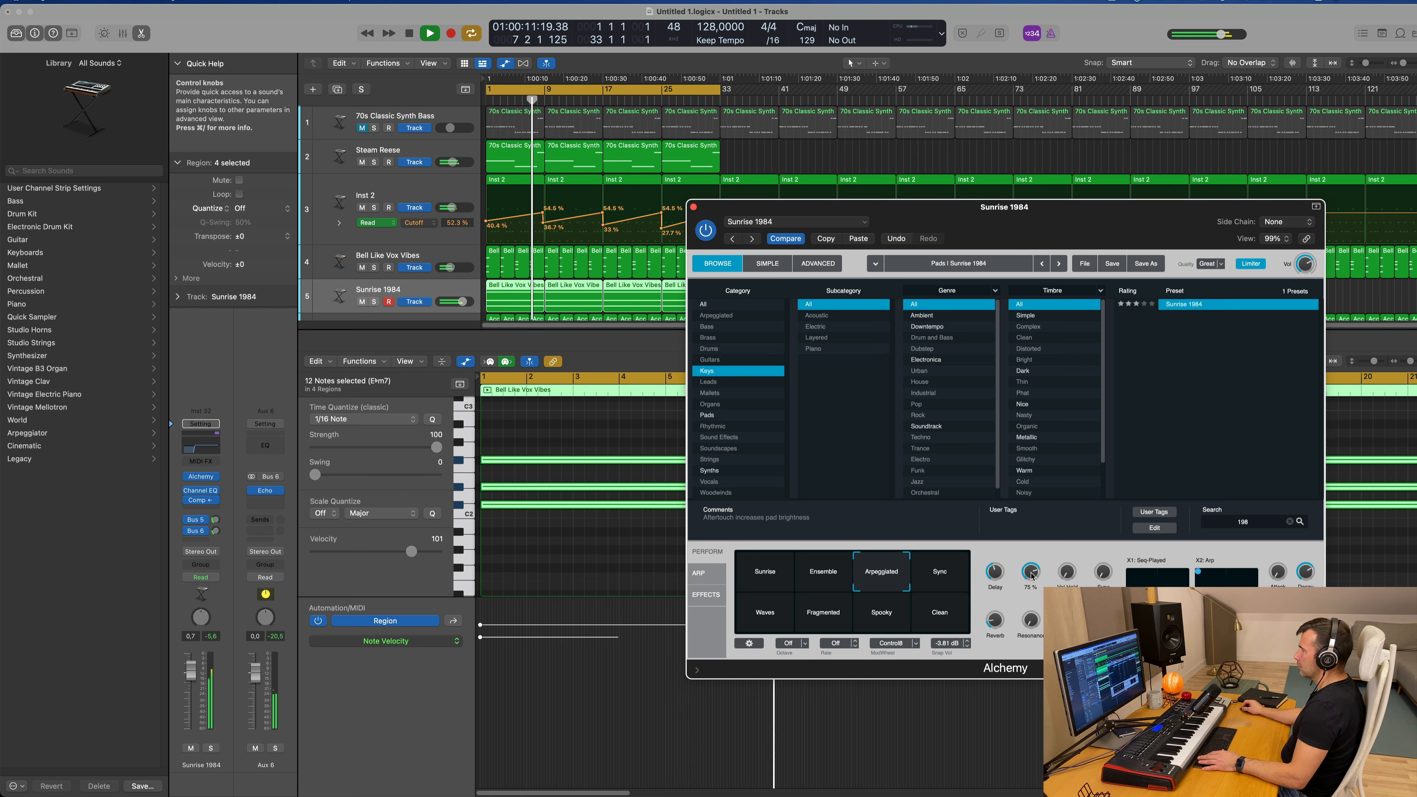
{"action": "left_click_drag", "start_coordinate": [1008, 642], "coordinate": [996, 546]}
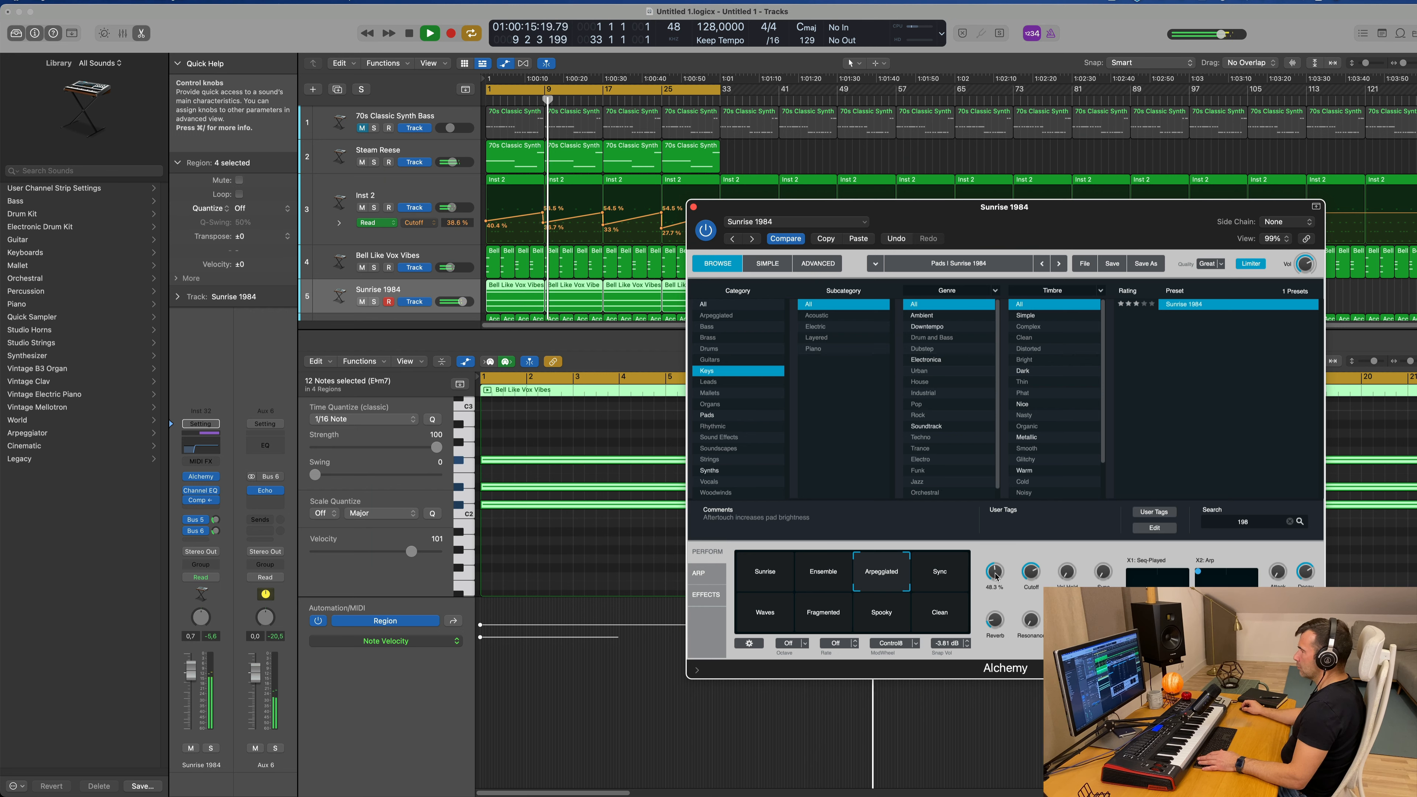
{"action": "key", "text": "space"}
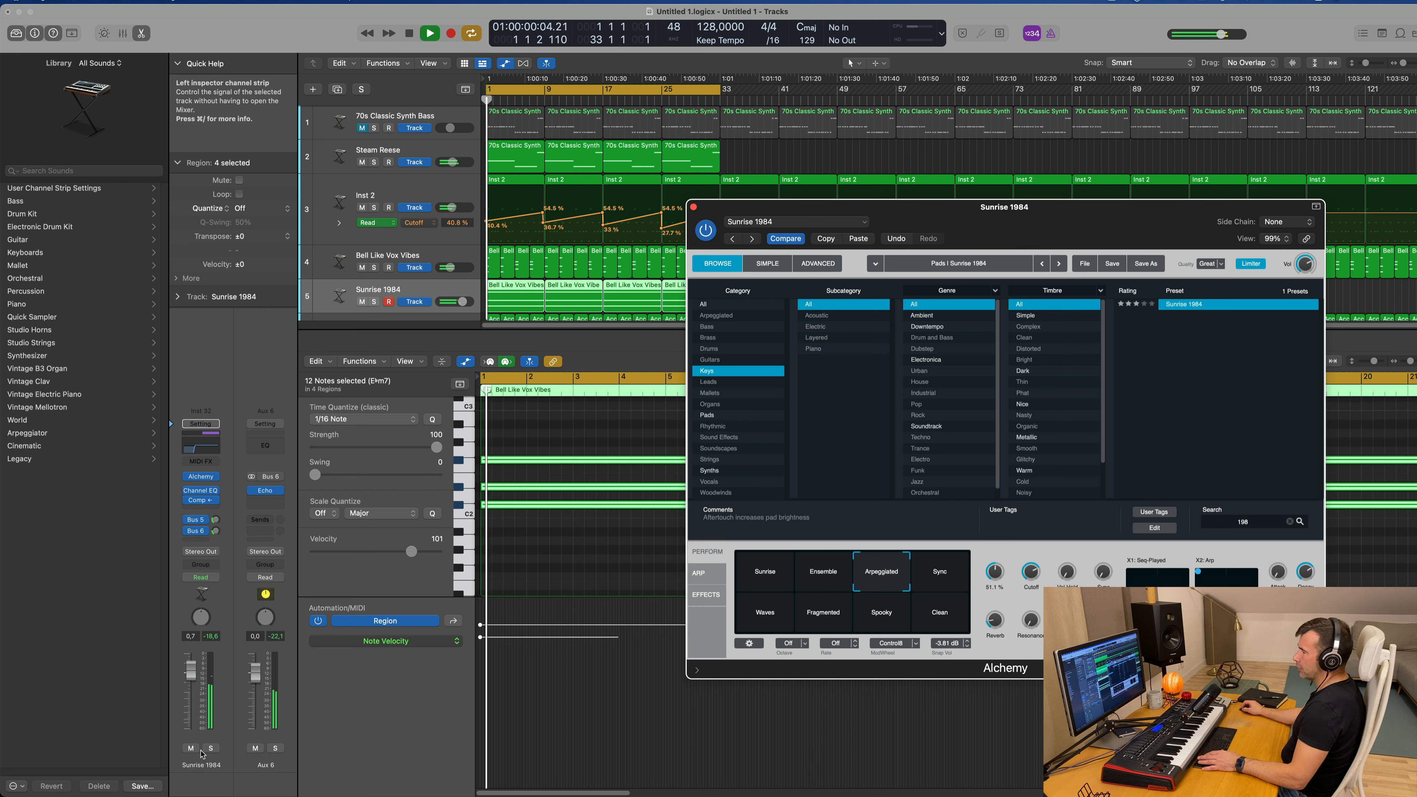
Step: Solo the Sunrise 1984 track, open its Compressor and set the threshold to -12 dB during playback
{"action": "left_click", "coordinate": [211, 748]}
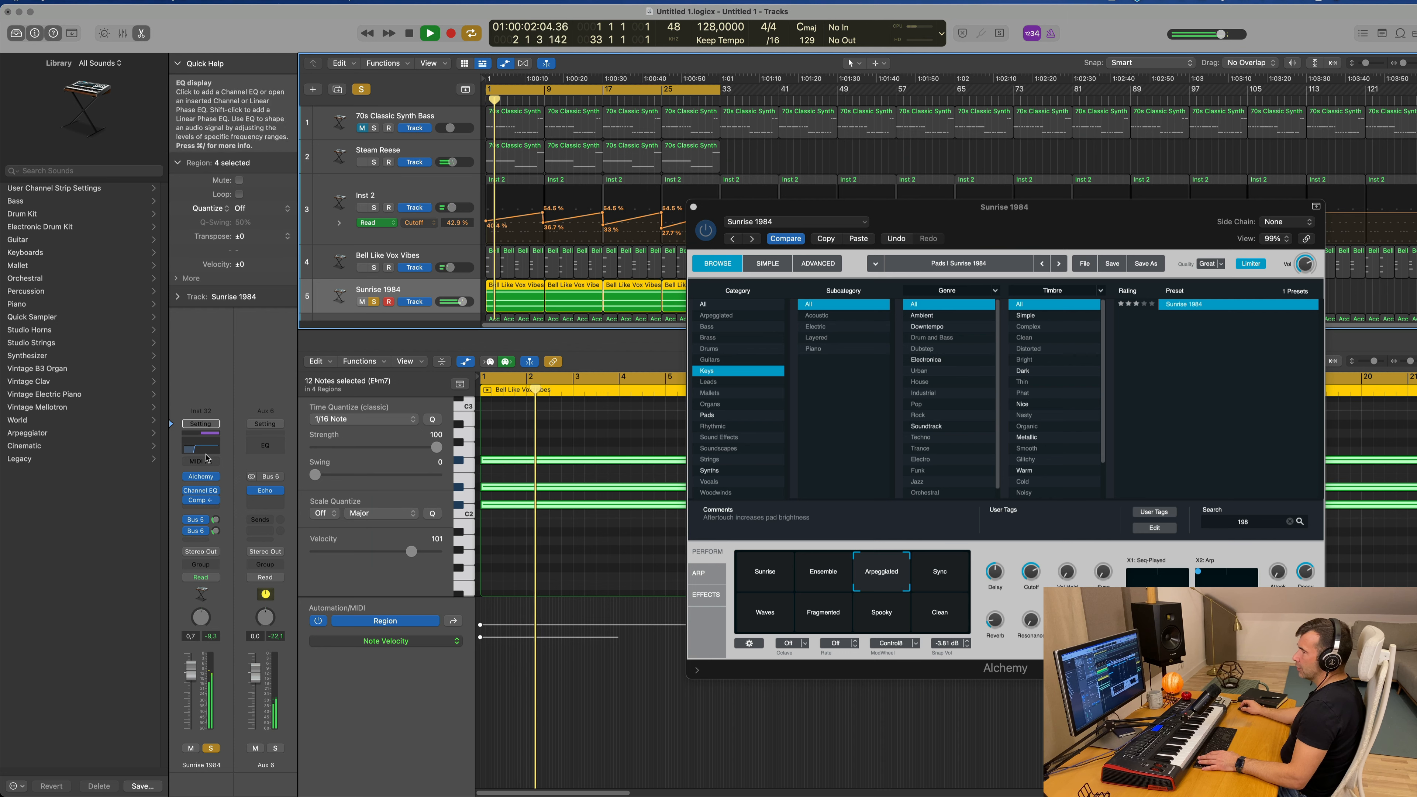
{"action": "left_click", "coordinate": [200, 501]}
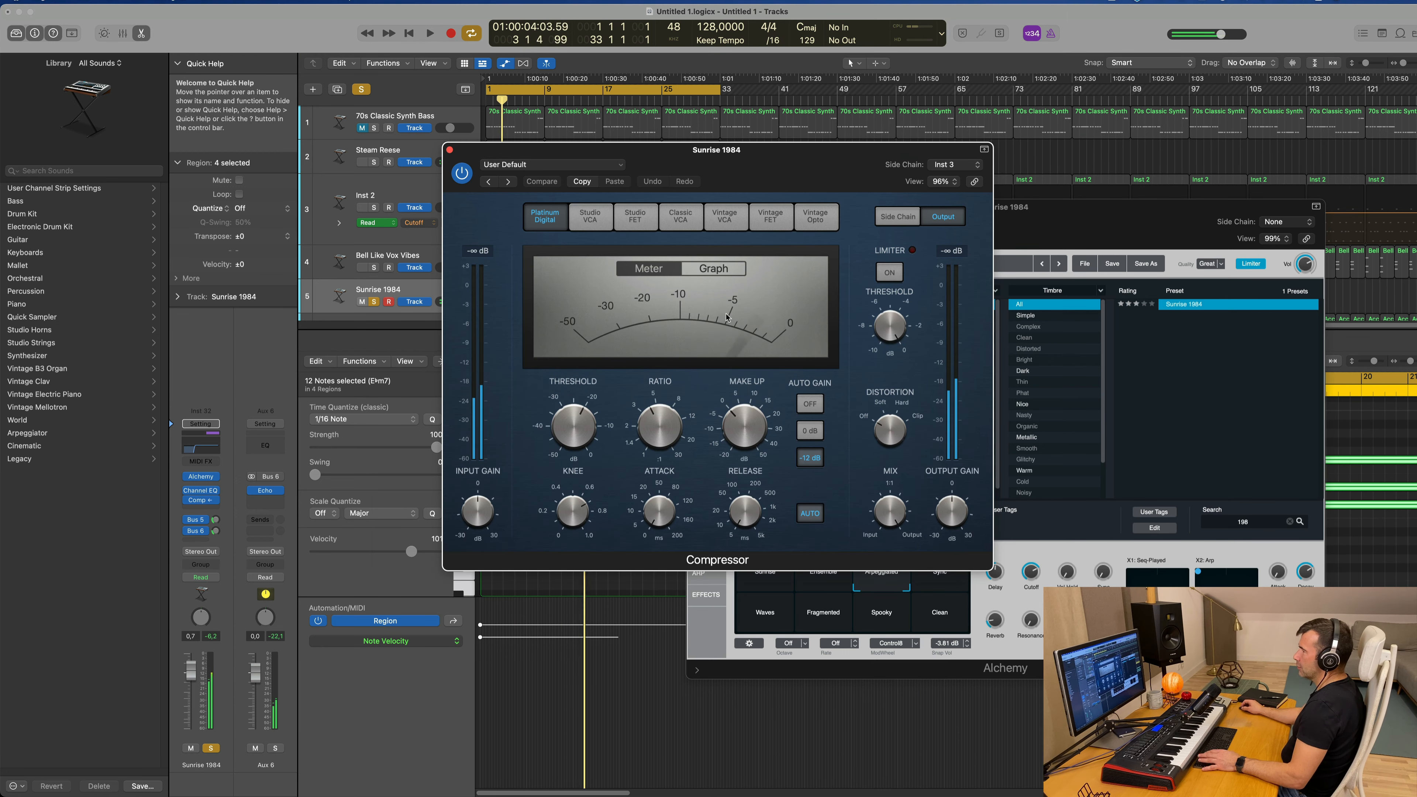
{"action": "key", "text": "space"}
{"action": "key", "text": "space"}
{"action": "mouse_move", "coordinate": [659, 426]}
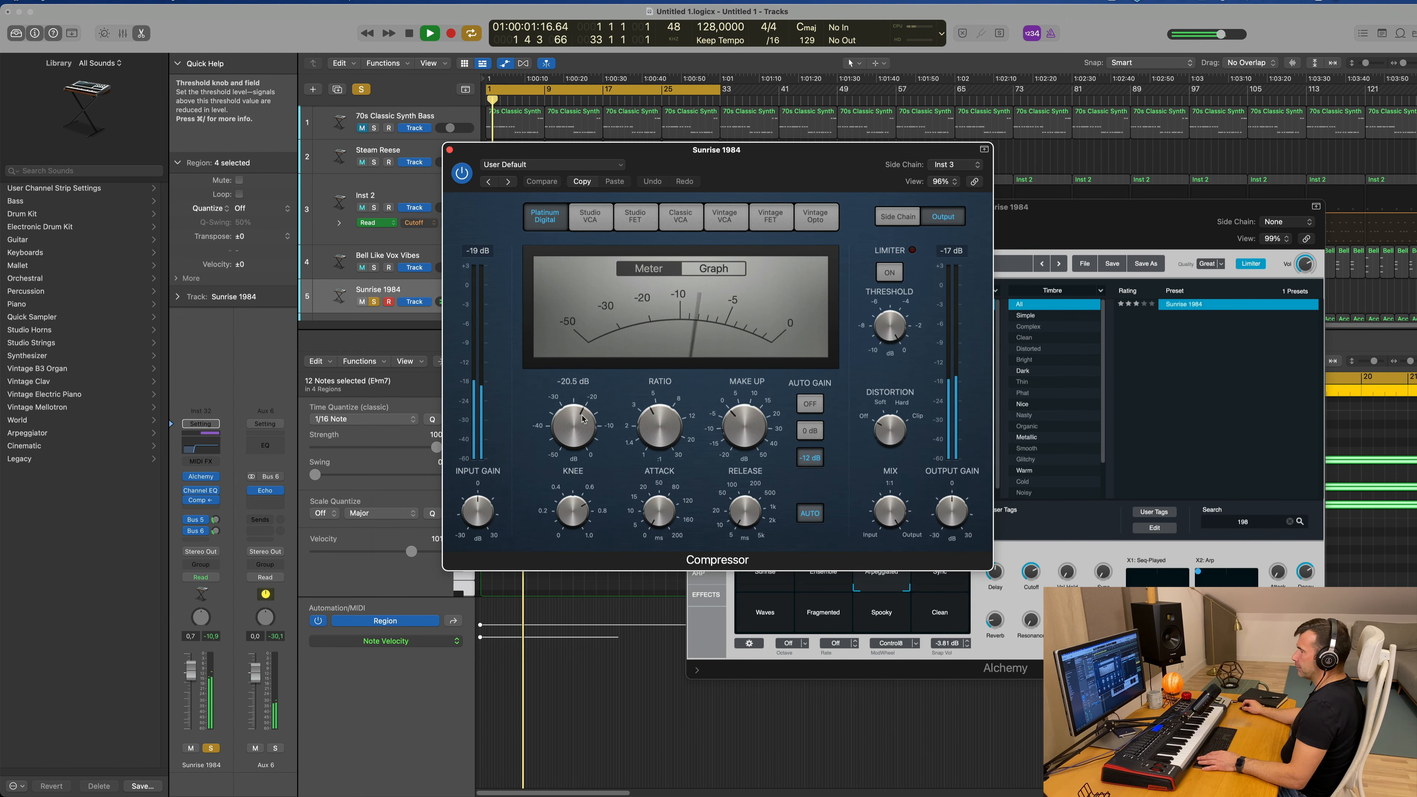
{"action": "mouse_move", "coordinate": [575, 425]}
{"action": "left_mouse_down"}
{"action": "mouse_move", "coordinate": [580, 449]}
{"action": "mouse_move", "coordinate": [572, 416]}
{"action": "left_mouse_up"}
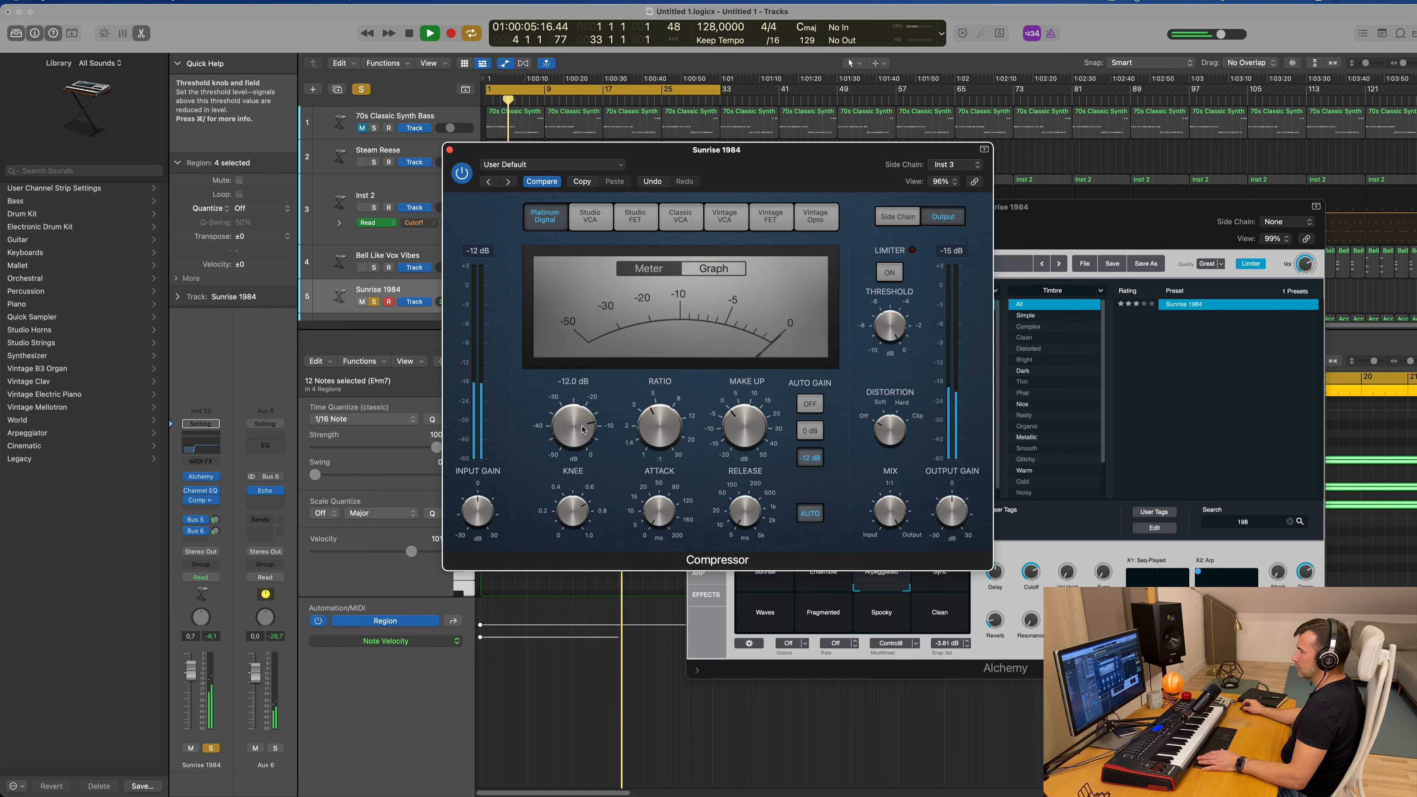
Step: Take Sunrise 1984 out of solo, replay the full mix and move the Compressor and Alchemy windows apart
{"action": "key", "text": "space"}
{"action": "key", "text": "space"}
{"action": "left_click", "coordinate": [211, 748]}
{"action": "key", "text": "space"}
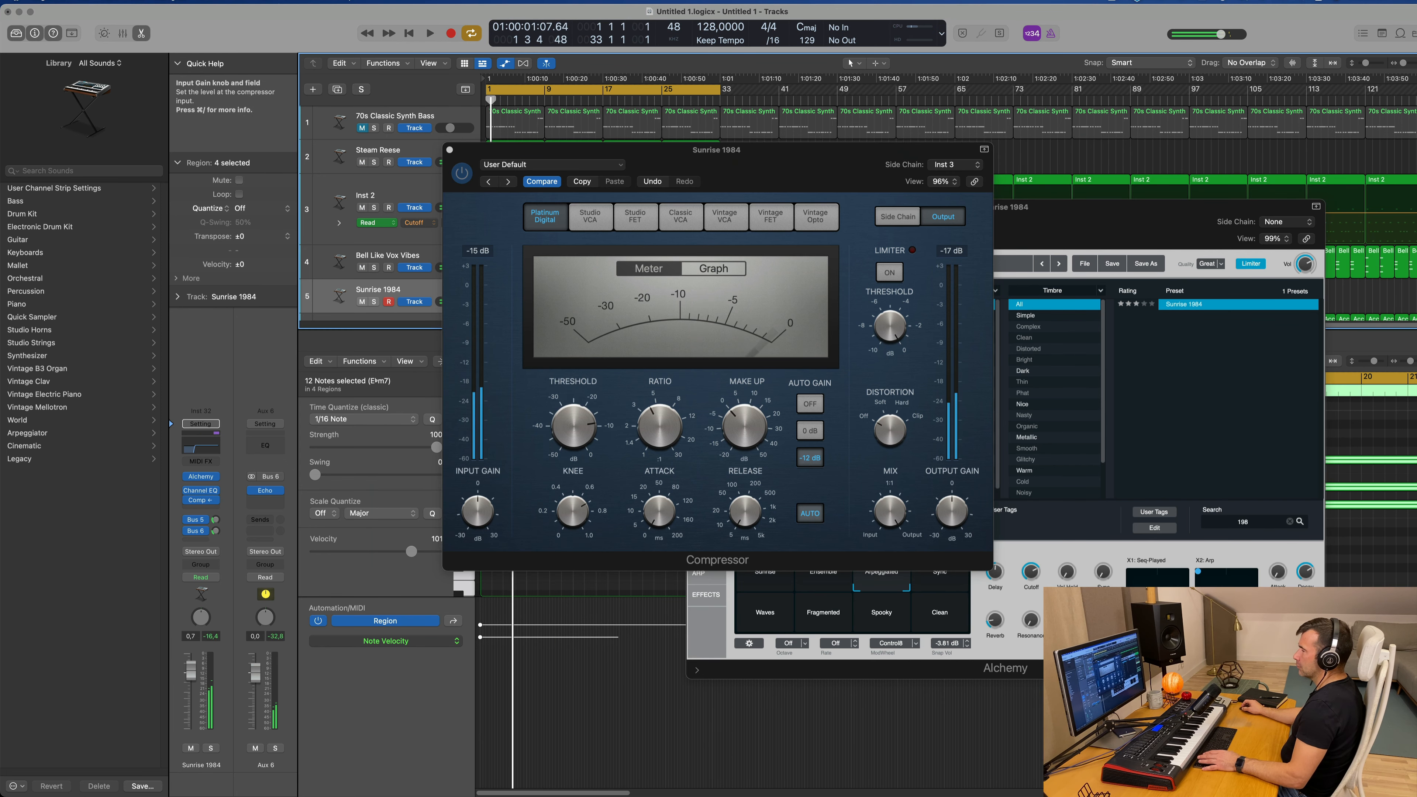
{"action": "key", "text": "space"}
{"action": "left_click_drag", "start_coordinate": [782, 149], "coordinate": [605, 190]}
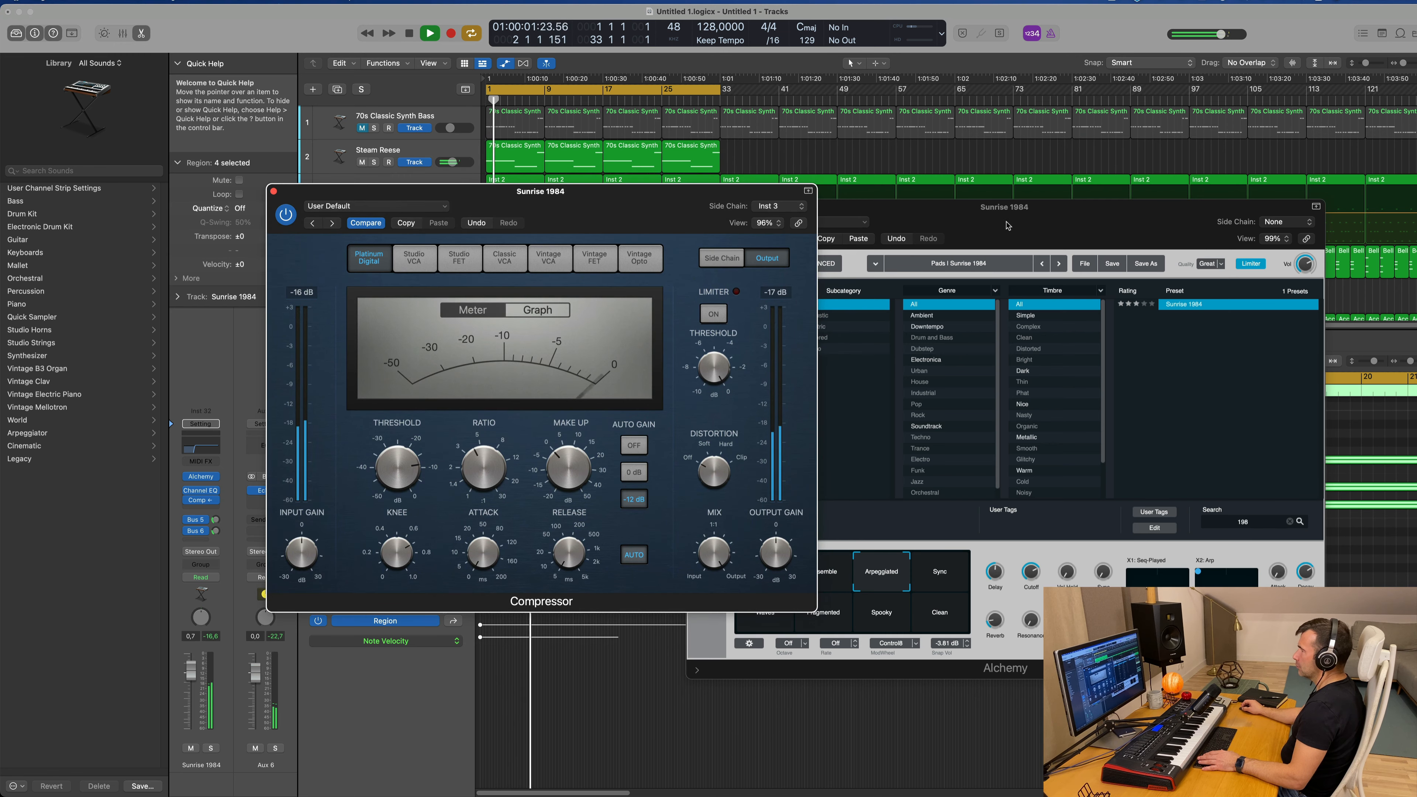
{"action": "left_click_drag", "start_coordinate": [1008, 225], "coordinate": [1024, 157]}
{"action": "key", "text": "space"}
Step: Set the Compressor threshold to -7.5 dB, close its window and restart playback
{"action": "left_click", "coordinate": [407, 468]}
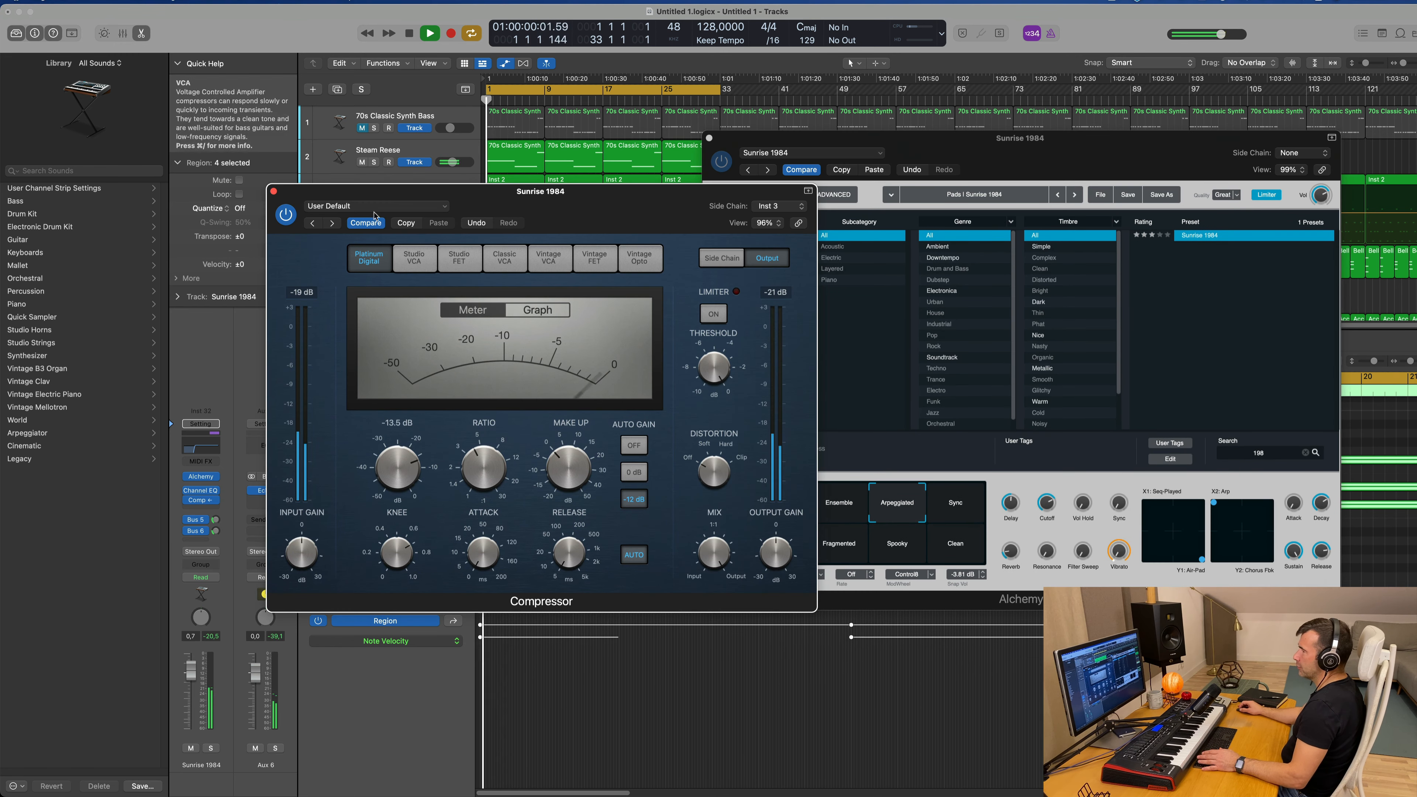
{"action": "left_click", "coordinate": [274, 192]}
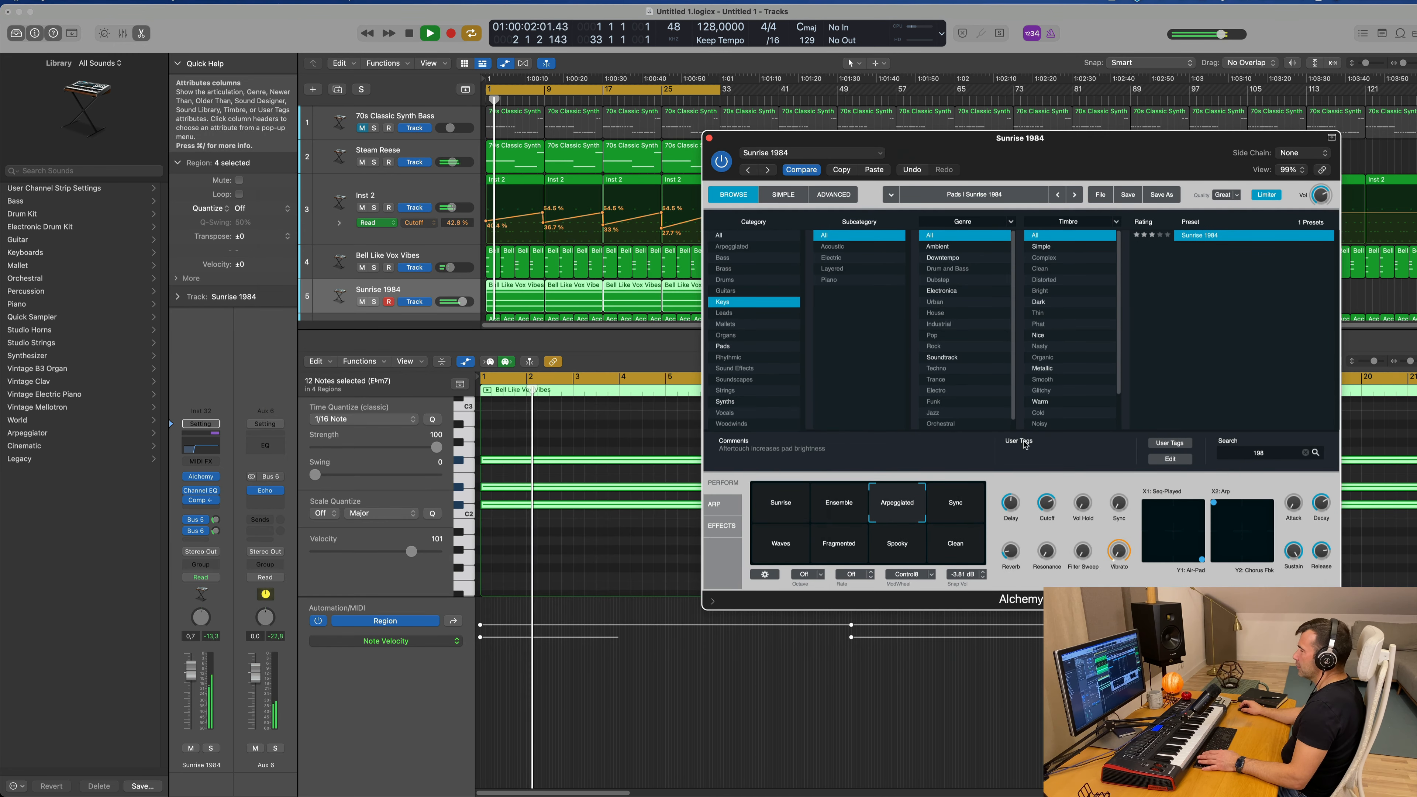
{"action": "left_click", "coordinate": [210, 636]}
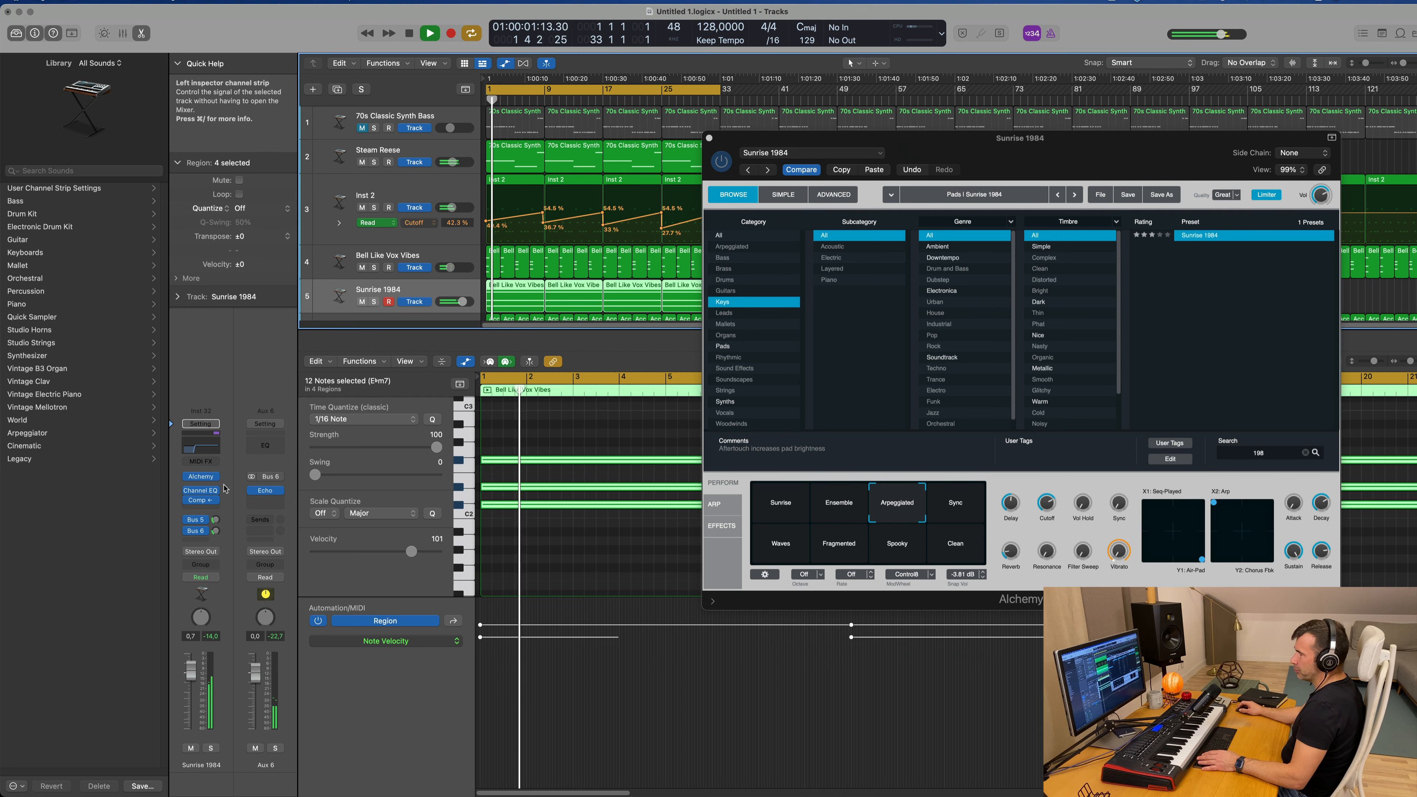
{"action": "left_click", "coordinate": [201, 504]}
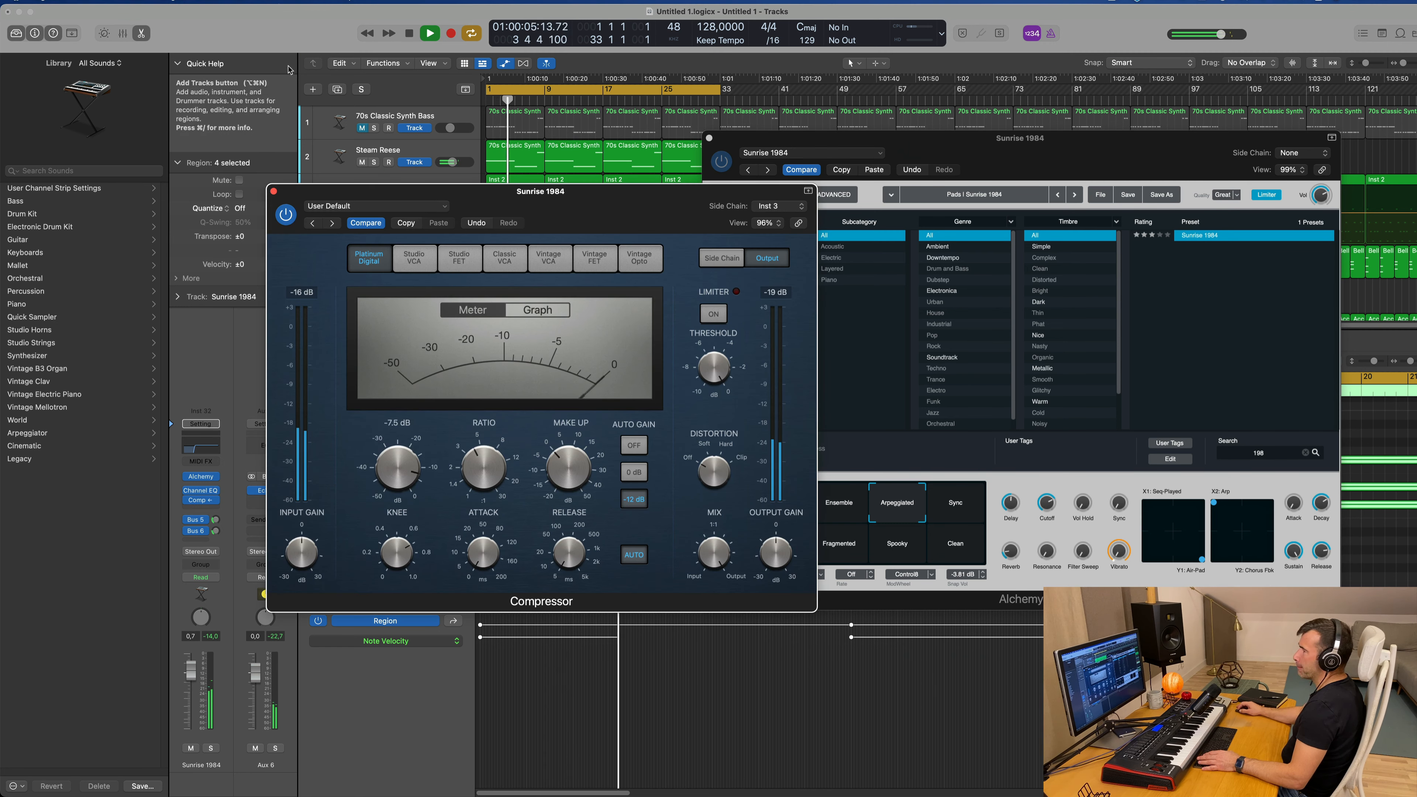
{"action": "left_click", "coordinate": [274, 191]}
{"action": "key", "text": "space"}
{"action": "key", "text": "space"}
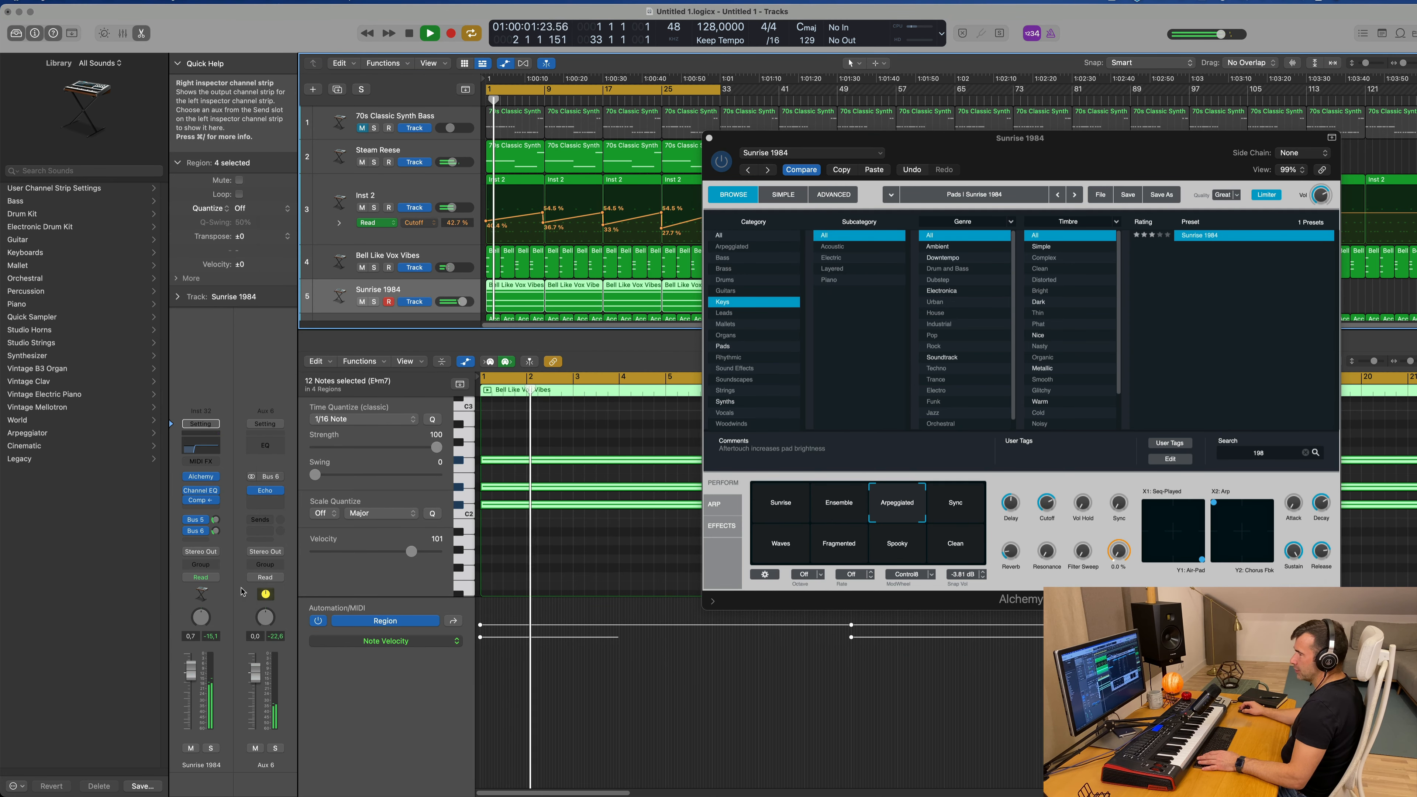
Step: Solo Sunrise 1984 to adjust Alchemy's Attack knob, then return to the full mix
{"action": "left_click", "coordinate": [211, 748]}
{"action": "left_click_drag", "start_coordinate": [1097, 160], "coordinate": [1016, 145]}
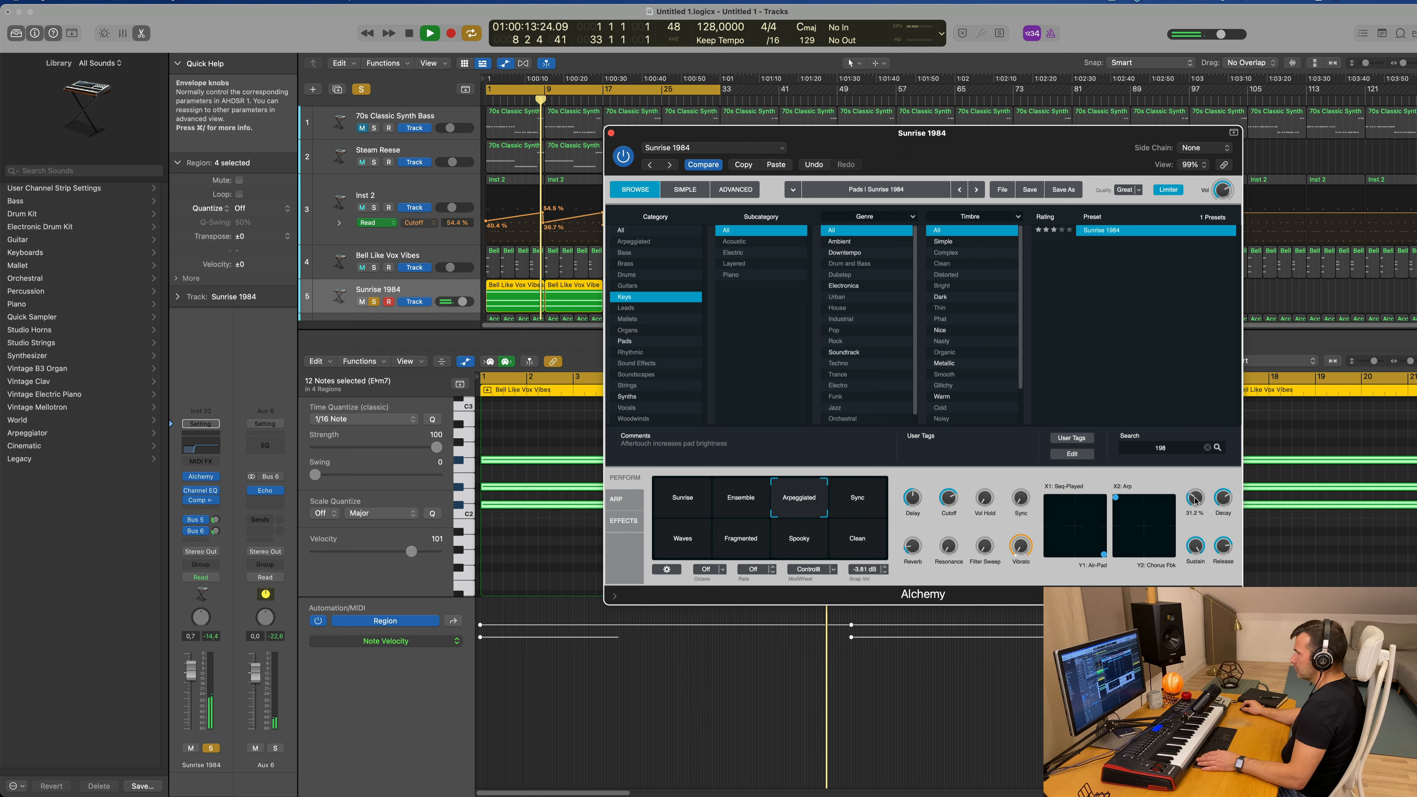
{"action": "left_click", "coordinate": [210, 748]}
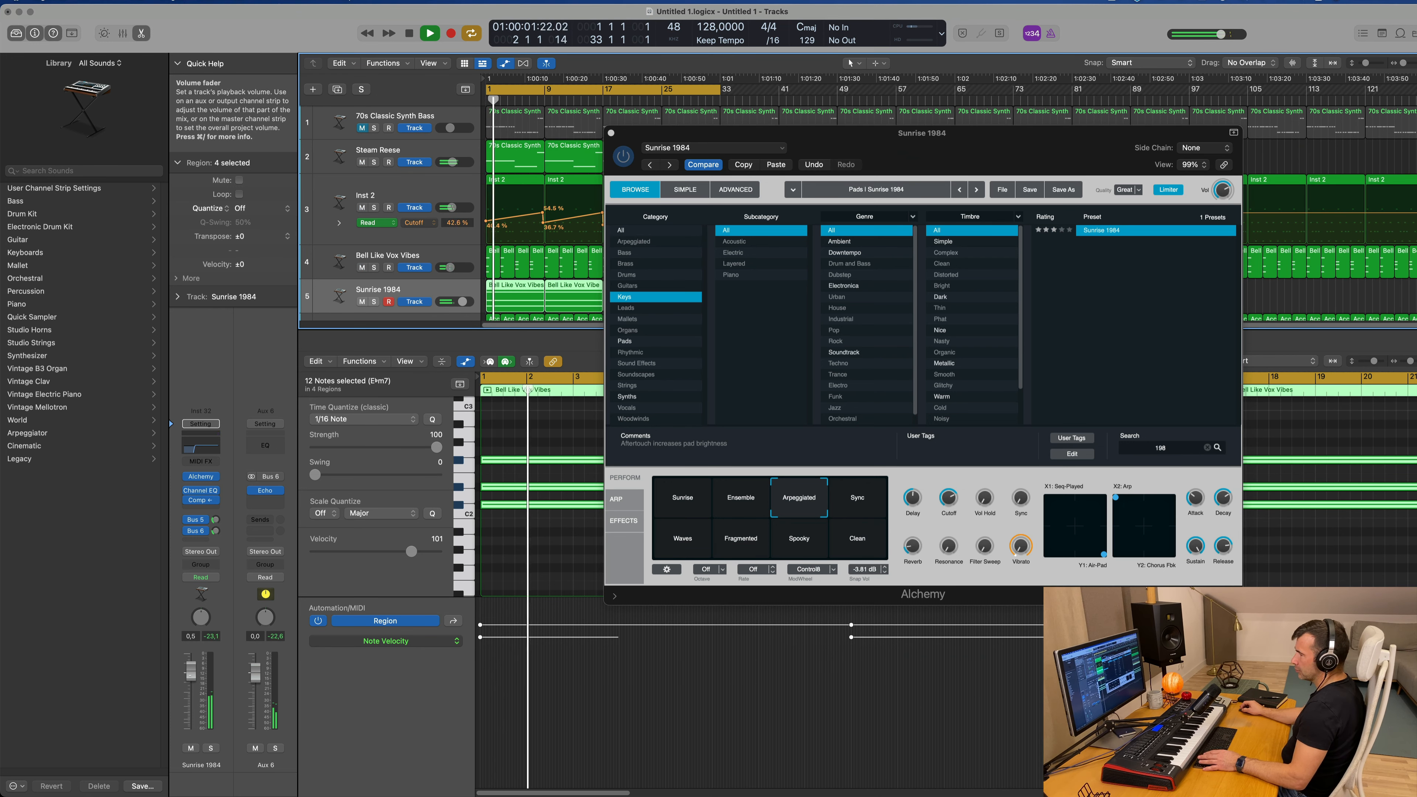
Step: Fine-tune the Sunrise 1984 volume fader, set Alchemy's Cutoff to 78.5% and close the Alchemy window
{"action": "left_click_drag", "start_coordinate": [190, 677], "coordinate": [191, 676]}
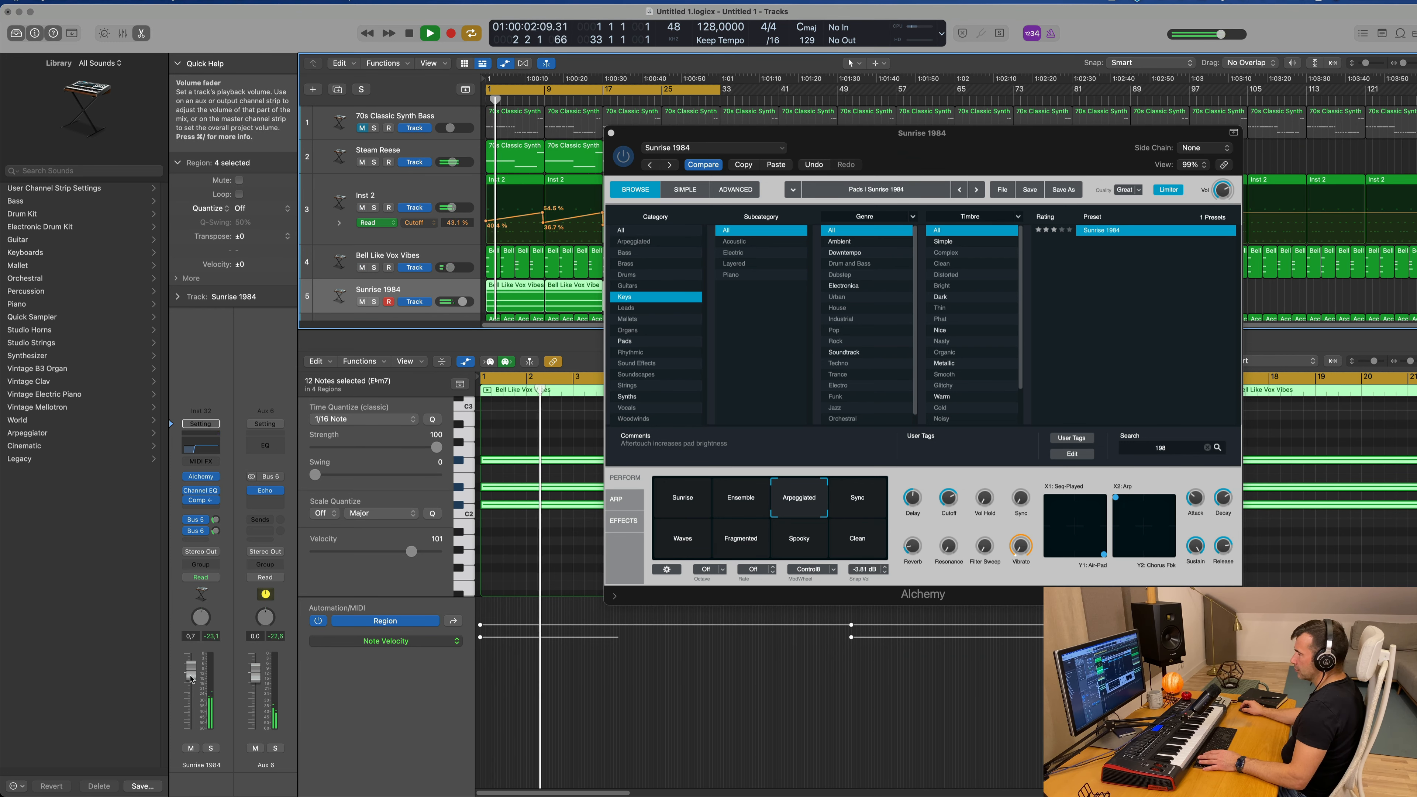
{"action": "left_click", "coordinate": [949, 499]}
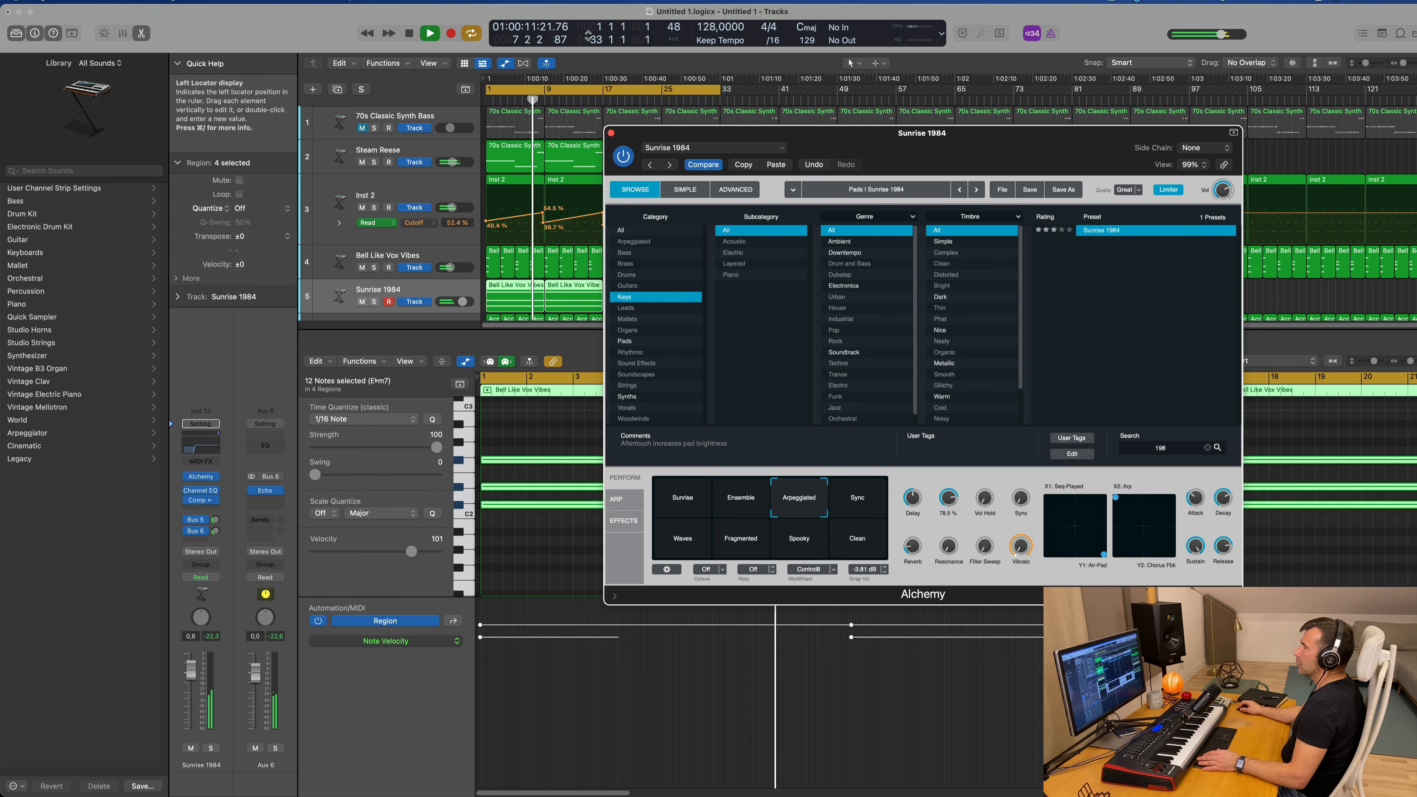
{"action": "key", "text": "super+w"}
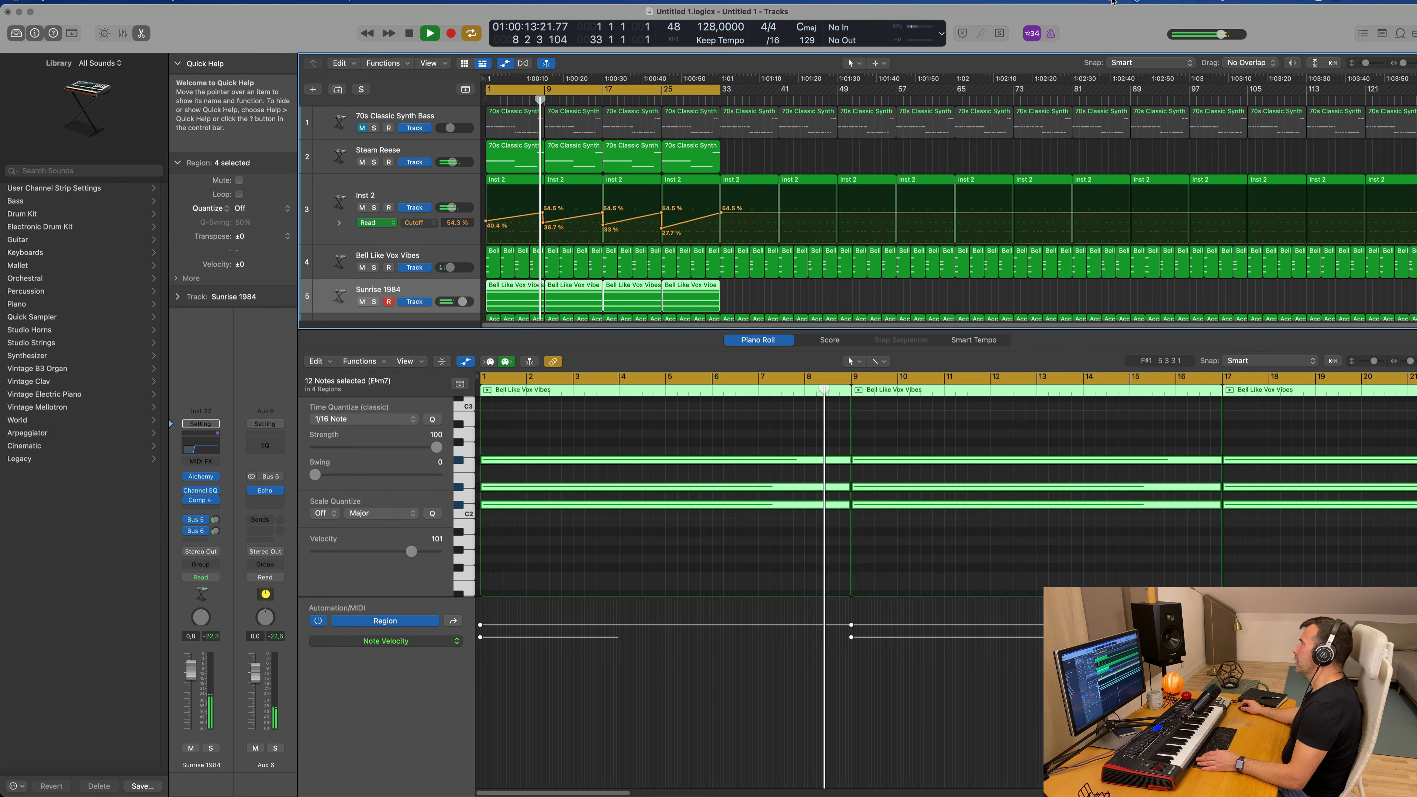